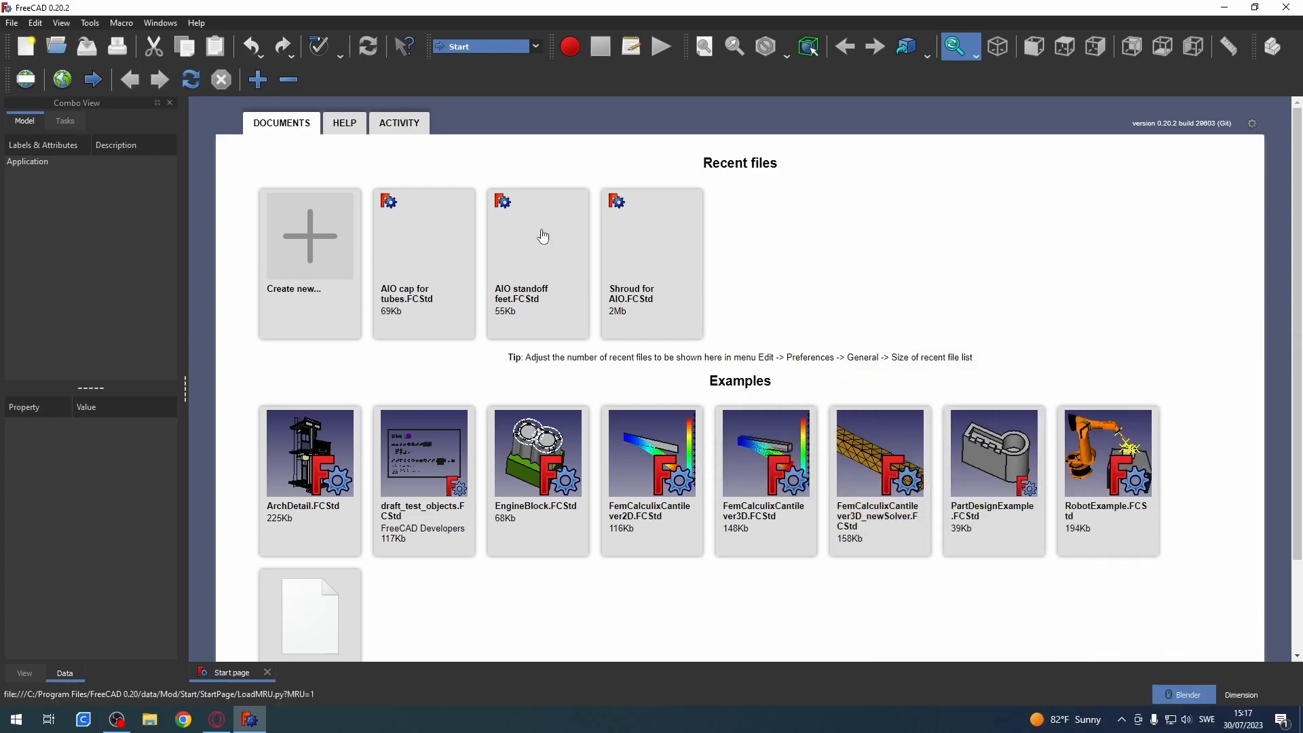
- Open the recent file Shroud for AIO.FCStd and examine the shroud model from several angles
{"action": "left_click", "coordinate": [678, 299]}
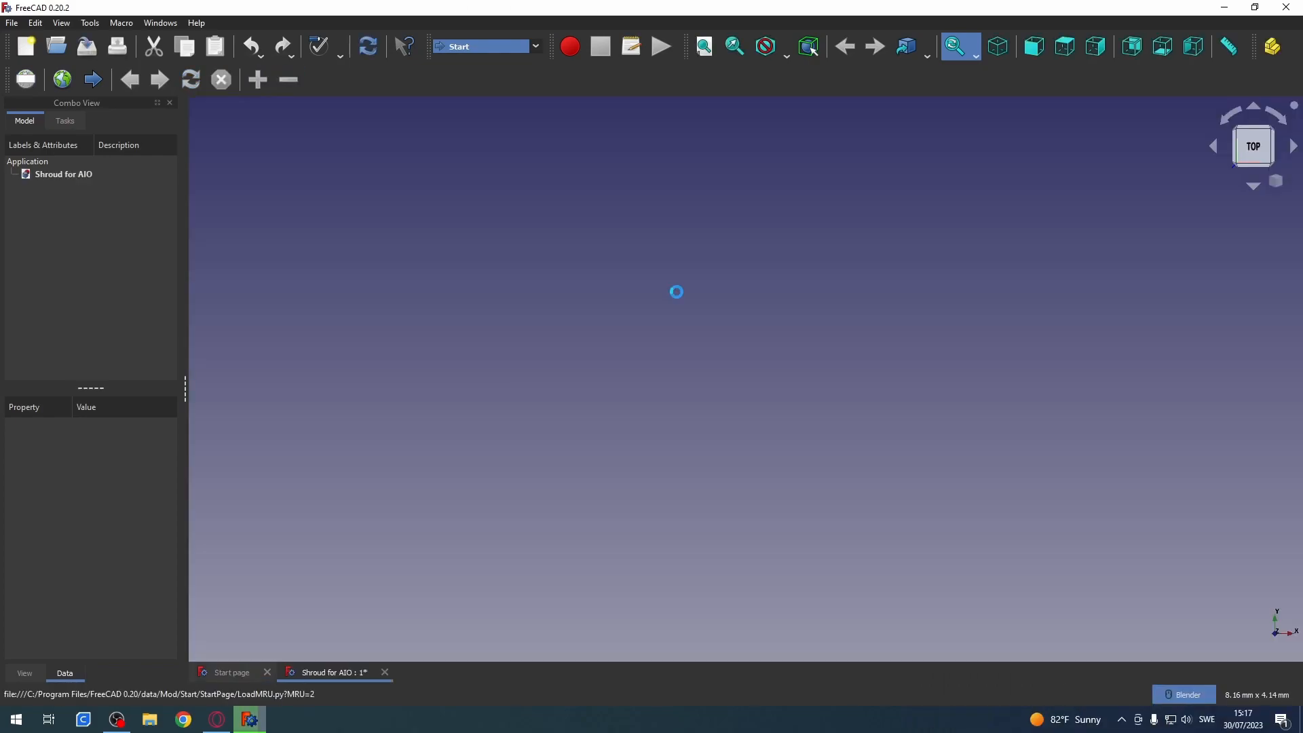
{"action": "middle_click_drag", "start_coordinate": [625, 305], "coordinate": [663, 508]}
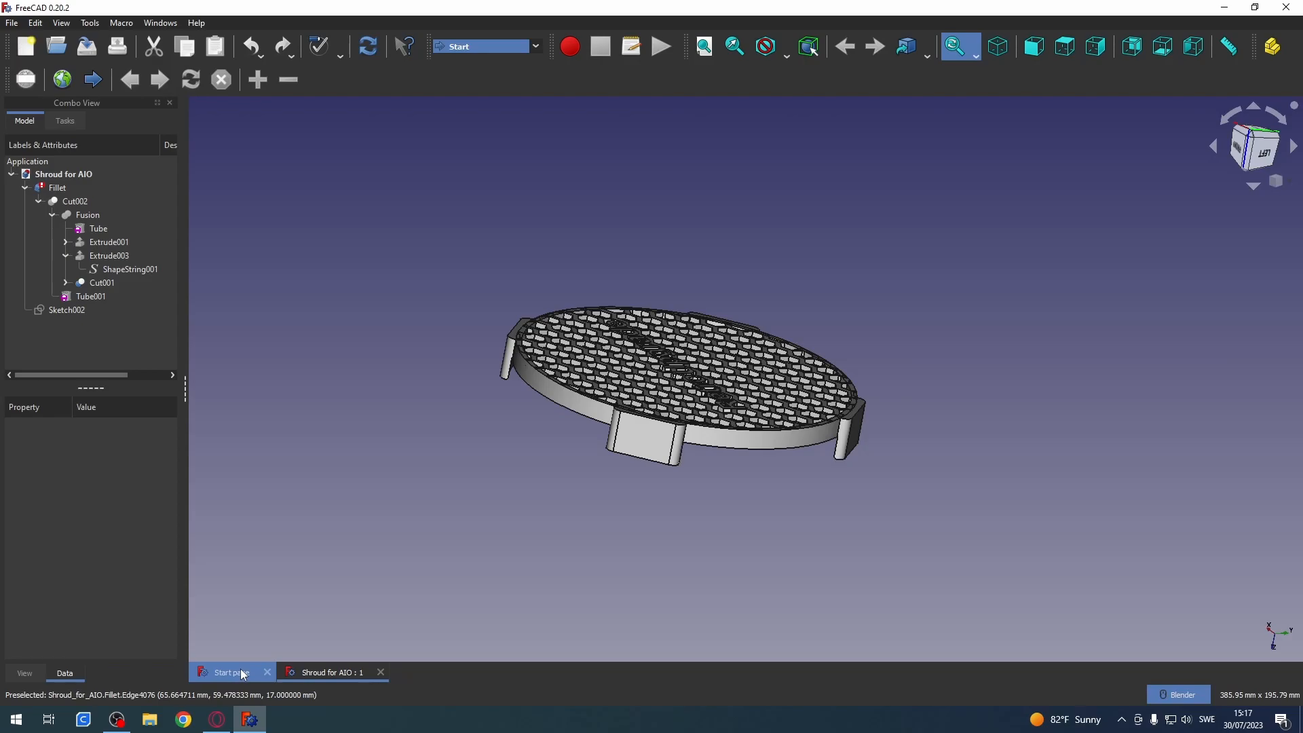
{"action": "middle_click_drag", "start_coordinate": [743, 445], "coordinate": [631, 529]}
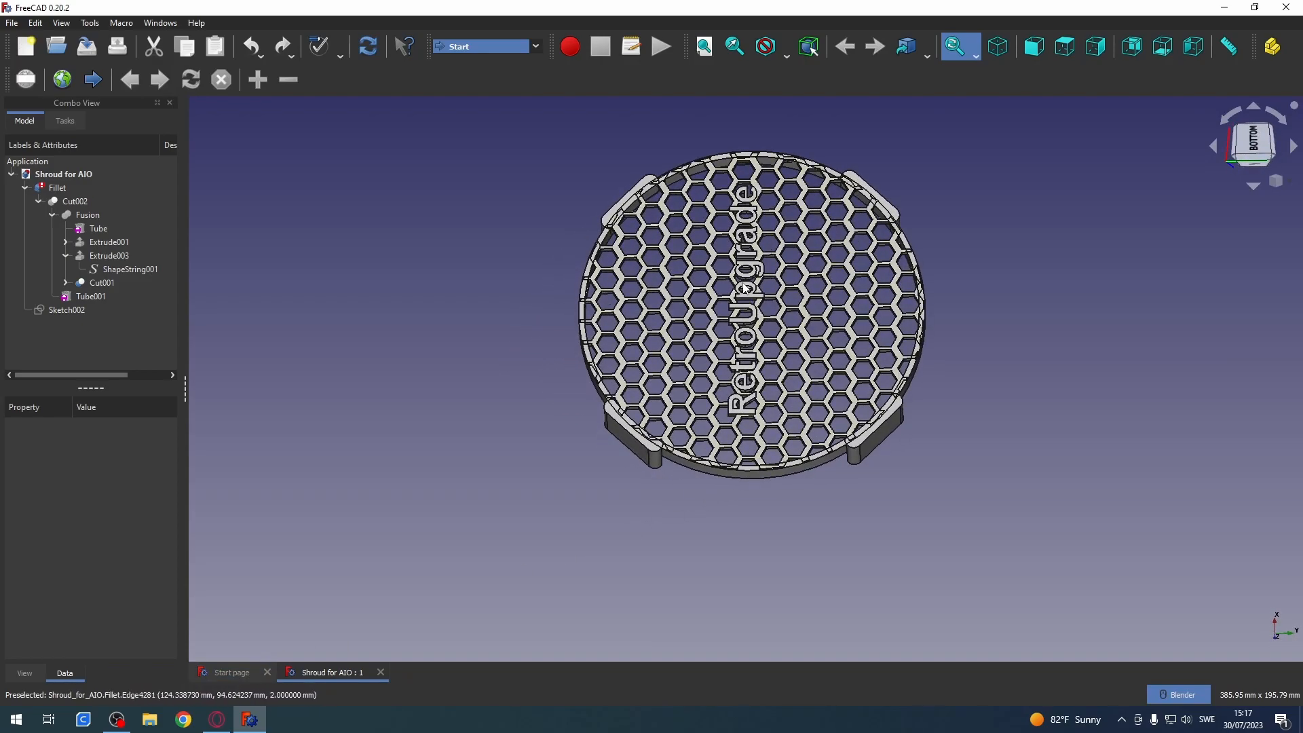
{"action": "middle_click_drag", "start_coordinate": [627, 628], "coordinate": [535, 536]}
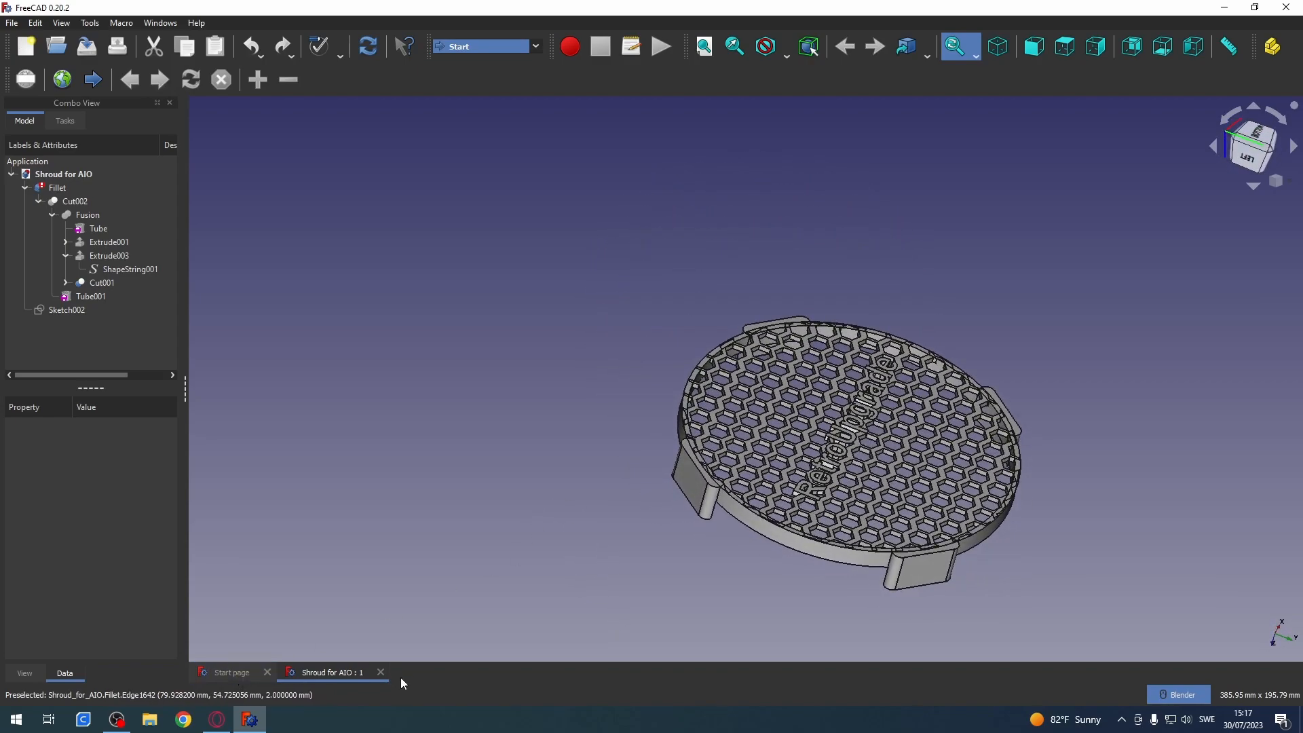
- Create a new empty document and switch to the Sketcher workbench
{"action": "left_click", "coordinate": [231, 672]}
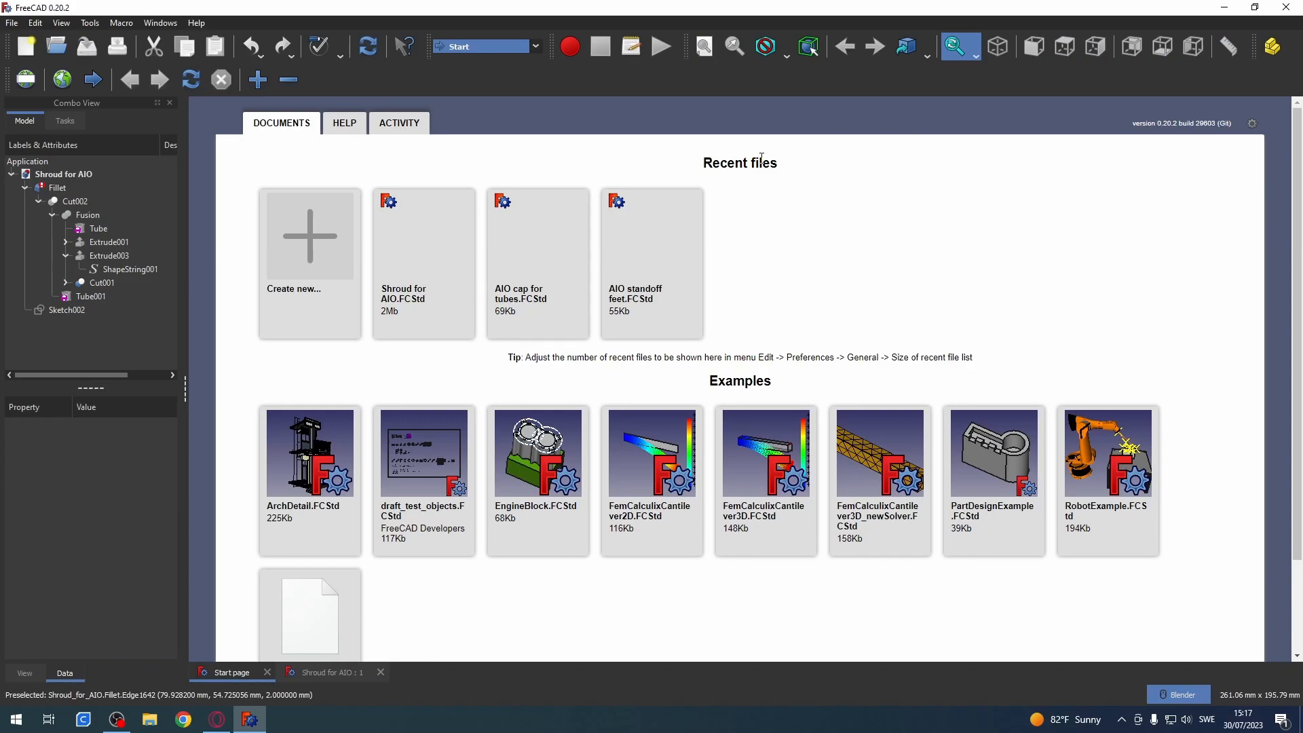
{"action": "left_click", "coordinate": [315, 241]}
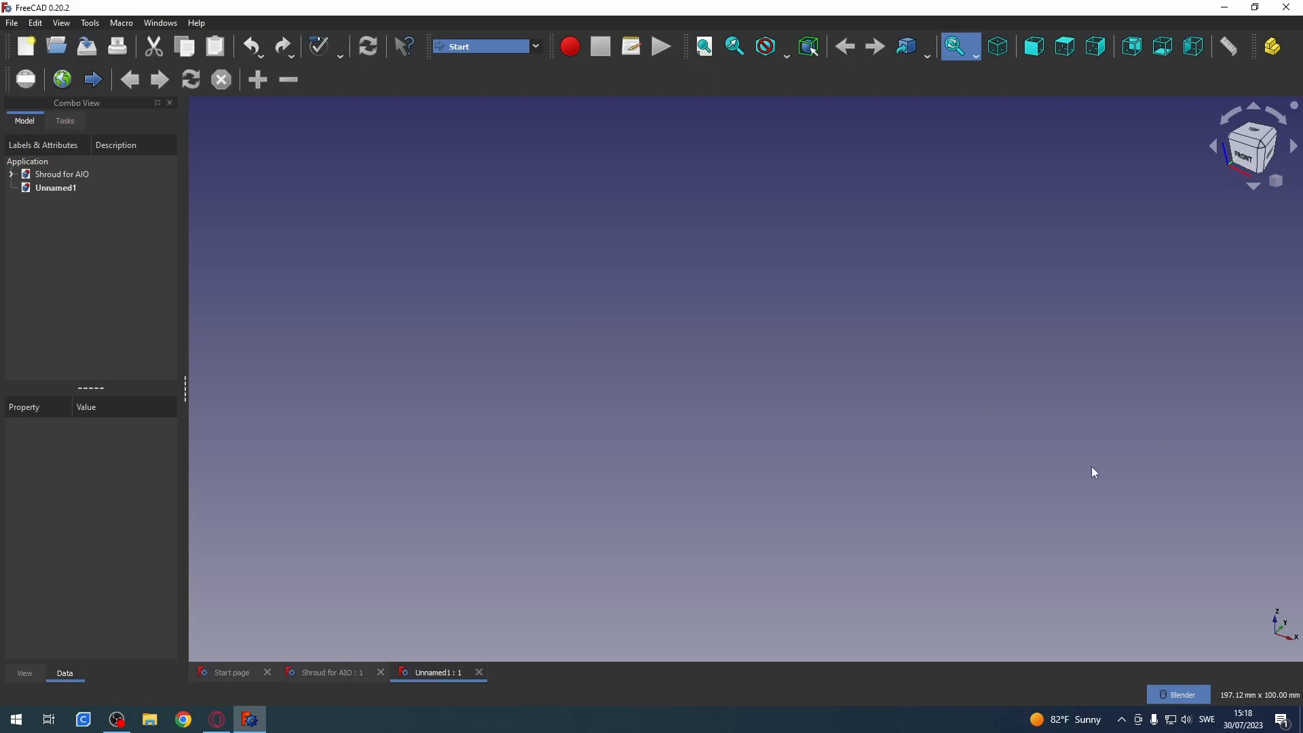
{"action": "left_click", "coordinate": [1173, 691]}
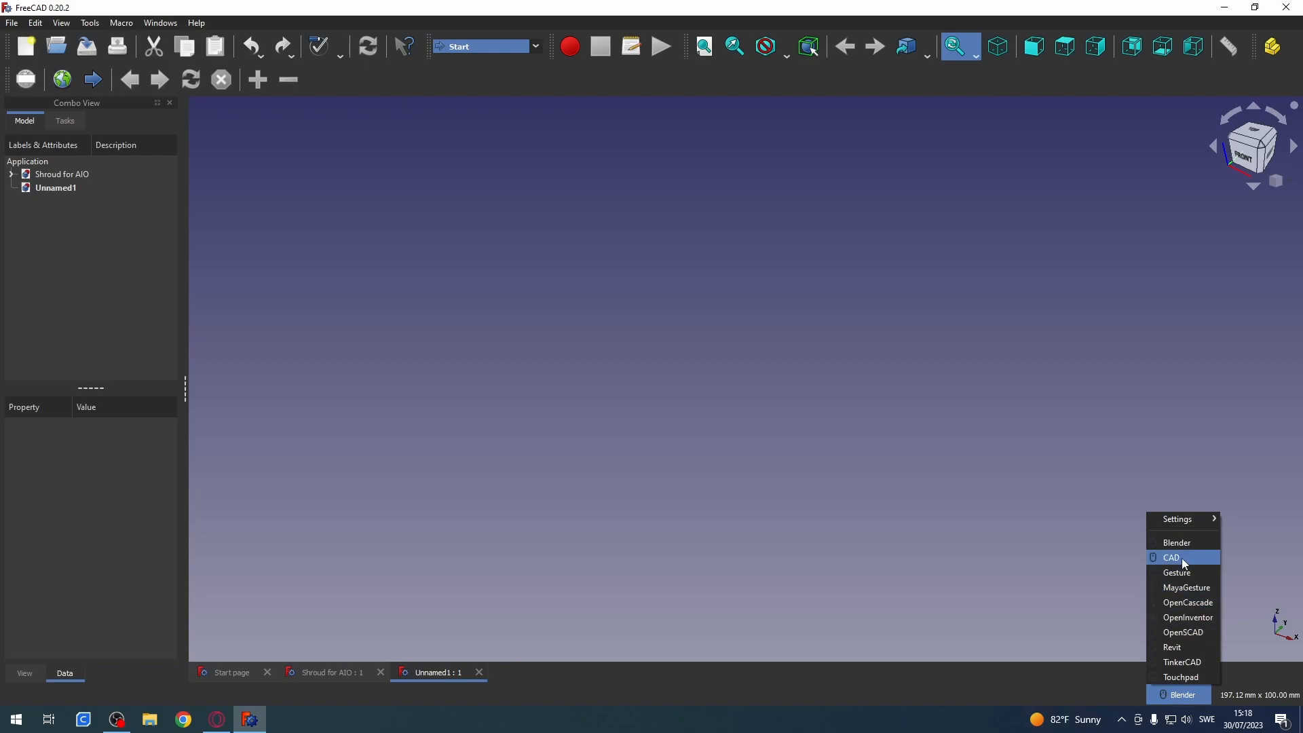
{"action": "left_click", "coordinate": [1181, 694]}
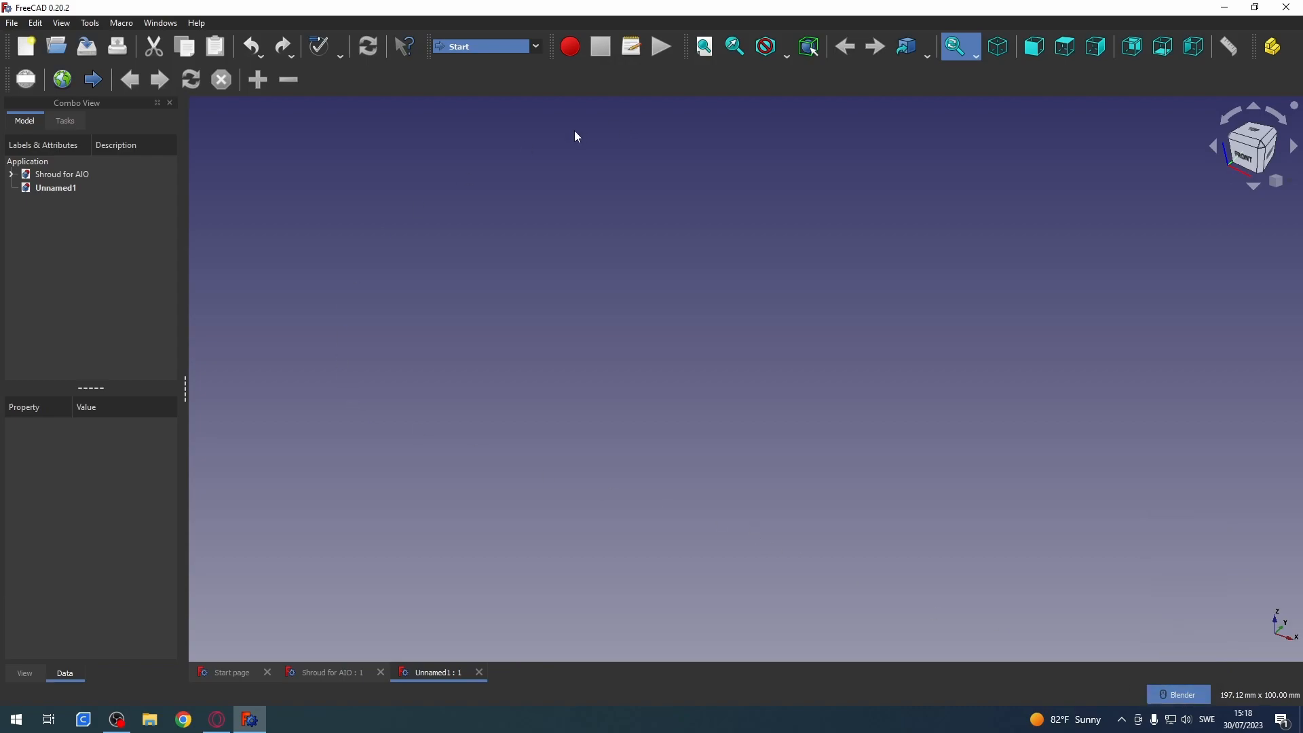
{"action": "left_click", "coordinate": [483, 47]}
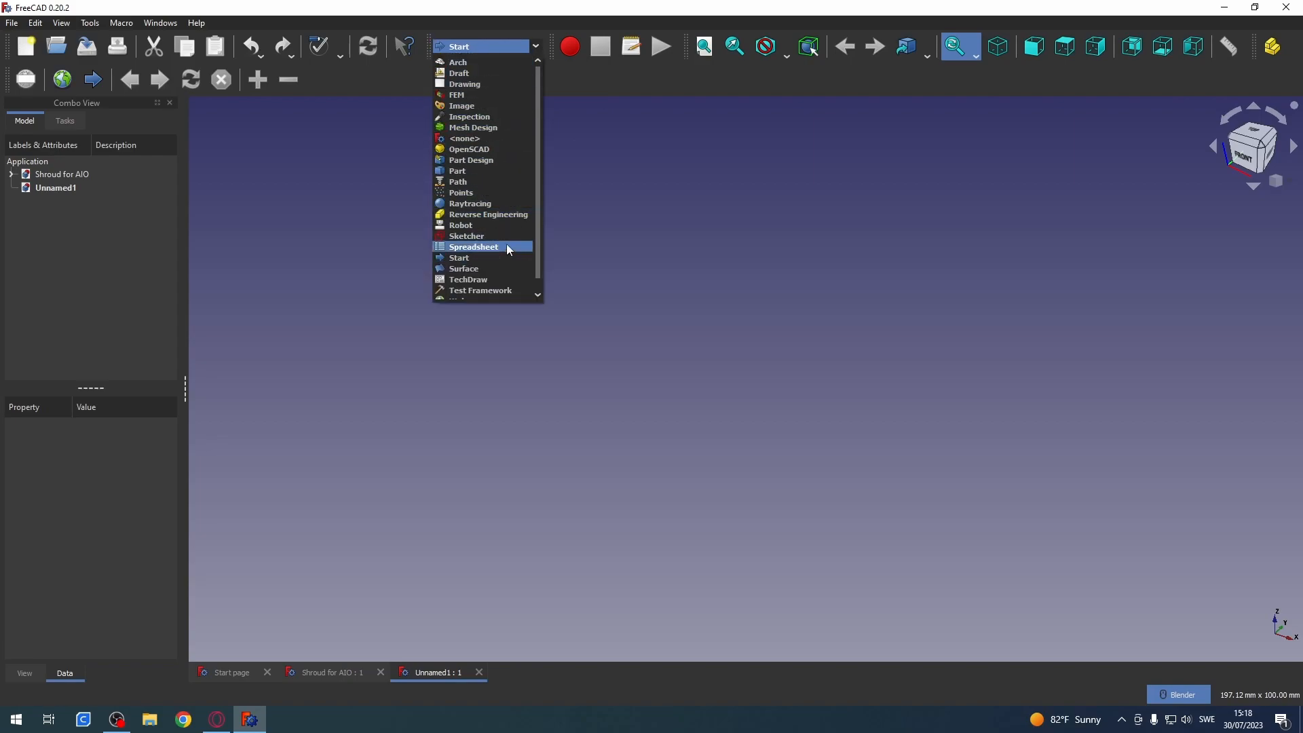
{"action": "scroll", "coordinate": [515, 128], "scroll_direction": "down", "scroll_amount": 1}
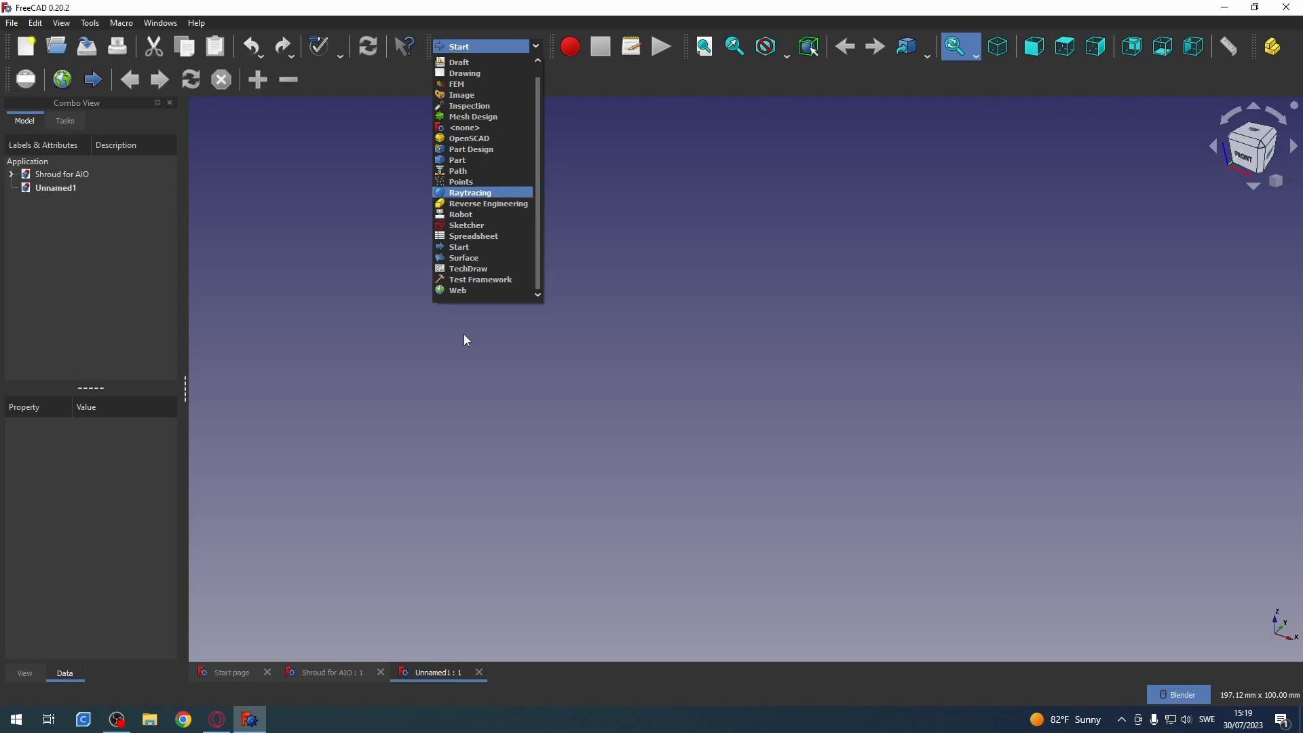
{"action": "left_click", "coordinate": [494, 225]}
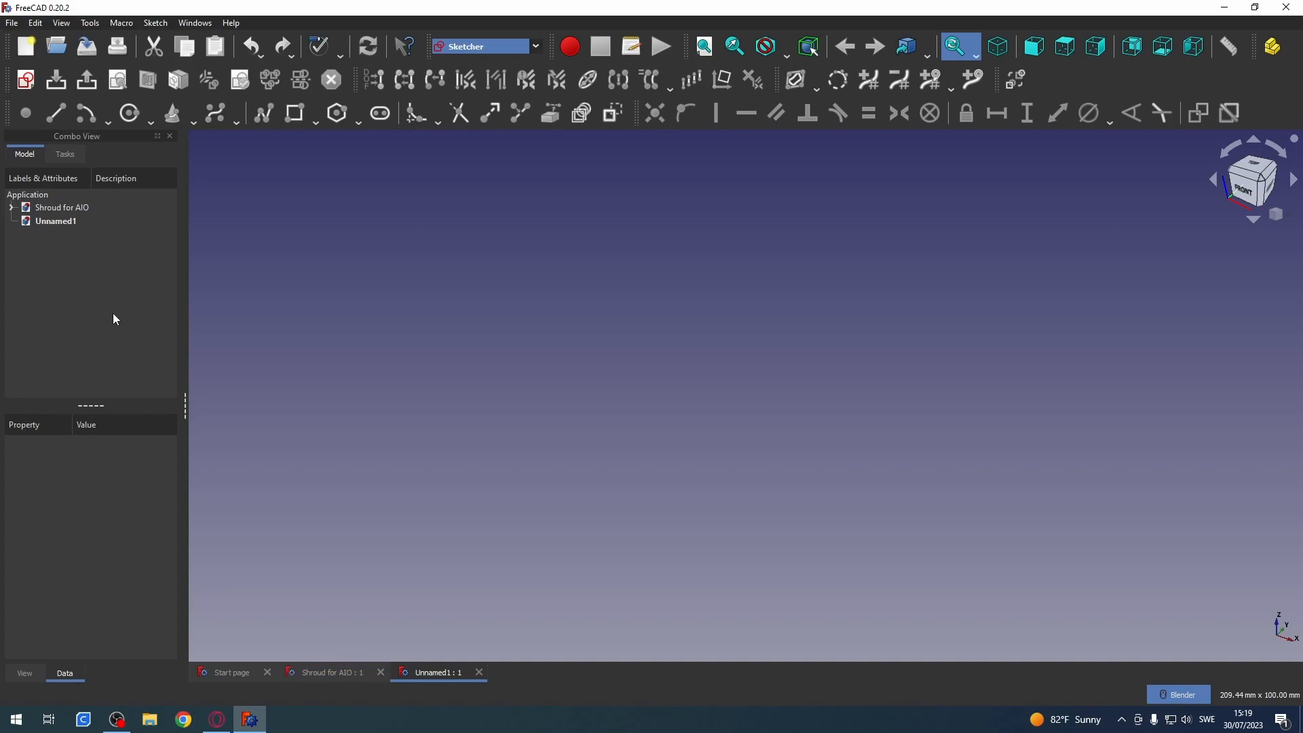
- Close the Shroud for AIO document, leaving only the new document open
{"action": "left_click", "coordinate": [336, 669]}
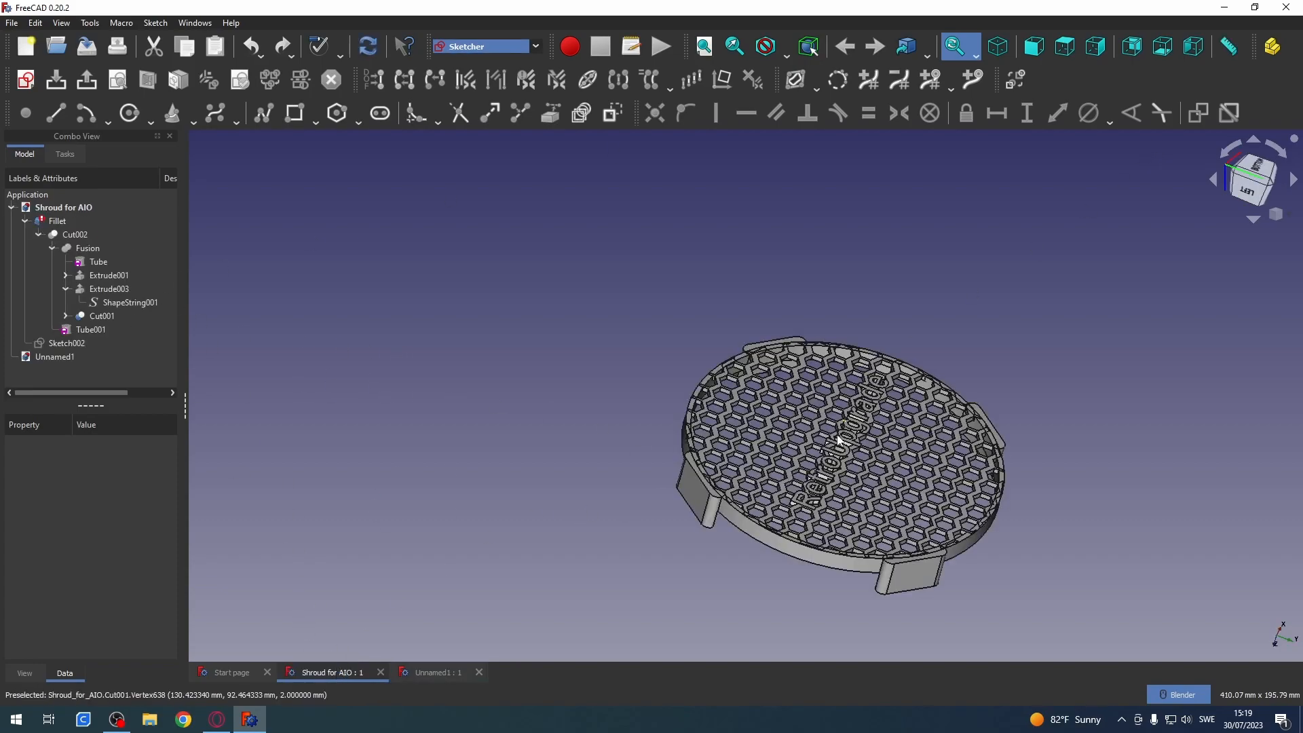
{"action": "left_click", "coordinate": [380, 672]}
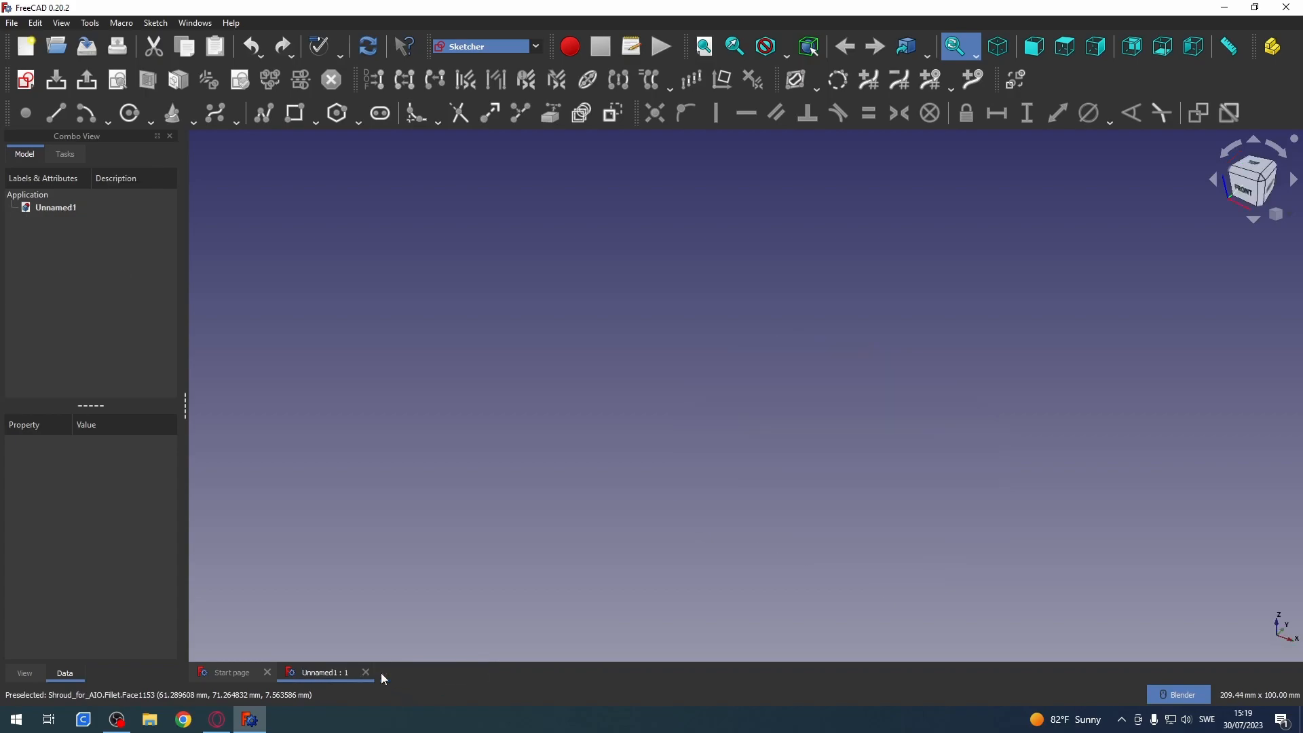
{"action": "left_click", "coordinate": [52, 211]}
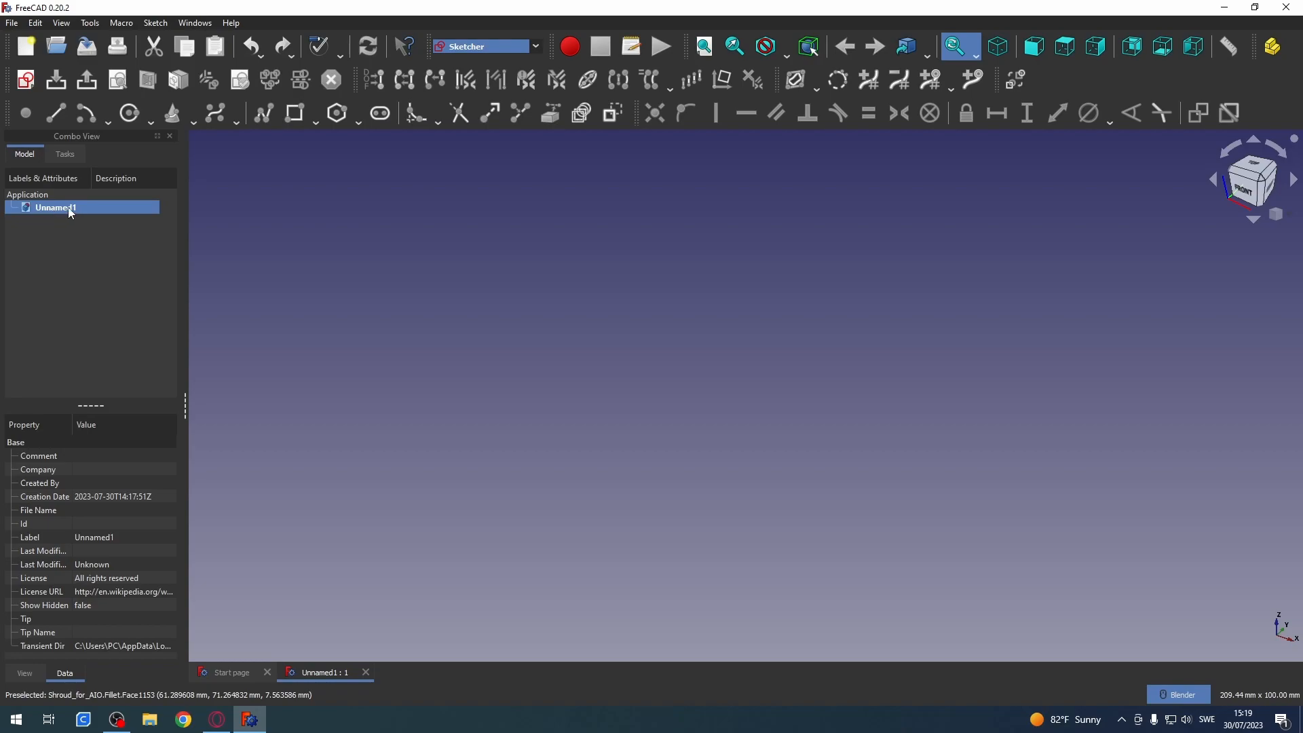
{"action": "right_click", "coordinate": [80, 209]}
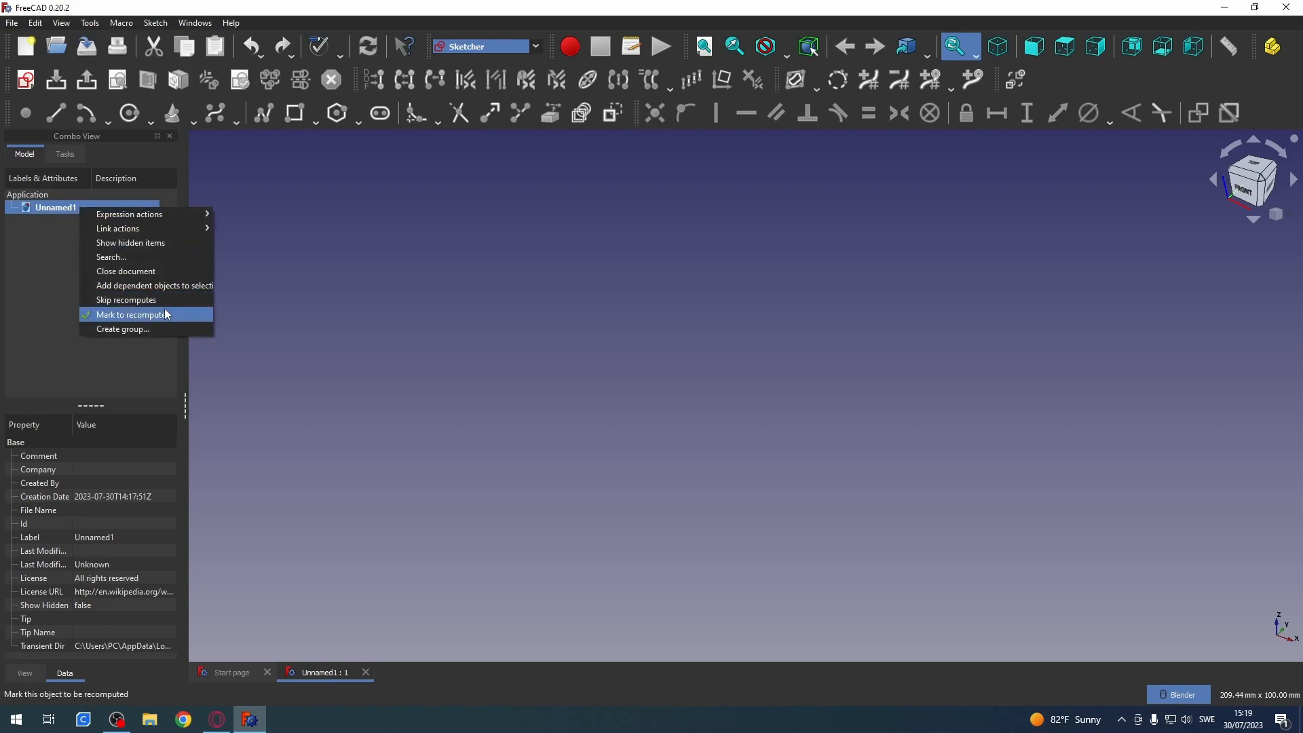
{"action": "left_click", "coordinate": [334, 255]}
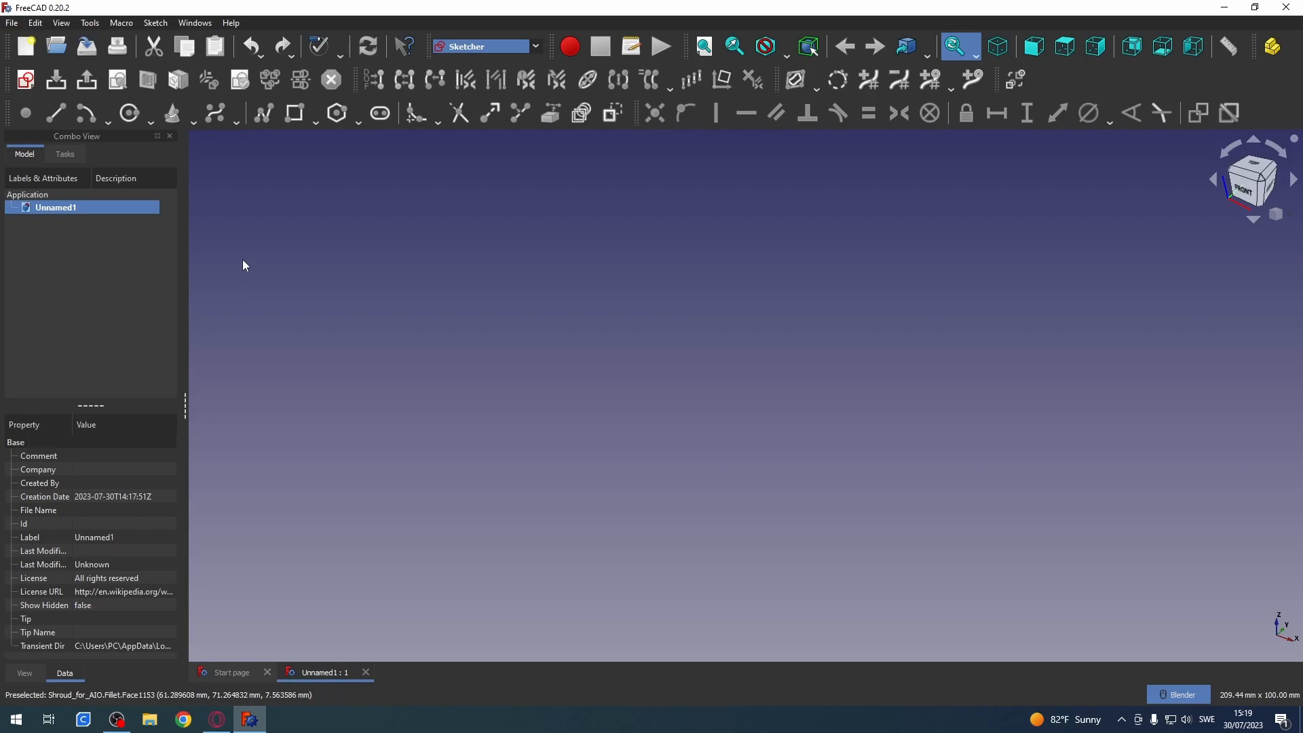
- Start a new sketch on the XY-plane and draw a horizontal slot along the horizontal axis, spanning the origin
{"action": "left_click", "coordinate": [26, 81]}
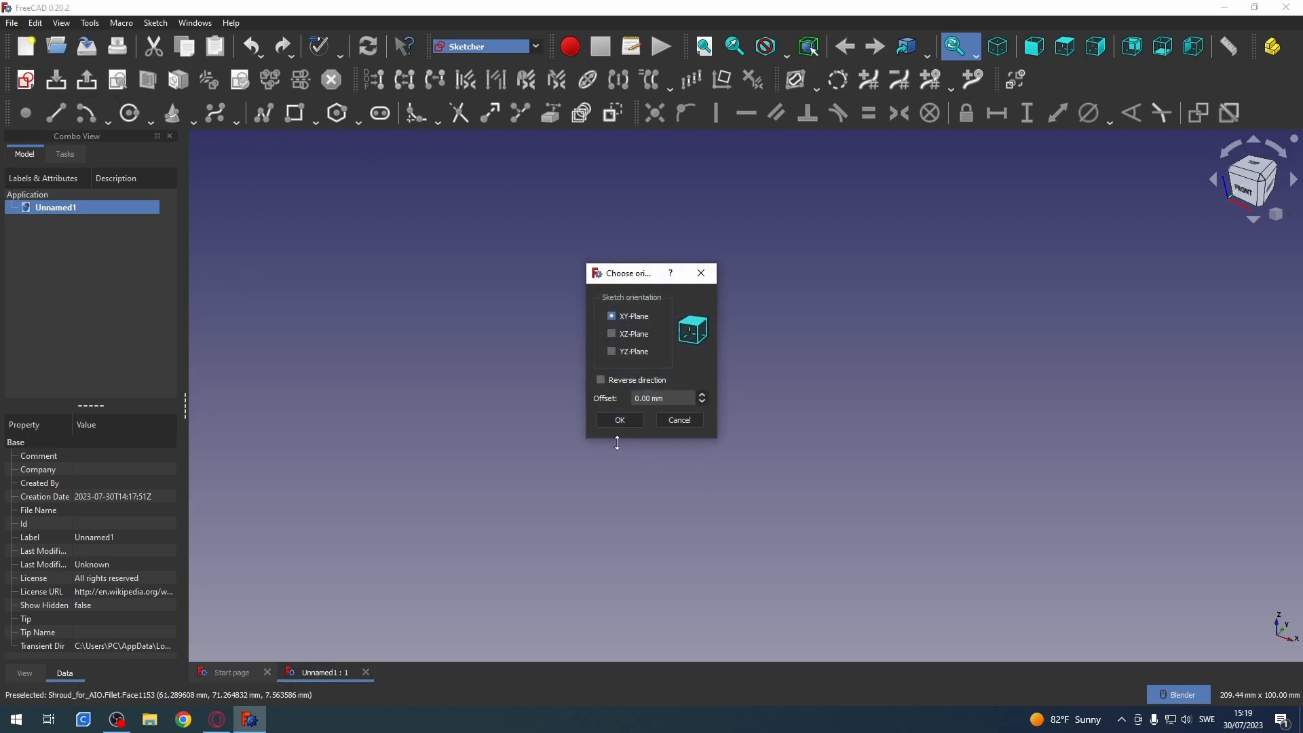
{"action": "left_click", "coordinate": [625, 421]}
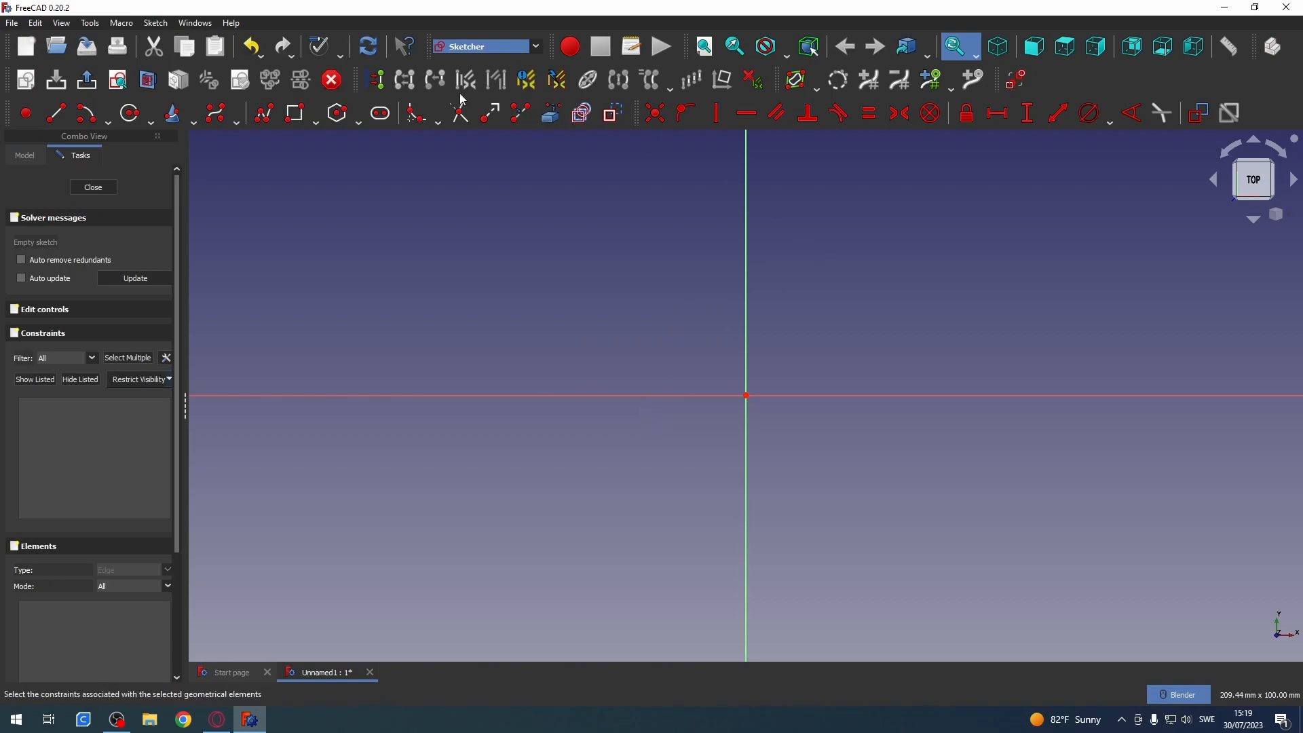
{"action": "left_click", "coordinate": [313, 115]}
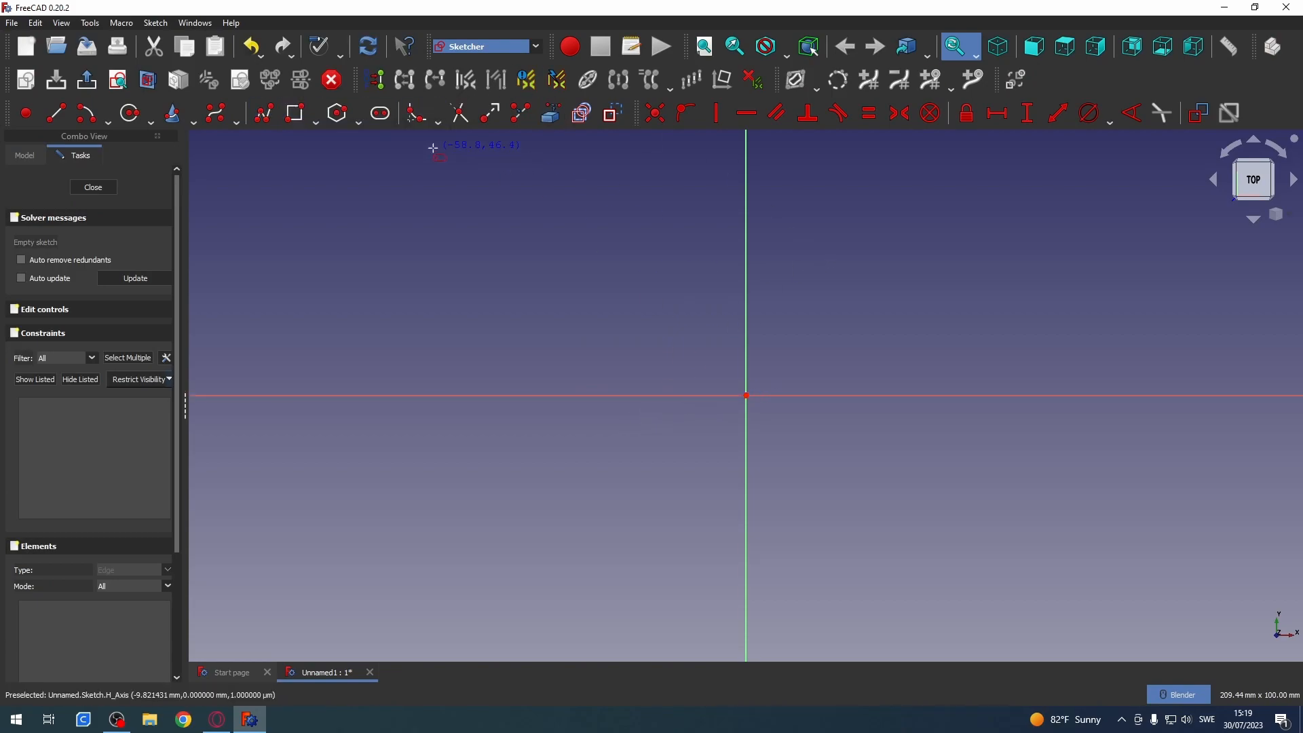
{"action": "left_click", "coordinate": [381, 115]}
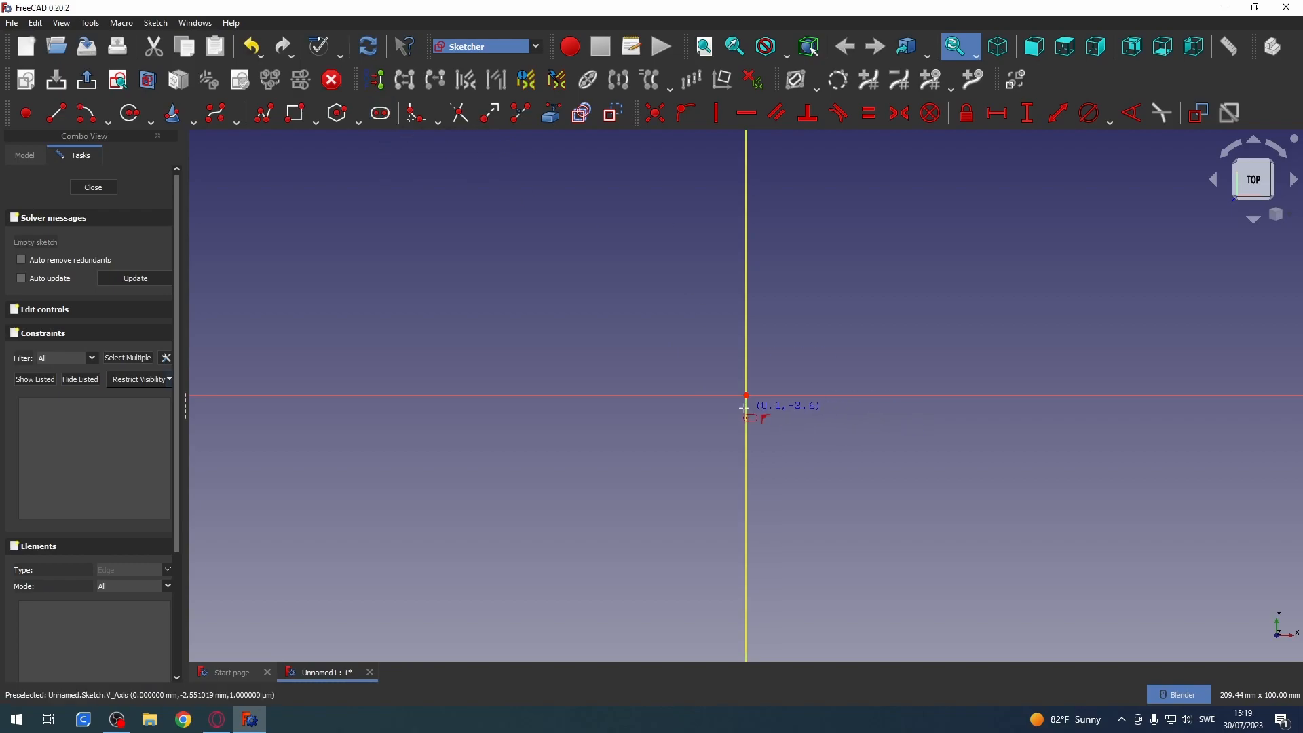
{"action": "left_click", "coordinate": [711, 396]}
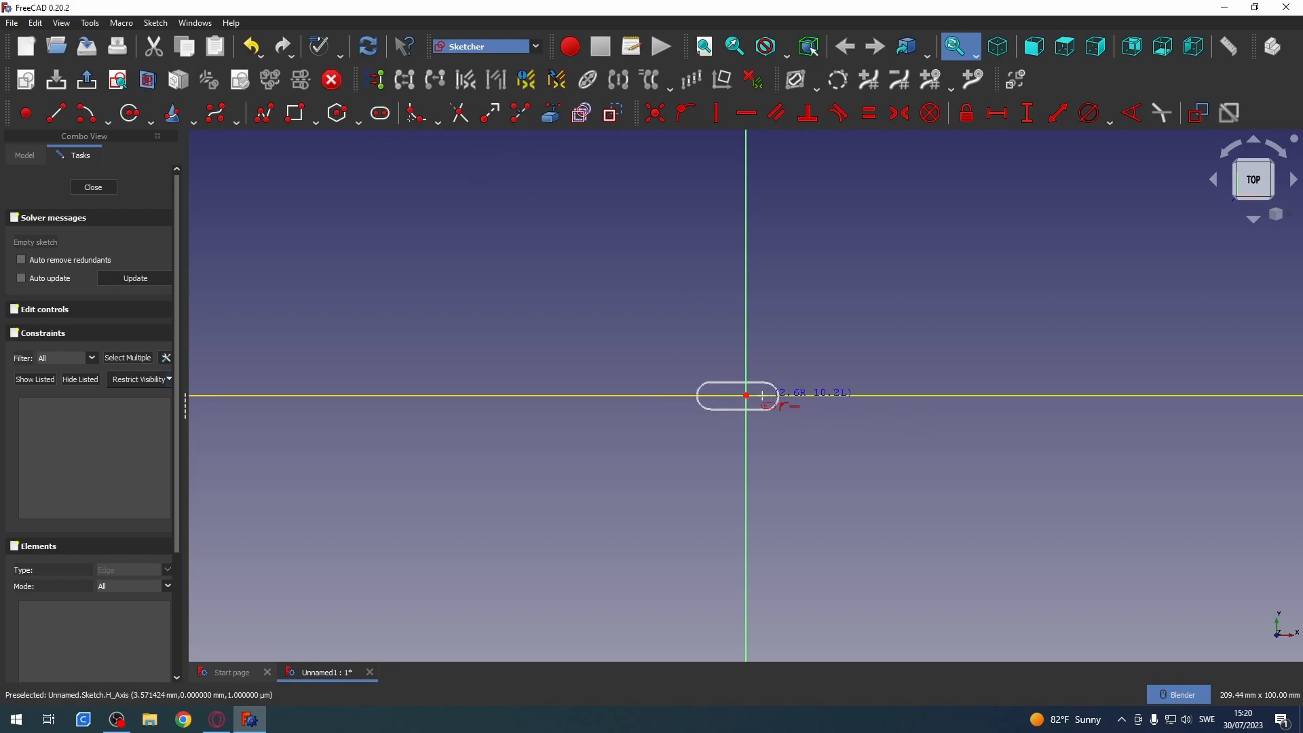
{"action": "left_click", "coordinate": [809, 394]}
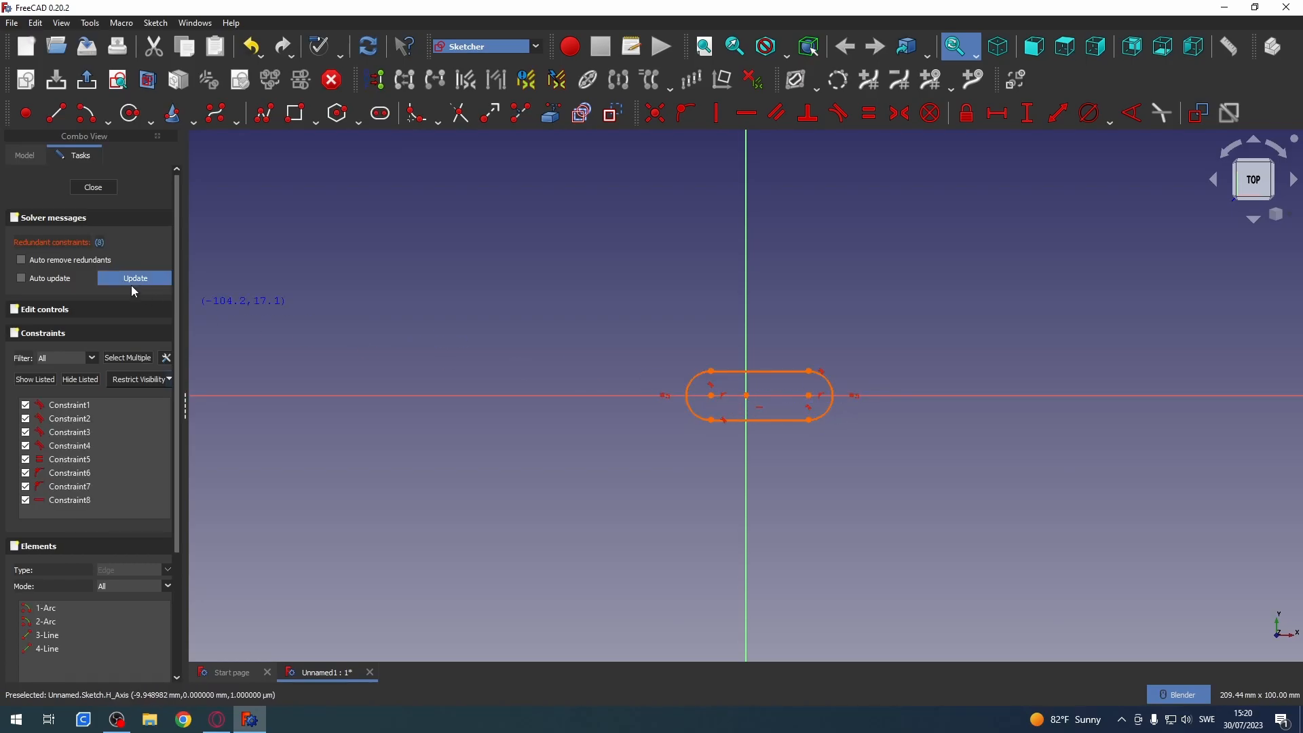
- Delete the slot's redundant horizontal constraint and reshape the slot freehand by moving its outline
{"action": "left_click", "coordinate": [101, 244]}
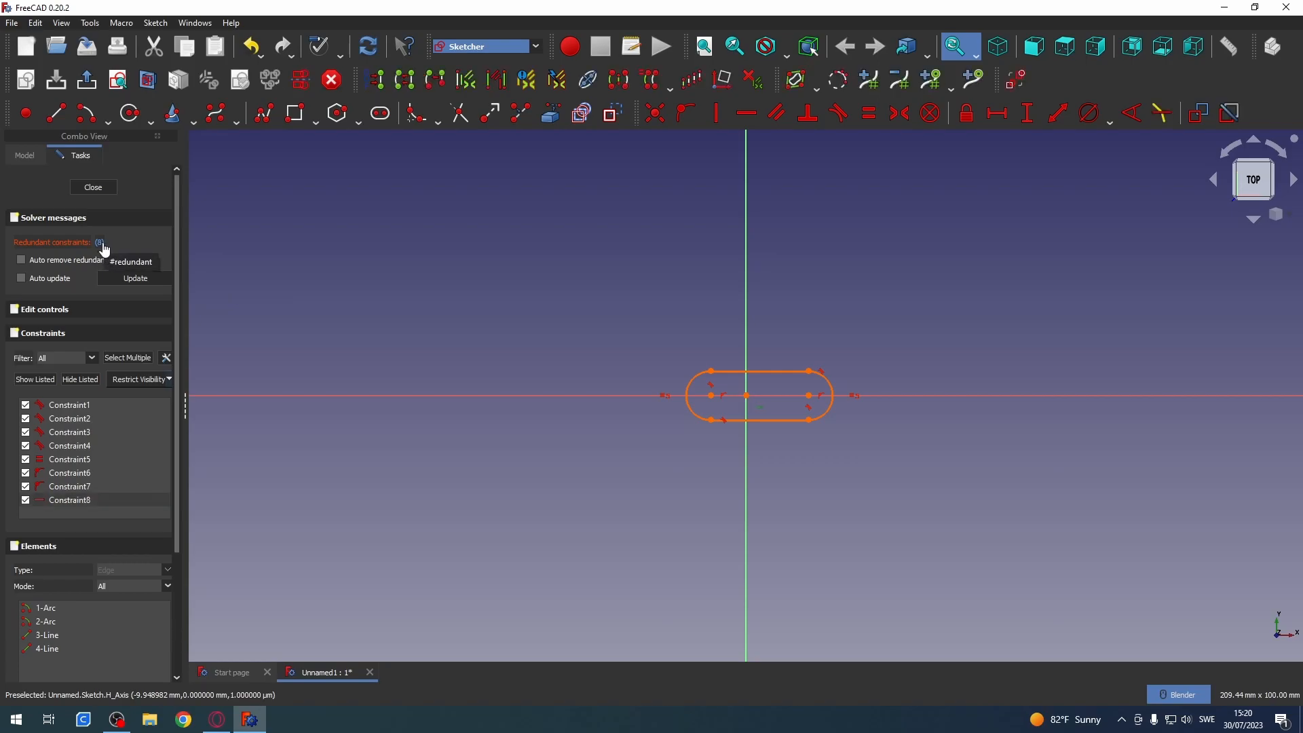
{"action": "key", "text": "Delete"}
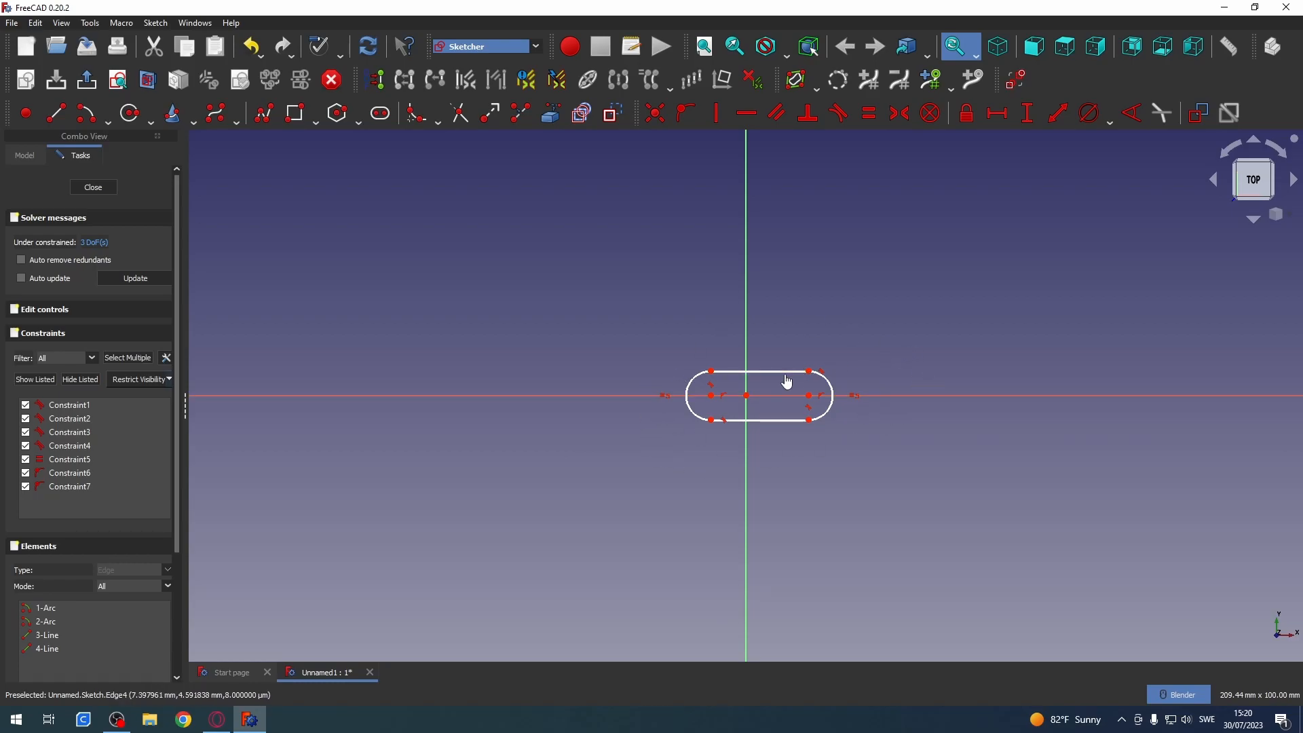
{"action": "mouse_move", "coordinate": [785, 372]}
{"action": "left_mouse_down"}
{"action": "mouse_move", "coordinate": [686, 382]}
{"action": "mouse_move", "coordinate": [812, 382]}
{"action": "mouse_move", "coordinate": [755, 380]}
{"action": "mouse_move", "coordinate": [797, 370]}
{"action": "mouse_move", "coordinate": [730, 372]}
{"action": "mouse_move", "coordinate": [758, 363]}
{"action": "mouse_move", "coordinate": [902, 375]}
{"action": "mouse_move", "coordinate": [772, 367]}
{"action": "left_mouse_up"}
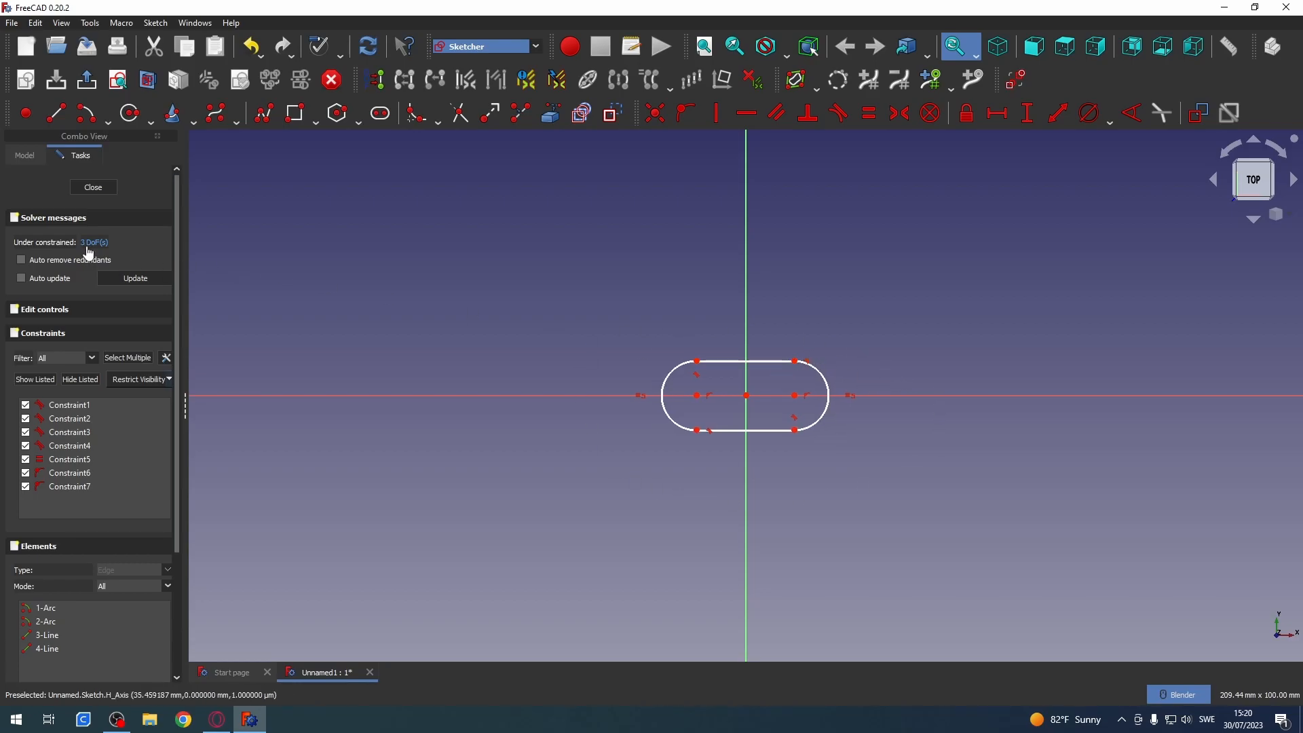
{"action": "left_click_drag", "start_coordinate": [737, 439], "coordinate": [824, 390]}
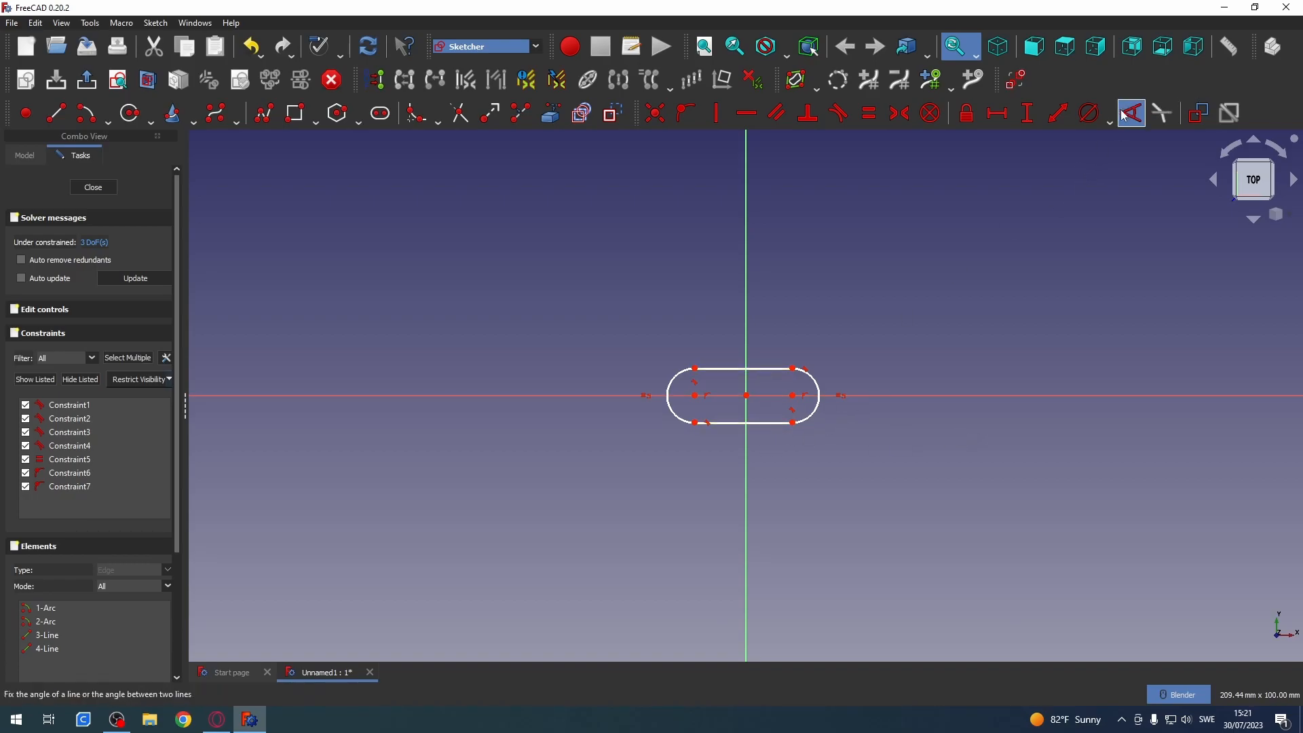
- Constrain the vertical distance between the upper and lower endpoints of the slot's right-hand arc to 3 mm
{"action": "left_click", "coordinate": [1027, 113]}
{"action": "left_click", "coordinate": [753, 368]}
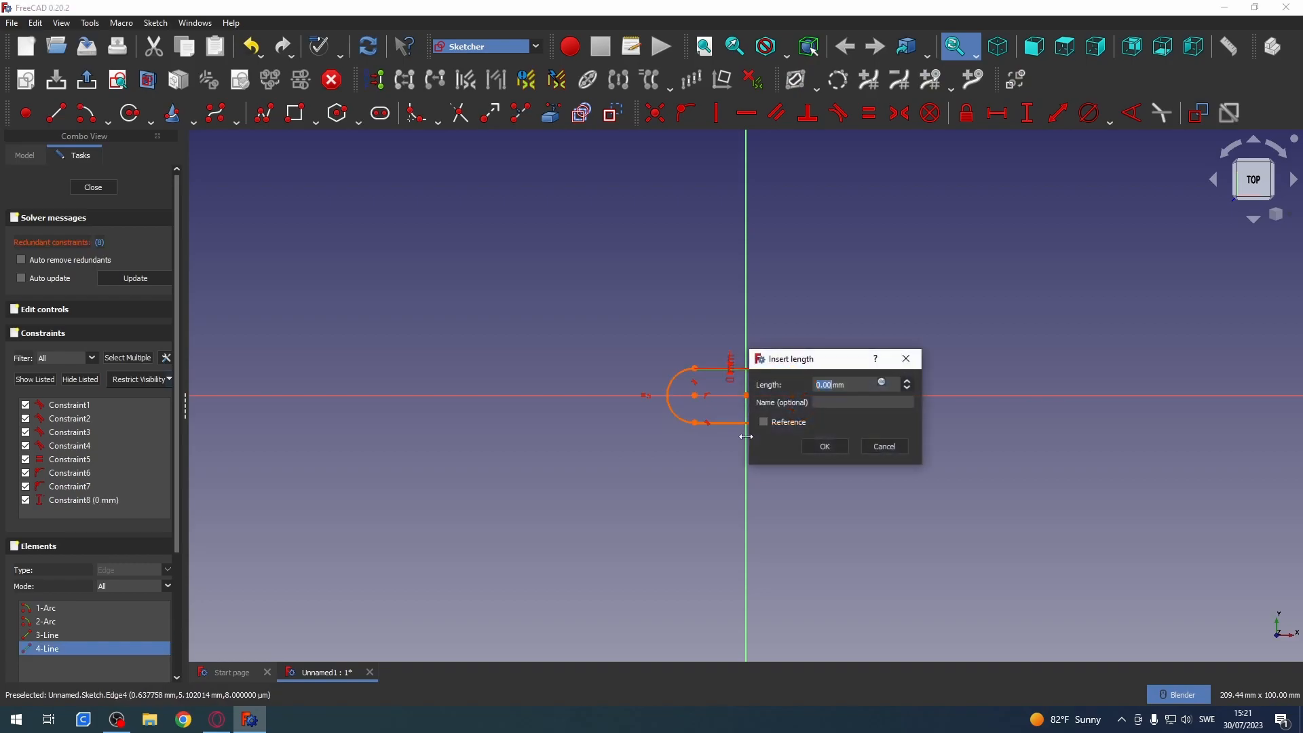
{"action": "left_click", "coordinate": [884, 446]}
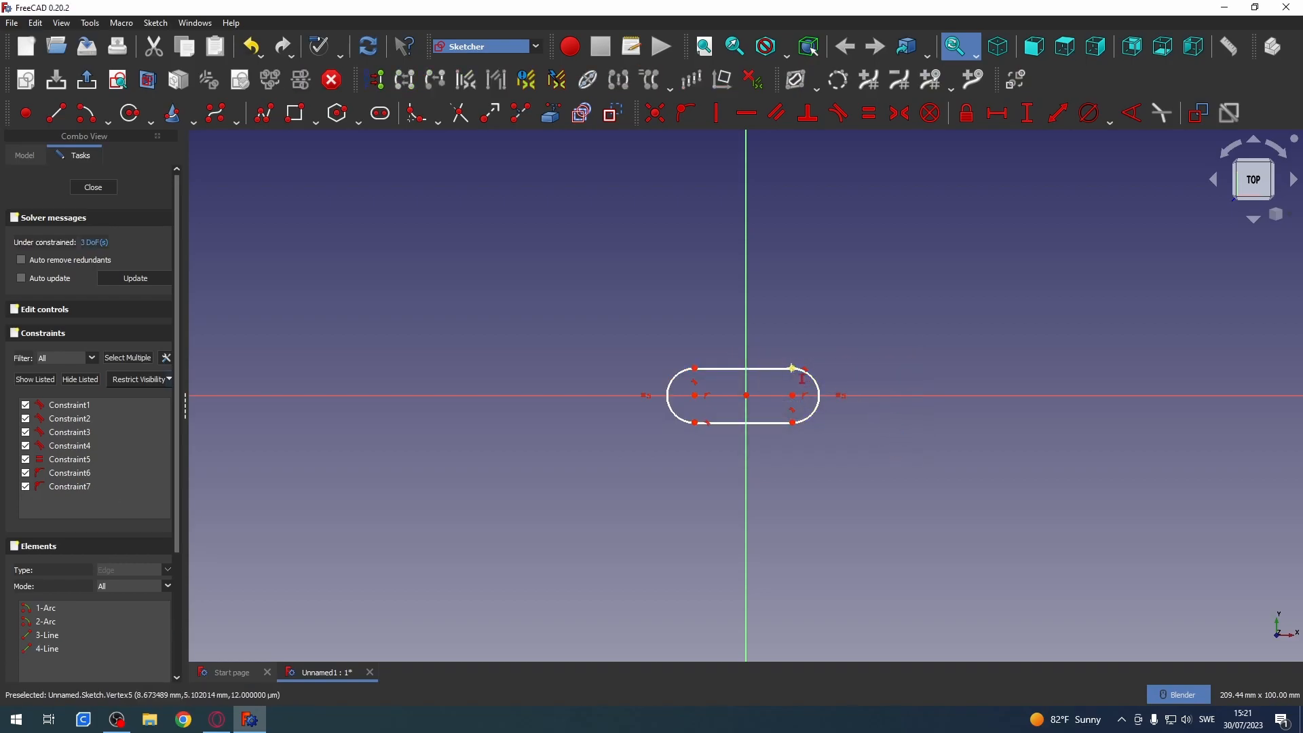
{"action": "left_click", "coordinate": [793, 422]}
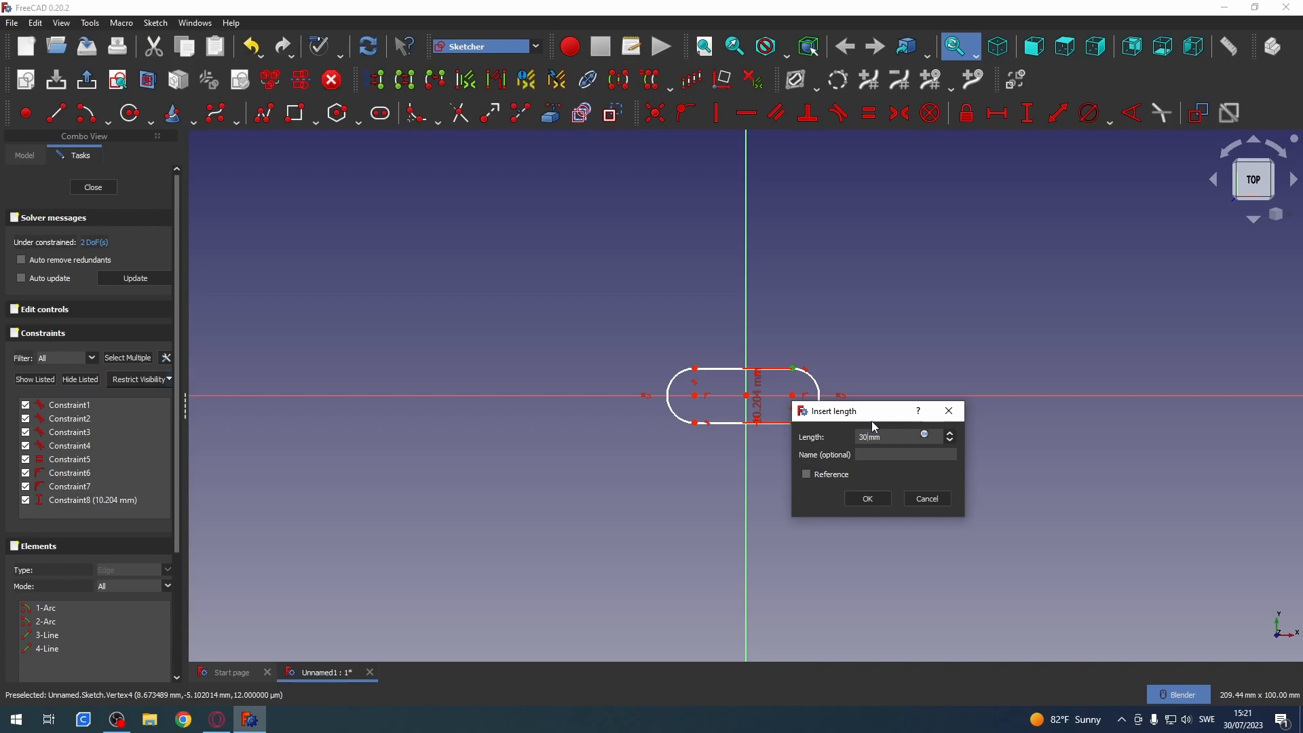
{"action": "type", "text": "3"}
{"action": "key", "text": "Return"}
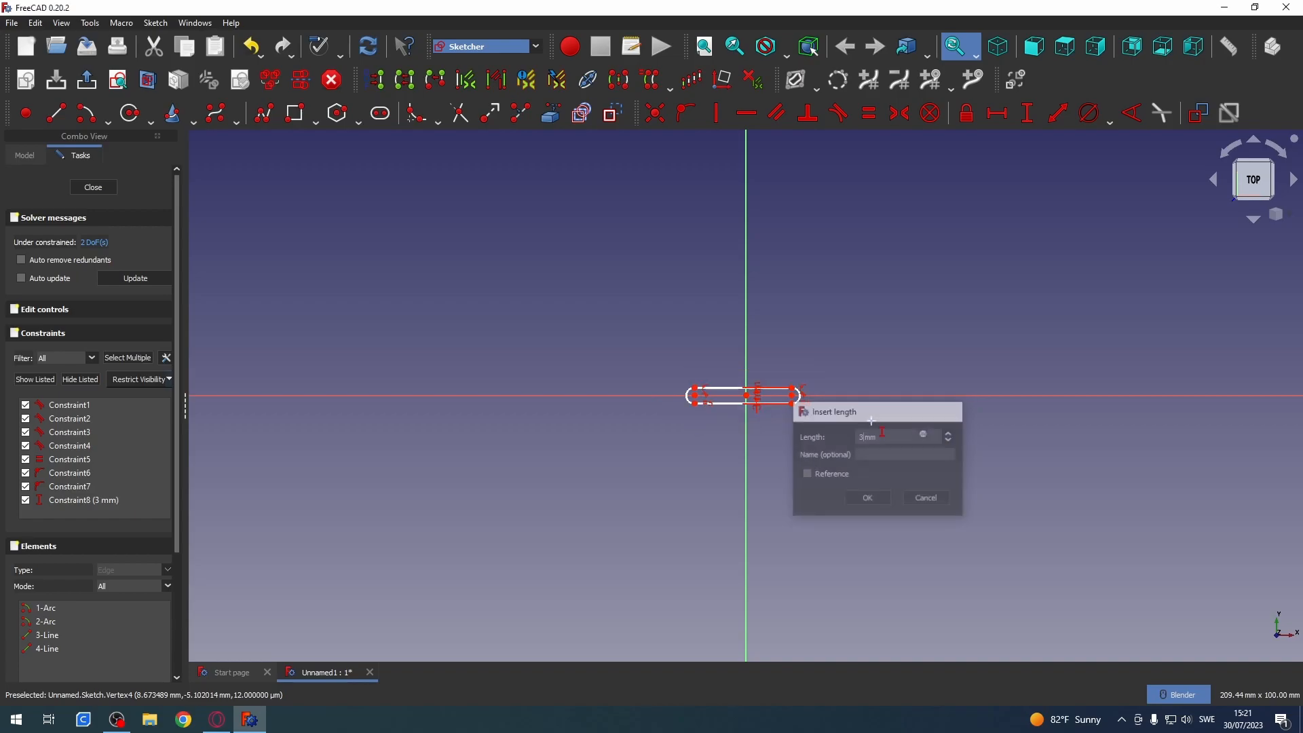
{"action": "scroll", "coordinate": [724, 394], "scroll_direction": "up", "scroll_amount": 3}
{"action": "scroll", "coordinate": [724, 394], "scroll_direction": "up", "scroll_amount": 2}
{"action": "scroll", "coordinate": [740, 397], "scroll_direction": "down", "scroll_amount": 1}
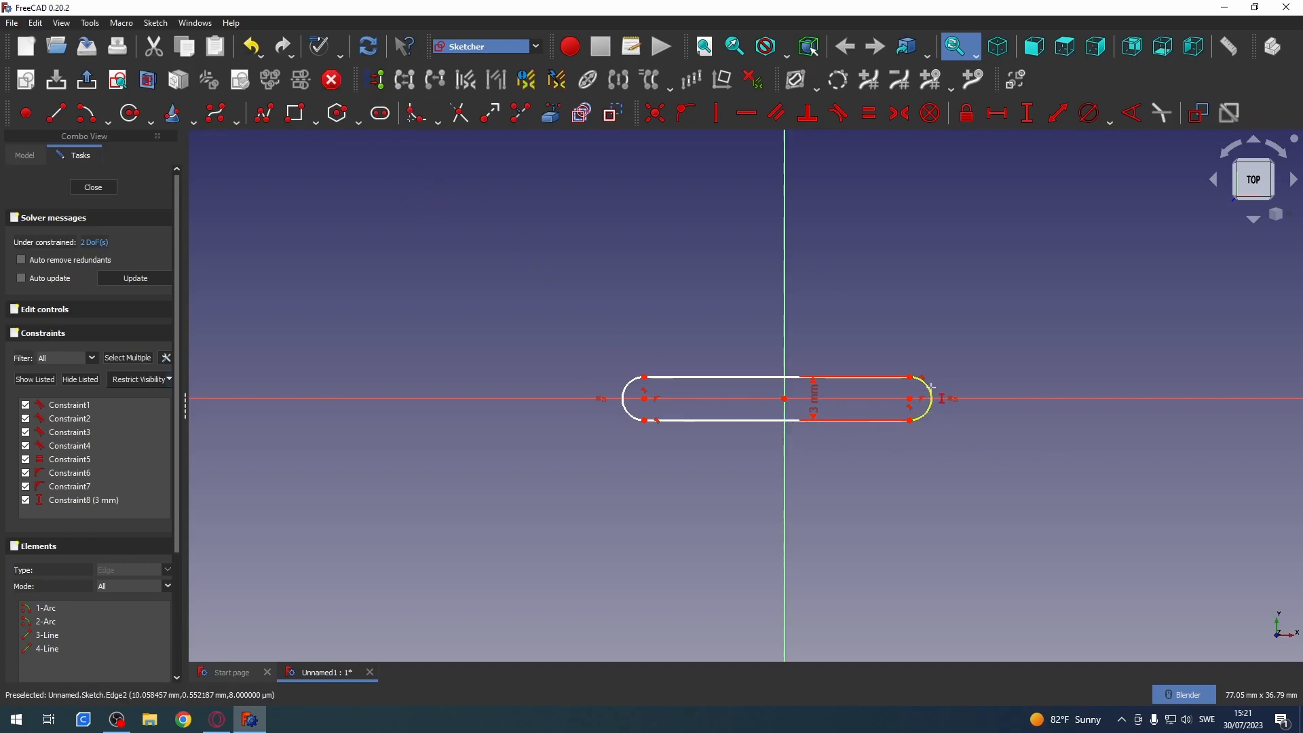
{"action": "left_click", "coordinate": [910, 378]}
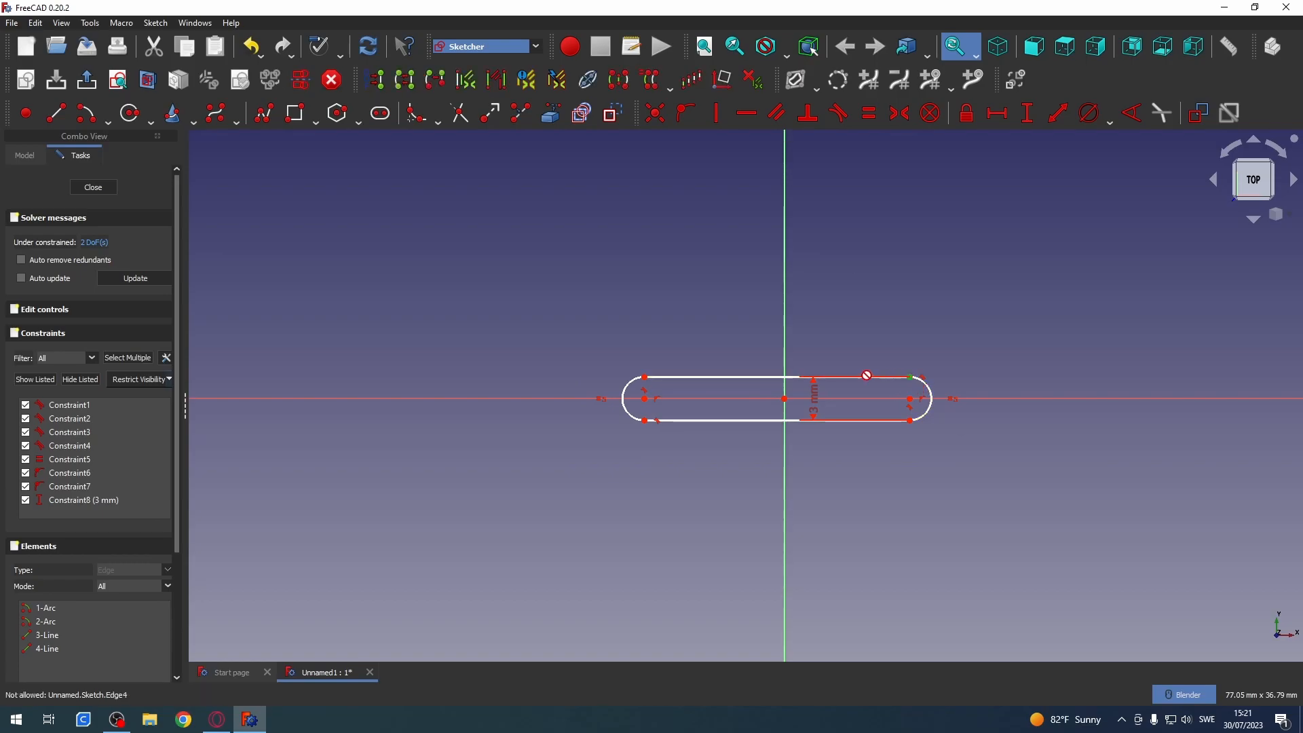
{"action": "left_click", "coordinate": [644, 377]}
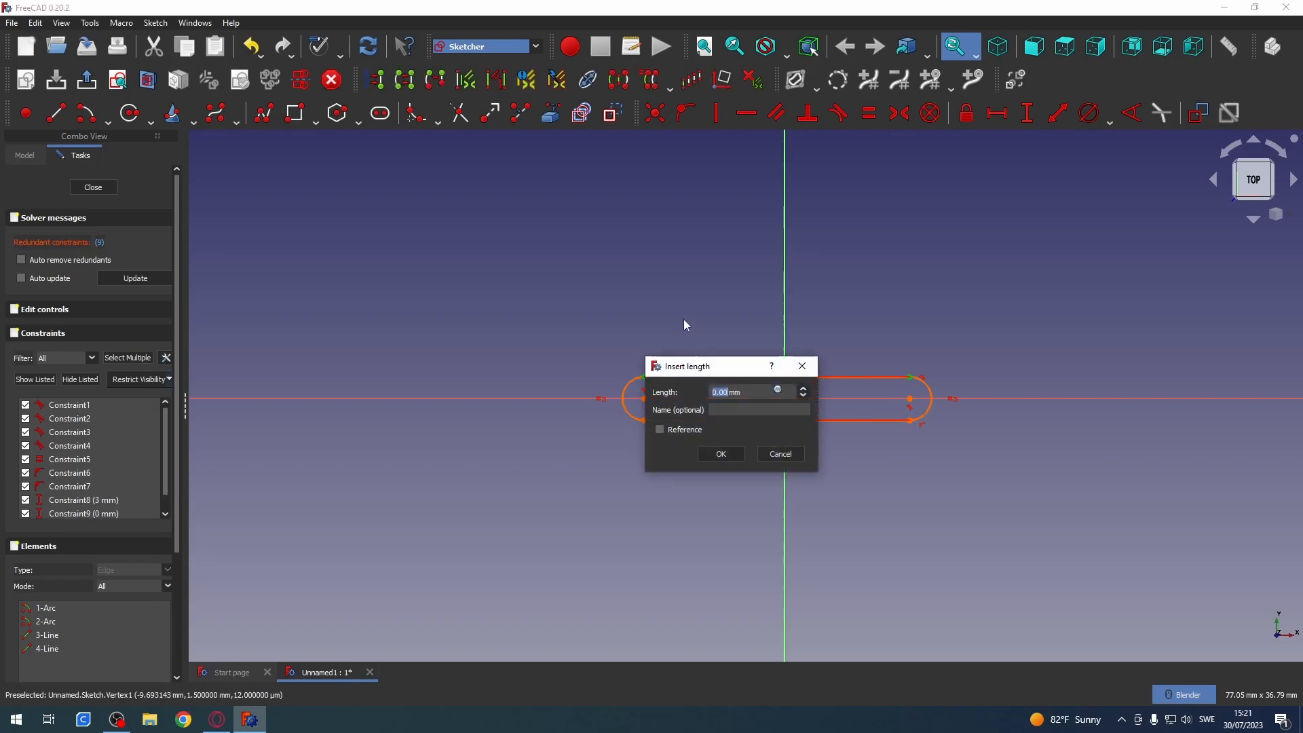
{"action": "key", "text": "Escape"}
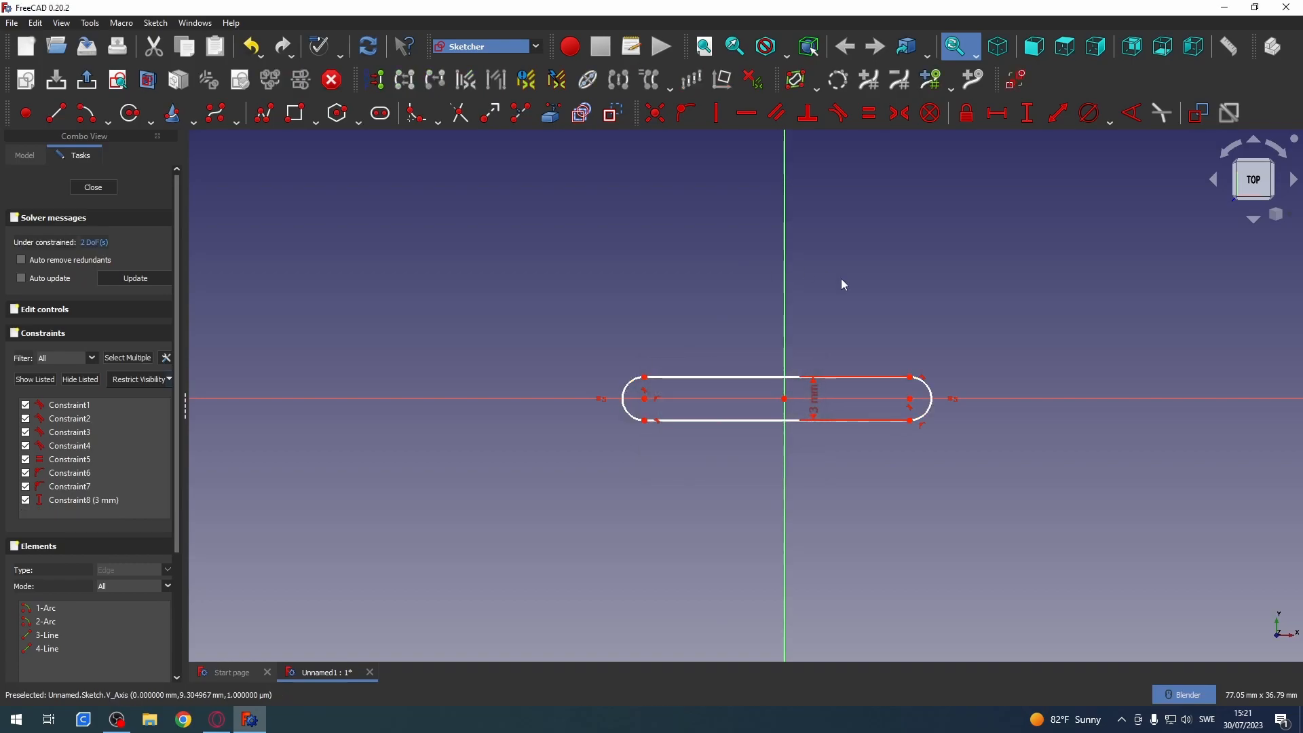
{"action": "mouse_move", "coordinate": [937, 386]}
{"action": "middle_mouse_down"}
{"action": "mouse_move", "coordinate": [919, 315]}
{"action": "mouse_move", "coordinate": [838, 319]}
{"action": "middle_mouse_up"}
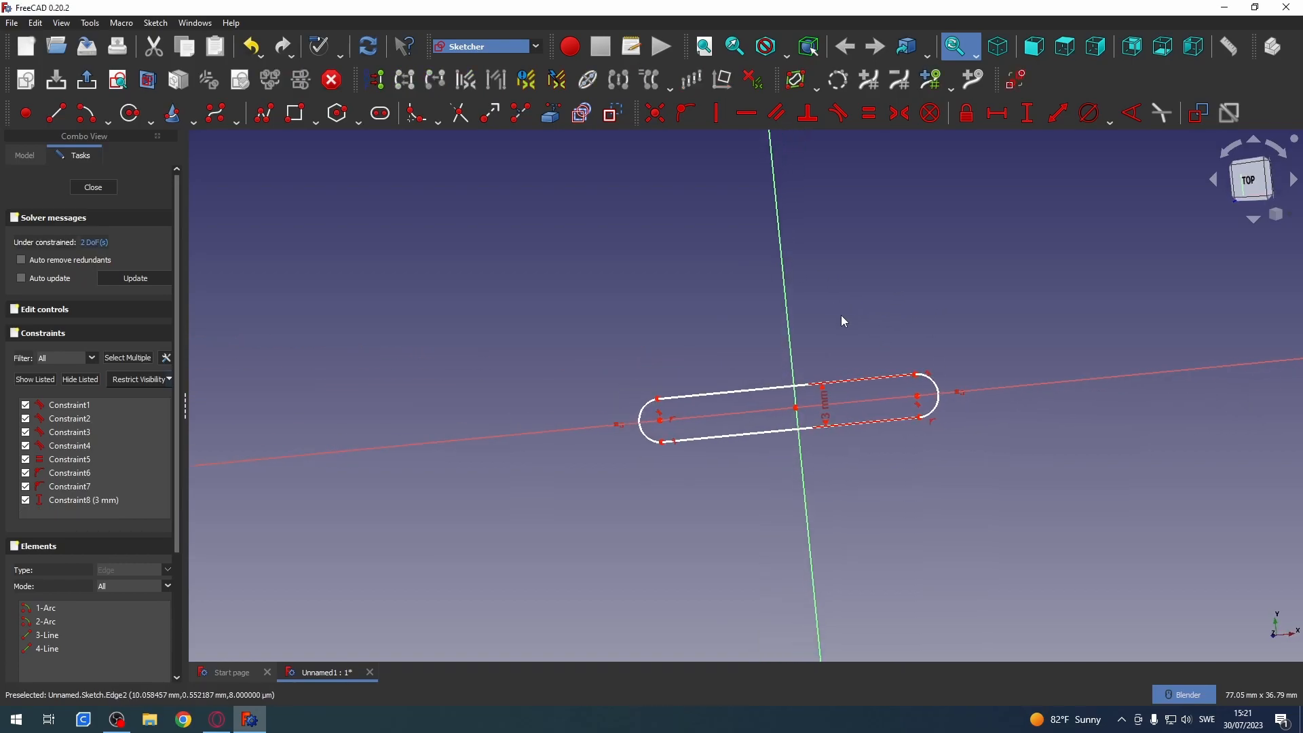
- Undo and redo the slot's 3 mm vertical constraint while facing the sketch straight from the top
{"action": "key", "text": "ctrl+z"}
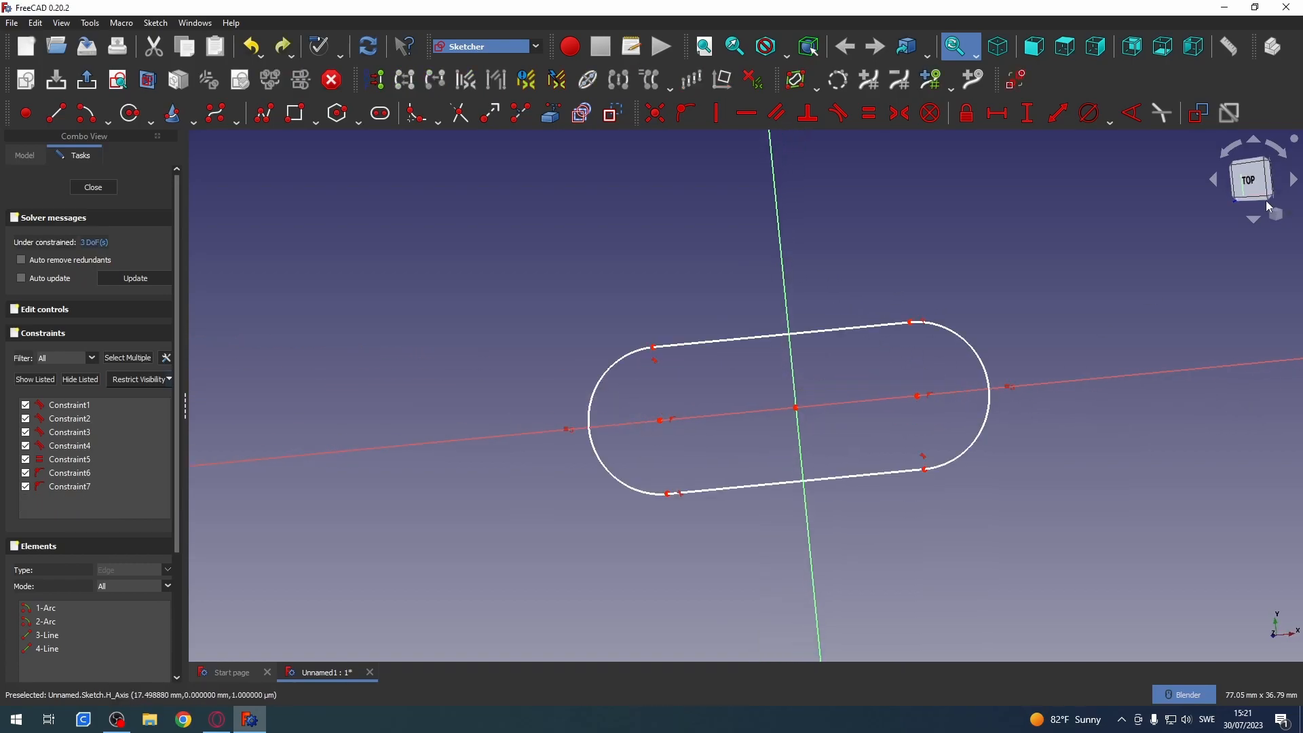
{"action": "left_click", "coordinate": [1251, 179]}
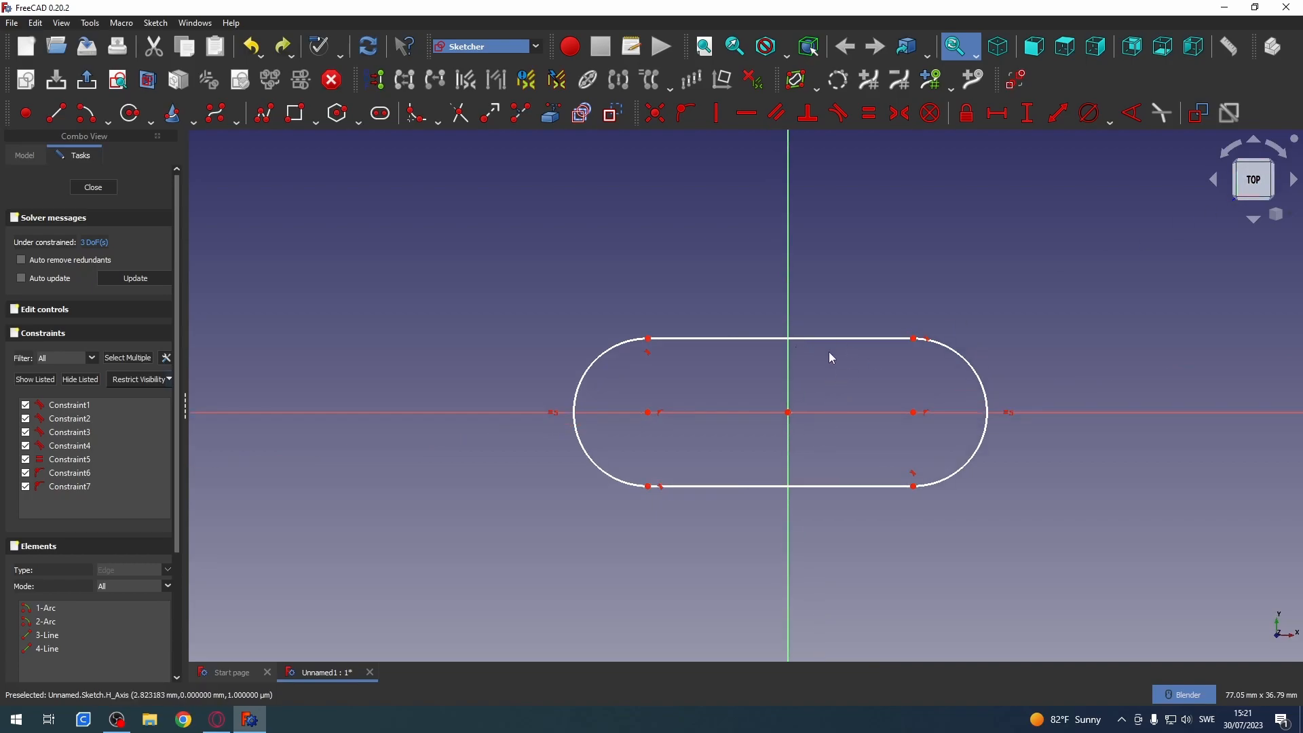
{"action": "key", "text": "ctrl+y"}
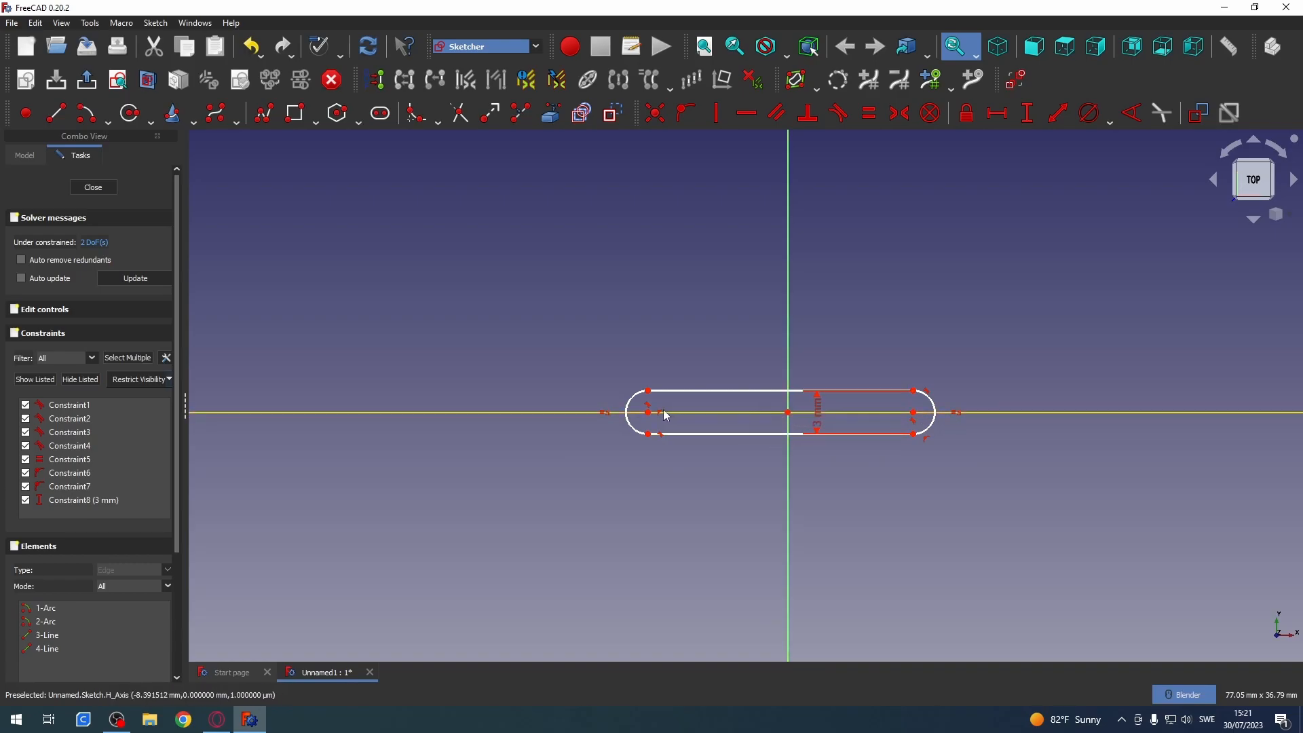
- Constrain the horizontal distance from the origin to the center of the slot's right-hand arc to 9 mm
{"action": "left_click", "coordinate": [787, 413]}
{"action": "left_click", "coordinate": [914, 413]}
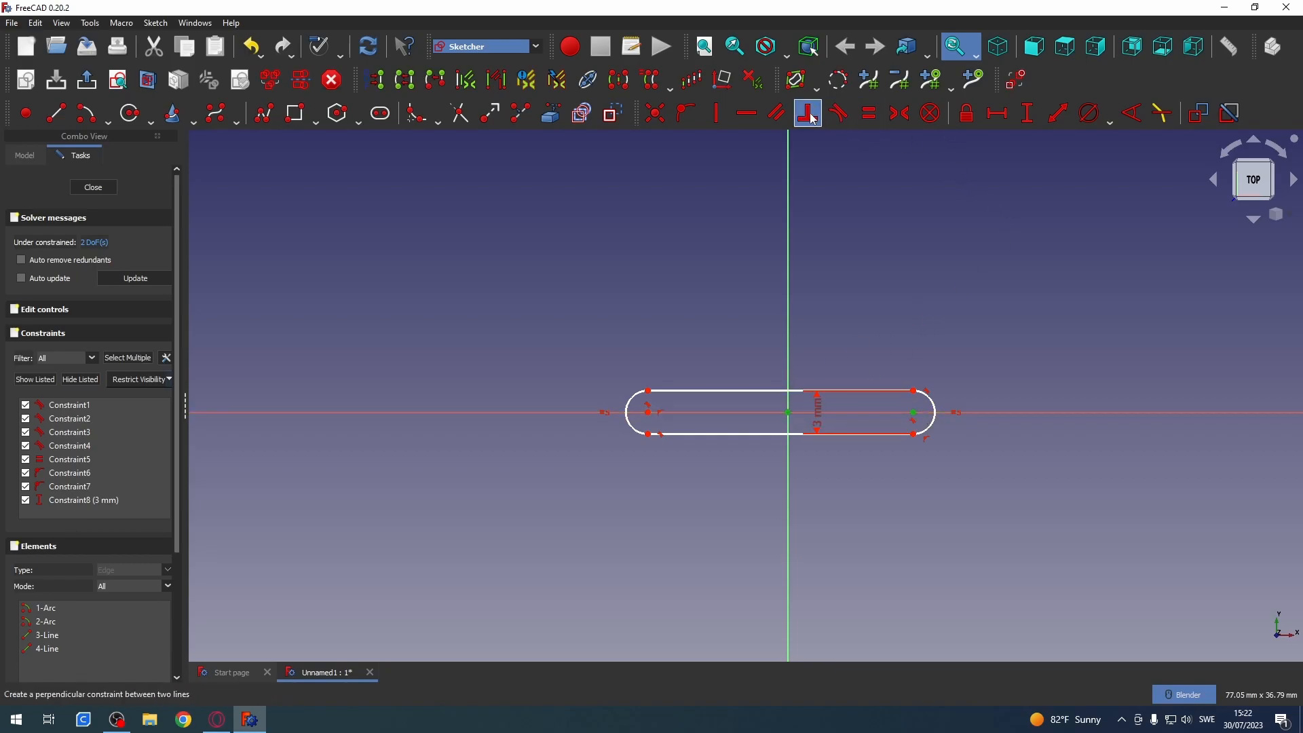
{"action": "left_click", "coordinate": [997, 114]}
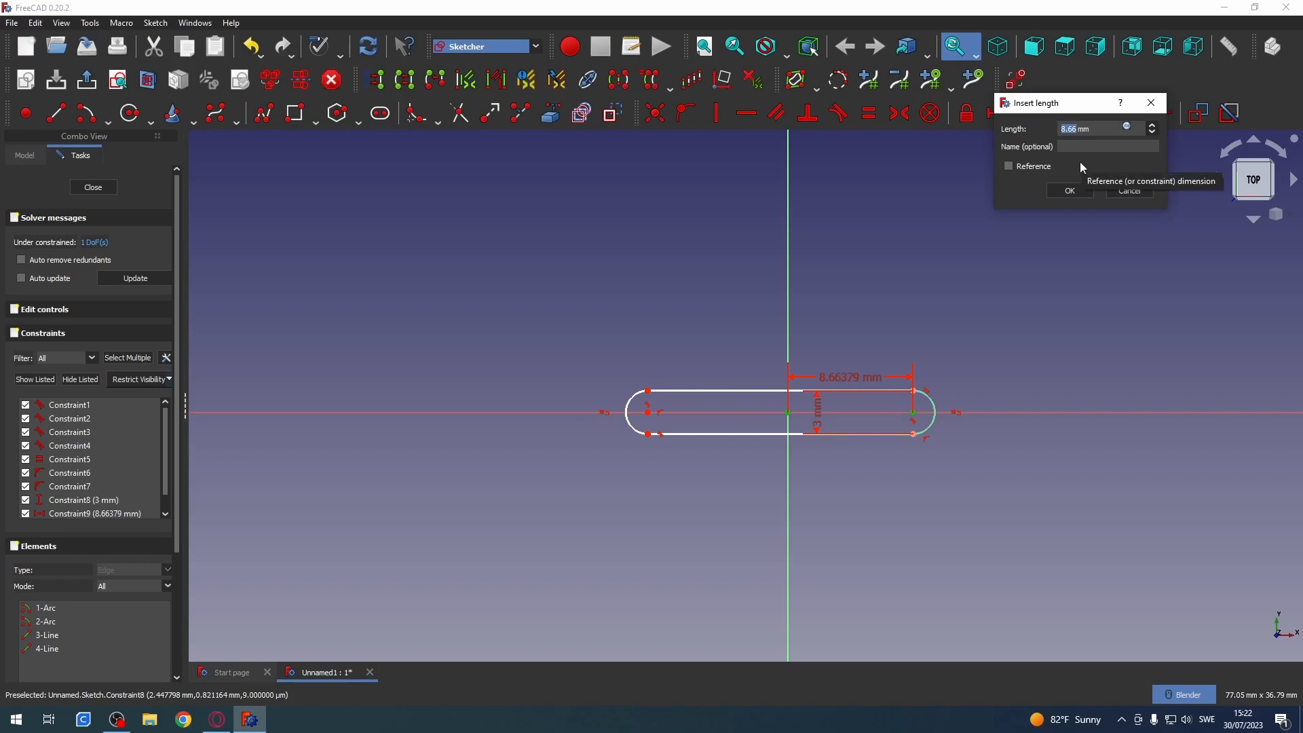
{"action": "type", "text": "9"}
{"action": "key", "text": "Return"}
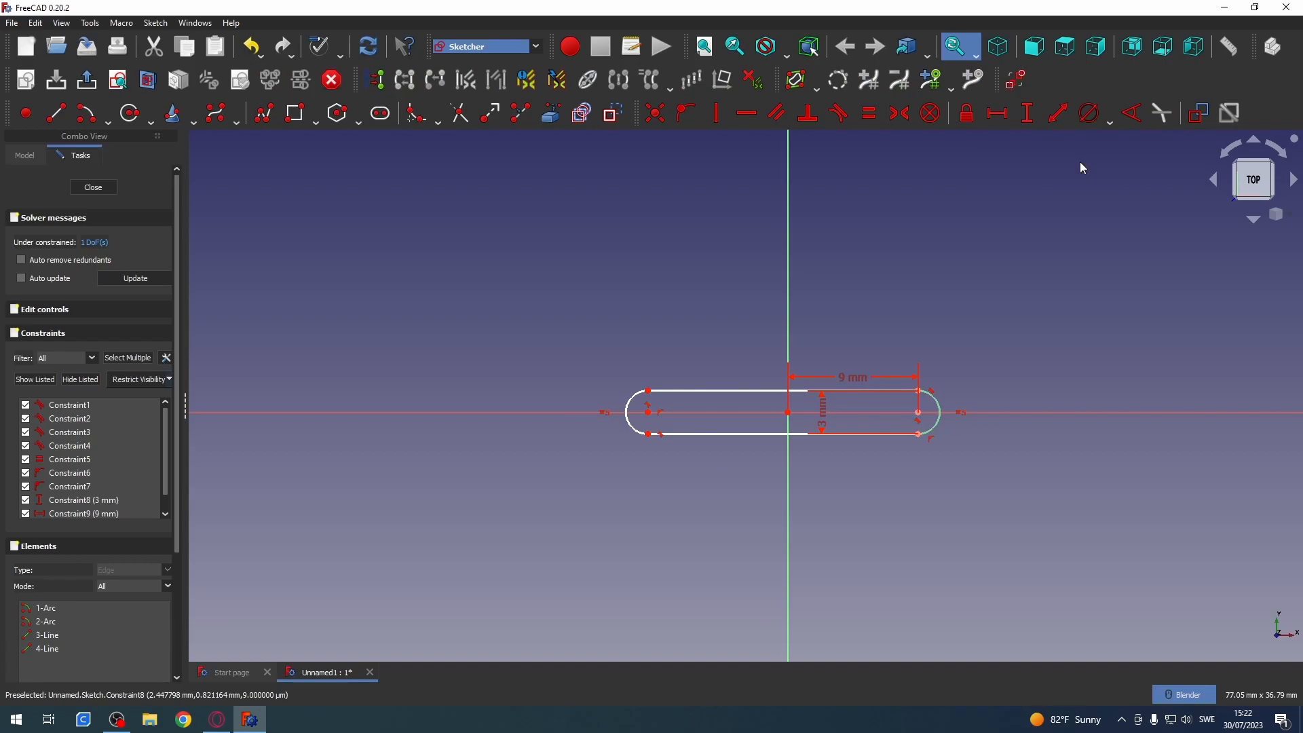
- Constrain the horizontal distance from the origin to the center of the slot's left-hand arc to 9 mm
{"action": "left_click", "coordinate": [788, 413]}
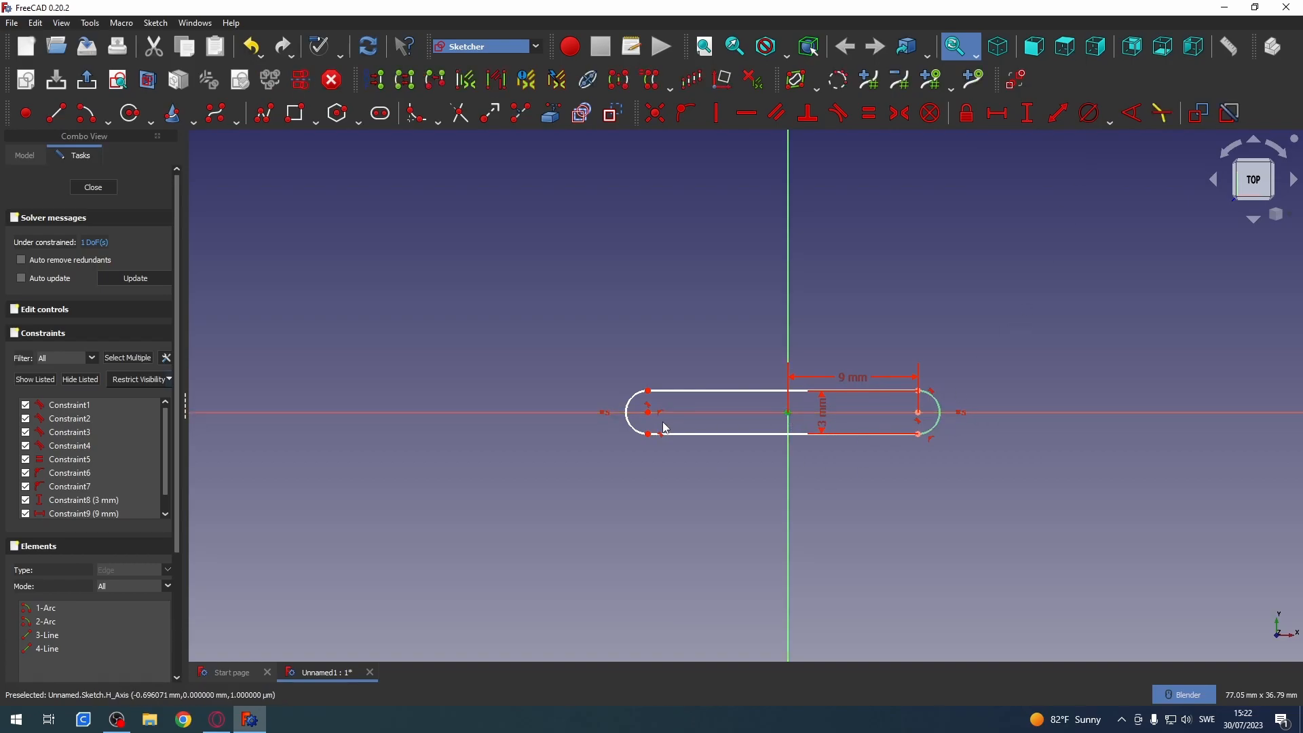
{"action": "left_click", "coordinate": [648, 412]}
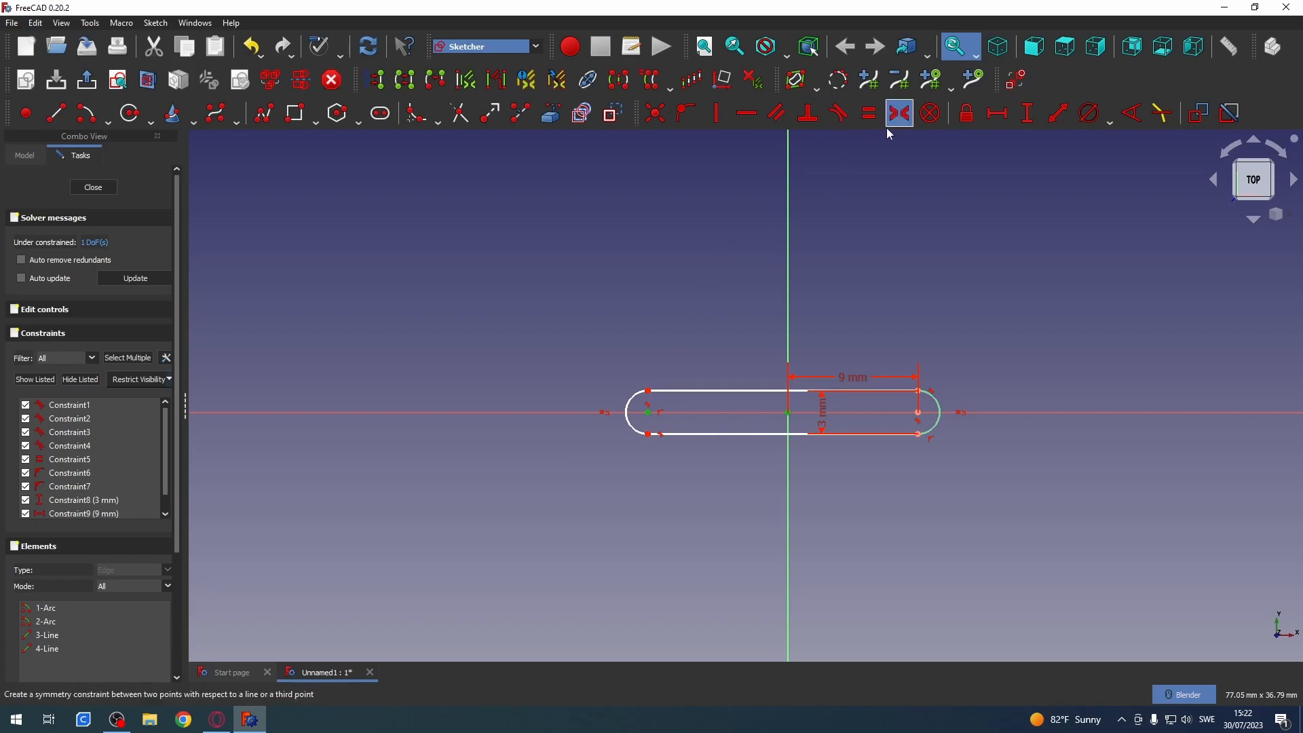
{"action": "left_click", "coordinate": [994, 119]}
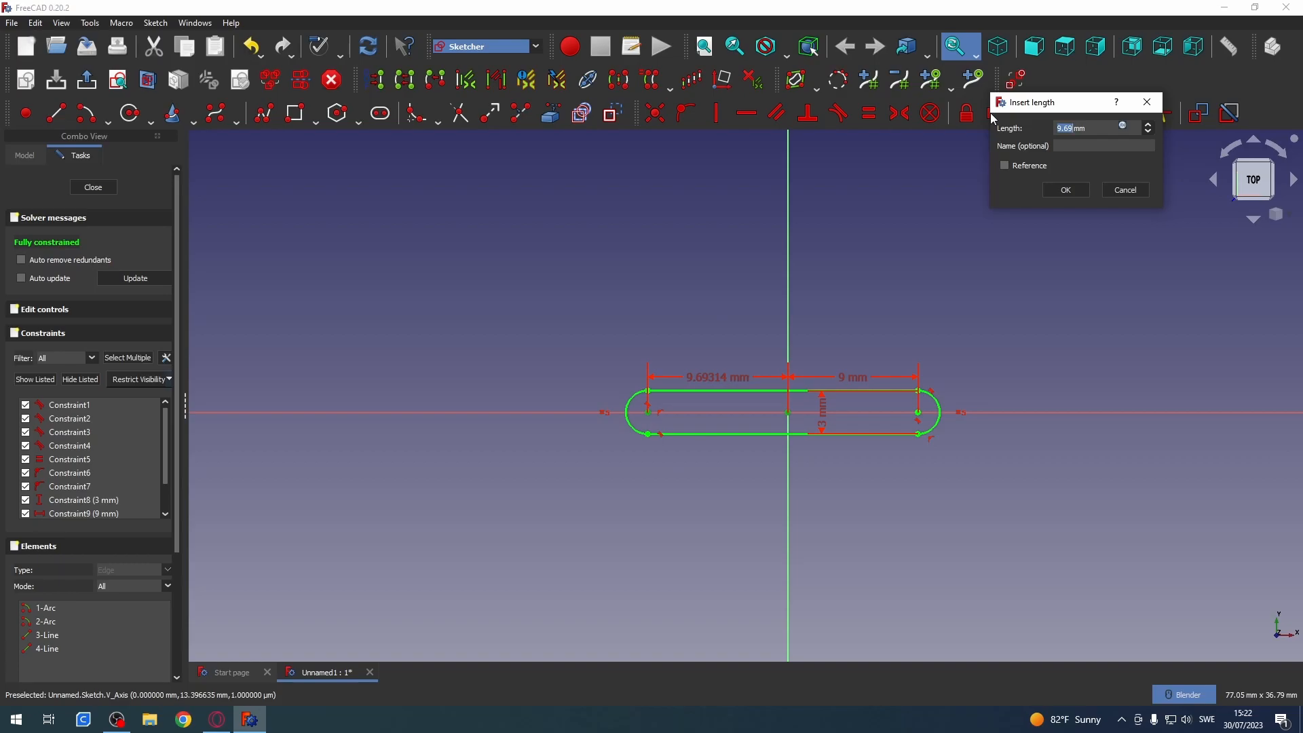
{"action": "type", "text": "9"}
{"action": "key", "text": "Return"}
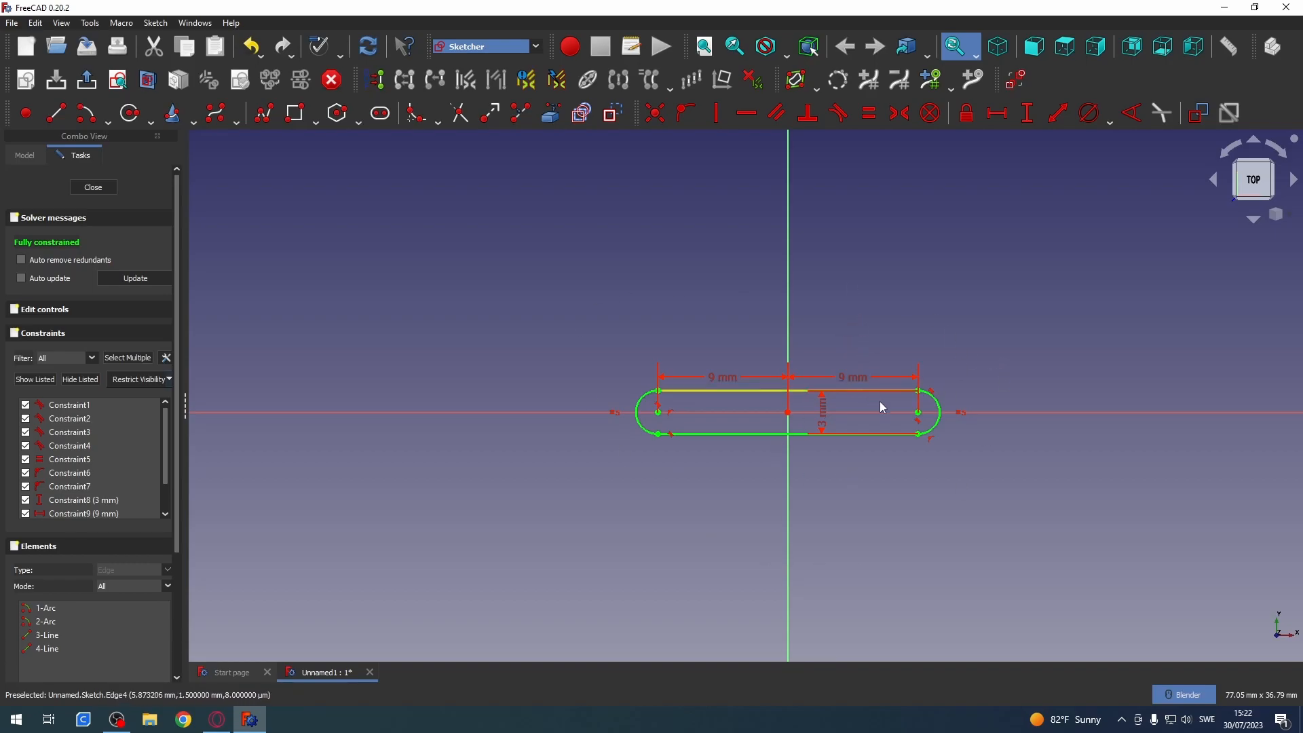
- Draw a second horizontal slot below the first, about 12.7 mm between arc centers with a radius of about 3.2 mm
{"action": "left_click", "coordinate": [380, 113]}
{"action": "left_click", "coordinate": [760, 514]}
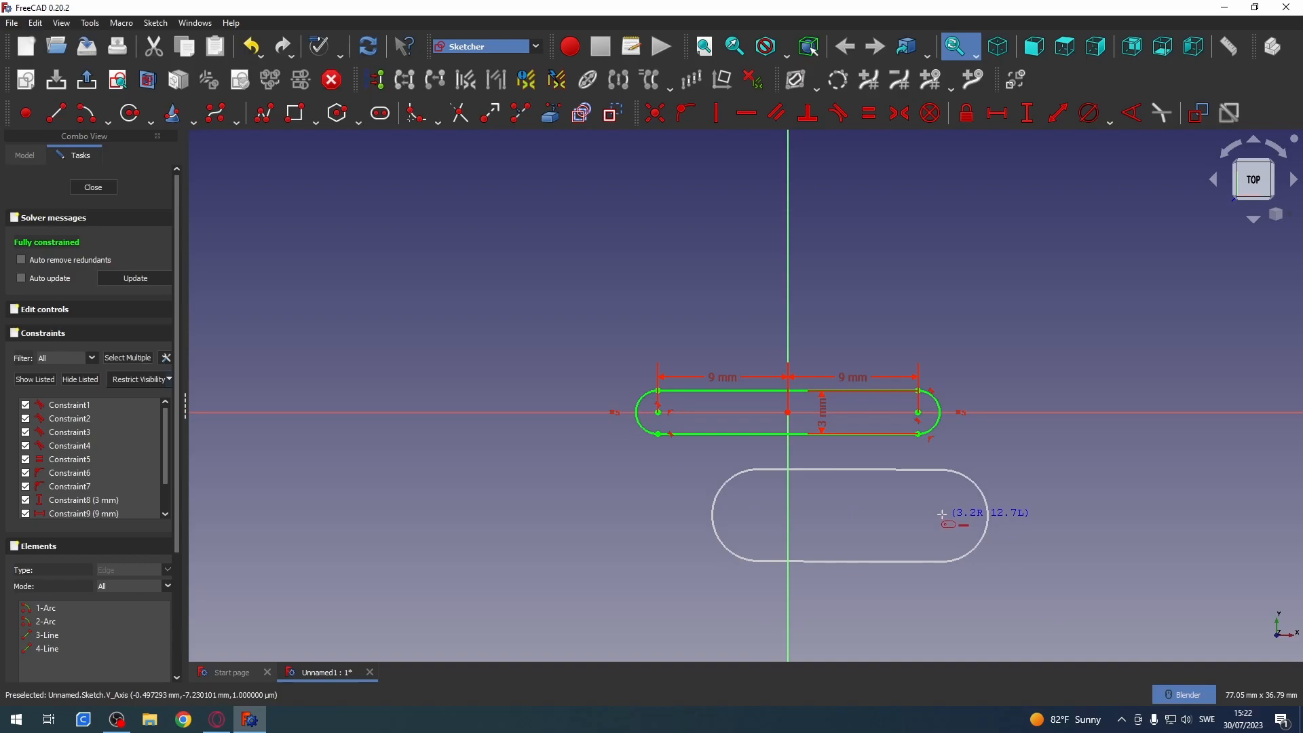
{"action": "left_click", "coordinate": [942, 514]}
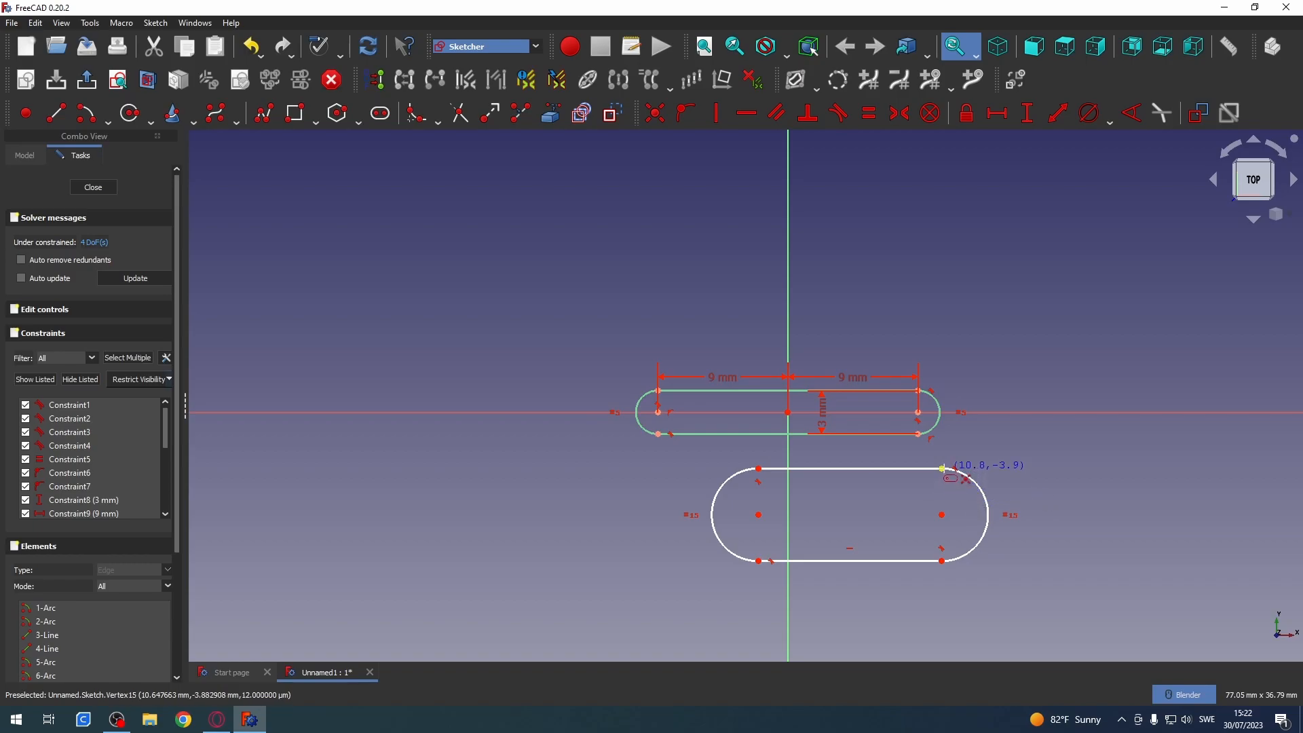
- Constrain the vertical distance between the endpoints of the lower slot's right-hand arc to 3 mm
{"action": "left_click", "coordinate": [1027, 113]}
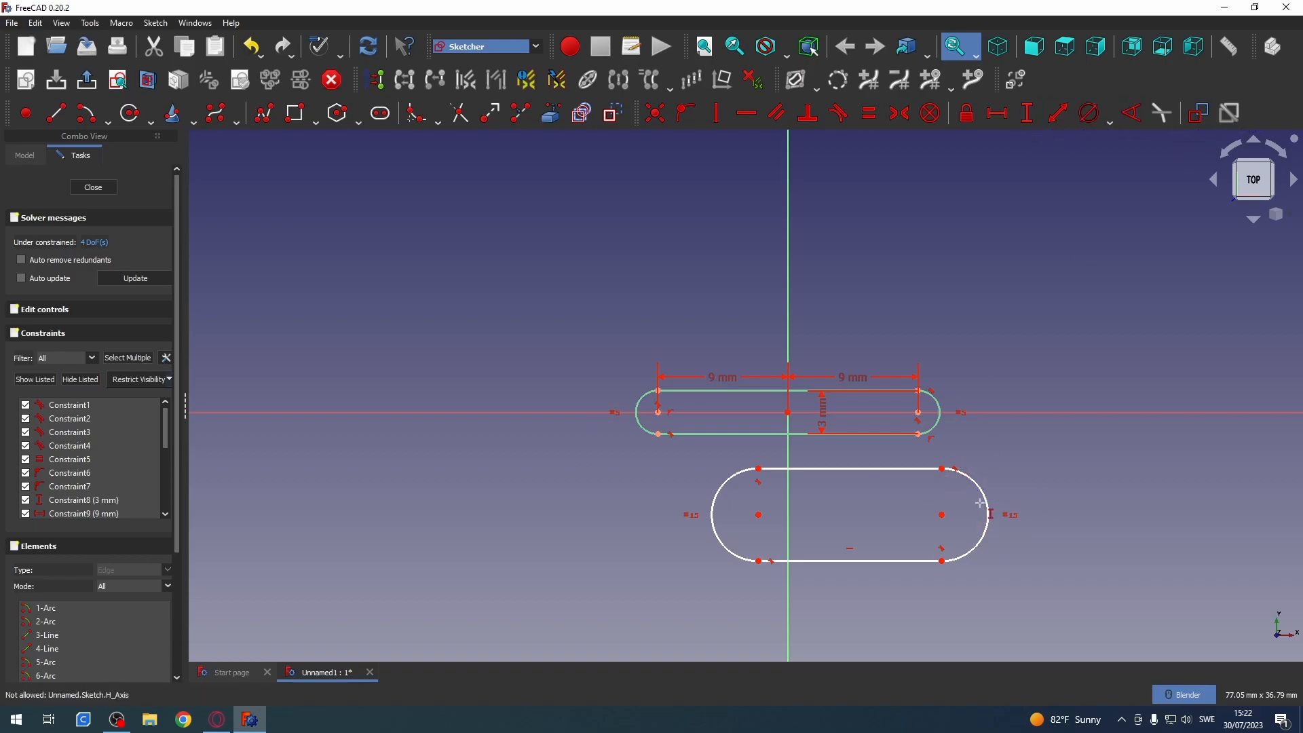
{"action": "left_click", "coordinate": [942, 469]}
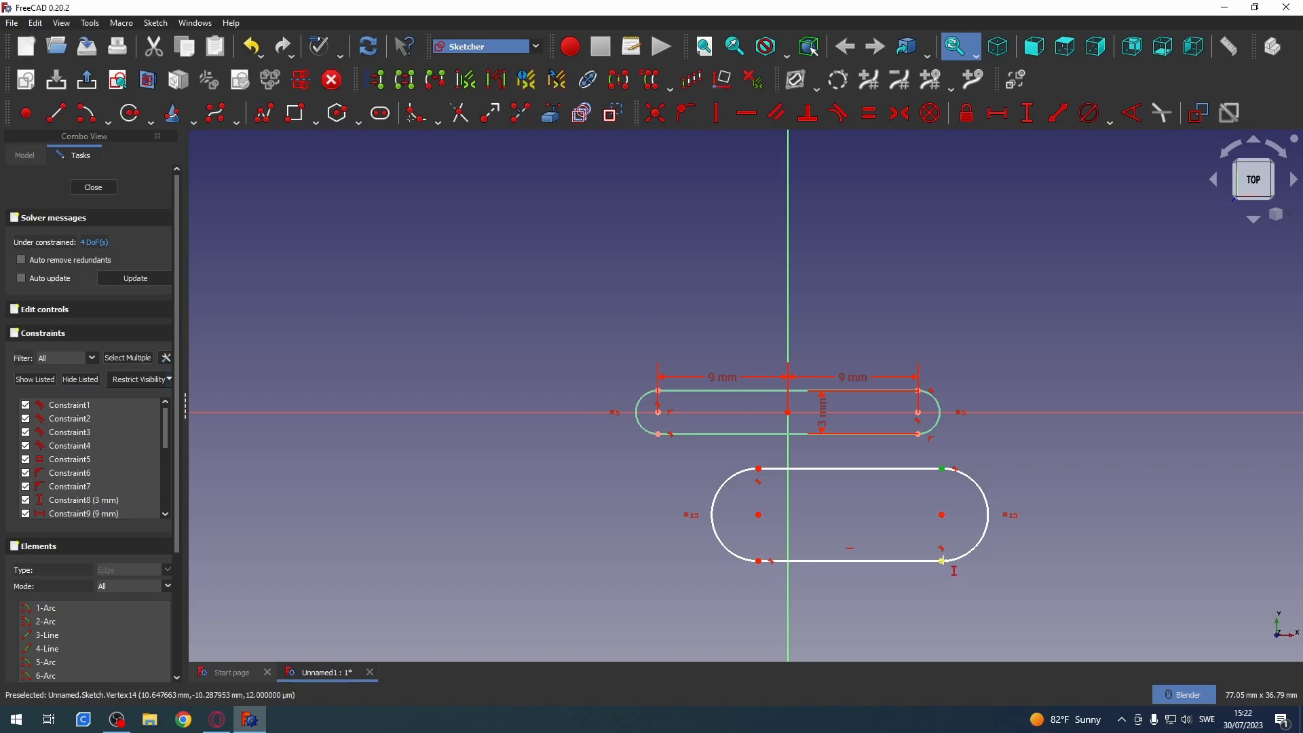
{"action": "left_click", "coordinate": [943, 561]}
{"action": "type", "text": "3"}
{"action": "key", "text": "Return"}
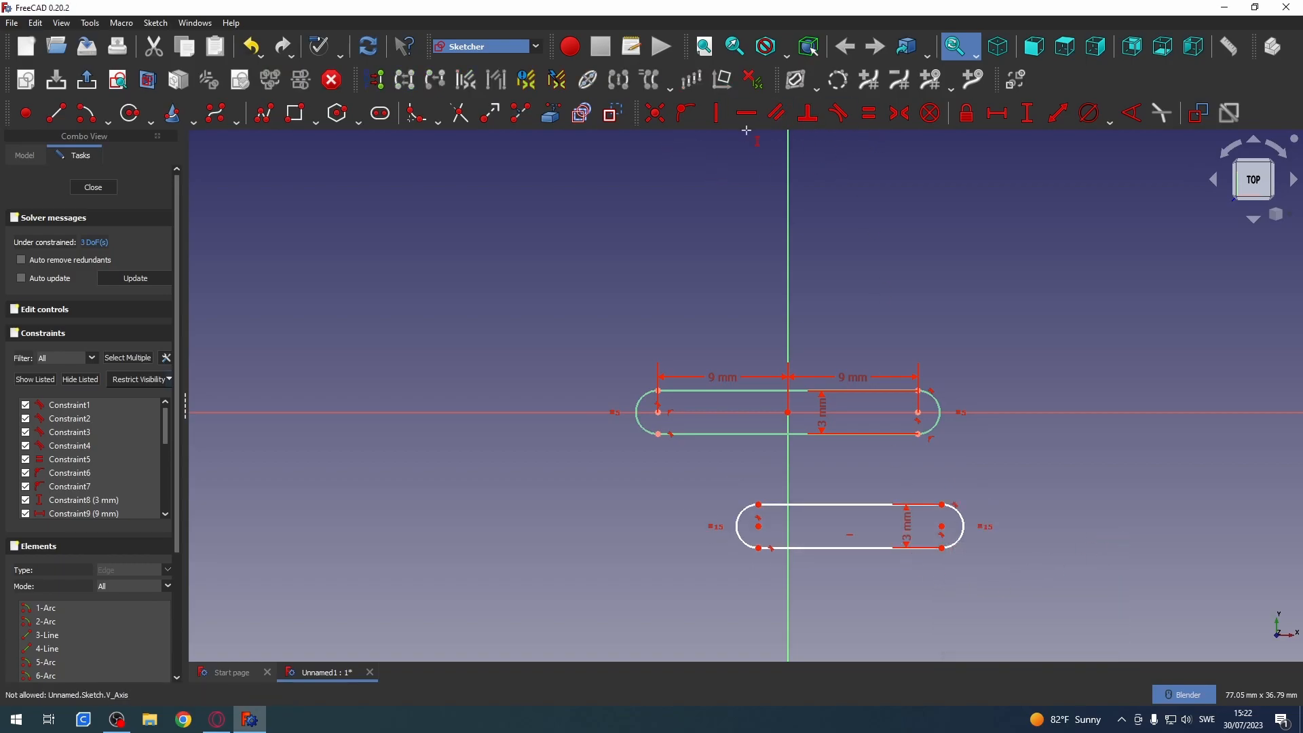
- Constrain the horizontal distance between the lower slot's two arc centers to 18 mm
{"action": "left_click", "coordinate": [716, 112]}
{"action": "left_click", "coordinate": [997, 113]}
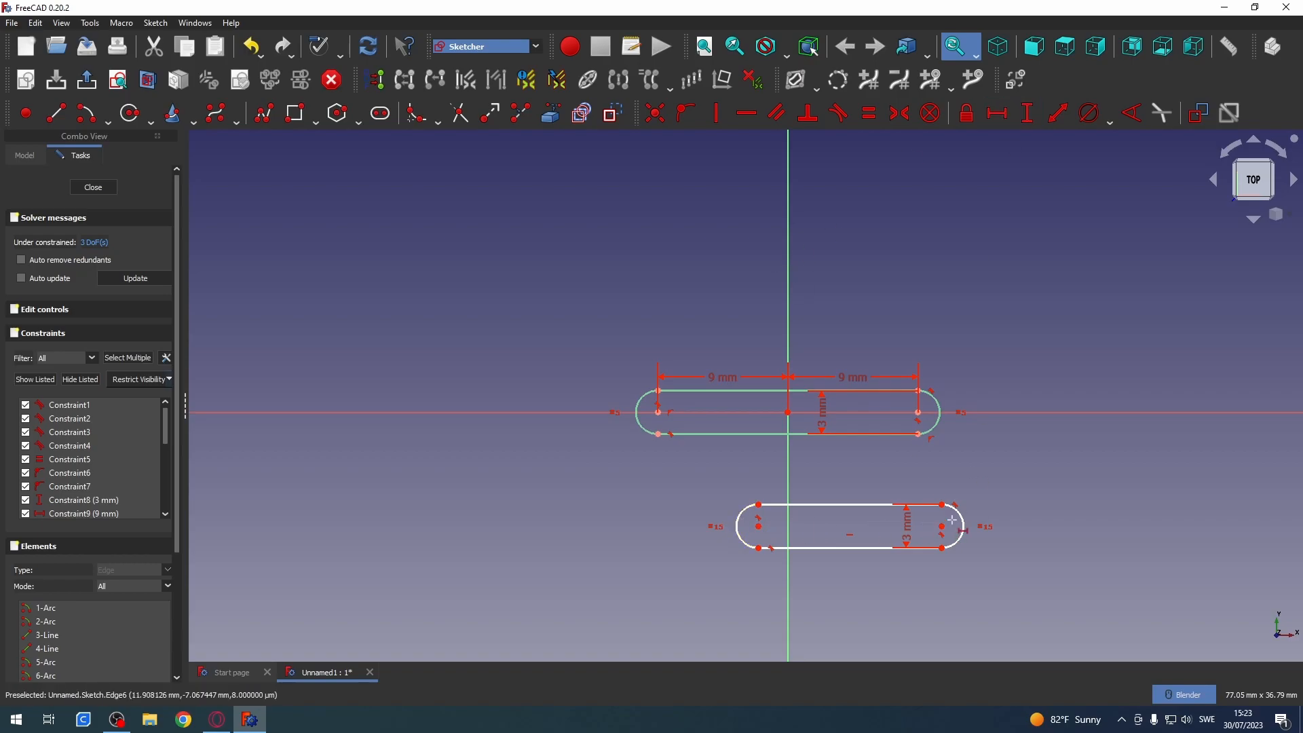
{"action": "left_click", "coordinate": [943, 526]}
{"action": "left_click", "coordinate": [758, 526]}
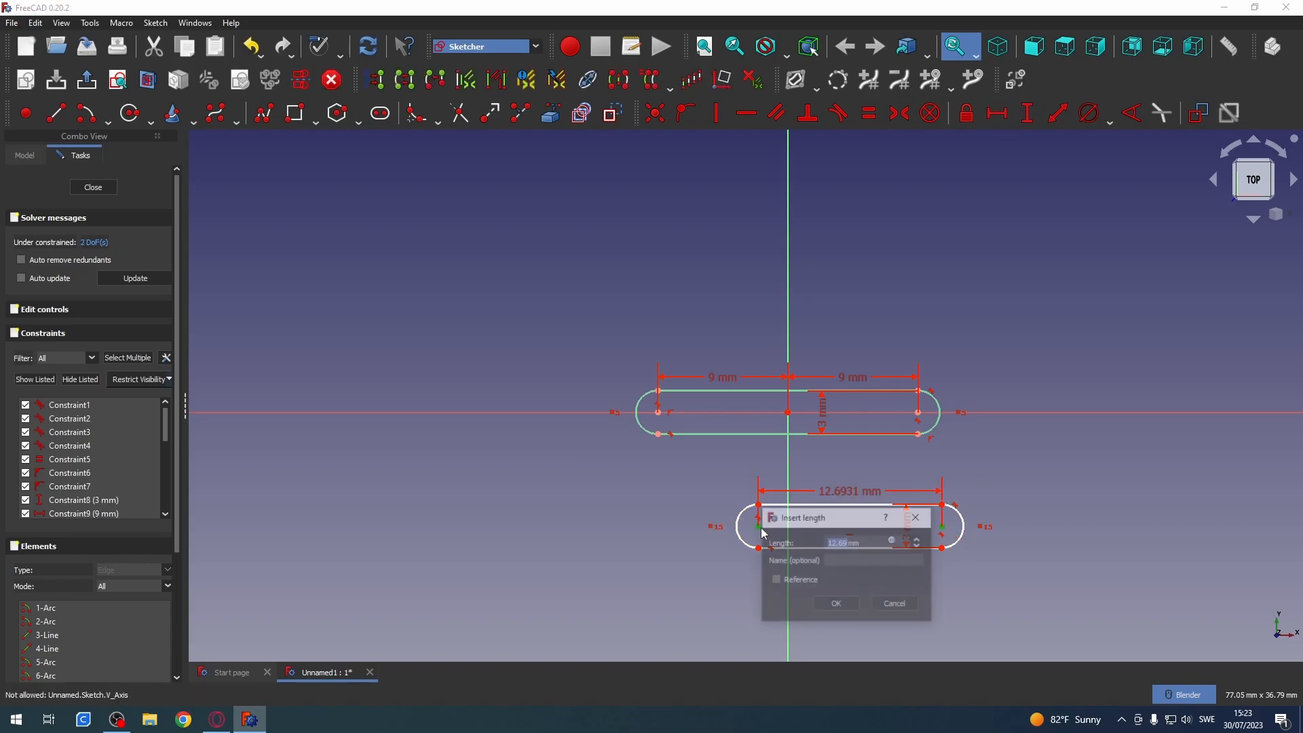
{"action": "type", "text": "18"}
{"action": "key", "text": "Return"}
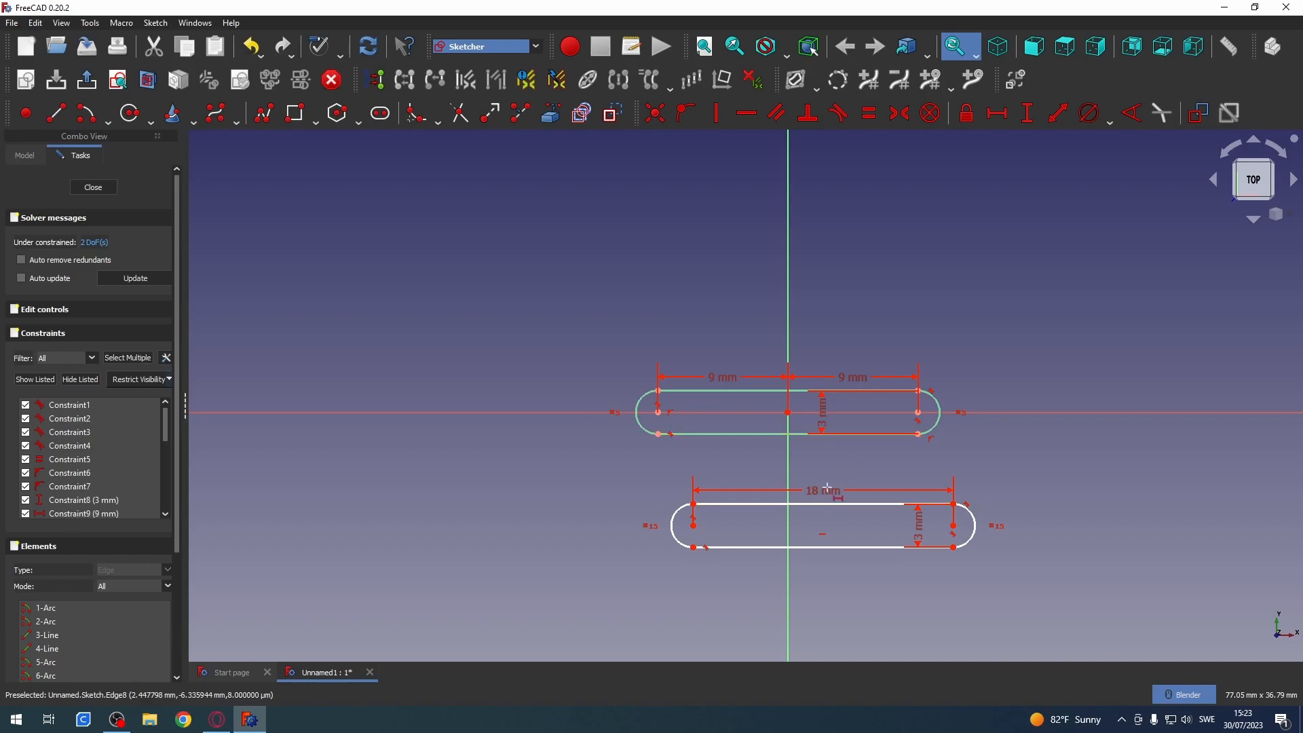
- Try to add a horizontal constraint to the lower slot's upper line, and delete that redundant constraint
{"action": "left_click", "coordinate": [786, 434]}
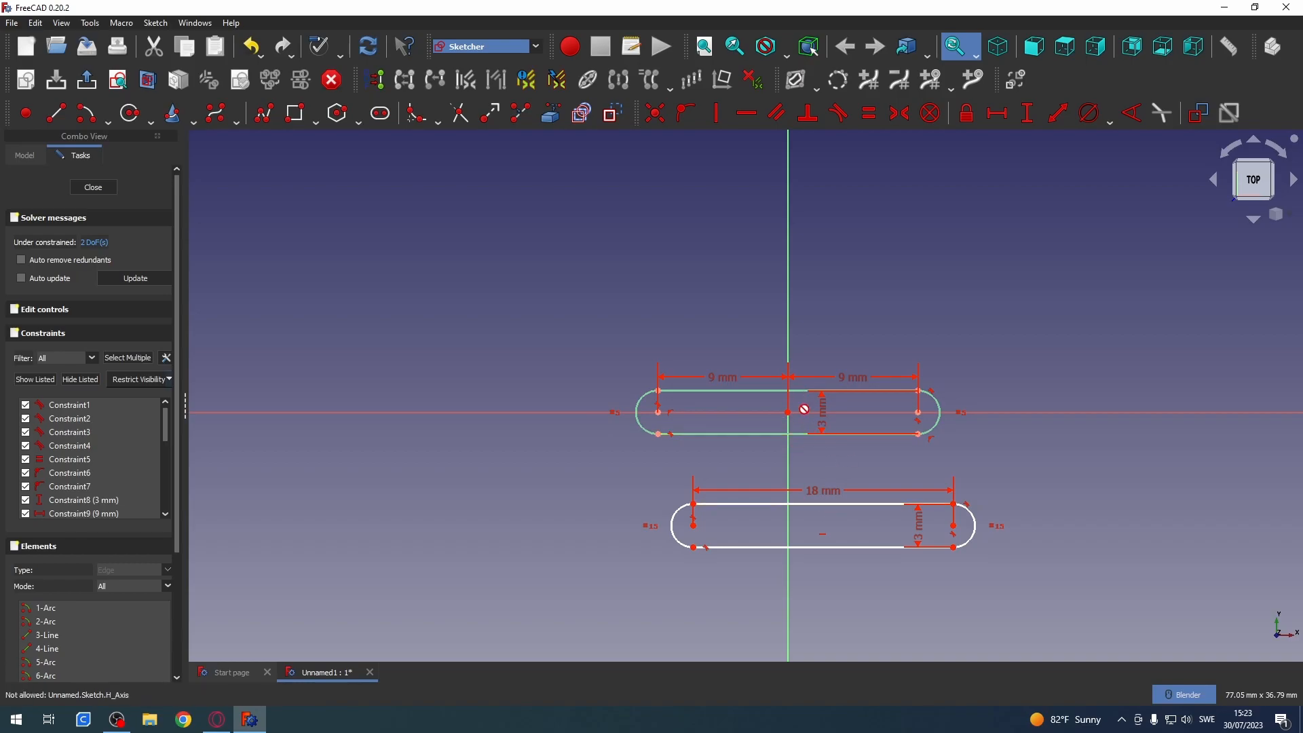
{"action": "left_click", "coordinate": [750, 116]}
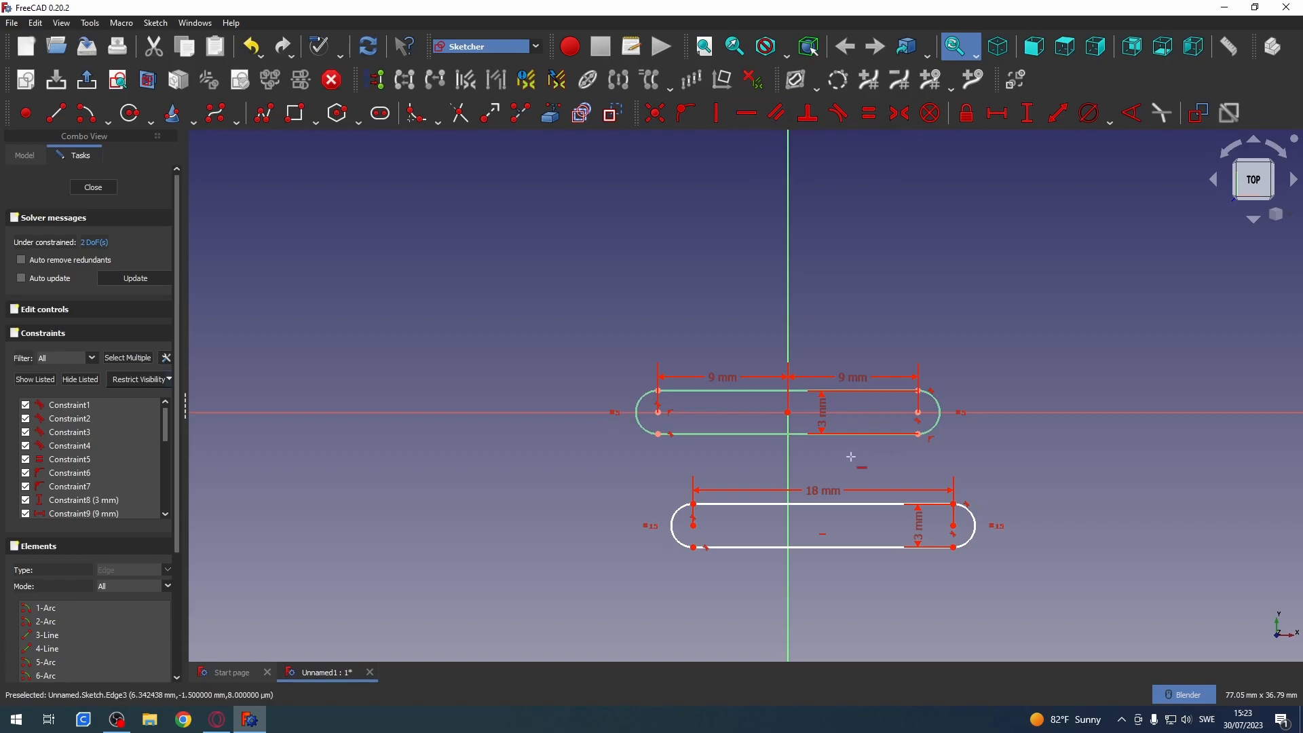
{"action": "left_click", "coordinate": [839, 506]}
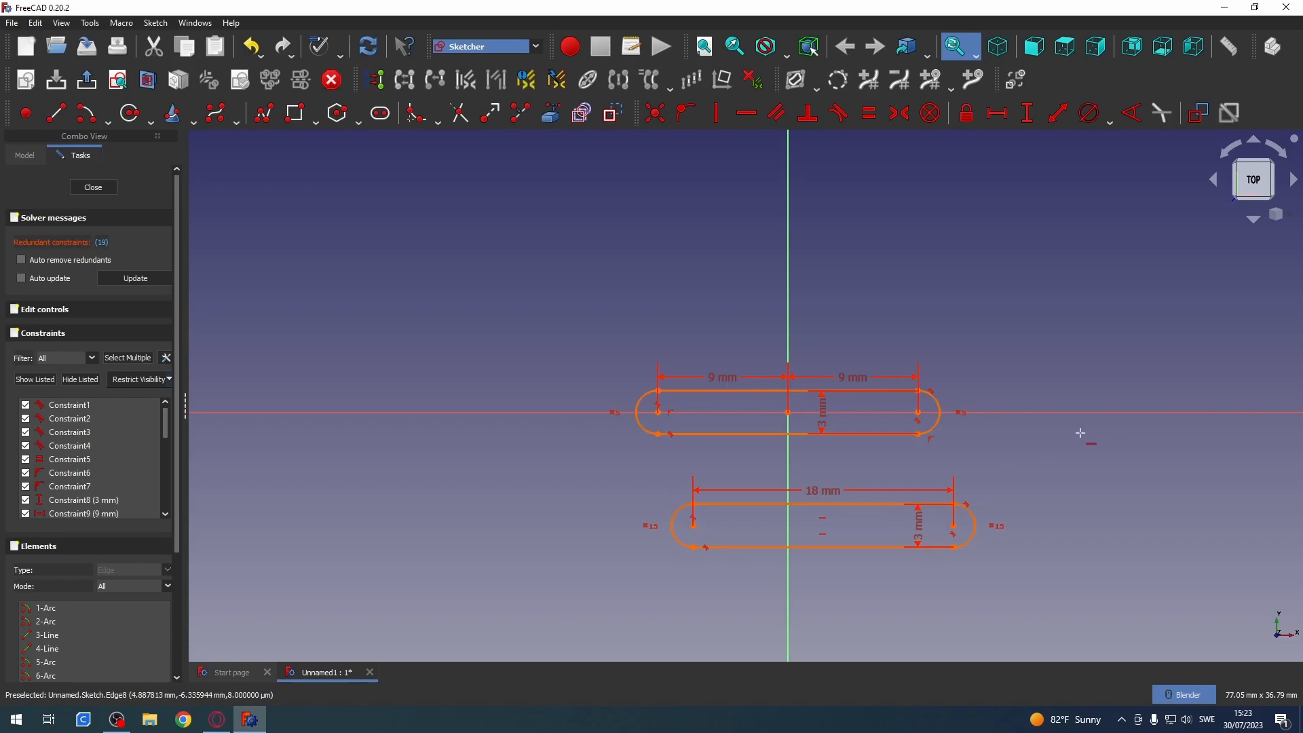
{"action": "left_click", "coordinate": [100, 244]}
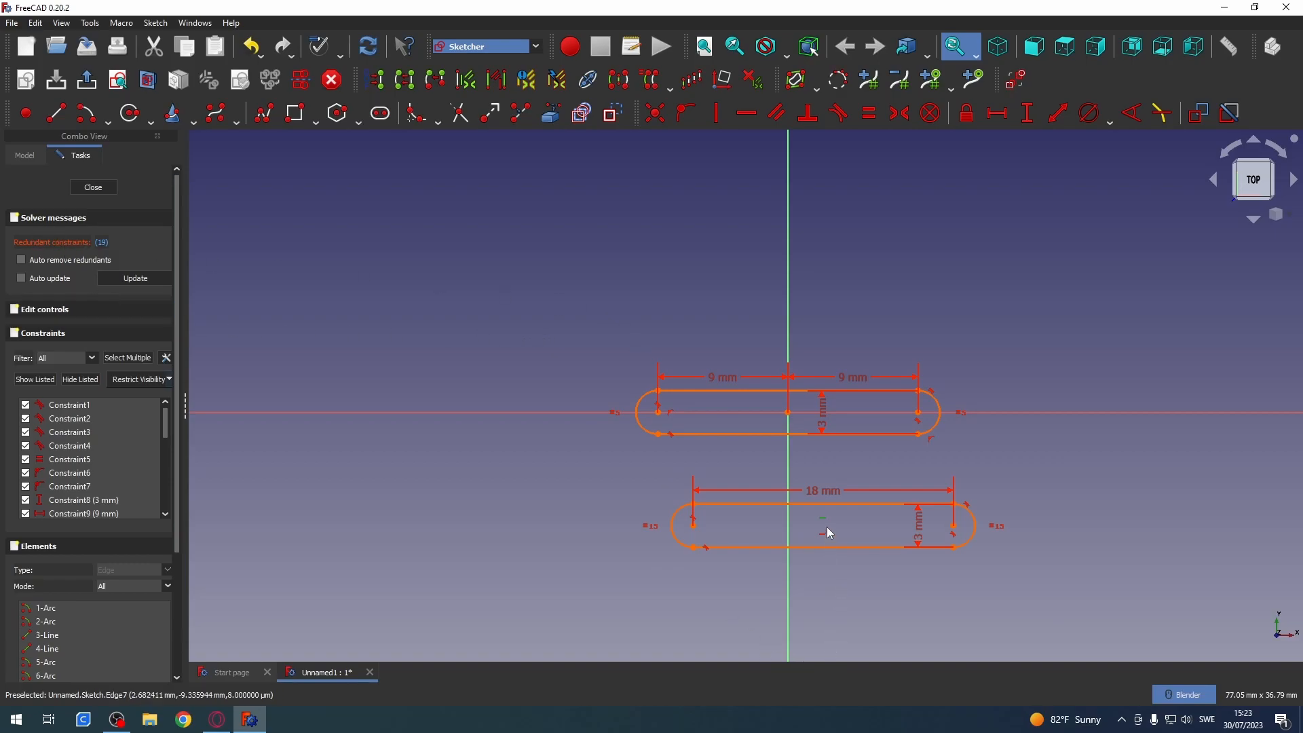
{"action": "key", "text": "Delete"}
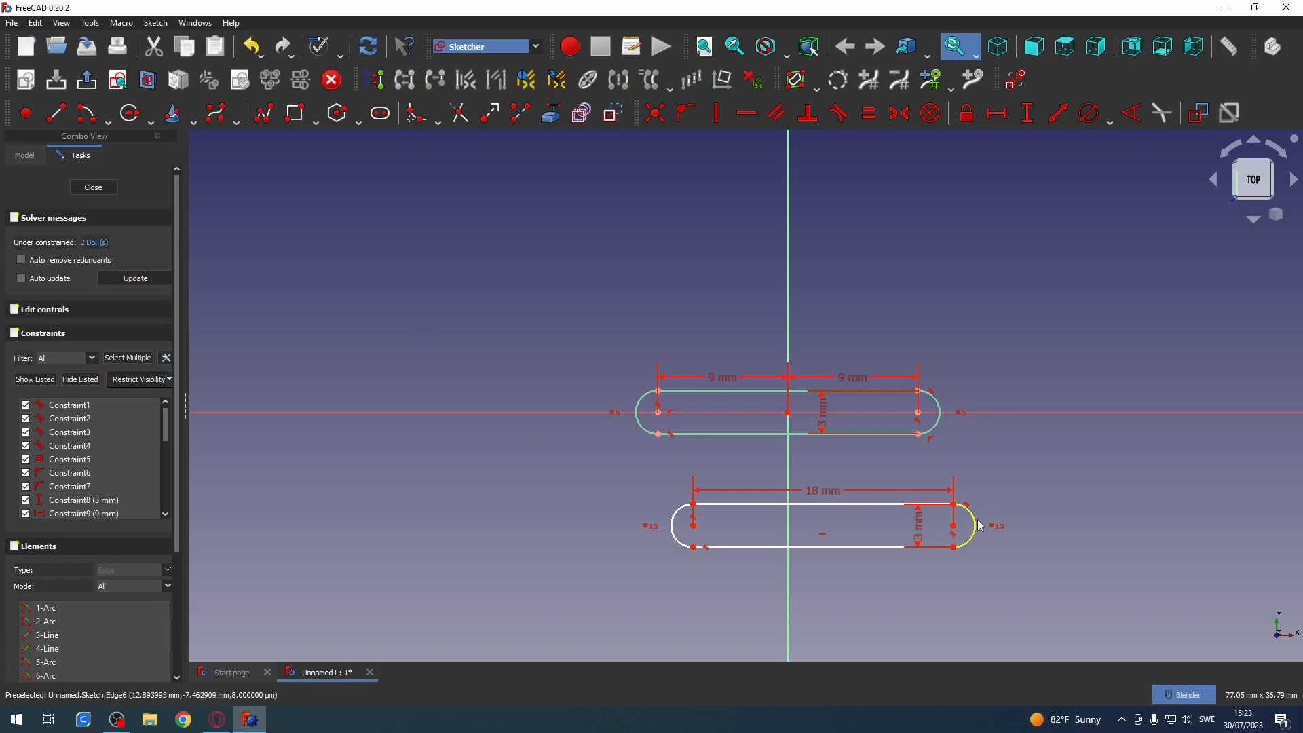
- Draw a vertical line about 8.1 mm down from the origin and a horizontal line rightward from its end, moving the lower slot beneath them
{"action": "left_click_drag", "start_coordinate": [976, 523], "coordinate": [1106, 517]}
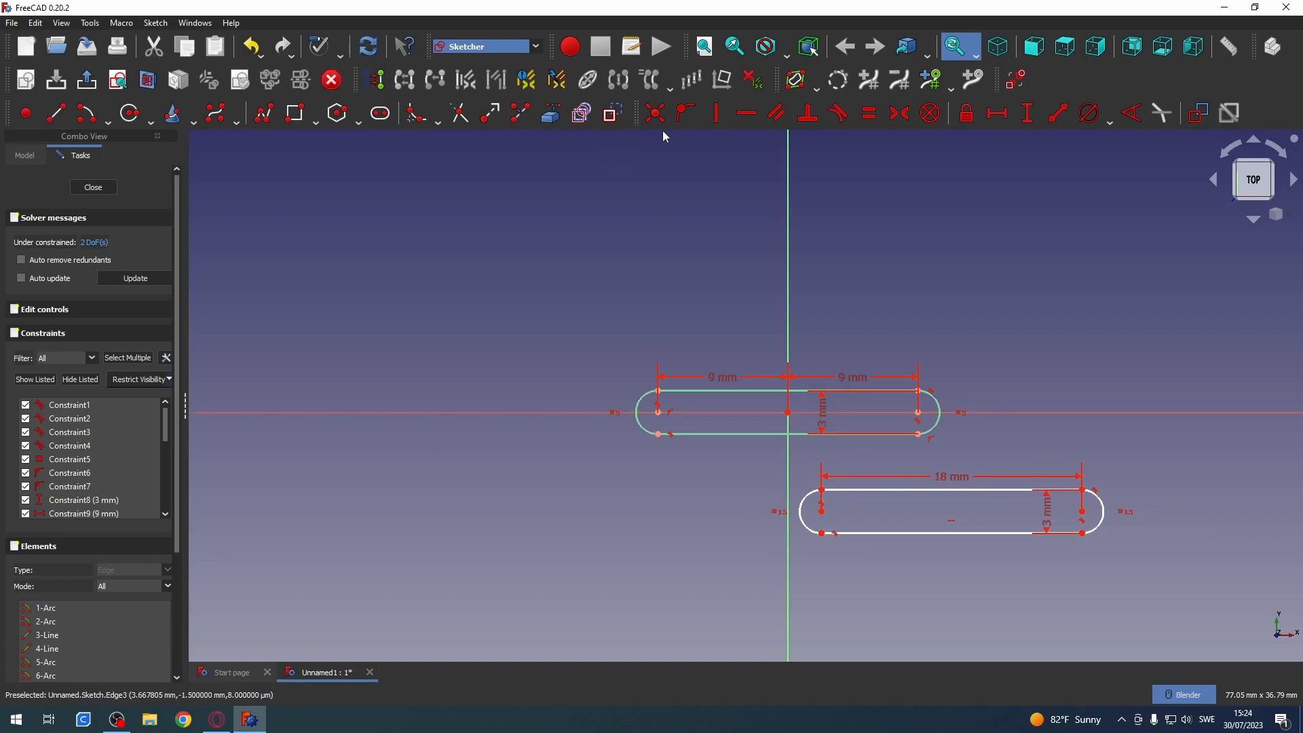
{"action": "left_click", "coordinate": [56, 114]}
{"action": "left_click", "coordinate": [787, 412]}
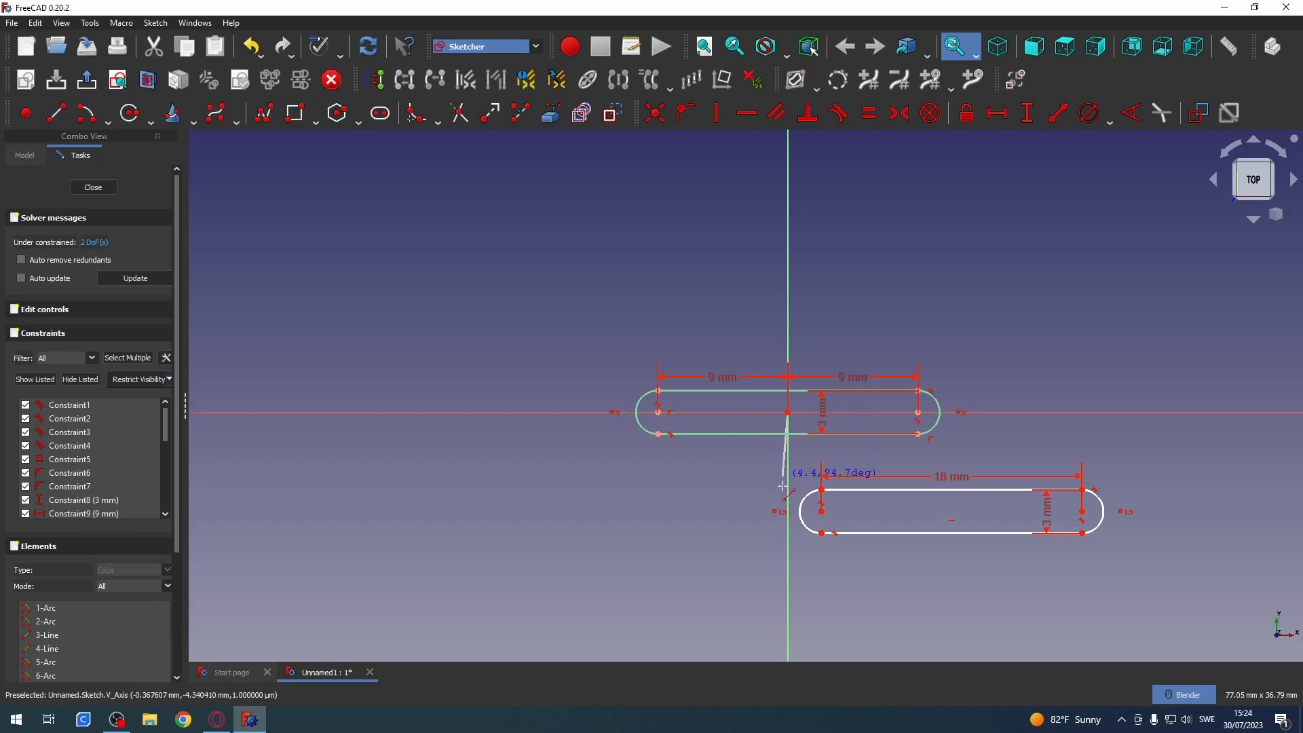
{"action": "left_click", "coordinate": [787, 530]}
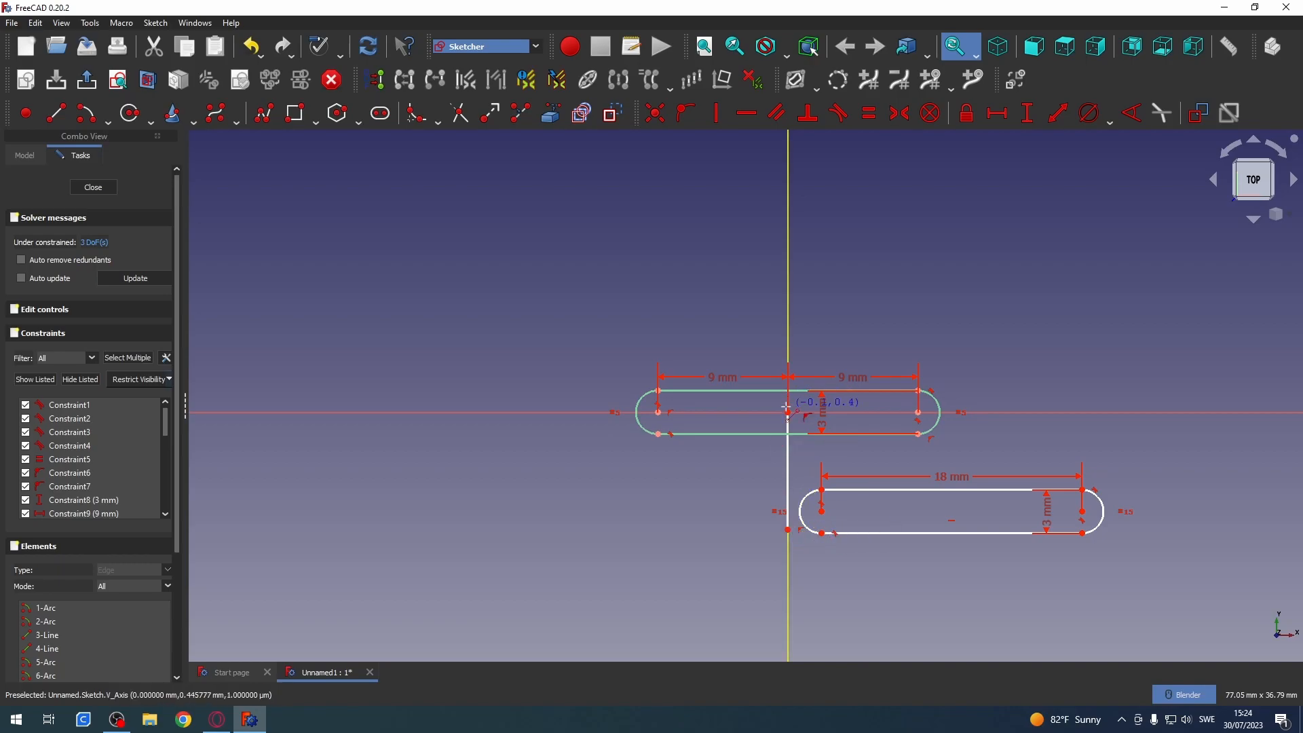
{"action": "left_click", "coordinate": [788, 530]}
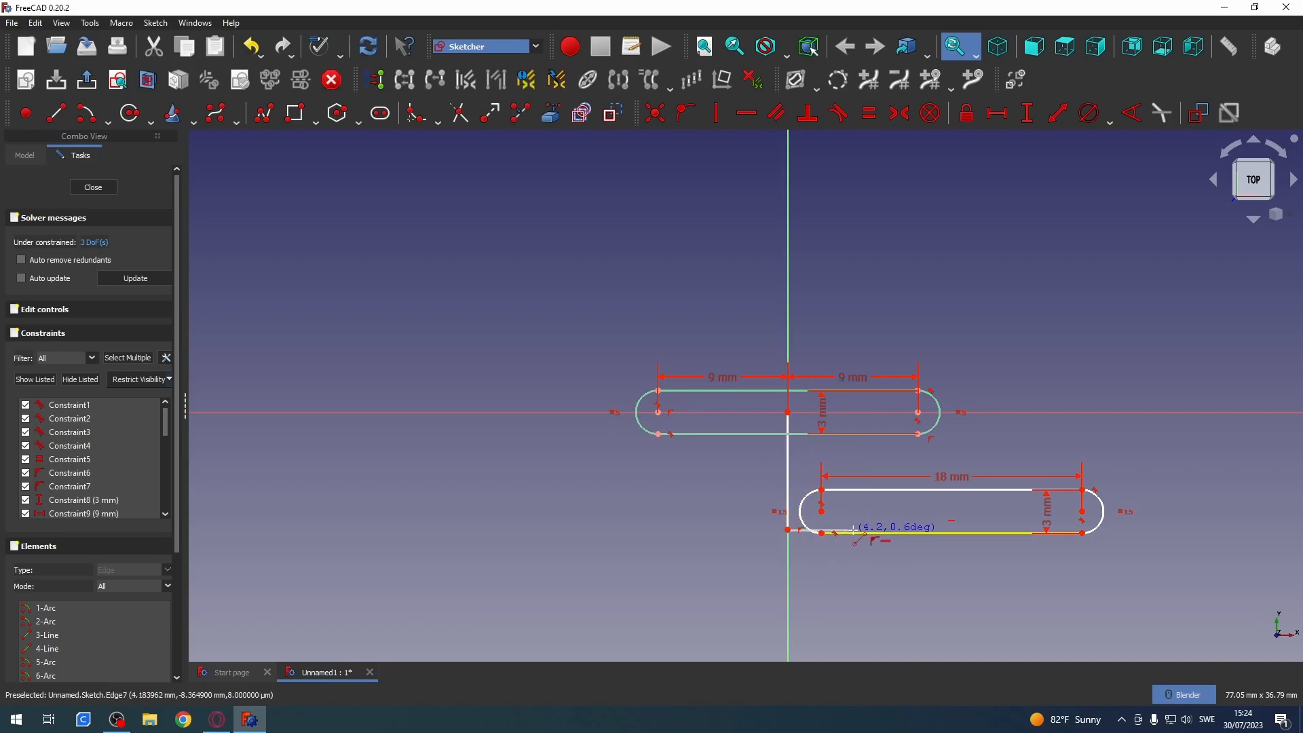
{"action": "left_click", "coordinate": [923, 534]}
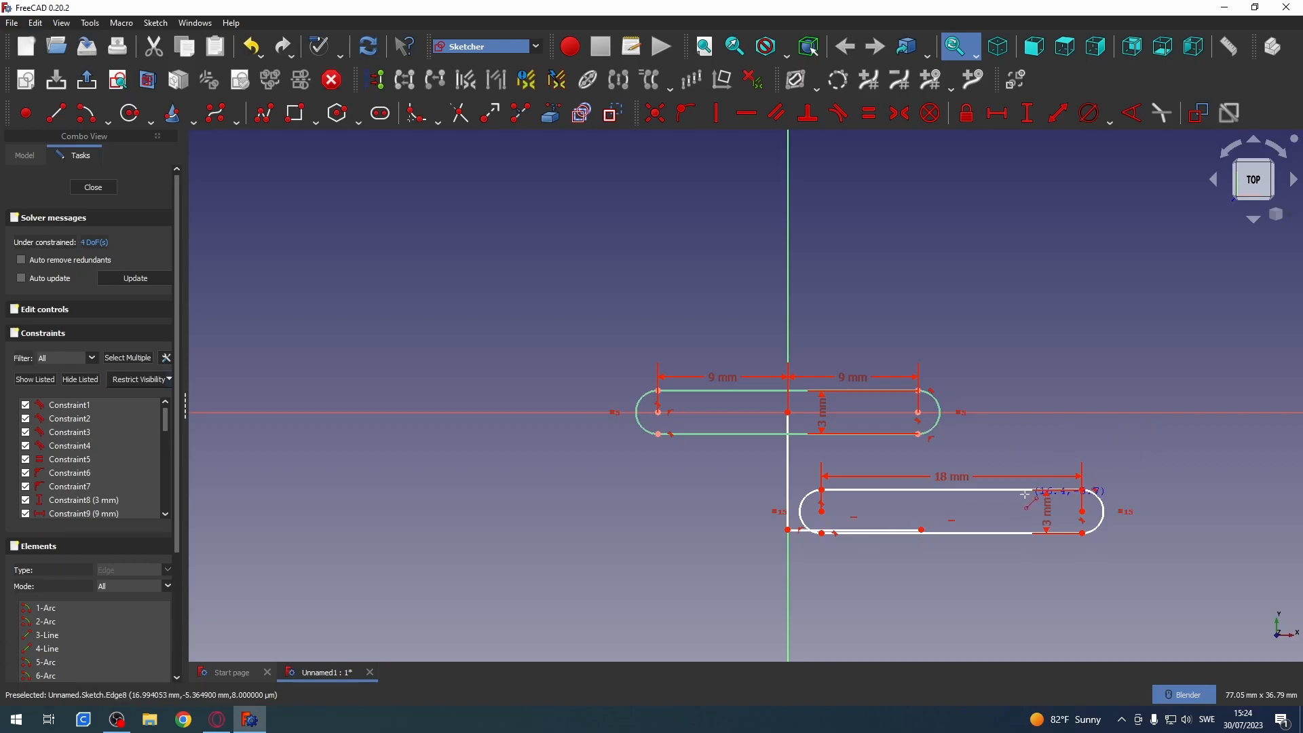
{"action": "key", "text": "Escape"}
{"action": "left_click_drag", "start_coordinate": [965, 490], "coordinate": [929, 568]}
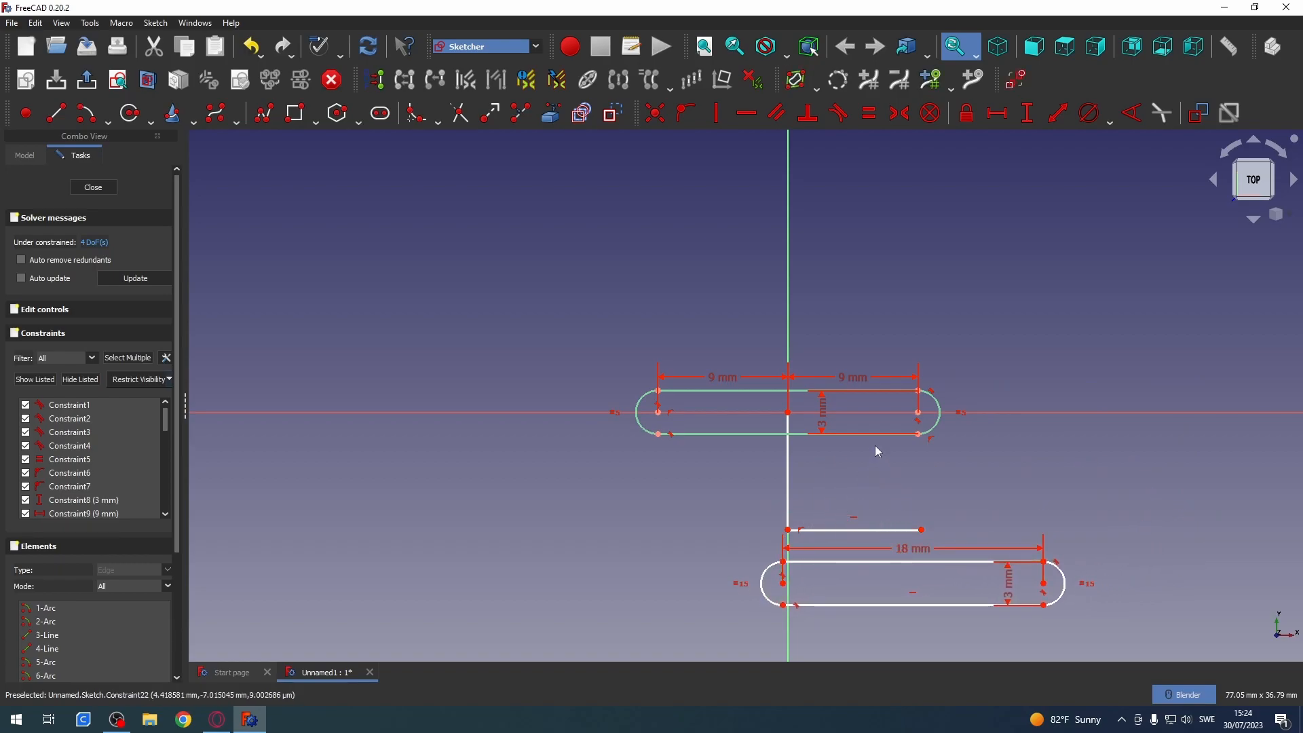
{"action": "left_click", "coordinate": [789, 411]}
{"action": "left_click", "coordinate": [788, 479]}
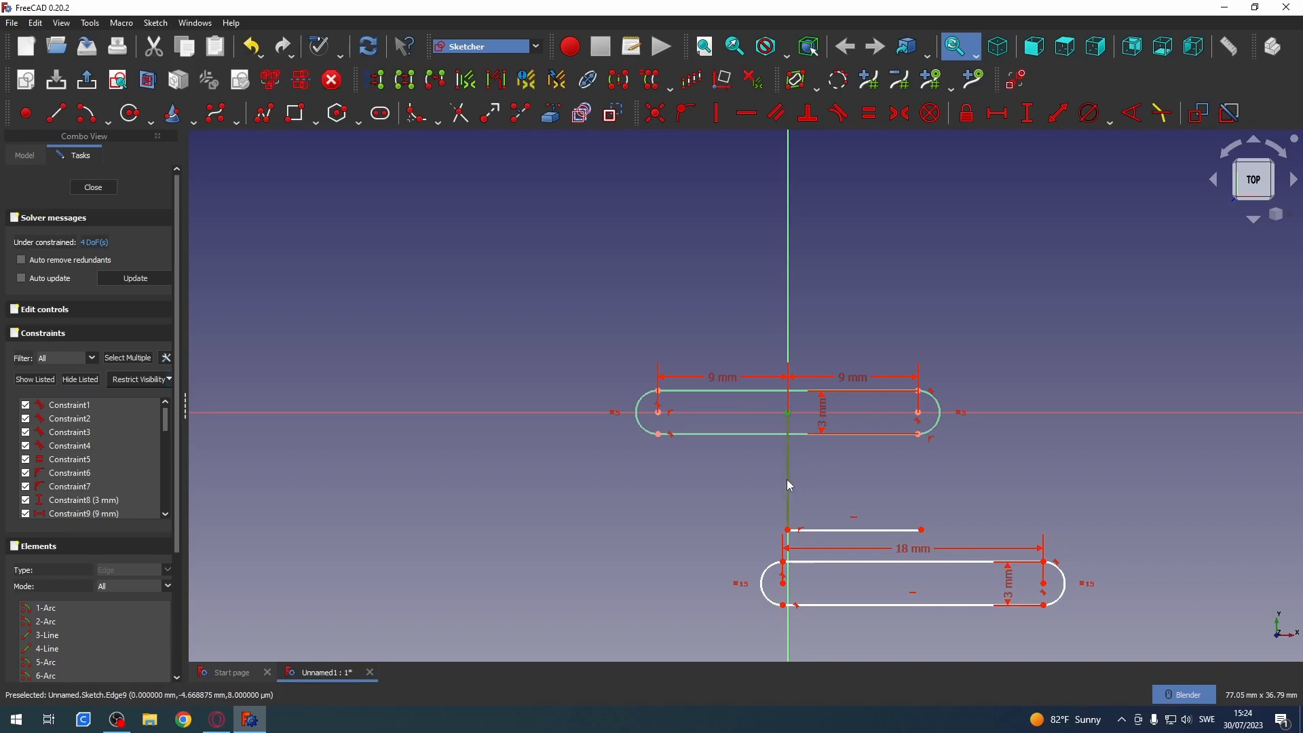
{"action": "left_click", "coordinate": [1028, 114]}
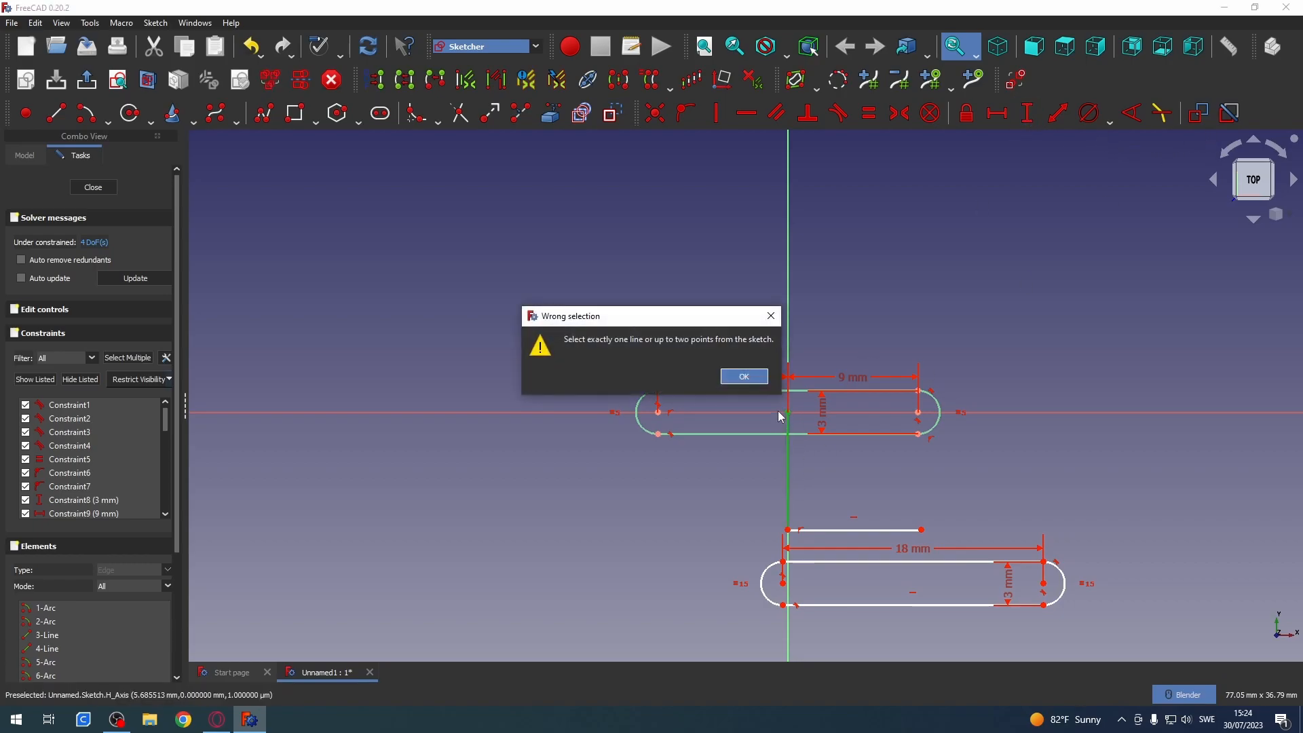
{"action": "left_click", "coordinate": [733, 381]}
- Constrain the length of the vertical line below the origin to 7 mm
{"action": "left_click", "coordinate": [787, 475]}
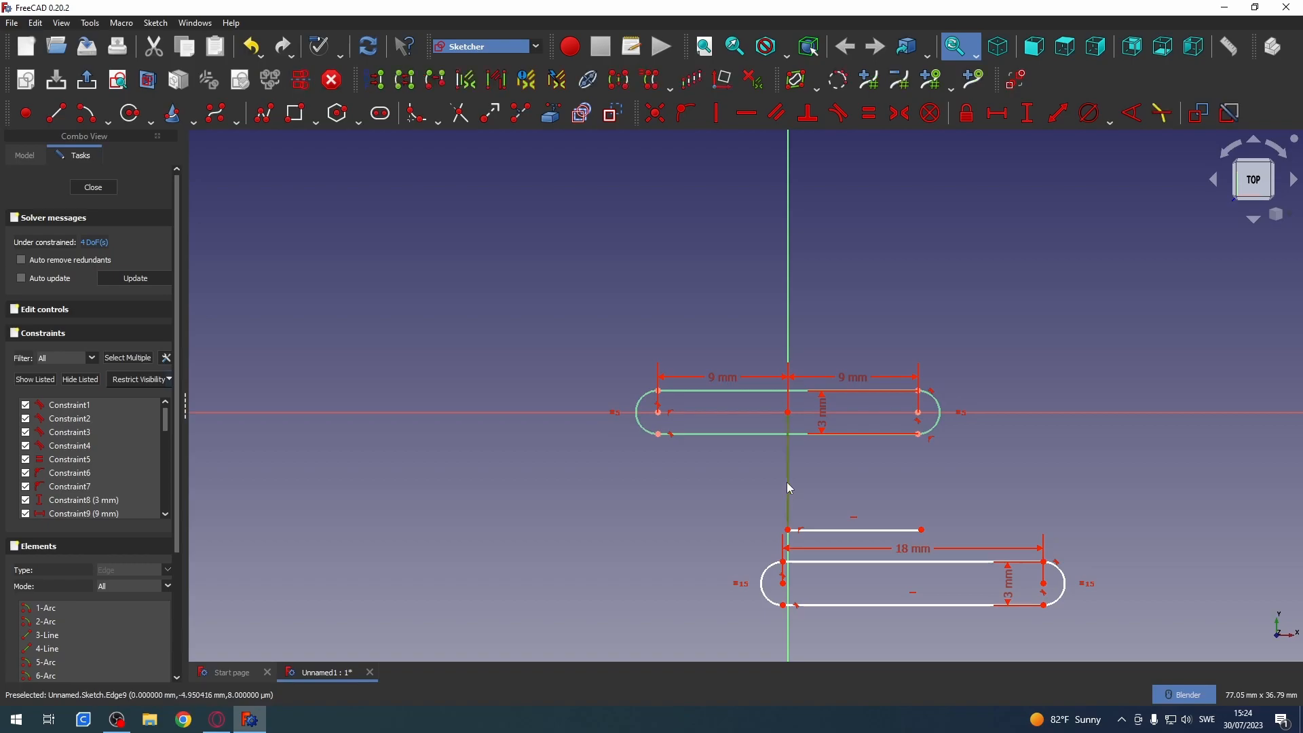
{"action": "left_click", "coordinate": [1027, 114]}
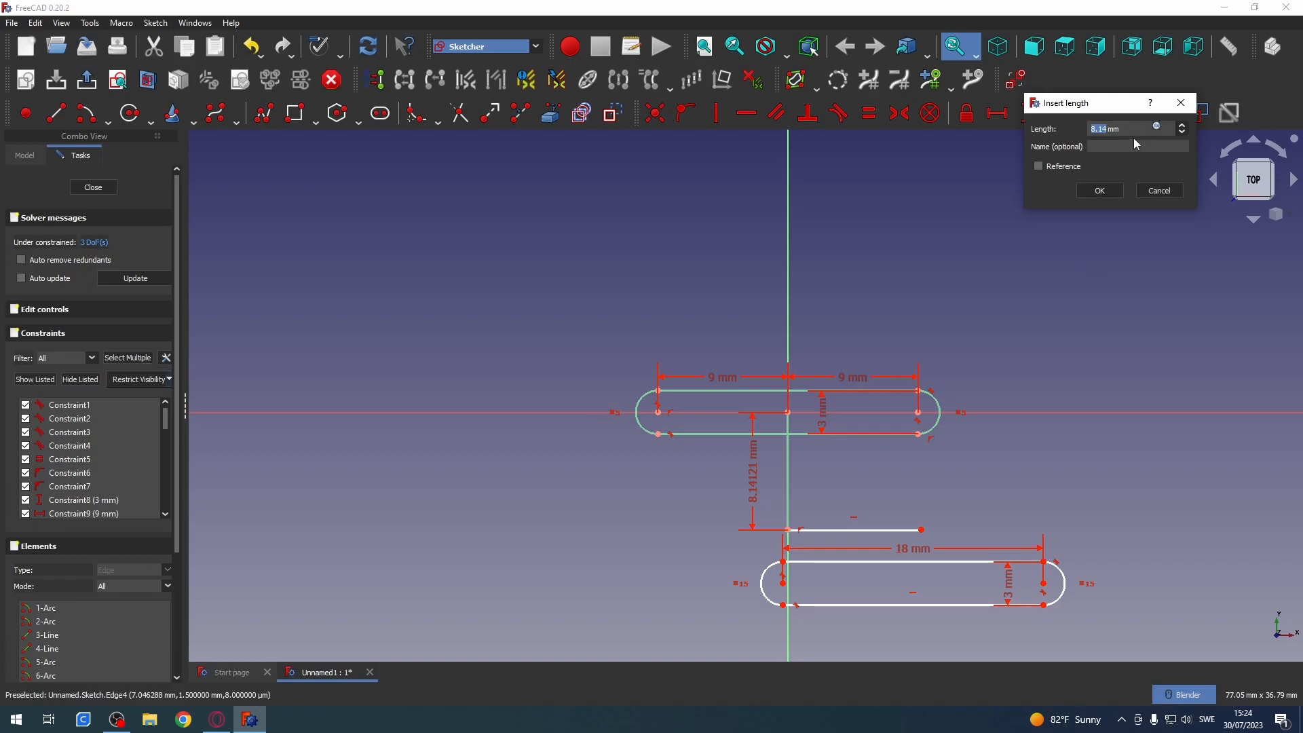
{"action": "type", "text": "7"}
{"action": "key", "text": "Return"}
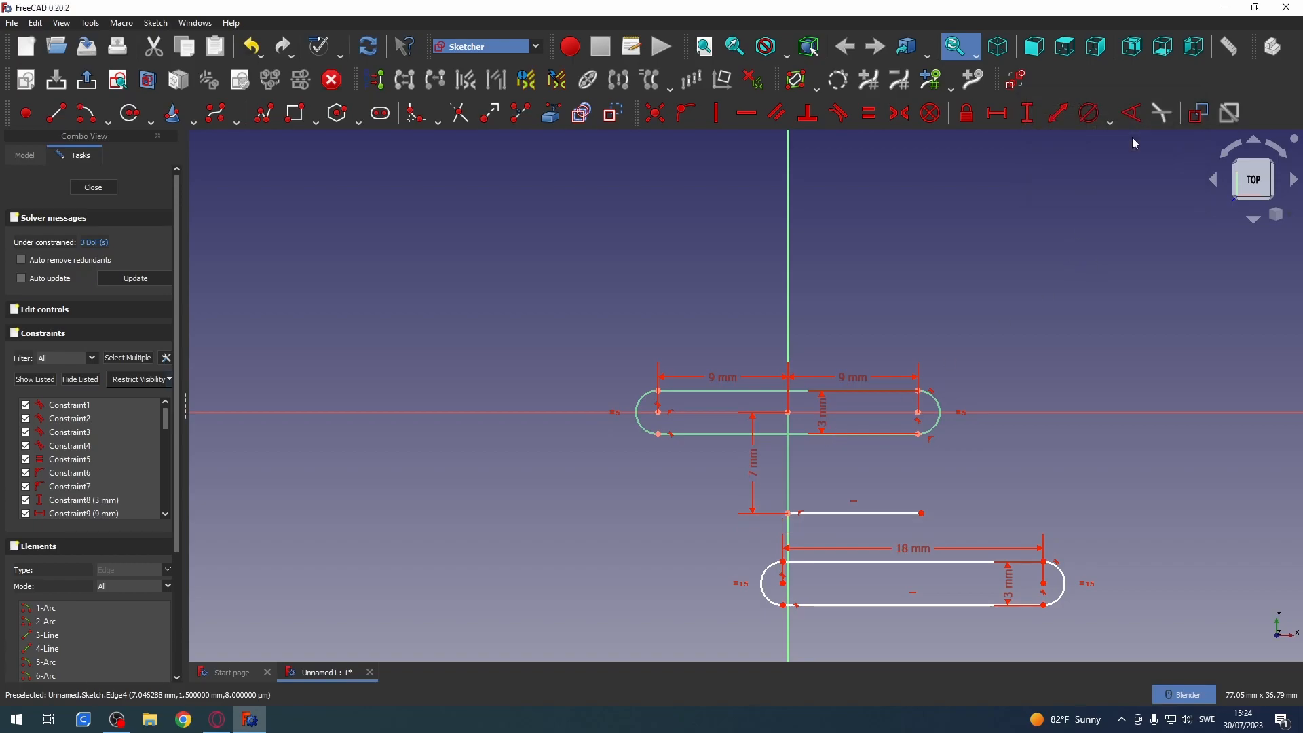
- Change the length of the vertical line below the origin to 5 mm
{"action": "double_click", "coordinate": [753, 461]}
{"action": "type", "text": "5"}
{"action": "key", "text": "Return"}
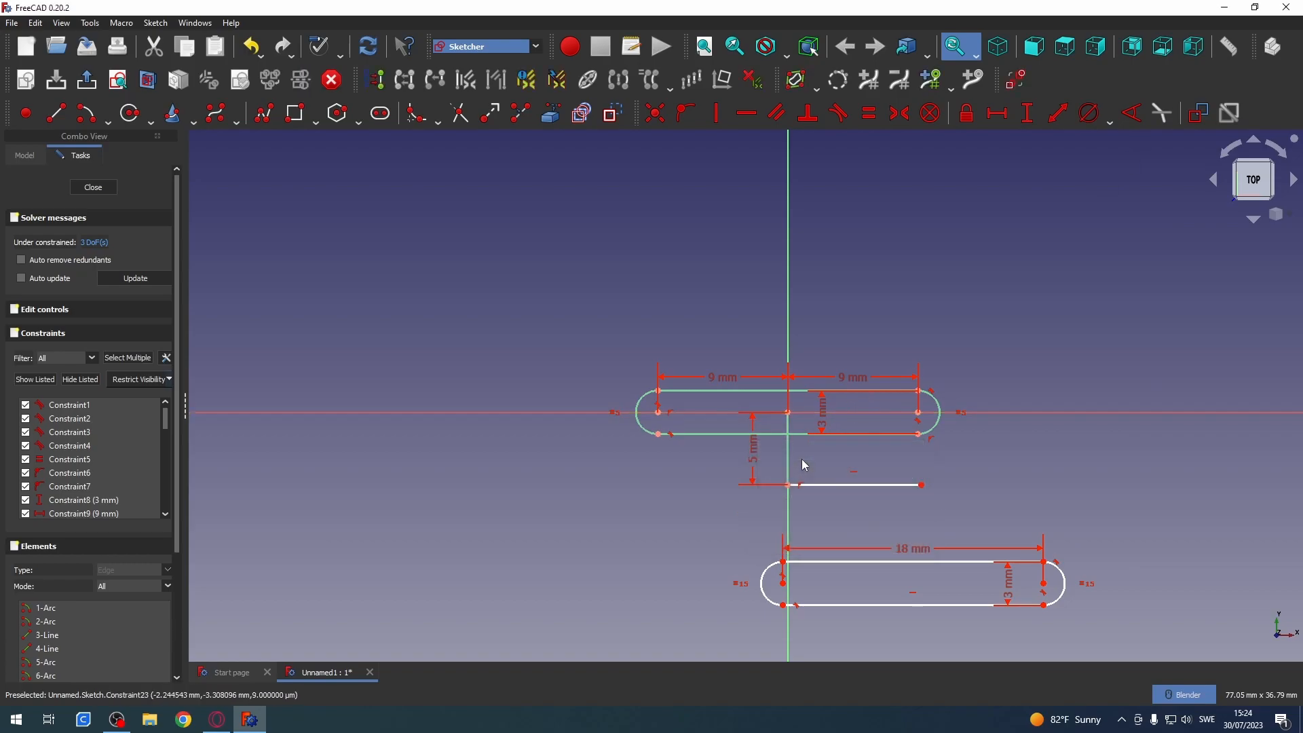
- Constrain the horizontal length of the helper line below the upper slot to 9 mm
{"action": "left_click", "coordinate": [850, 486]}
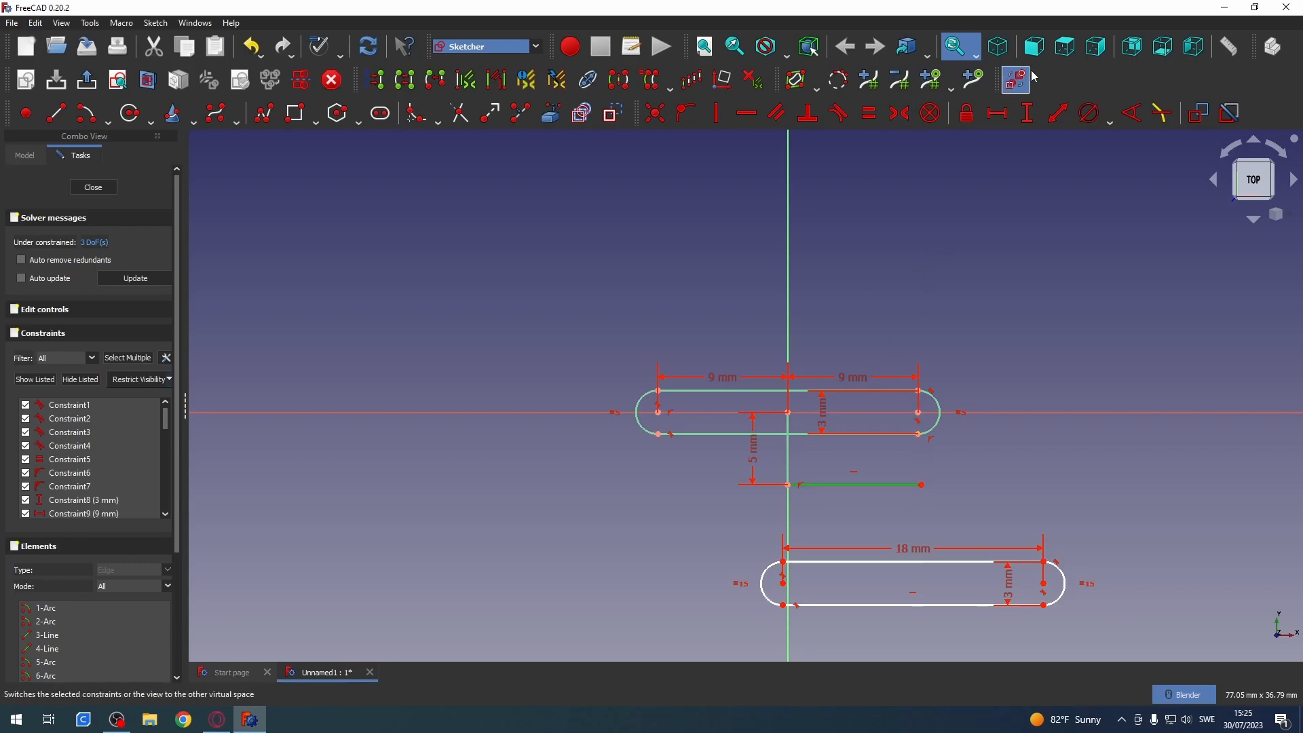
{"action": "left_click", "coordinate": [997, 112]}
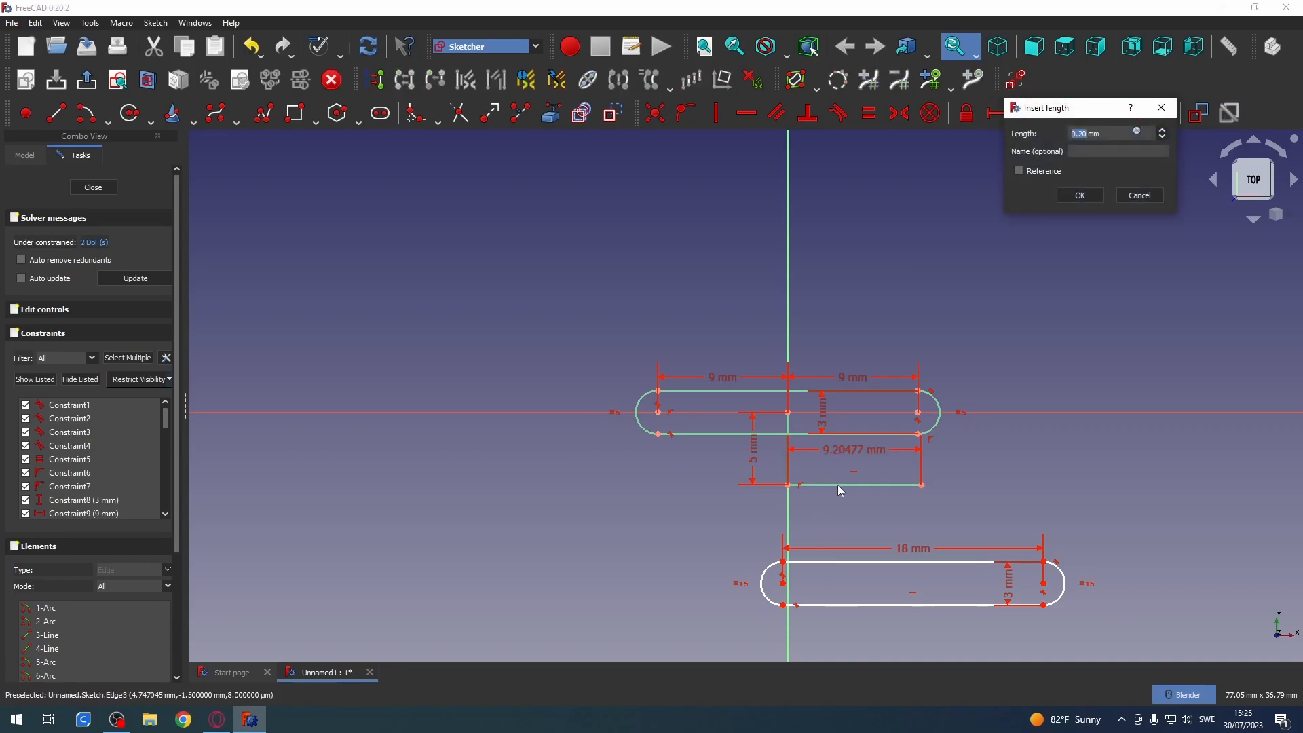
{"action": "type", "text": "9"}
{"action": "key", "text": "Return"}
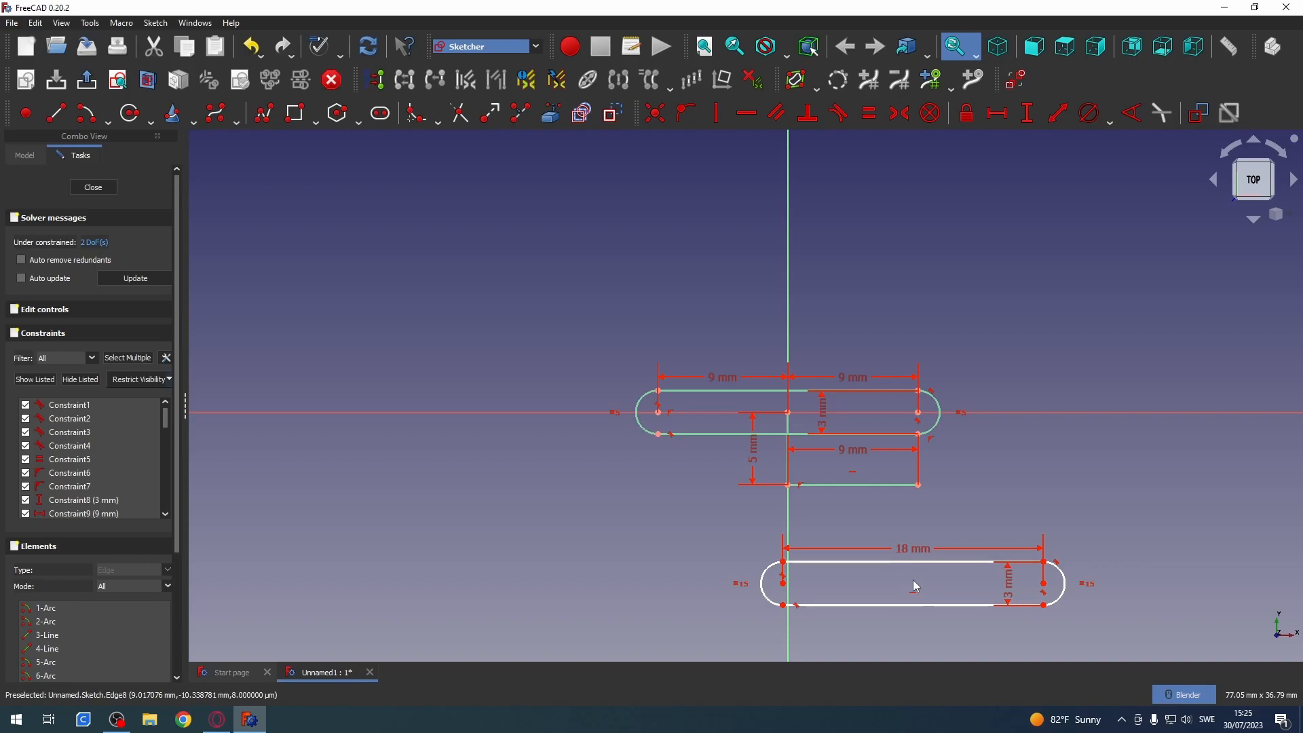
- Move the lower slot up around the horizontal helper line and constrain its right arc centre 9 mm horizontally from the line's right end
{"action": "mouse_move", "coordinate": [958, 562]}
{"action": "left_mouse_down"}
{"action": "mouse_move", "coordinate": [1047, 446]}
{"action": "mouse_move", "coordinate": [960, 480]}
{"action": "mouse_move", "coordinate": [945, 466]}
{"action": "mouse_move", "coordinate": [964, 465]}
{"action": "left_mouse_up"}
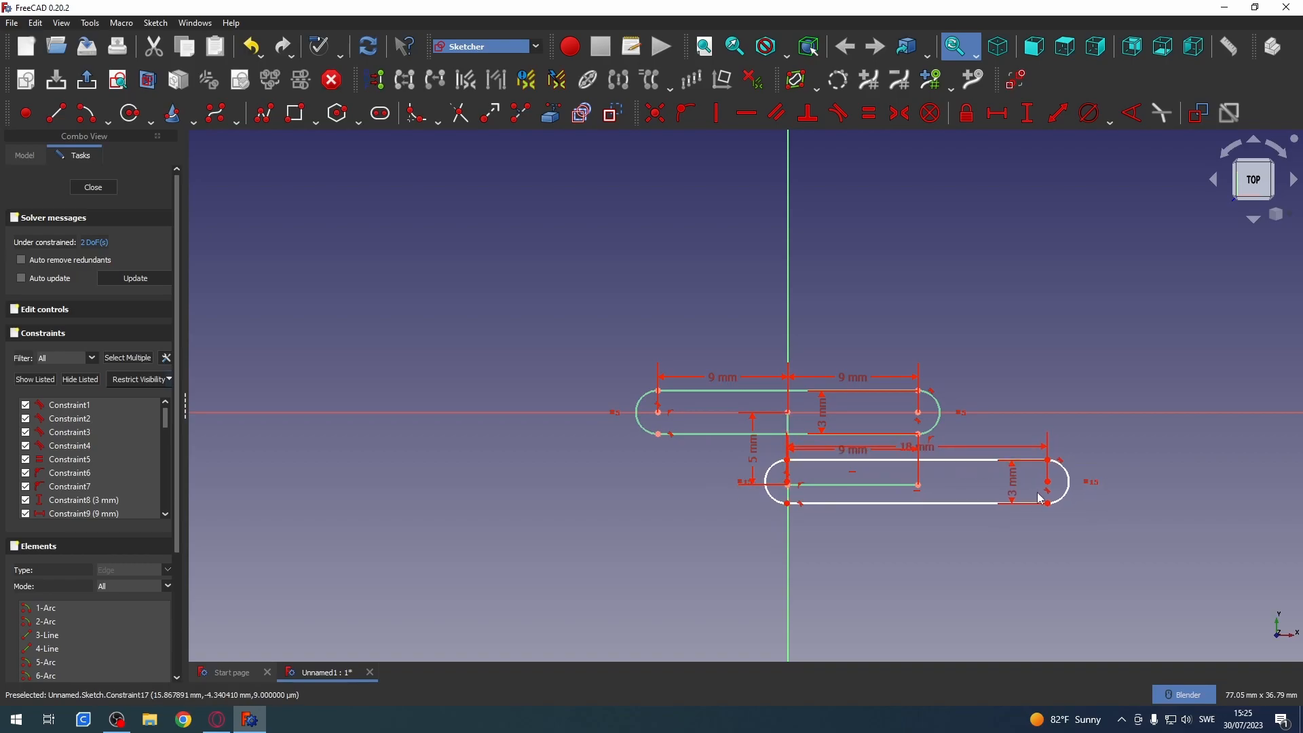
{"action": "left_click", "coordinate": [1048, 481]}
{"action": "left_click", "coordinate": [919, 486]}
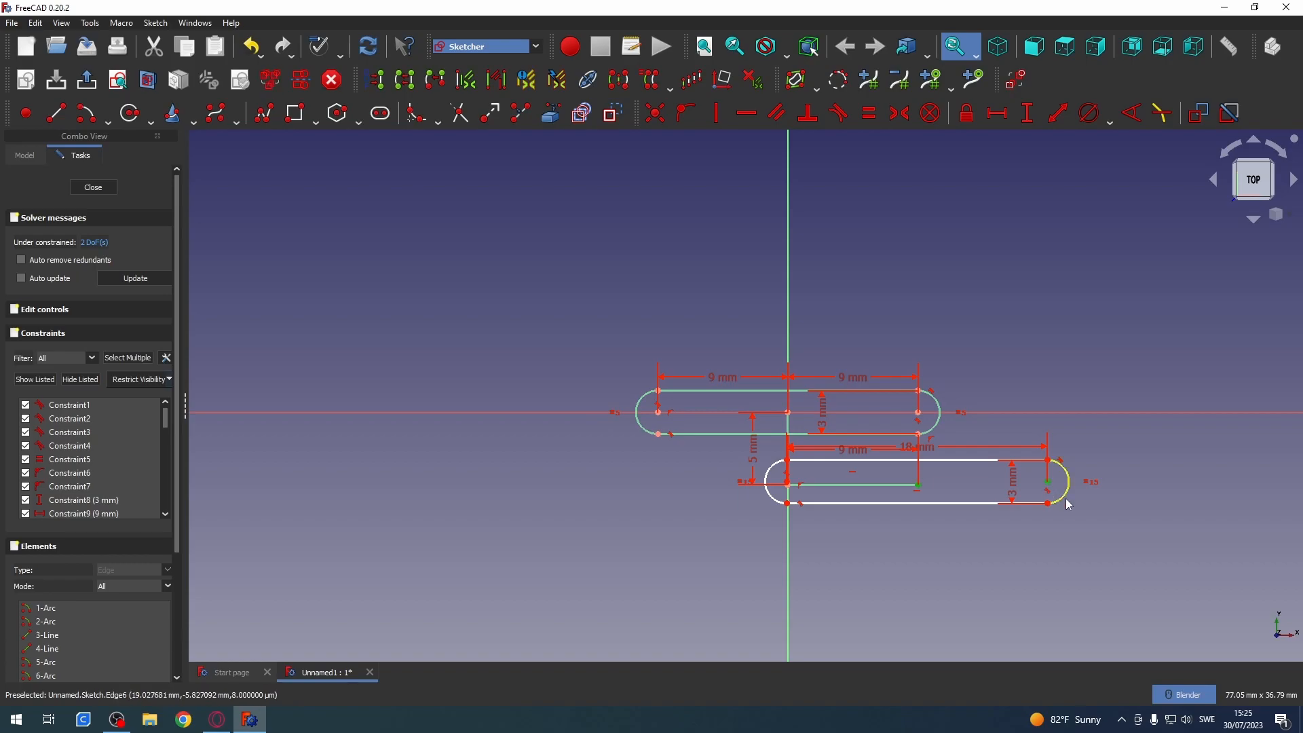
{"action": "left_click", "coordinate": [1003, 116]}
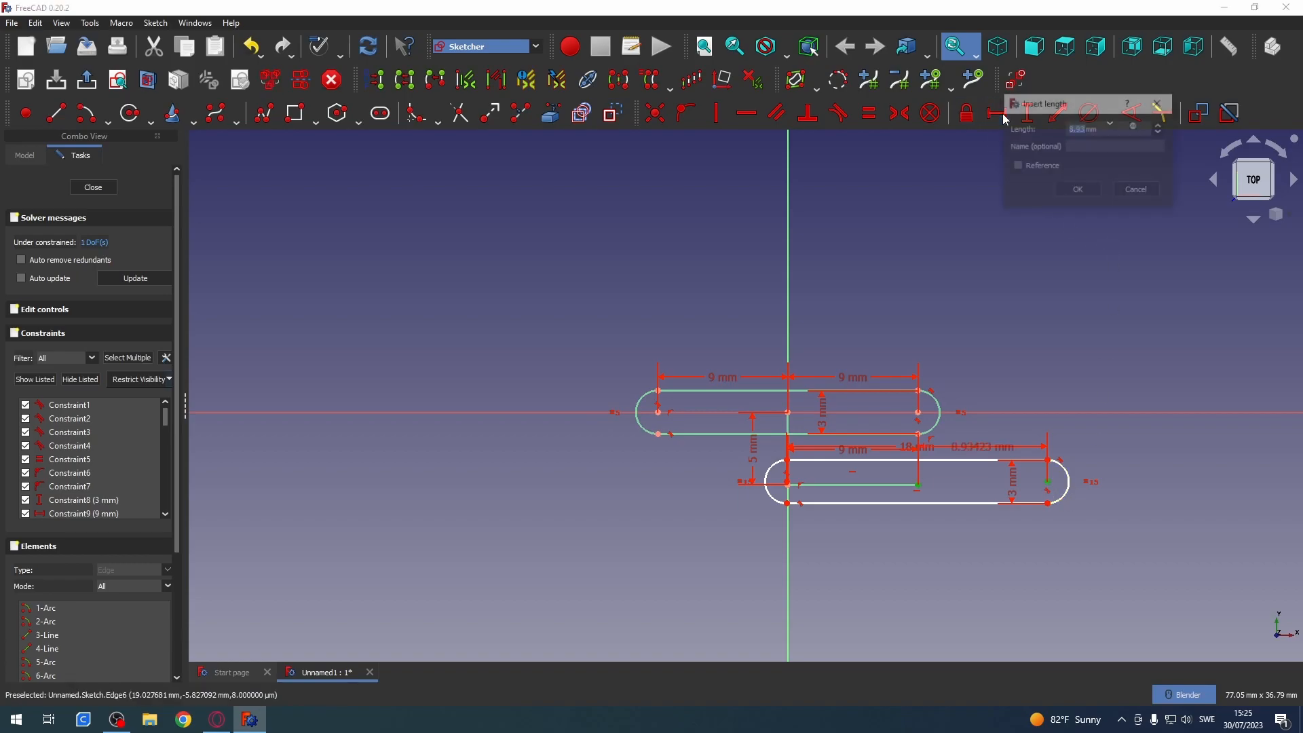
{"action": "type", "text": "9"}
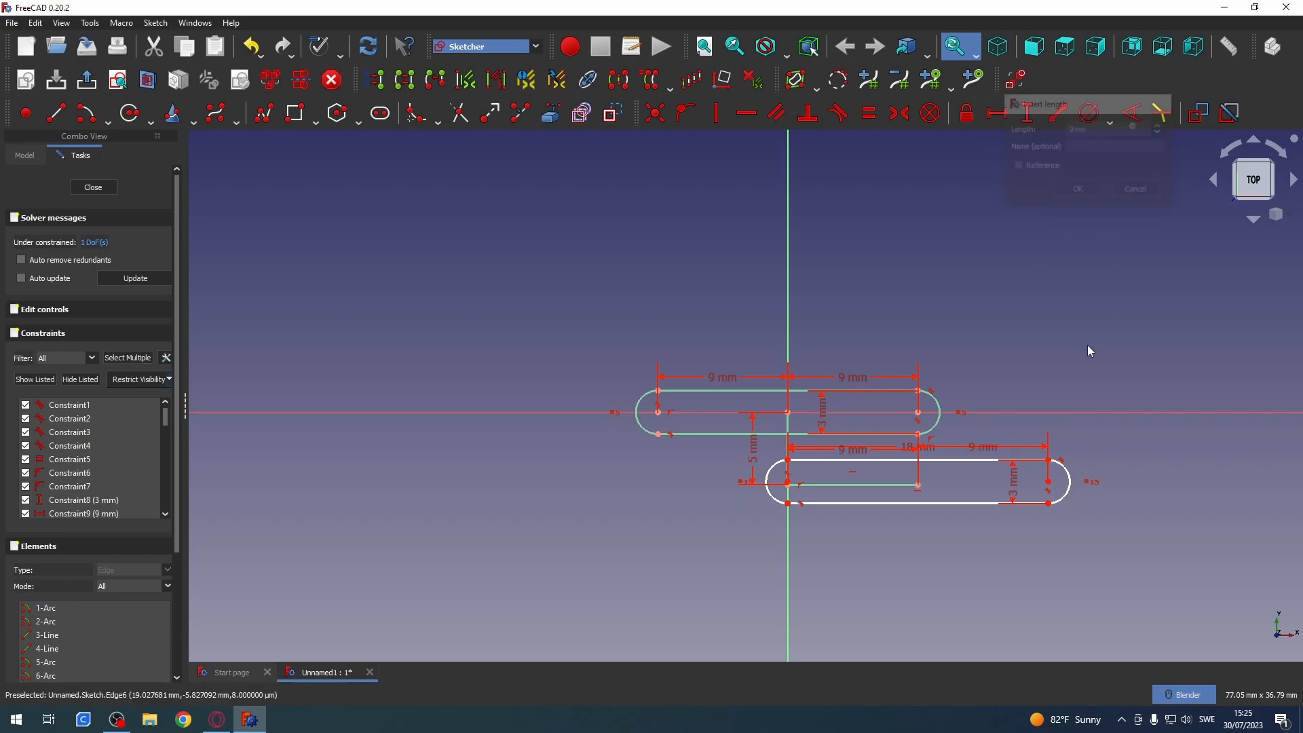
{"action": "key", "text": "Return"}
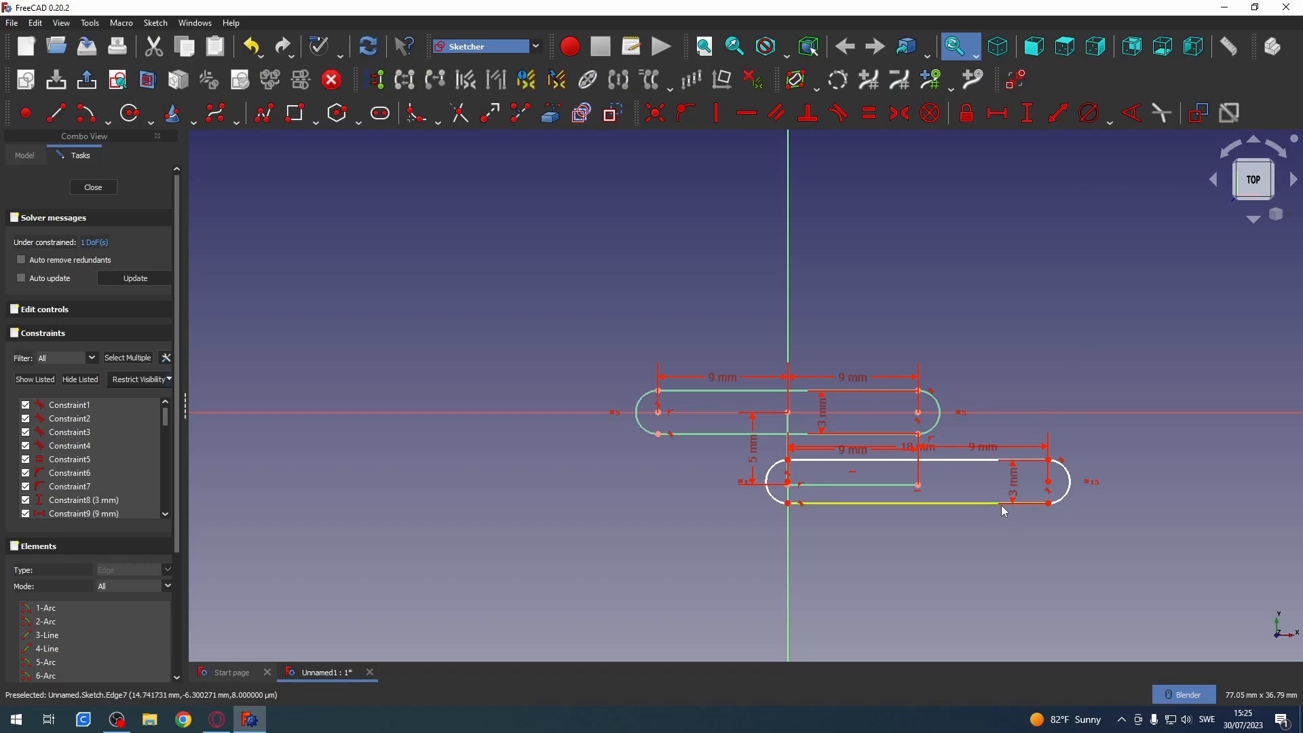
- Try to make the lower slot's left arc centre coincident with the horizontal helper line's left end, and undo that constraint
{"action": "scroll", "coordinate": [808, 478], "scroll_direction": "up", "scroll_amount": 5}
{"action": "scroll", "coordinate": [790, 486], "scroll_direction": "up", "scroll_amount": 1}
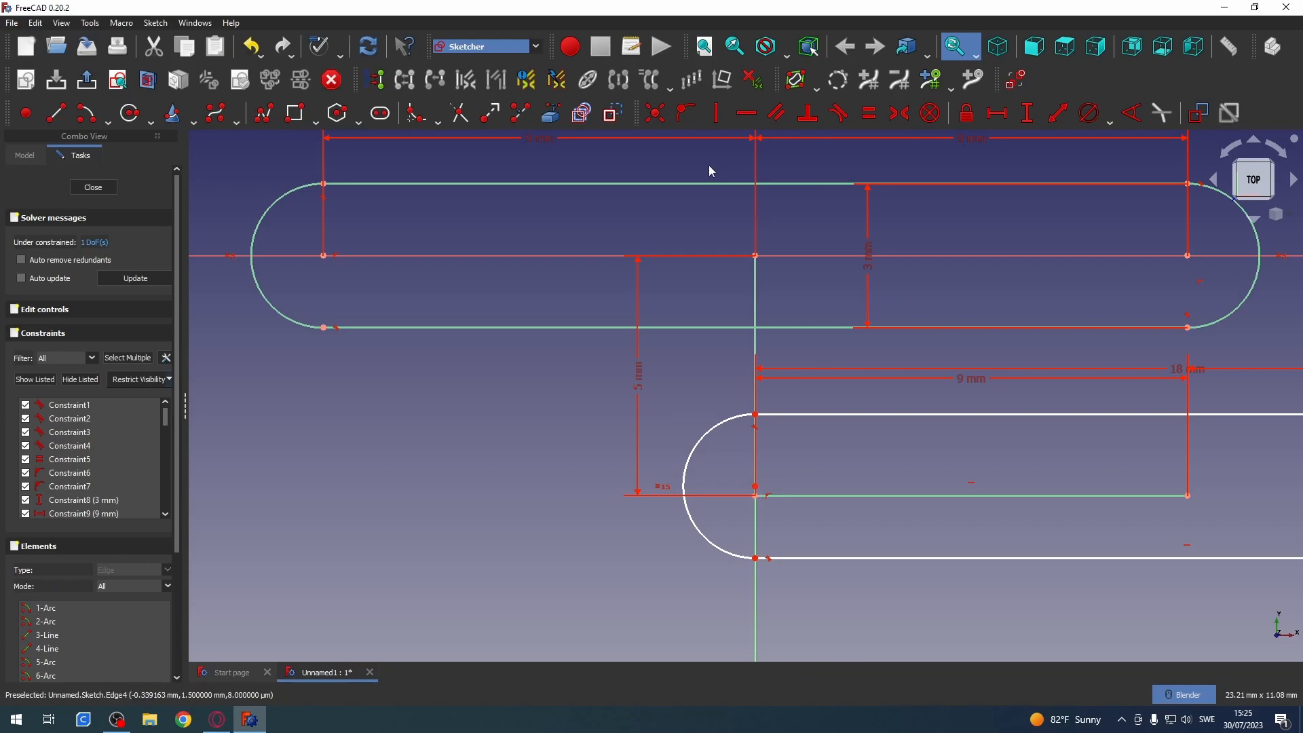
{"action": "left_click", "coordinate": [657, 114]}
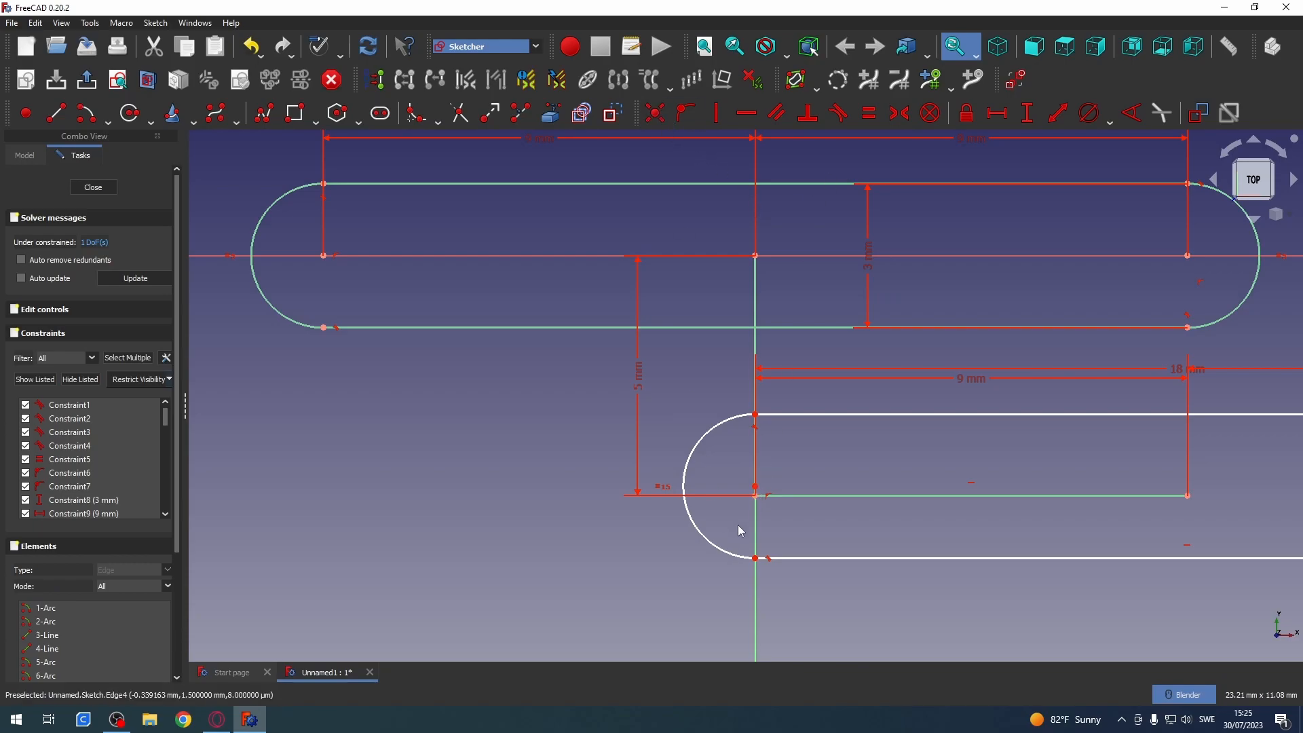
{"action": "left_click", "coordinate": [757, 489]}
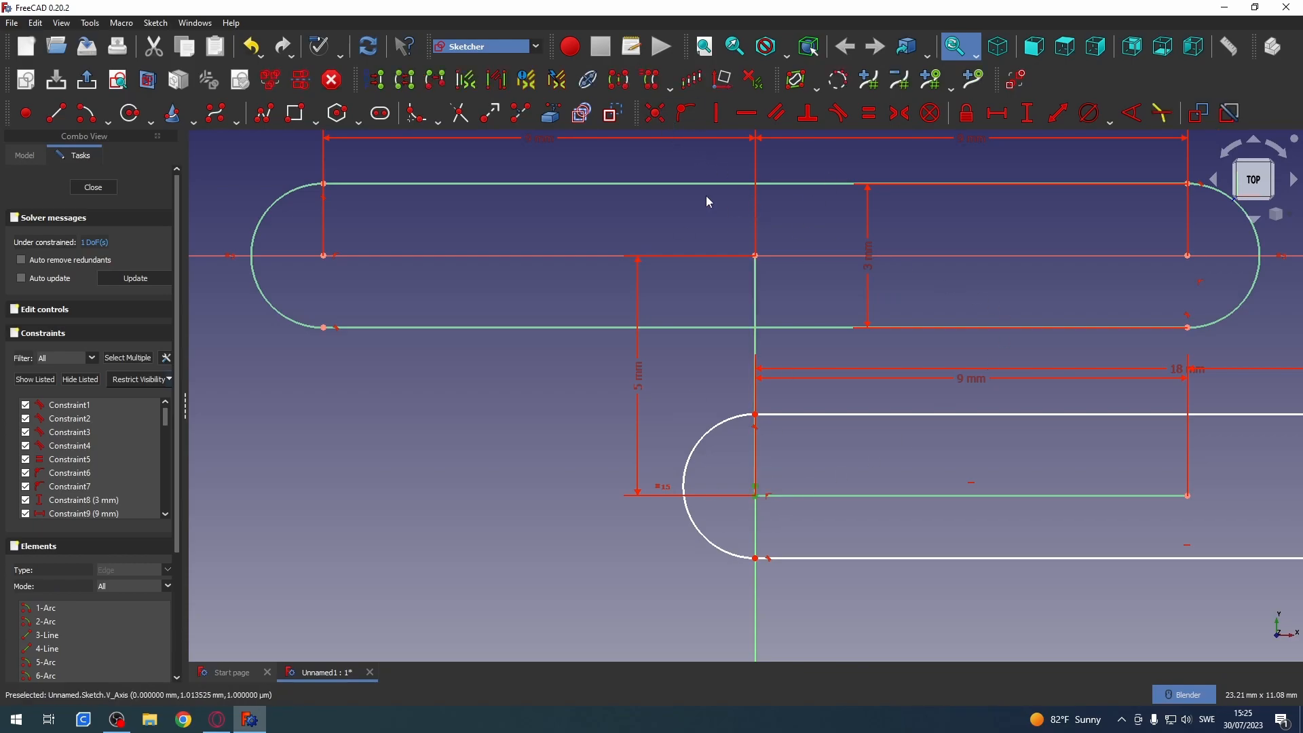
{"action": "left_click", "coordinate": [657, 114]}
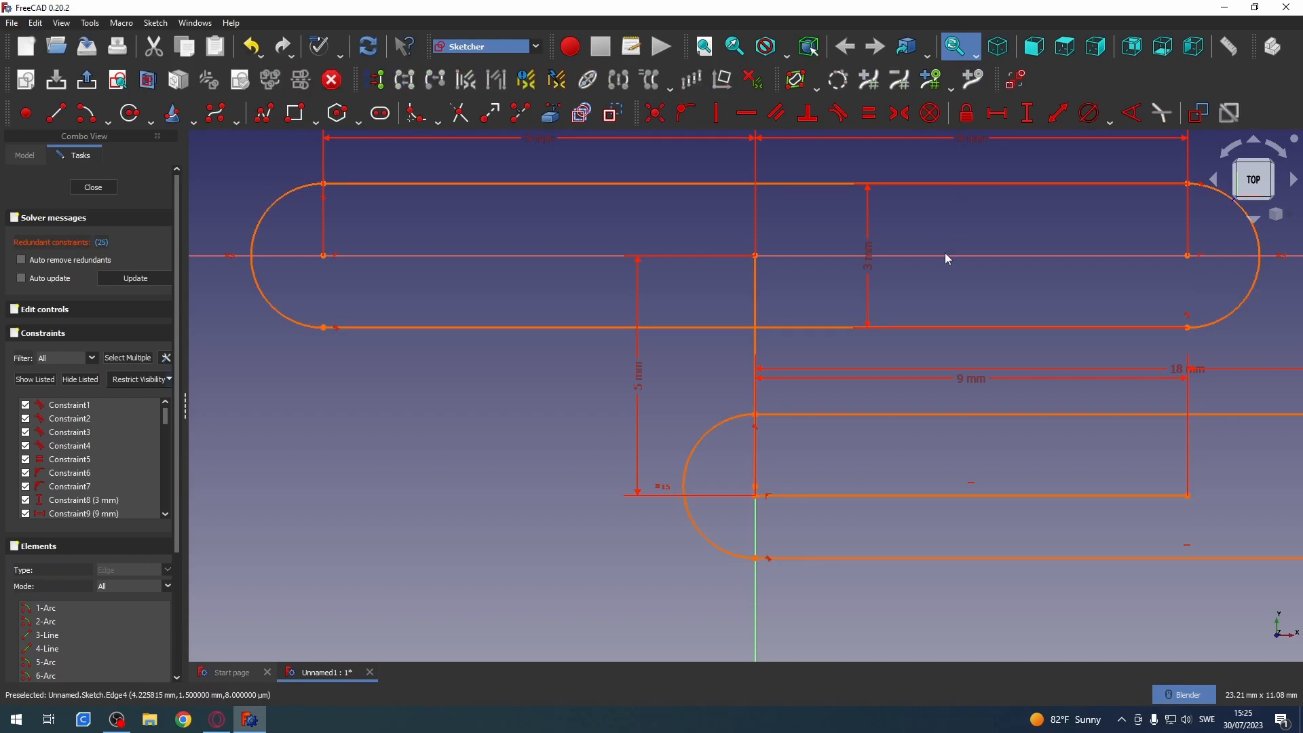
{"action": "key", "text": "ctrl+z"}
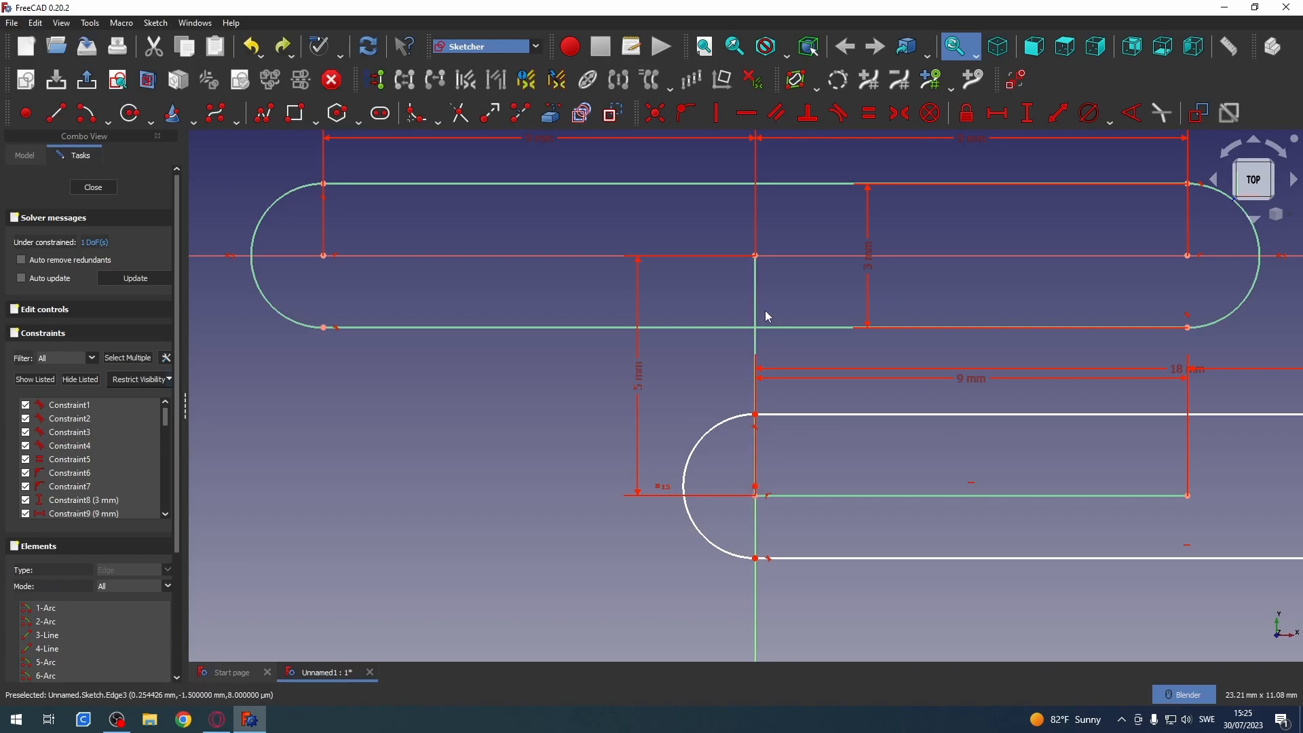
- Nudge the lower slot vertically, retry the coincident constraint between its left arc centre and the helper lines' corner, and undo it
{"action": "left_click", "coordinate": [756, 499]}
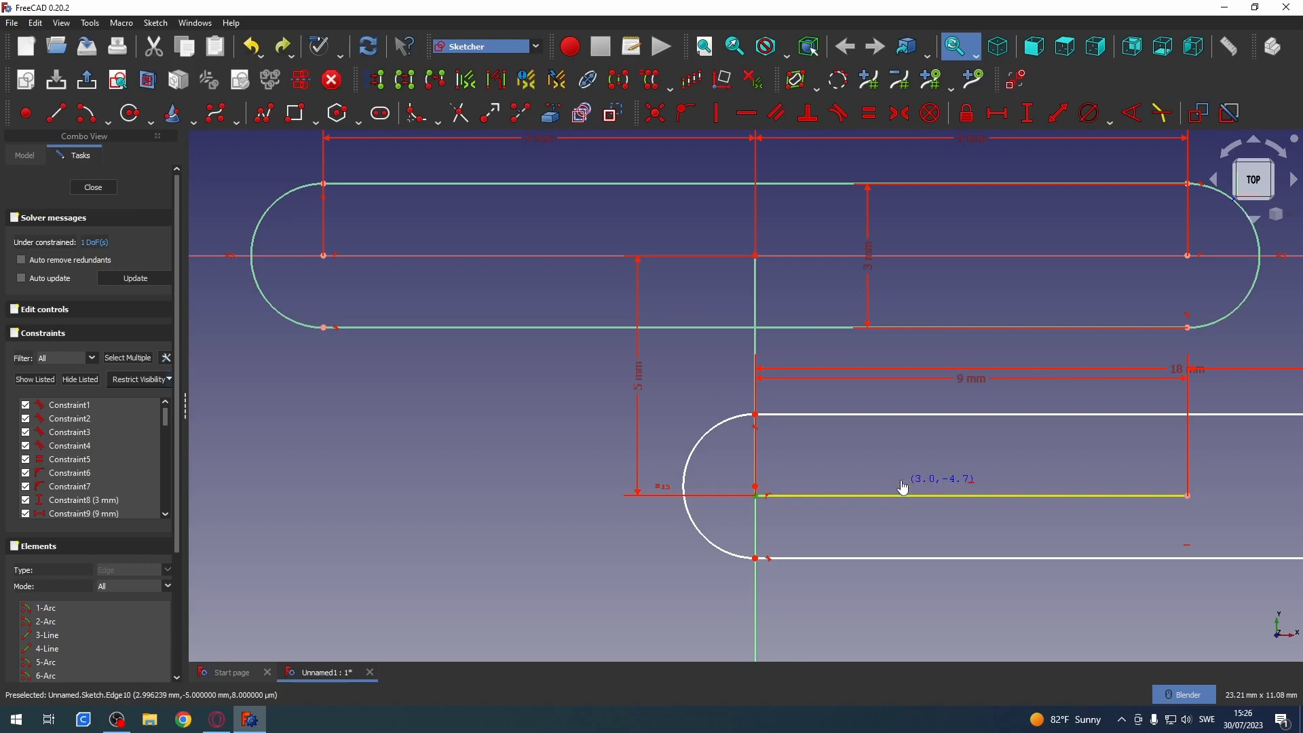
{"action": "left_click_drag", "start_coordinate": [968, 414], "coordinate": [1012, 446]}
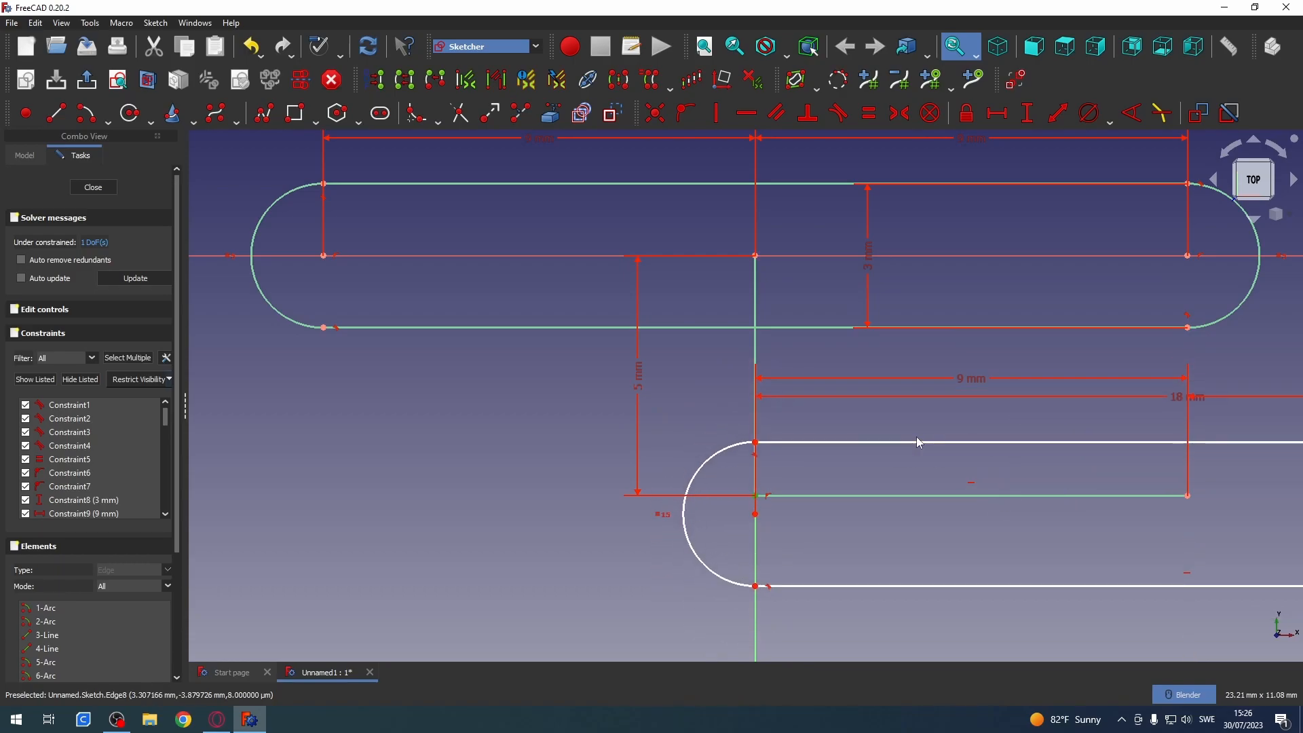
{"action": "mouse_move", "coordinate": [942, 444]}
{"action": "left_mouse_down"}
{"action": "mouse_move", "coordinate": [962, 355]}
{"action": "mouse_move", "coordinate": [943, 431]}
{"action": "left_mouse_up"}
{"action": "scroll", "coordinate": [721, 518], "scroll_direction": "up", "scroll_amount": 8}
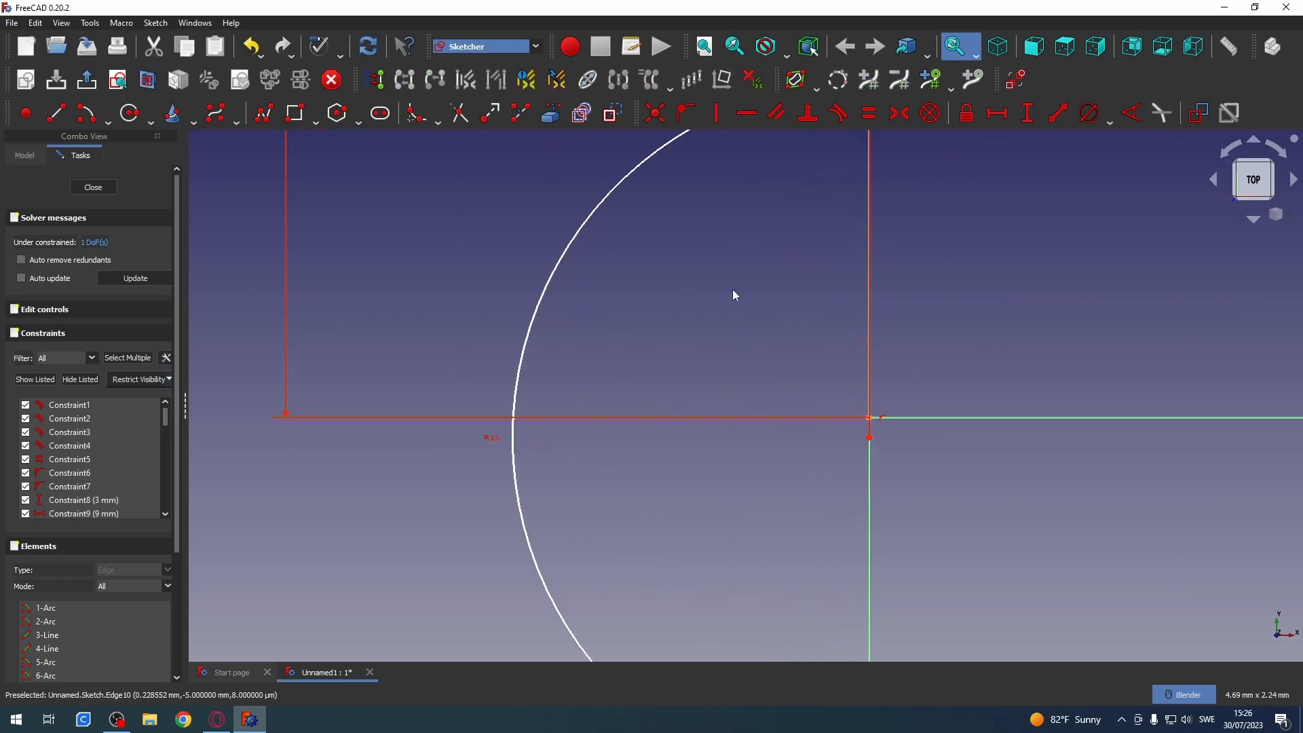
{"action": "left_click_drag", "start_coordinate": [543, 300], "coordinate": [585, 239]}
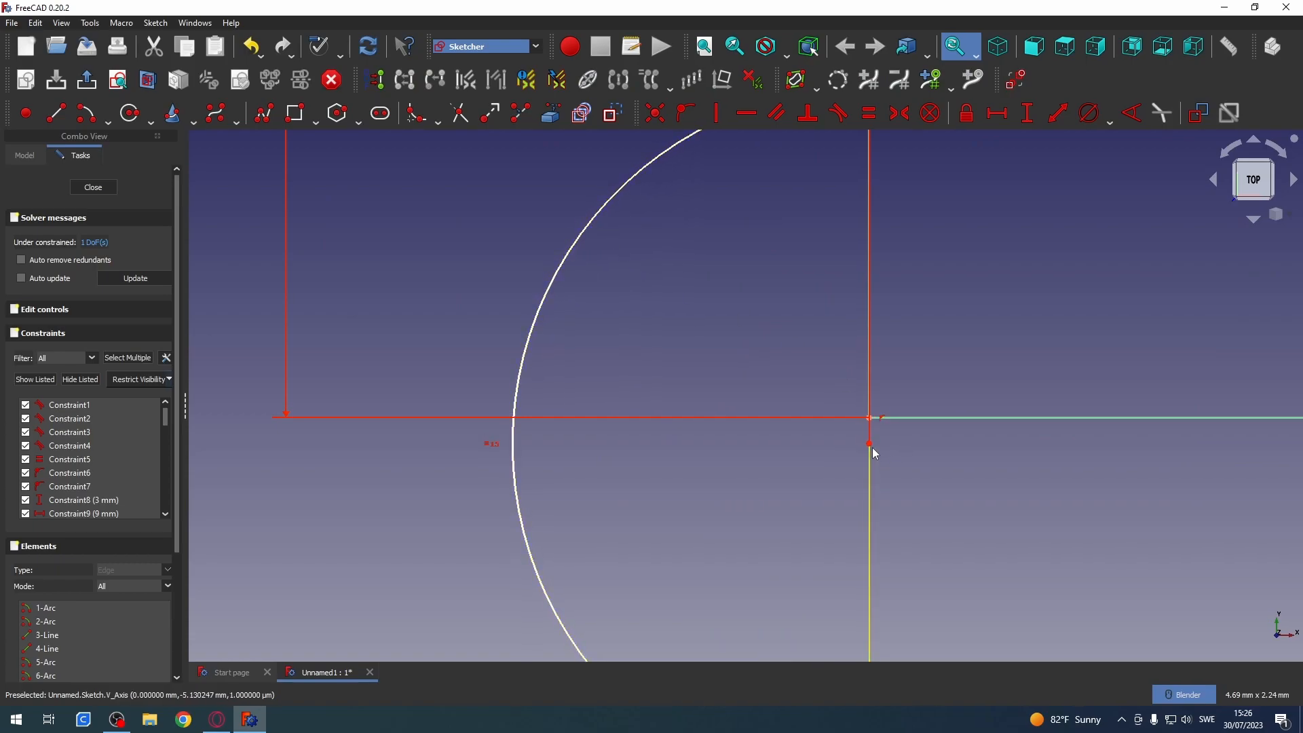
{"action": "left_click", "coordinate": [869, 417]}
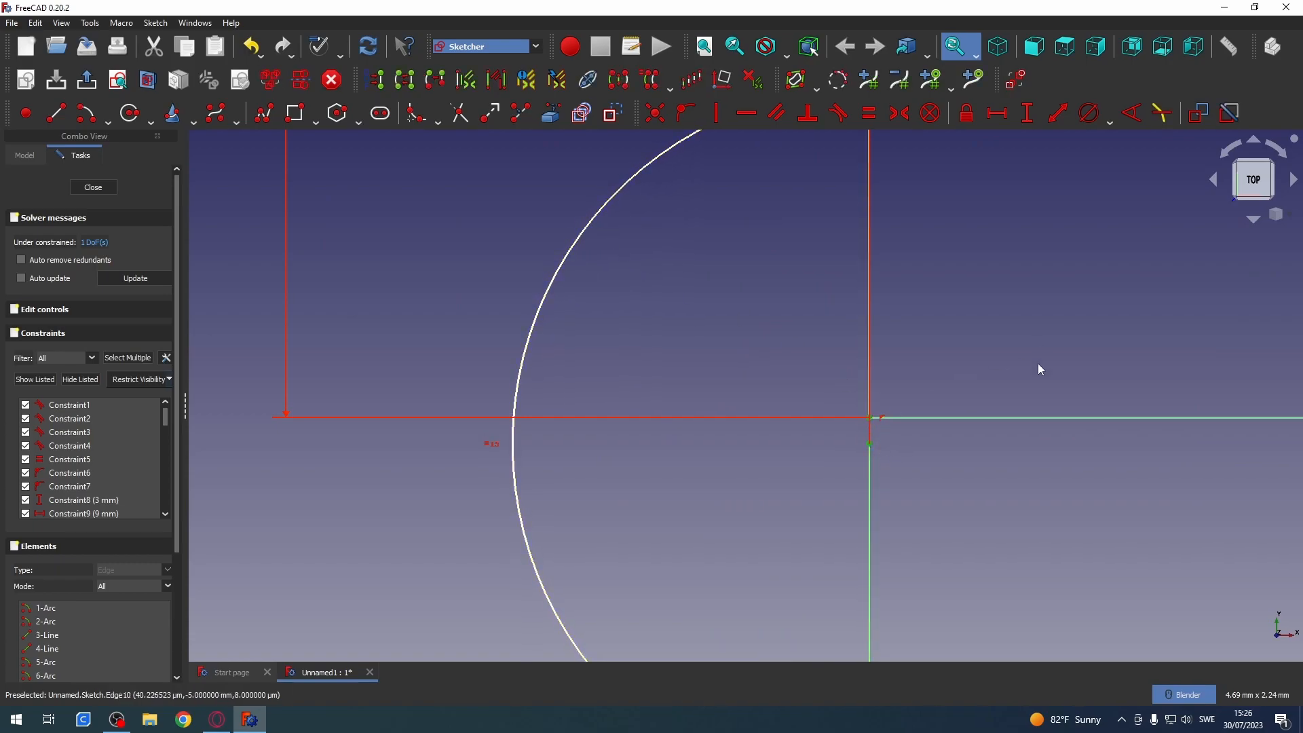
{"action": "left_click", "coordinate": [656, 113]}
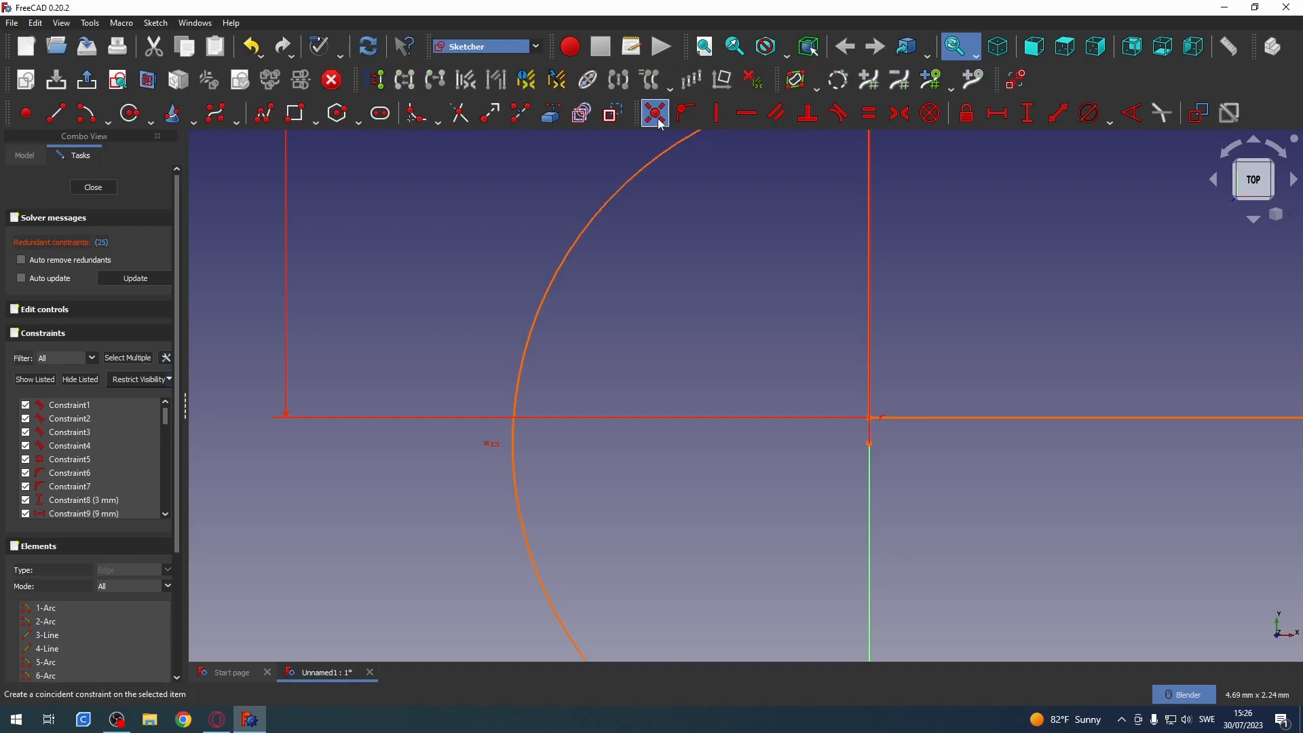
{"action": "scroll", "coordinate": [992, 397], "scroll_direction": "down", "scroll_amount": 5}
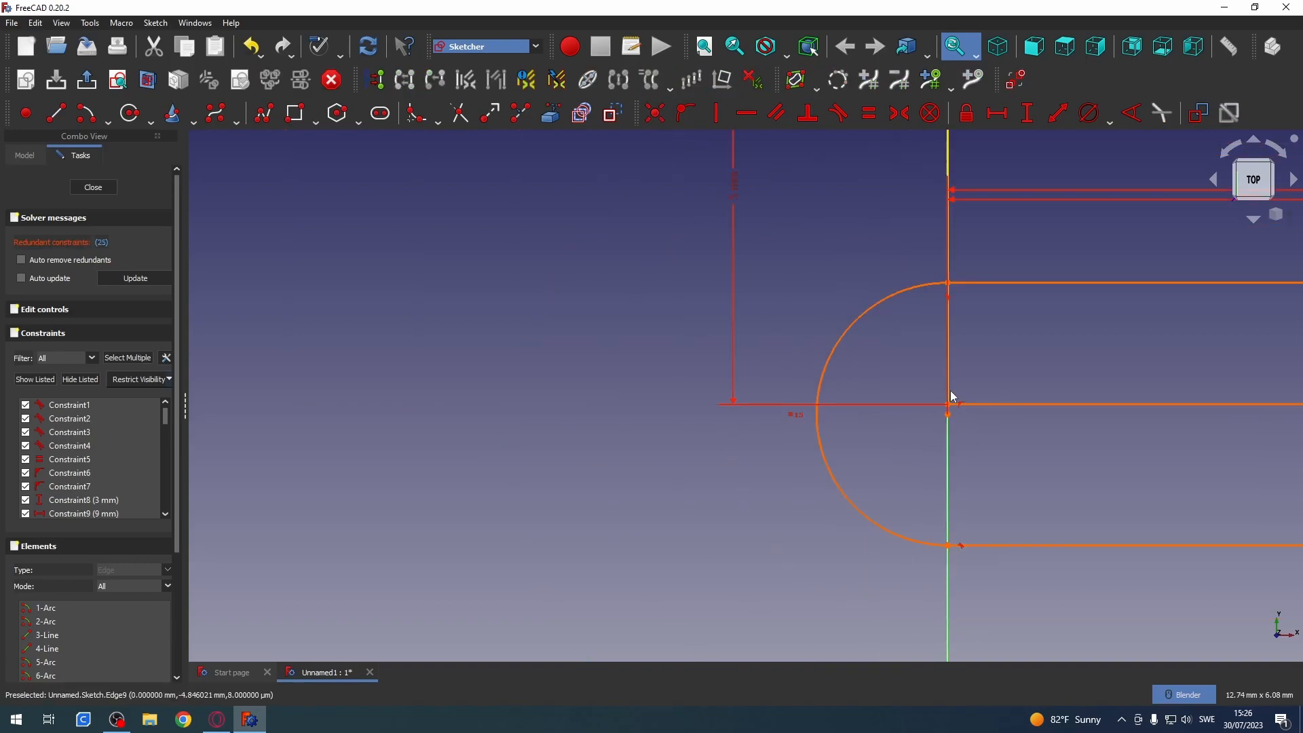
{"action": "key", "text": "ctrl+z"}
{"action": "mouse_move", "coordinate": [1099, 466]}
{"action": "middle_mouse_down"}
{"action": "mouse_move", "coordinate": [1134, 446]}
{"action": "mouse_move", "coordinate": [944, 459]}
{"action": "middle_mouse_up"}
{"action": "mouse_move", "coordinate": [1091, 312]}
{"action": "middle_mouse_down"}
{"action": "mouse_move", "coordinate": [1120, 326]}
{"action": "mouse_move", "coordinate": [1067, 334]}
{"action": "mouse_move", "coordinate": [1100, 374]}
{"action": "mouse_move", "coordinate": [1049, 244]}
{"action": "middle_mouse_up"}
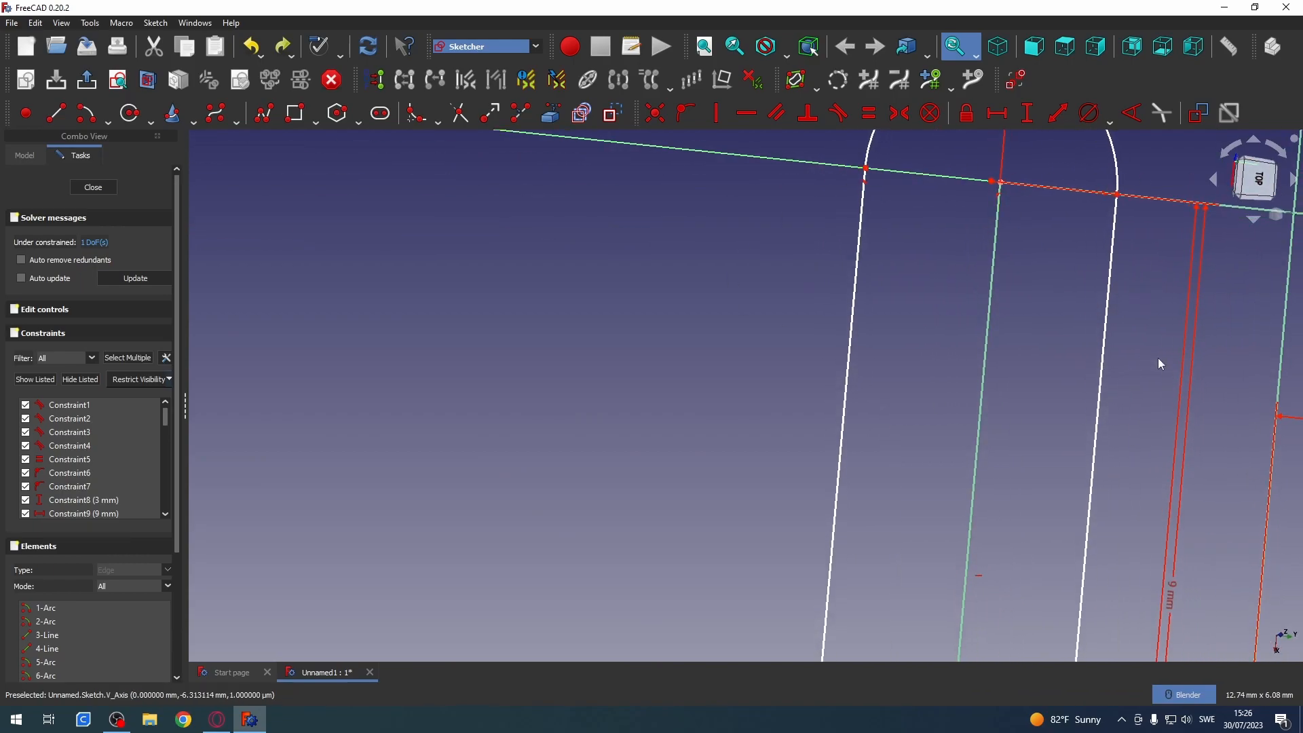
{"action": "left_click", "coordinate": [1263, 185]}
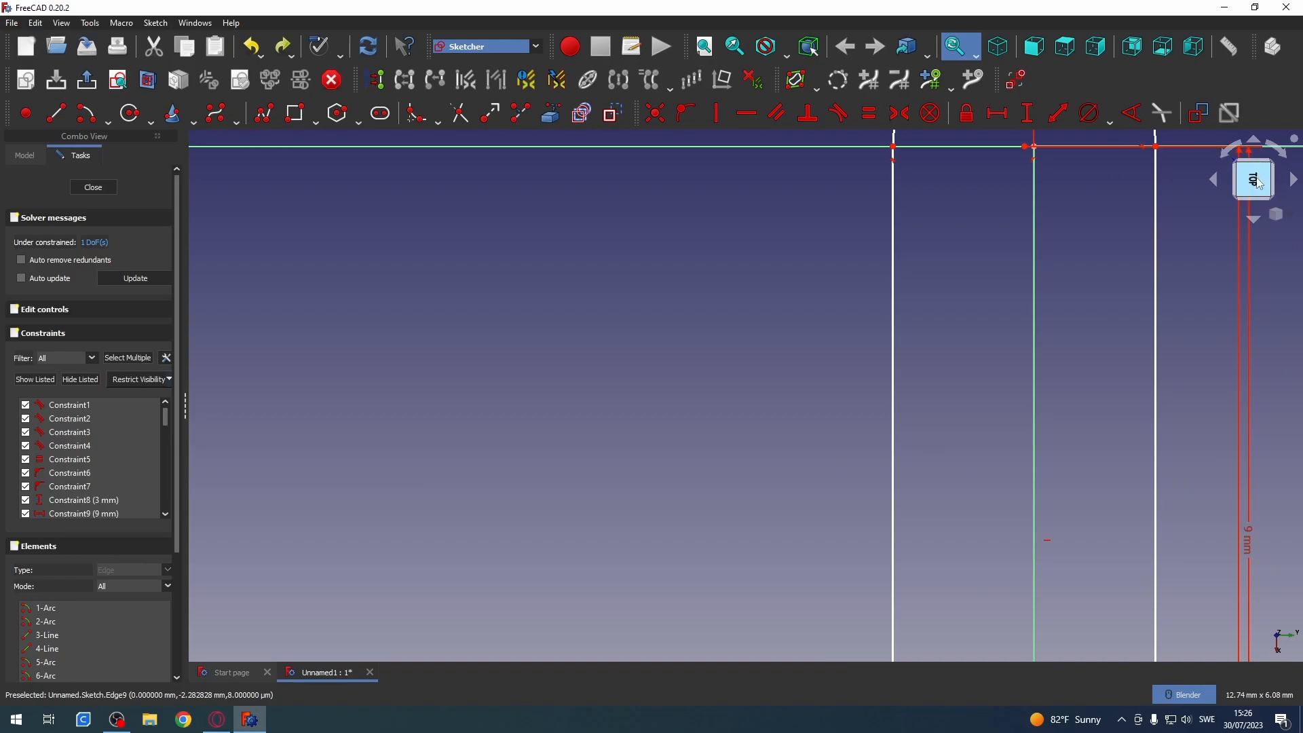
{"action": "left_click", "coordinate": [1231, 152]}
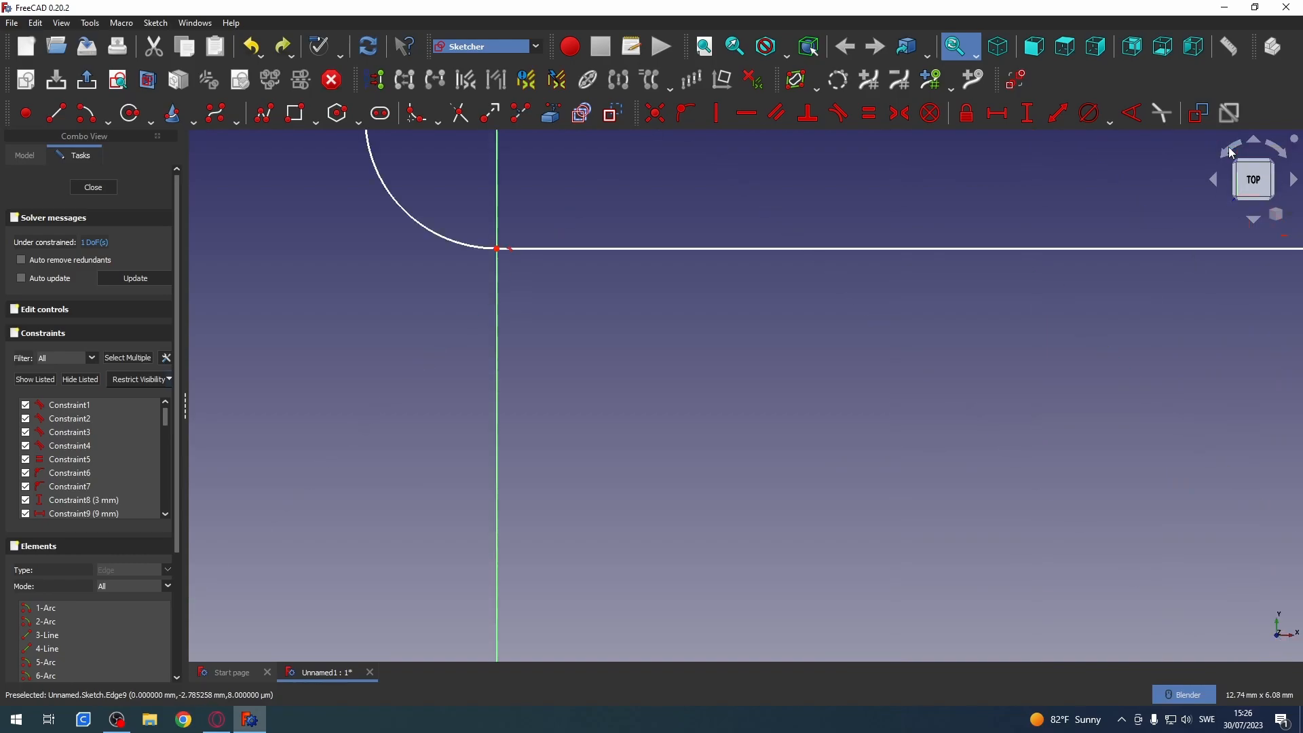
{"action": "mouse_move", "coordinate": [933, 209]}
{"action": "middle_mouse_down", "text": "shift"}
{"action": "mouse_move", "coordinate": [836, 501]}
{"action": "mouse_move", "coordinate": [817, 463]}
{"action": "middle_mouse_up", "text": "shift"}
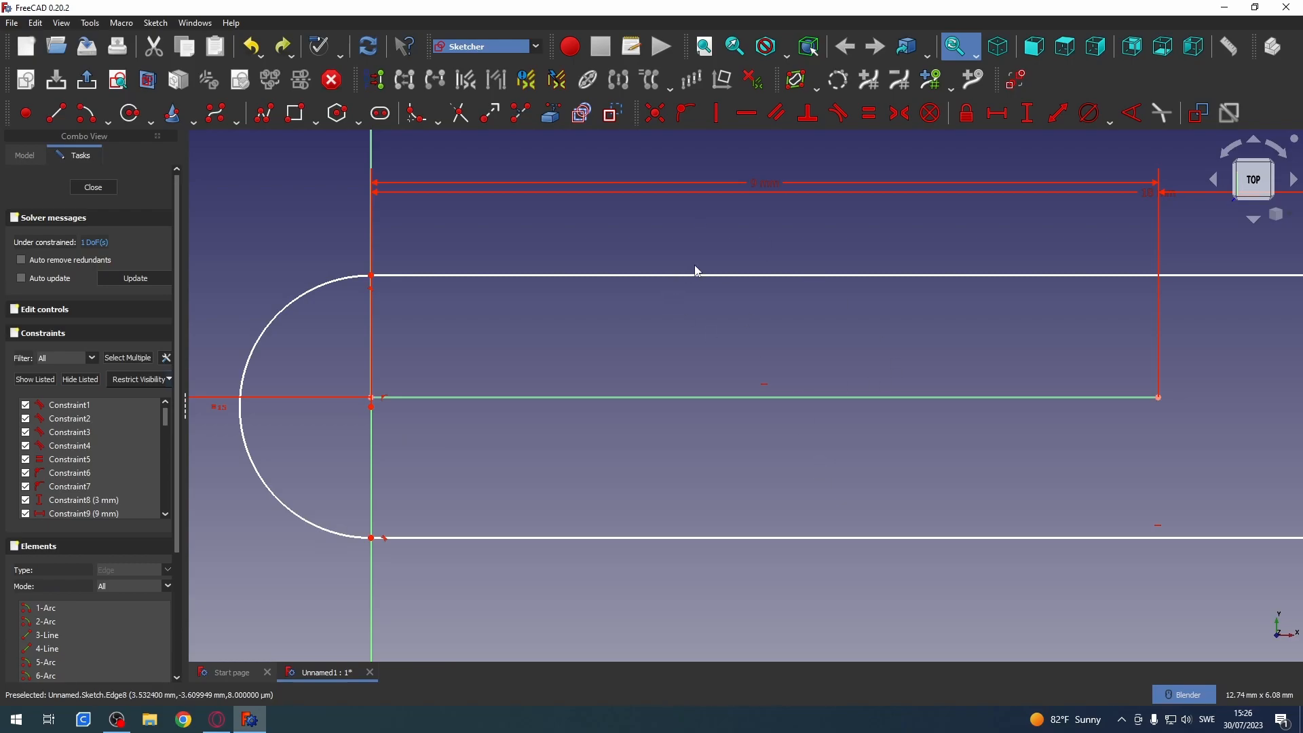
{"action": "scroll", "coordinate": [893, 373], "scroll_direction": "down", "scroll_amount": 2}
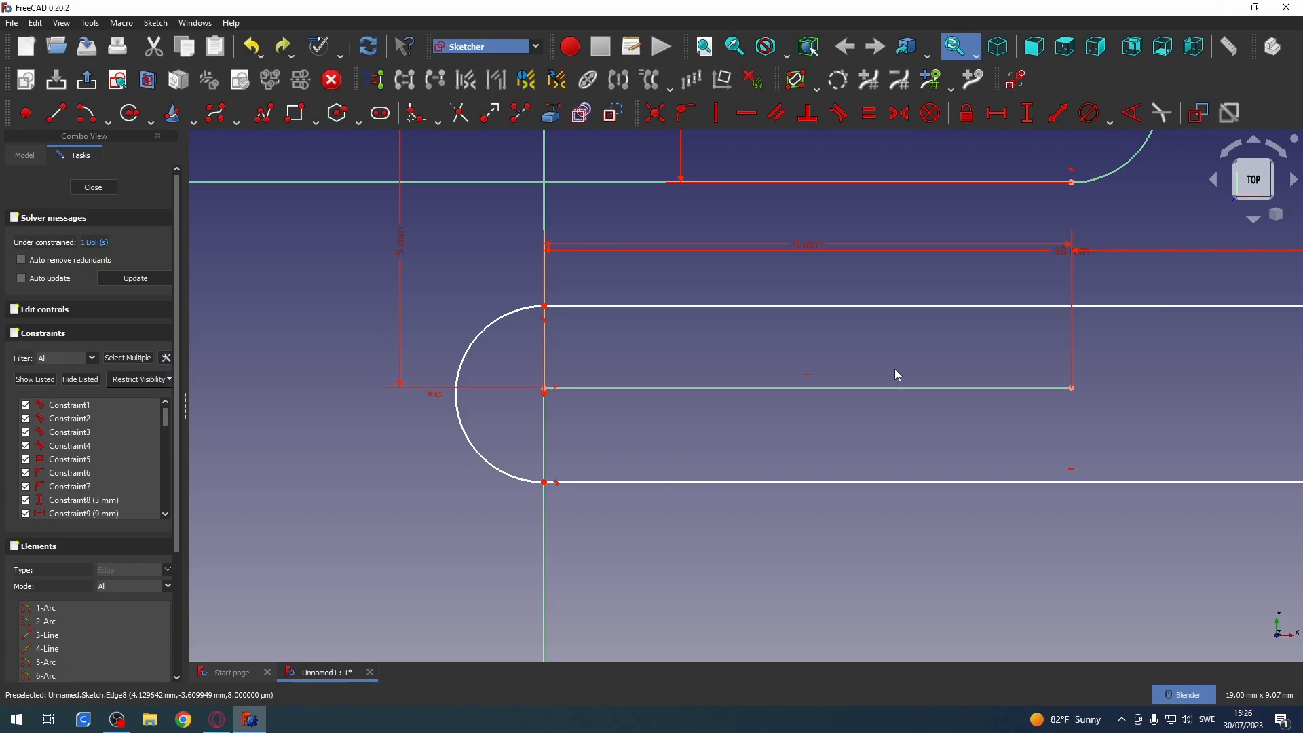
{"action": "left_click", "coordinate": [545, 399]}
{"action": "left_click", "coordinate": [1026, 114]}
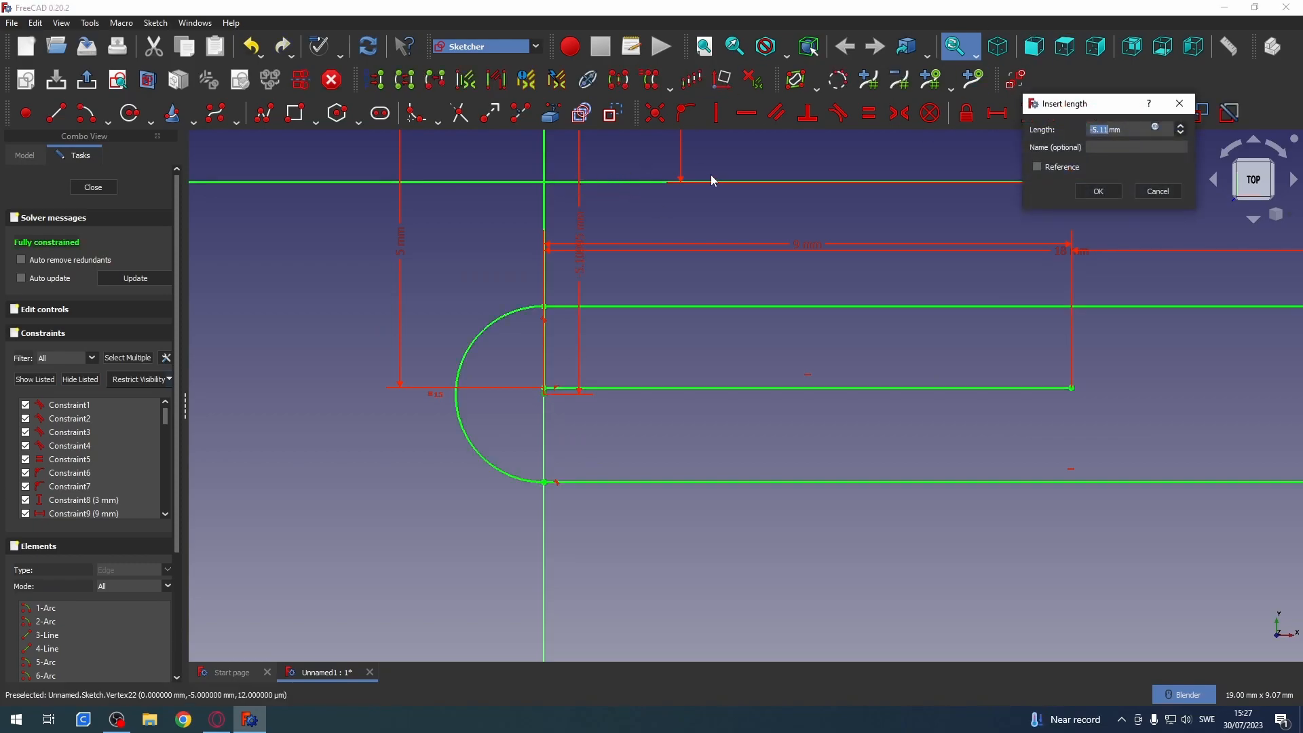
{"action": "key", "text": "Escape"}
- Constrain the vertical distance between the origin and the lower slot's left arc centre to 5 mm
{"action": "mouse_move", "coordinate": [737, 211]}
{"action": "middle_mouse_down"}
{"action": "mouse_move", "coordinate": [751, 243]}
{"action": "mouse_move", "coordinate": [750, 230]}
{"action": "middle_mouse_up"}
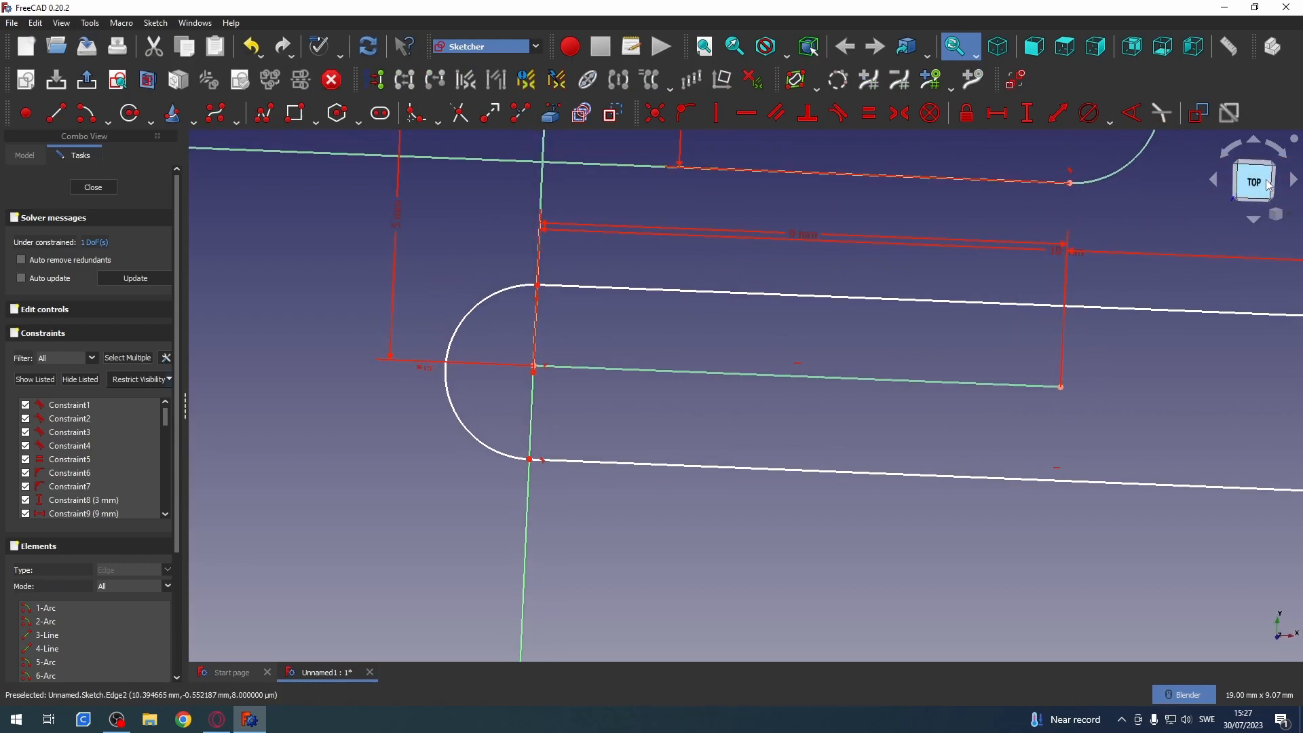
{"action": "left_click", "coordinate": [1268, 185]}
{"action": "scroll", "coordinate": [803, 233], "scroll_direction": "up", "scroll_amount": 3}
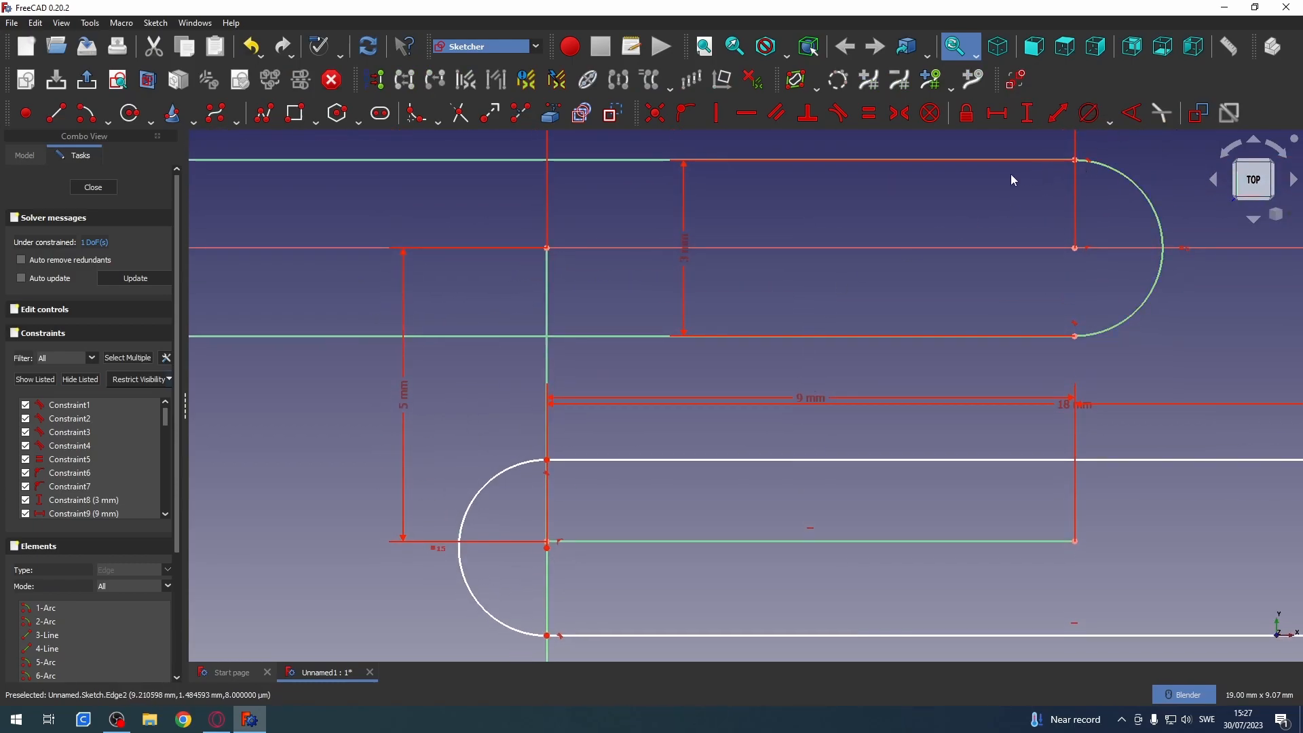
{"action": "left_click", "coordinate": [1027, 113]}
{"action": "left_click", "coordinate": [547, 547]}
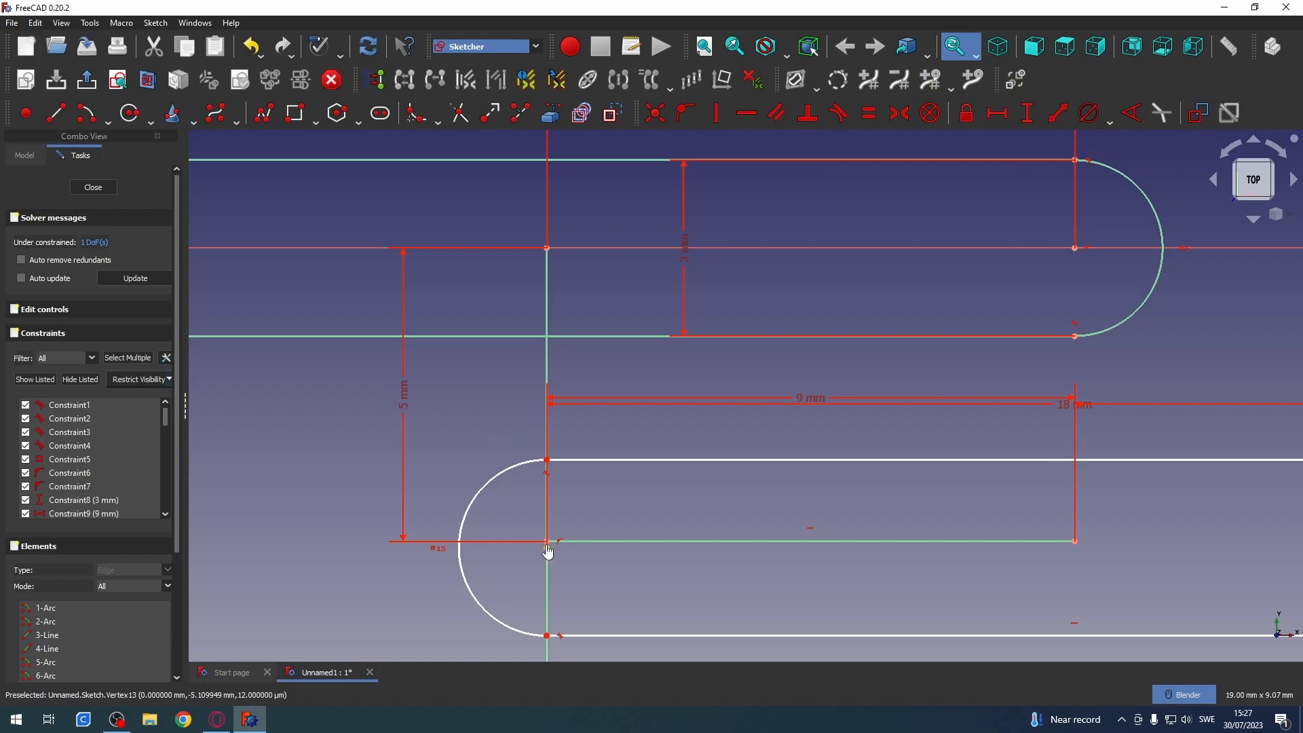
{"action": "left_click", "coordinate": [548, 248]}
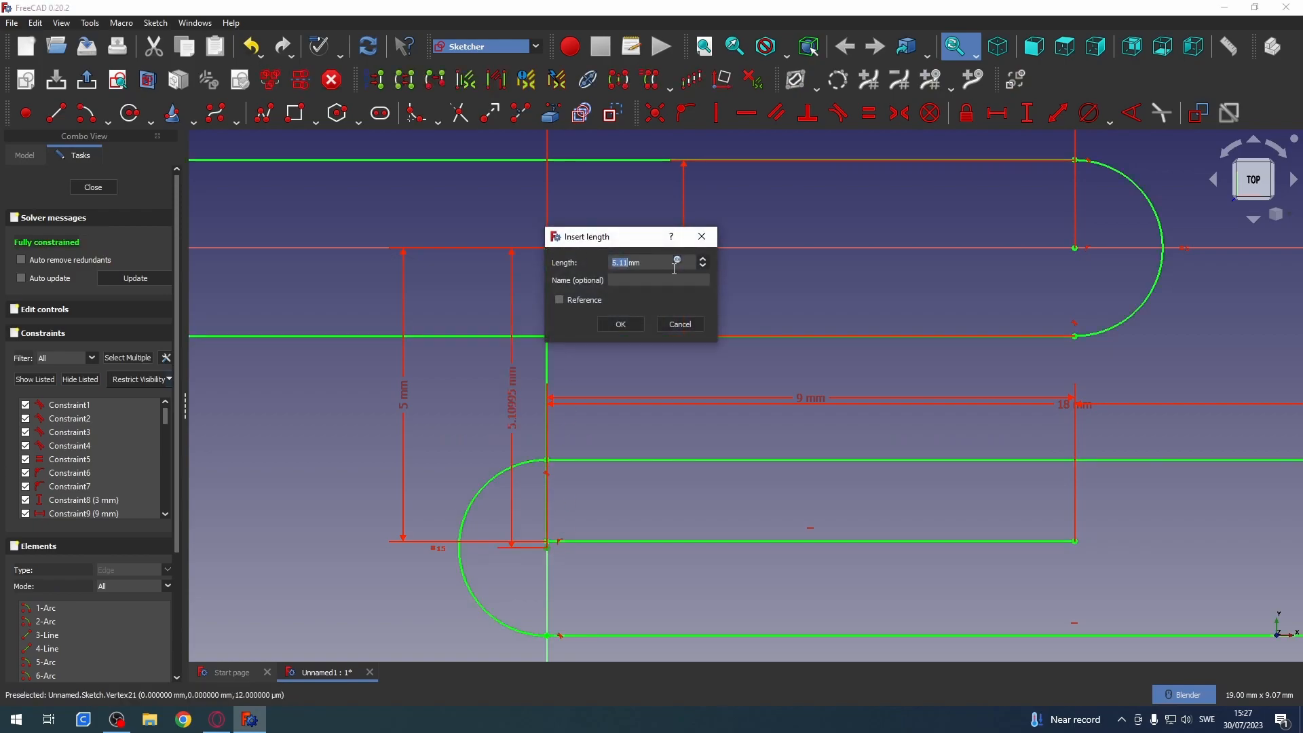
{"action": "type", "text": "5"}
{"action": "key", "text": "Return"}
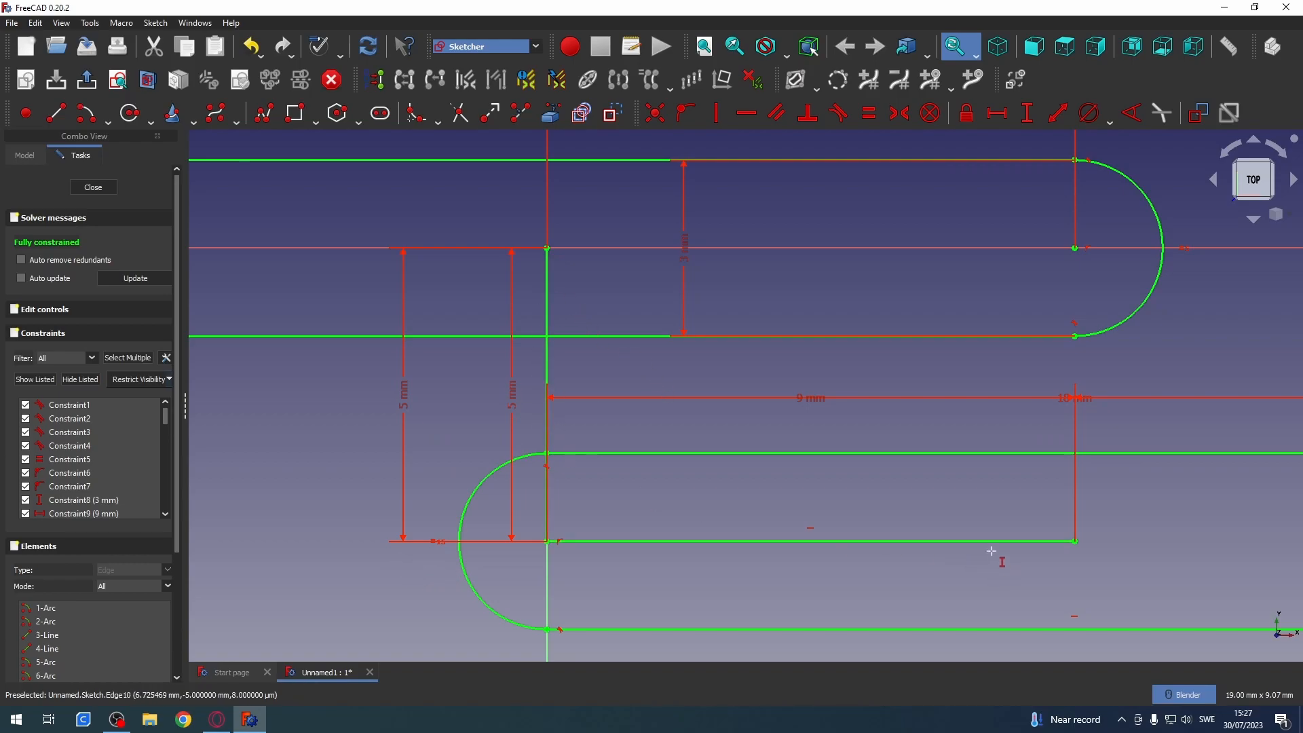
- Convert the horizontal and vertical helper lines to construction geometry
{"action": "left_click", "coordinate": [890, 543]}
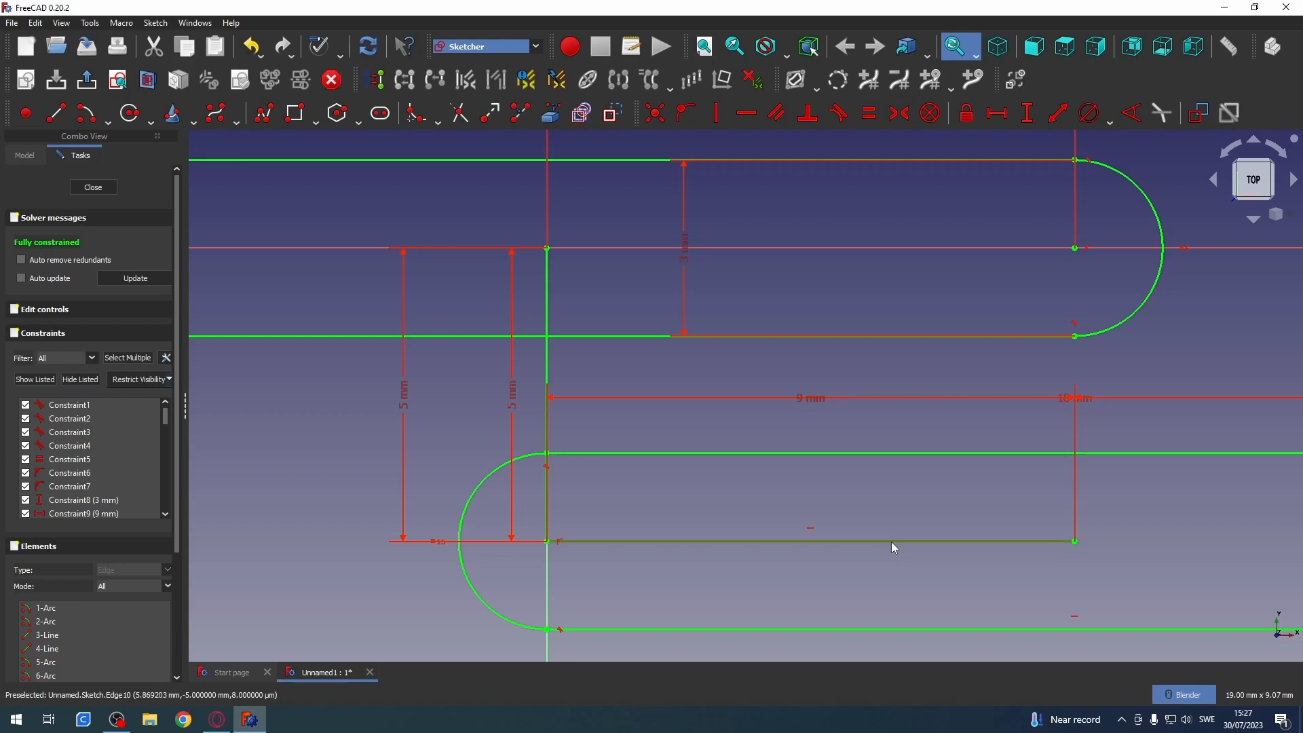
{"action": "left_click", "coordinate": [548, 360]}
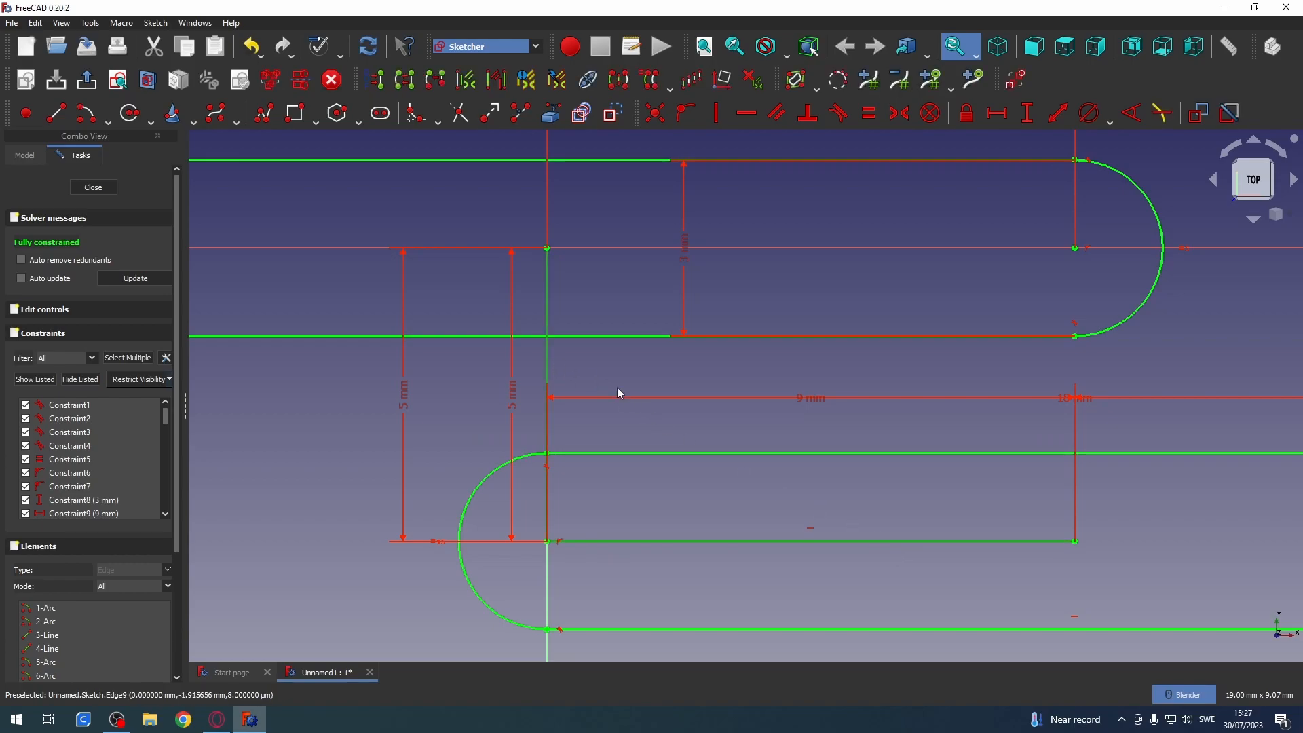
{"action": "left_click", "coordinate": [611, 116]}
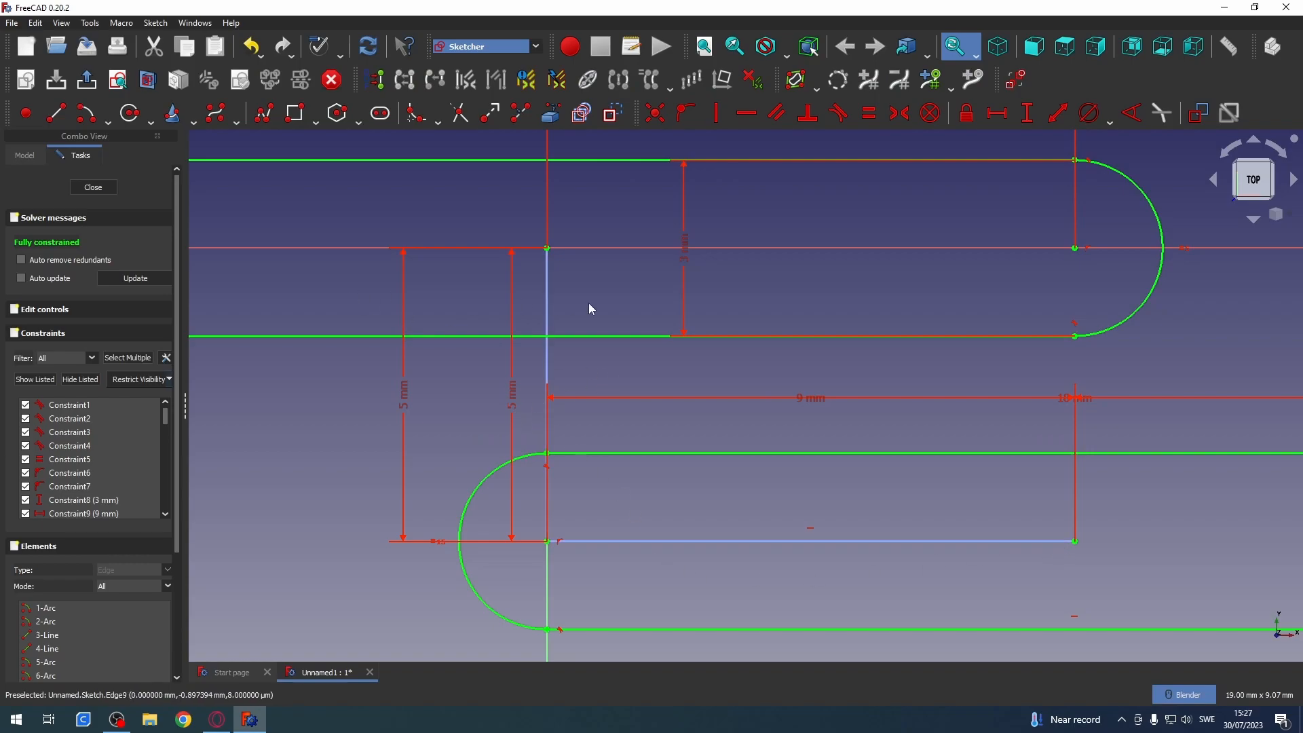
{"action": "scroll", "coordinate": [595, 421], "scroll_direction": "down", "scroll_amount": 4}
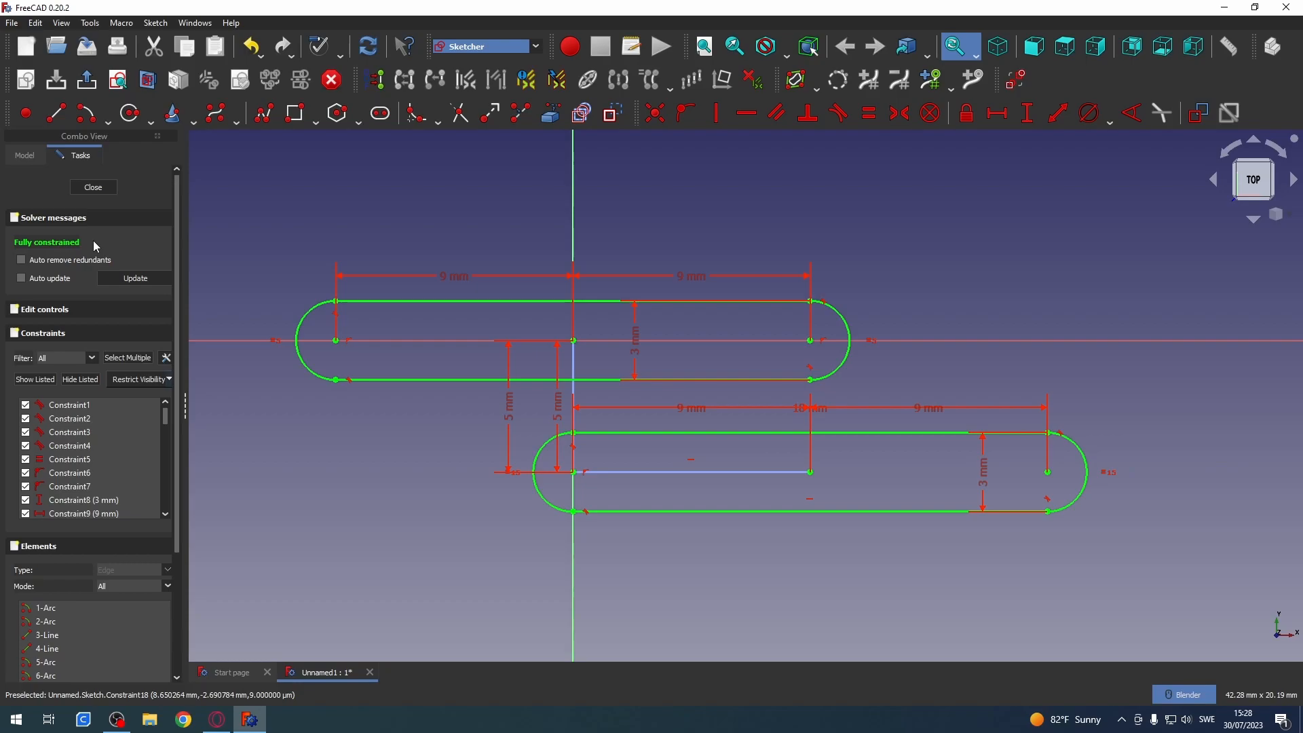
- Close the fully constrained slot sketch and view both slots from the top
{"action": "left_click", "coordinate": [93, 187]}
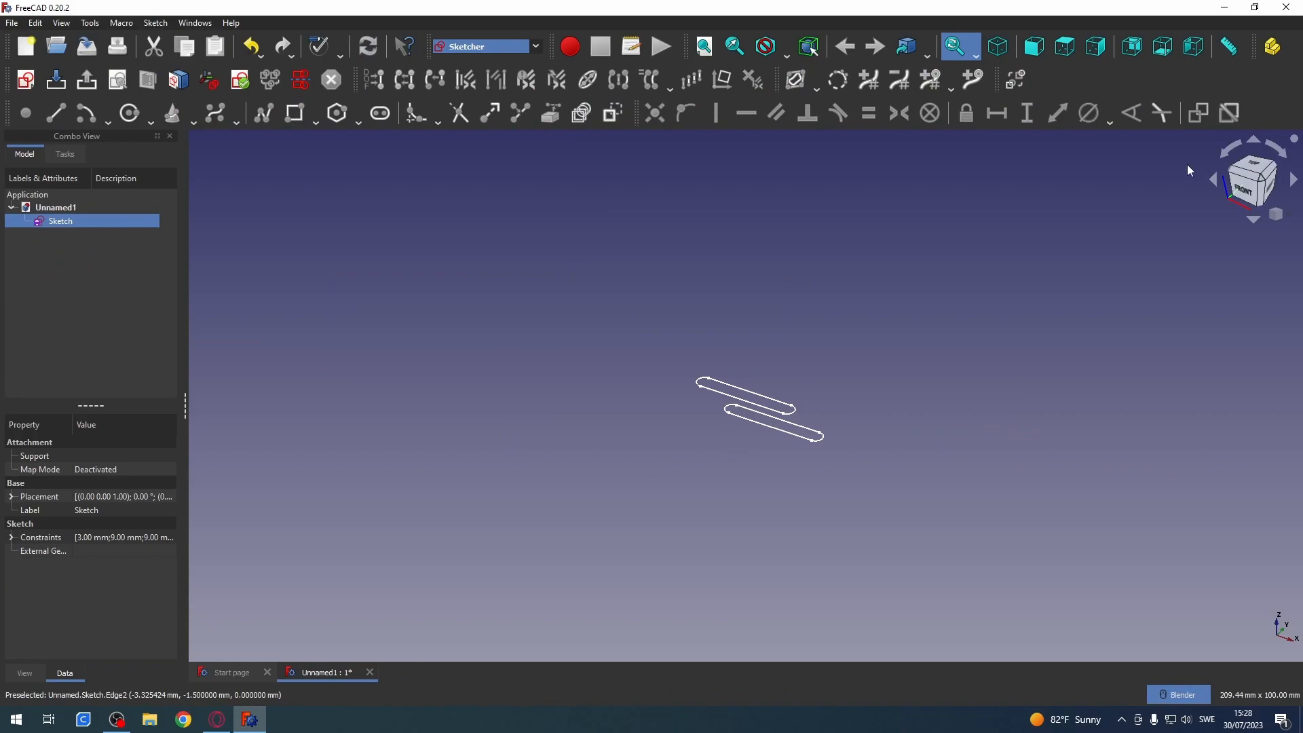
{"action": "left_click", "coordinate": [1261, 165]}
{"action": "scroll", "coordinate": [766, 419], "scroll_direction": "up", "scroll_amount": 4}
{"action": "scroll", "coordinate": [767, 418], "scroll_direction": "up", "scroll_amount": 3}
{"action": "scroll", "coordinate": [774, 414], "scroll_direction": "down", "scroll_amount": 4}
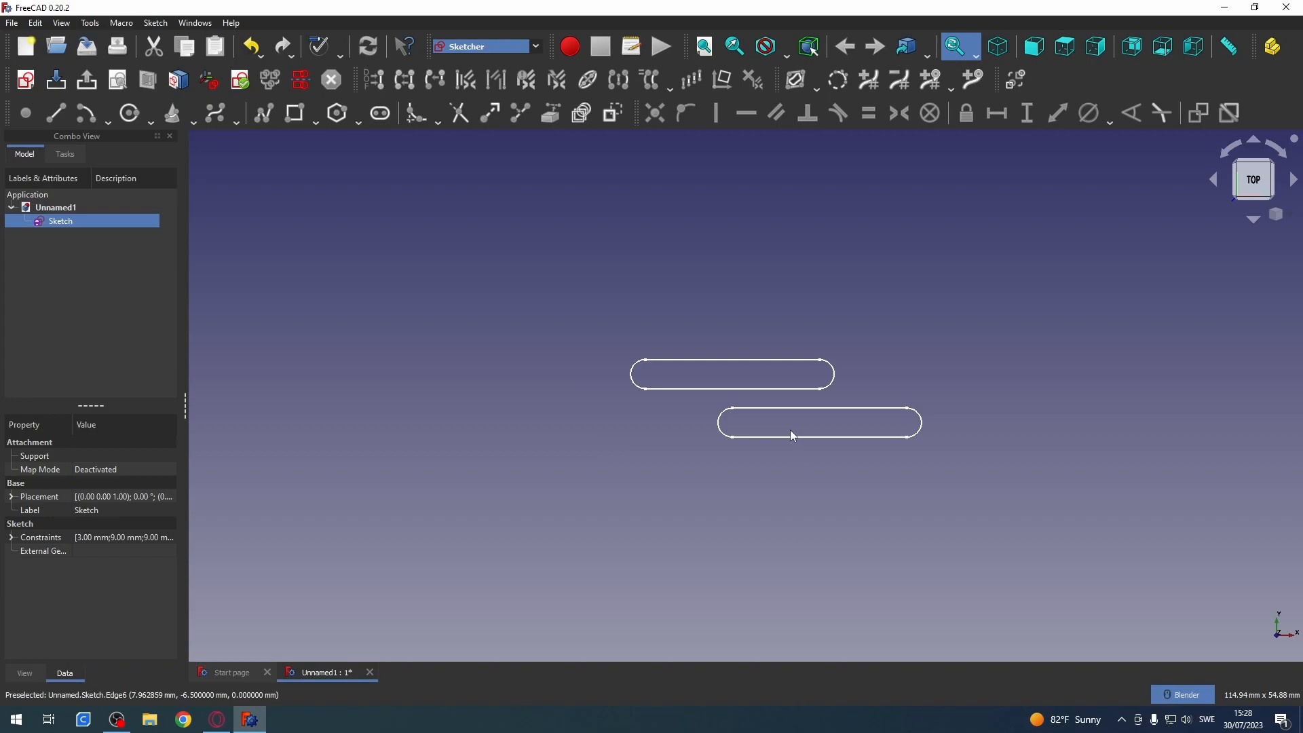
{"action": "scroll", "coordinate": [757, 401], "scroll_direction": "down", "scroll_amount": 3}
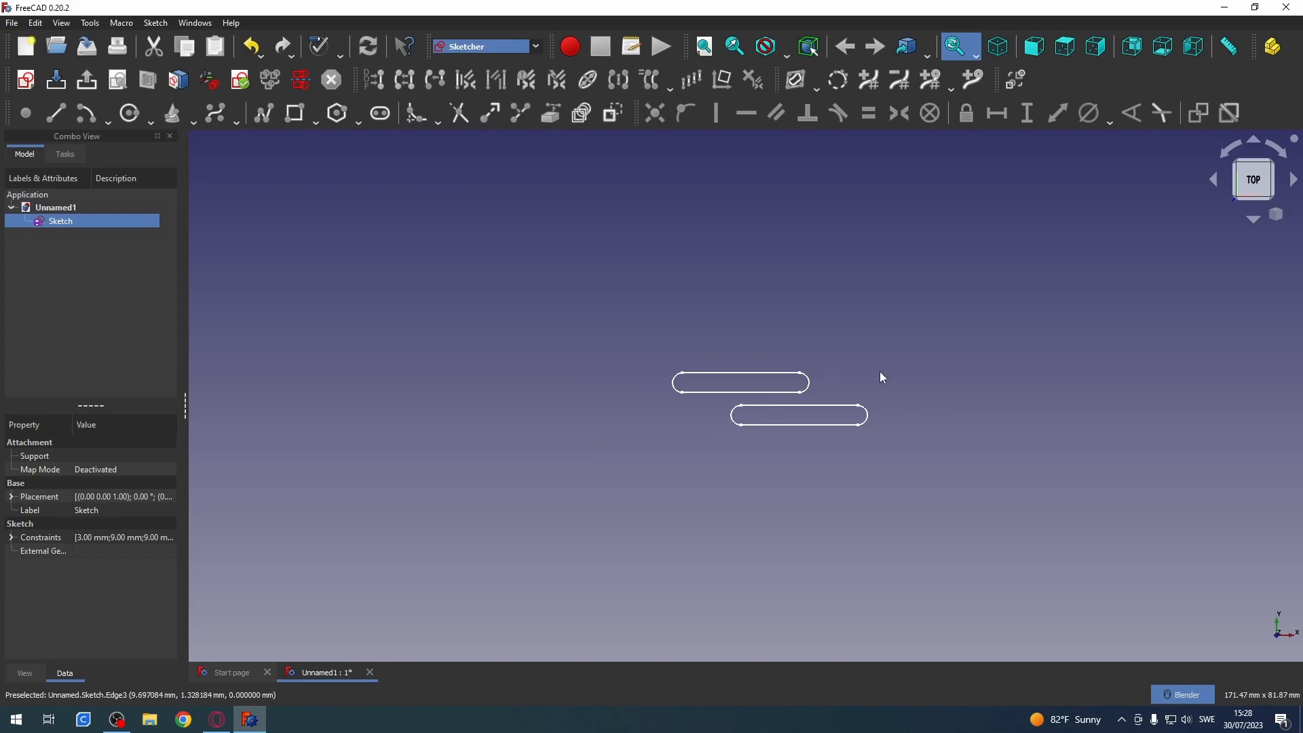
{"action": "mouse_move", "coordinate": [909, 343]}
{"action": "middle_mouse_down", "text": "shift"}
{"action": "mouse_move", "coordinate": [640, 317]}
{"action": "mouse_move", "coordinate": [655, 343]}
{"action": "middle_mouse_up", "text": "shift"}
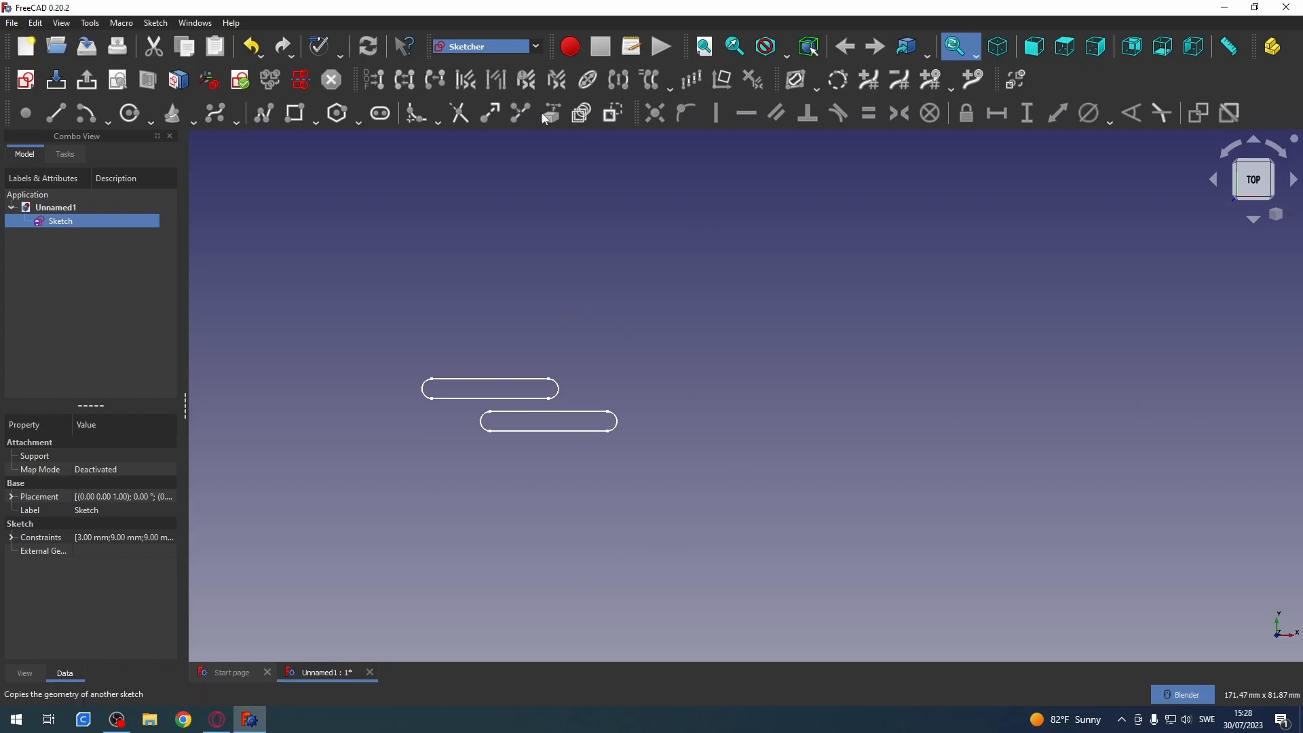
- Switch to the Draft workbench and hide its grid
{"action": "left_click", "coordinate": [489, 49]}
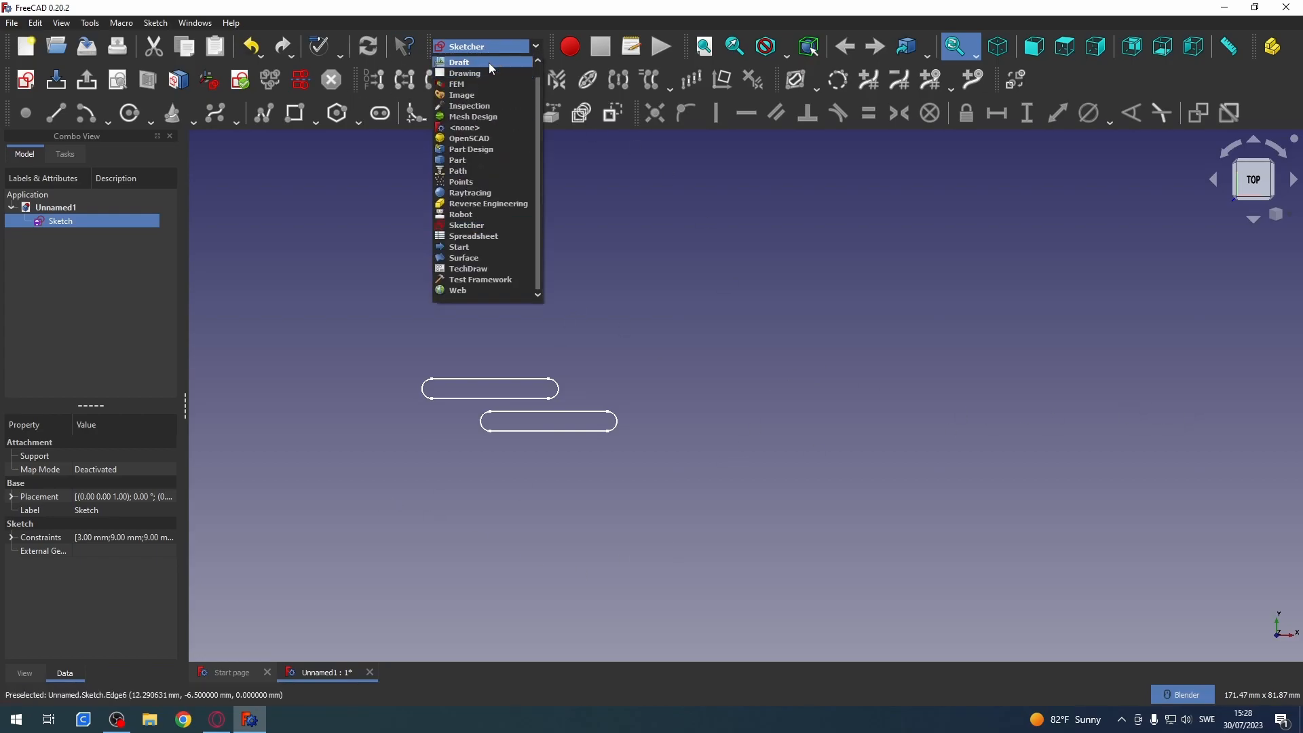
{"action": "left_click", "coordinate": [489, 63]}
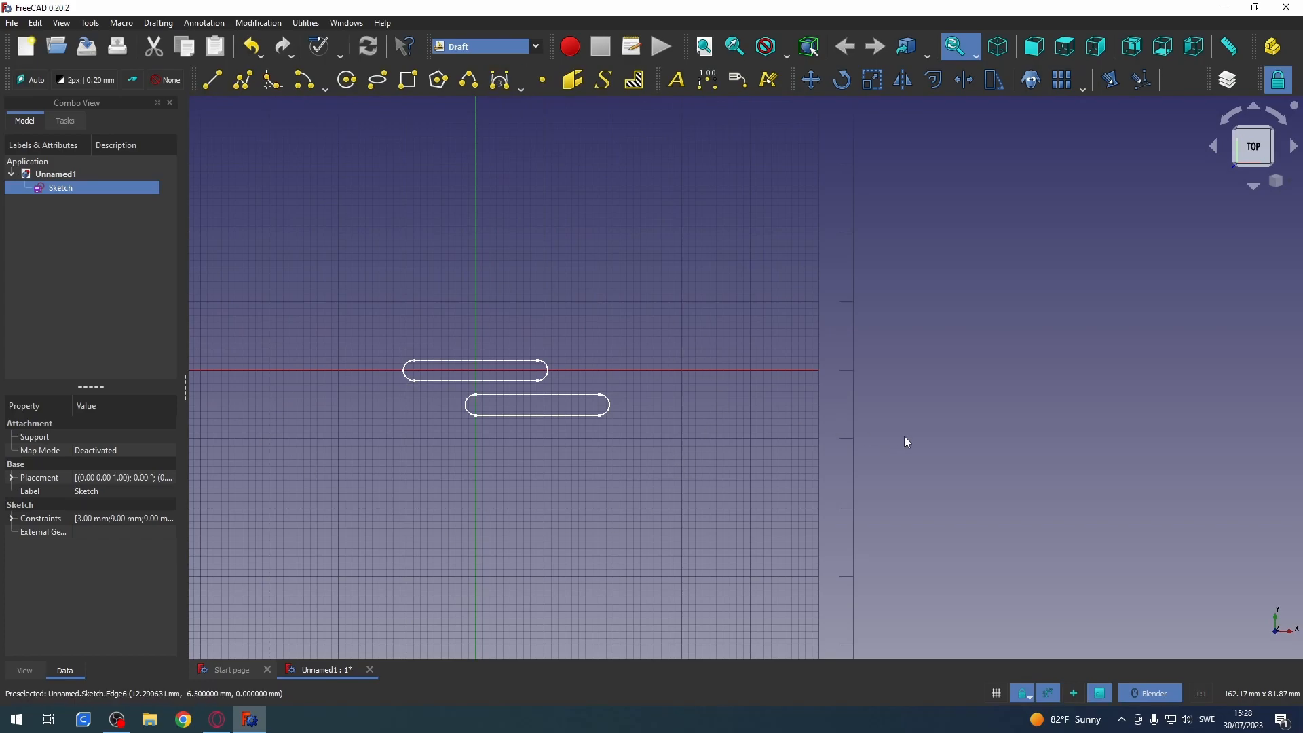
{"action": "left_click", "coordinate": [996, 693]}
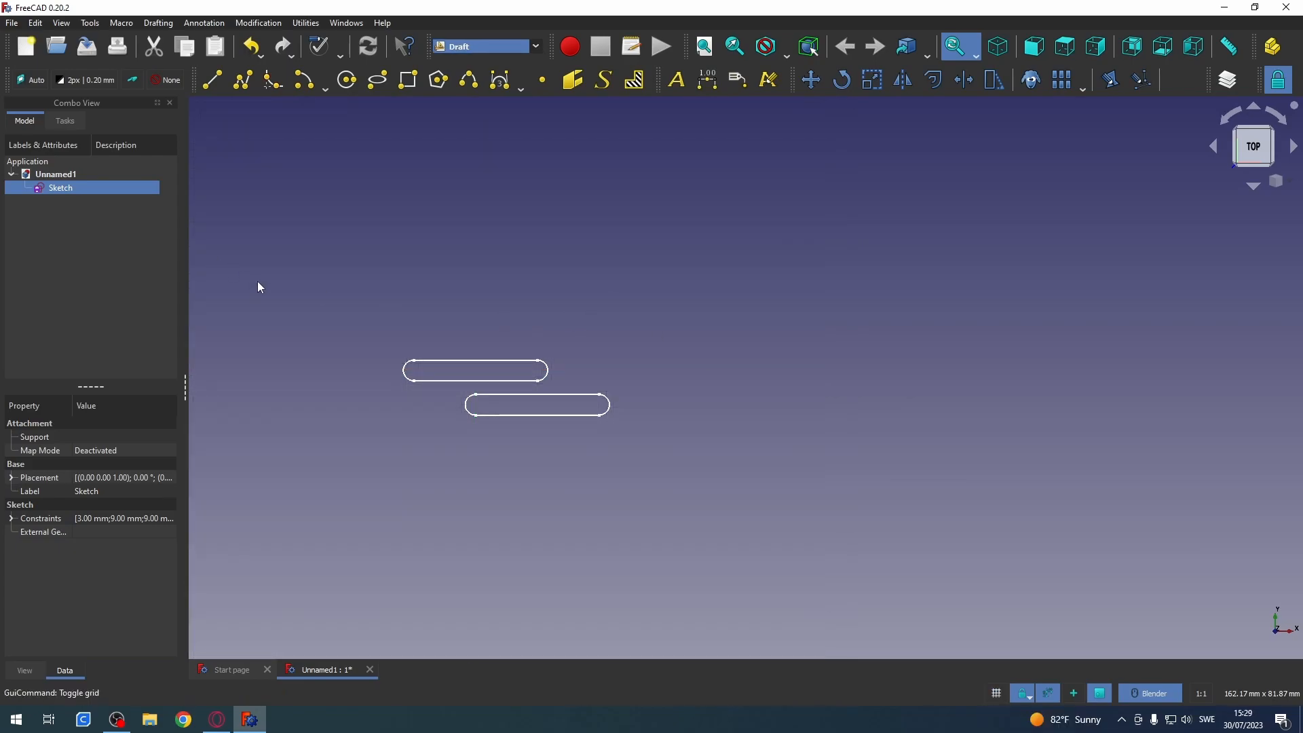
- Review and close the slot sketch, and create an orthogonal array of it with 2 elements in X, 1 in Y and 1 in Z
{"action": "double_click", "coordinate": [71, 189]}
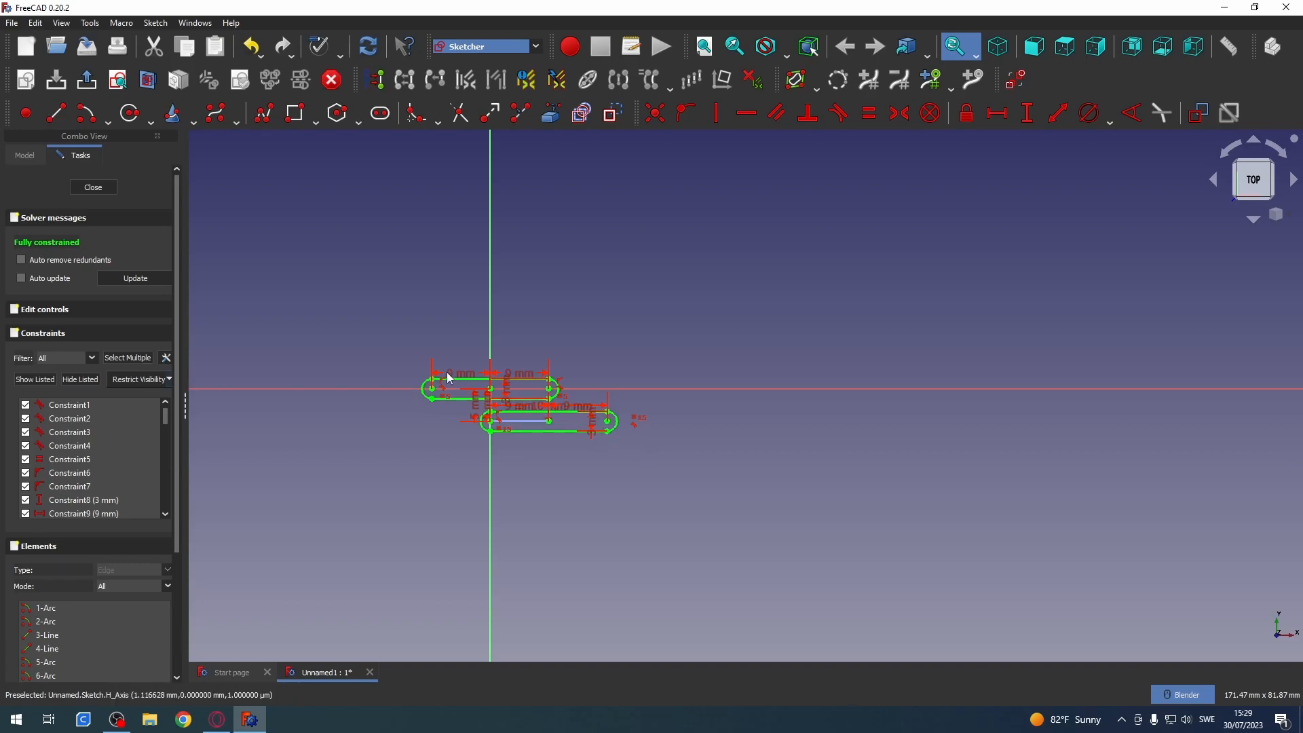
{"action": "left_click", "coordinate": [97, 188]}
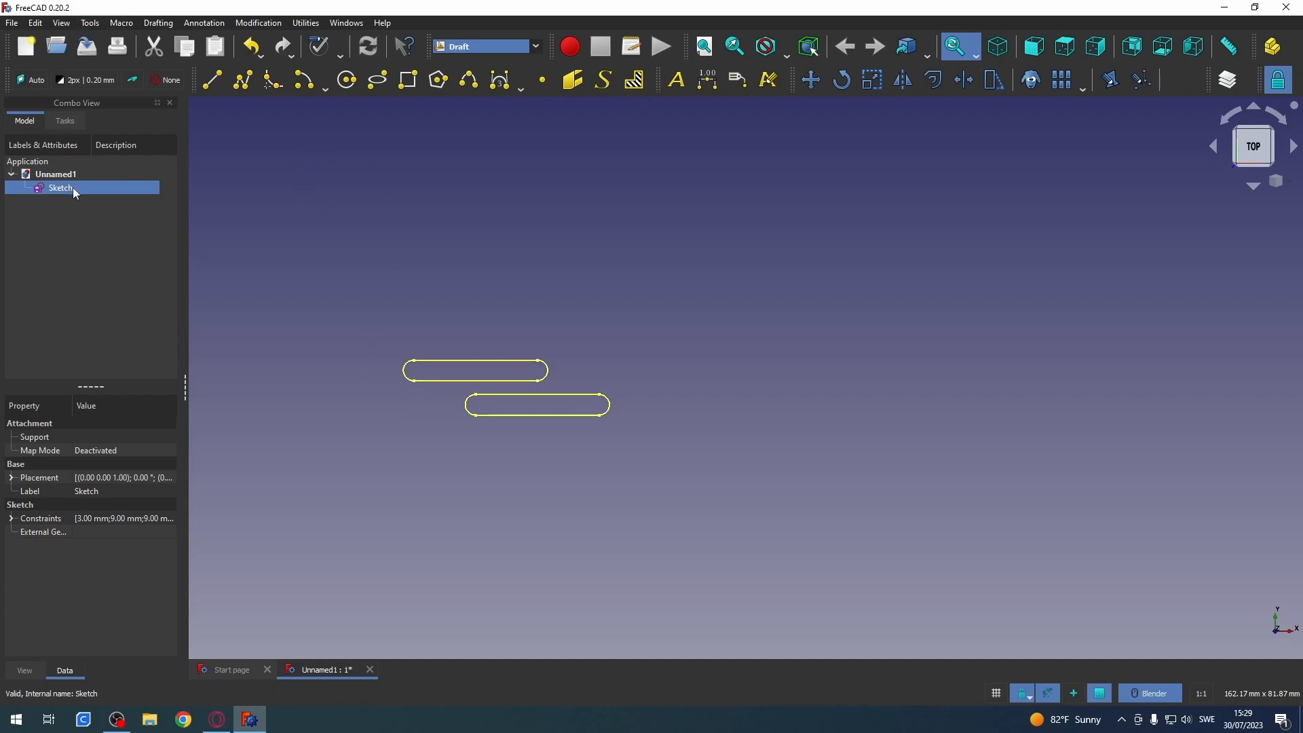
{"action": "left_click", "coordinate": [242, 24]}
{"action": "mouse_move", "coordinate": [297, 170]}
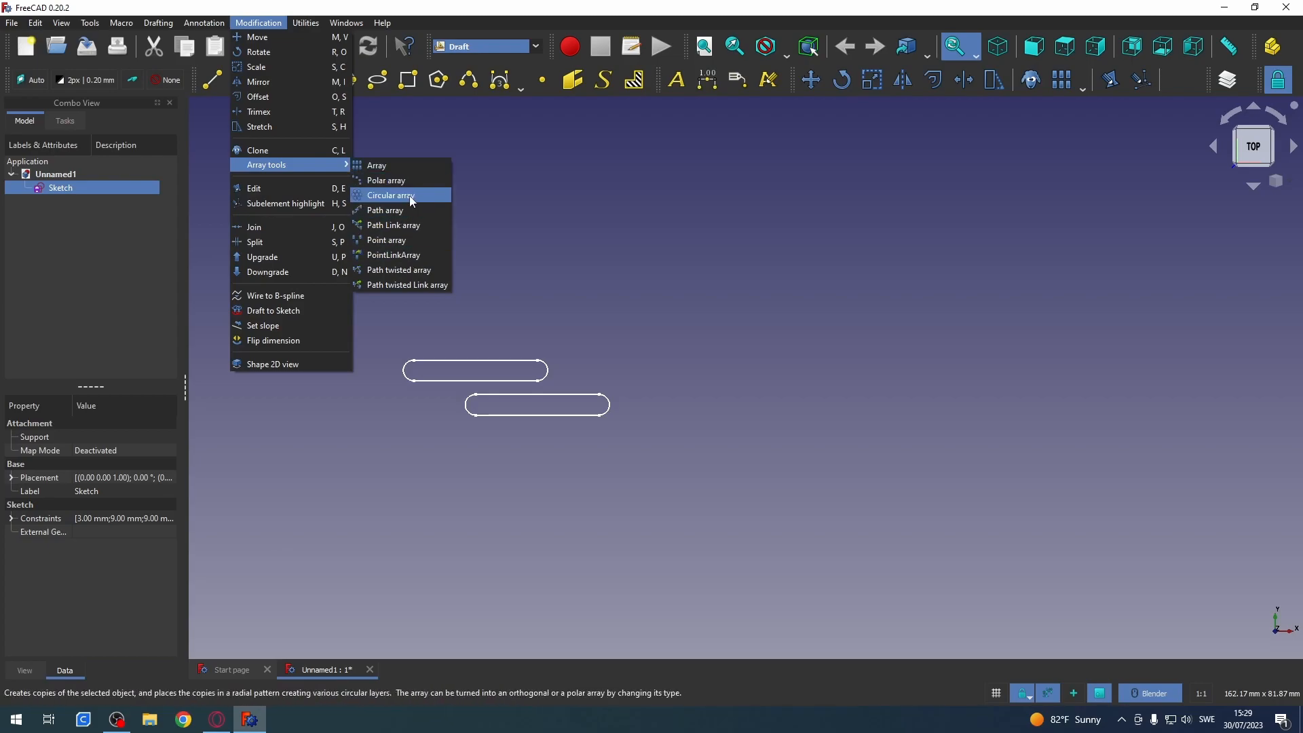
{"action": "left_click", "coordinate": [379, 171]}
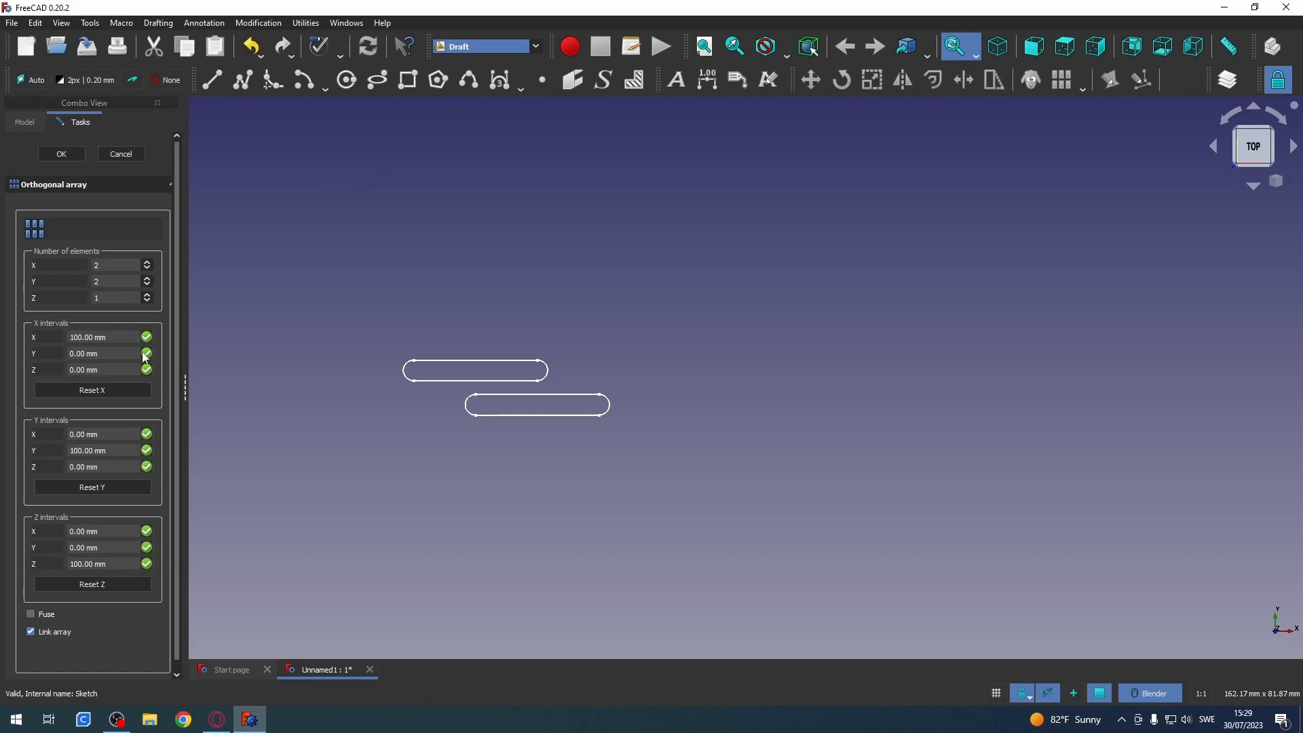
{"action": "left_click_drag", "start_coordinate": [121, 282], "coordinate": [27, 272]}
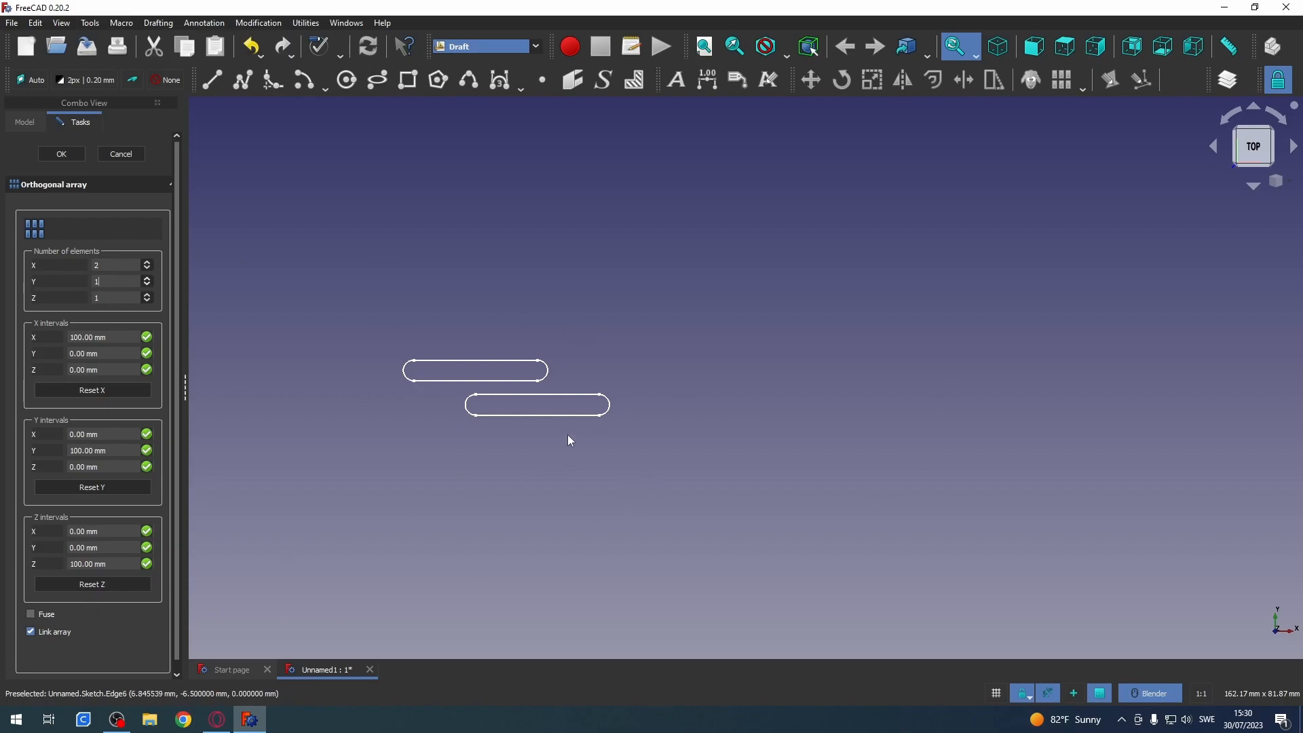
{"action": "left_click", "coordinate": [65, 156]}
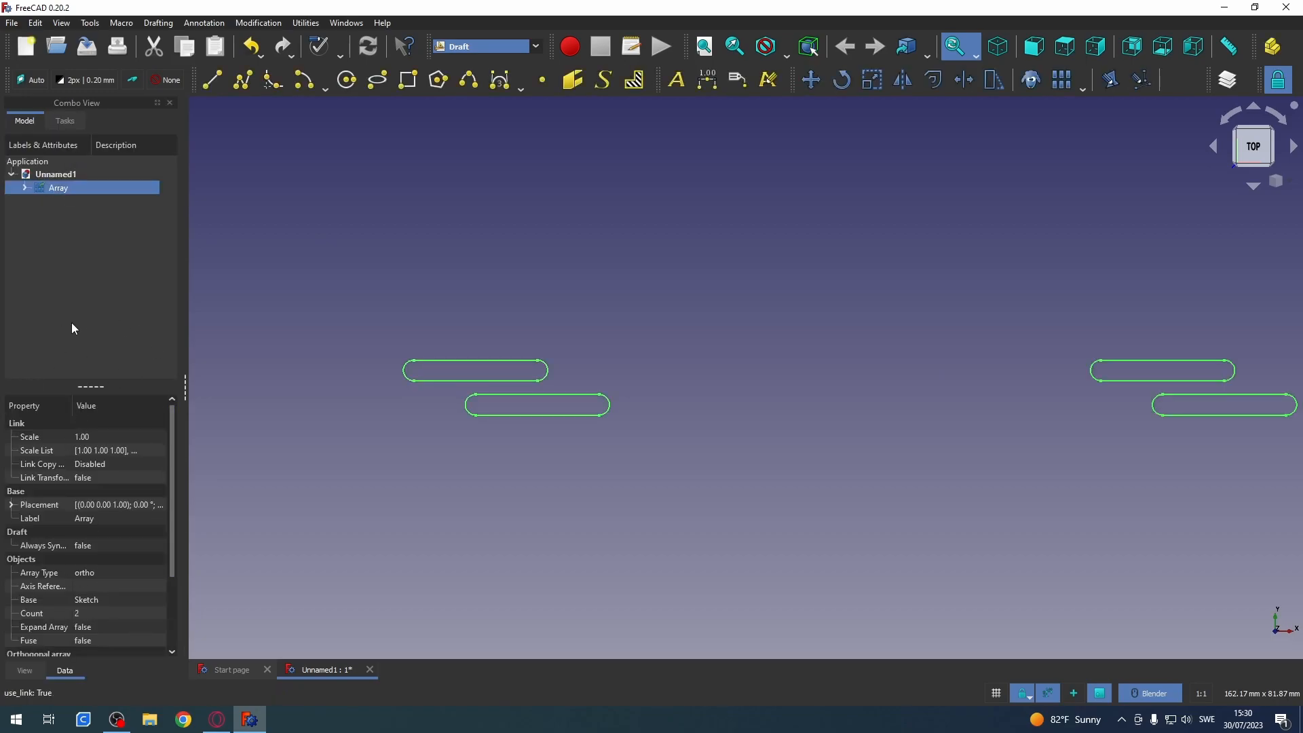
- Examine the array's contents and its orthogonal array properties, including the individual components of the X interval
{"action": "left_click", "coordinate": [25, 188]}
{"action": "left_click", "coordinate": [24, 188]}
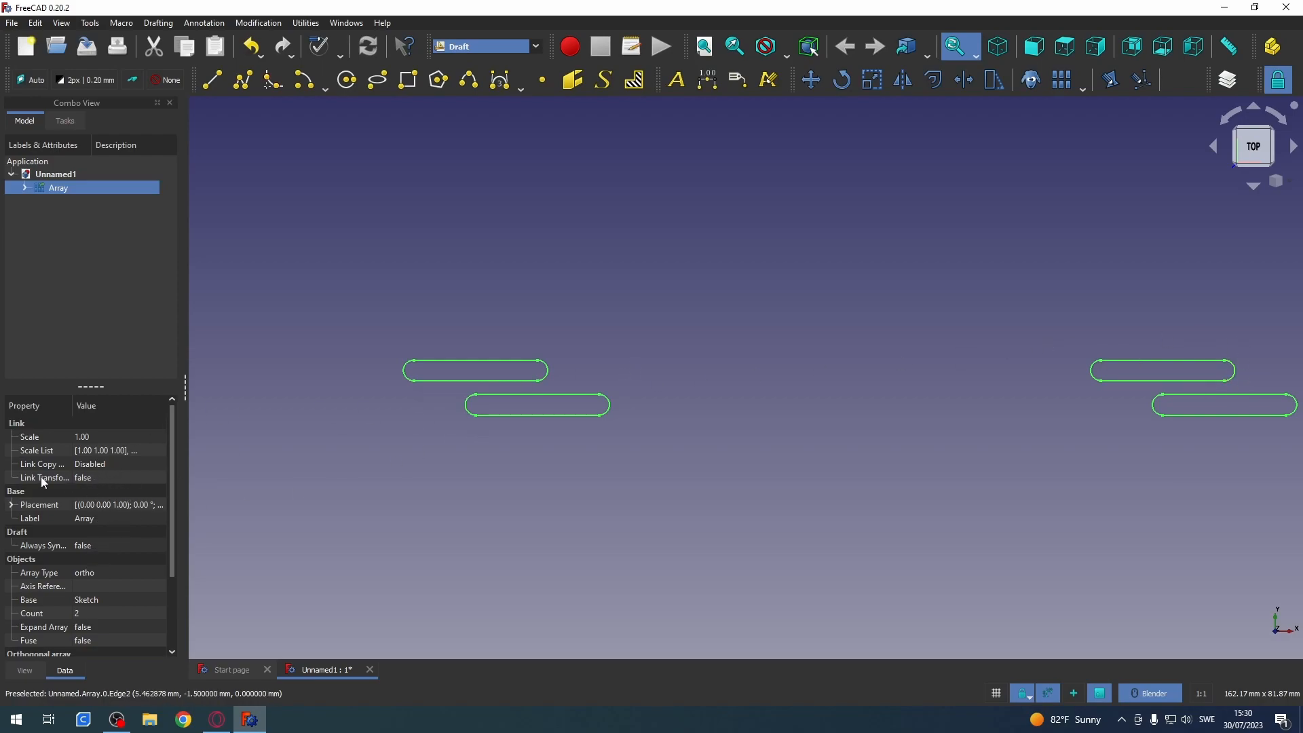
{"action": "scroll", "coordinate": [42, 477], "scroll_direction": "down", "scroll_amount": 2}
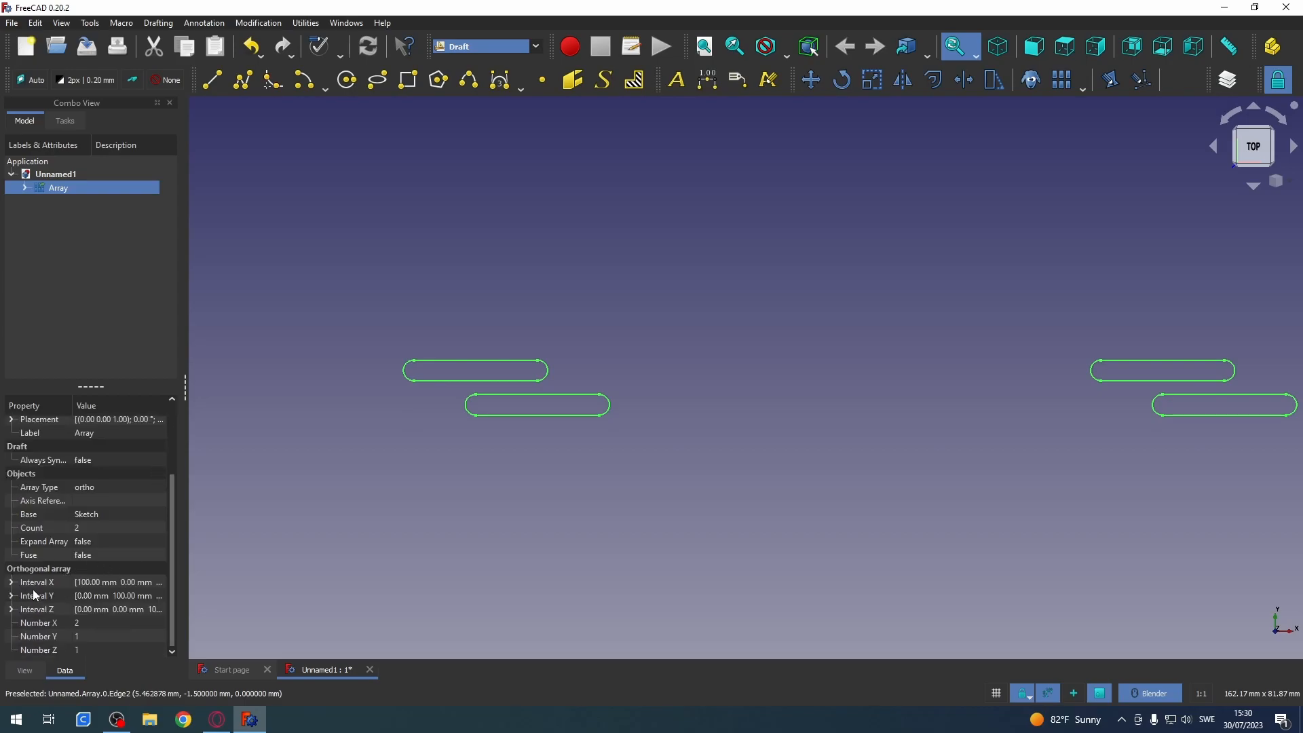
{"action": "scroll", "coordinate": [113, 593], "scroll_direction": "up", "scroll_amount": 2}
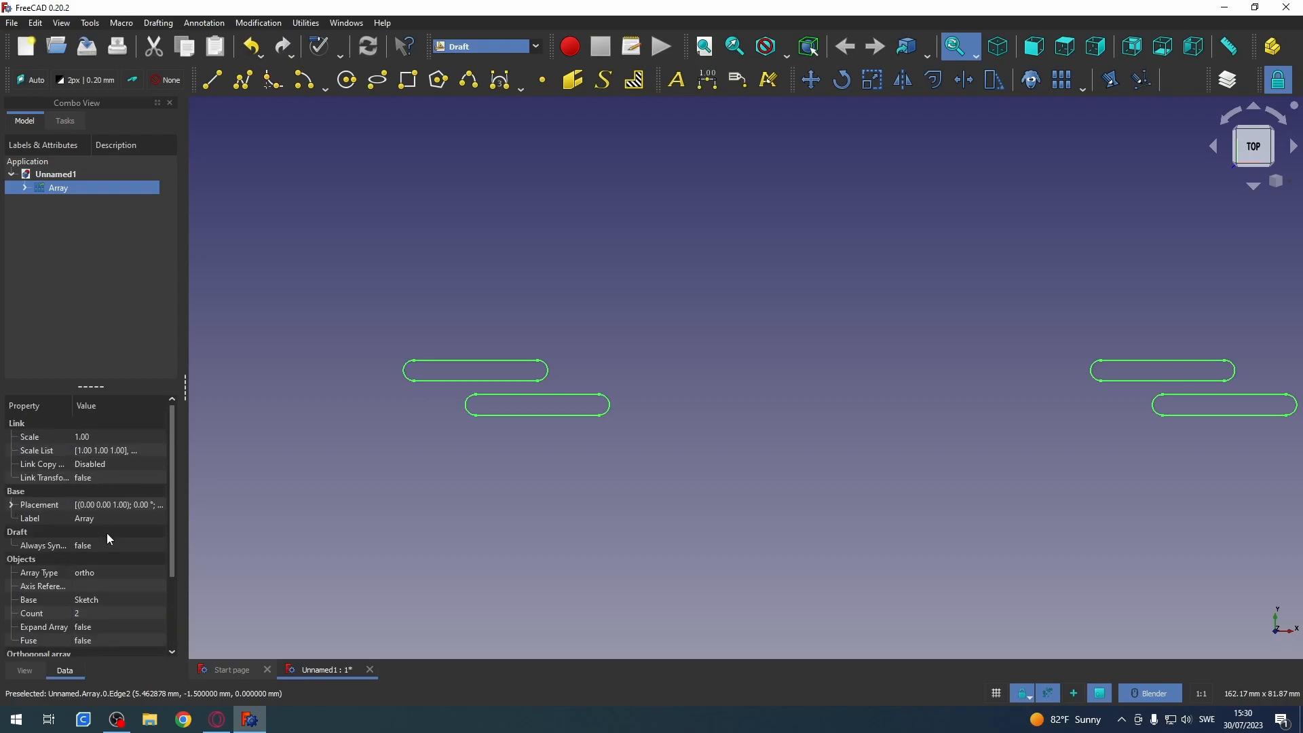
{"action": "scroll", "coordinate": [112, 564], "scroll_direction": "down", "scroll_amount": 1}
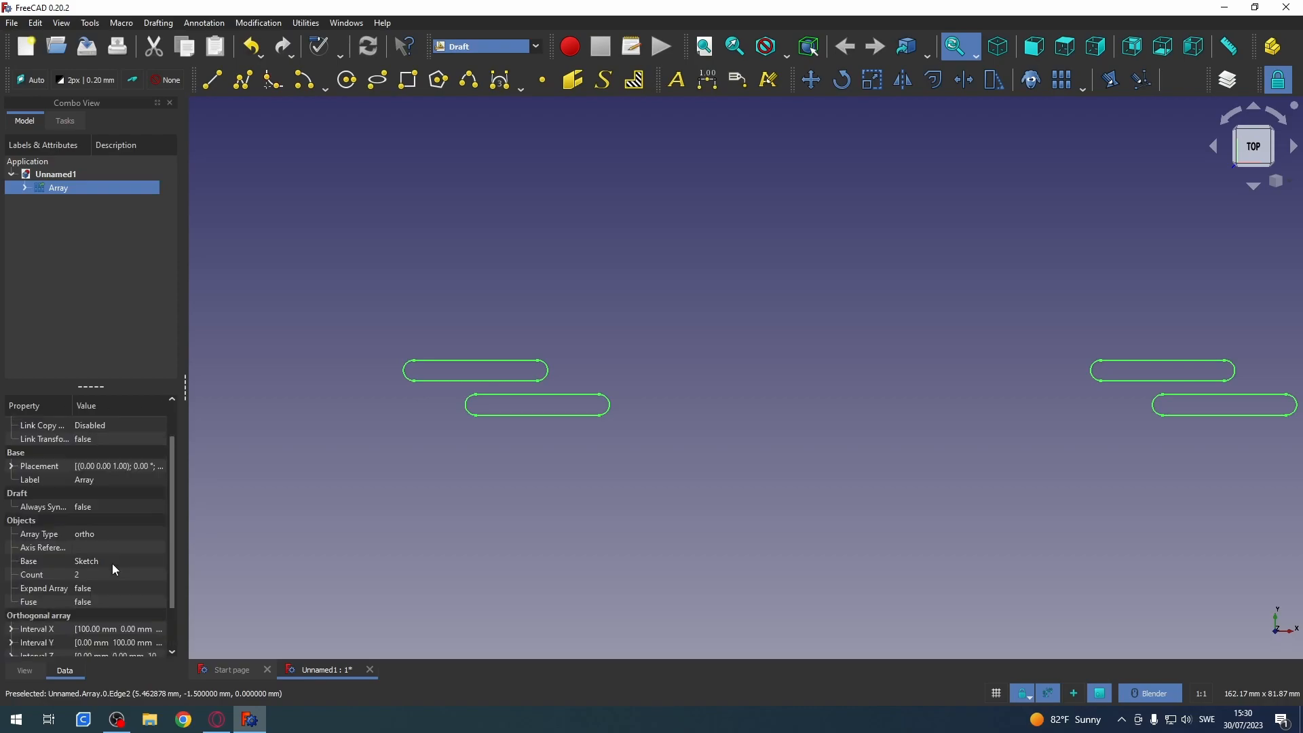
{"action": "scroll", "coordinate": [87, 554], "scroll_direction": "down", "scroll_amount": 1}
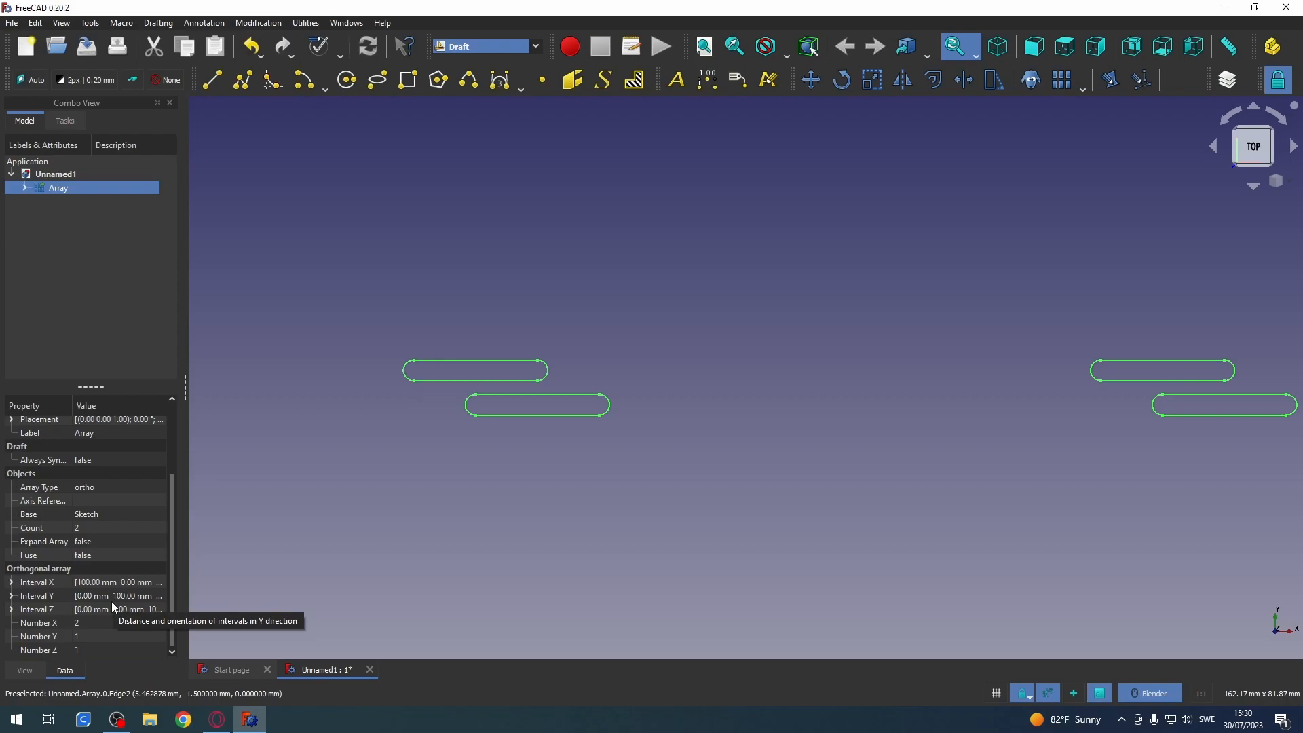
{"action": "left_click", "coordinate": [11, 582]}
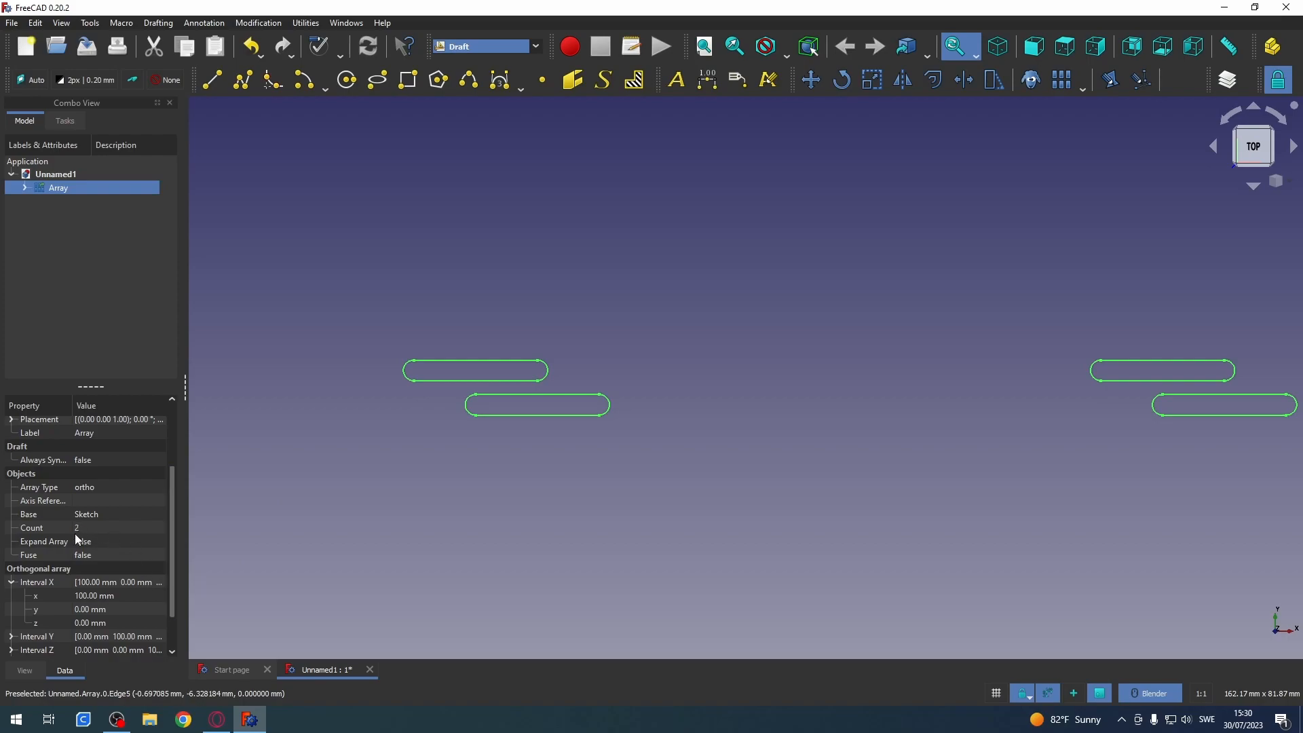
{"action": "scroll", "coordinate": [119, 530], "scroll_direction": "down", "scroll_amount": 1}
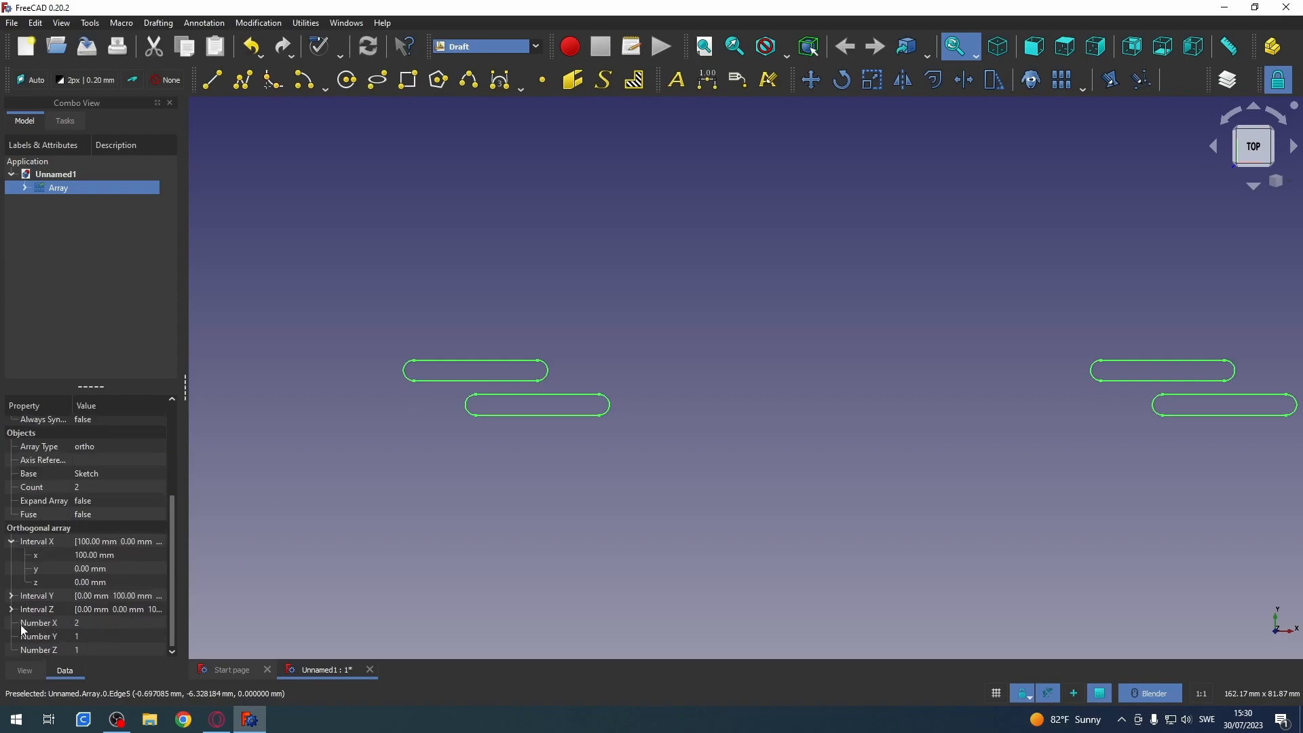
- Try an X interval of 9 mm and of 18 mm for the slot array
{"action": "left_click", "coordinate": [91, 556]}
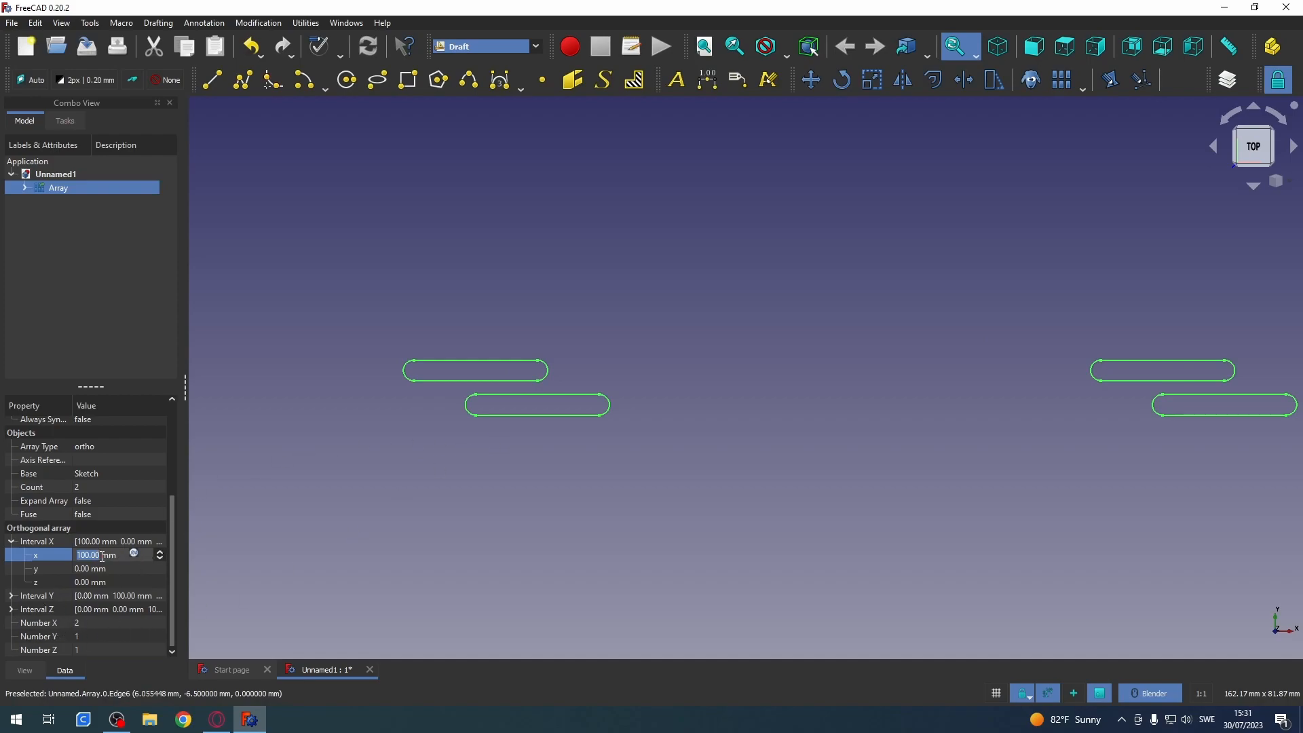
{"action": "type", "text": "9"}
{"action": "key", "text": "Return"}
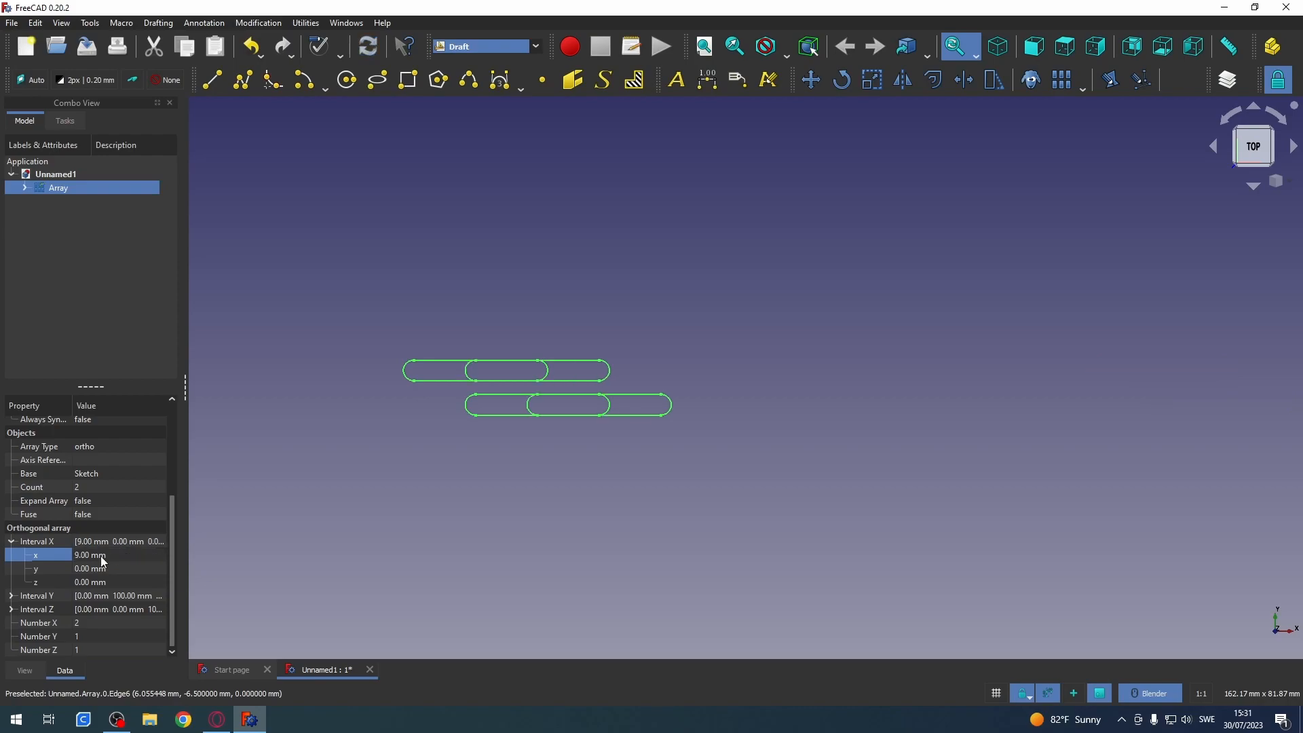
{"action": "left_click", "coordinate": [99, 557]}
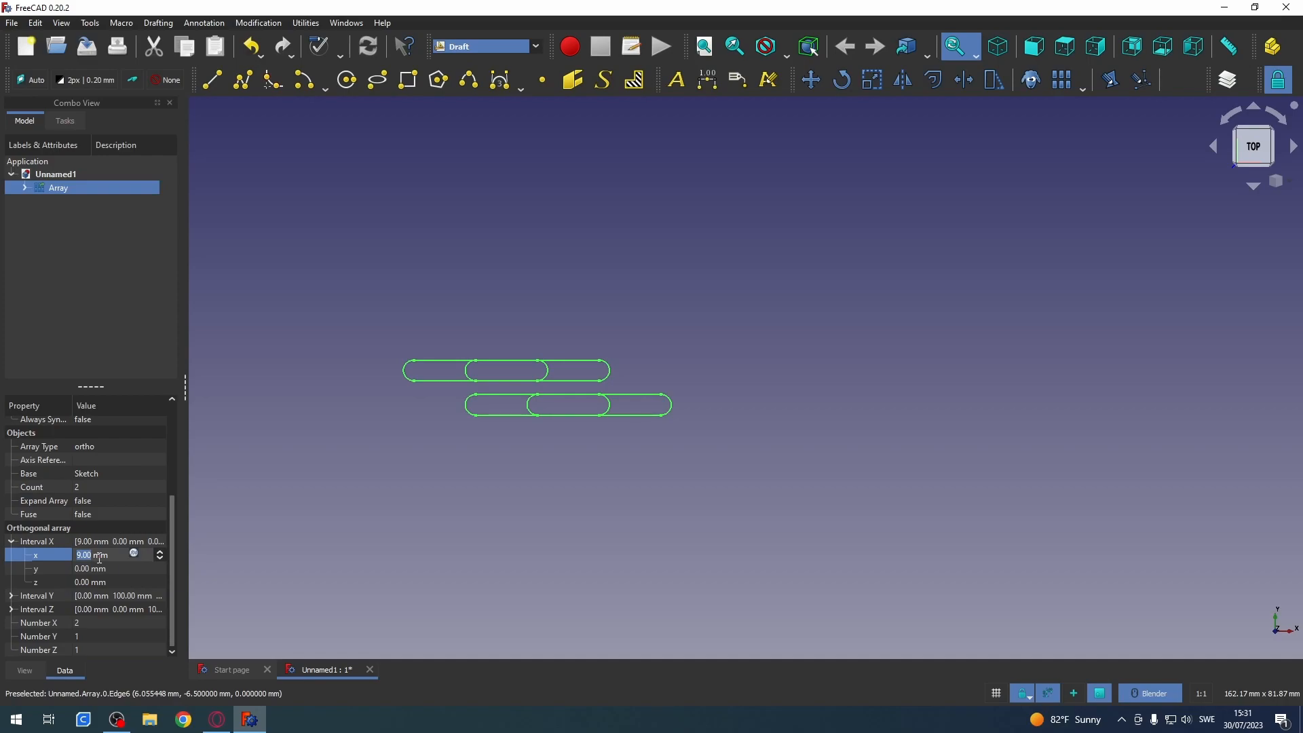
{"action": "type", "text": "18"}
{"action": "key", "text": "Return"}
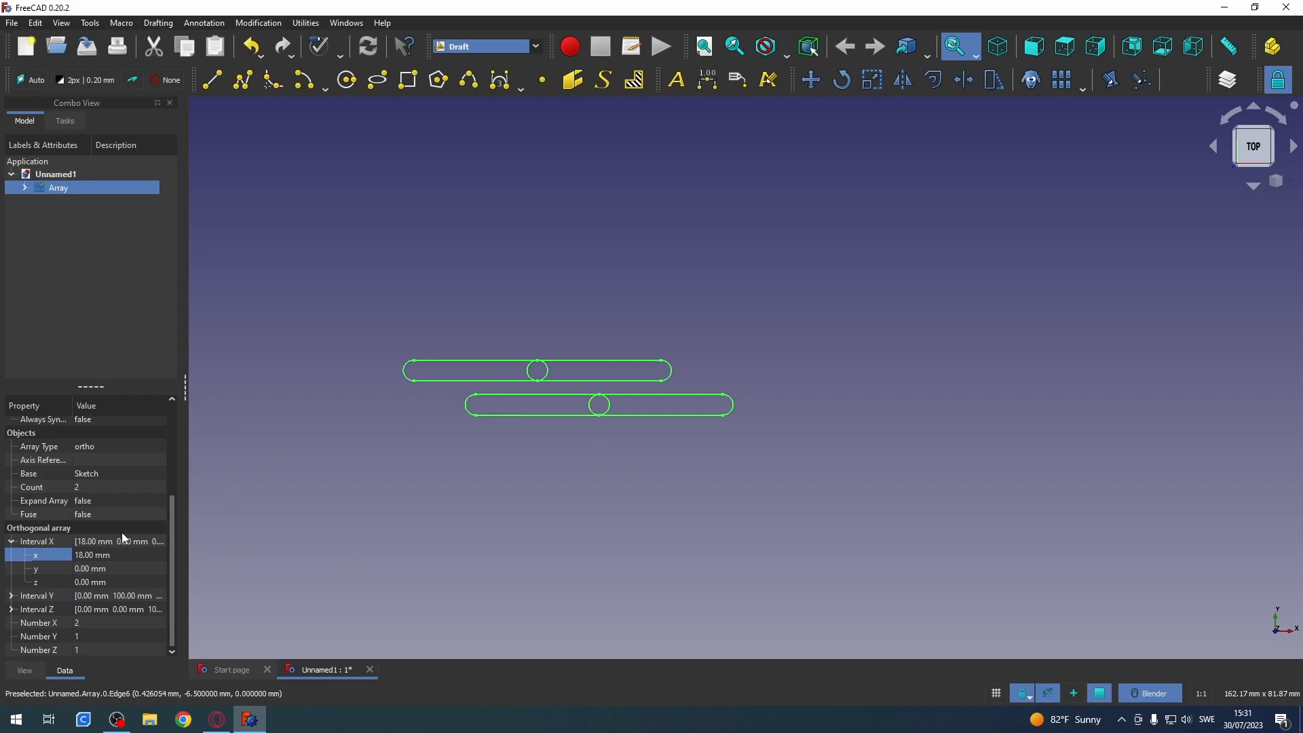
- Try wider X spacings of 22 mm and 24 mm between the array's slot copies
{"action": "left_click", "coordinate": [106, 556]}
{"action": "type", "text": "22"}
{"action": "key", "text": "Return"}
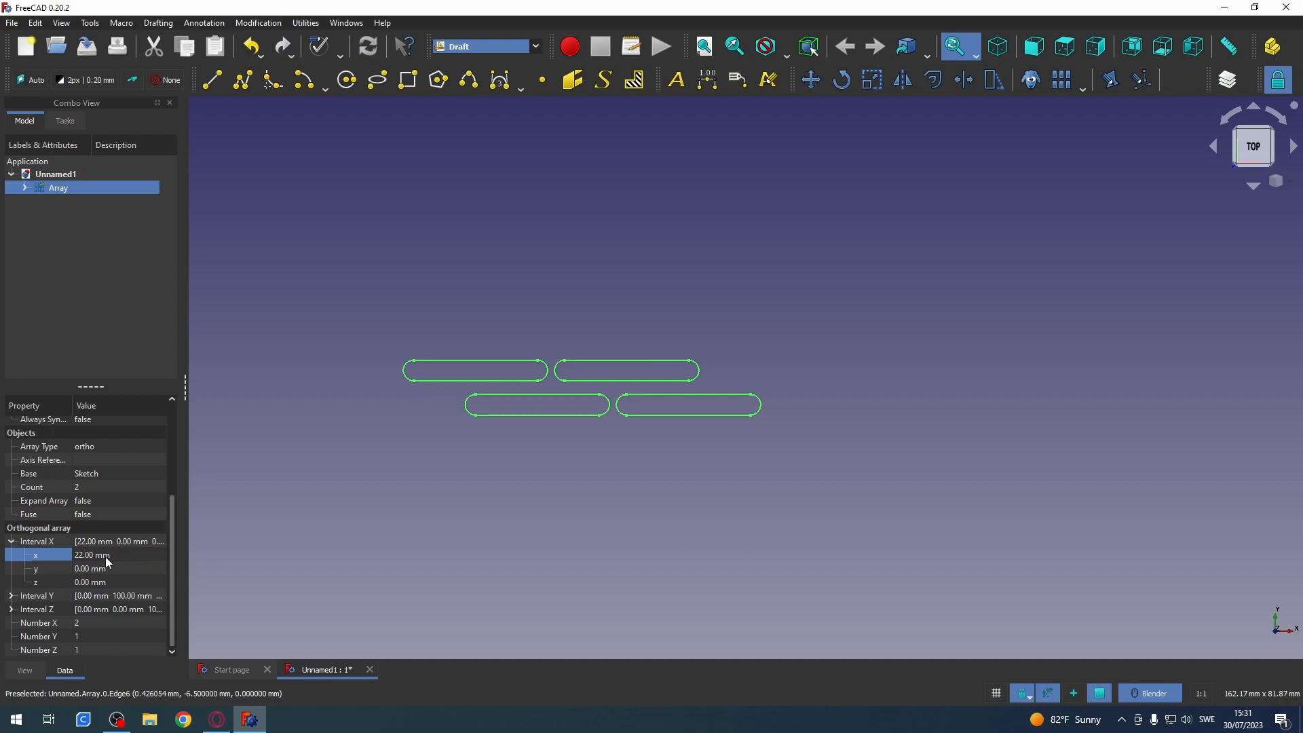
{"action": "left_click", "coordinate": [106, 557]}
{"action": "type", "text": "24"}
{"action": "key", "text": "Return"}
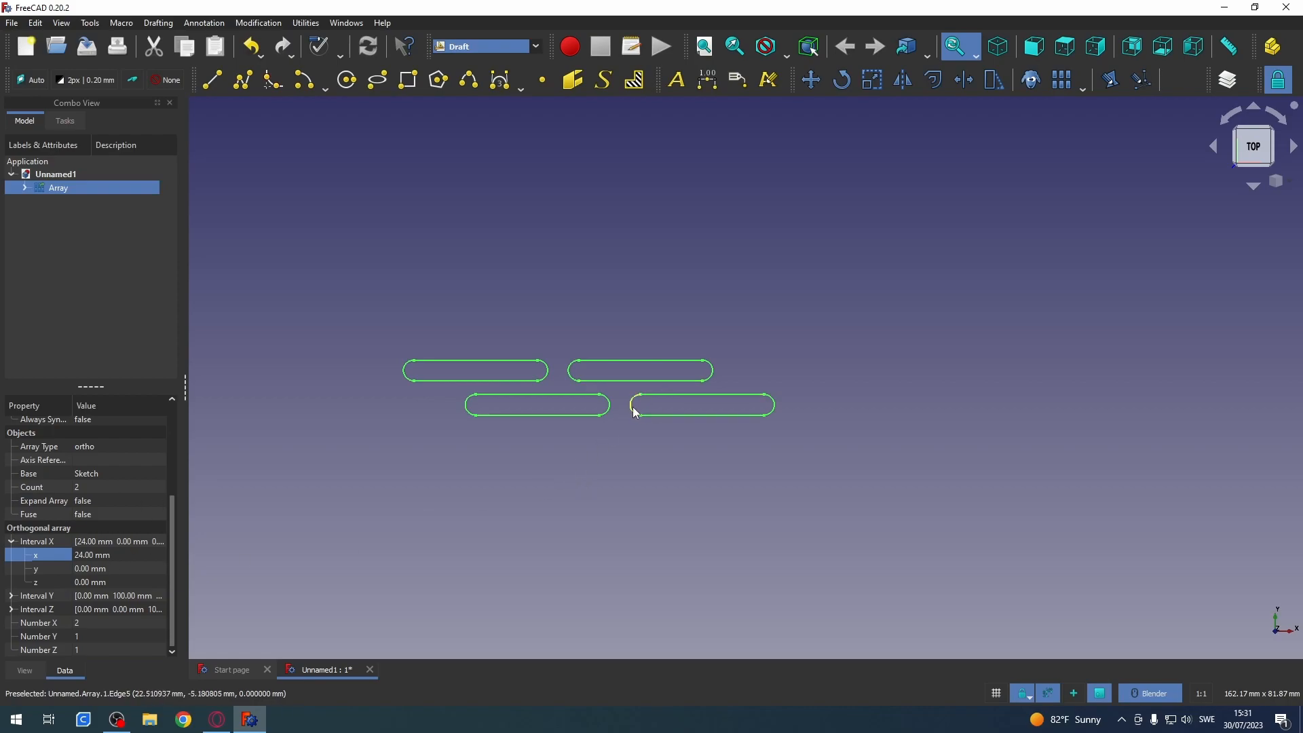
- Set the array's X interval to 23 mm and its number of elements in X to 6
{"action": "left_click", "coordinate": [92, 555]}
{"action": "type", "text": "23"}
{"action": "key", "text": "Return"}
{"action": "left_click", "coordinate": [88, 622]}
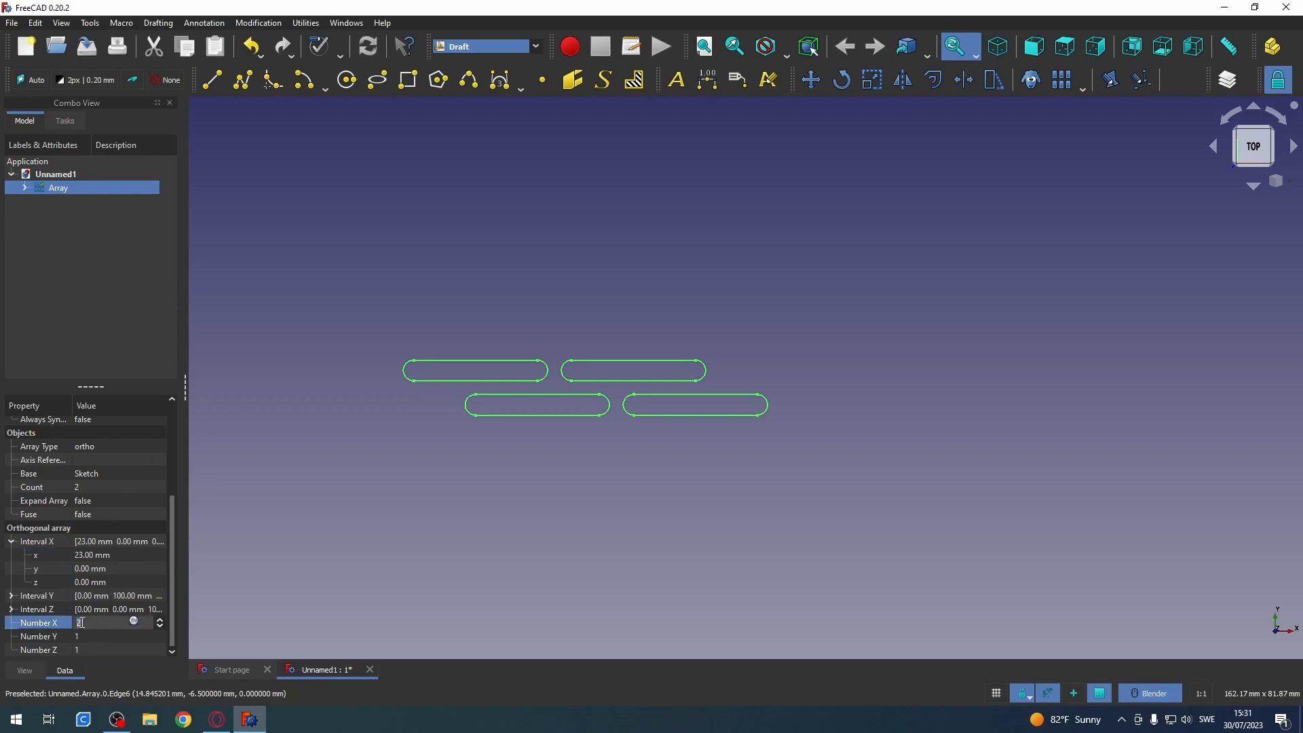
{"action": "left_click", "coordinate": [160, 621]}
{"action": "left_click", "coordinate": [160, 621]}
- Set the array's number of elements in Y to 2 and bring both rows of slots into view
{"action": "left_click", "coordinate": [95, 635]}
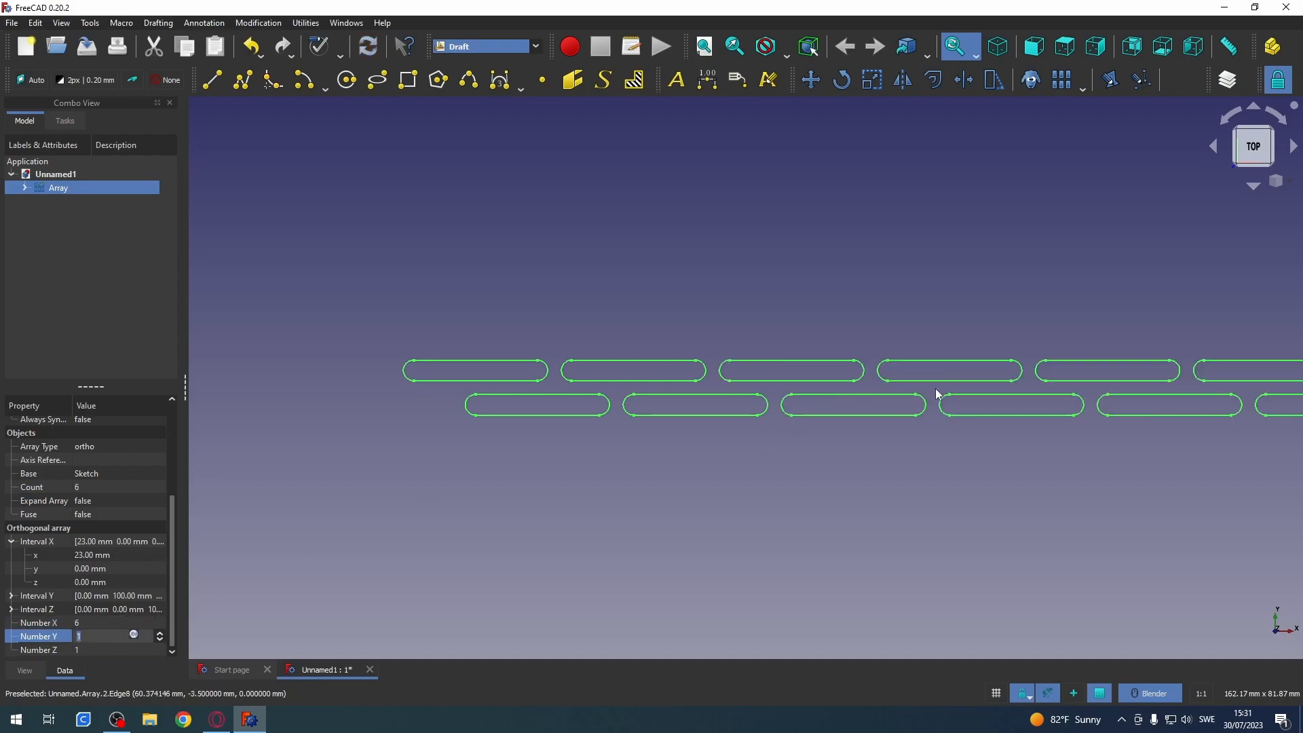
{"action": "scroll", "coordinate": [971, 376], "scroll_direction": "down", "scroll_amount": 3}
{"action": "middle_click_drag", "start_coordinate": [1082, 380], "coordinate": [859, 342], "text": "shift"}
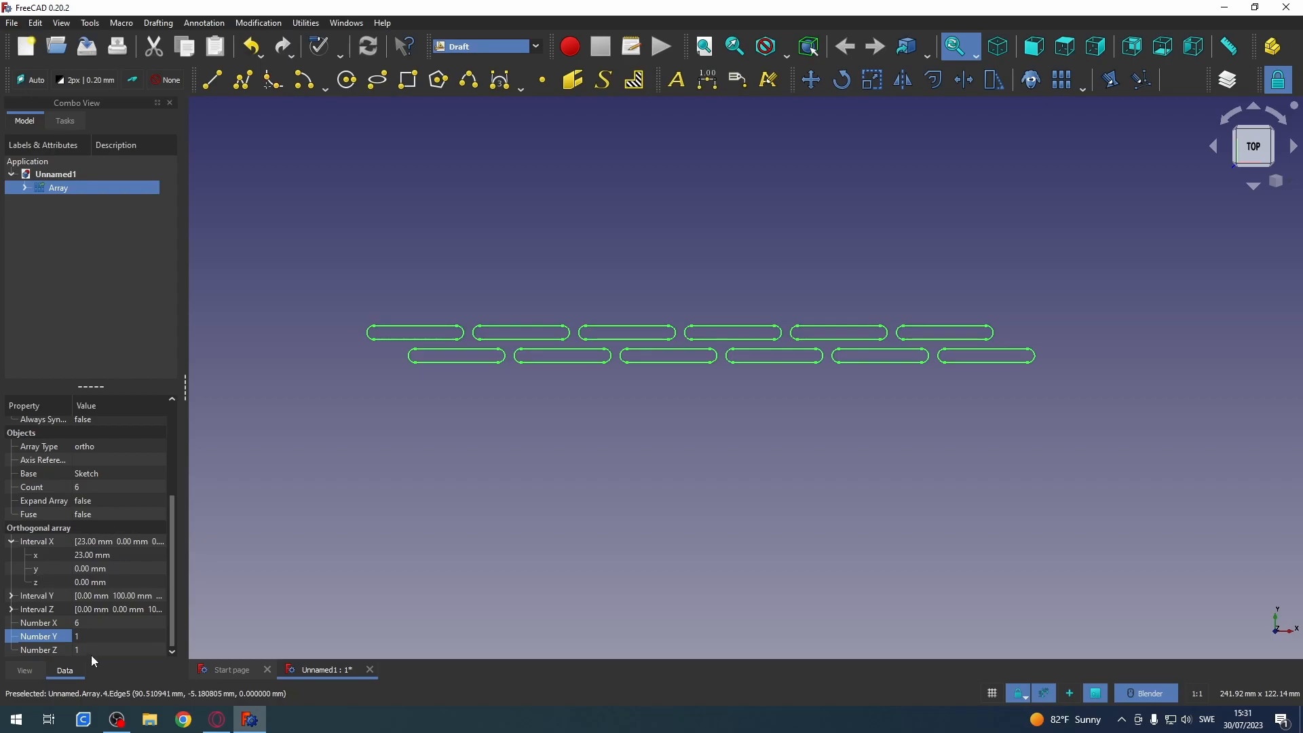
{"action": "left_click", "coordinate": [90, 636]}
{"action": "type", "text": "2"}
{"action": "key", "text": "Return"}
{"action": "middle_click_drag", "start_coordinate": [747, 522], "coordinate": [771, 415], "text": "shift"}
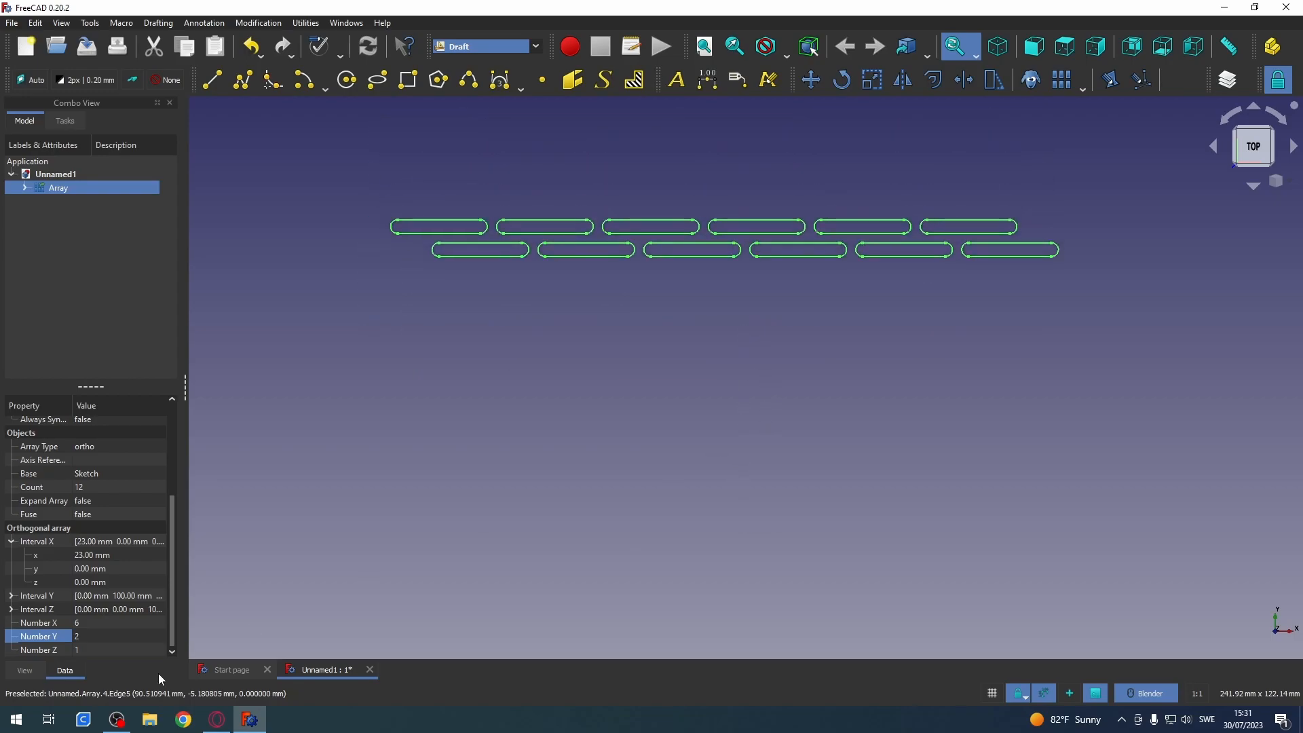
{"action": "left_click", "coordinate": [109, 623]}
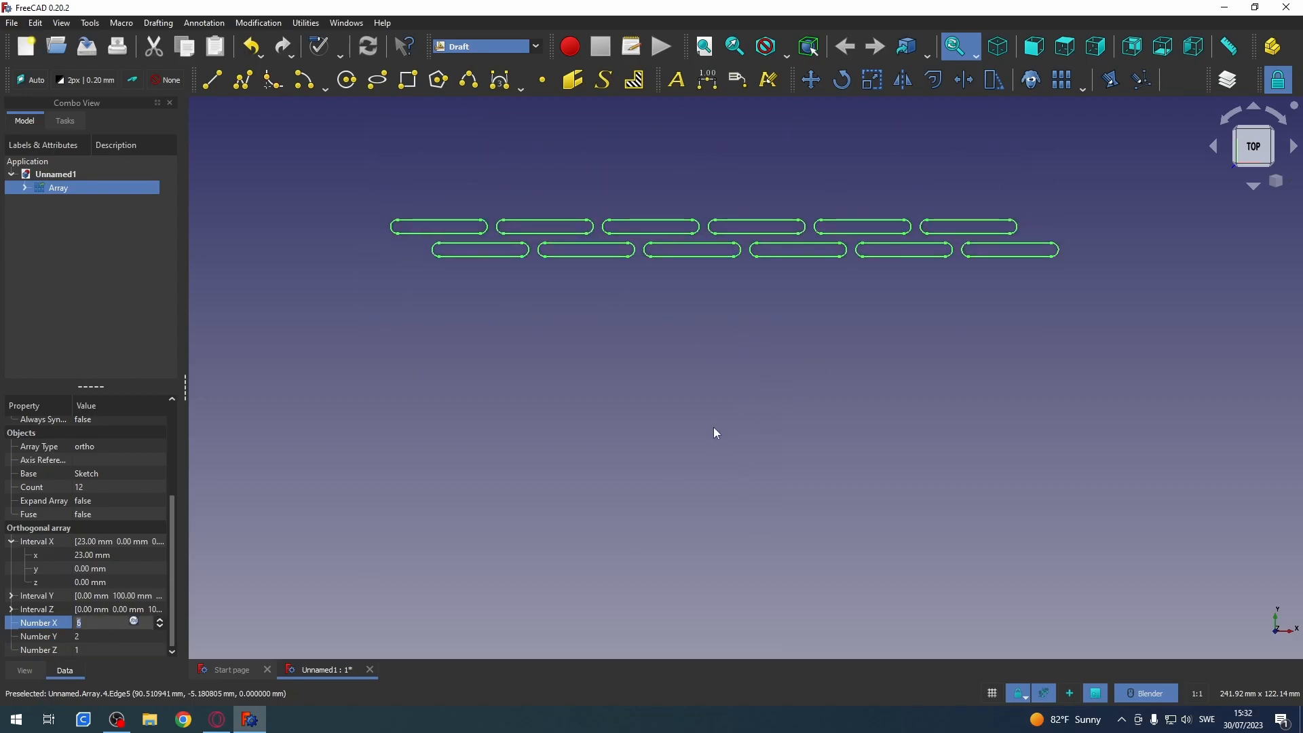
{"action": "left_click", "coordinate": [685, 430]}
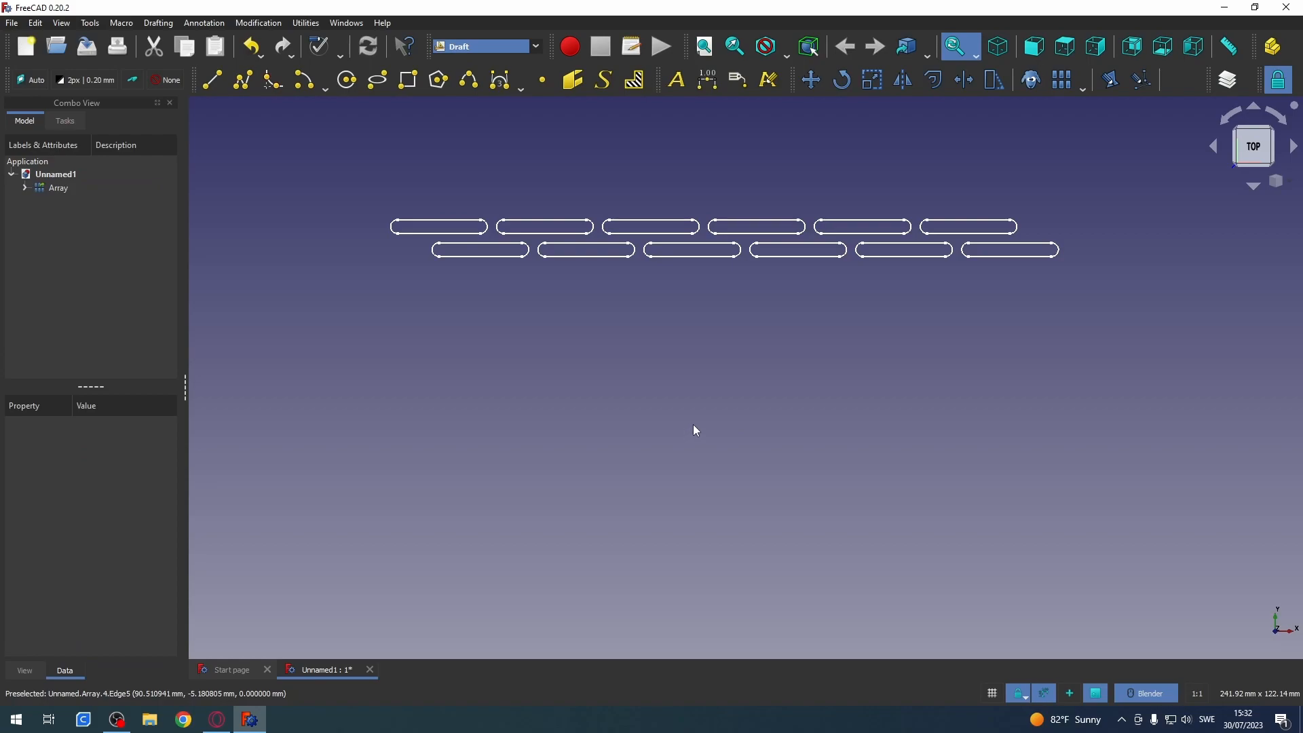
{"action": "middle_click_drag", "start_coordinate": [774, 344], "coordinate": [759, 417], "text": "shift"}
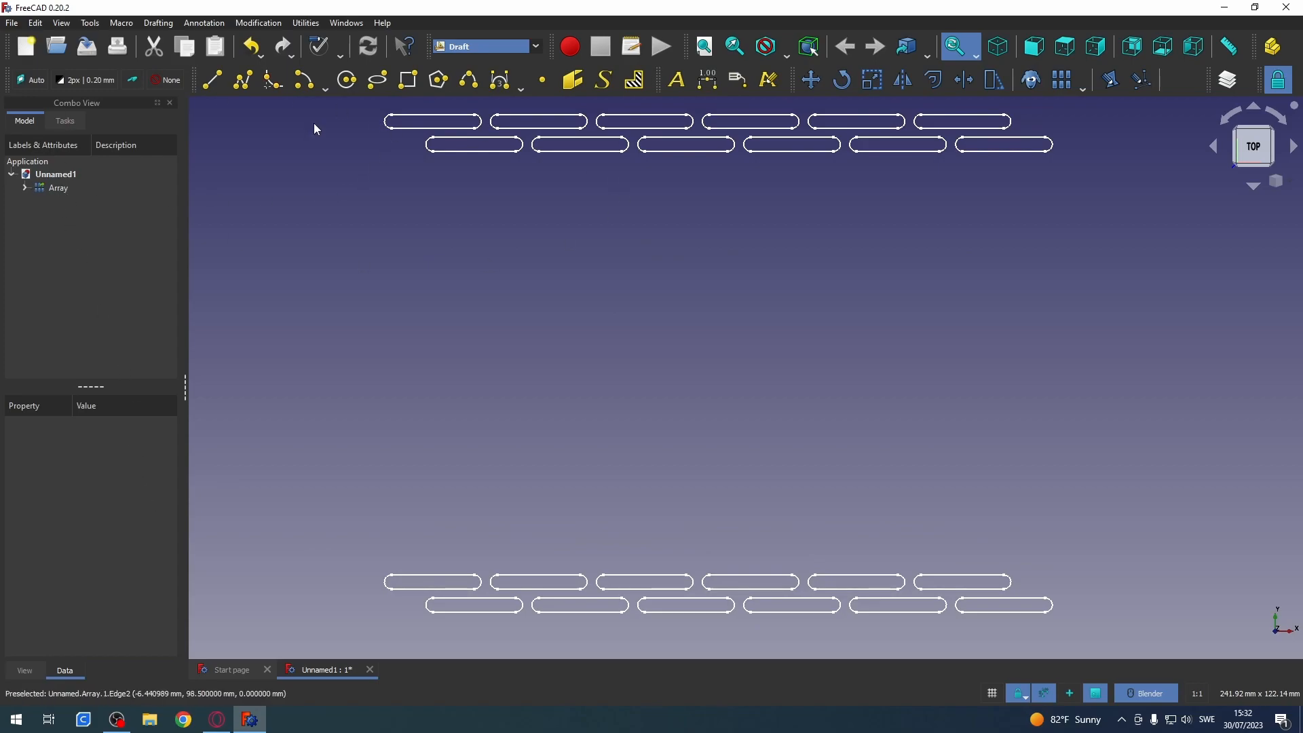
- Try an interval of 65 mm along Y between the slot array's rows
{"action": "left_click", "coordinate": [58, 187]}
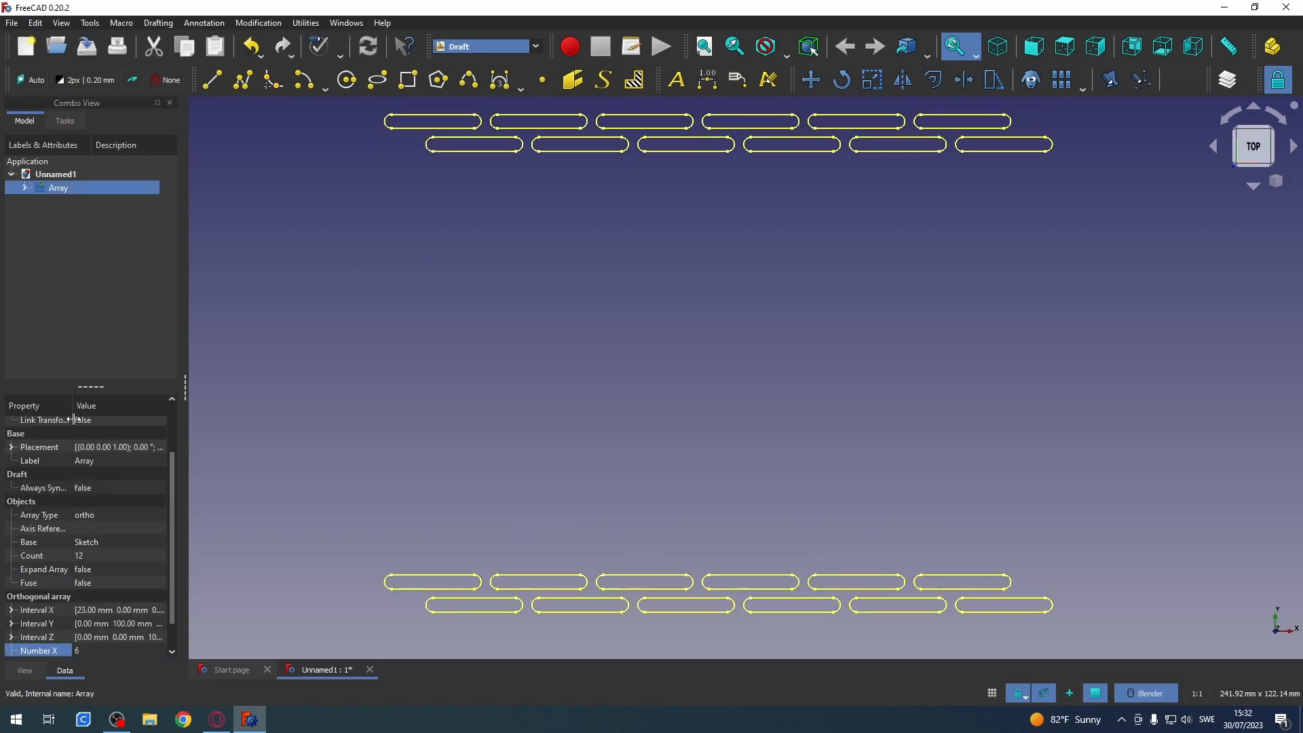
{"action": "scroll", "coordinate": [123, 585], "scroll_direction": "down", "scroll_amount": 1}
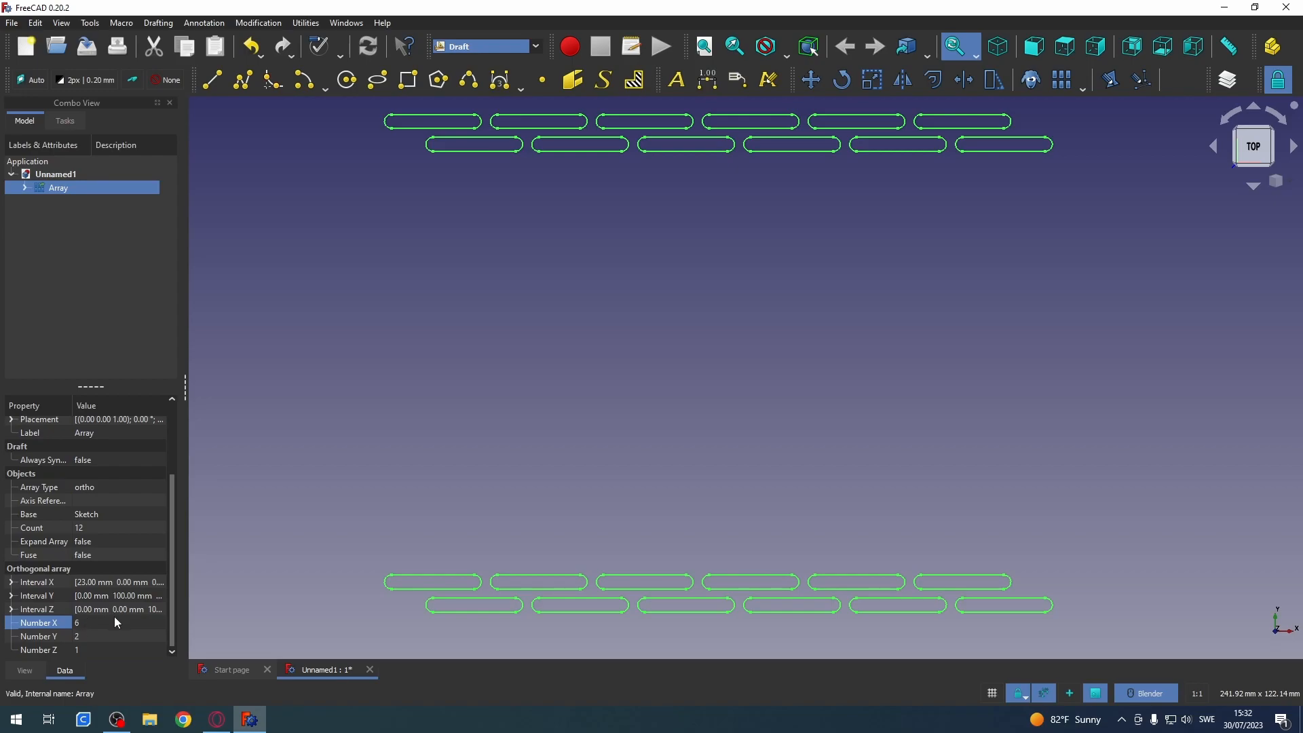
{"action": "left_click", "coordinate": [12, 596]}
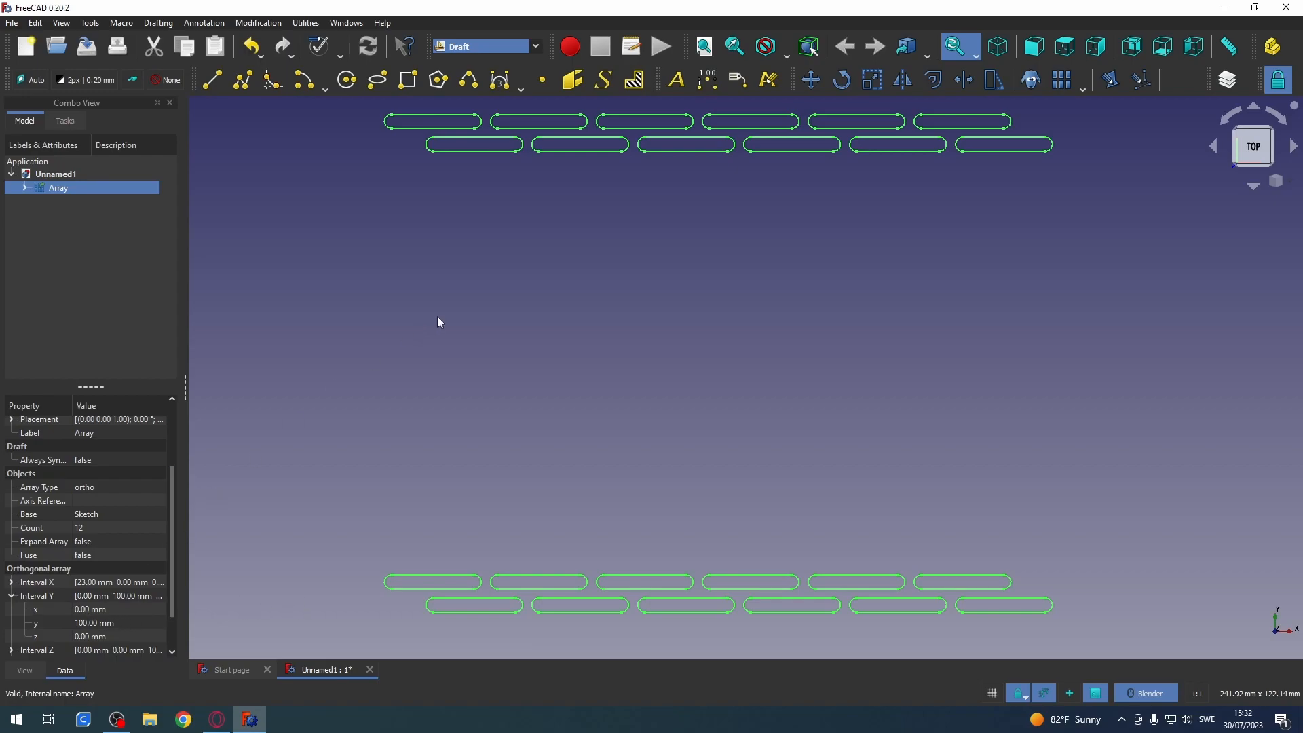
{"action": "left_click", "coordinate": [150, 623]}
{"action": "left_click", "coordinate": [161, 628]}
{"action": "left_click", "coordinate": [161, 628]}
{"action": "left_click", "coordinate": [161, 628]}
{"action": "left_click", "coordinate": [161, 628]}
{"action": "left_click", "coordinate": [161, 628]}
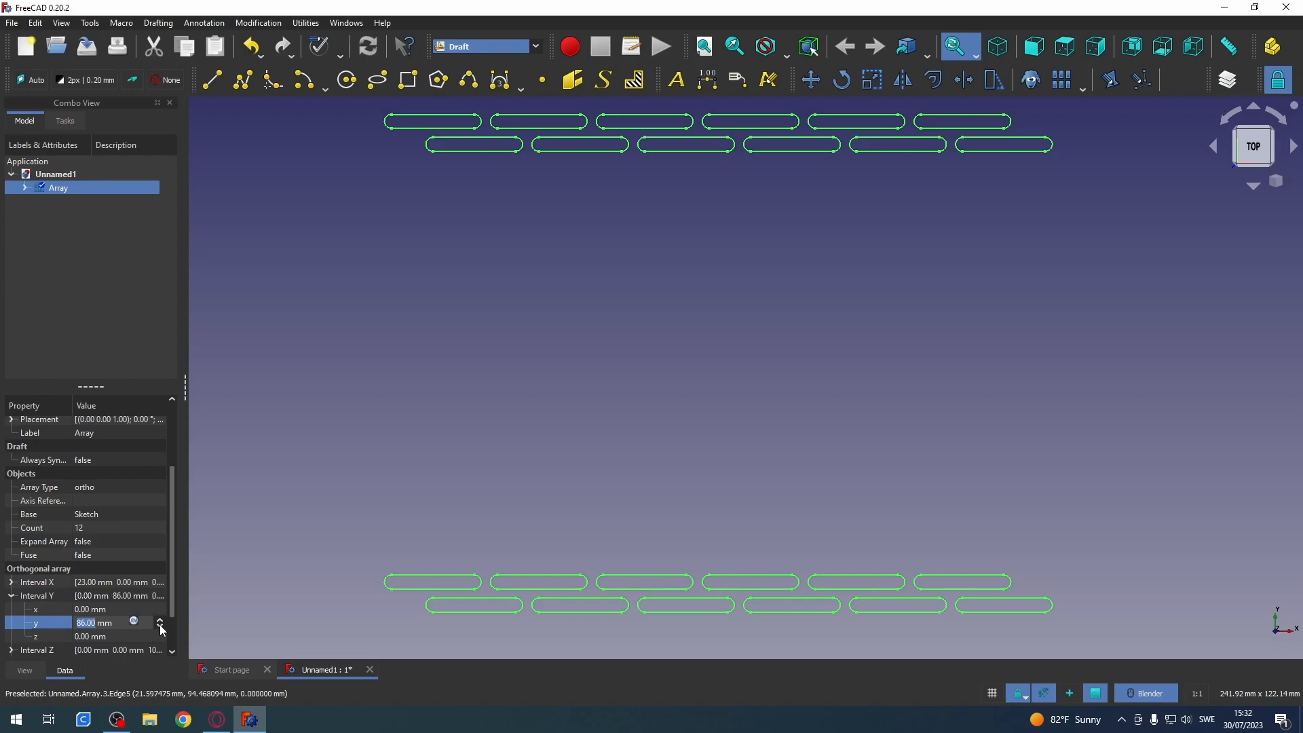
{"action": "left_click", "coordinate": [161, 627]}
{"action": "left_click", "coordinate": [161, 628]}
{"action": "left_click", "coordinate": [161, 628]}
{"action": "left_click", "coordinate": [161, 628]}
{"action": "left_click", "coordinate": [307, 559]}
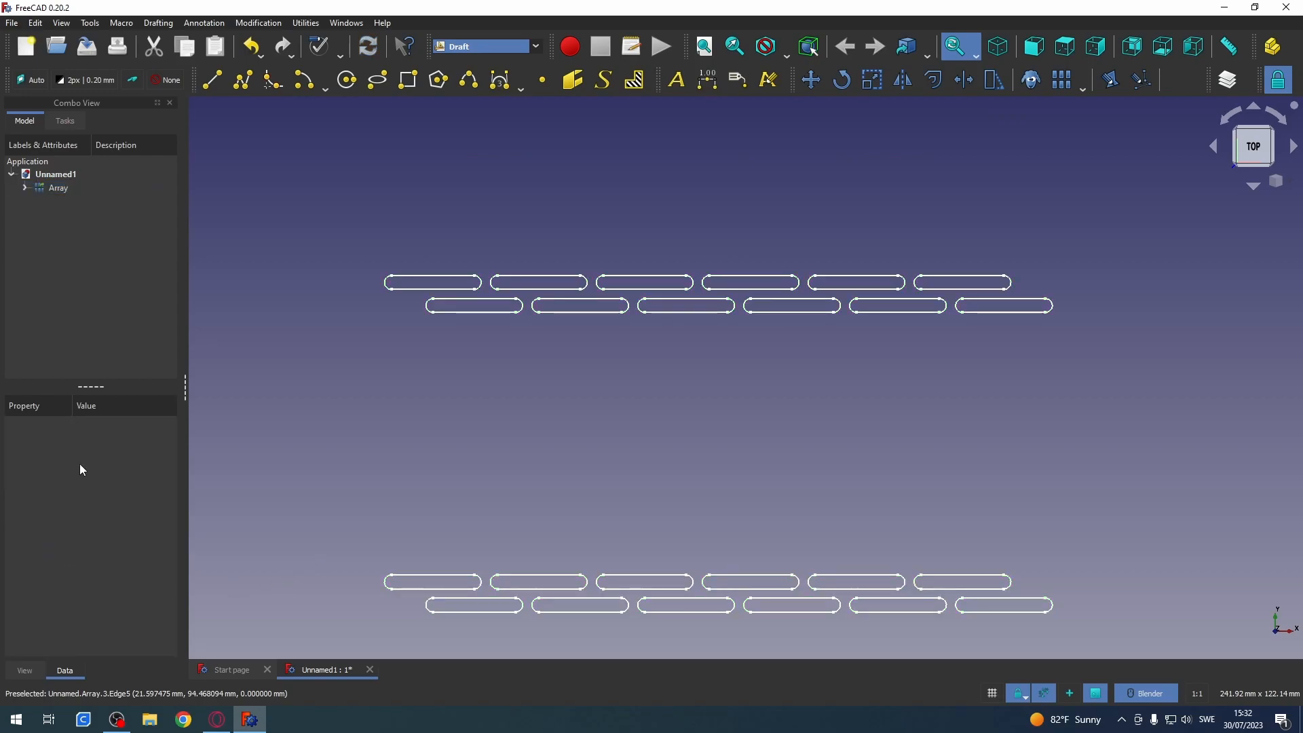
- Try a closer Y interval of 30 mm between the array's slot rows
{"action": "left_click", "coordinate": [38, 191]}
{"action": "scroll", "coordinate": [139, 641], "scroll_direction": "down", "scroll_amount": 1}
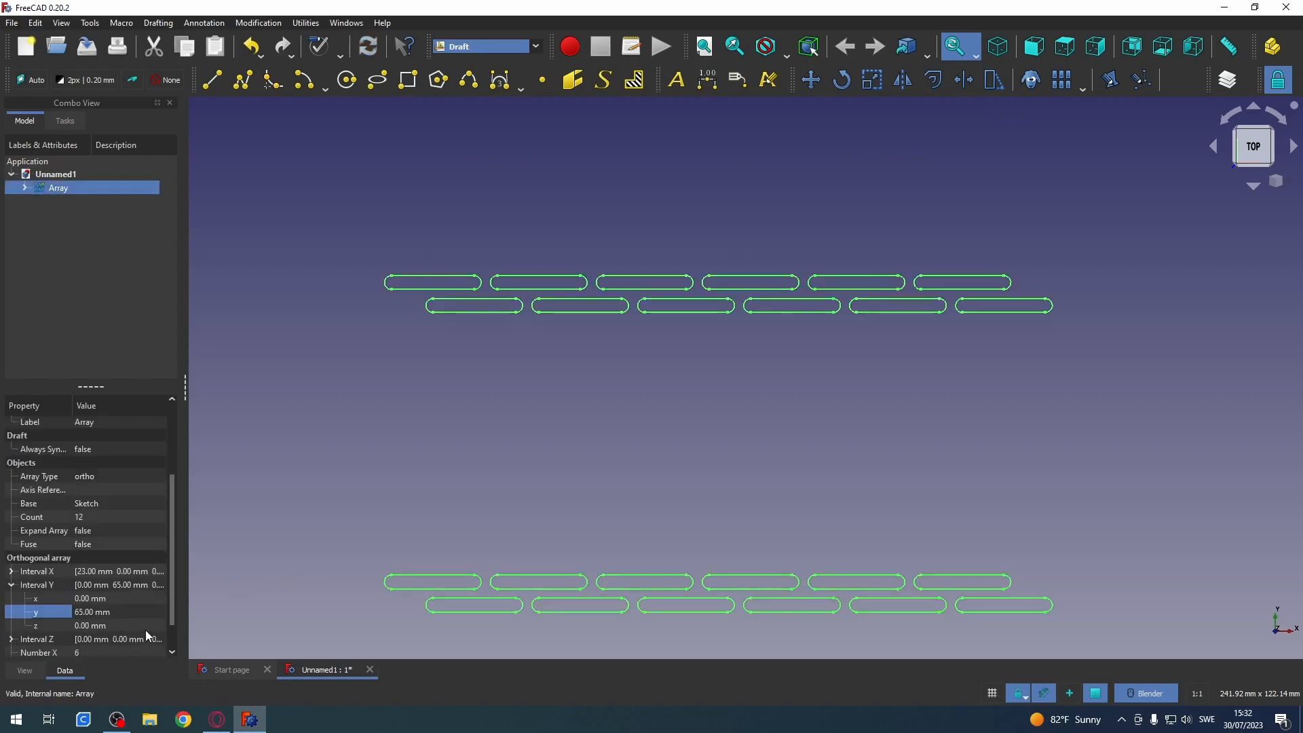
{"action": "left_click", "coordinate": [132, 616]}
{"action": "left_click", "coordinate": [158, 615]}
{"action": "left_click", "coordinate": [158, 615]}
{"action": "left_click", "coordinate": [157, 615]}
{"action": "left_click", "coordinate": [158, 615]}
{"action": "left_click", "coordinate": [157, 615]}
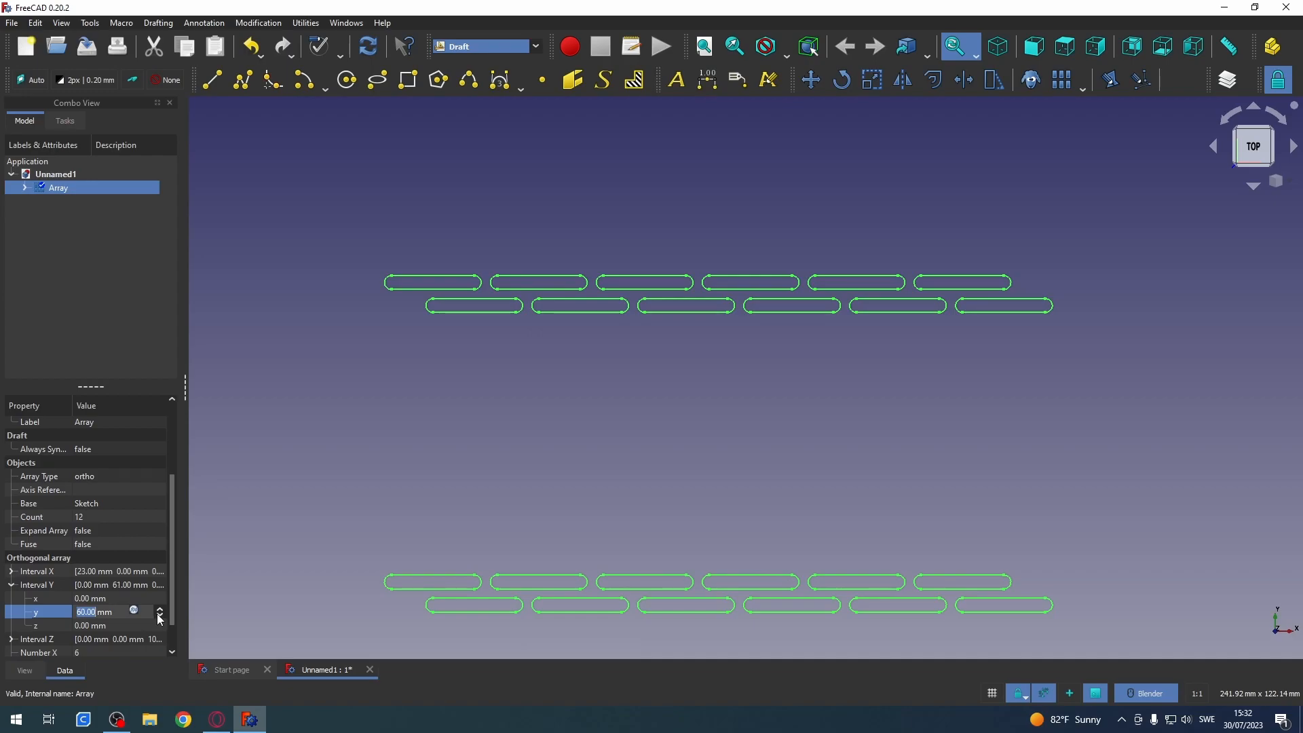
{"action": "left_click", "coordinate": [158, 615]}
{"action": "left_click", "coordinate": [158, 615]}
{"action": "left_click", "coordinate": [158, 614]}
{"action": "left_click", "coordinate": [158, 615]}
{"action": "left_click", "coordinate": [107, 598]}
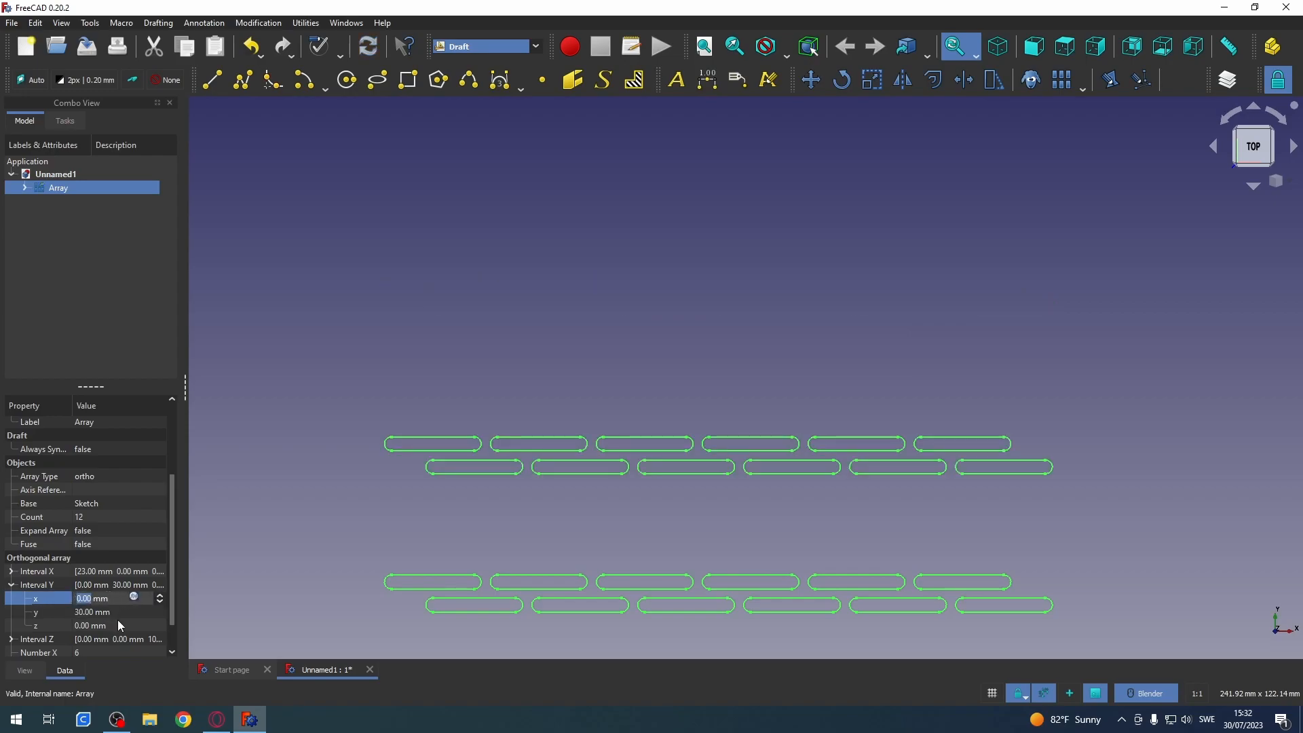
- Set the y value of the array's Interval Y to 10 mm
{"action": "left_click", "coordinate": [117, 615]}
{"action": "left_click", "coordinate": [160, 615]}
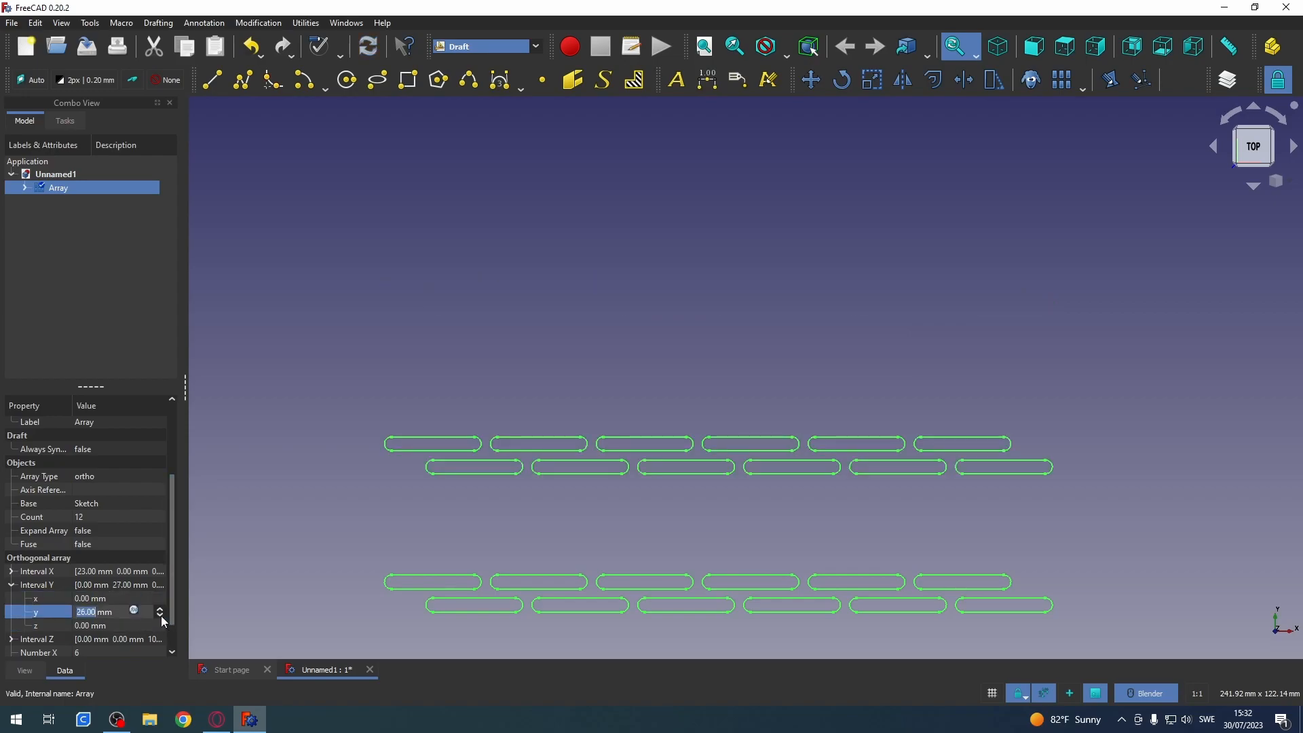
{"action": "left_click", "coordinate": [160, 616]}
{"action": "left_click", "coordinate": [161, 616]}
{"action": "left_click", "coordinate": [160, 616]}
{"action": "left_click", "coordinate": [131, 598]}
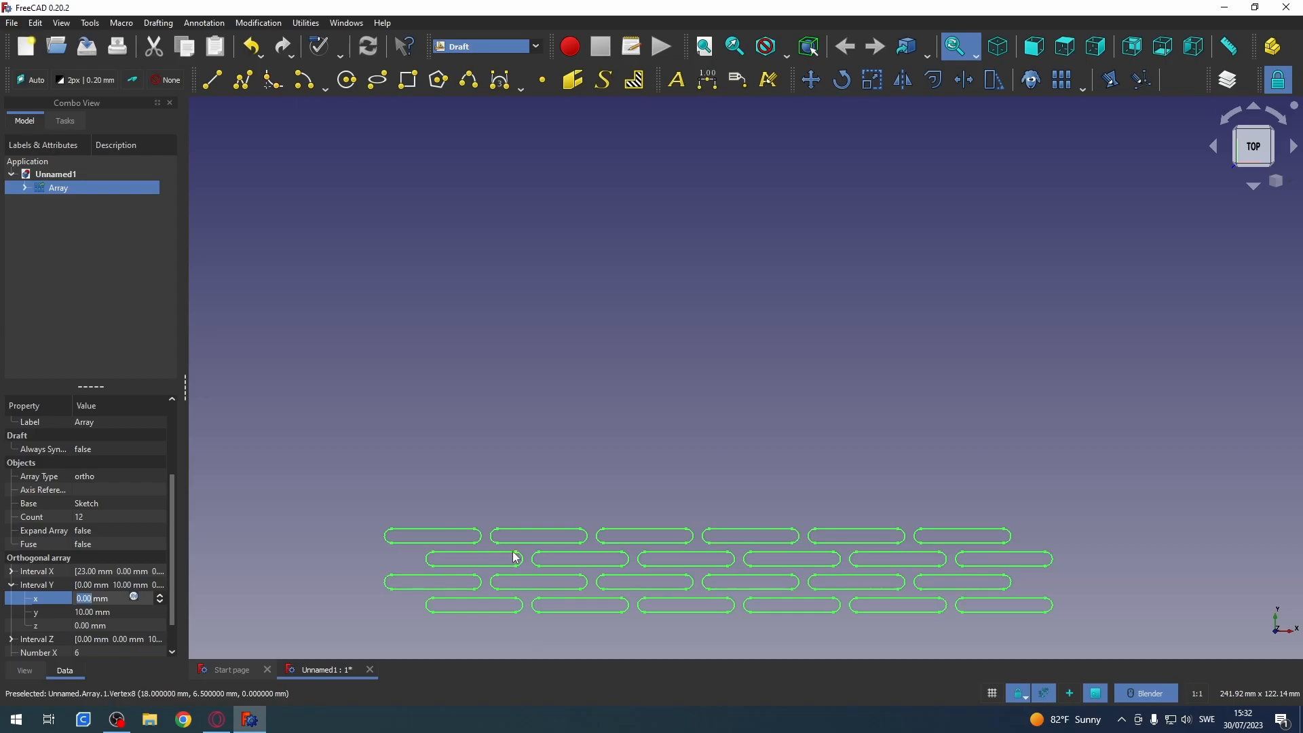
{"action": "scroll", "coordinate": [134, 564], "scroll_direction": "down", "scroll_amount": 3}
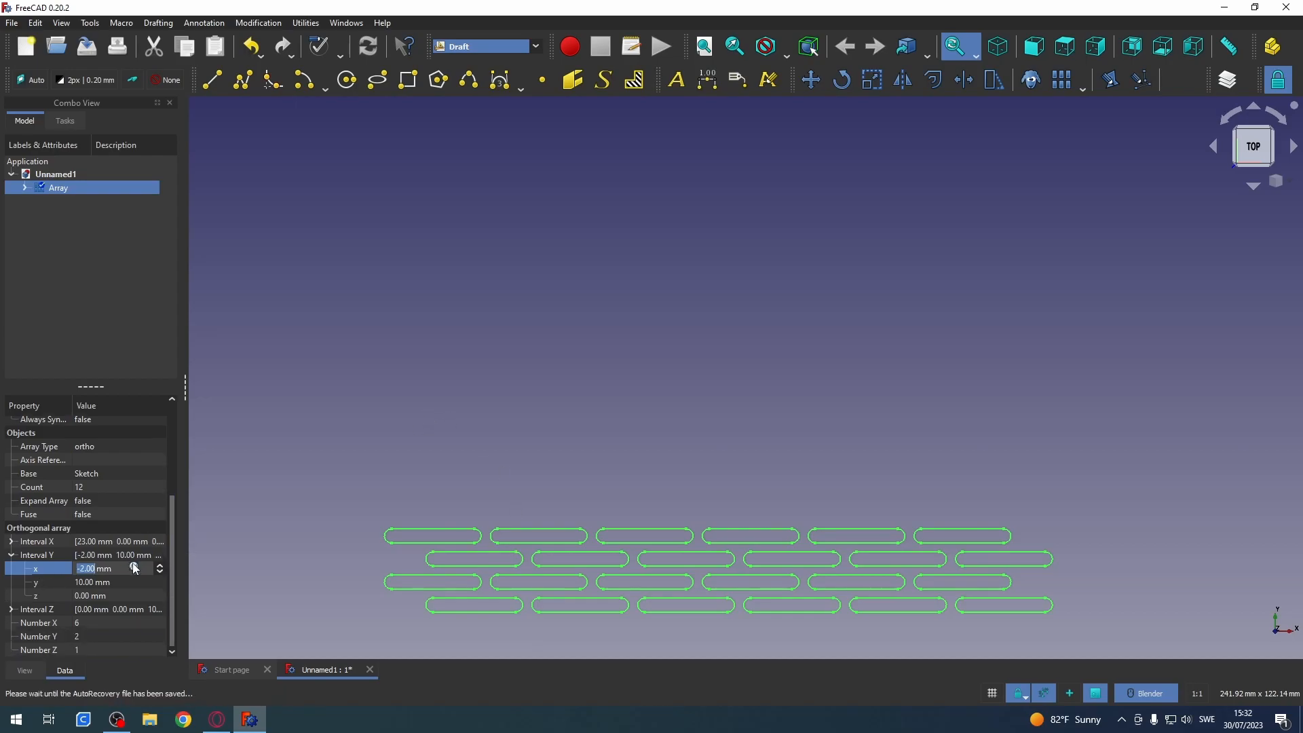
{"action": "scroll", "coordinate": [132, 570], "scroll_direction": "up", "scroll_amount": 2}
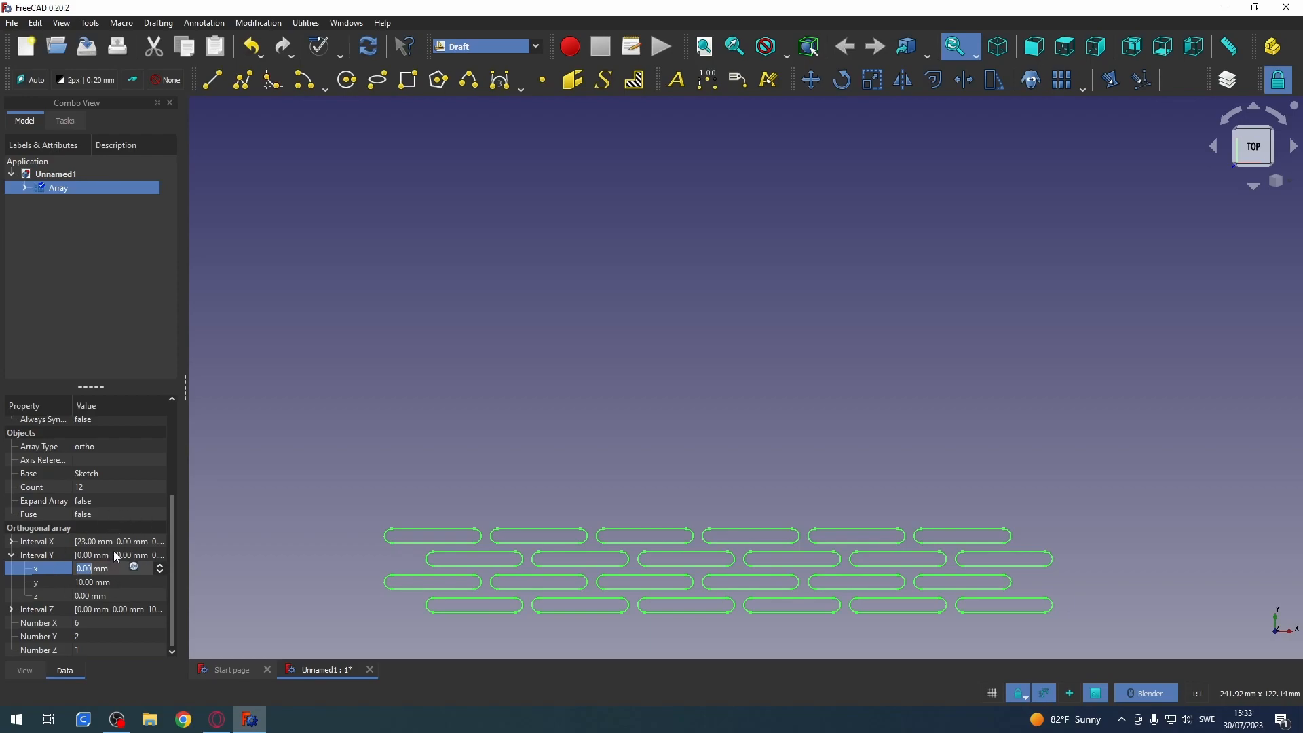
{"action": "key", "text": "Return"}
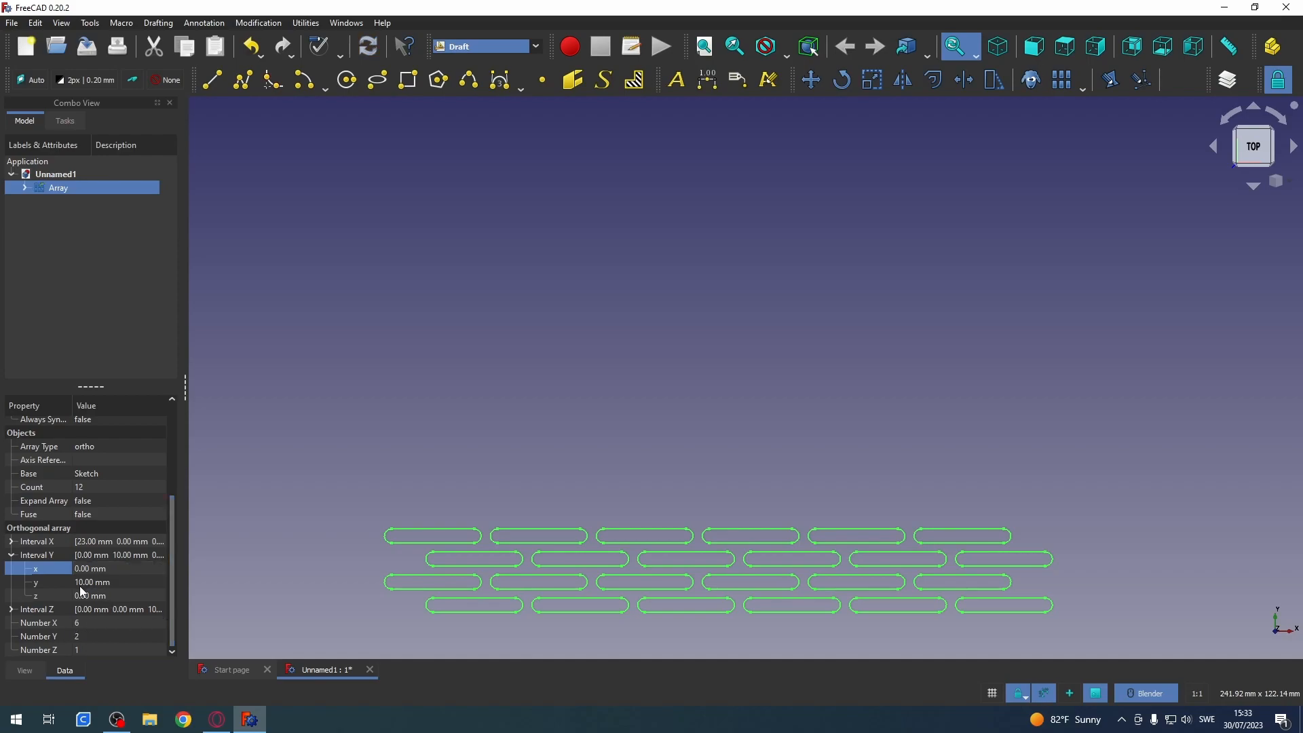
{"action": "left_click", "coordinate": [379, 507]}
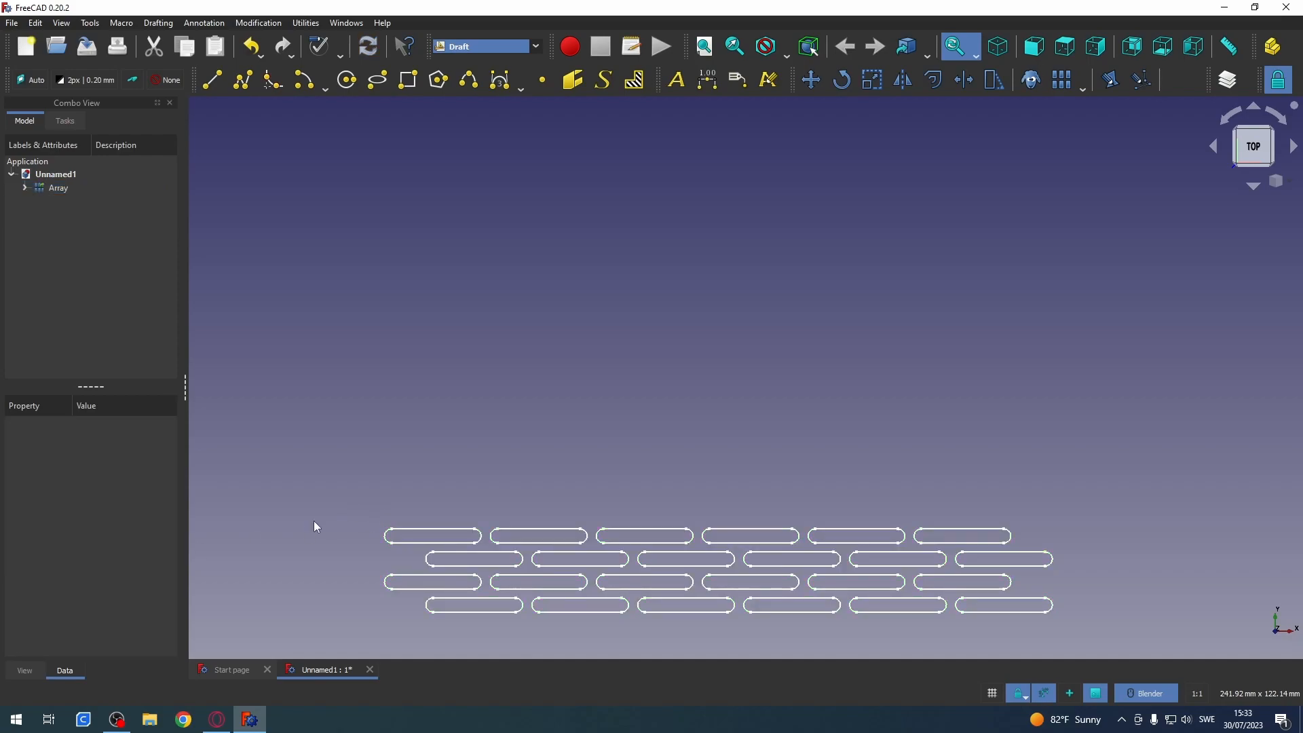
- Set the slot array's number of elements in Y to 6
{"action": "left_click", "coordinate": [66, 190]}
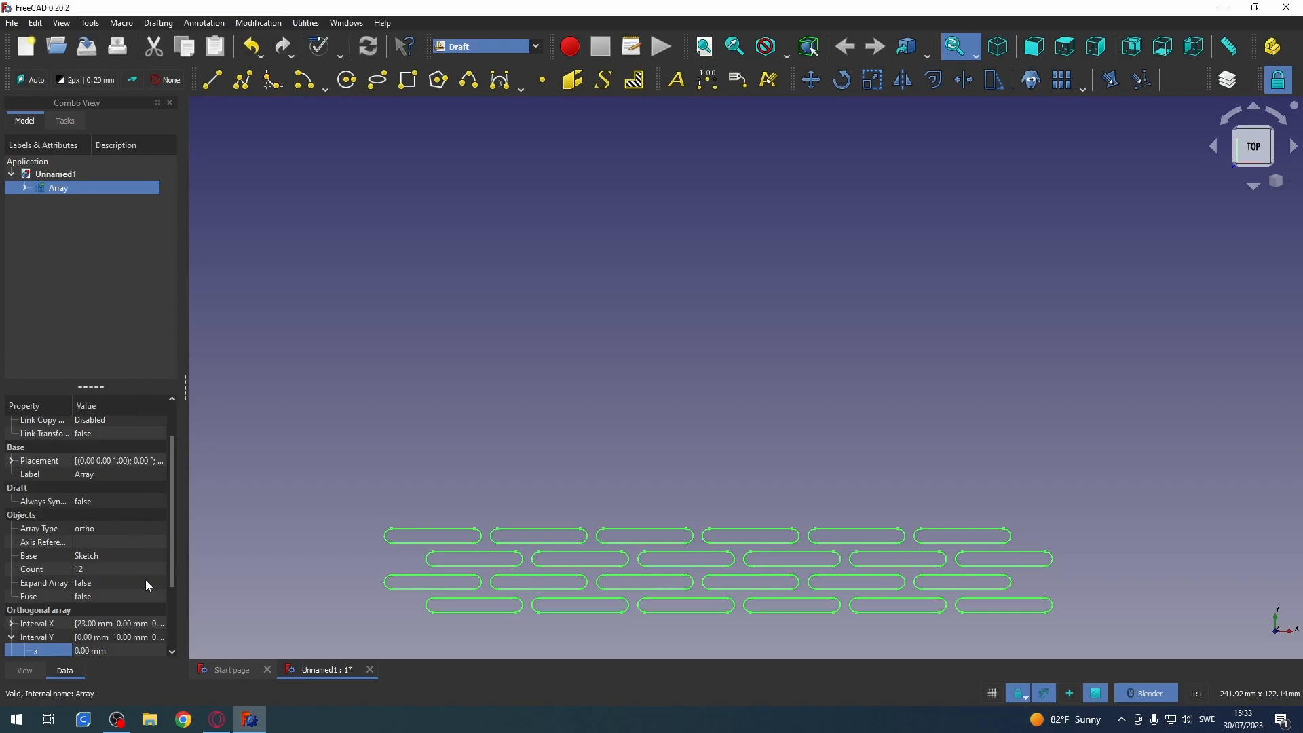
{"action": "scroll", "coordinate": [170, 576], "scroll_direction": "down", "scroll_amount": 2}
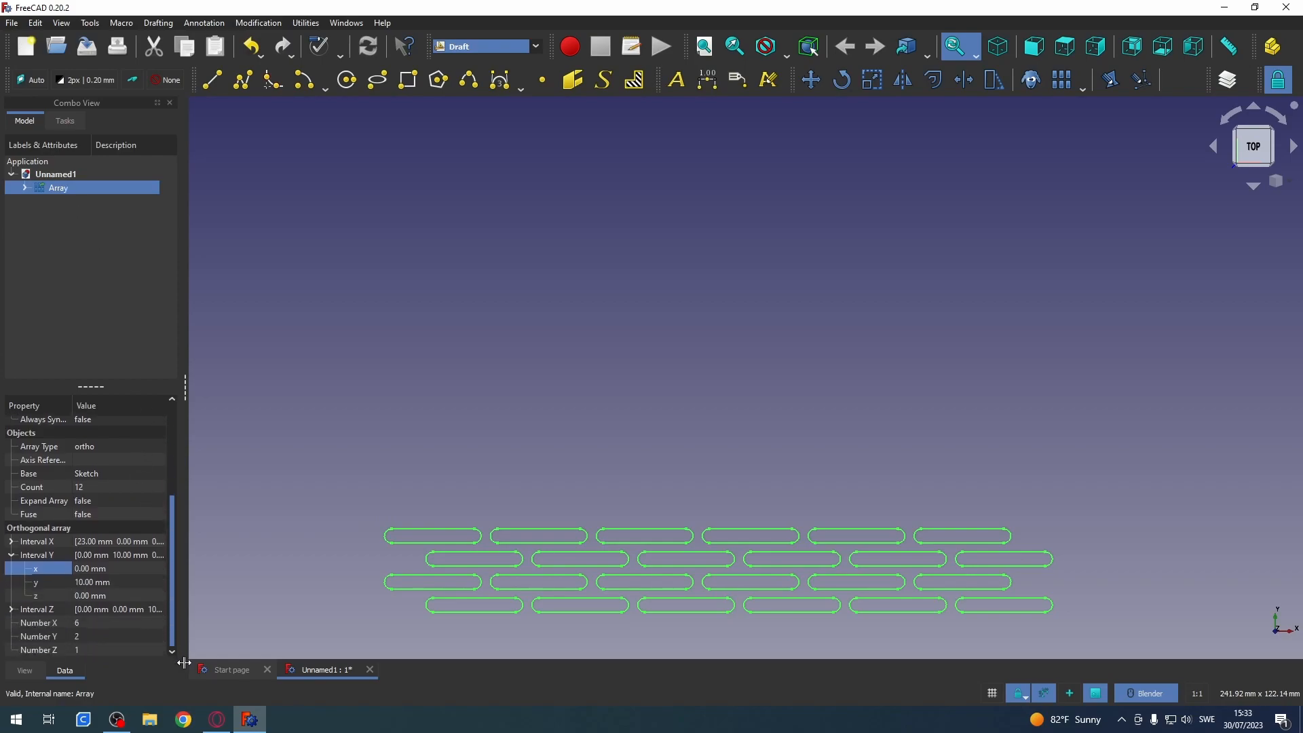
{"action": "left_click", "coordinate": [99, 635]}
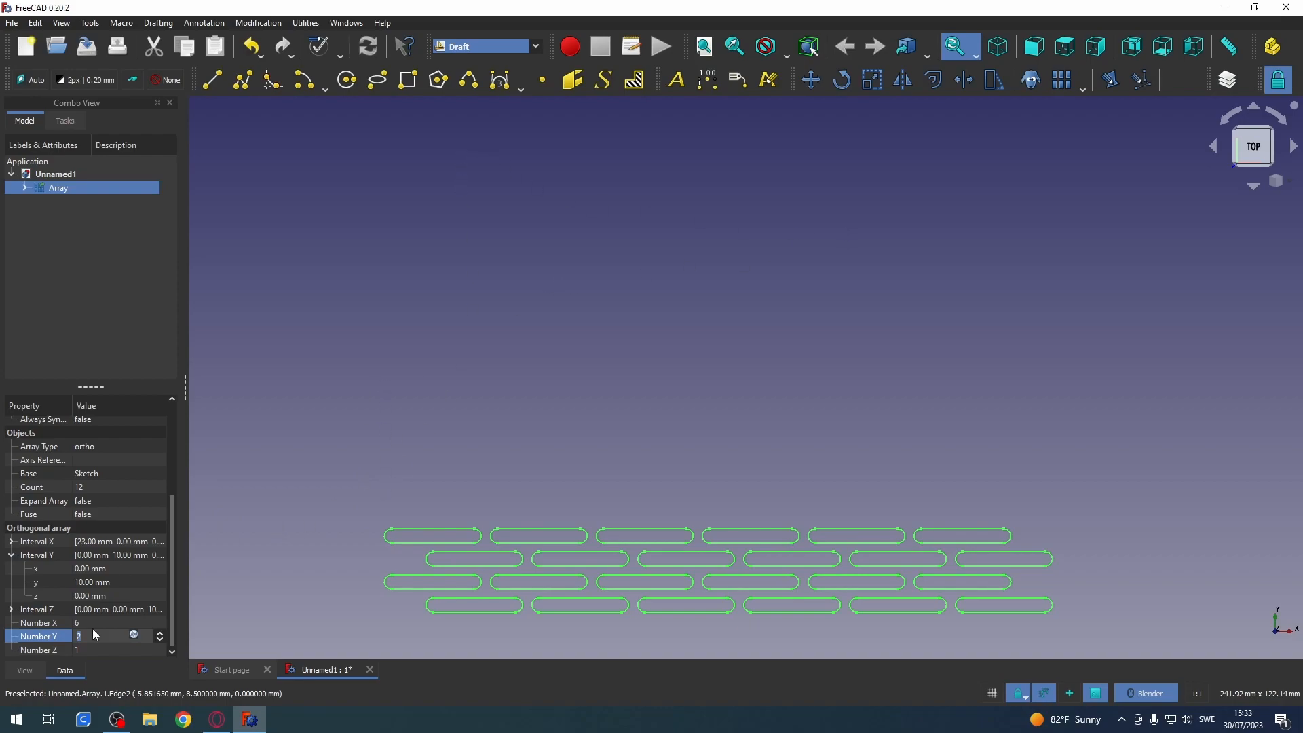
{"action": "left_click", "coordinate": [161, 633]}
{"action": "left_click", "coordinate": [161, 632]}
{"action": "left_click", "coordinate": [161, 633]}
{"action": "left_click", "coordinate": [161, 633]}
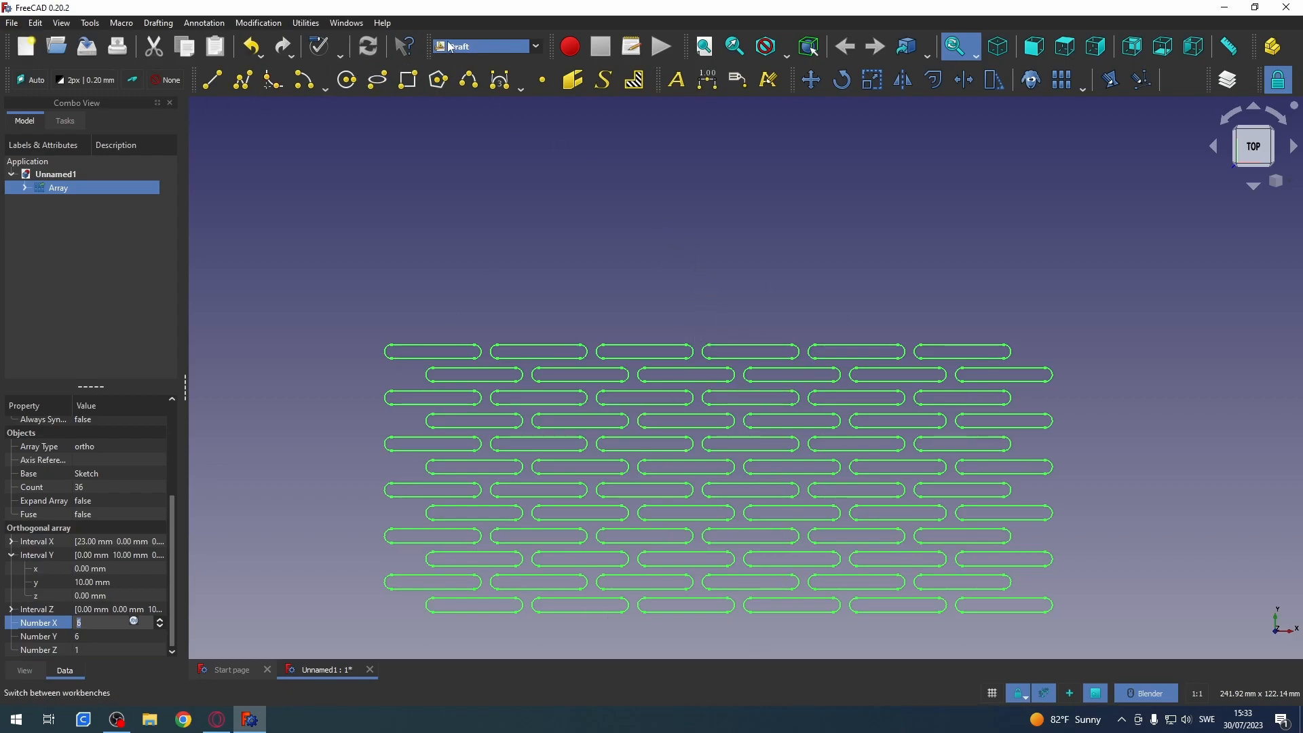
- Switch to the Part workbench and extrude the slot array 4 mm along its normal as a solid
{"action": "left_click", "coordinate": [484, 45]}
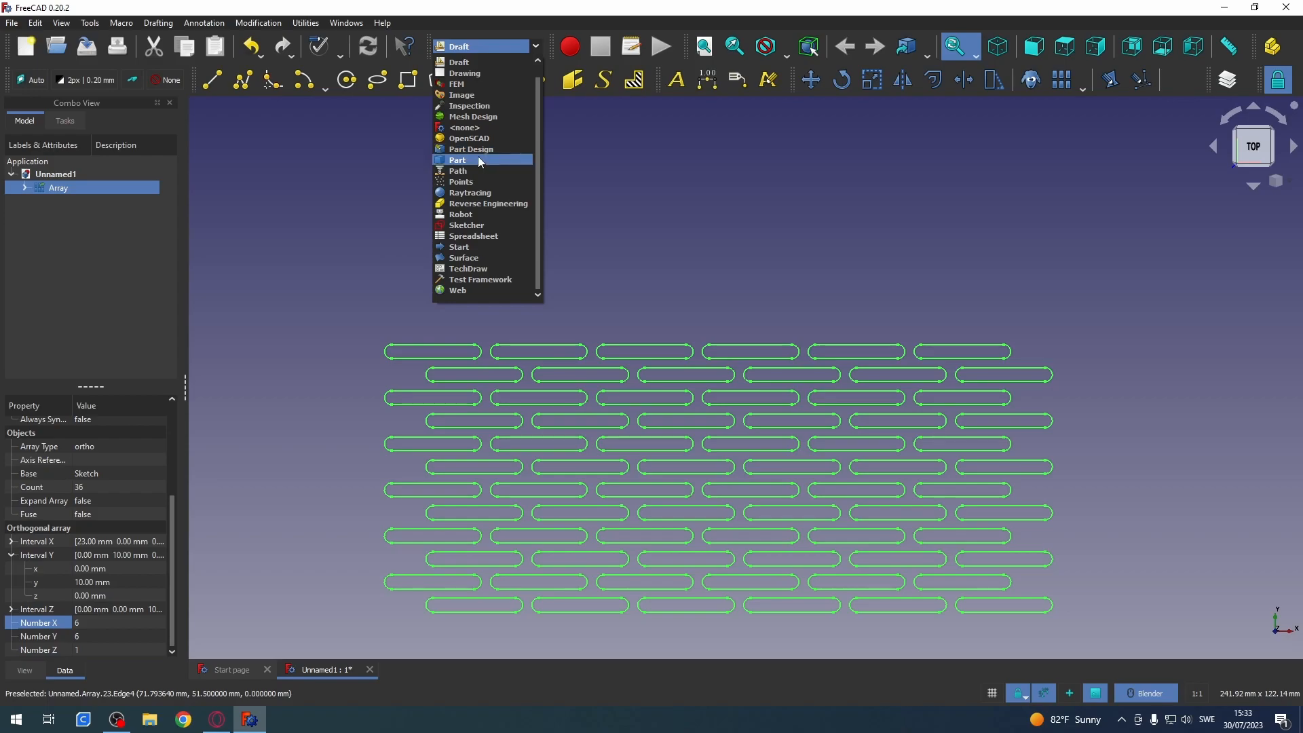
{"action": "left_click", "coordinate": [477, 163]}
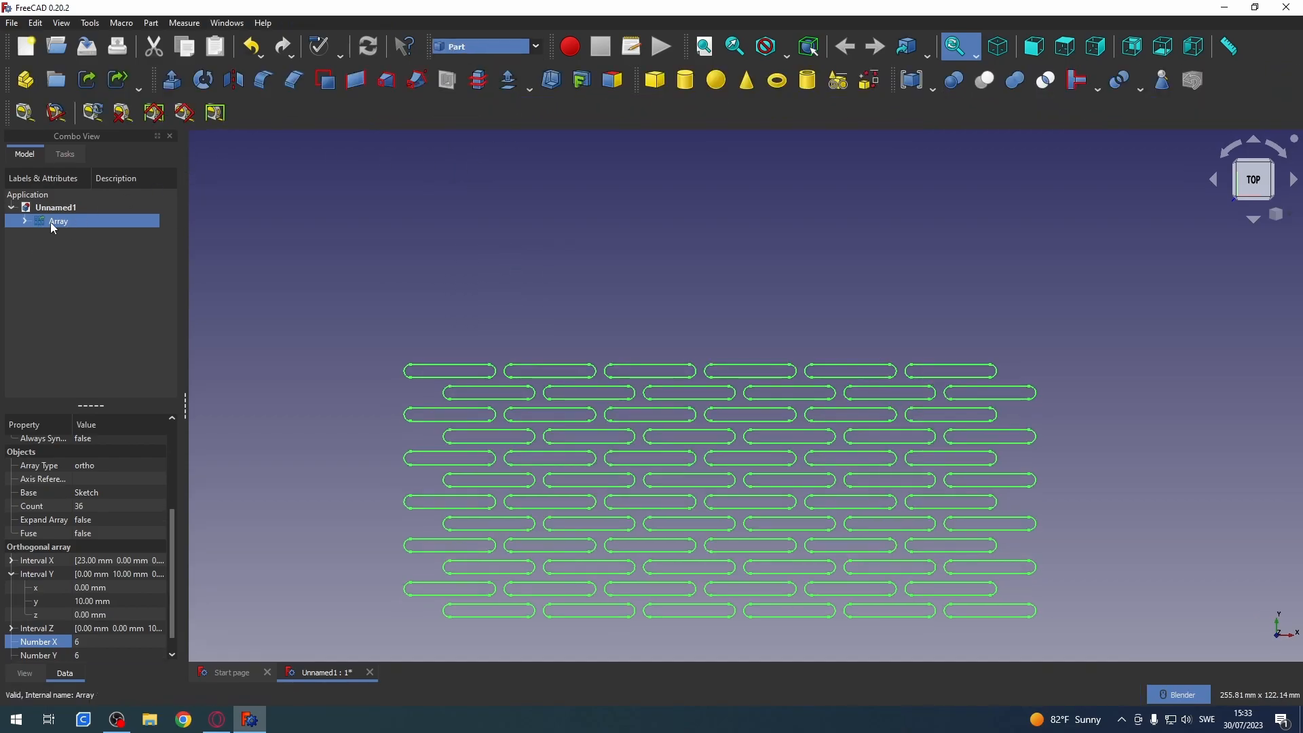
{"action": "left_click", "coordinate": [169, 90]}
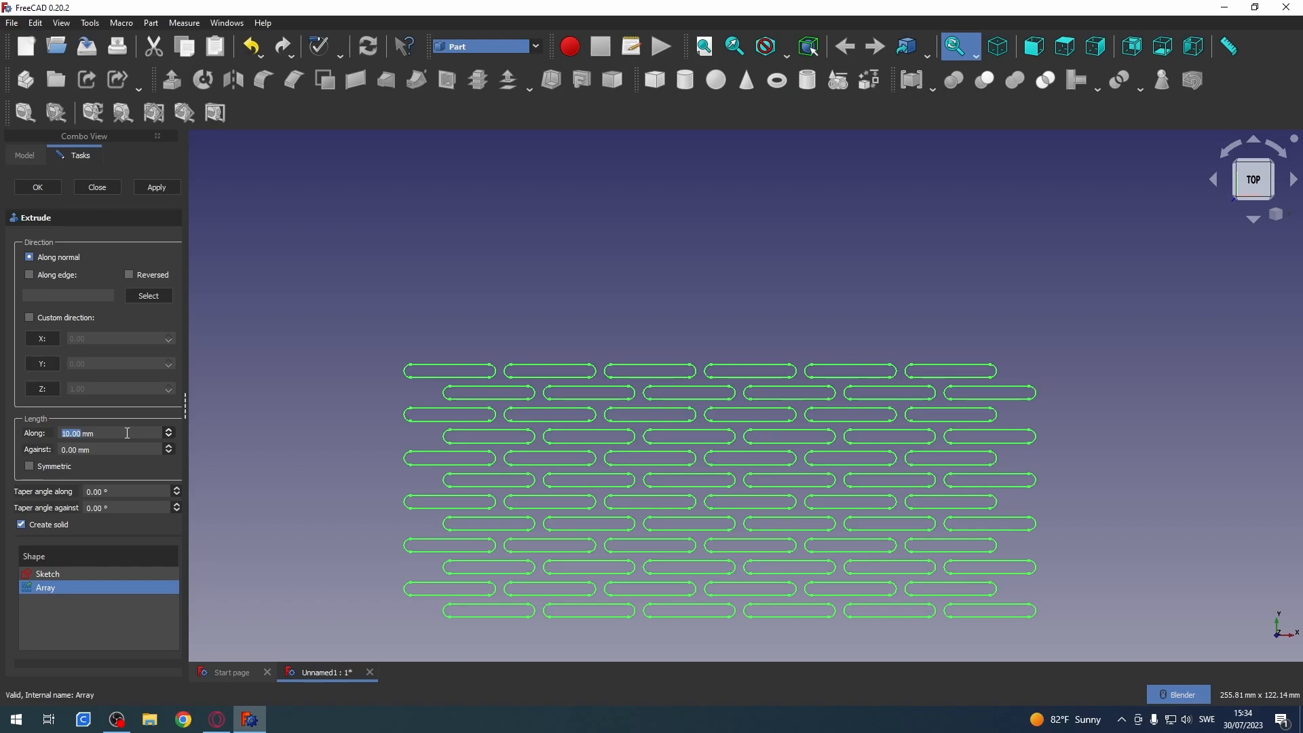
{"action": "type", "text": "4"}
{"action": "key", "text": "Return"}
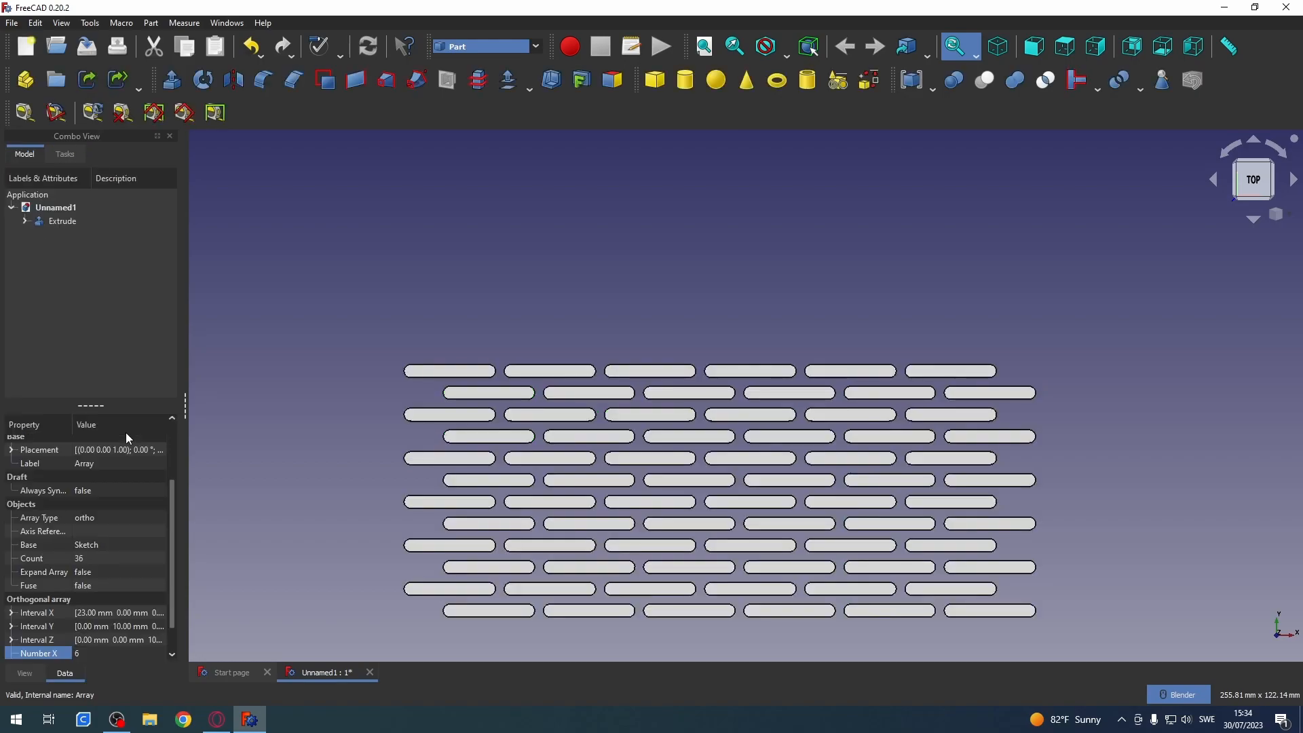
{"action": "middle_click_drag", "start_coordinate": [634, 523], "coordinate": [647, 473]}
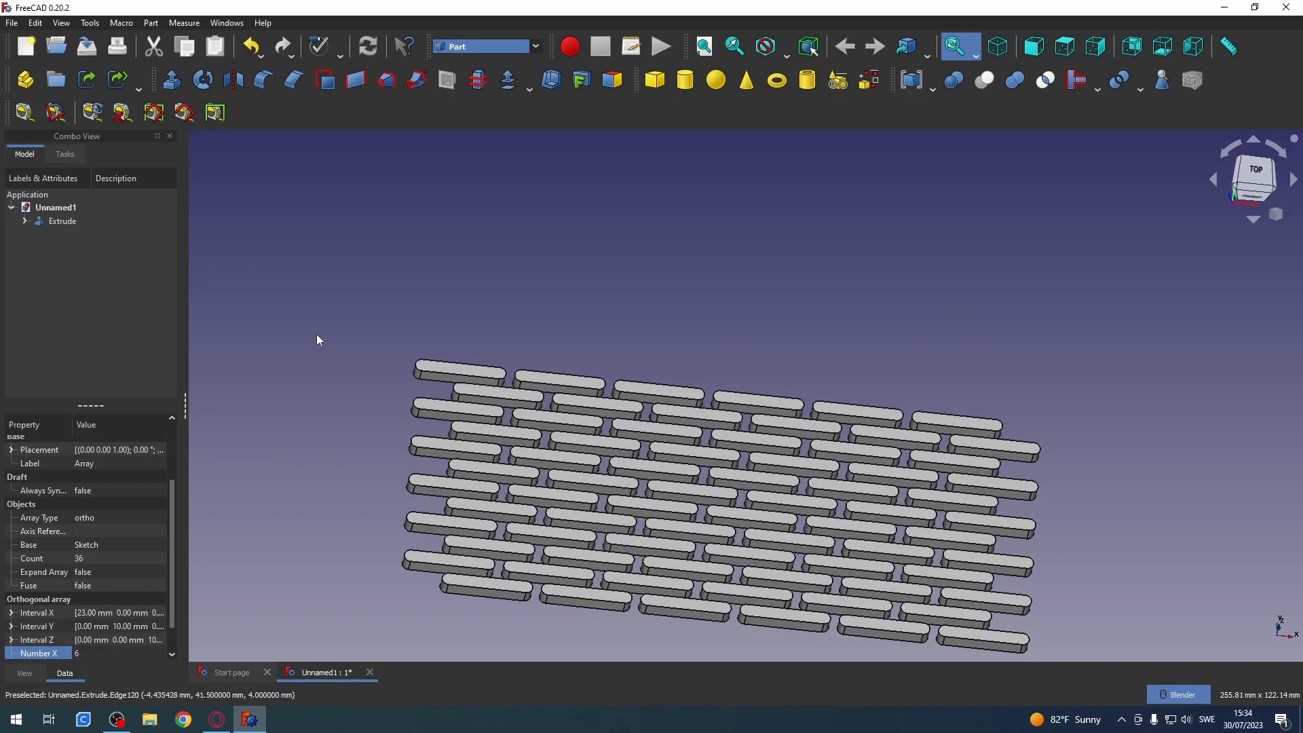
- Expand the extrusion down to its sketch in the model tree, and add and select a cylinder primitive
{"action": "left_click", "coordinate": [24, 221]}
{"action": "left_click", "coordinate": [38, 235]}
{"action": "left_click", "coordinate": [38, 235]}
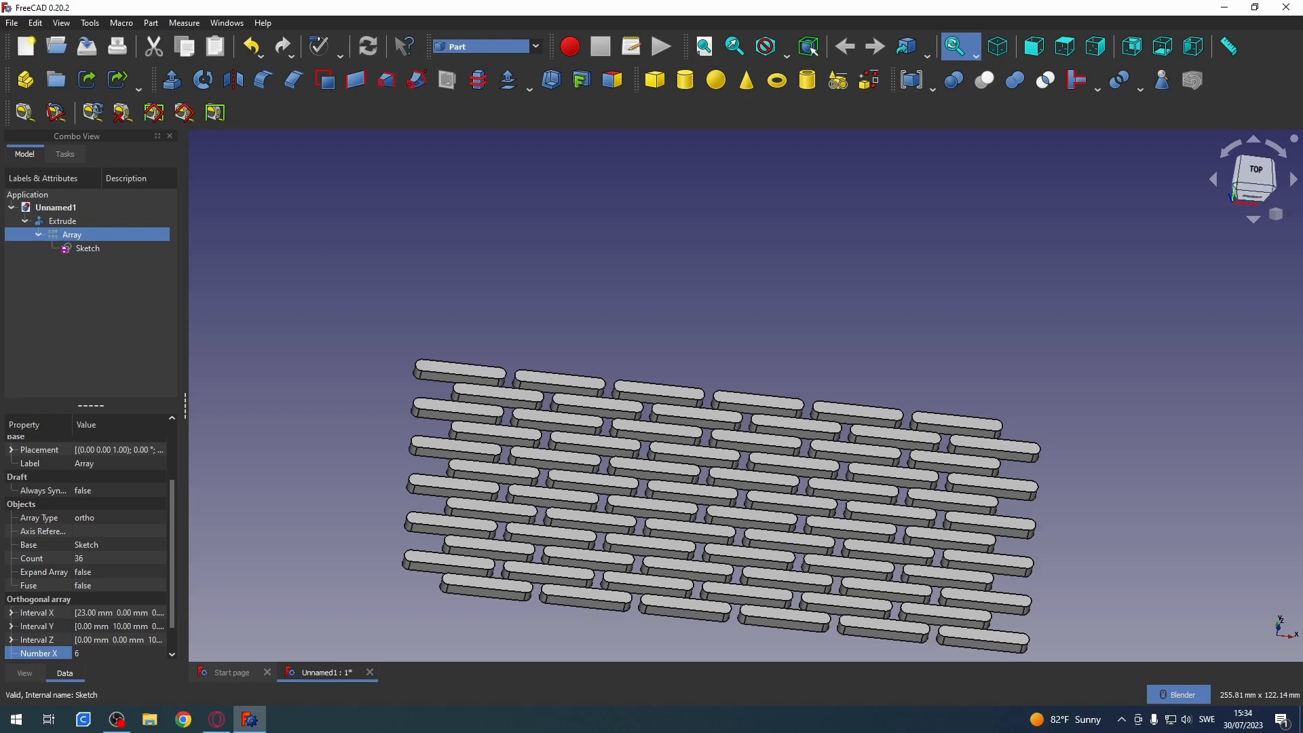
{"action": "left_click", "coordinate": [1254, 173]}
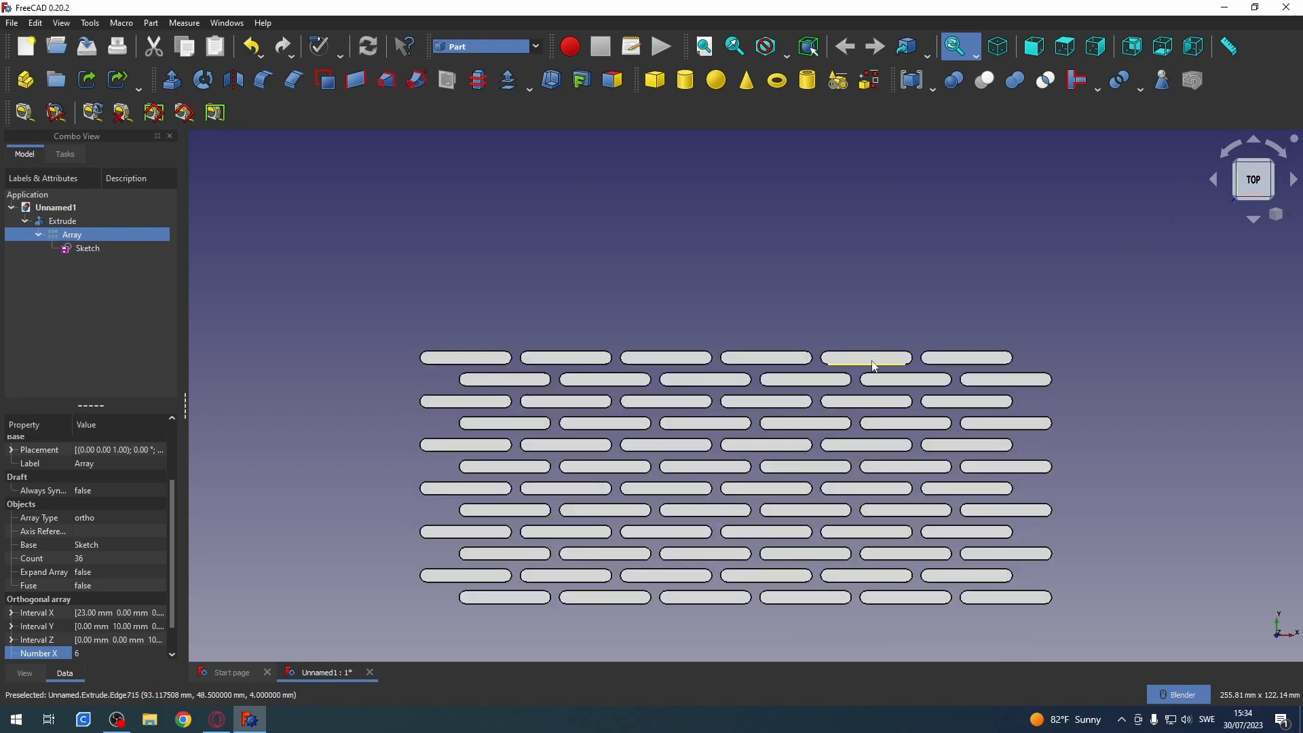
{"action": "left_click", "coordinate": [685, 85]}
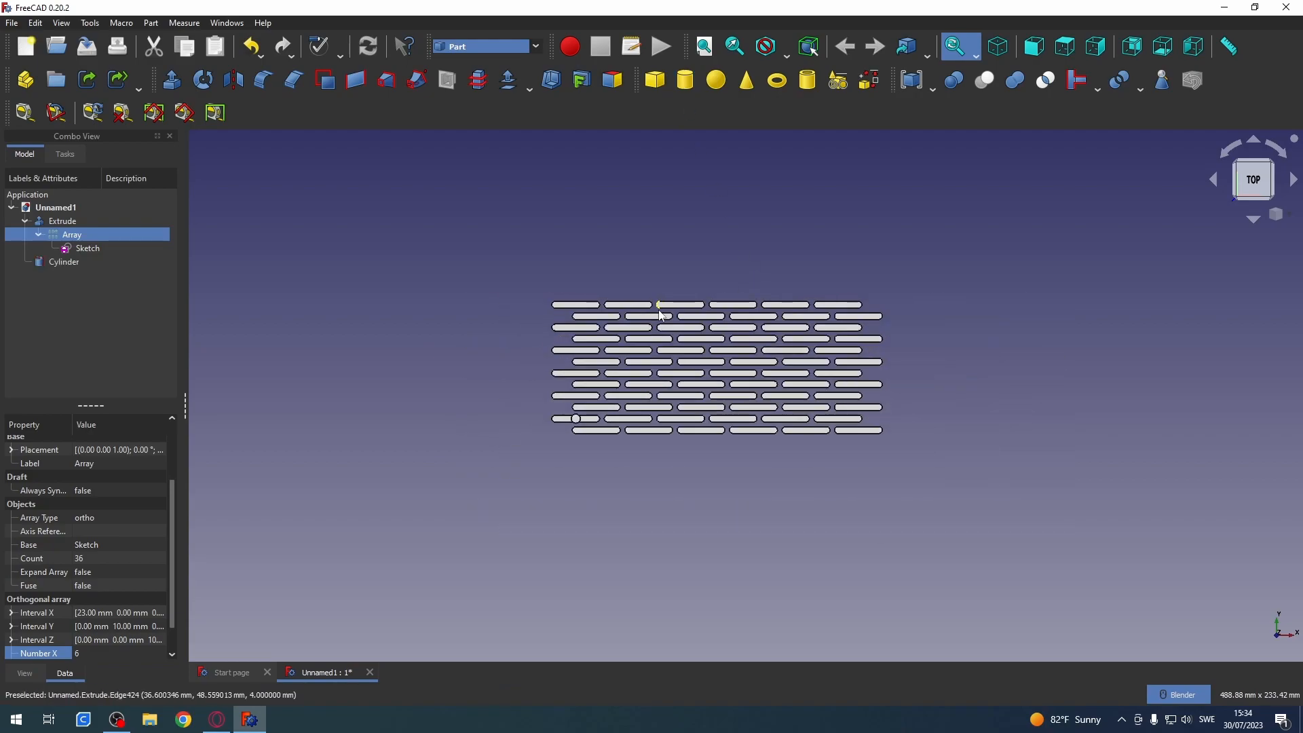
{"action": "left_click", "coordinate": [536, 473]}
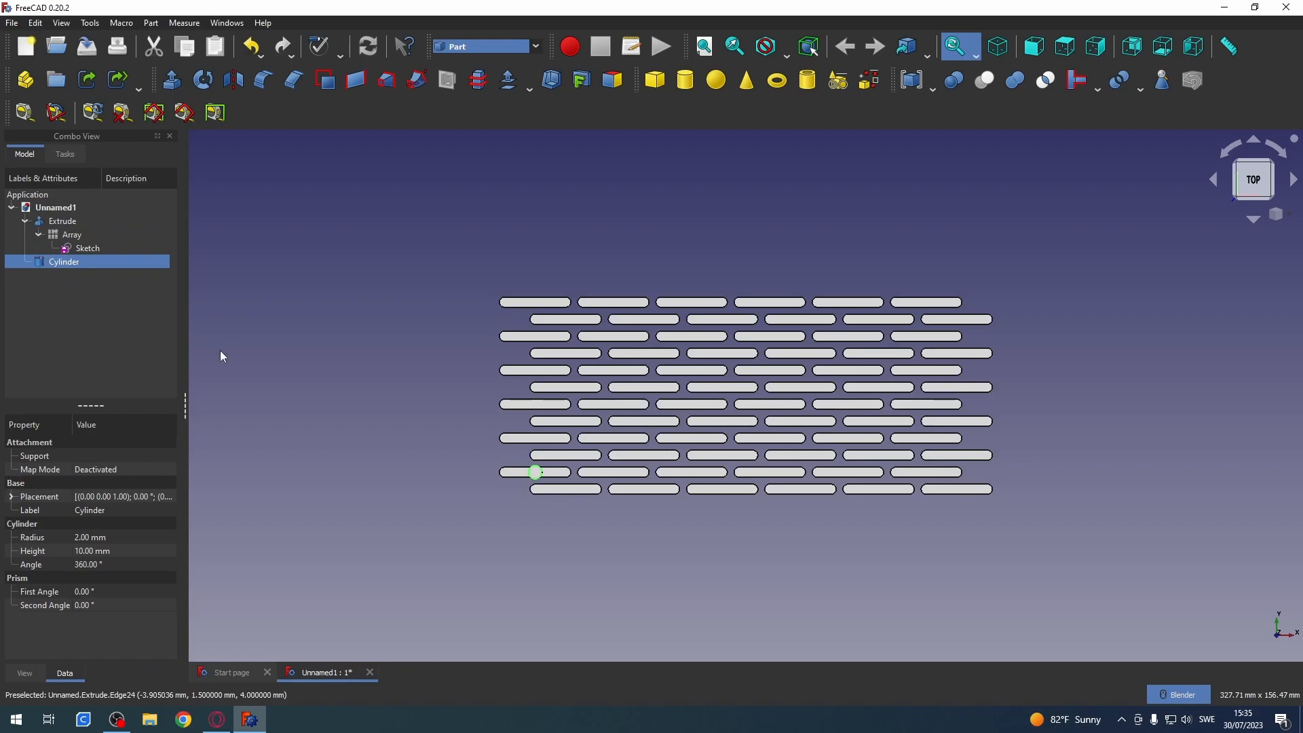
- Set the cylinder's radius to 120 mm and its height to 3 mm
{"action": "left_click", "coordinate": [111, 536]}
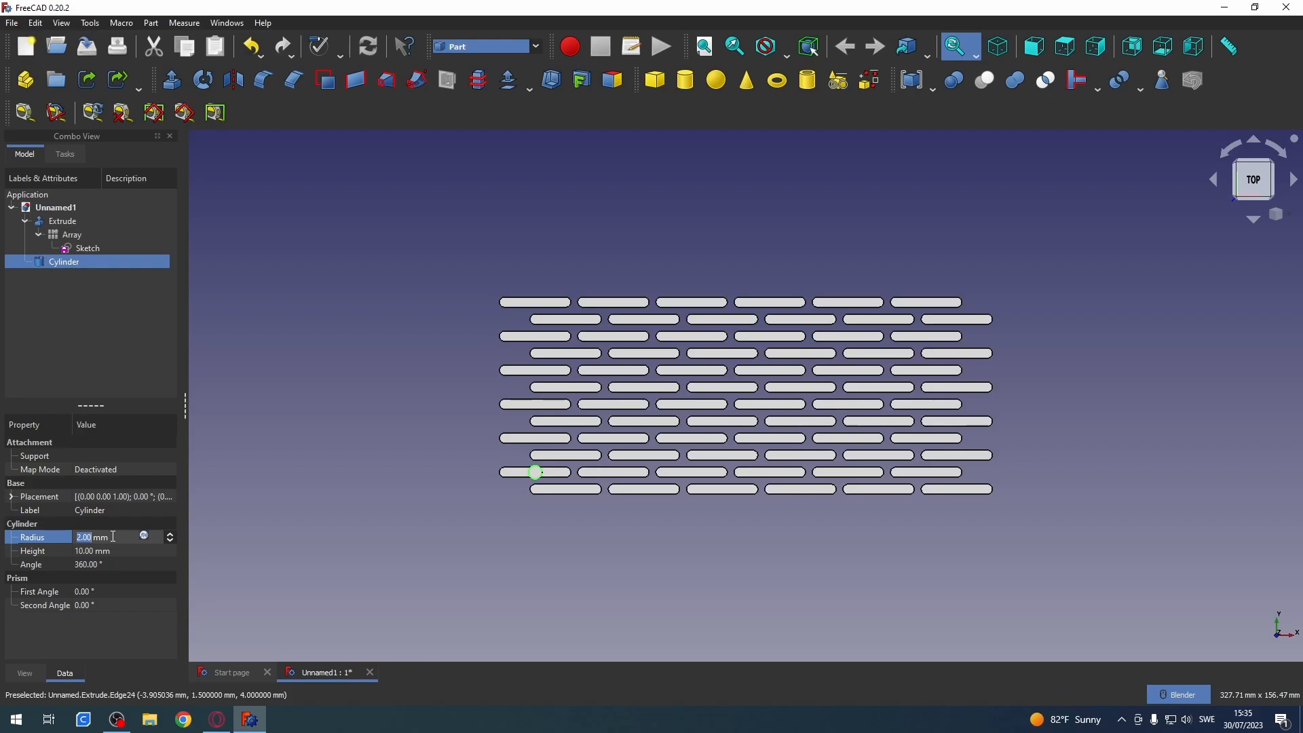
{"action": "type", "text": "120"}
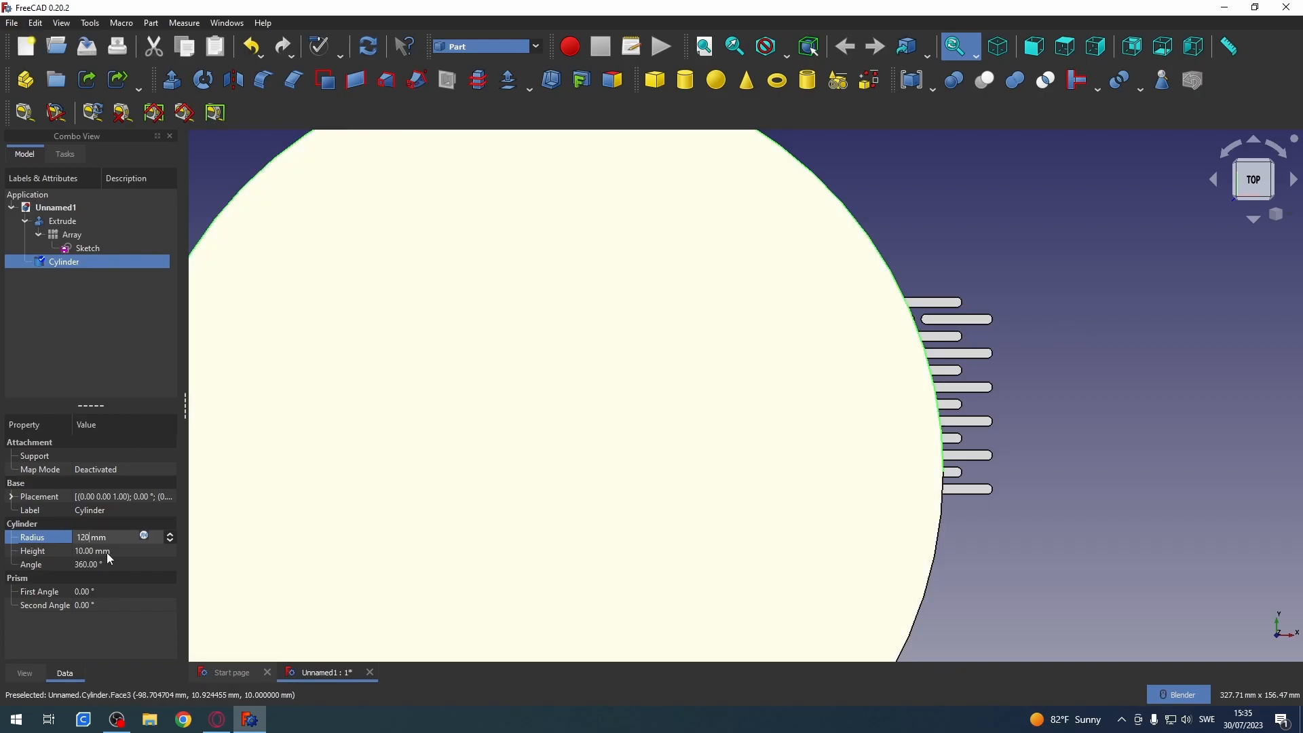
{"action": "left_click", "coordinate": [106, 551]}
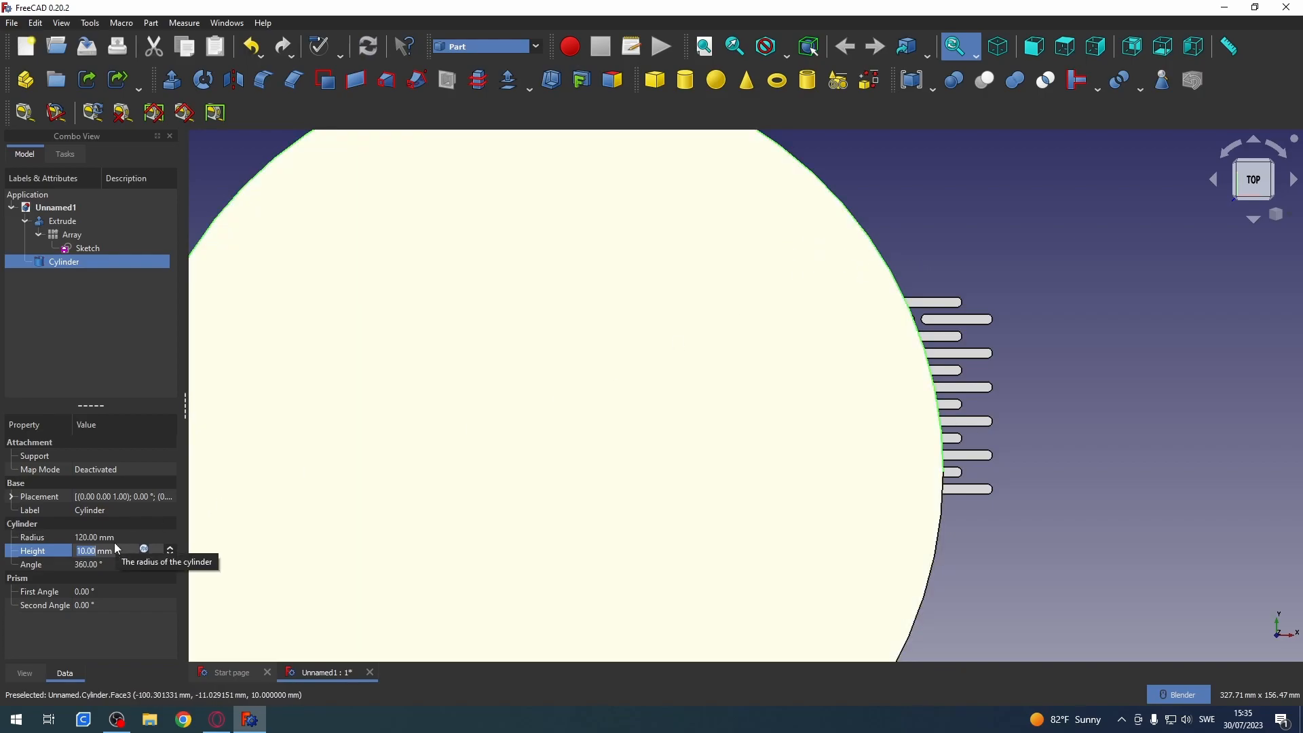
{"action": "type", "text": "3"}
{"action": "key", "text": "Return"}
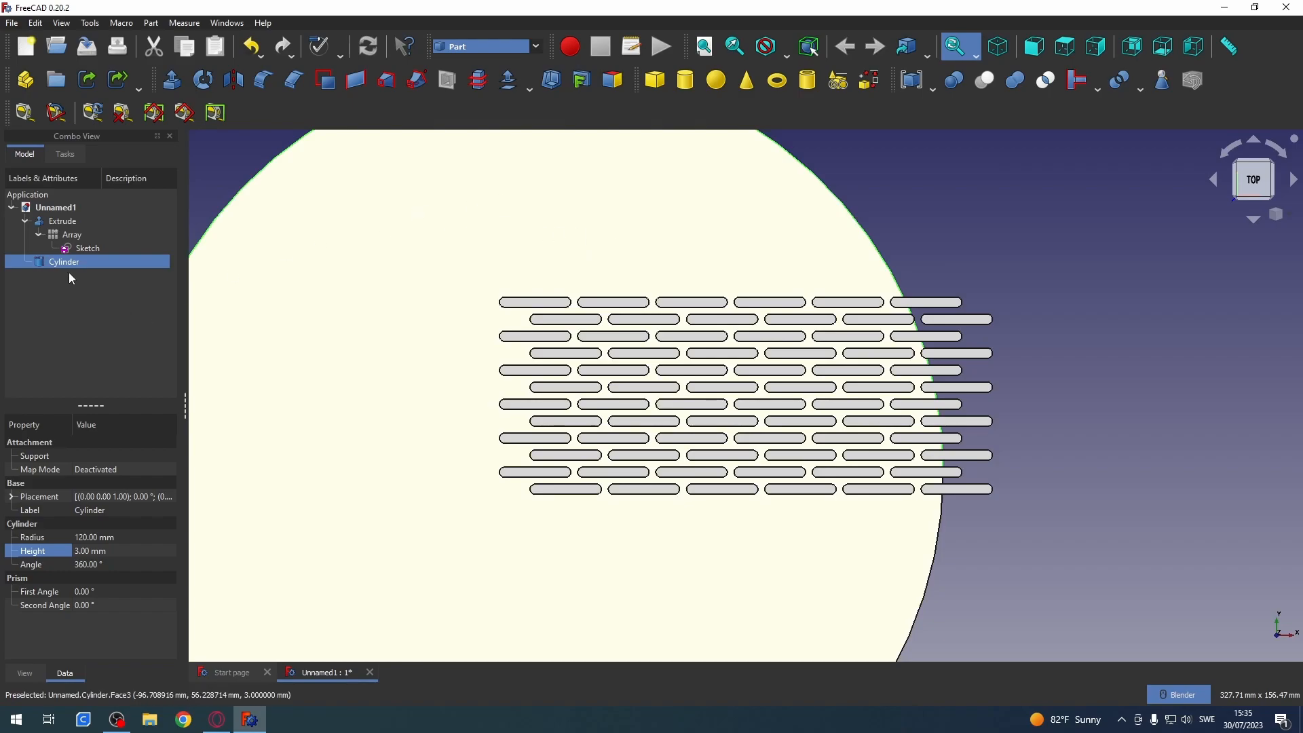
- Transform the cylinder along X and Y until its lower edge meets the bottom slot row and its left edge lies beside the array's left side
{"action": "right_click", "coordinate": [71, 263]}
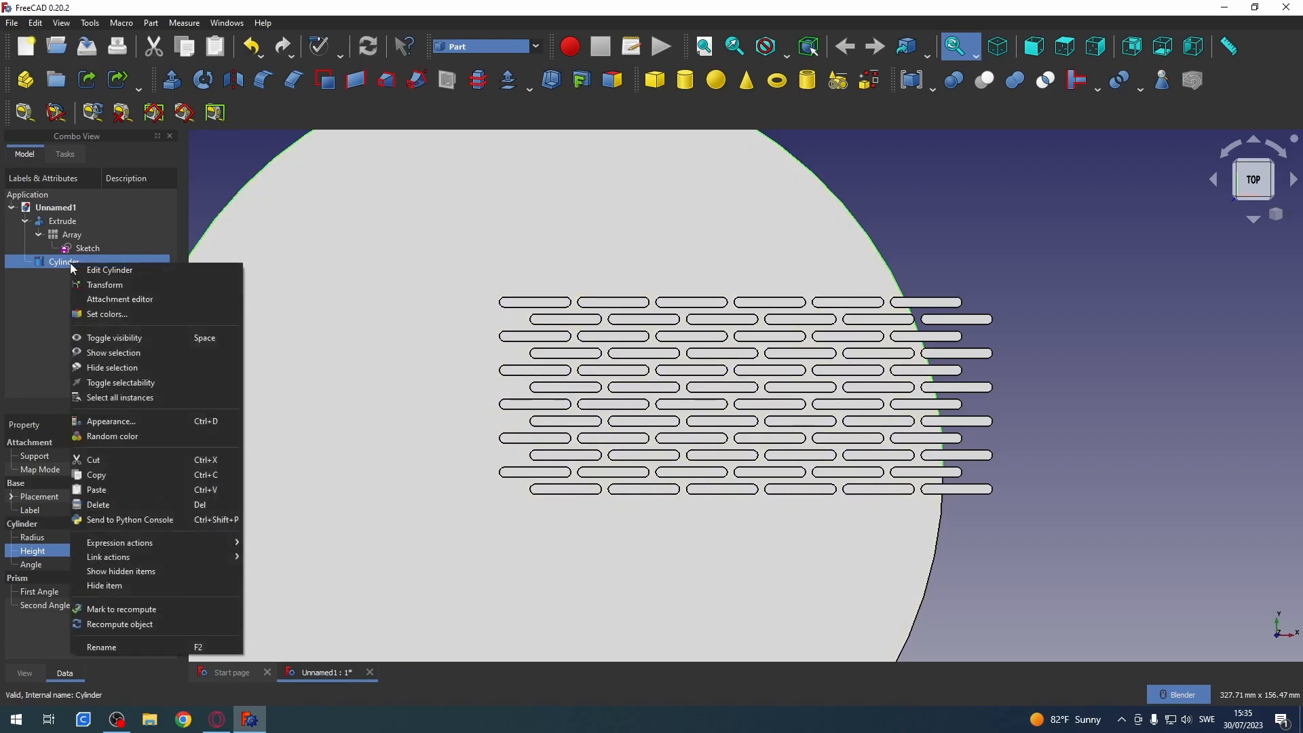
{"action": "left_click", "coordinate": [123, 290]}
{"action": "left_click_drag", "start_coordinate": [682, 475], "coordinate": [1075, 453]}
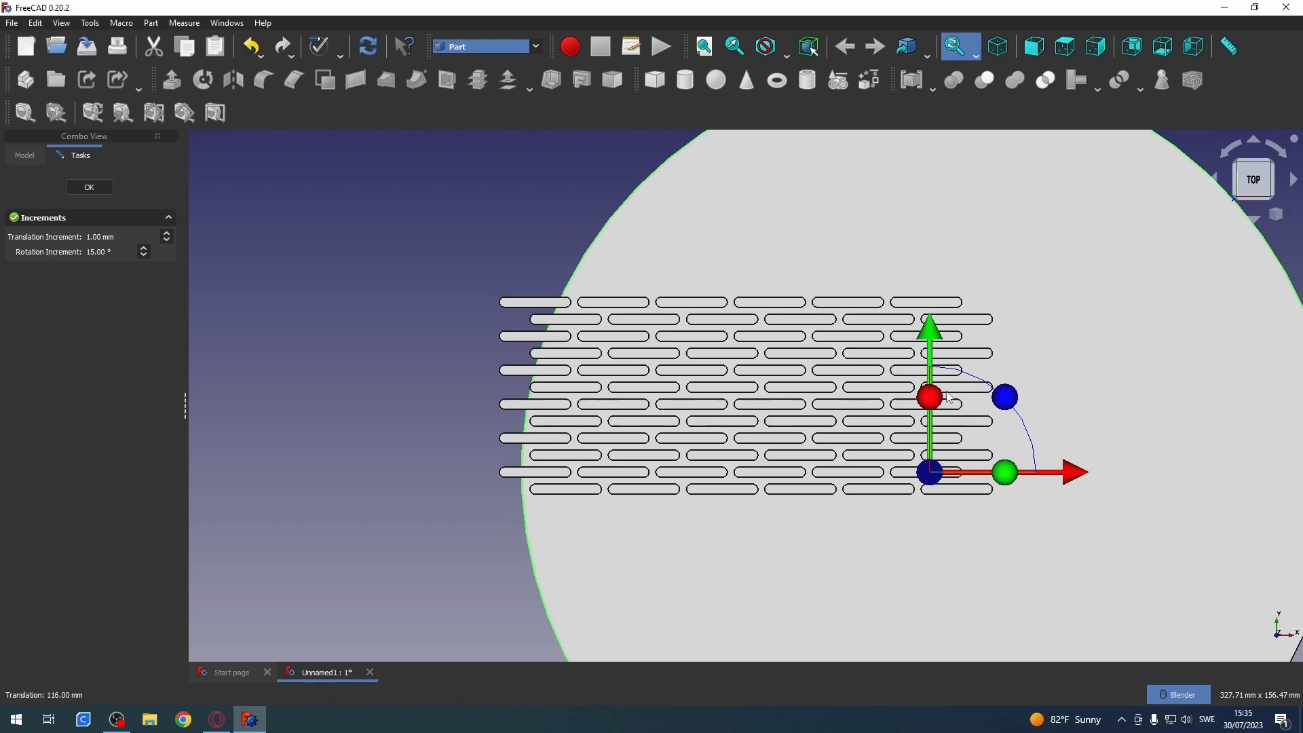
{"action": "left_click_drag", "start_coordinate": [932, 337], "coordinate": [838, 6]}
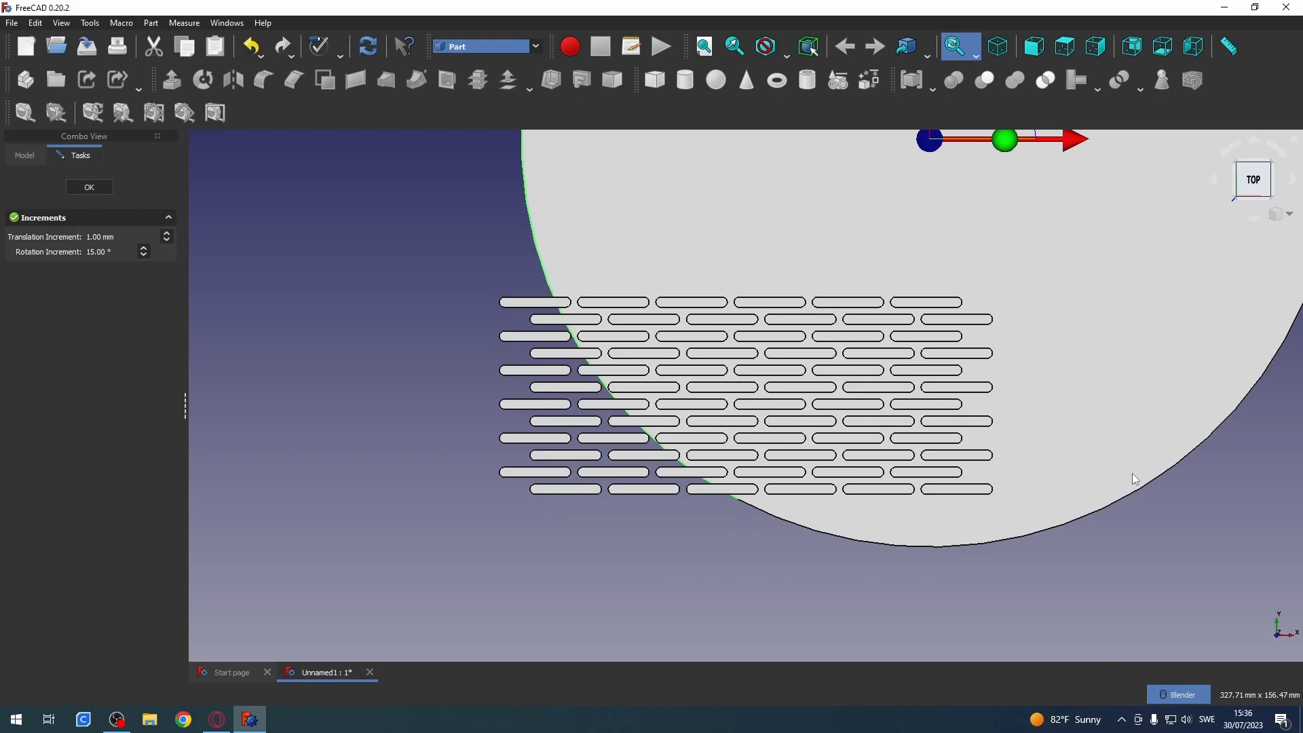
{"action": "scroll", "coordinate": [1111, 512], "scroll_direction": "down", "scroll_amount": 2}
{"action": "scroll", "coordinate": [970, 433], "scroll_direction": "down", "scroll_amount": 1}
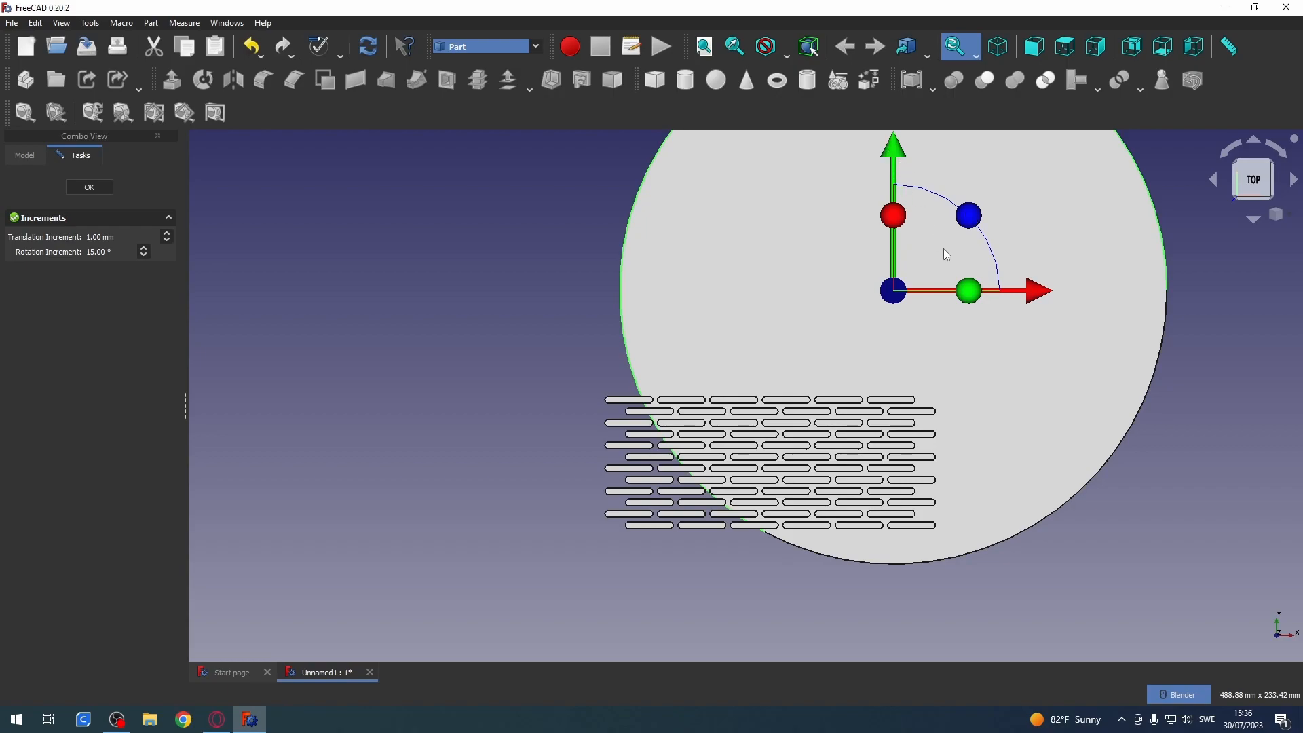
{"action": "left_click_drag", "start_coordinate": [1037, 294], "coordinate": [1006, 295]}
{"action": "left_click_drag", "start_coordinate": [864, 153], "coordinate": [866, 128]}
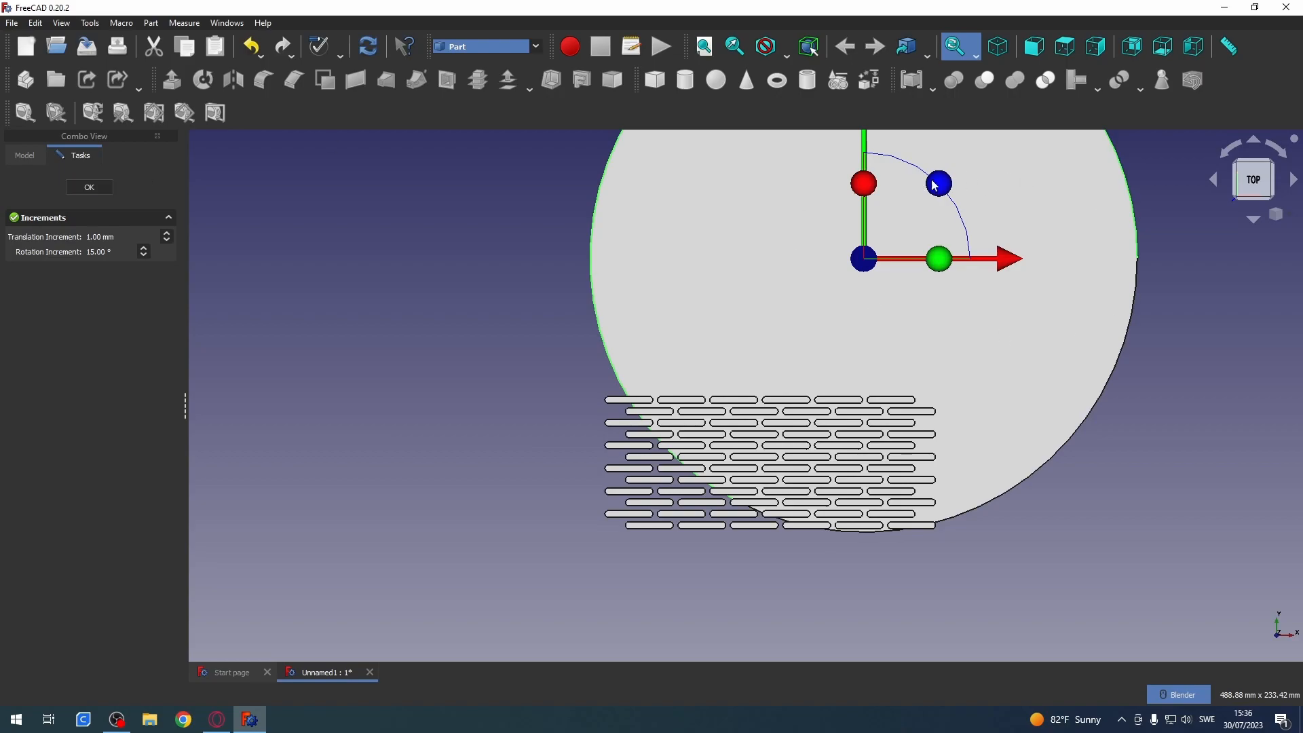
{"action": "left_click", "coordinate": [91, 188]}
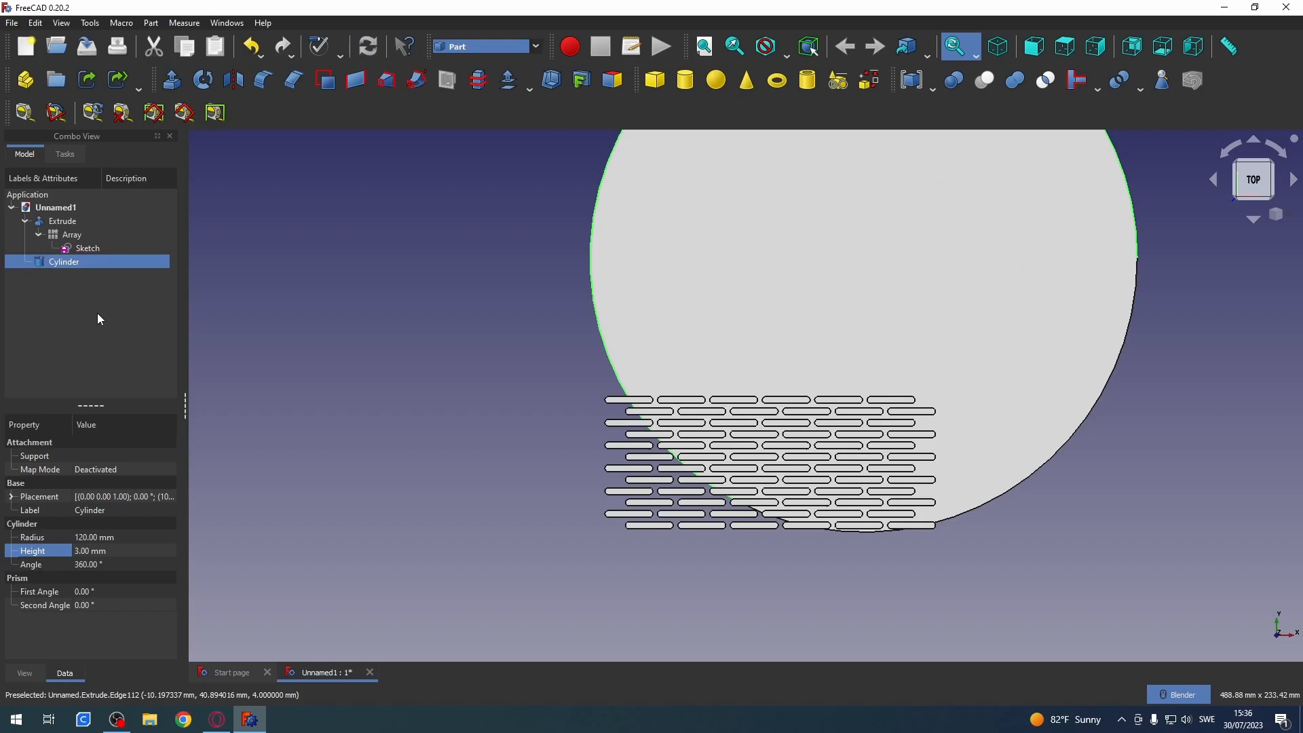
- Set the slot array's number of elements in X to 20
{"action": "left_click", "coordinate": [63, 235]}
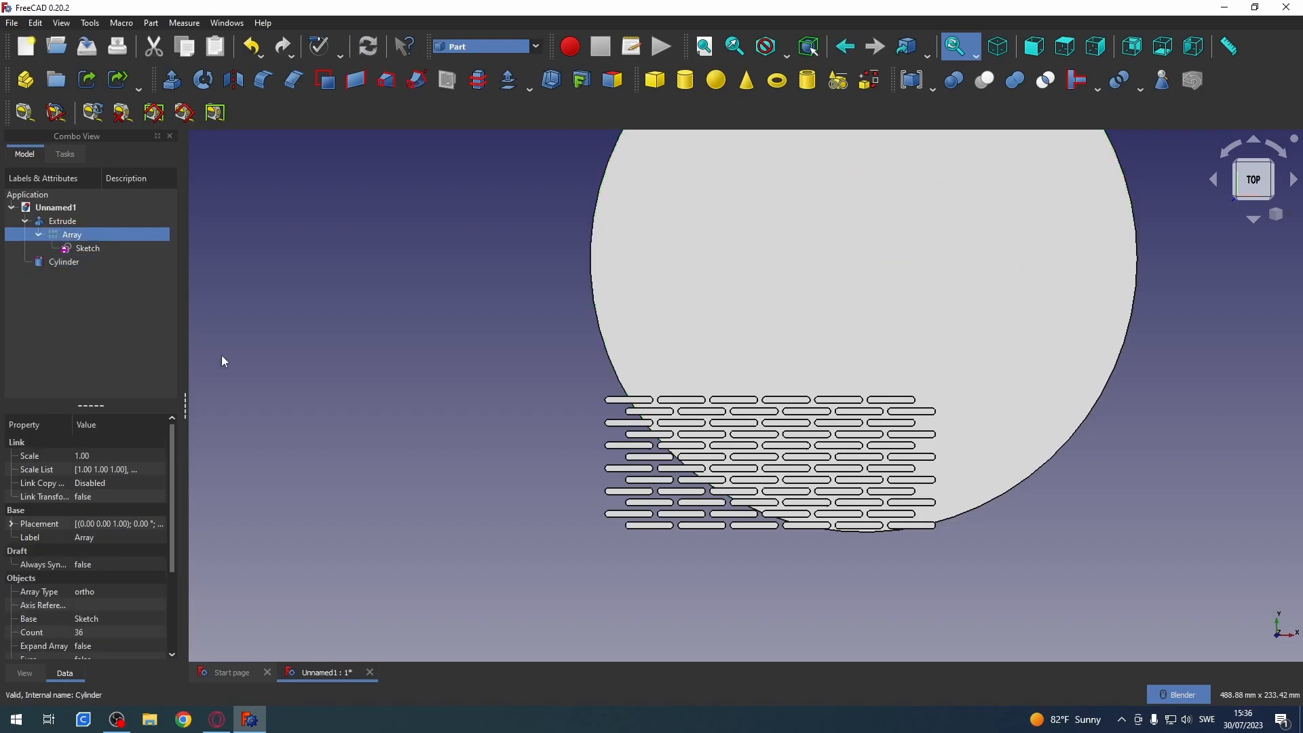
{"action": "left_click_drag", "start_coordinate": [174, 547], "coordinate": [184, 641]}
{"action": "left_click", "coordinate": [109, 625]}
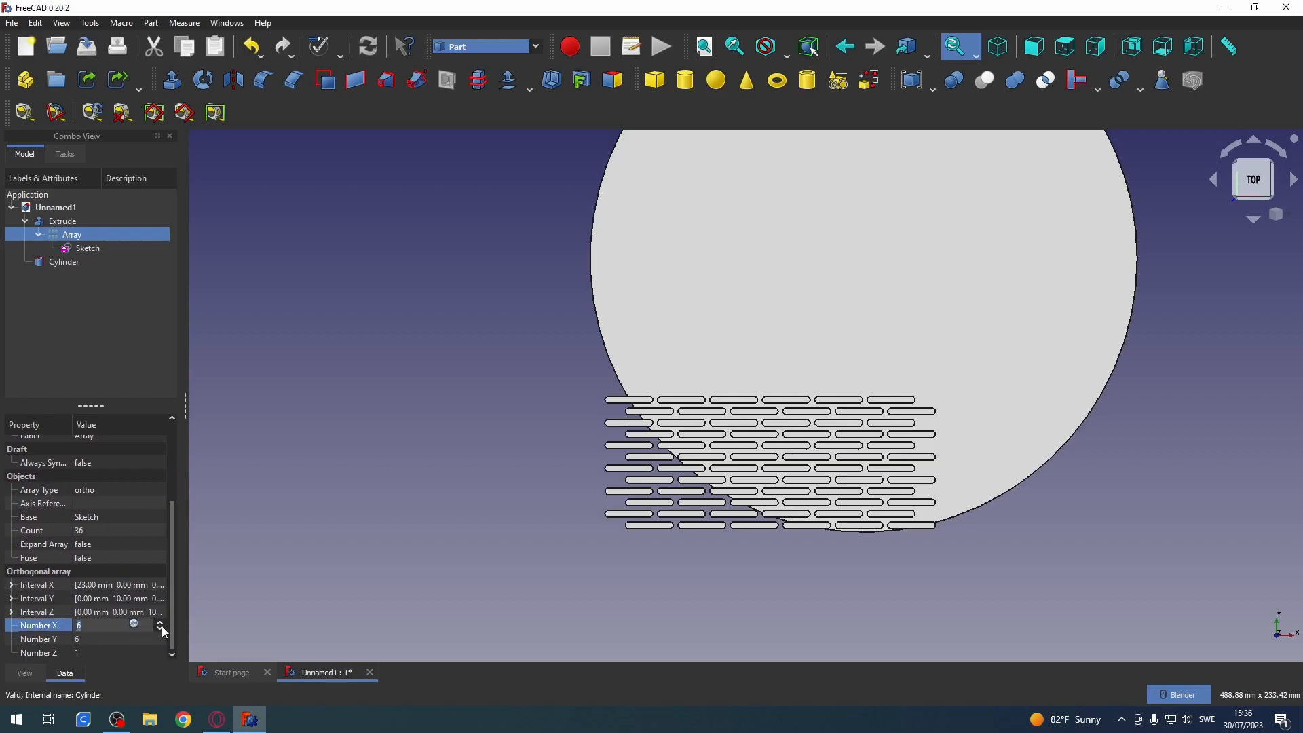
{"action": "scroll", "coordinate": [163, 627], "scroll_direction": "up", "scroll_amount": 5}
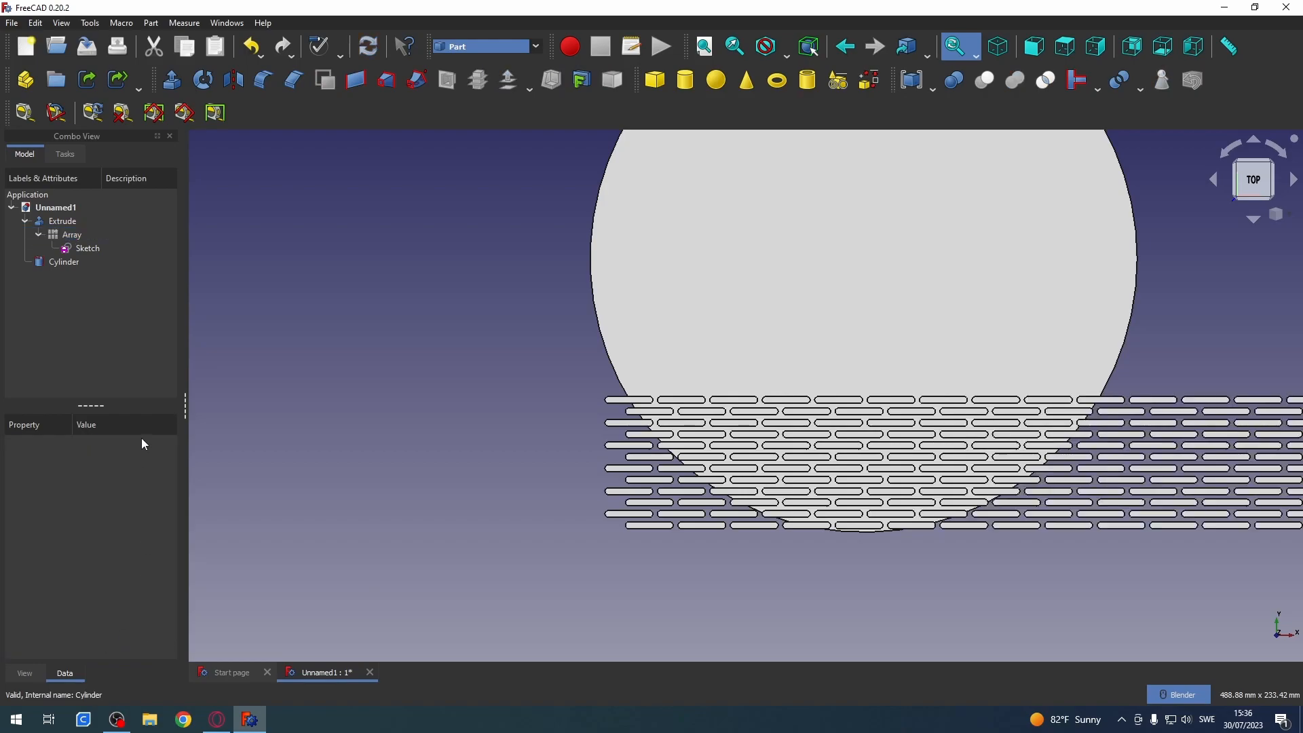
- Reduce the slot array's number of elements in X to 16
{"action": "left_click", "coordinate": [87, 248]}
{"action": "left_click", "coordinate": [72, 234]}
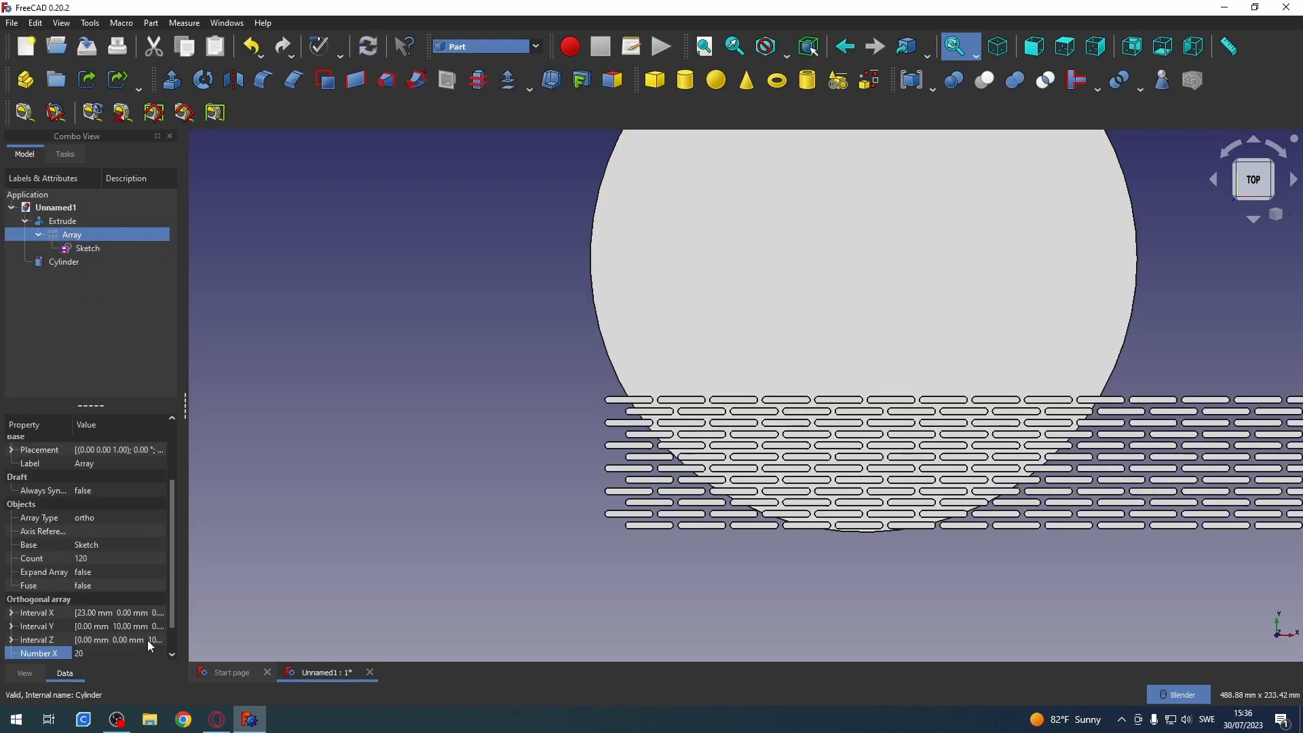
{"action": "scroll", "coordinate": [114, 593], "scroll_direction": "down", "scroll_amount": 1}
{"action": "left_click", "coordinate": [112, 625]}
{"action": "left_click", "coordinate": [160, 628]}
{"action": "left_click", "coordinate": [160, 629]}
{"action": "left_click", "coordinate": [161, 628]}
{"action": "left_click", "coordinate": [161, 629]}
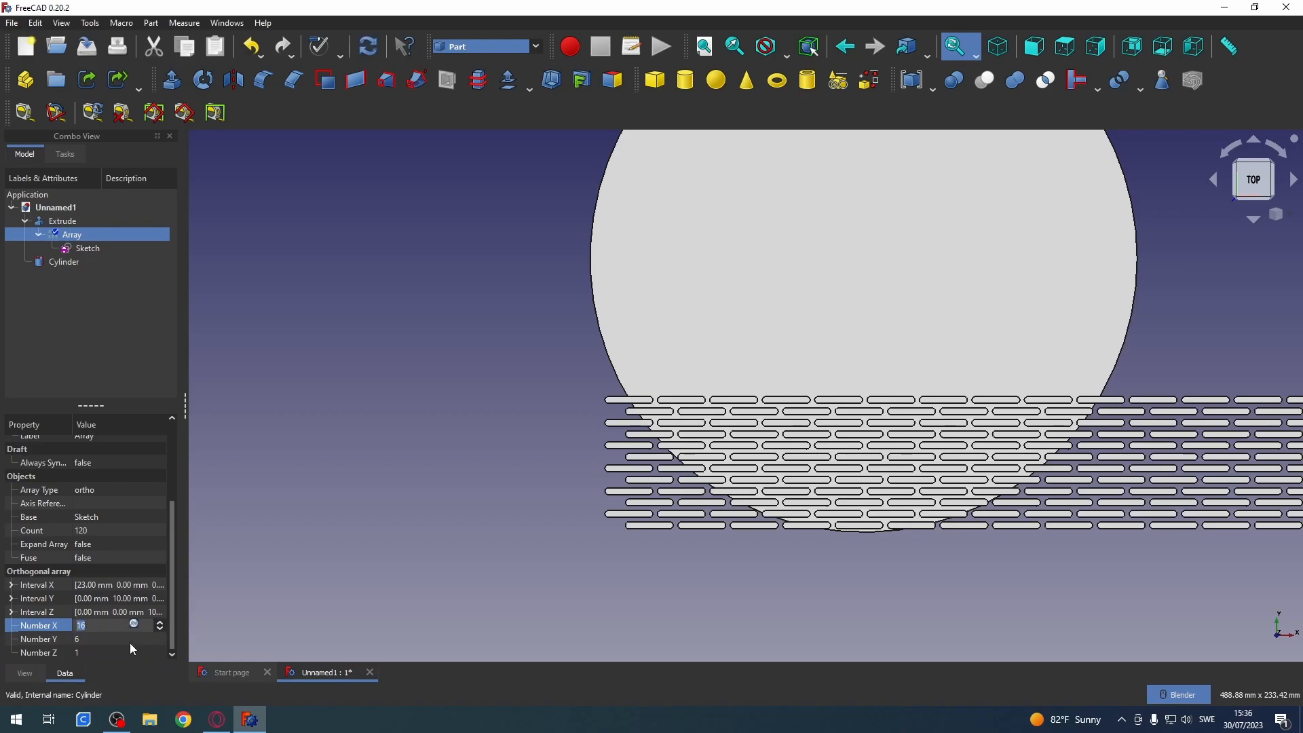
{"action": "left_click", "coordinate": [135, 642]}
- Lower the slot array's number of elements in X to 10
{"action": "left_click", "coordinate": [146, 625]}
{"action": "left_click", "coordinate": [161, 629]}
{"action": "left_click", "coordinate": [161, 629]}
{"action": "left_click", "coordinate": [160, 630]}
{"action": "left_click", "coordinate": [159, 630]}
{"action": "left_click", "coordinate": [160, 629]}
{"action": "left_click", "coordinate": [160, 629]}
- Set the slot array's number of elements in Y to 10
{"action": "left_click", "coordinate": [122, 641]}
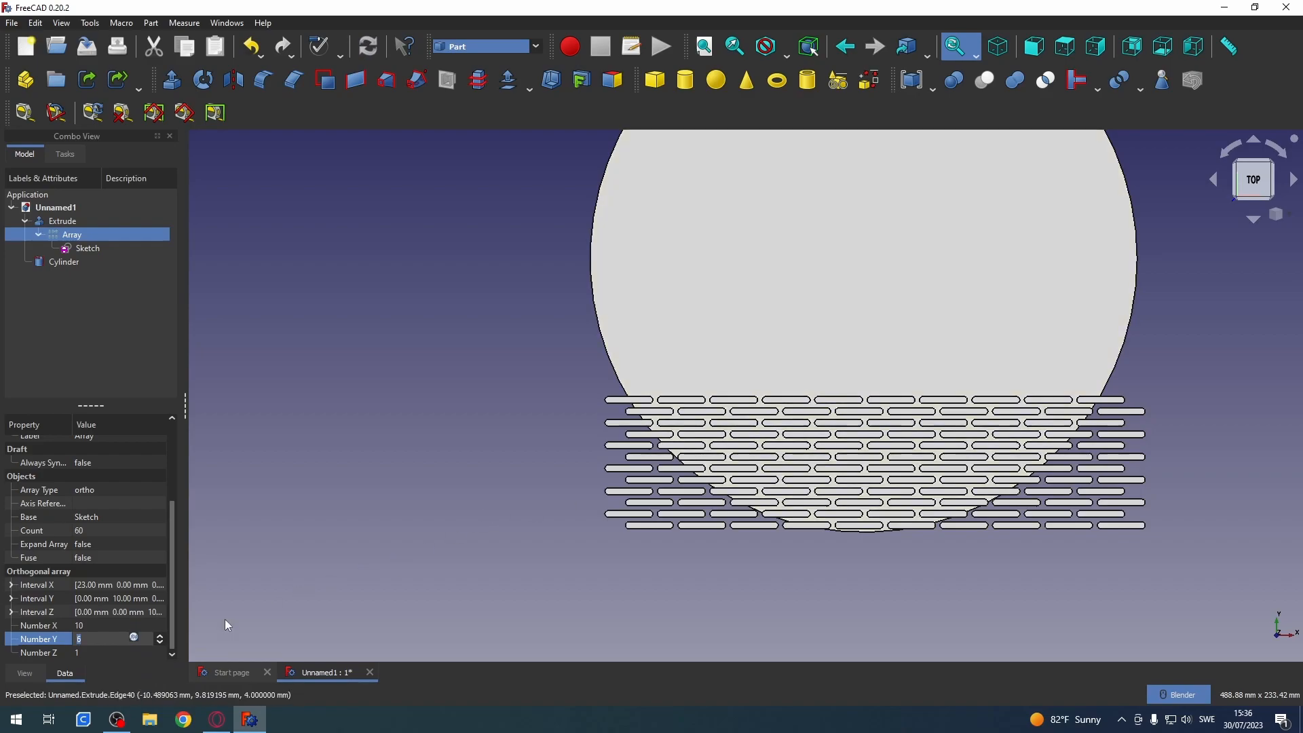
{"action": "left_click", "coordinate": [162, 641]}
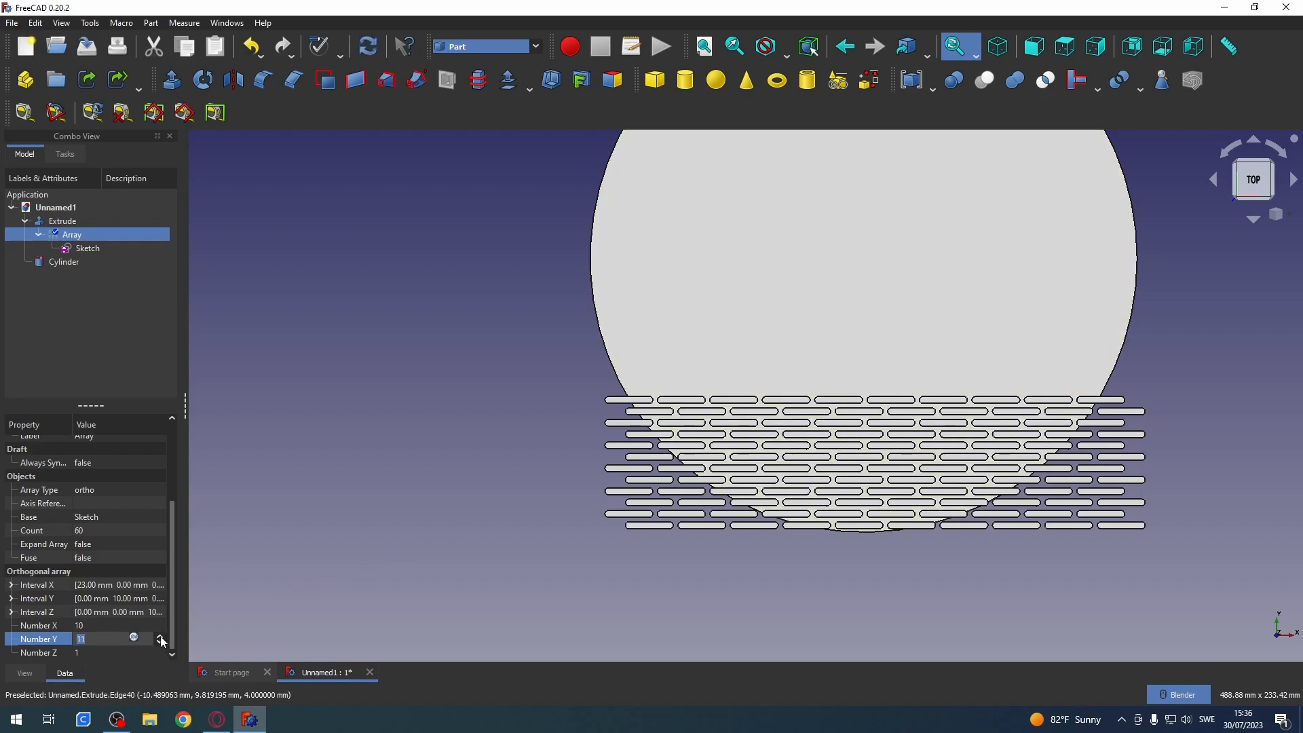
{"action": "left_click", "coordinate": [161, 643]}
- Raise the slot array's number of elements in X to 25
{"action": "left_click", "coordinate": [84, 627]}
{"action": "left_click", "coordinate": [160, 623]}
{"action": "left_click", "coordinate": [160, 622]}
{"action": "left_click", "coordinate": [160, 623]}
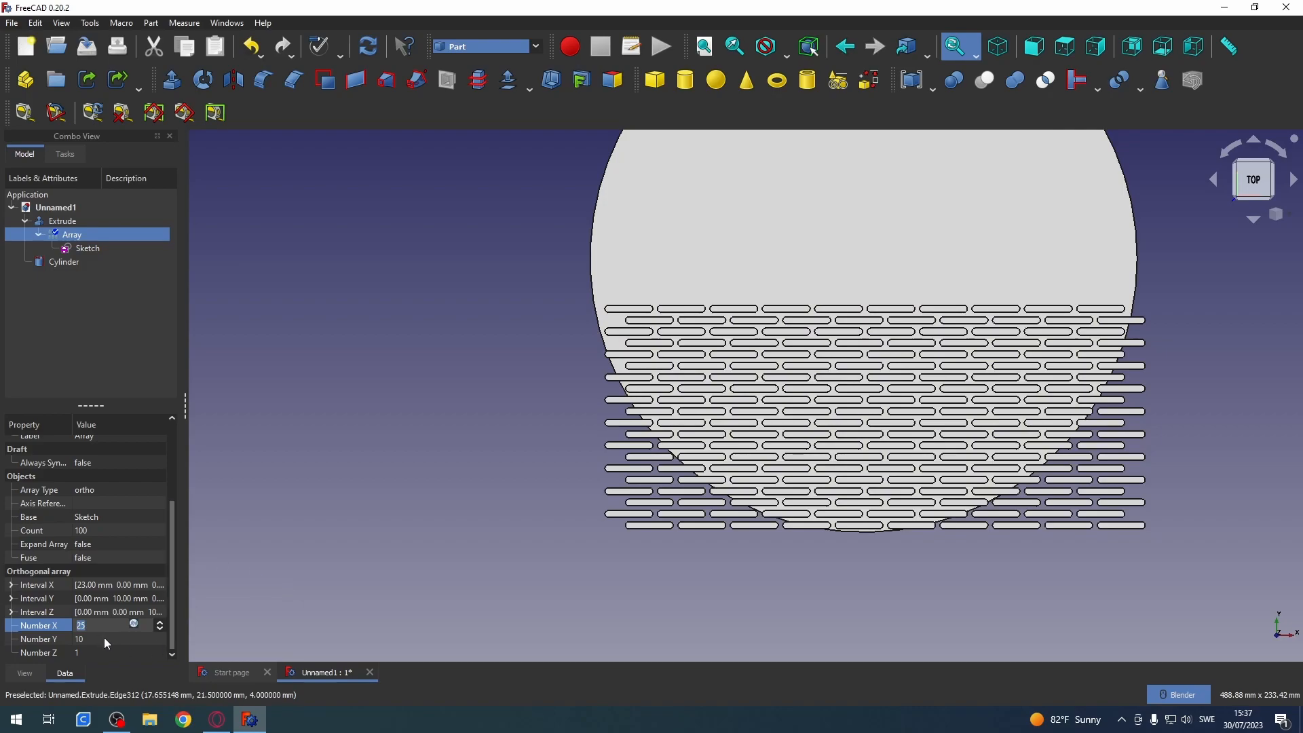
{"action": "left_click", "coordinate": [105, 639]}
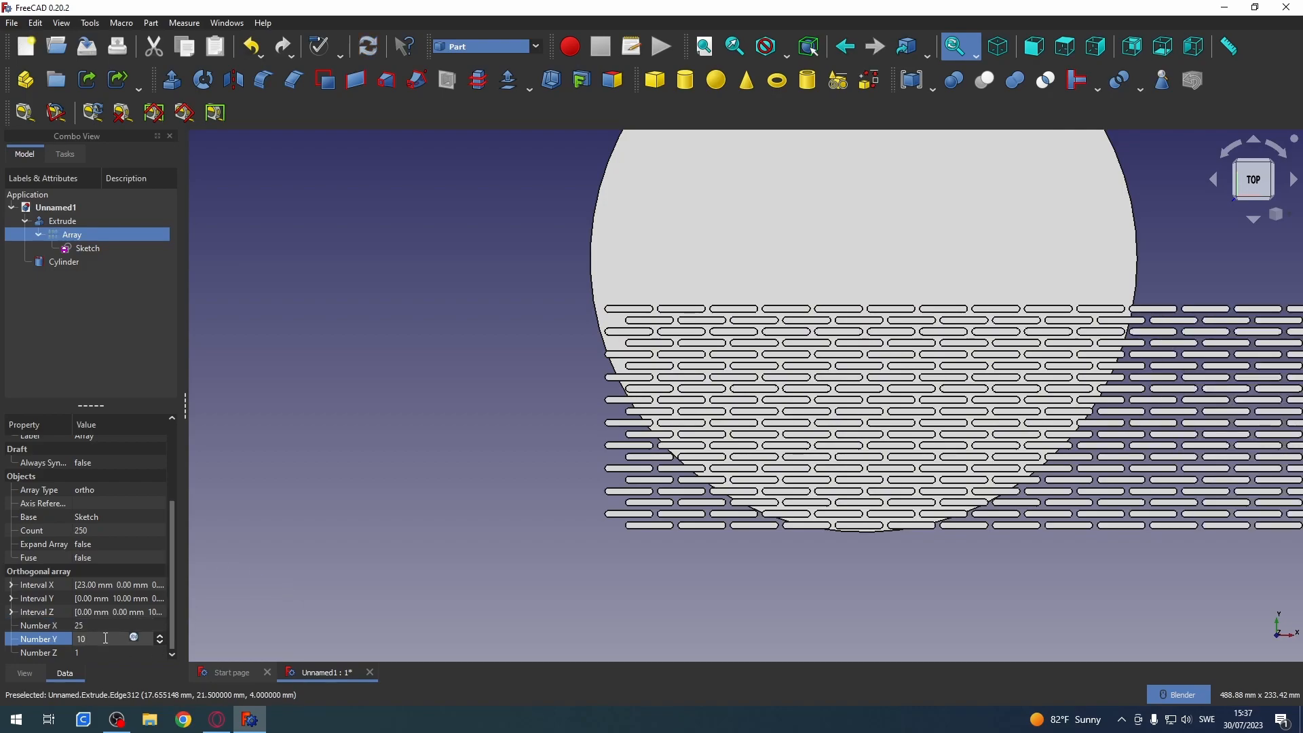
- Set the slot array's number of elements to 10 in X and 25 in Y
{"action": "left_click", "coordinate": [95, 625]}
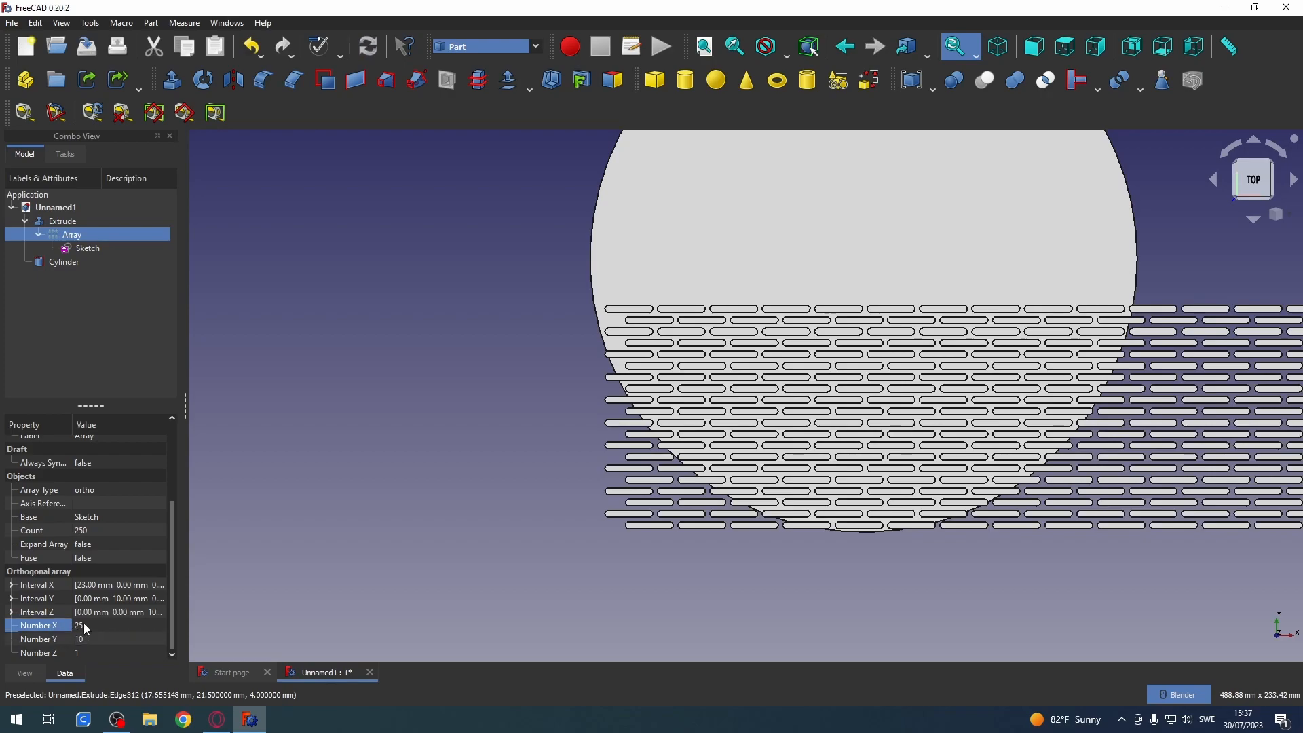
{"action": "type", "text": "10"}
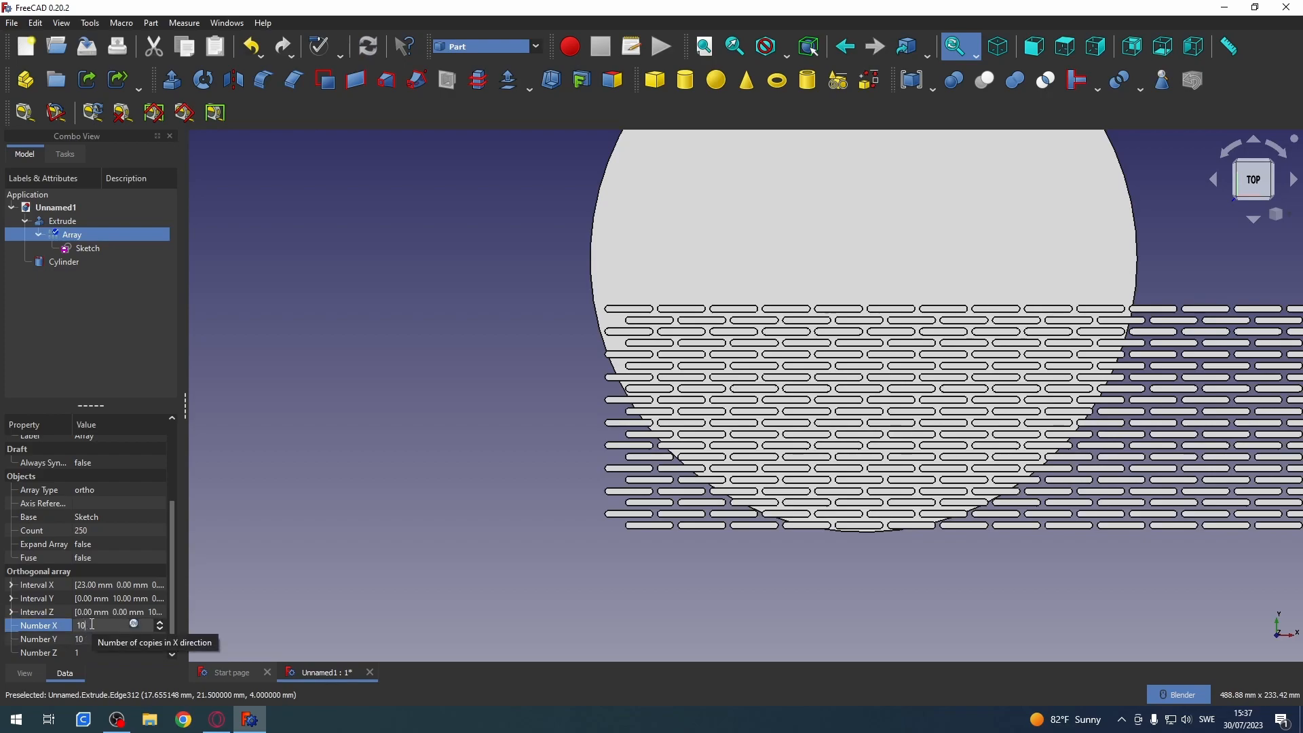
{"action": "left_click", "coordinate": [110, 639]}
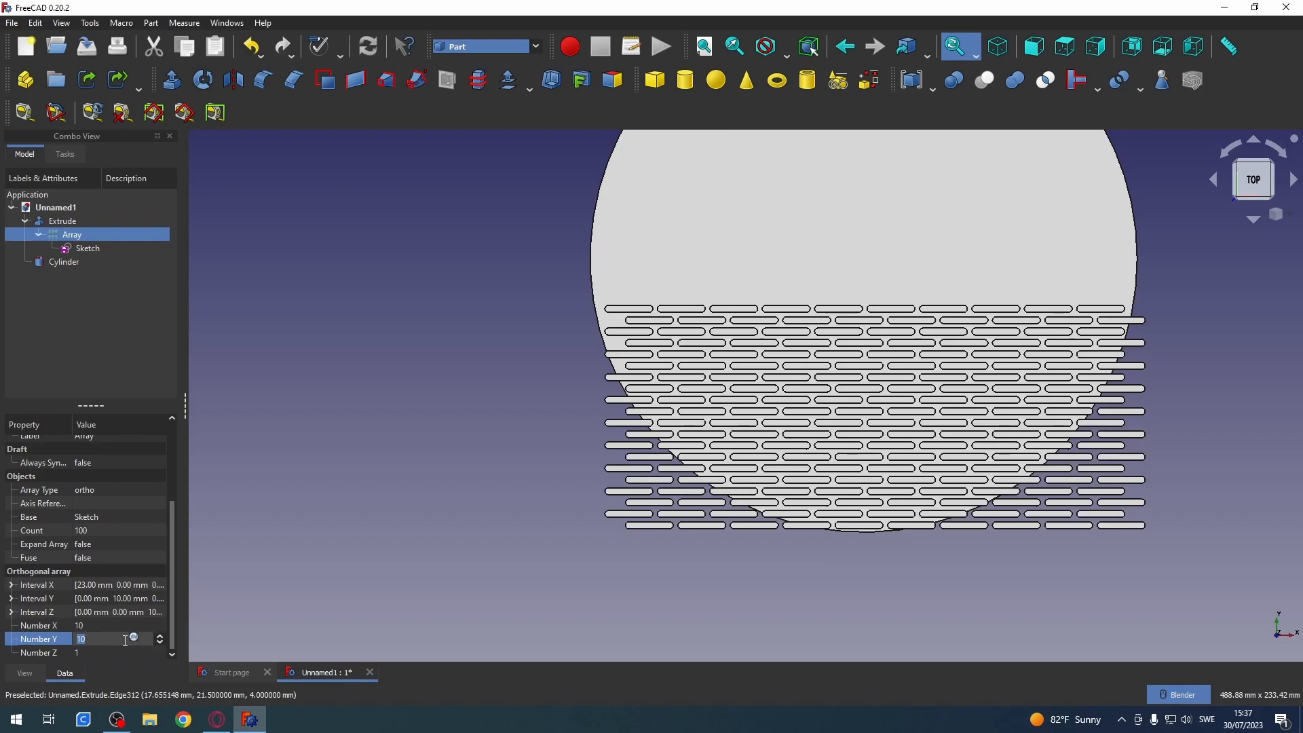
{"action": "type", "text": "25"}
- Increase the slot array's number of elements in X to 11
{"action": "left_click", "coordinate": [114, 625]}
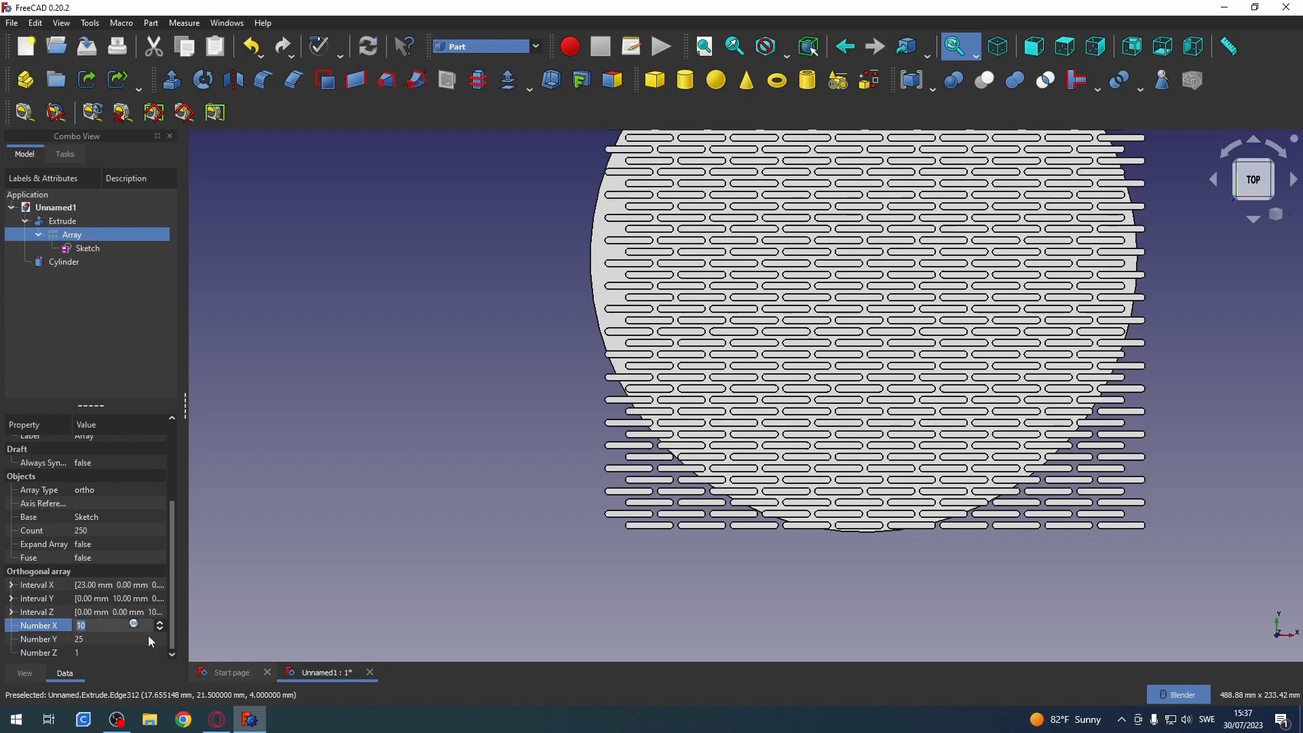
{"action": "left_click", "coordinate": [159, 622]}
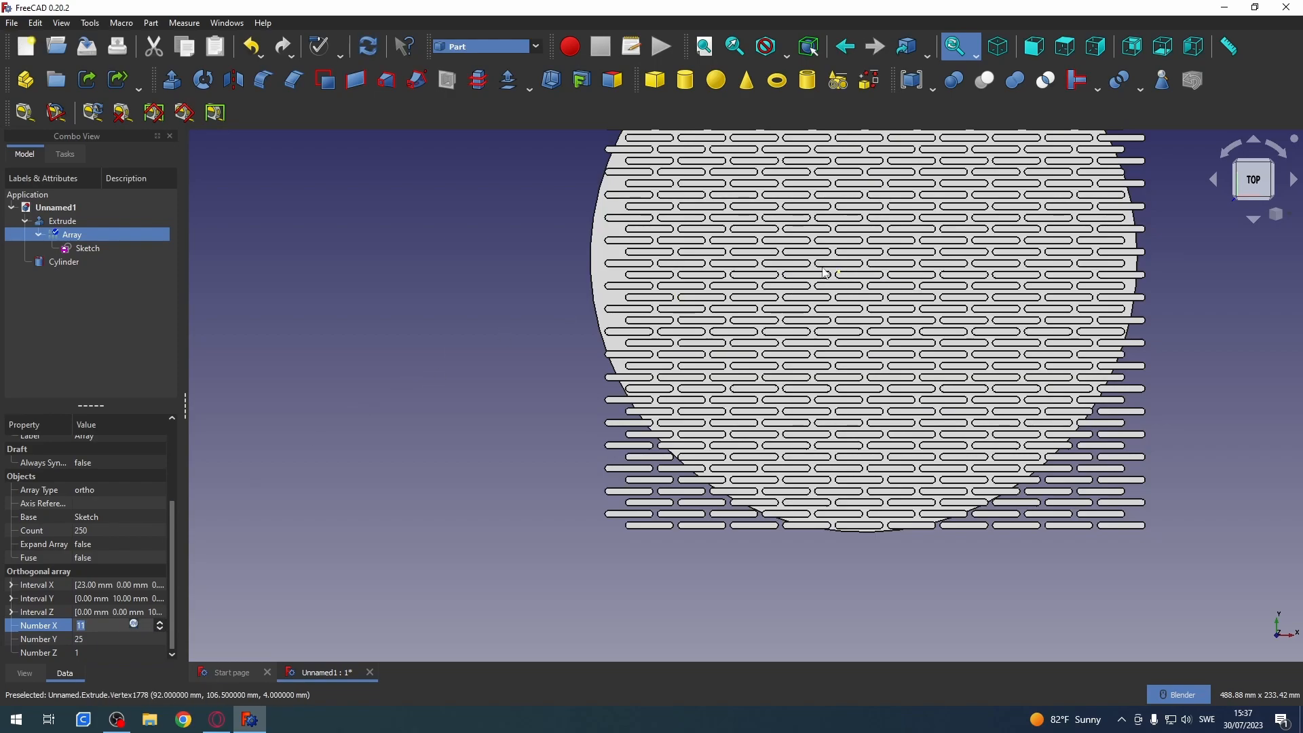
{"action": "left_click", "coordinate": [94, 639]}
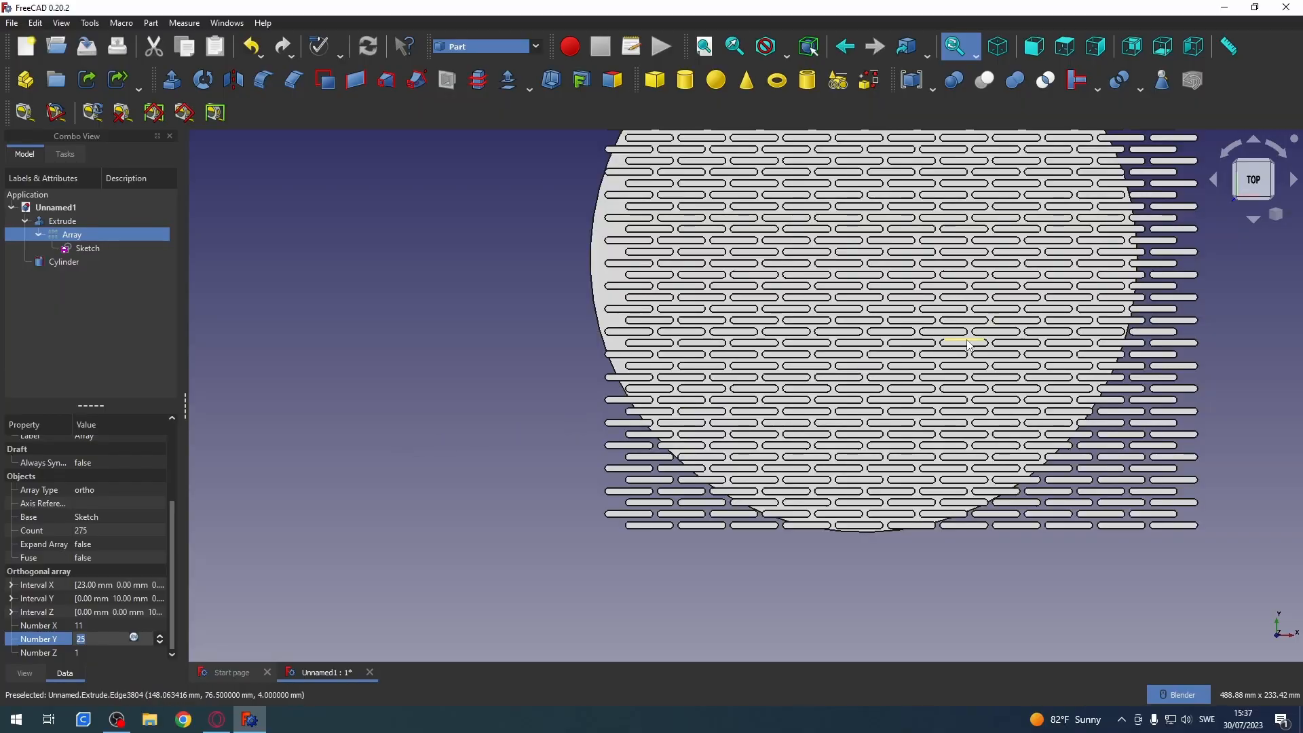
- Transform the cylinder 17 mm along X to centre the disc within the width of the slot array
{"action": "middle_click_drag", "start_coordinate": [1145, 413], "coordinate": [966, 436]}
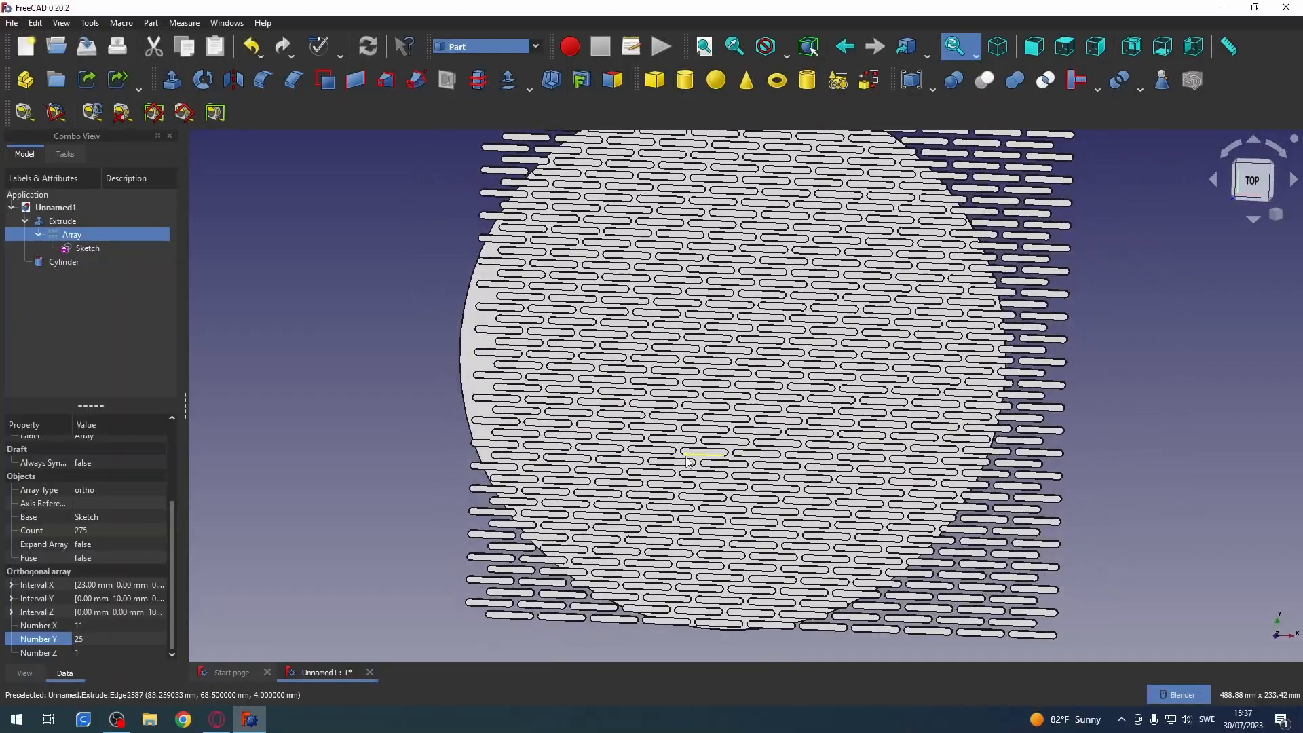
{"action": "left_click", "coordinate": [1252, 180]}
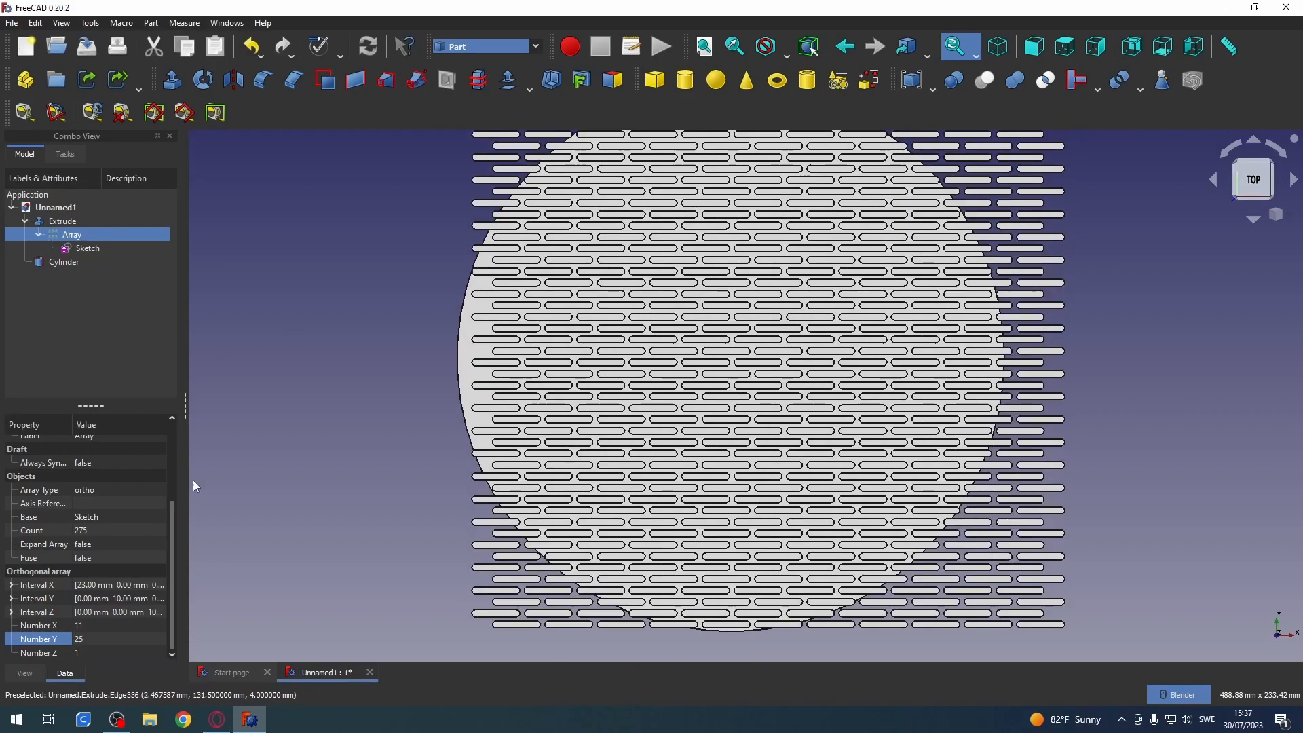
{"action": "left_click", "coordinate": [75, 263]}
{"action": "right_click", "coordinate": [75, 262]}
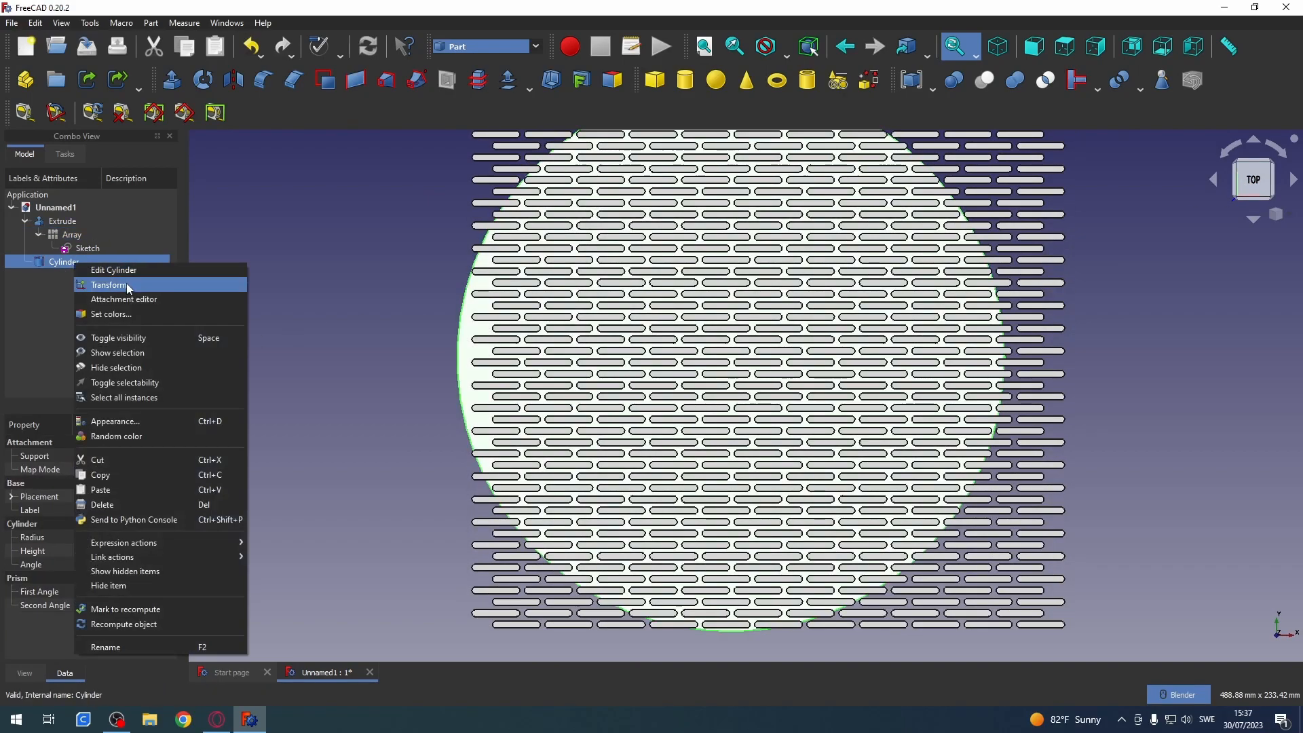
{"action": "left_click", "coordinate": [128, 288]}
{"action": "left_click_drag", "start_coordinate": [875, 367], "coordinate": [913, 371]}
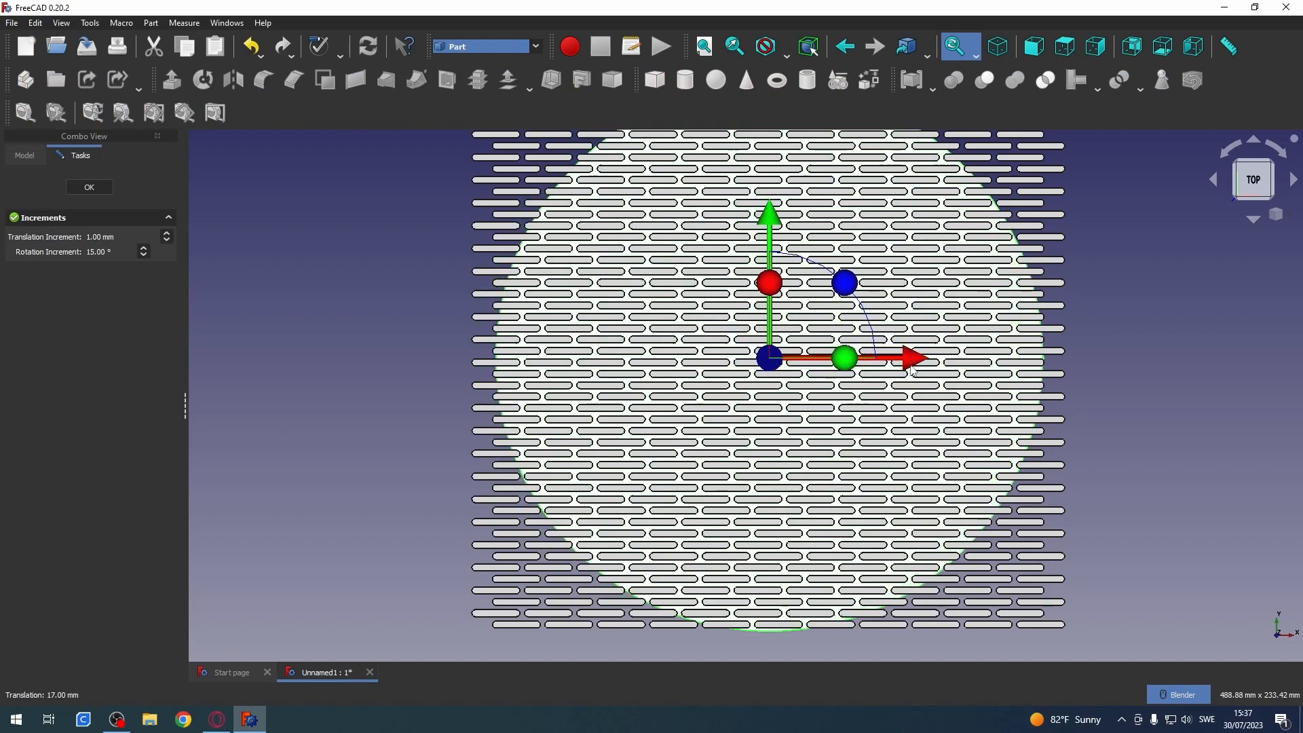
{"action": "scroll", "coordinate": [963, 266], "scroll_direction": "down", "scroll_amount": 1}
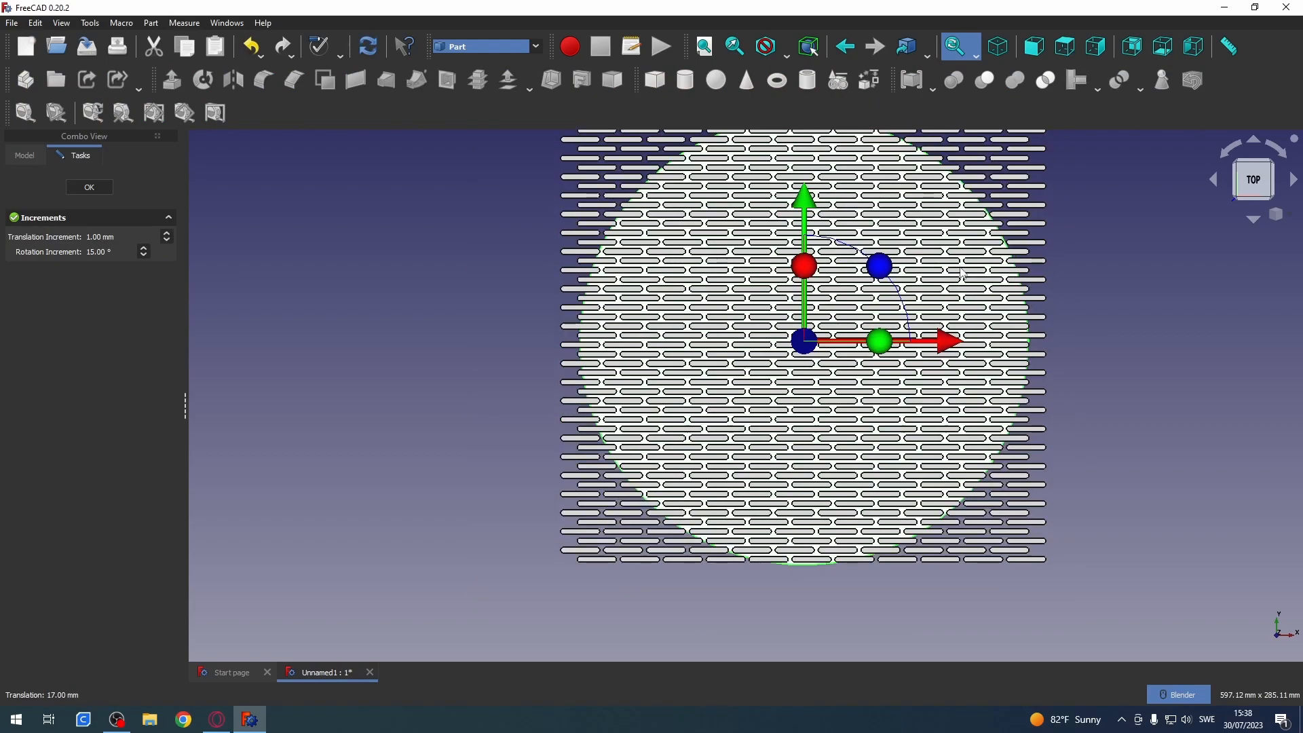
{"action": "middle_click_drag", "start_coordinate": [914, 238], "coordinate": [874, 273], "text": "shift"}
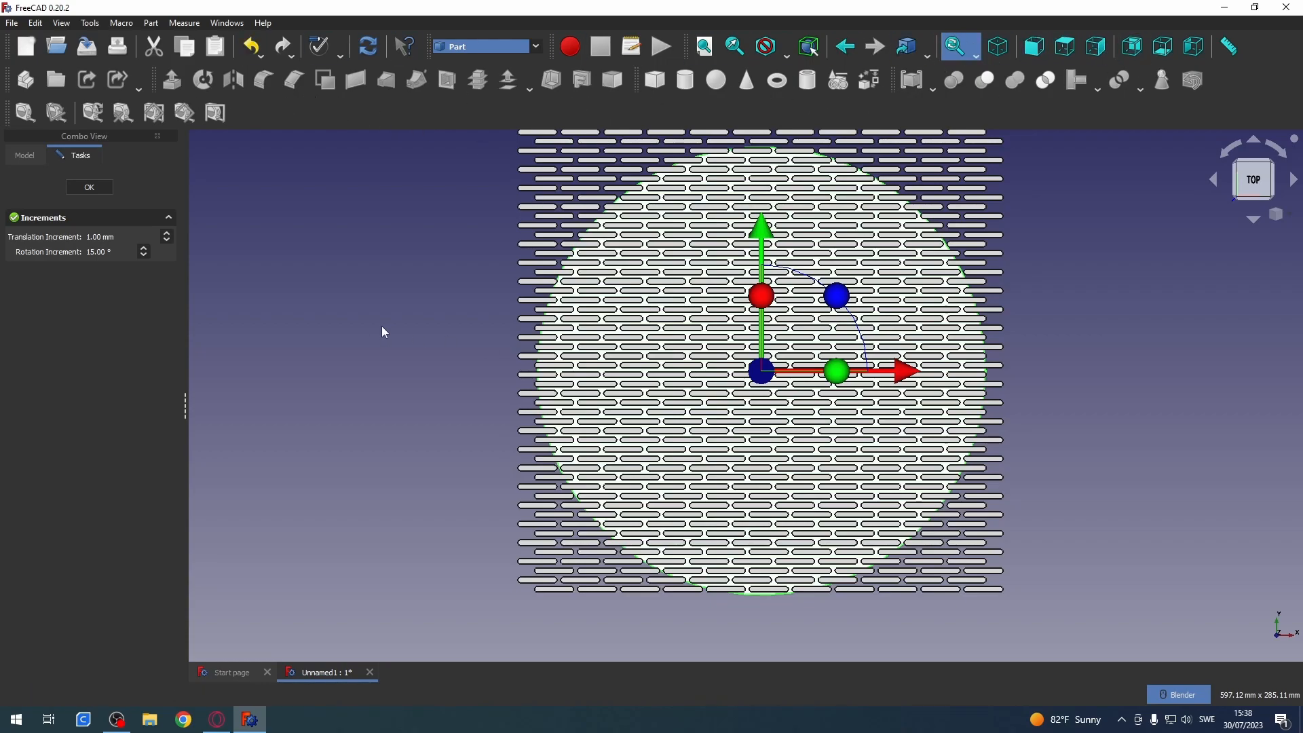
{"action": "left_click", "coordinate": [106, 190]}
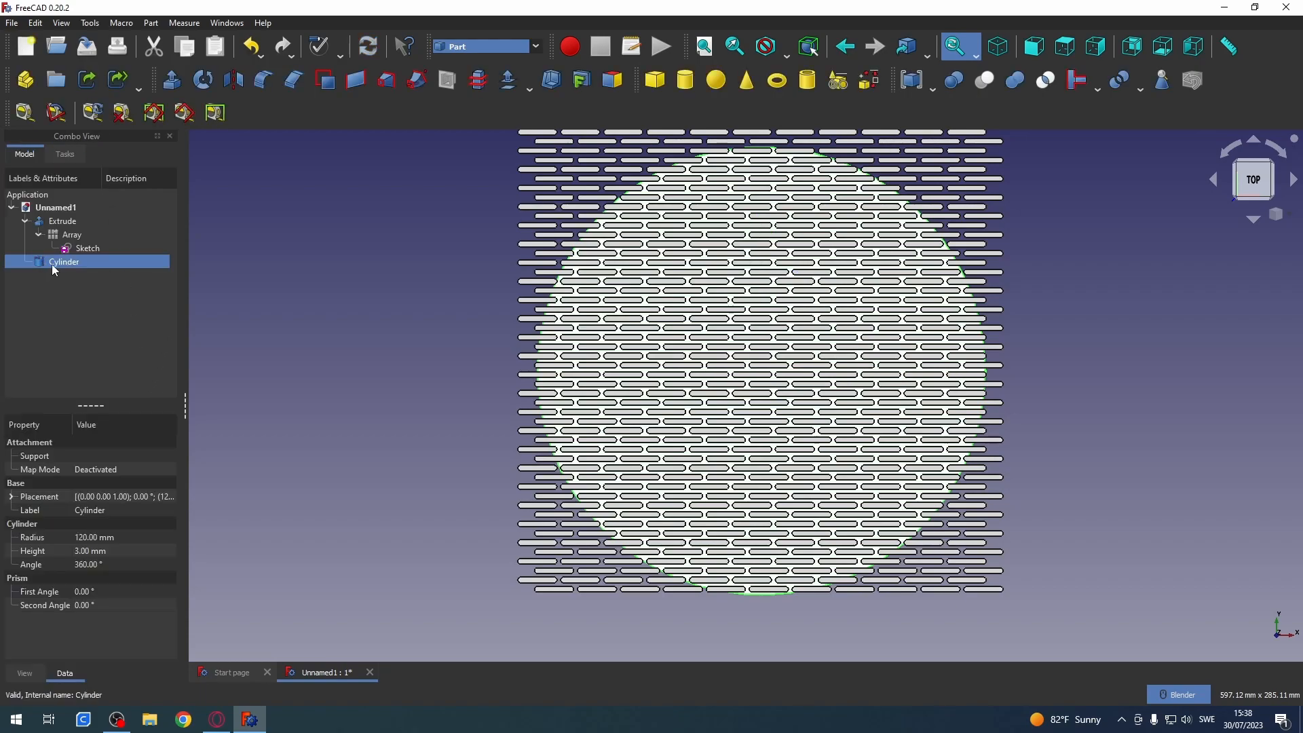
{"action": "left_click", "coordinate": [38, 234]}
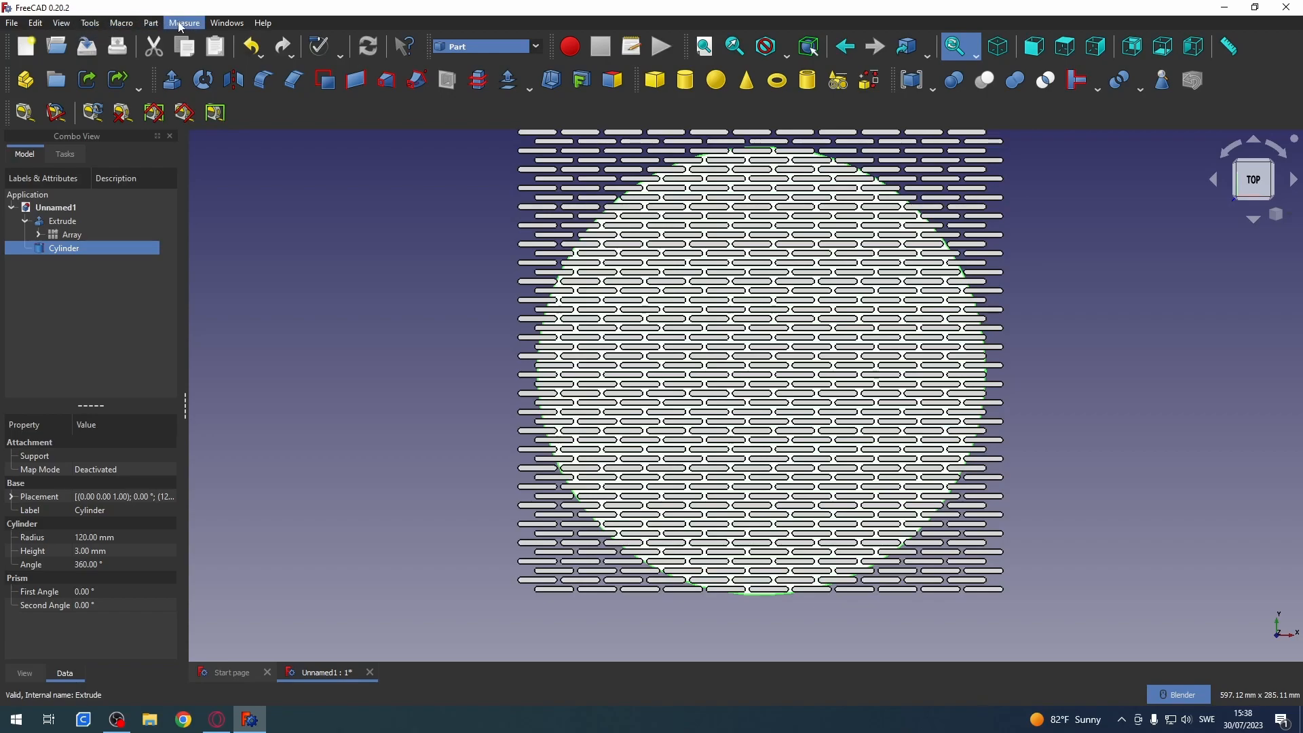
{"action": "left_click", "coordinate": [152, 26]}
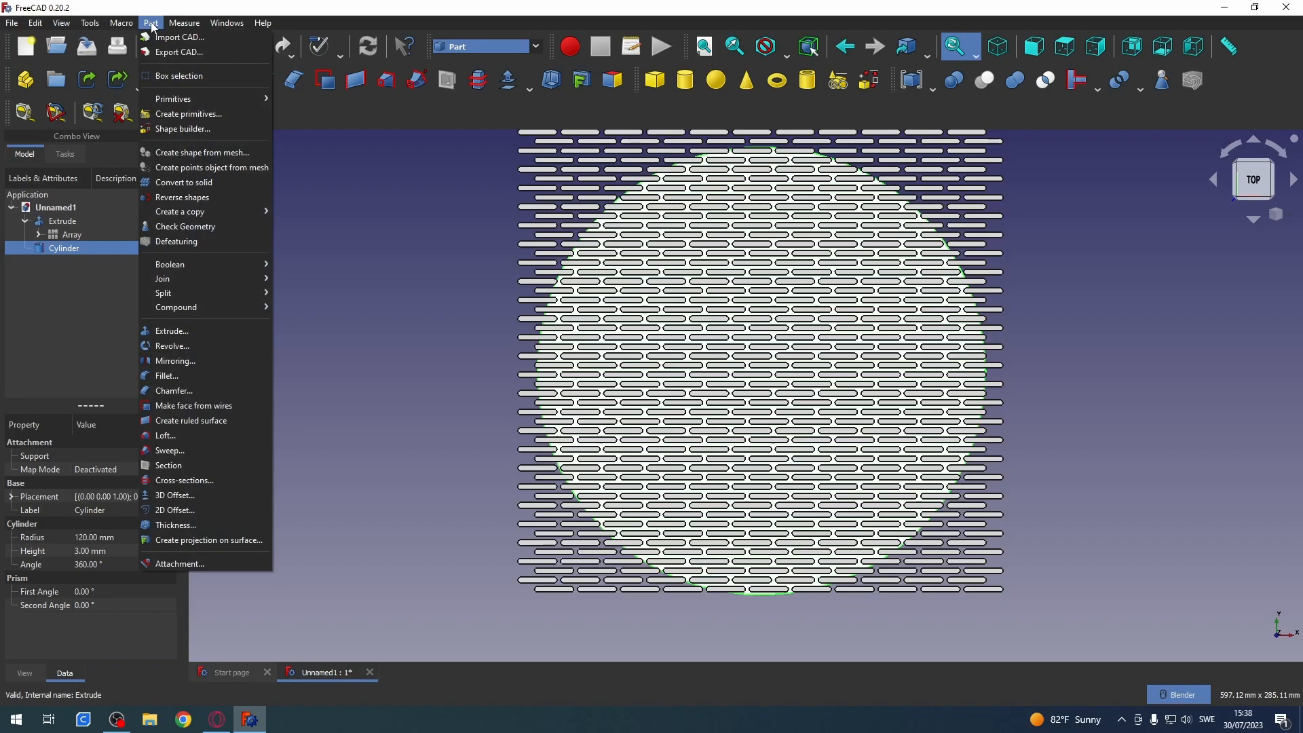
{"action": "mouse_move", "coordinate": [239, 265]}
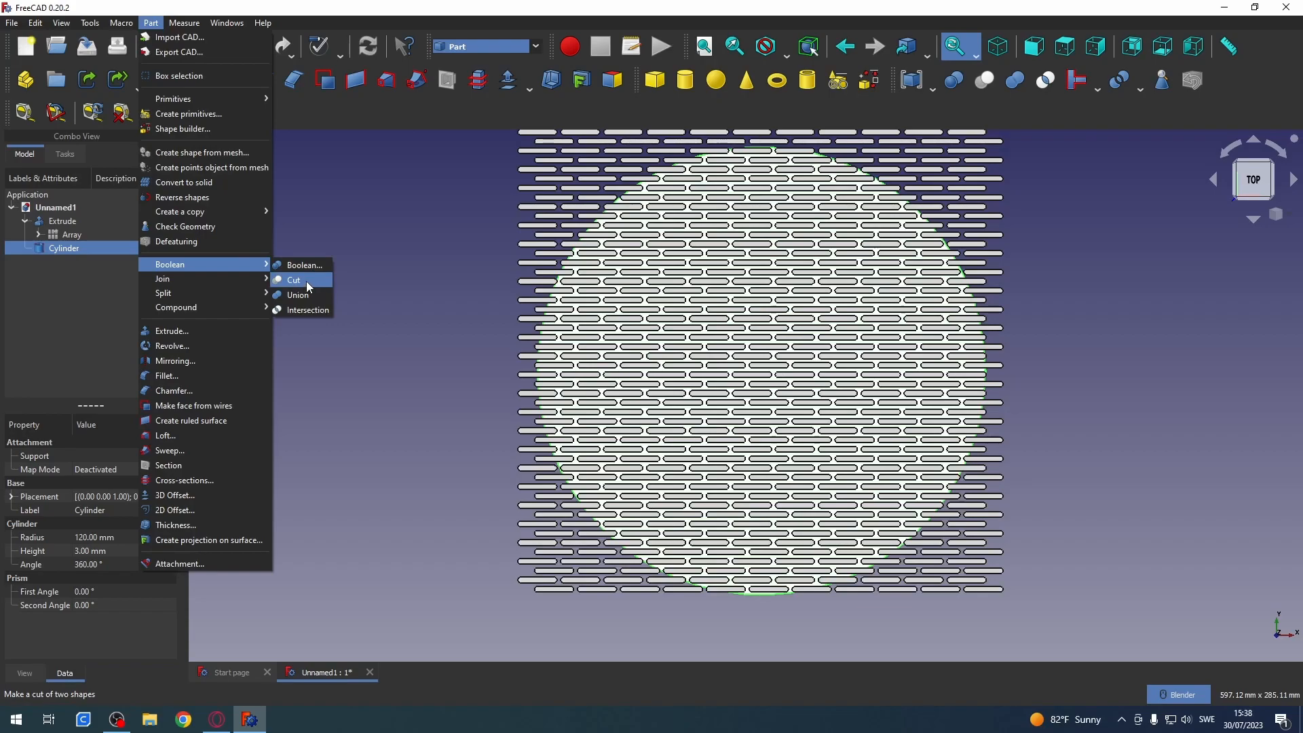
{"action": "left_click", "coordinate": [390, 230]}
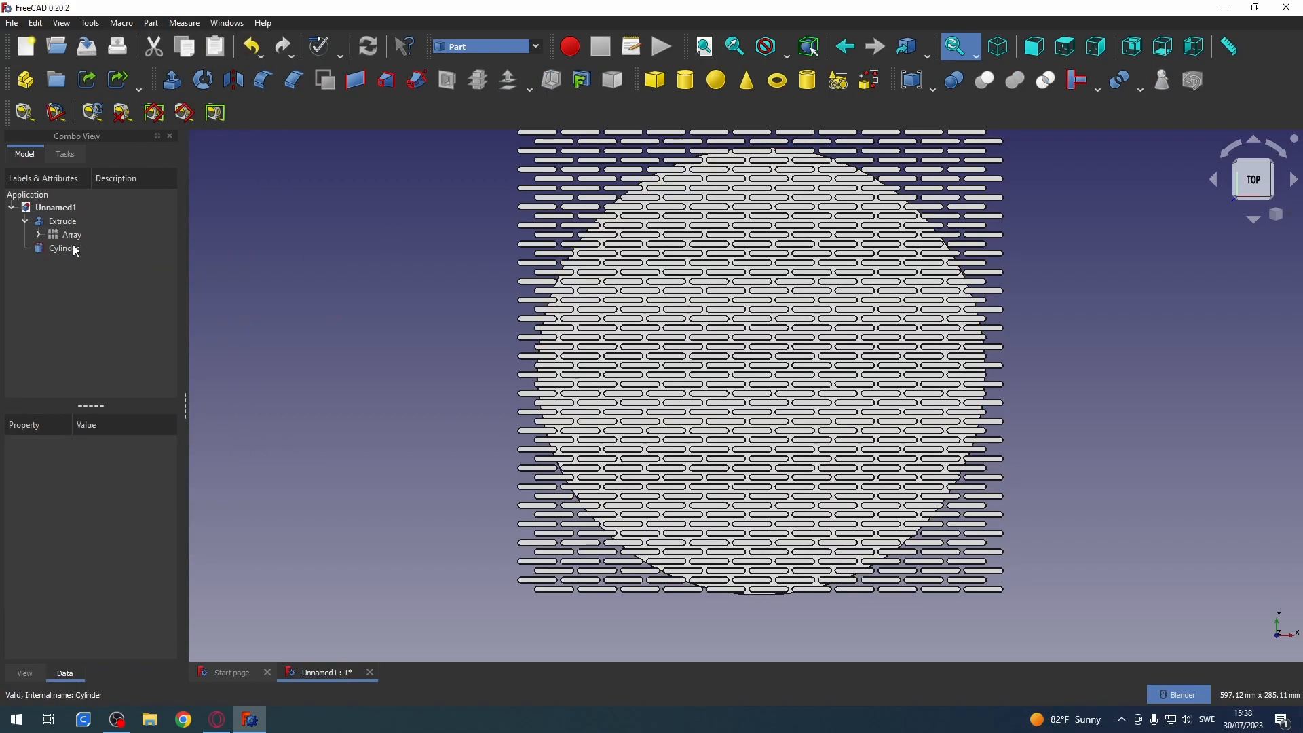
- Try to subtract the cylinder from the extruded slot array with a Boolean Cut
{"action": "left_click", "coordinate": [25, 222]}
{"action": "left_click", "coordinate": [66, 223]}
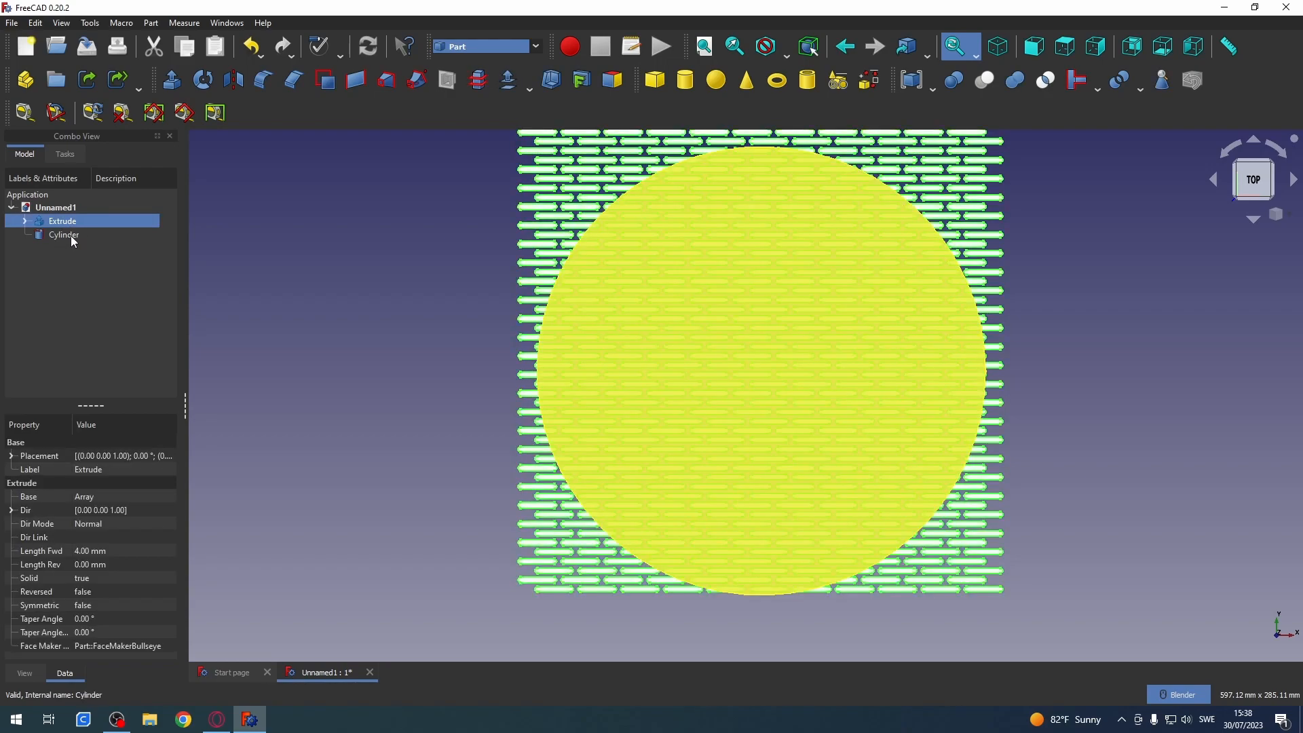
{"action": "left_click", "coordinate": [69, 236], "text": "ctrl"}
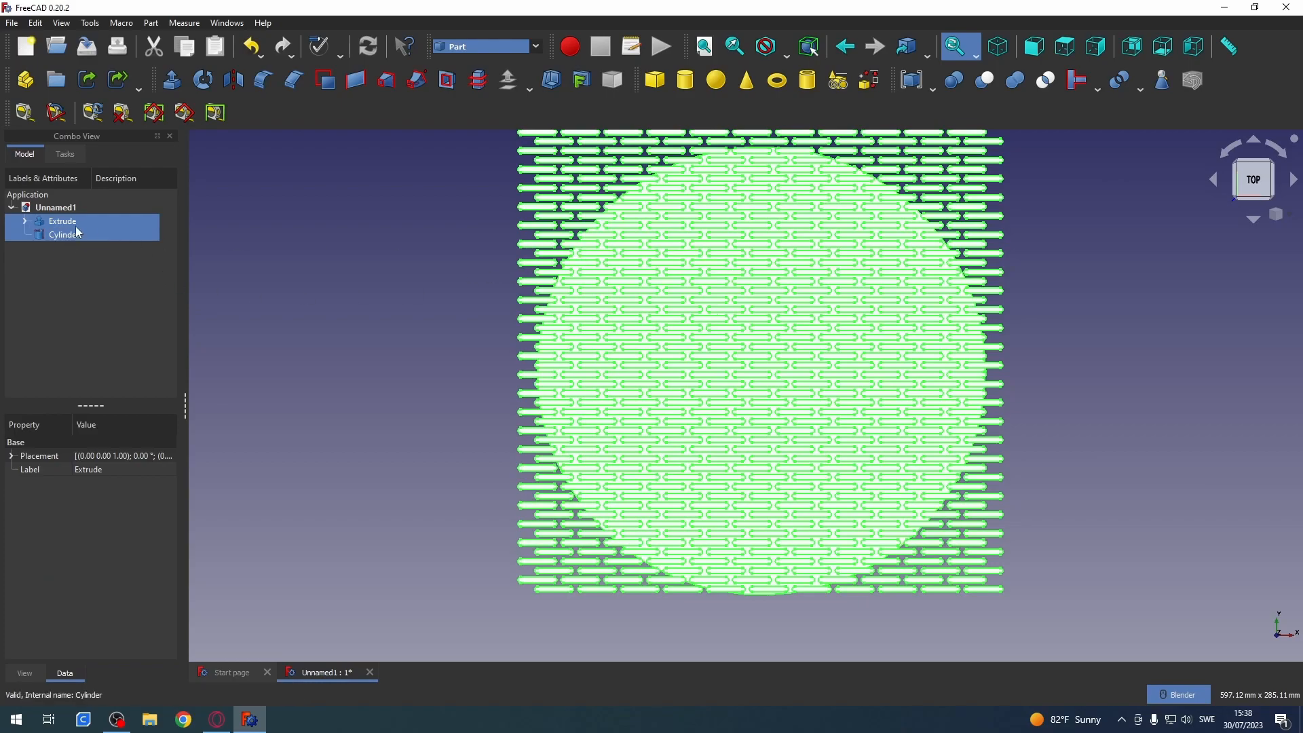
{"action": "left_click", "coordinate": [164, 28]}
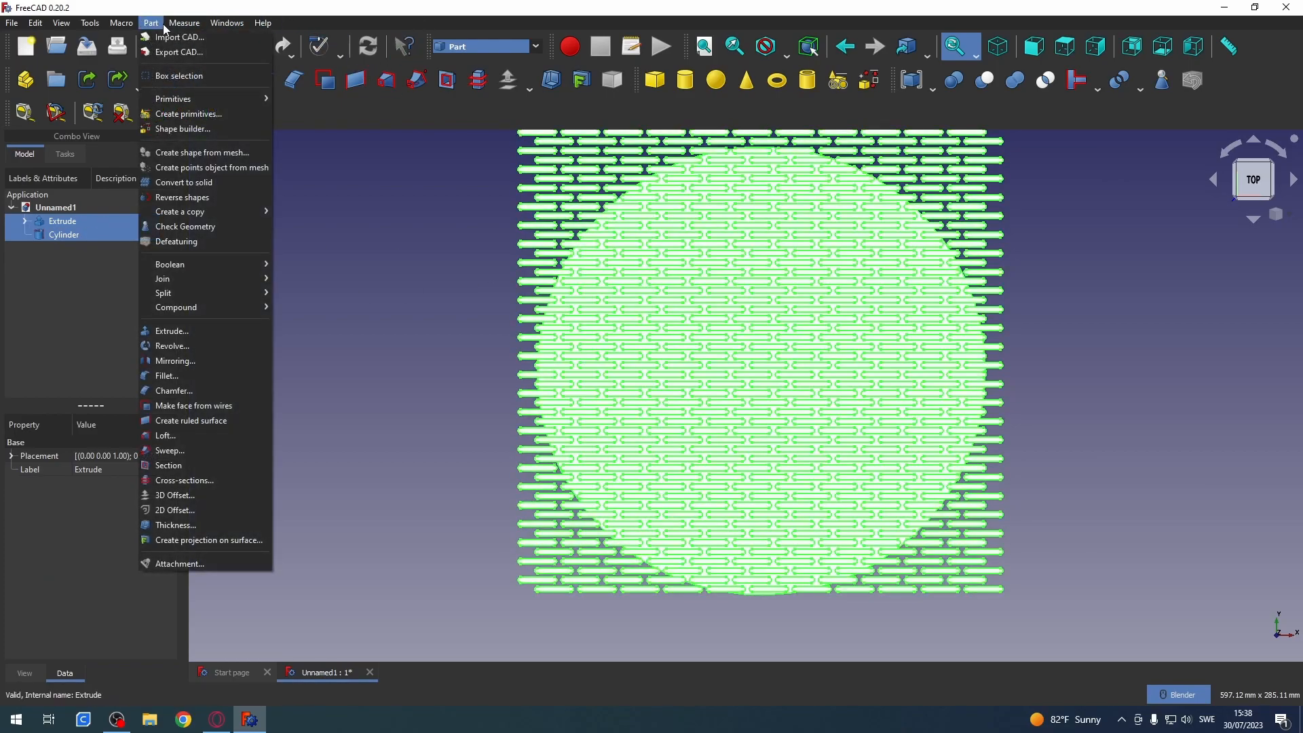
{"action": "left_click", "coordinate": [201, 256]}
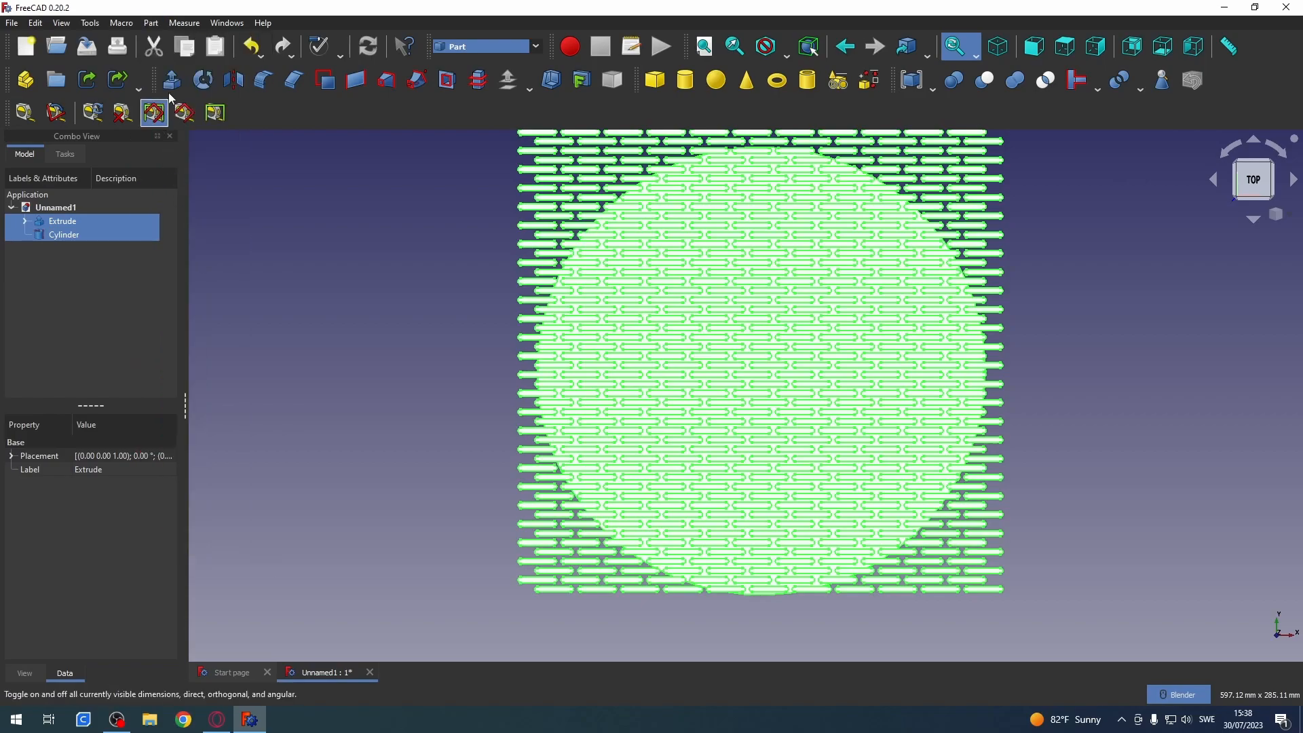
{"action": "left_click", "coordinate": [151, 22]}
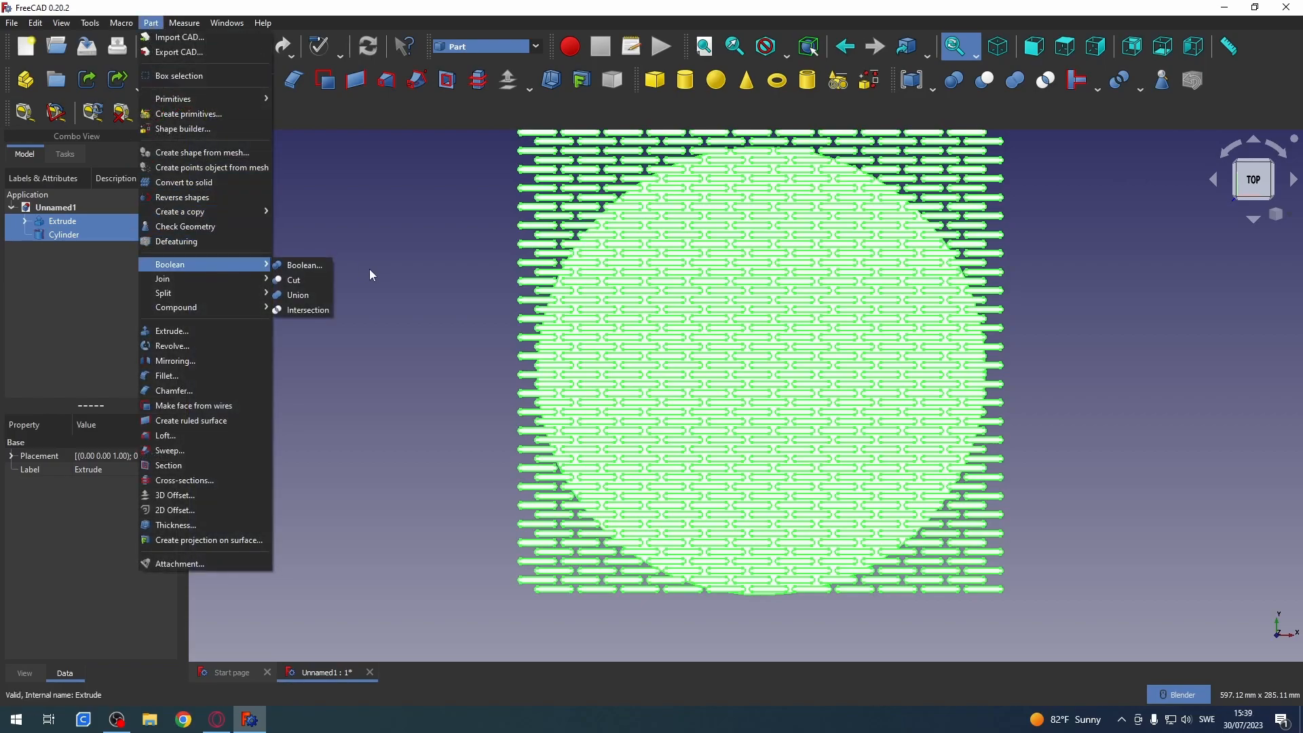
{"action": "left_click", "coordinate": [296, 279]}
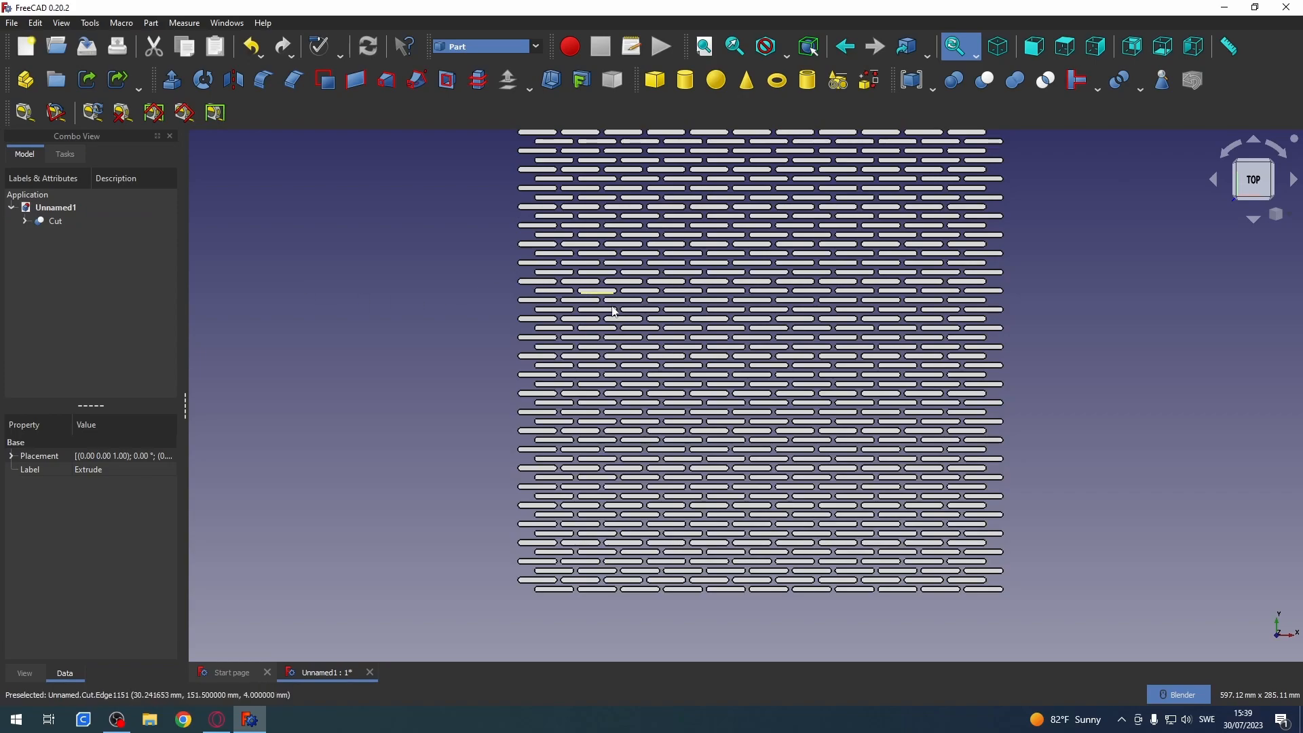
{"action": "middle_click_drag", "start_coordinate": [751, 529], "coordinate": [735, 450]}
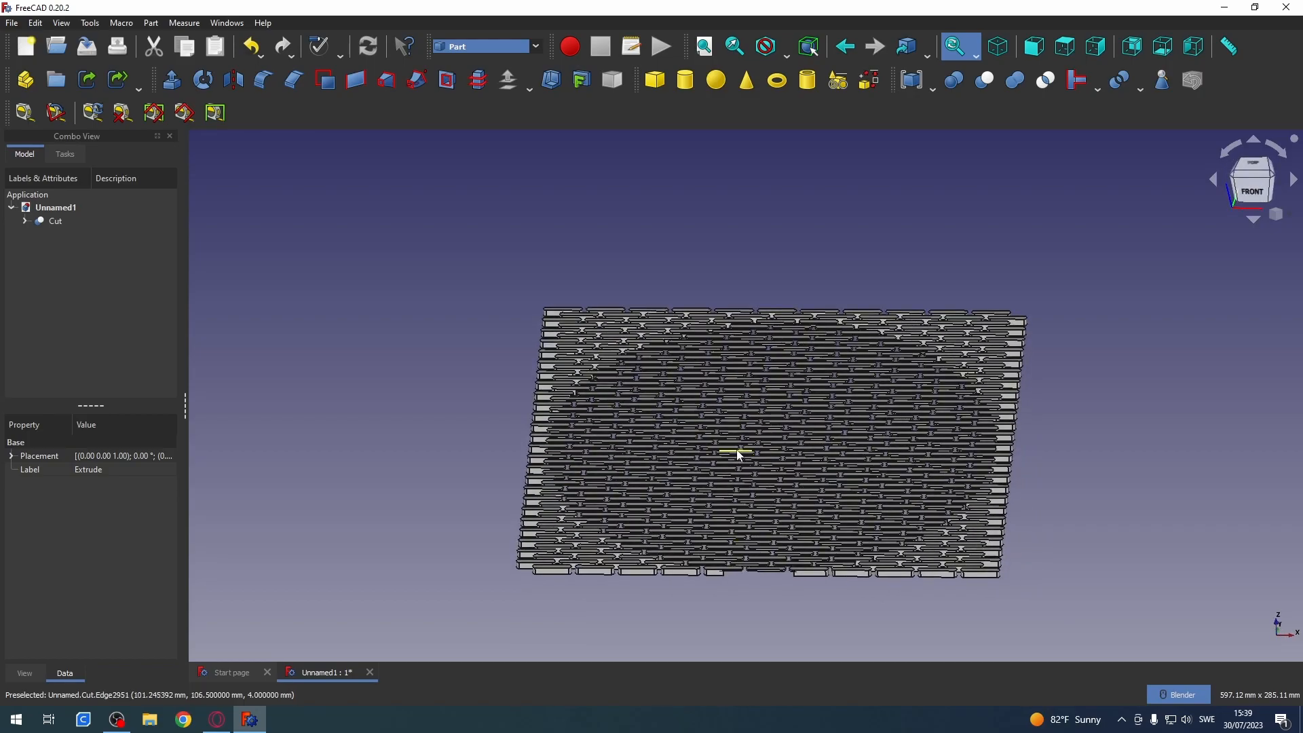
- Undo the last Boolean Cut and clear the selection
{"action": "key", "text": "ctrl+z"}
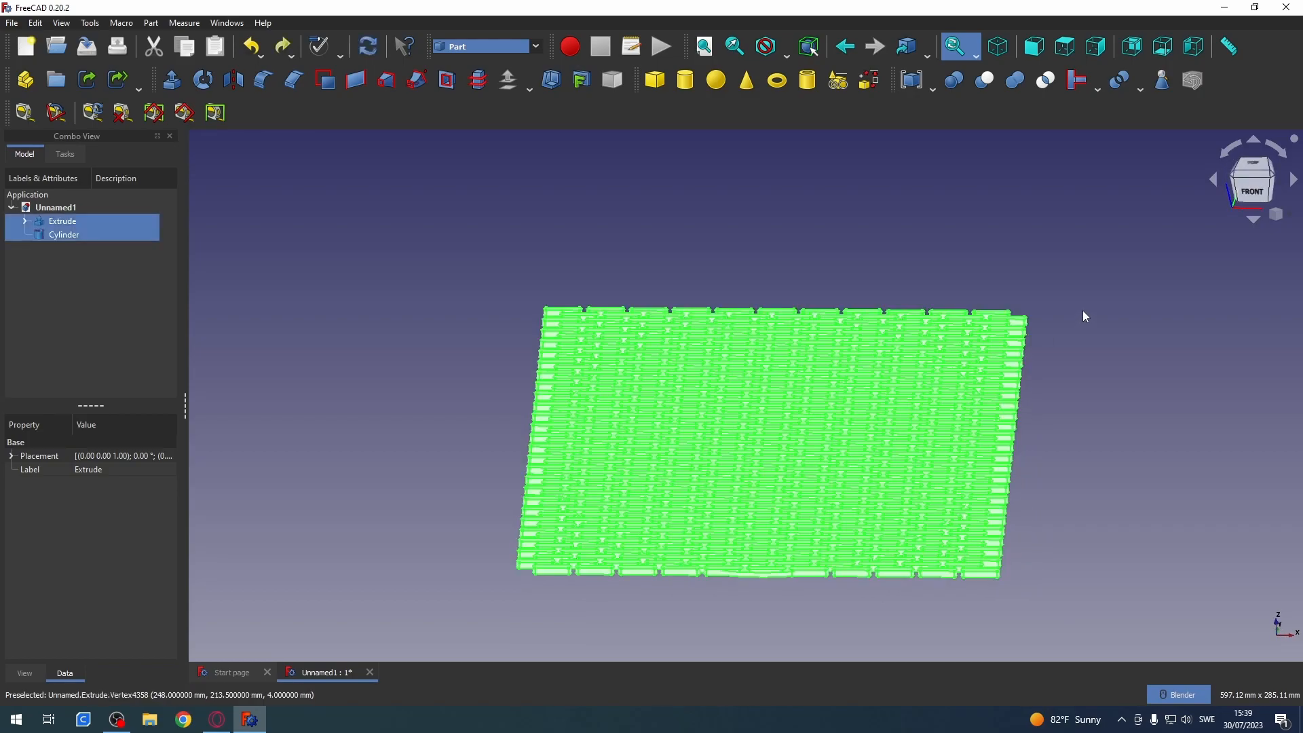
{"action": "left_click", "coordinate": [1257, 169]}
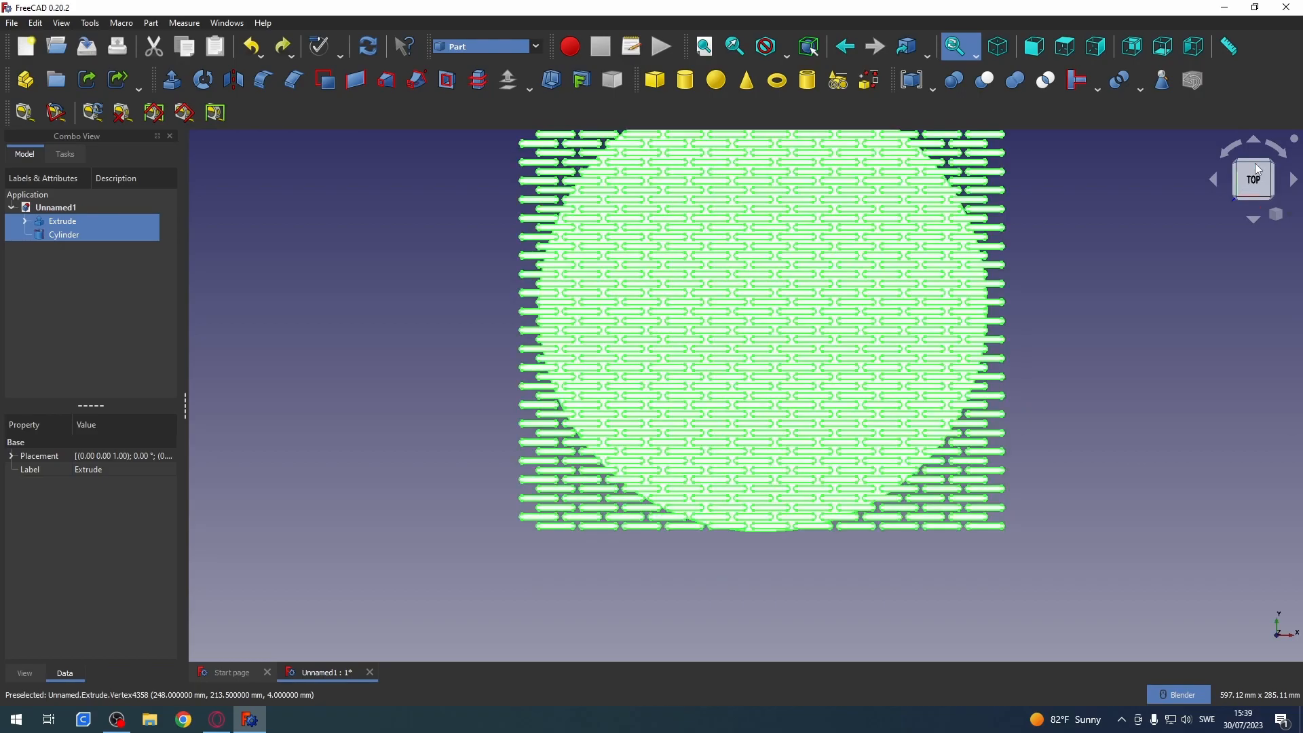
{"action": "left_click", "coordinate": [103, 300]}
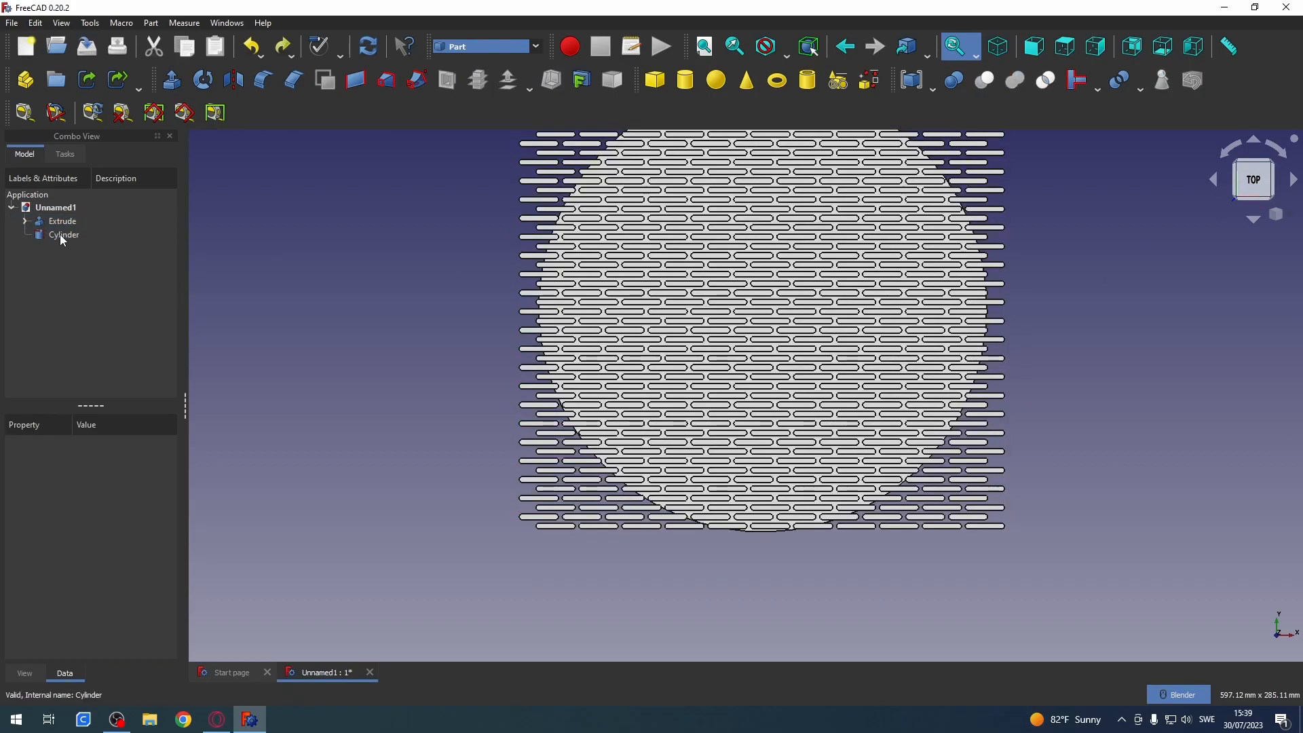
- Cut the extruded slot array out of the cylinder with a Boolean Cut, using the cylinder as the base shape
{"action": "left_click", "coordinate": [60, 235]}
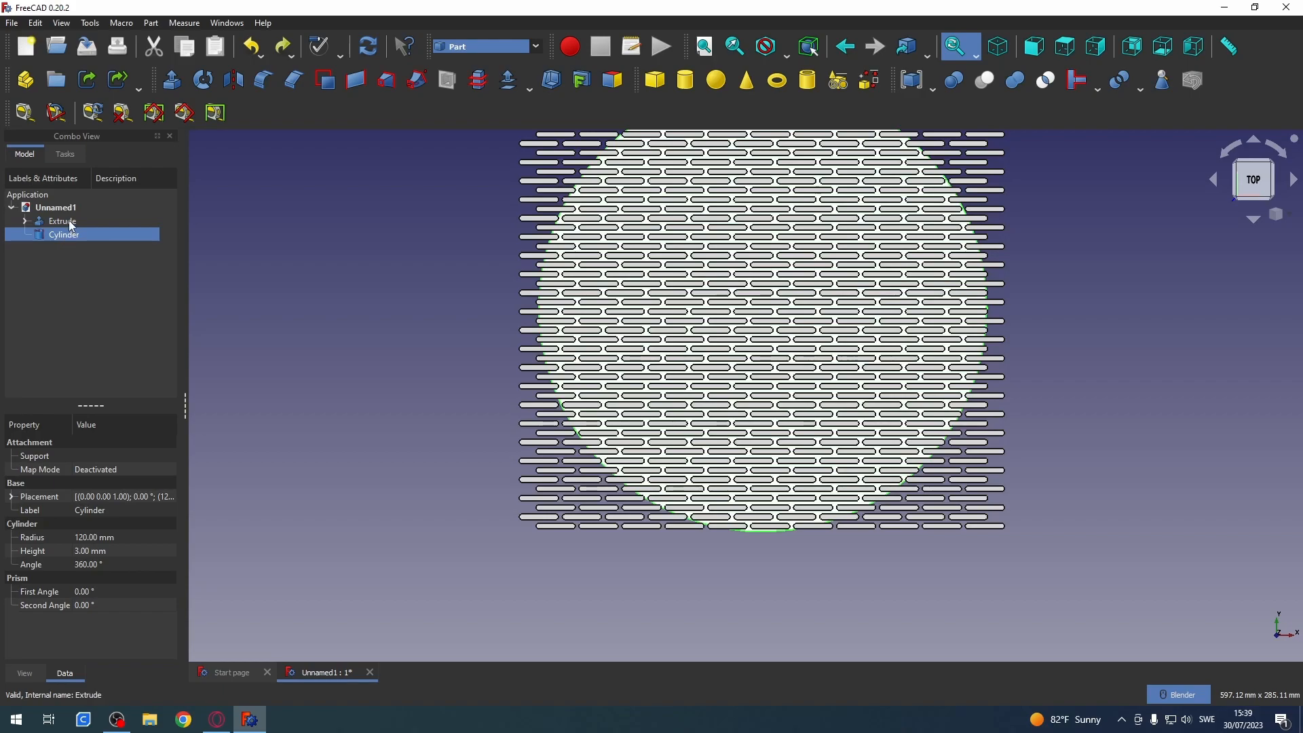
{"action": "left_click", "coordinate": [71, 224], "text": "ctrl"}
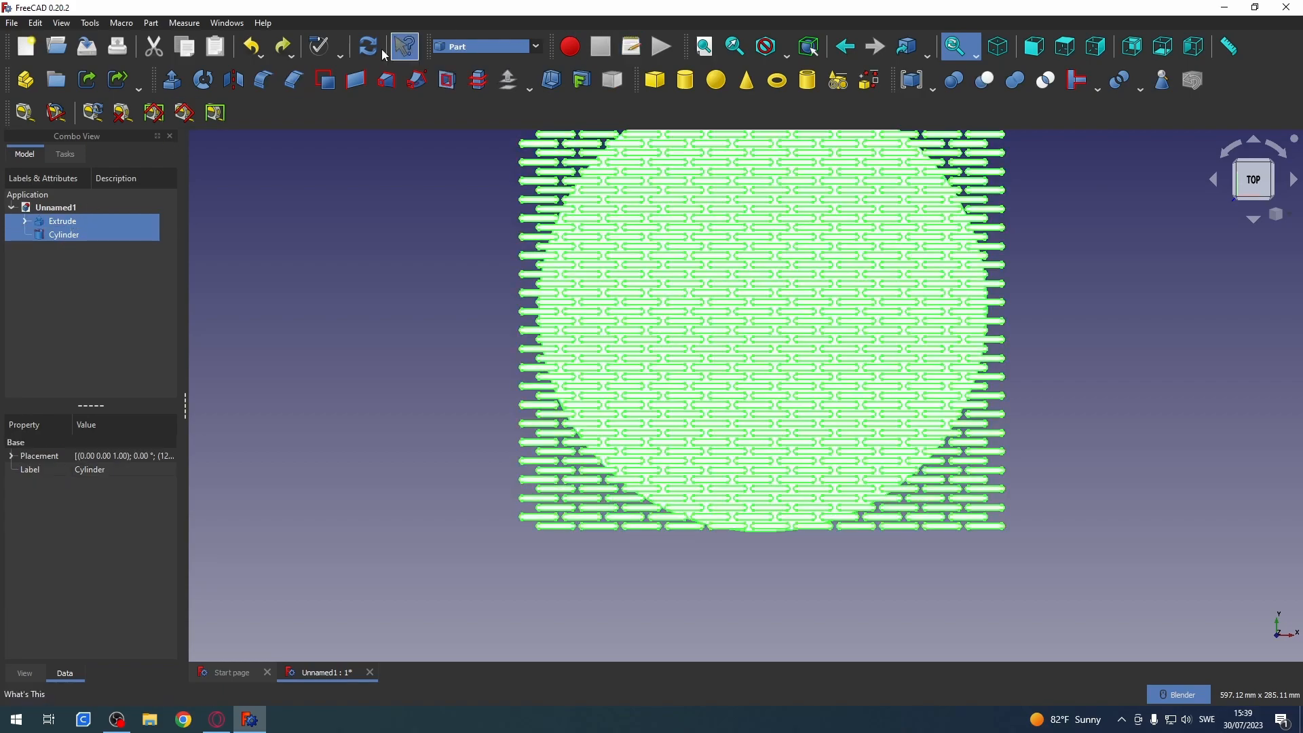
{"action": "left_click", "coordinate": [151, 23]}
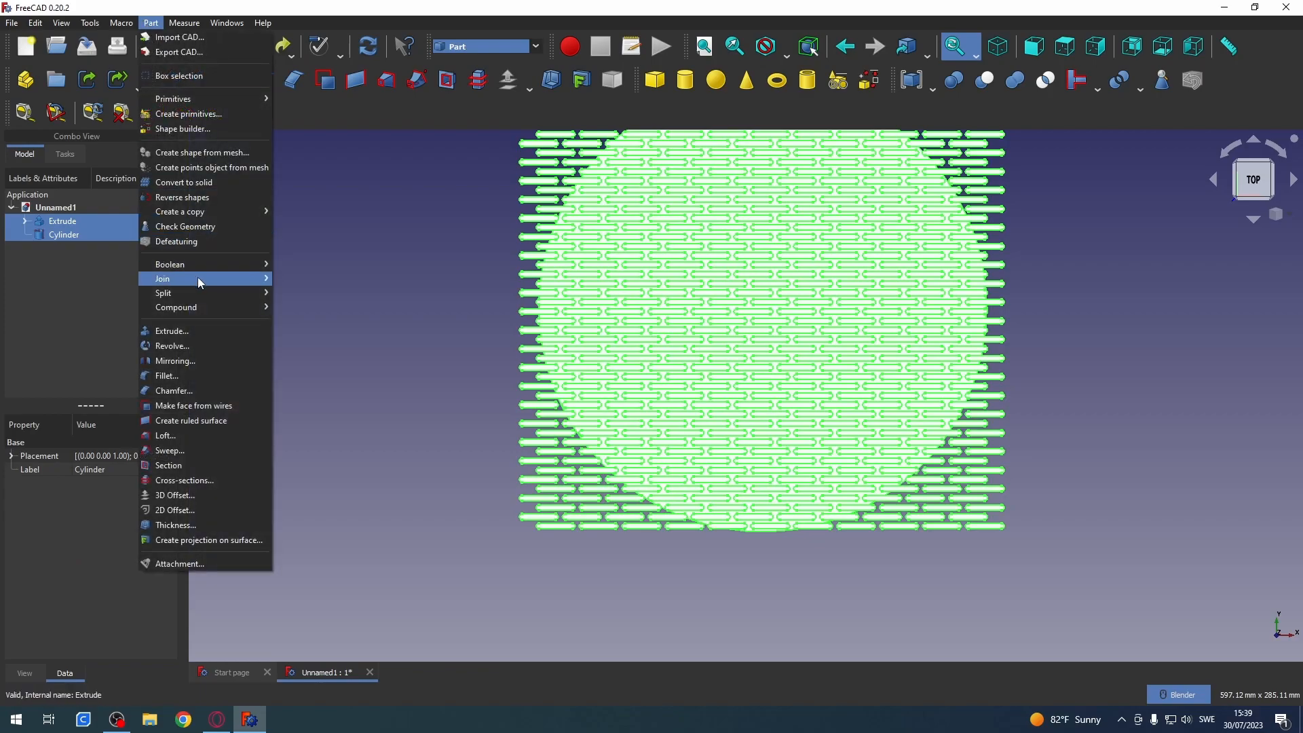
{"action": "mouse_move", "coordinate": [202, 264]}
{"action": "left_click", "coordinate": [298, 281]}
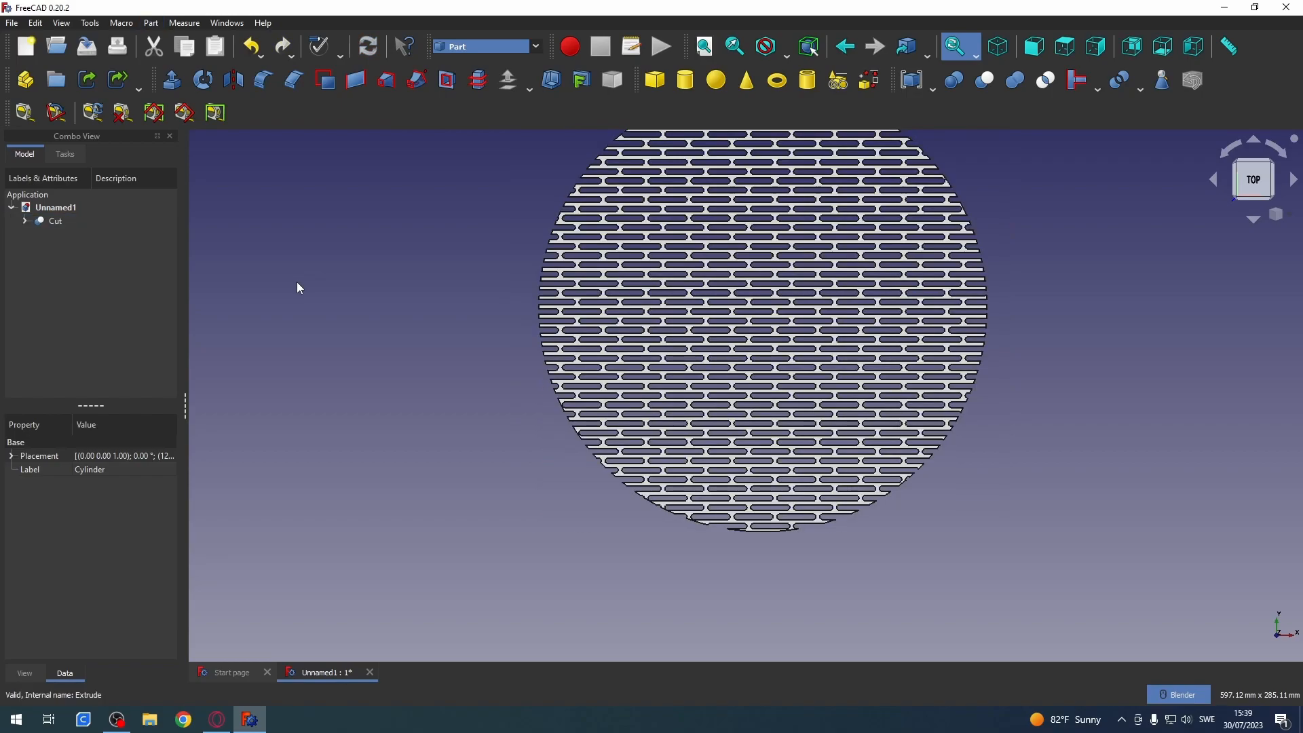
- Examine the slot pattern in the cut disc up close and across its whole outline
{"action": "scroll", "coordinate": [781, 402], "scroll_direction": "up", "scroll_amount": 3}
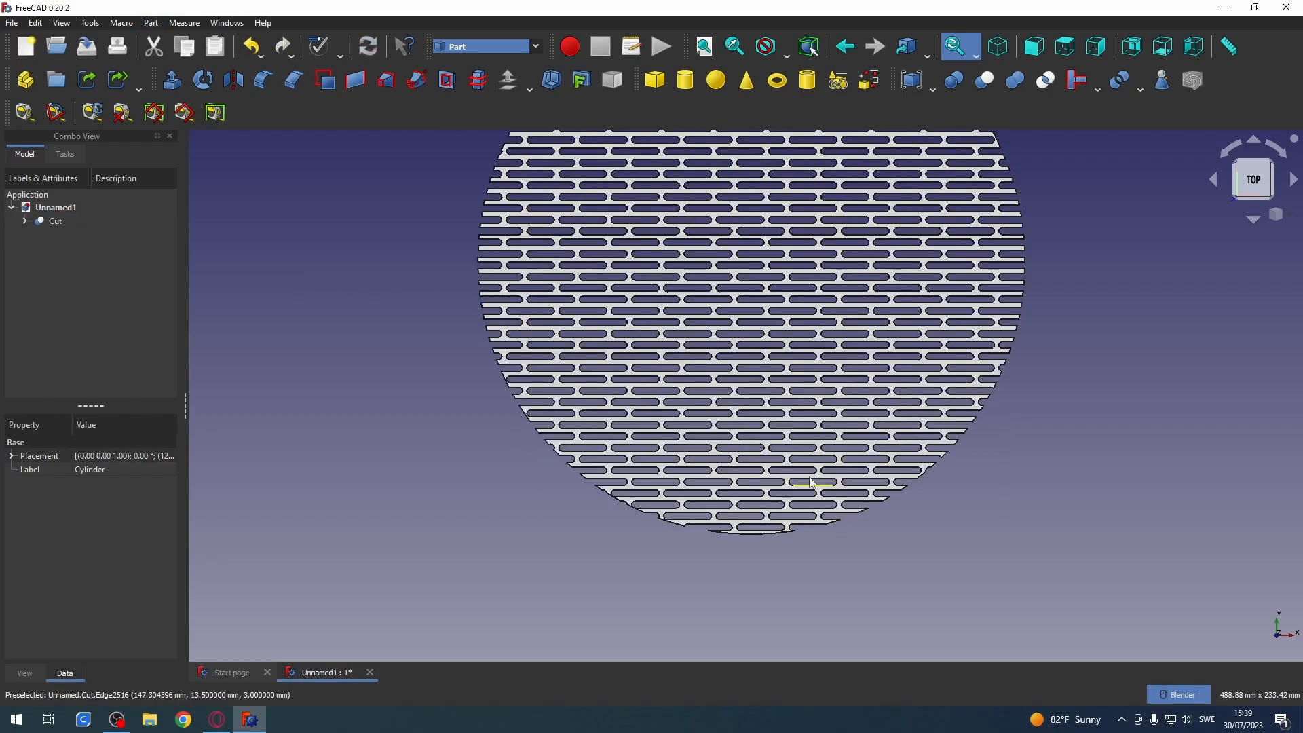
{"action": "scroll", "coordinate": [779, 397], "scroll_direction": "up", "scroll_amount": 3}
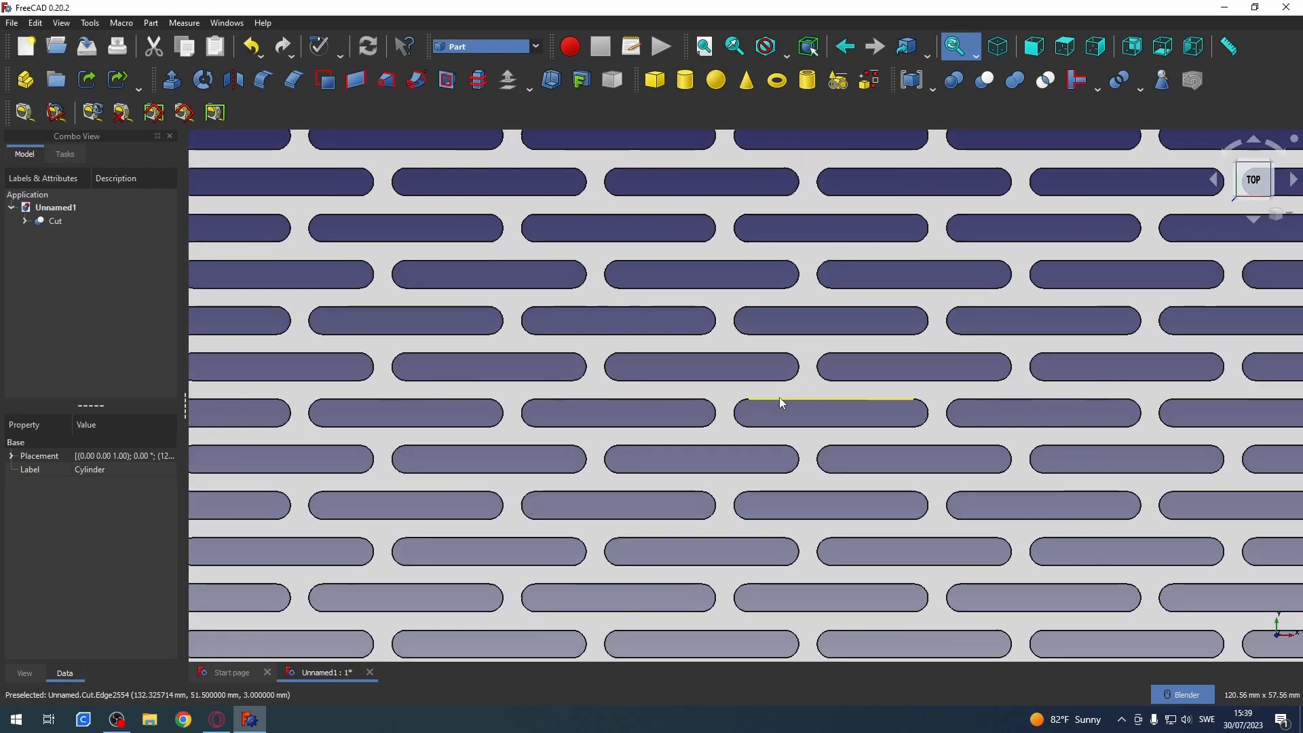
{"action": "scroll", "coordinate": [780, 397], "scroll_direction": "down", "scroll_amount": 3}
{"action": "scroll", "coordinate": [779, 397], "scroll_direction": "down", "scroll_amount": 5}
{"action": "scroll", "coordinate": [784, 398], "scroll_direction": "up", "scroll_amount": 2}
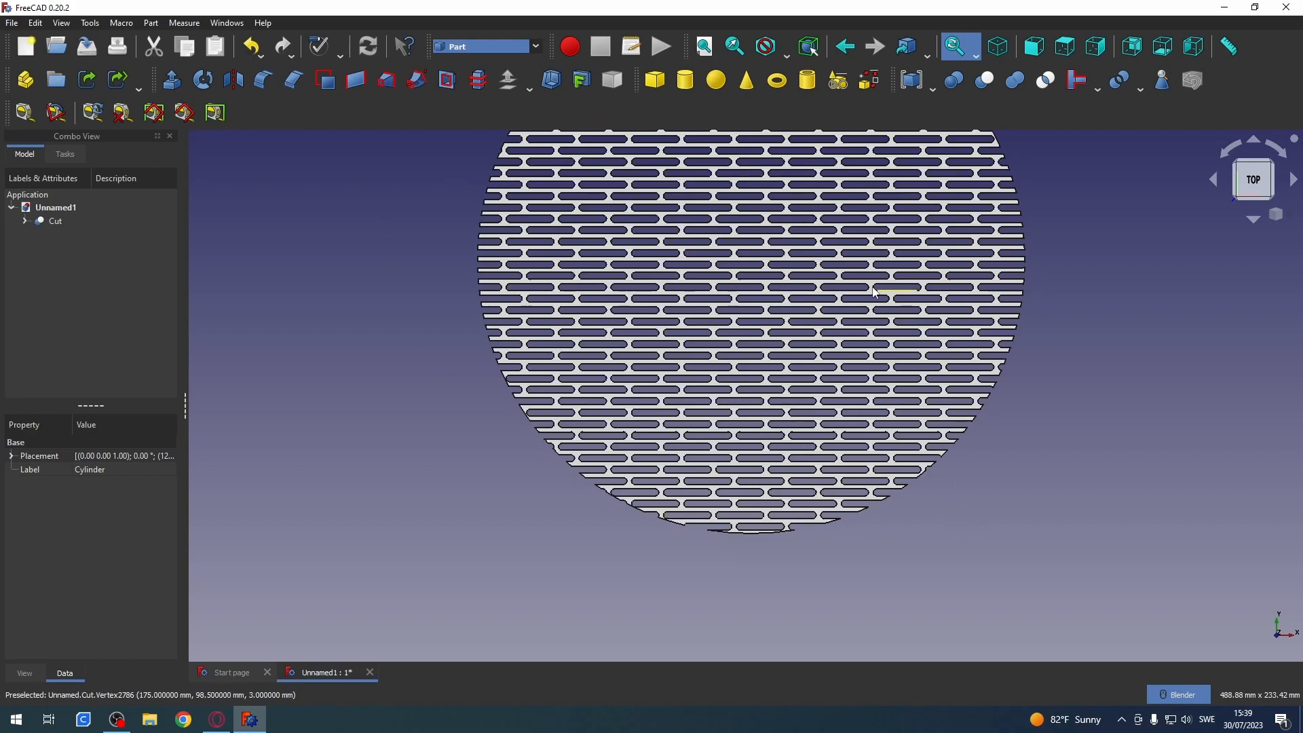
{"action": "scroll", "coordinate": [825, 291], "scroll_direction": "down", "scroll_amount": 2}
{"action": "middle_click_drag", "start_coordinate": [873, 268], "coordinate": [842, 363], "text": "shift"}
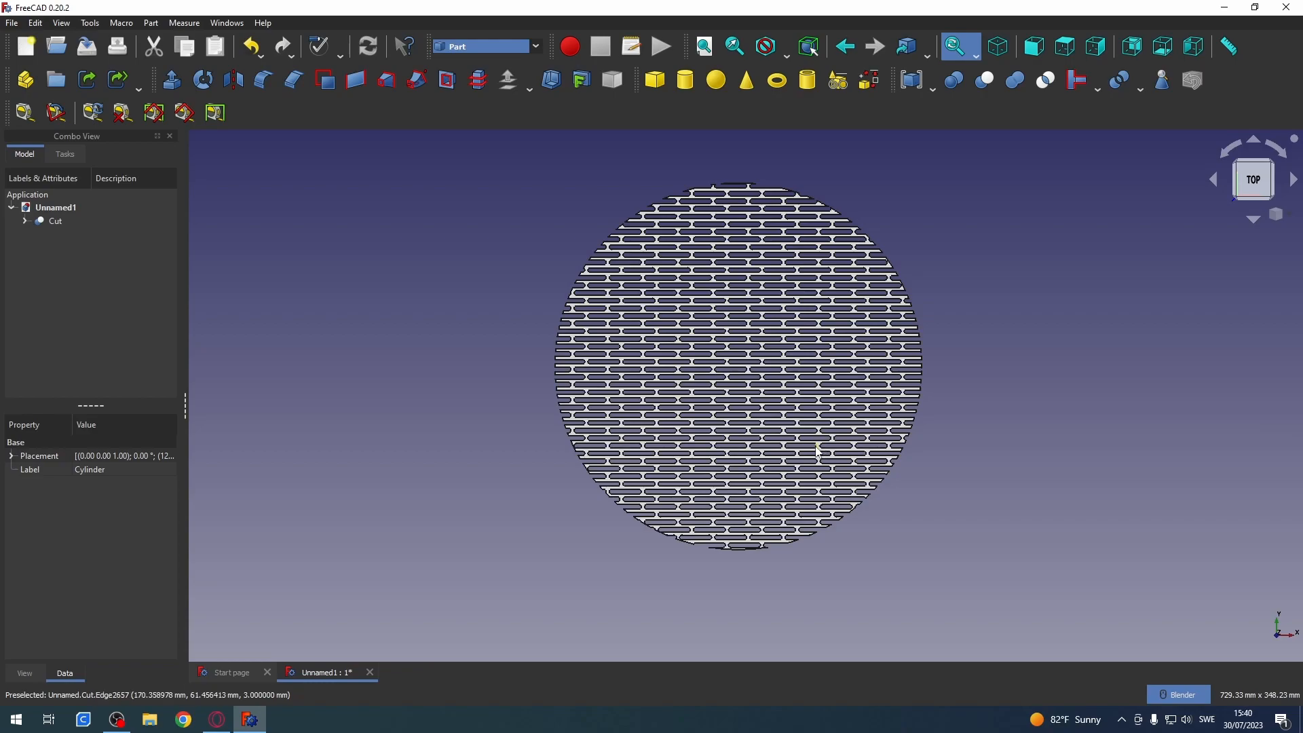
- Create a tube at the origin with an outer radius of 60 mm
{"action": "left_click", "coordinate": [812, 90]}
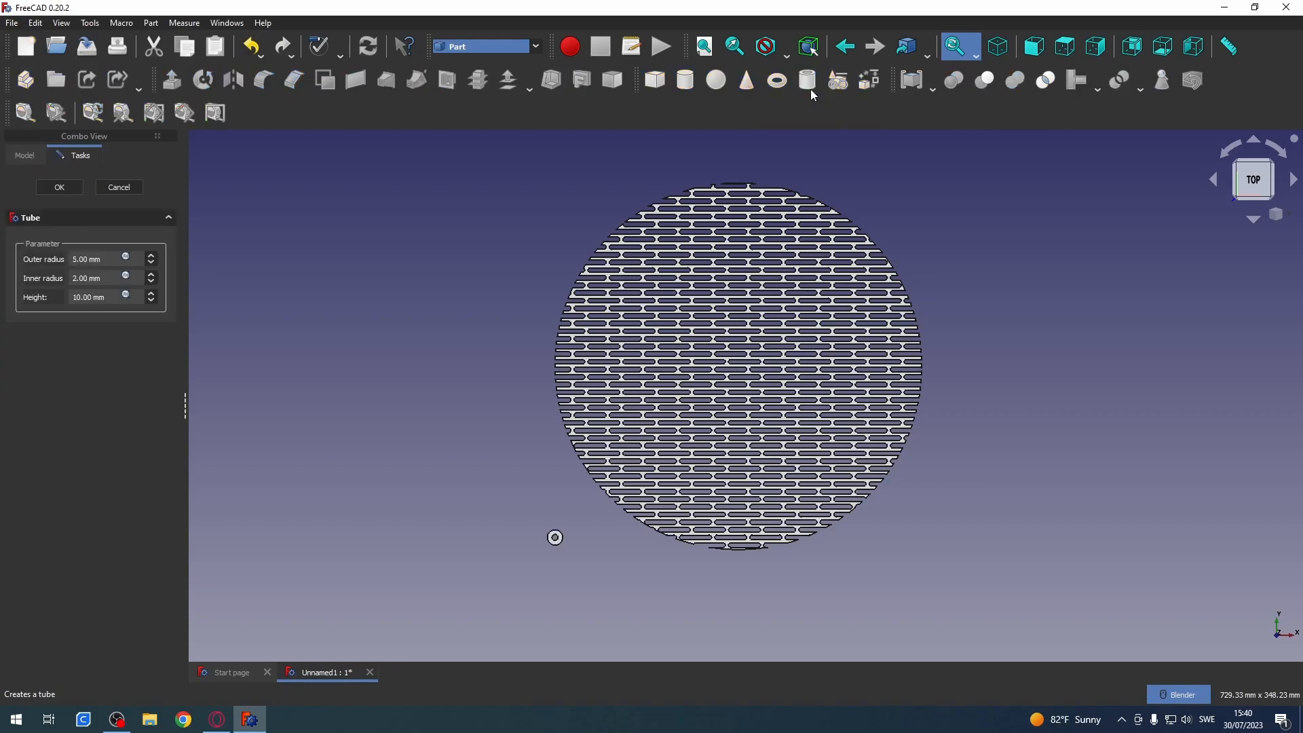
{"action": "left_click", "coordinate": [555, 540]}
{"action": "left_click_drag", "start_coordinate": [109, 260], "coordinate": [45, 260]}
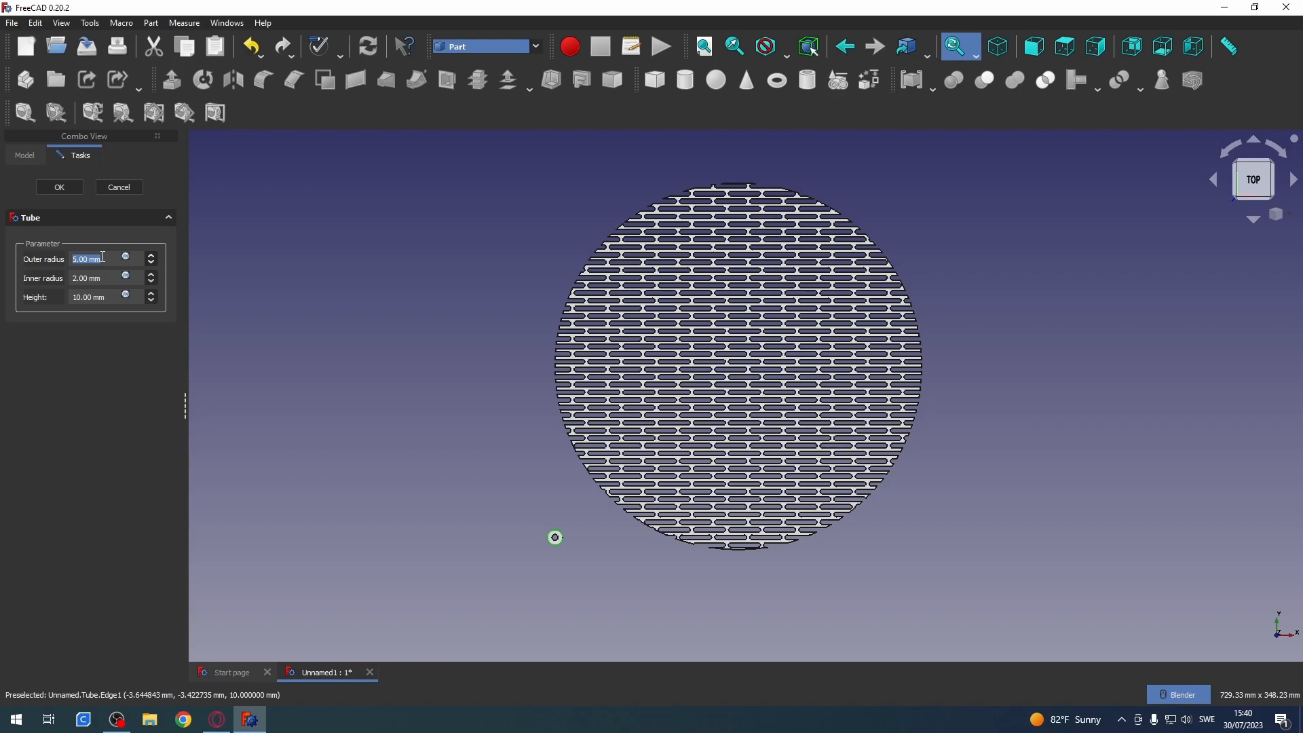
{"action": "type", "text": "60"}
{"action": "key", "text": "Return"}
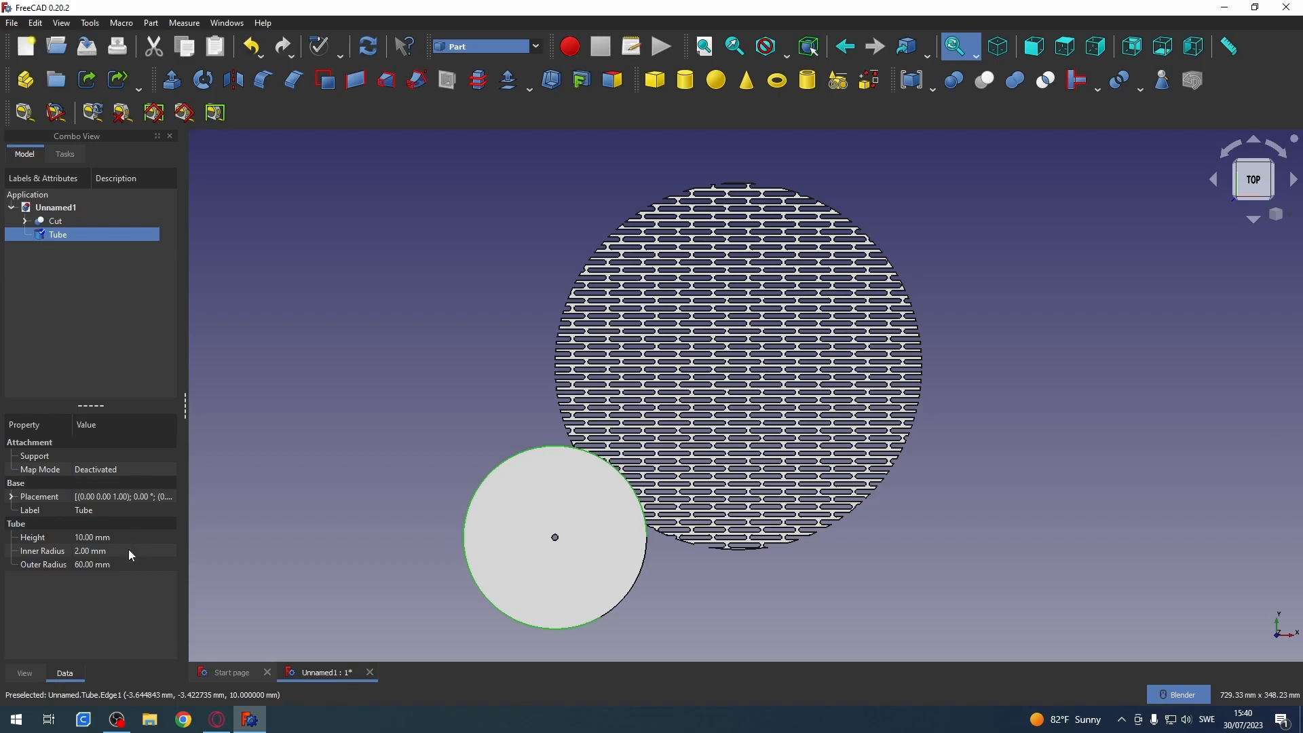
- Set the tube's outer radius to 120 mm
{"action": "left_click", "coordinate": [85, 564]}
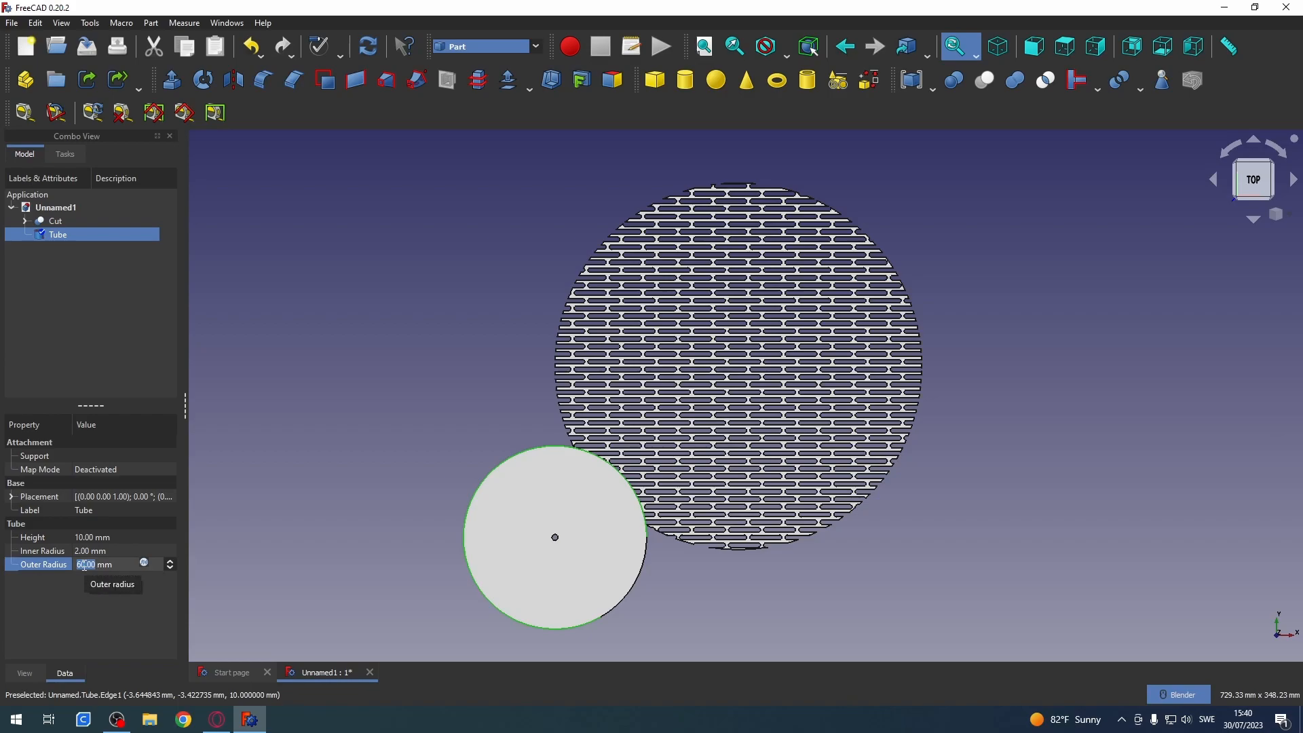
{"action": "type", "text": "10"}
{"action": "key", "text": "Return"}
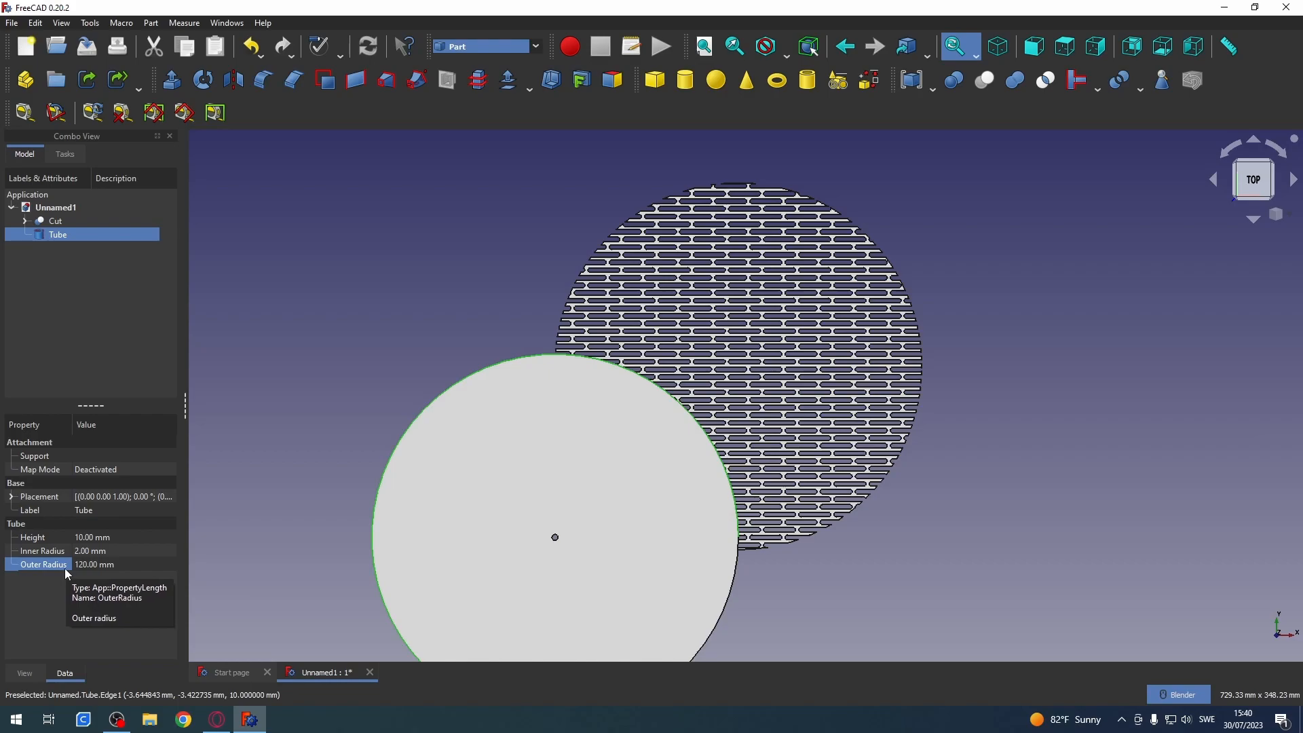
{"action": "left_click", "coordinate": [735, 592]}
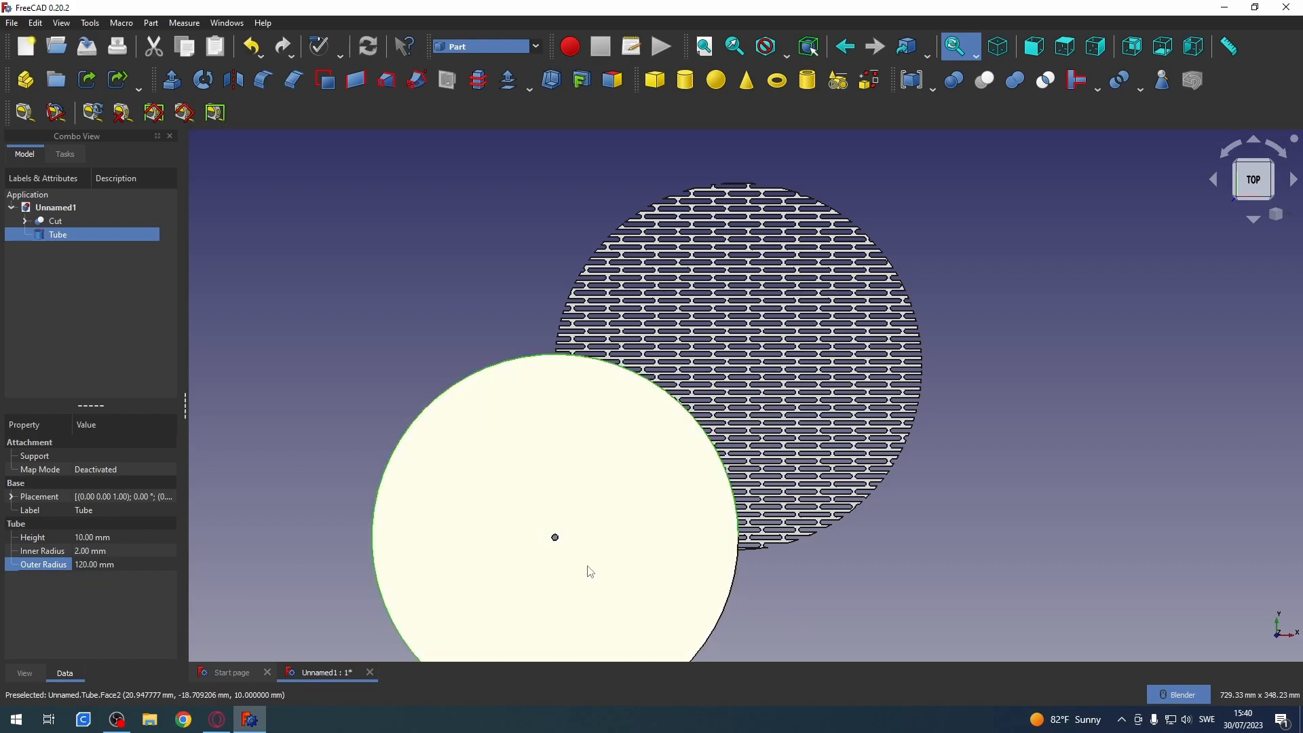
{"action": "left_click", "coordinate": [602, 556]}
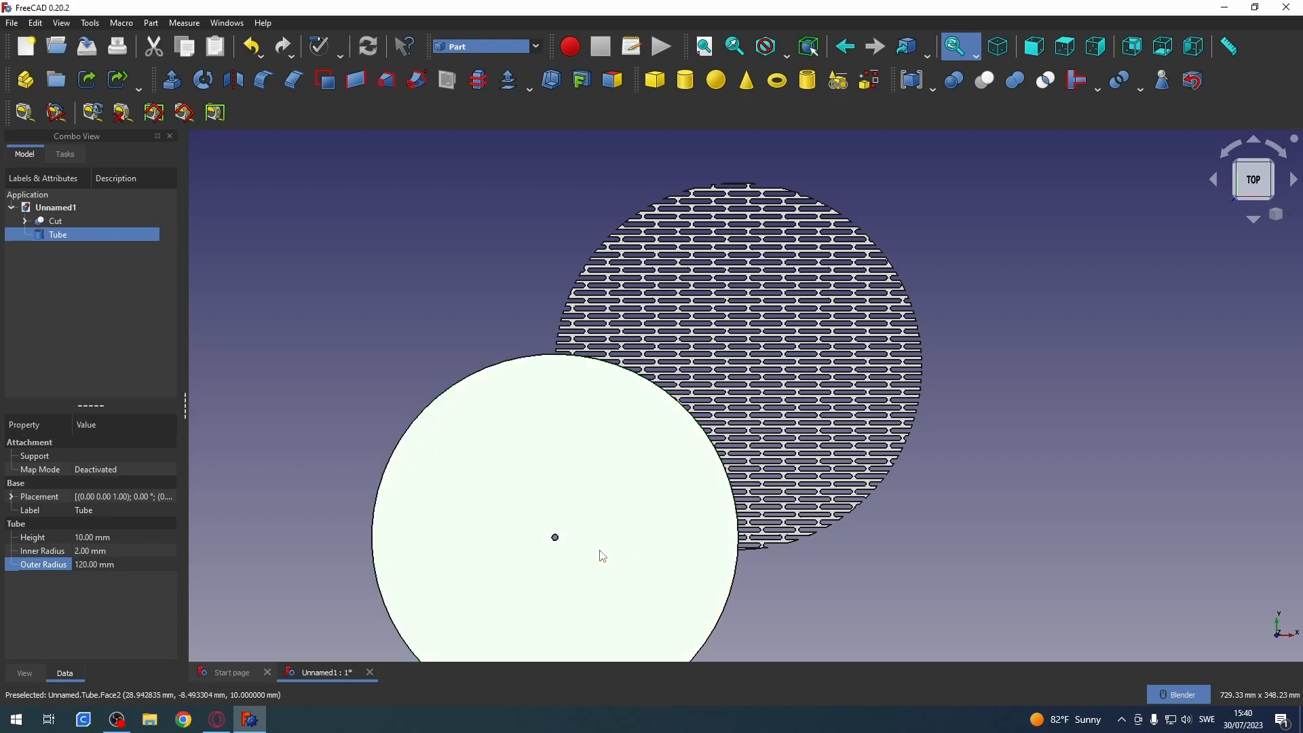
{"action": "left_click", "coordinate": [631, 574]}
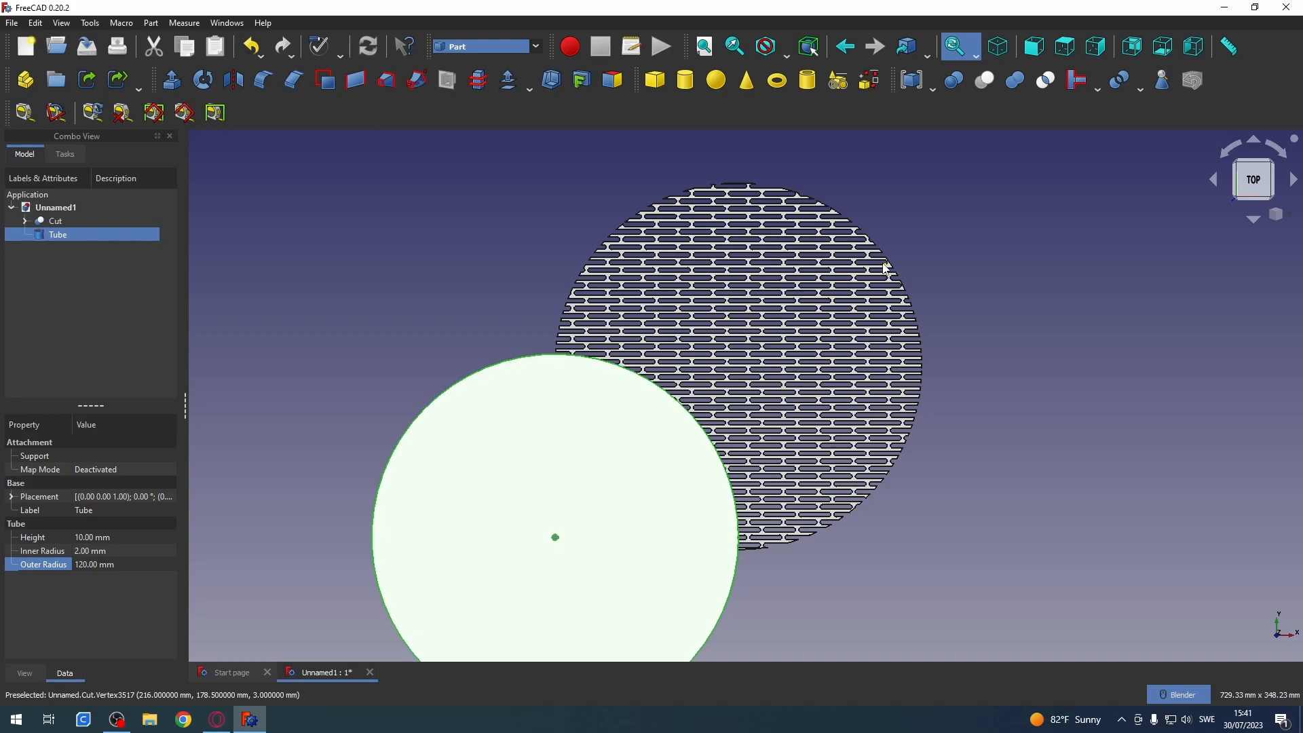
- Set the radius of the cylinder inside the Cut to 60 mm
{"action": "left_click", "coordinate": [25, 220]}
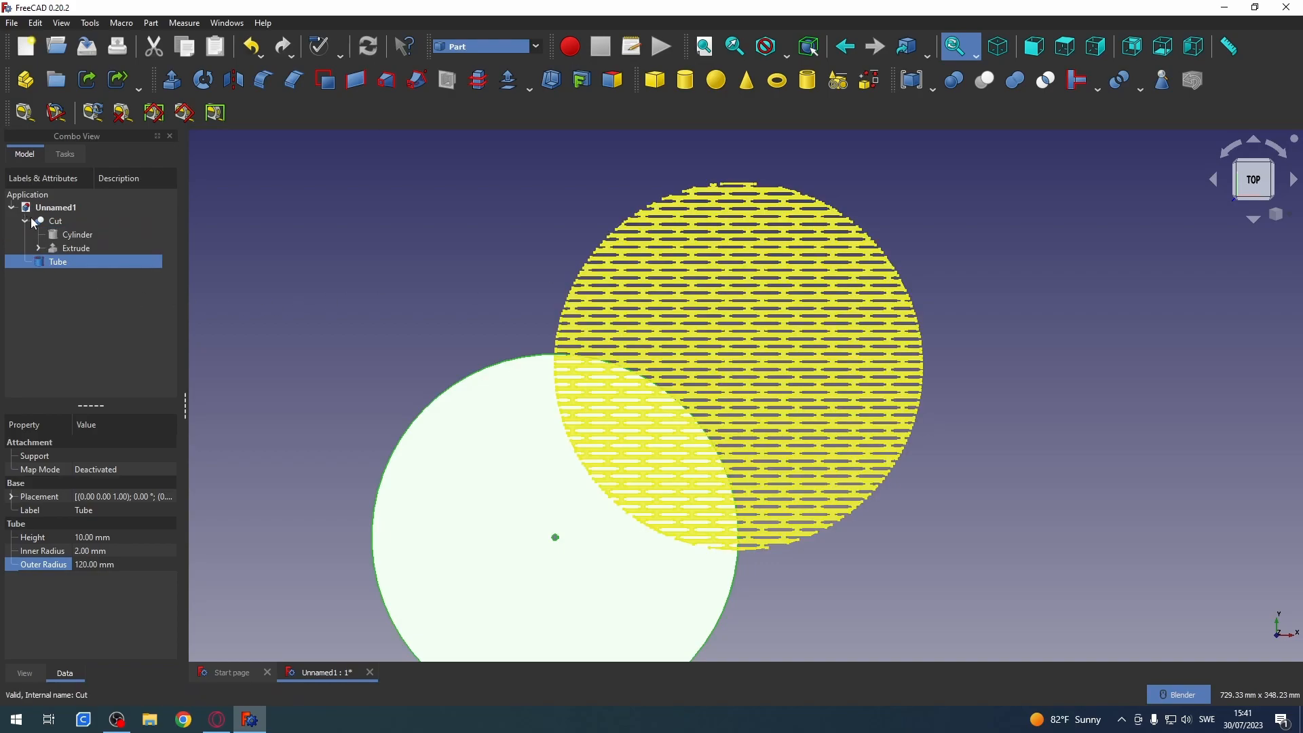
{"action": "left_click", "coordinate": [80, 235]}
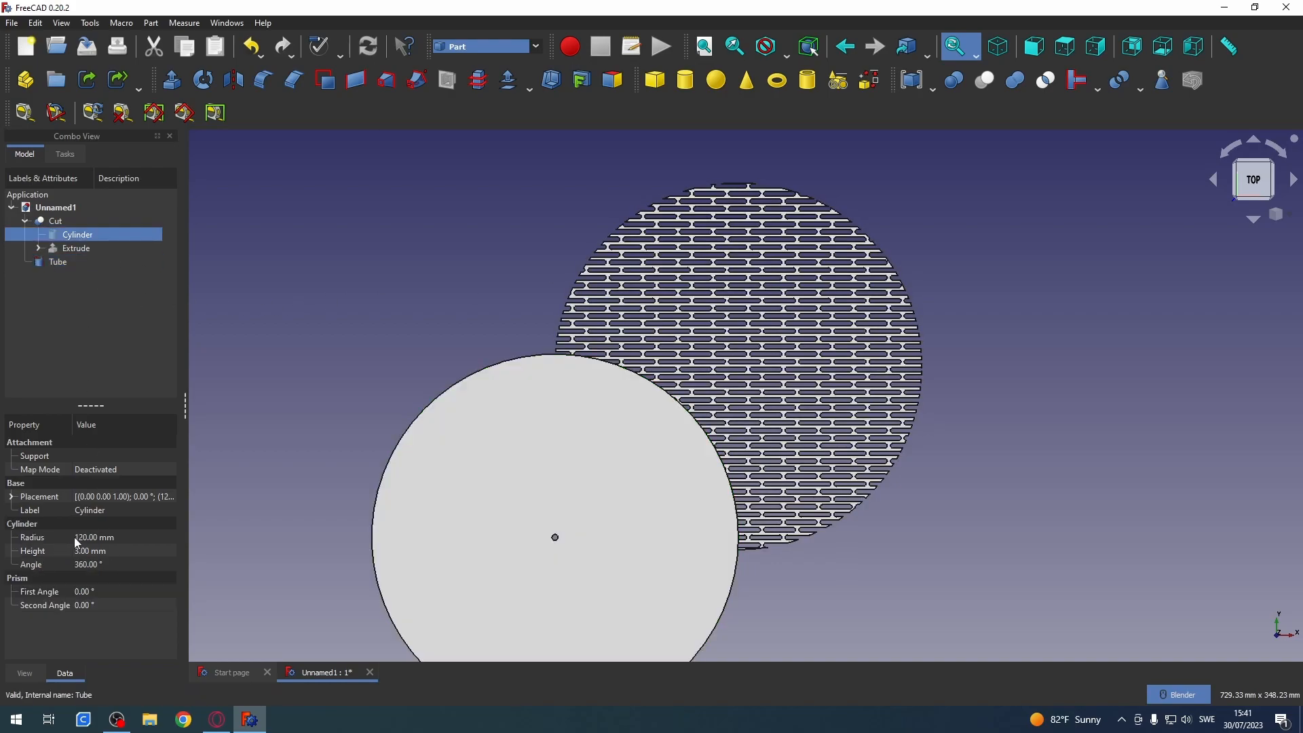
{"action": "left_click", "coordinate": [97, 538]}
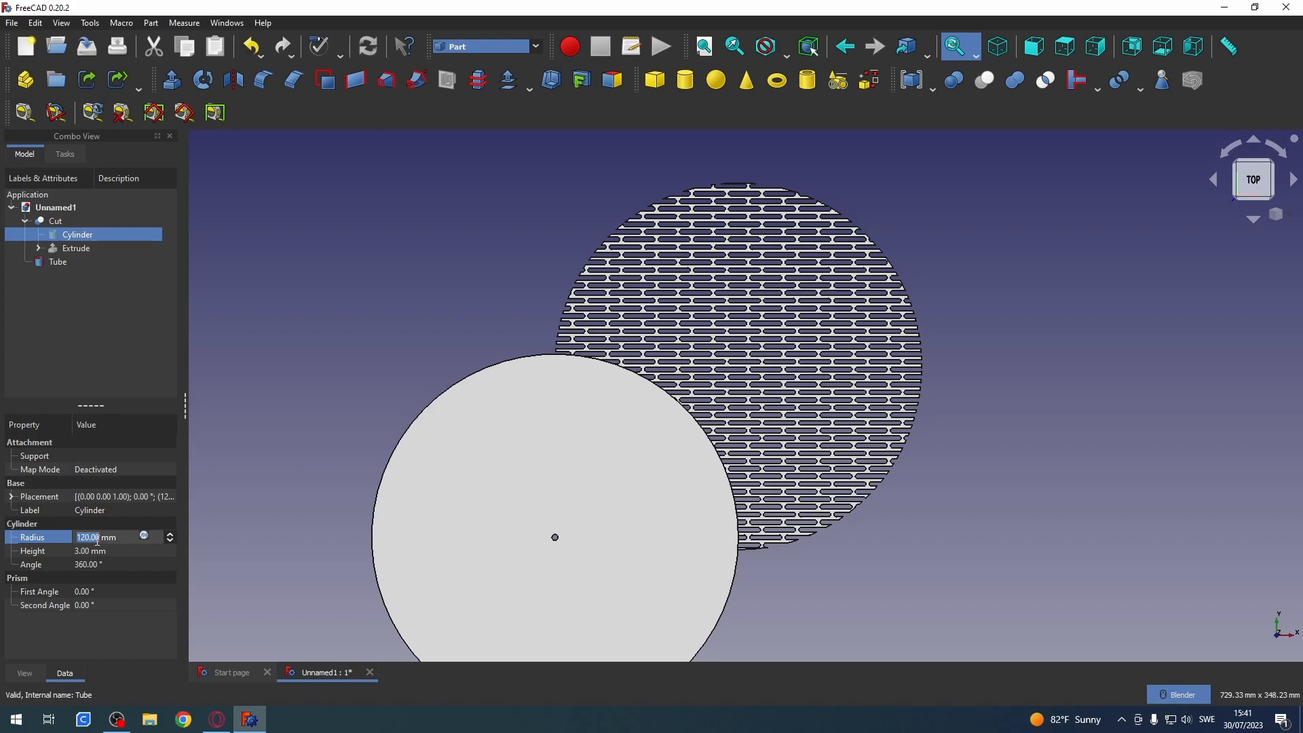
{"action": "type", "text": "60"}
{"action": "key", "text": "Return"}
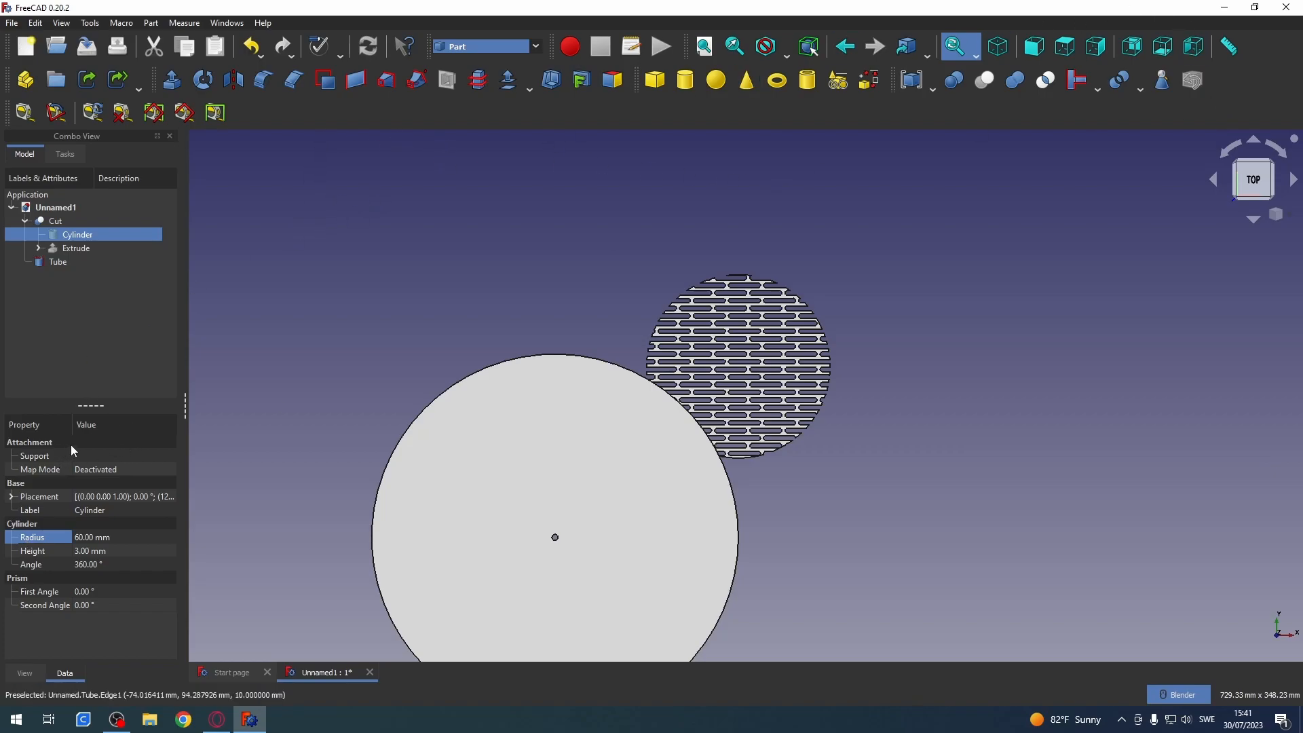
- Set the tube's outer radius to 60 mm to match the slotted disc
{"action": "left_click", "coordinate": [47, 261]}
{"action": "left_click", "coordinate": [92, 539]}
{"action": "left_click", "coordinate": [92, 564]}
{"action": "type", "text": "60"}
{"action": "key", "text": "Return"}
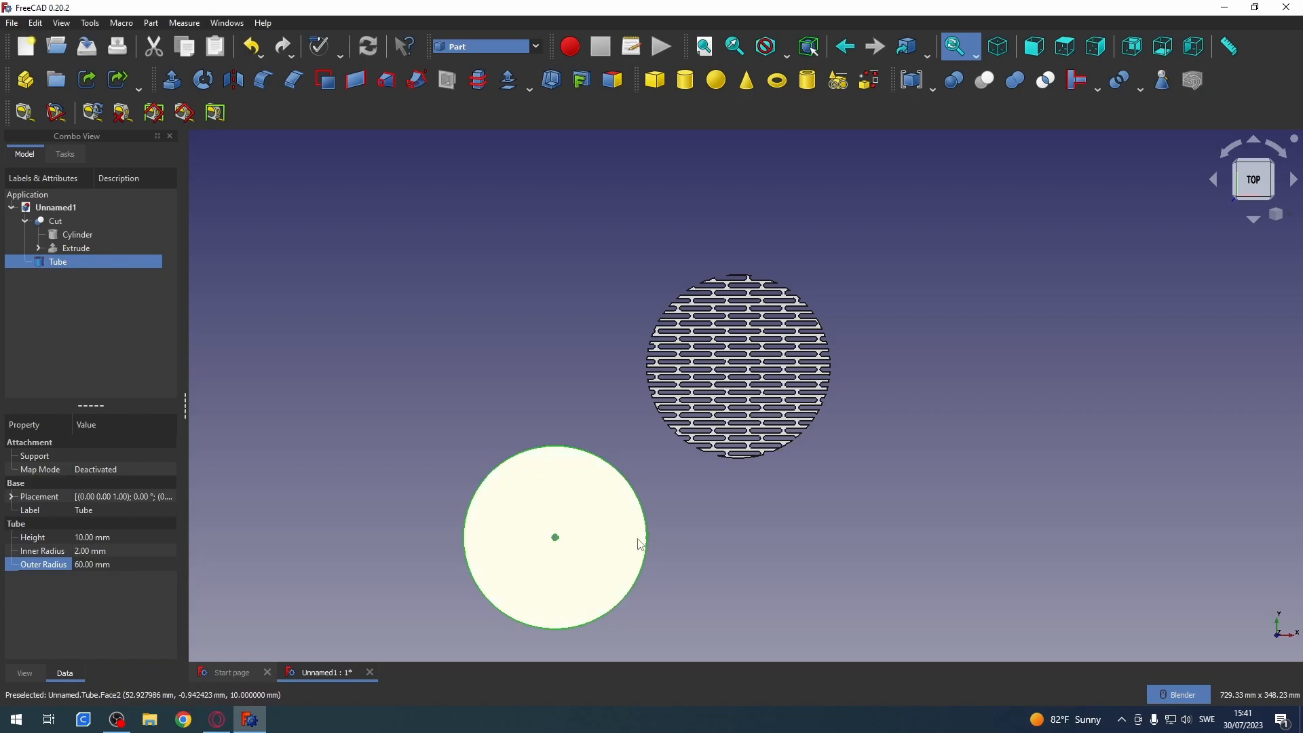
- Define the tube's inner radius with the expression 60-2
{"action": "left_click", "coordinate": [95, 552]}
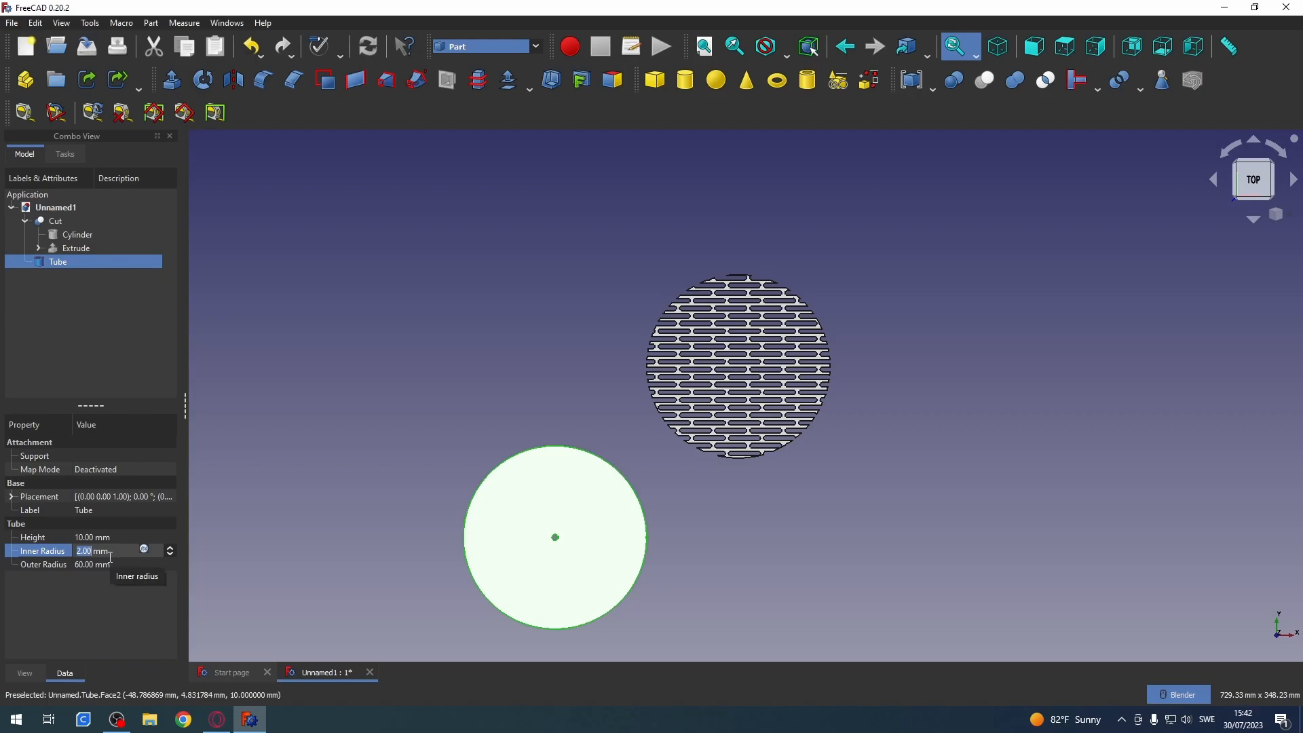
{"action": "left_click", "coordinate": [146, 550]}
{"action": "type", "text": "6"}
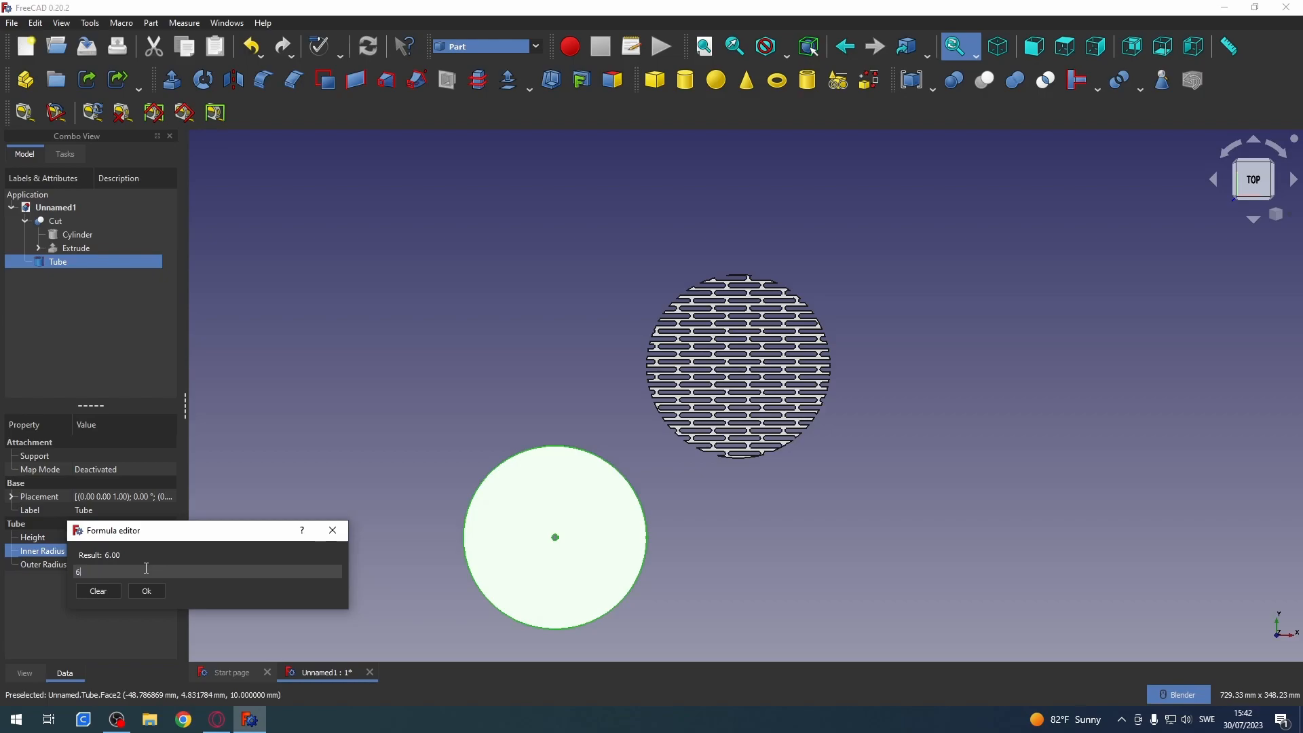
{"action": "type", "text": "0-2"}
{"action": "left_click", "coordinate": [153, 596]}
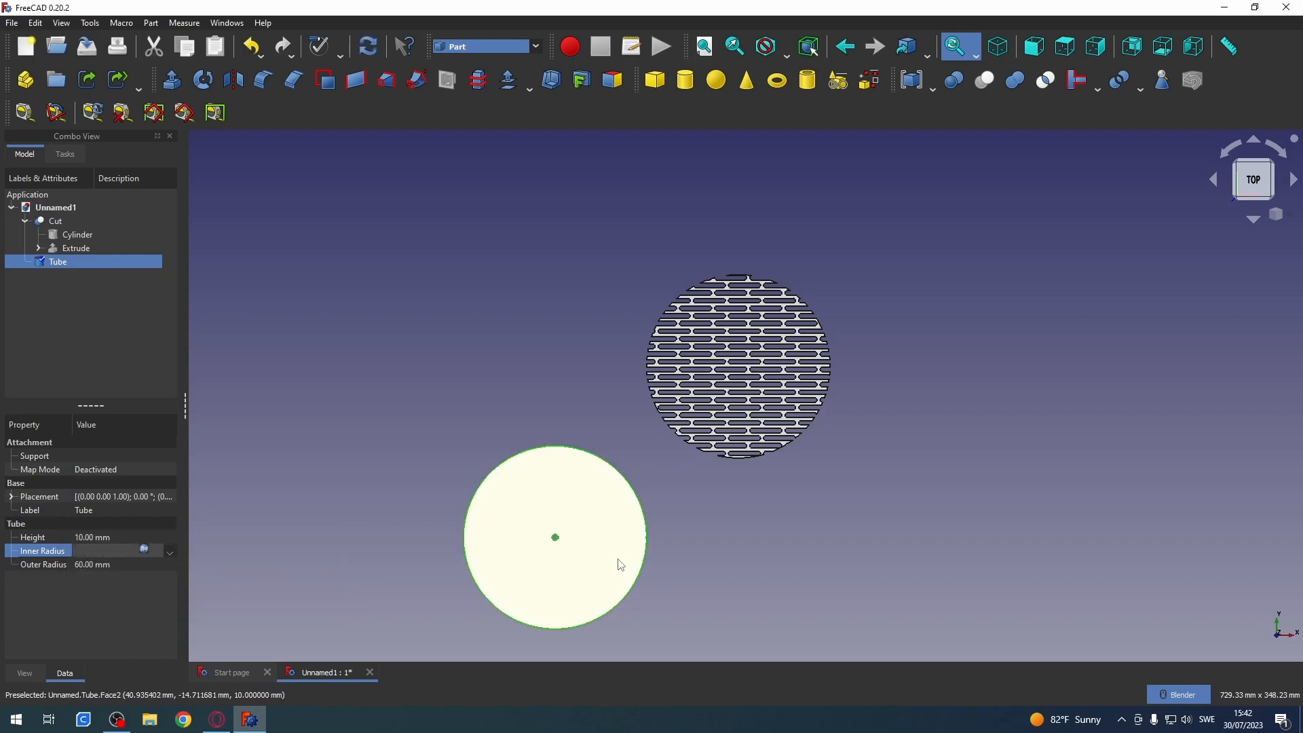
- Set the tube's height to 5 mm
{"action": "left_click", "coordinate": [109, 534]}
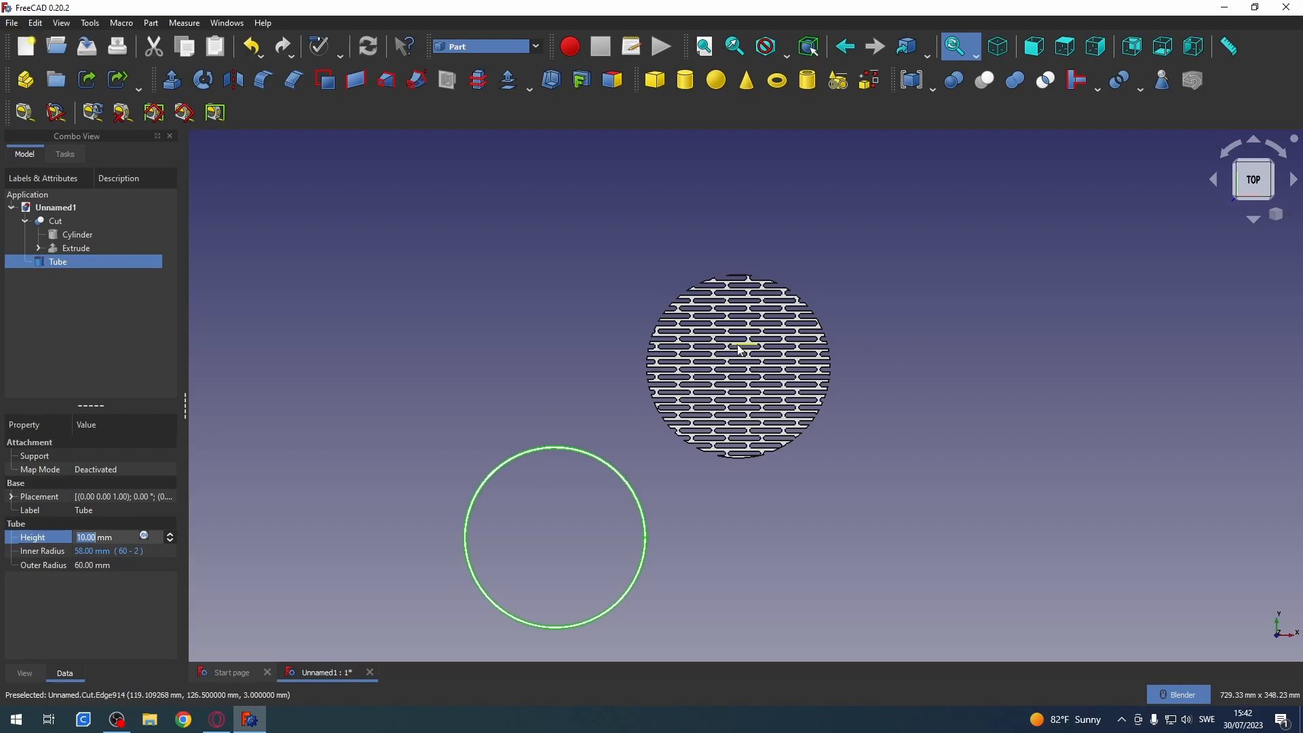
{"action": "left_click", "coordinate": [83, 537]}
{"action": "left_click", "coordinate": [94, 536]}
{"action": "left_click_drag", "start_coordinate": [97, 537], "coordinate": [66, 538]}
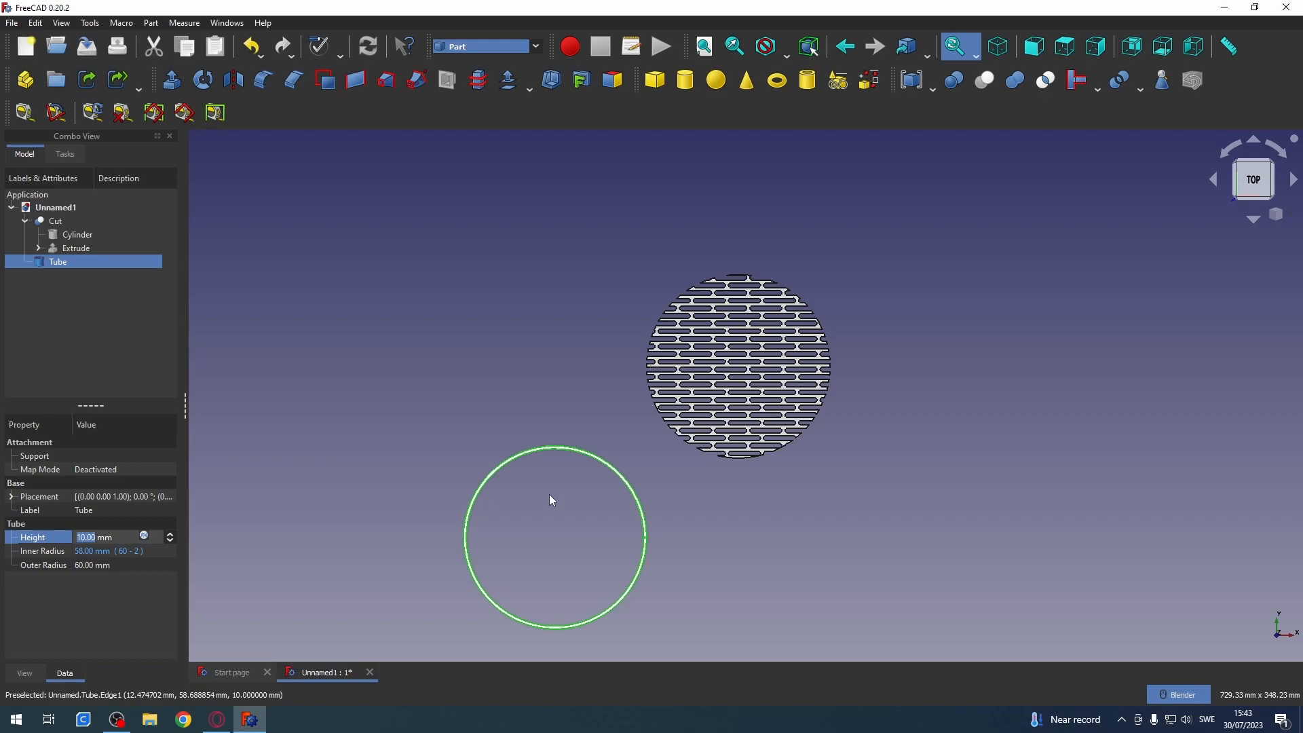
{"action": "type", "text": "5"}
{"action": "key", "text": "Return"}
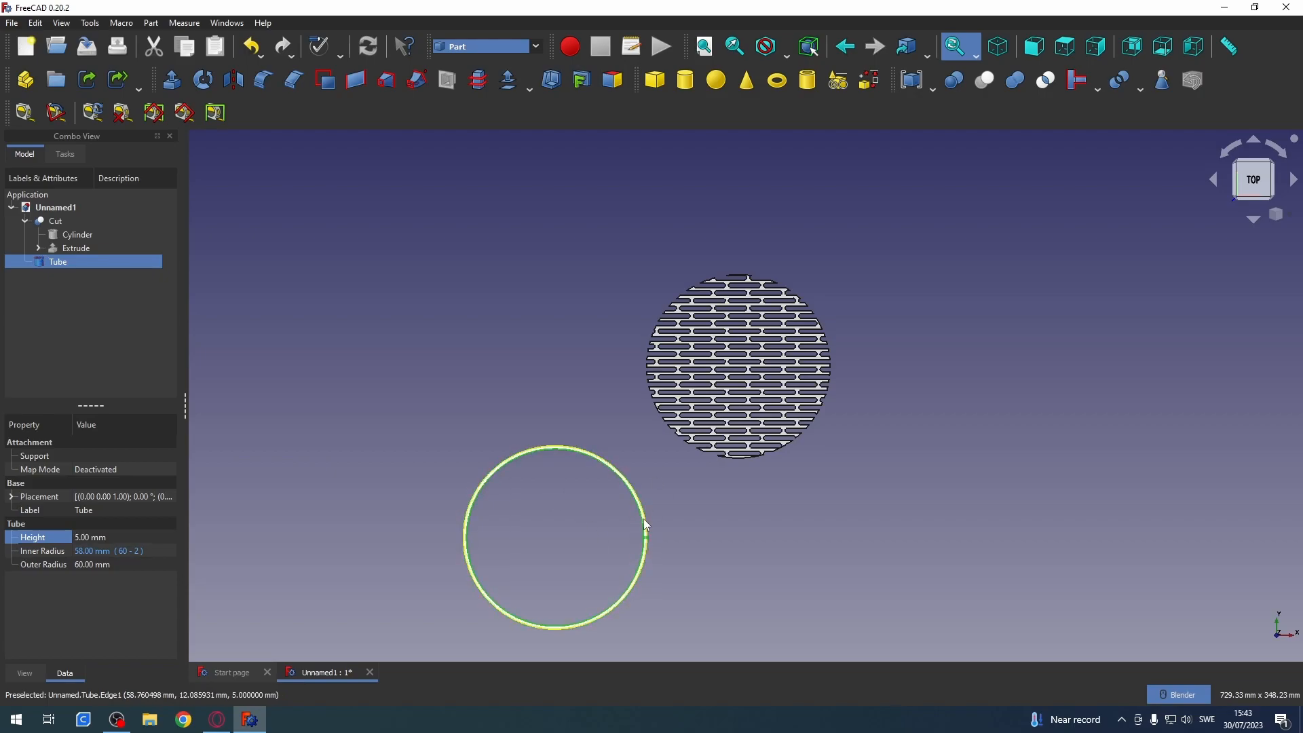
- Transform the tube along X and about 110 mm along Y so it roughly overlaps the slotted disc
{"action": "right_click", "coordinate": [76, 262]}
{"action": "left_click", "coordinate": [143, 284]}
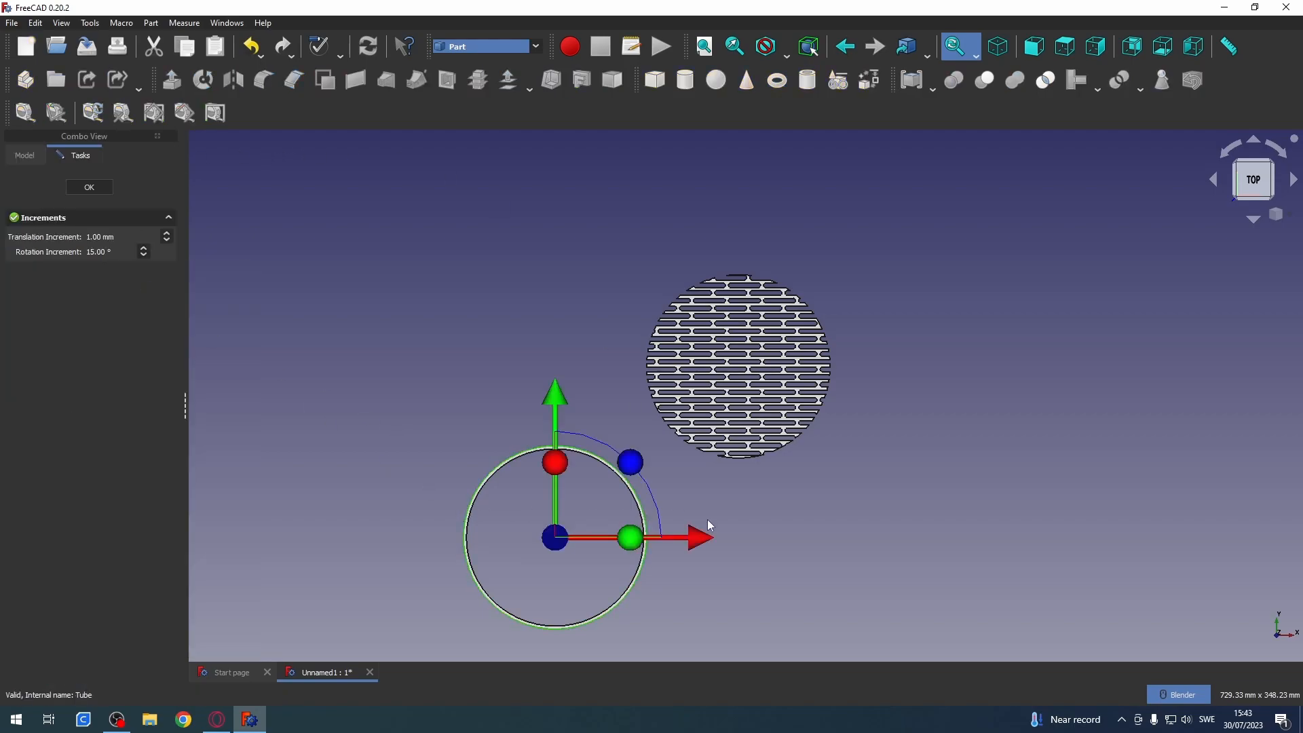
{"action": "left_click_drag", "start_coordinate": [699, 540], "coordinate": [879, 483]}
{"action": "left_click_drag", "start_coordinate": [735, 393], "coordinate": [764, 225]}
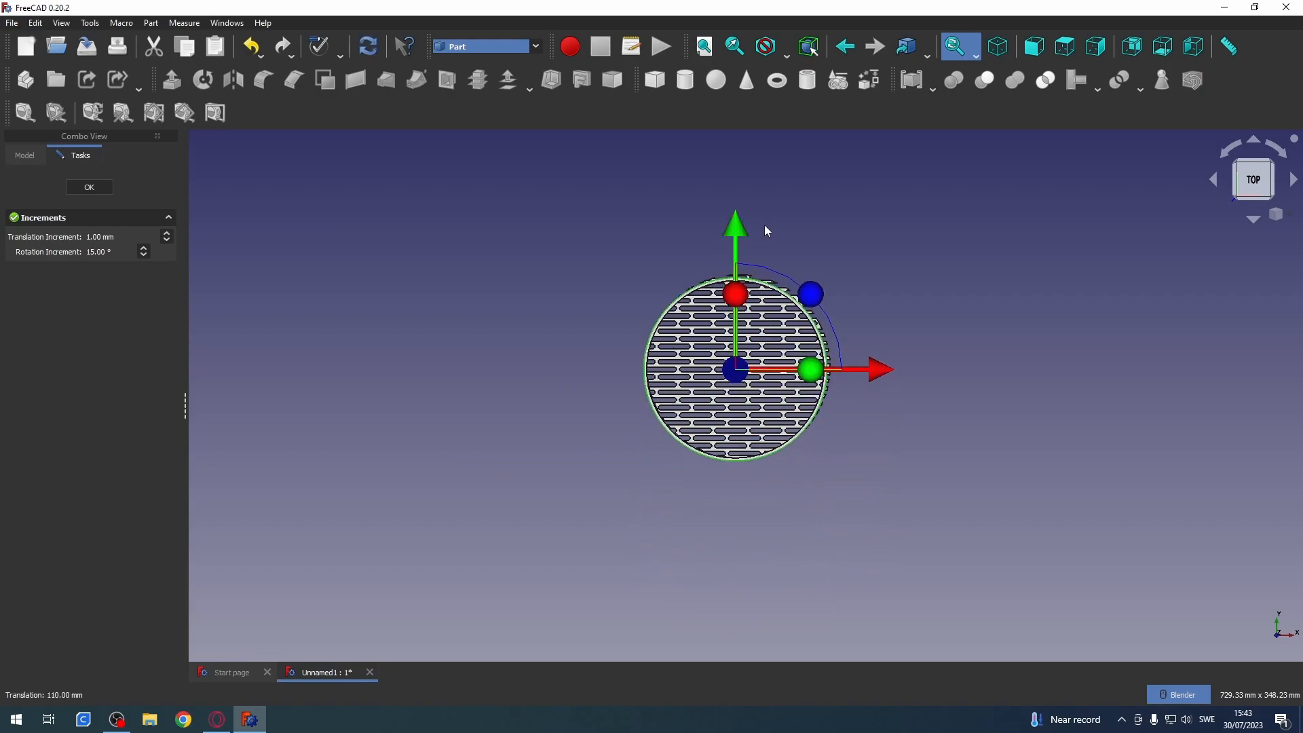
- Nudge the tube in 1 mm increments along X and Y until it lines up with the slotted disc's edge, and finish the transform
{"action": "scroll", "coordinate": [814, 373], "scroll_direction": "up", "scroll_amount": 3}
{"action": "scroll", "coordinate": [767, 367], "scroll_direction": "up", "scroll_amount": 3}
{"action": "scroll", "coordinate": [762, 367], "scroll_direction": "down", "scroll_amount": 1}
{"action": "mouse_move", "coordinate": [719, 370]}
{"action": "left_mouse_down"}
{"action": "mouse_move", "coordinate": [743, 372]}
{"action": "mouse_move", "coordinate": [729, 375]}
{"action": "left_mouse_up"}
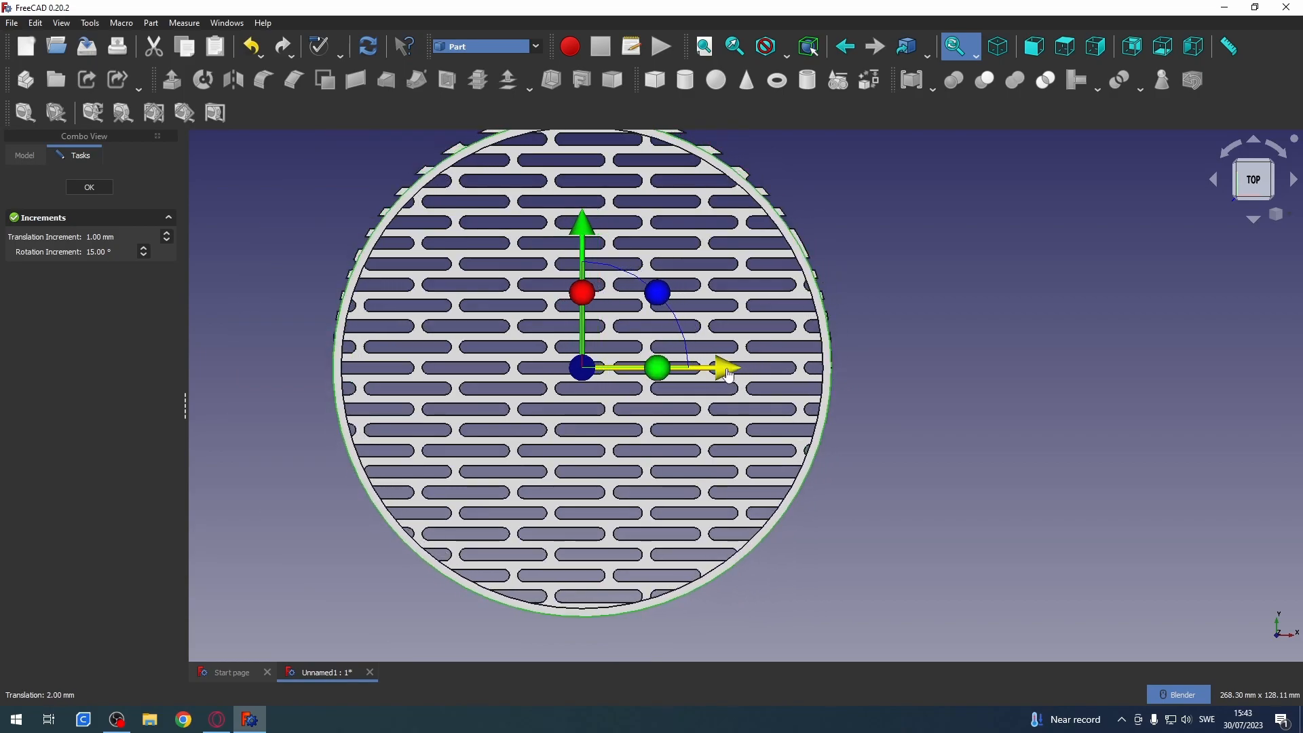
{"action": "left_click_drag", "start_coordinate": [581, 231], "coordinate": [581, 227]}
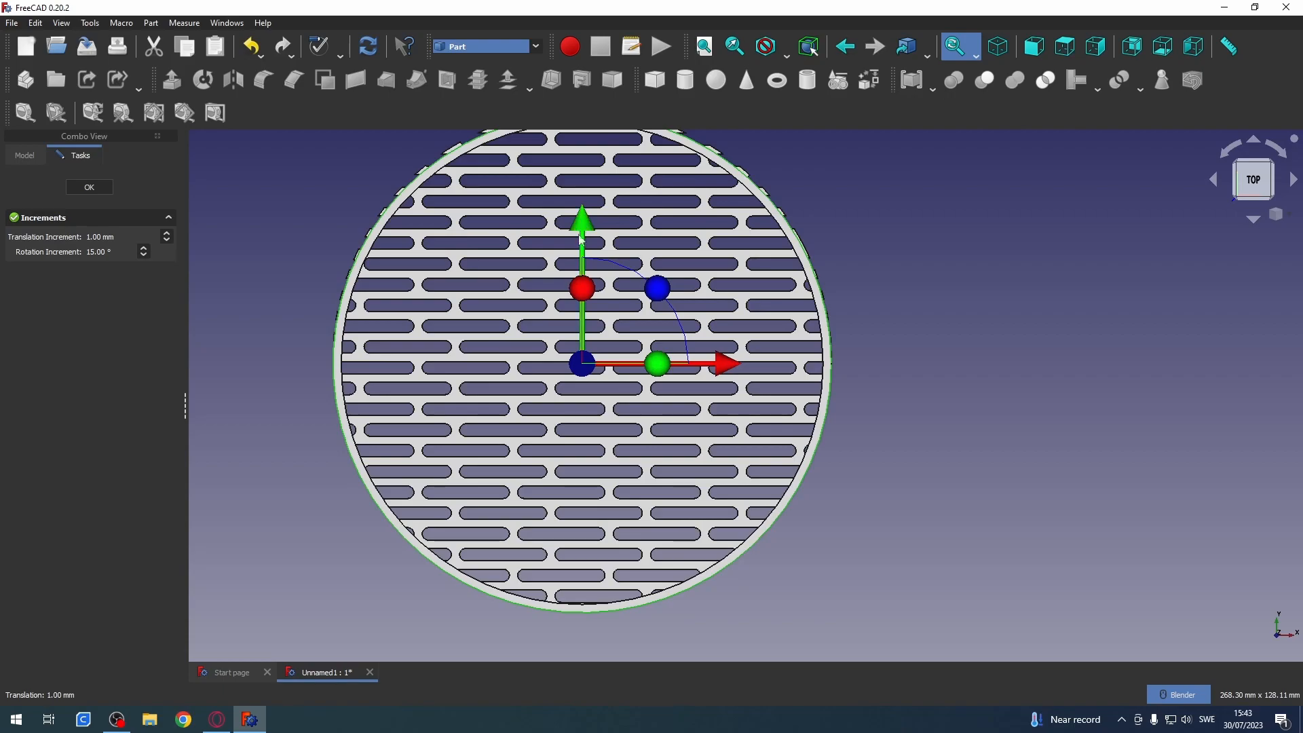
{"action": "left_click_drag", "start_coordinate": [733, 369], "coordinate": [721, 366]}
{"action": "left_click_drag", "start_coordinate": [581, 234], "coordinate": [598, 239]}
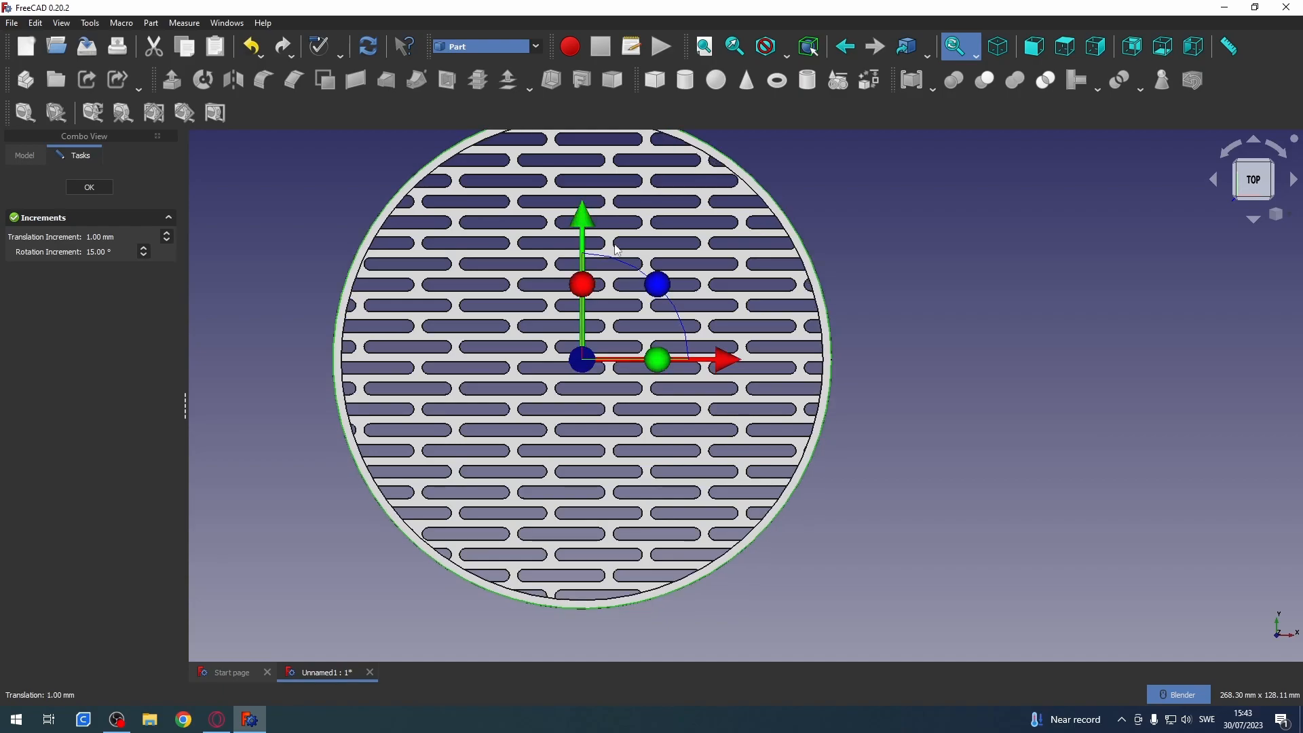
{"action": "mouse_move", "coordinate": [733, 366]}
{"action": "left_mouse_down"}
{"action": "mouse_move", "coordinate": [720, 367]}
{"action": "mouse_move", "coordinate": [733, 367]}
{"action": "left_mouse_up"}
{"action": "scroll", "coordinate": [574, 203], "scroll_direction": "down", "scroll_amount": 1}
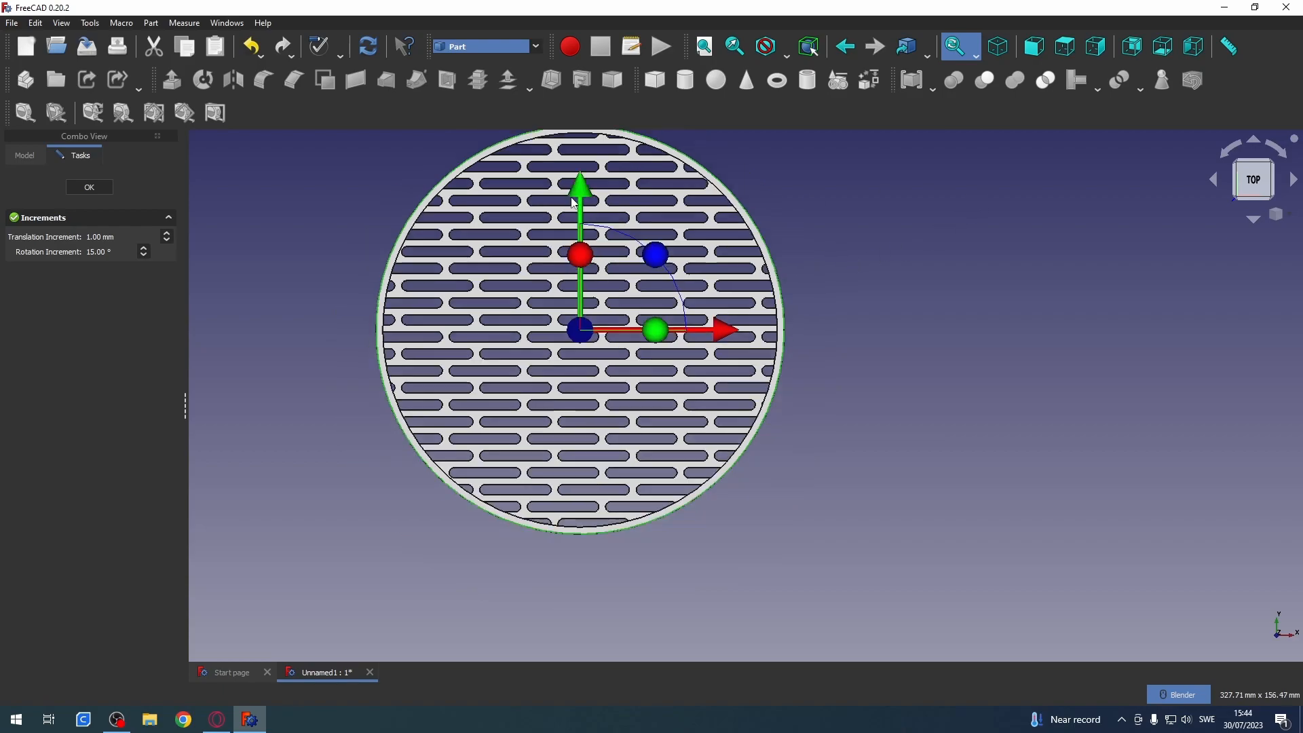
{"action": "middle_click_drag", "start_coordinate": [699, 285], "coordinate": [831, 549]}
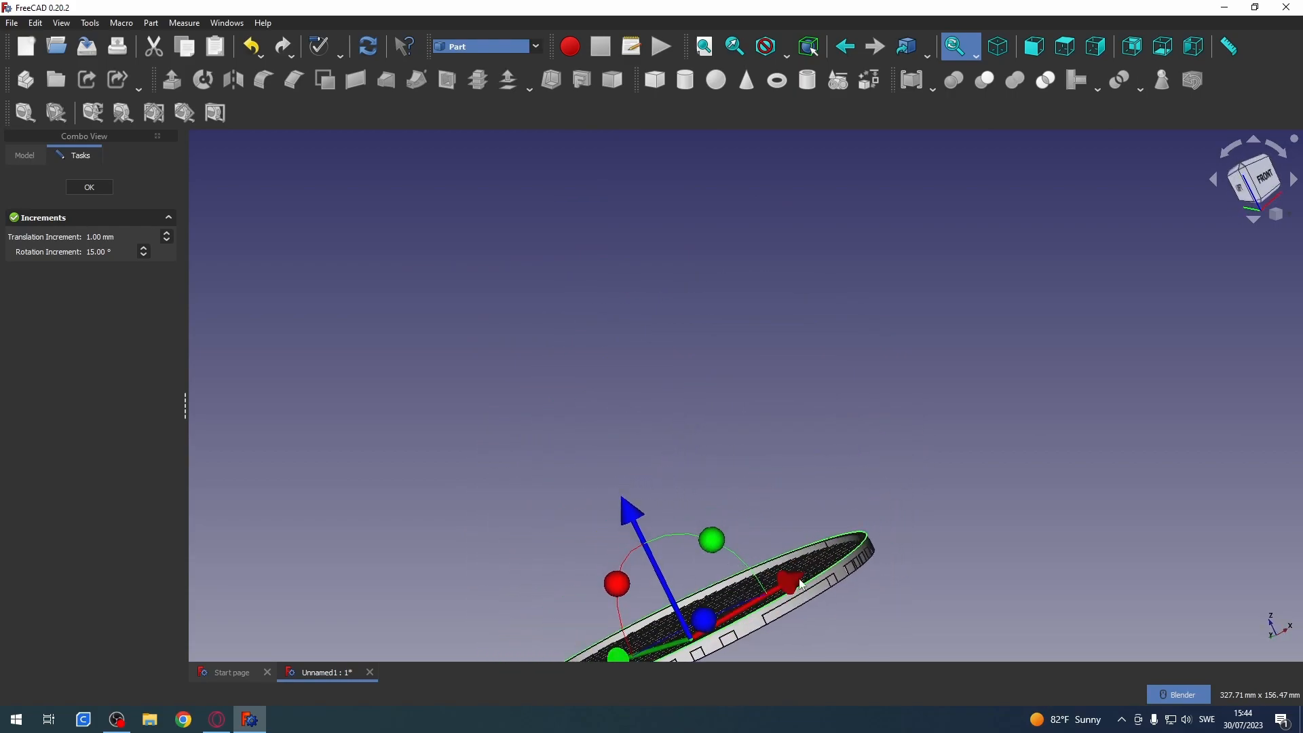
{"action": "middle_click_drag", "start_coordinate": [834, 435], "coordinate": [545, 556]}
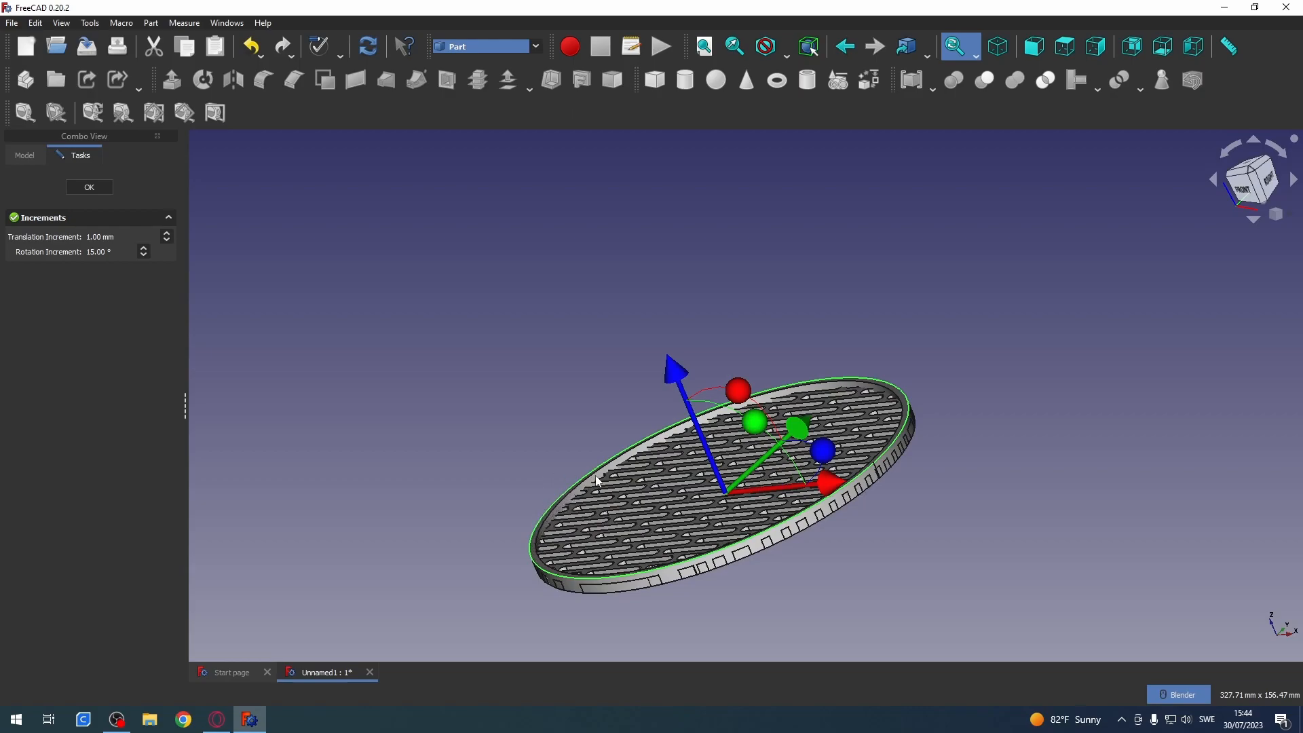
{"action": "middle_click_drag", "start_coordinate": [702, 496], "coordinate": [976, 465]}
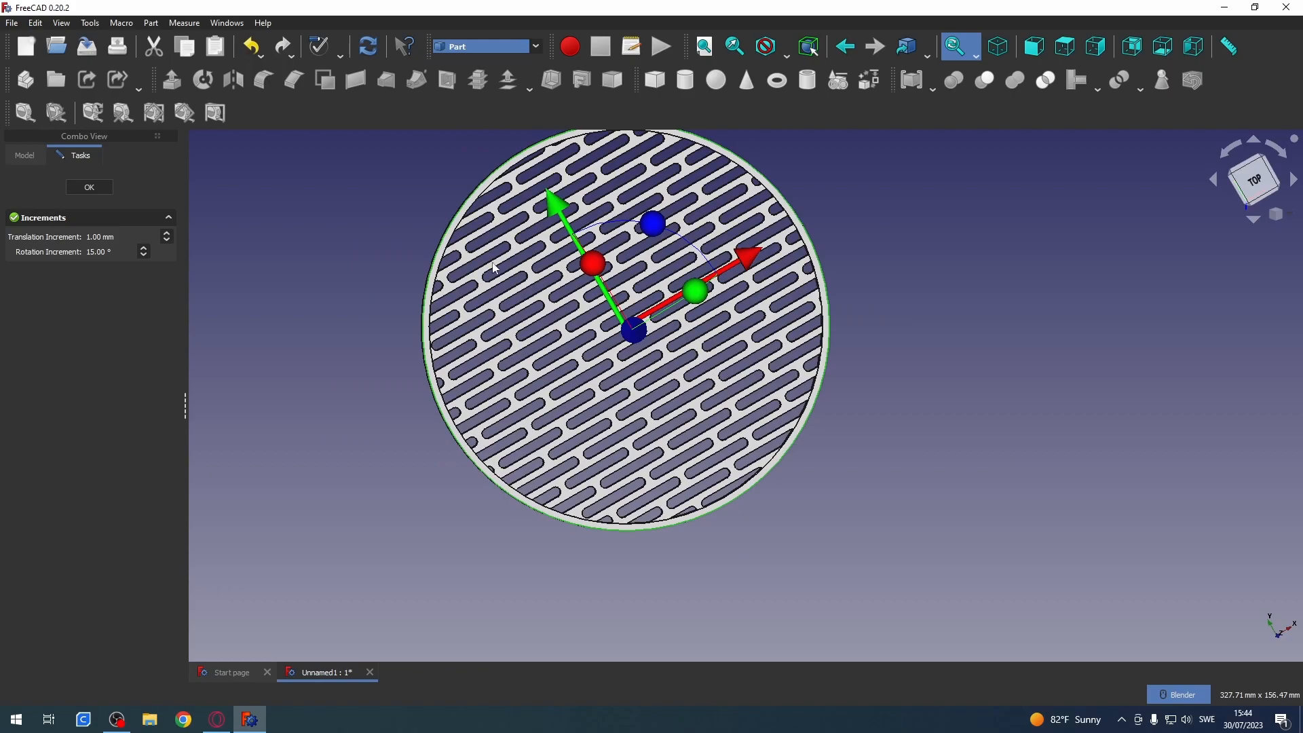
{"action": "left_click", "coordinate": [1212, 182]}
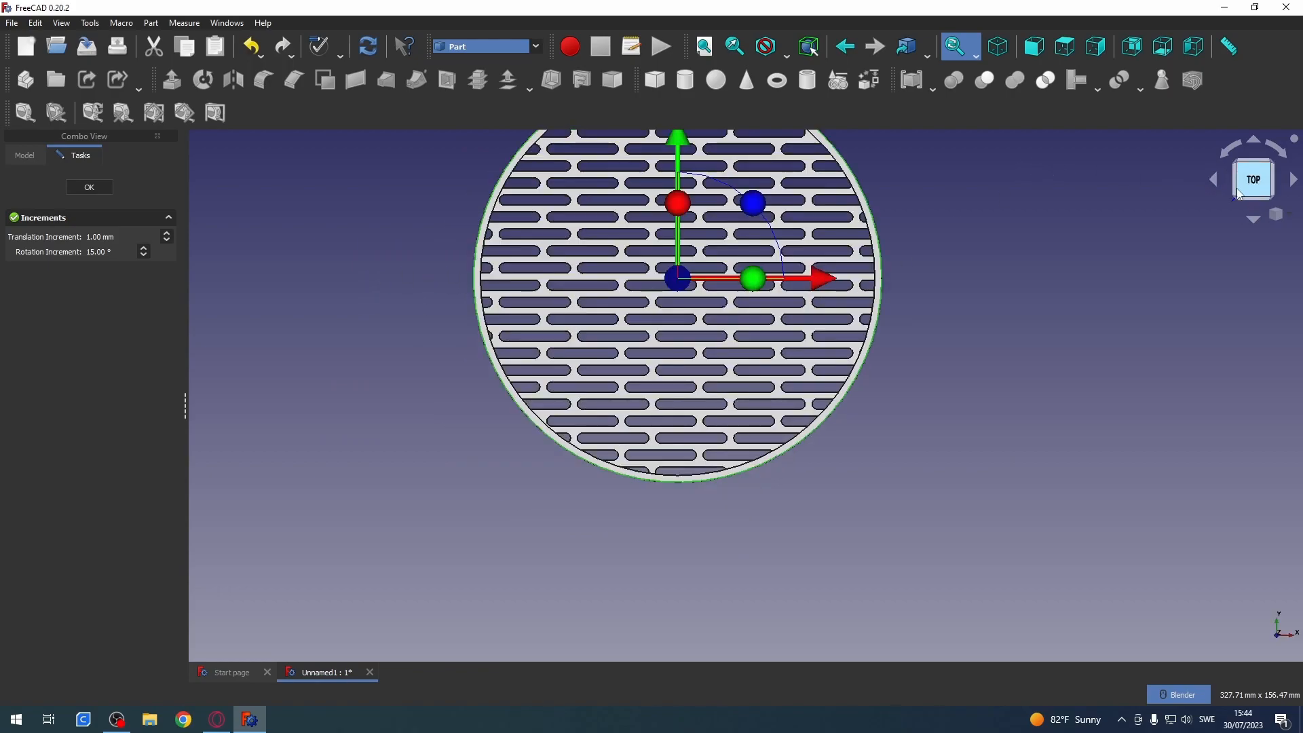
{"action": "middle_click_drag", "start_coordinate": [855, 271], "coordinate": [864, 392], "text": "shift"}
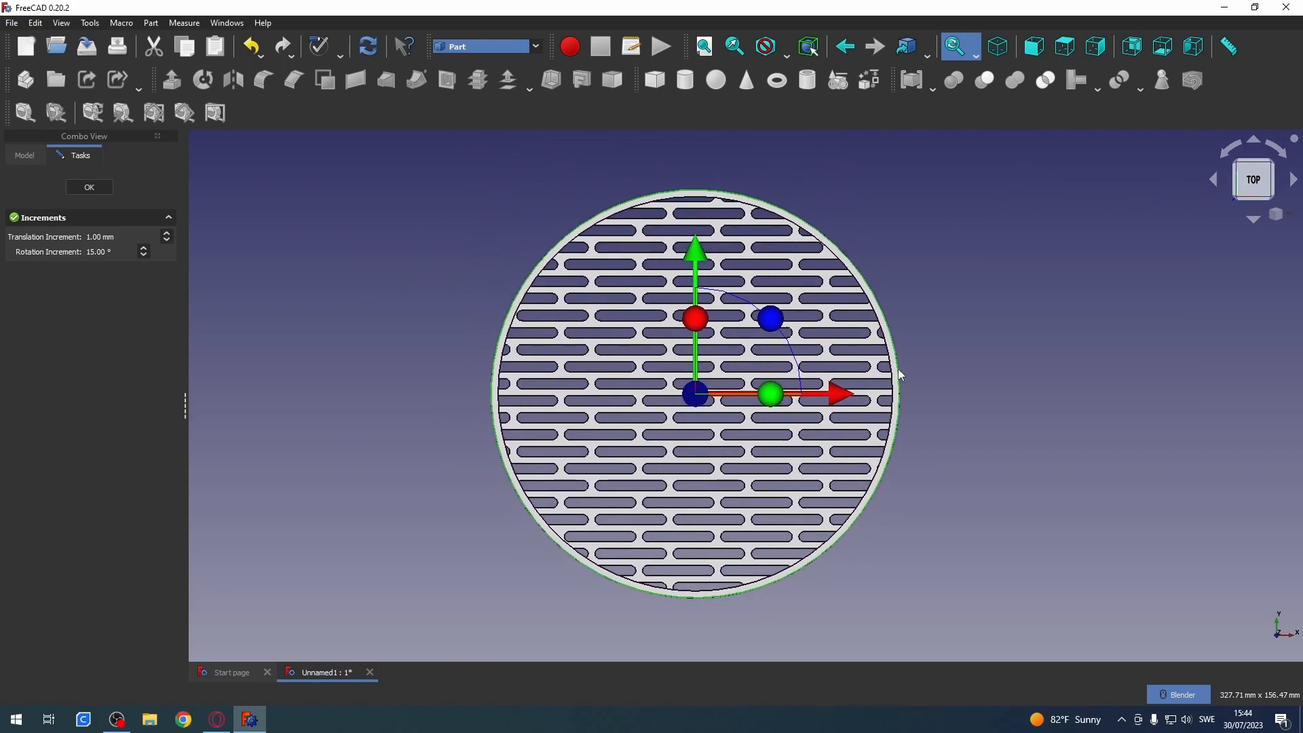
{"action": "left_click", "coordinate": [89, 187]}
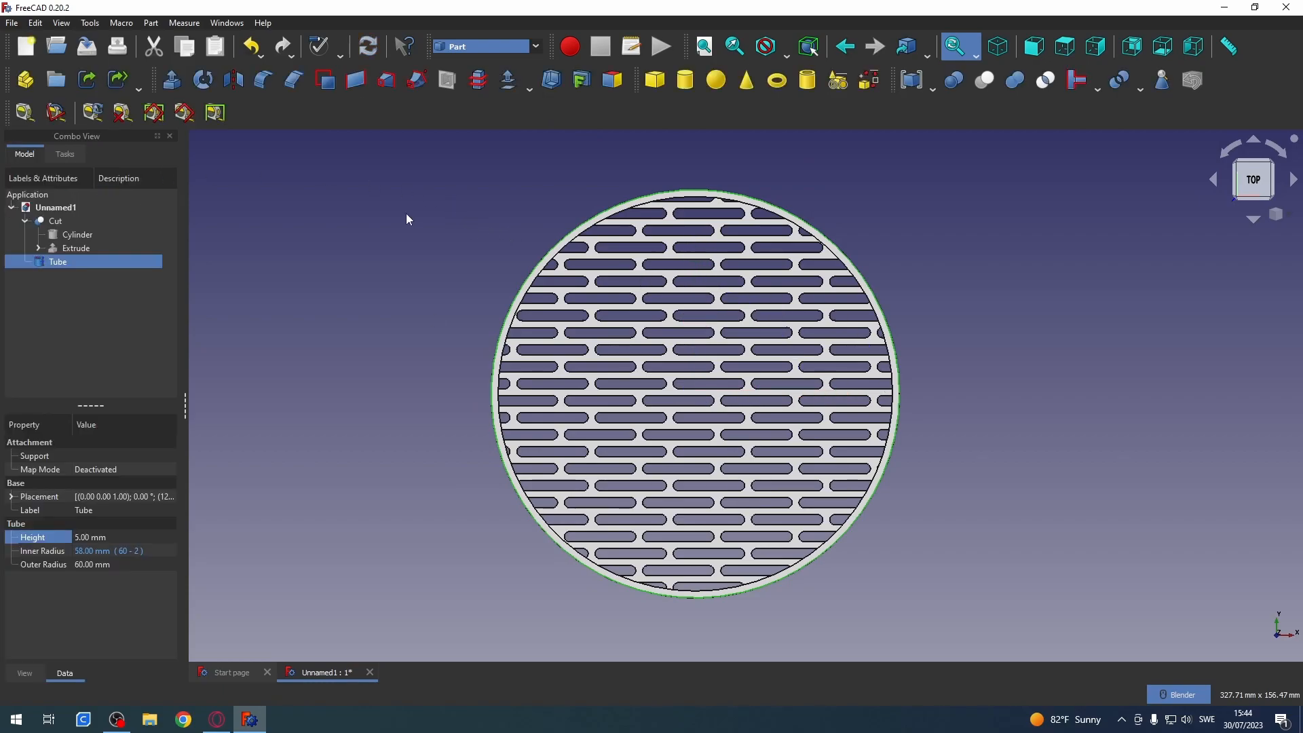
- Fuse the Cut and the Tube into one solid with a Boolean union
{"action": "left_click", "coordinate": [553, 324]}
{"action": "left_click", "coordinate": [77, 235]}
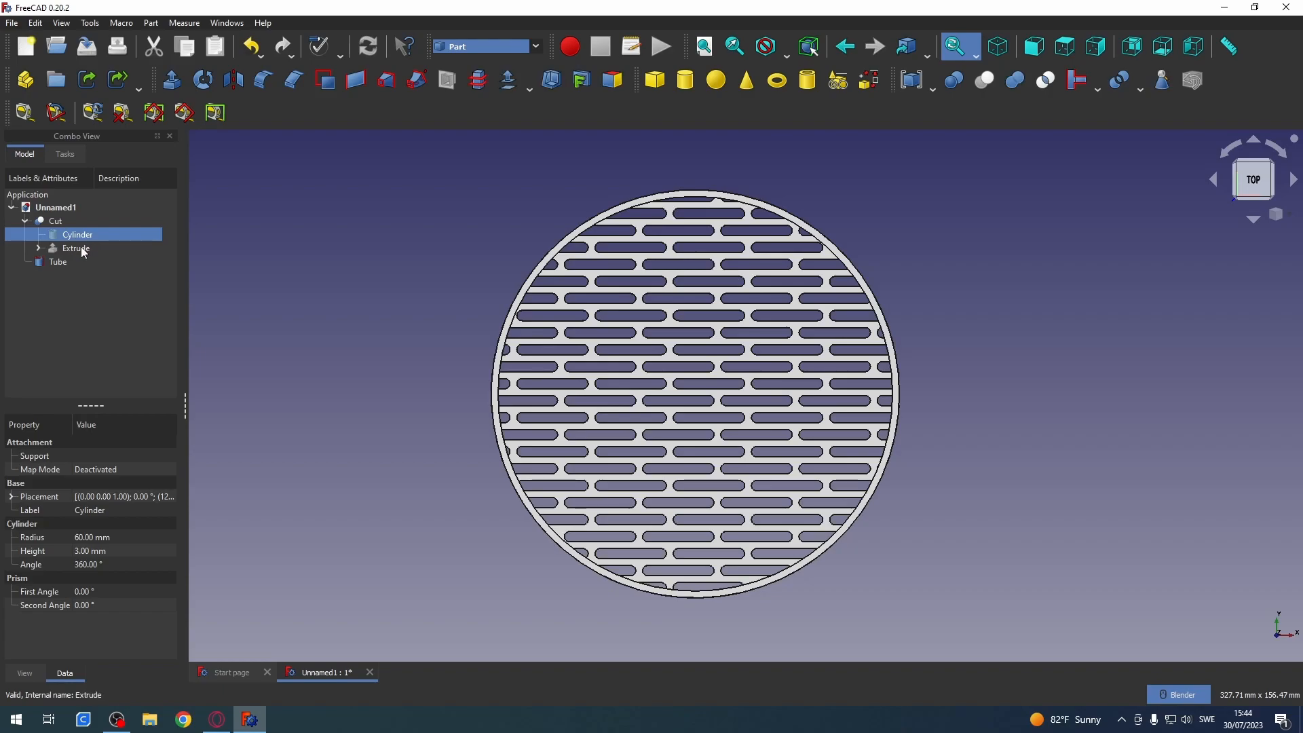
{"action": "left_click", "coordinate": [25, 221]}
{"action": "left_click", "coordinate": [46, 224]}
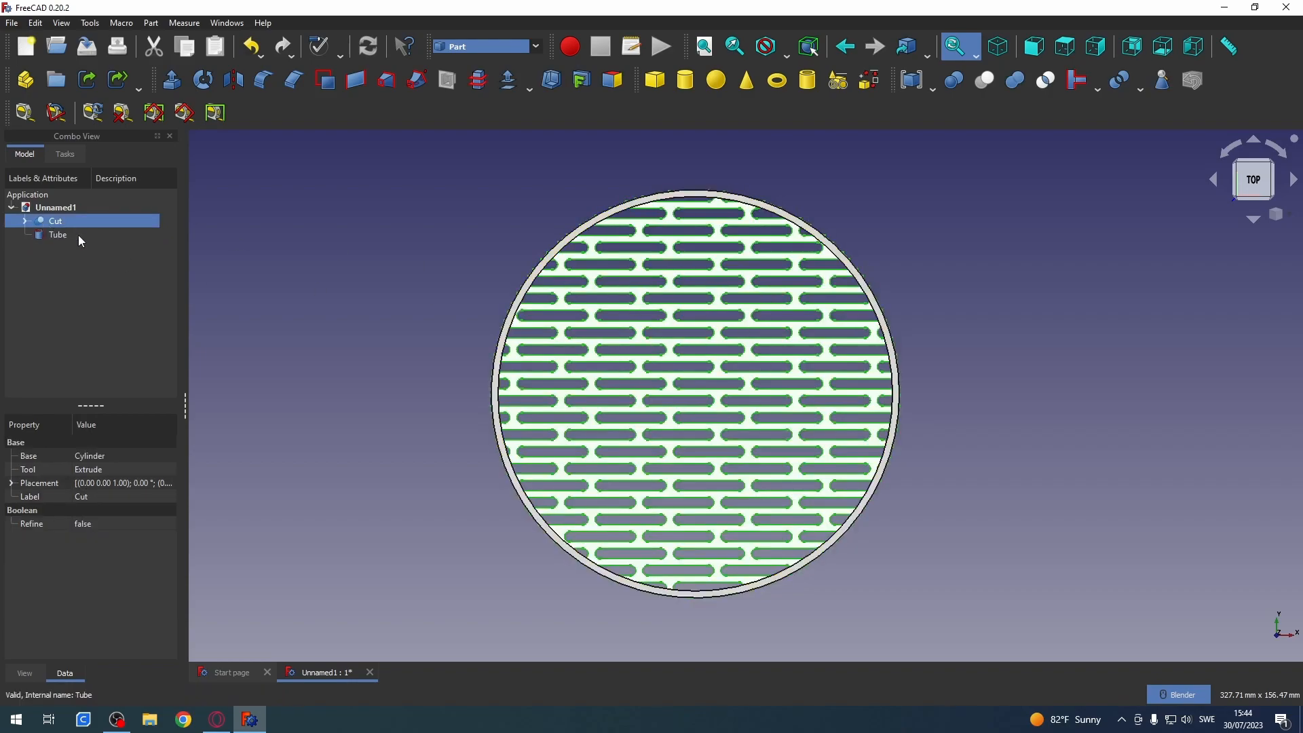
{"action": "left_click", "coordinate": [60, 235], "text": "ctrl"}
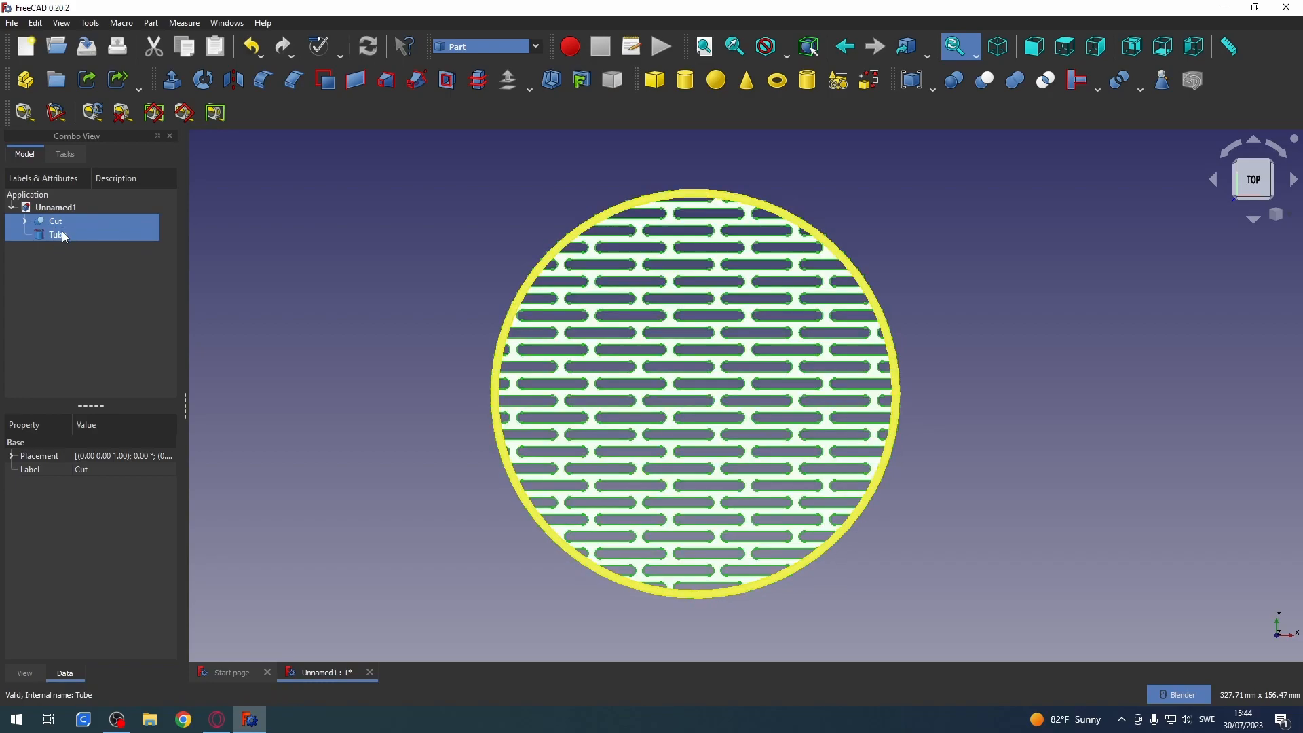
{"action": "left_click", "coordinate": [150, 22]}
{"action": "mouse_move", "coordinate": [229, 270]}
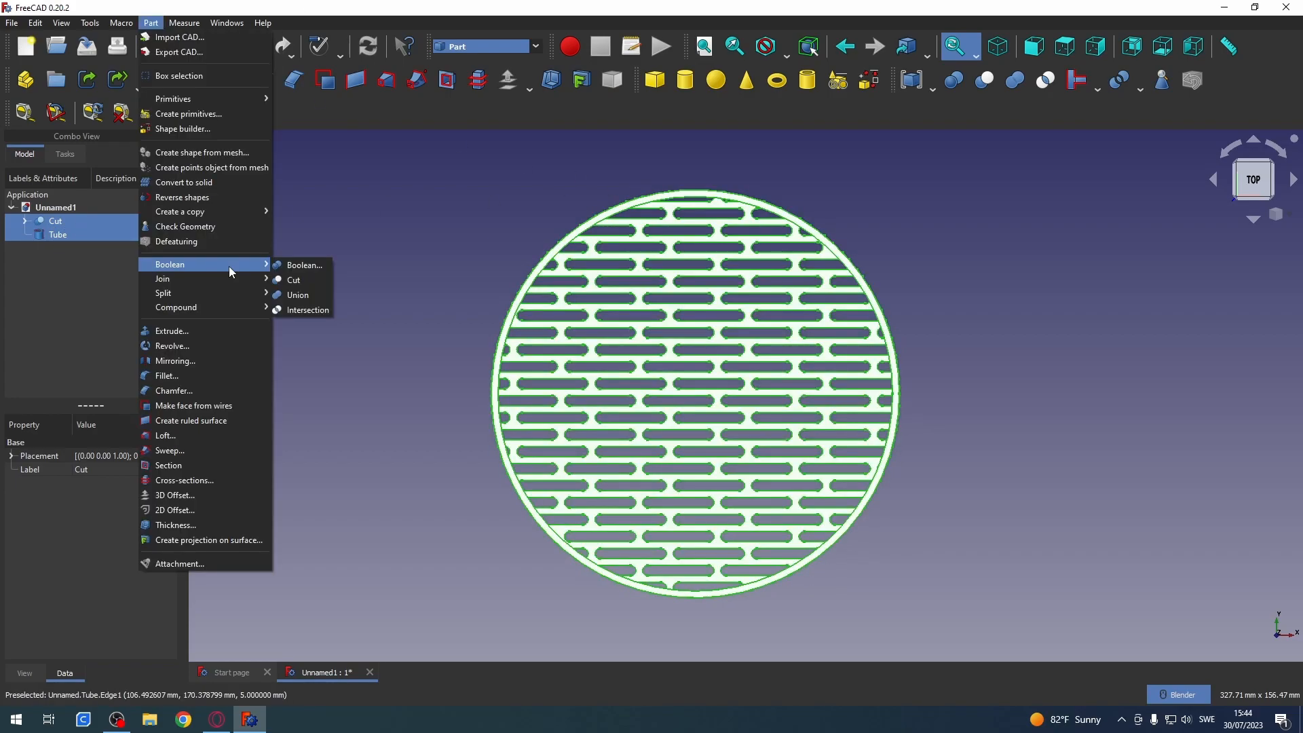
{"action": "left_click", "coordinate": [314, 299]}
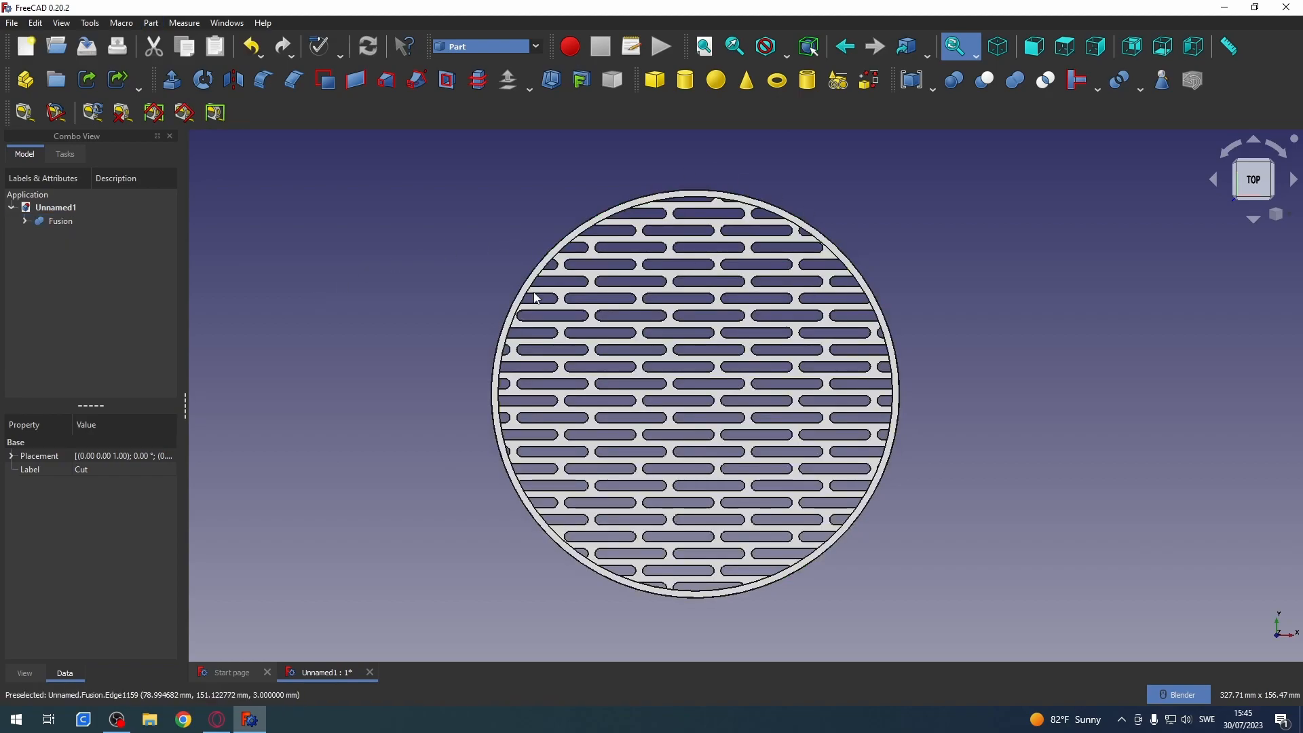
- Create a Sketcher sketch on the slotted bottom face of the fused disc using the FlatFace attachment
{"action": "middle_click_drag", "start_coordinate": [787, 385], "coordinate": [811, 614]}
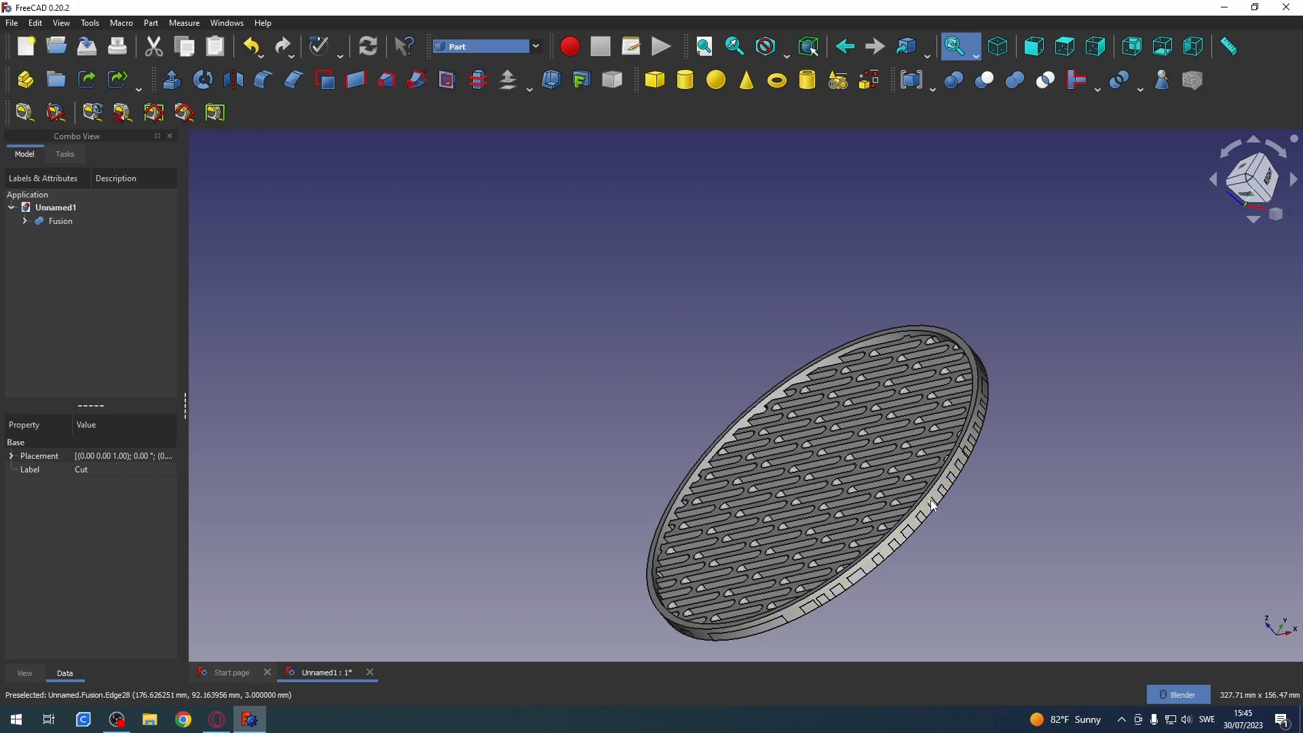
{"action": "middle_click_drag", "start_coordinate": [706, 528], "coordinate": [804, 575]}
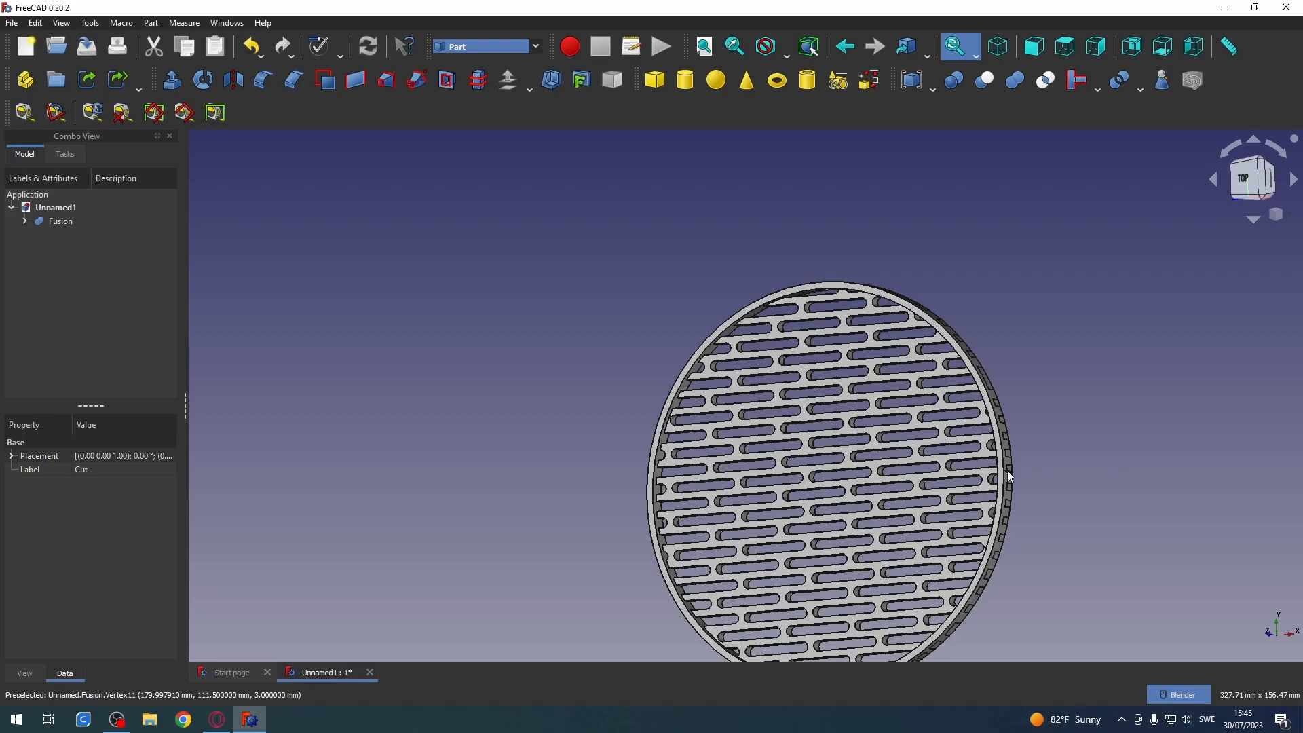
{"action": "left_click", "coordinate": [946, 340]}
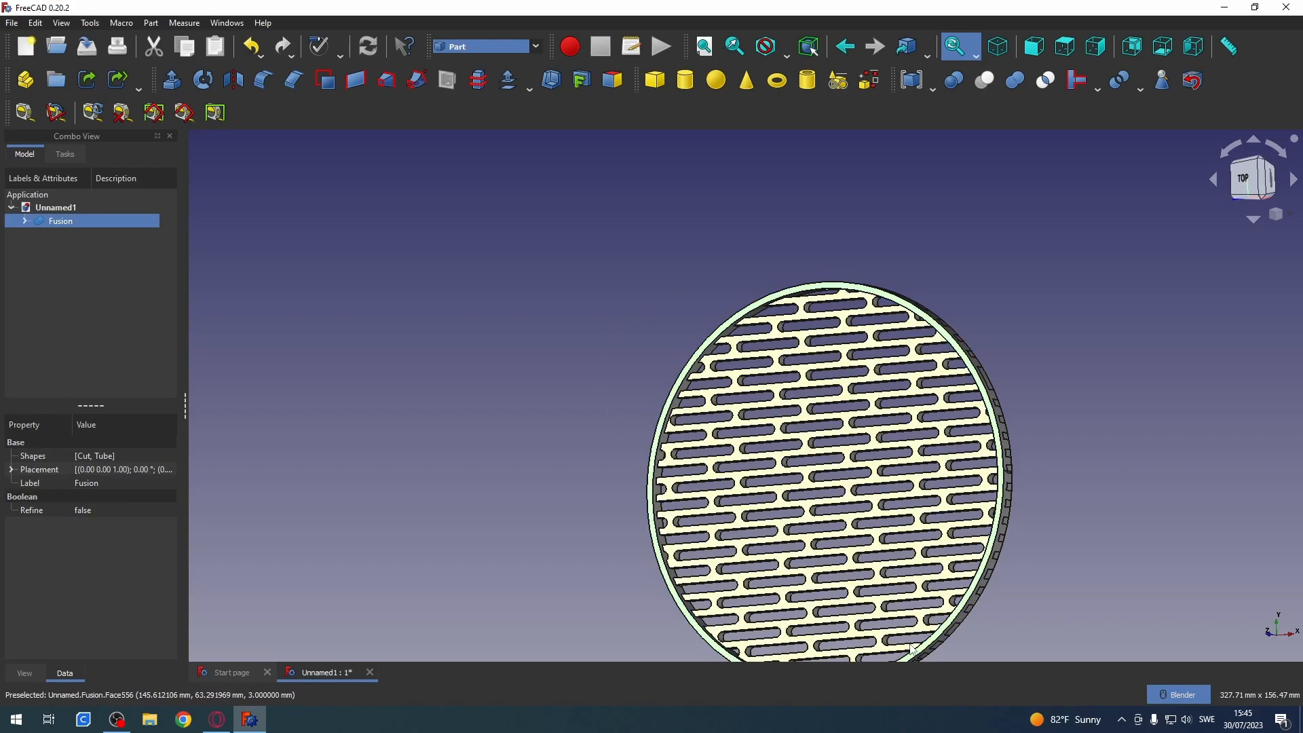
{"action": "middle_click_drag", "start_coordinate": [1036, 441], "coordinate": [980, 475]}
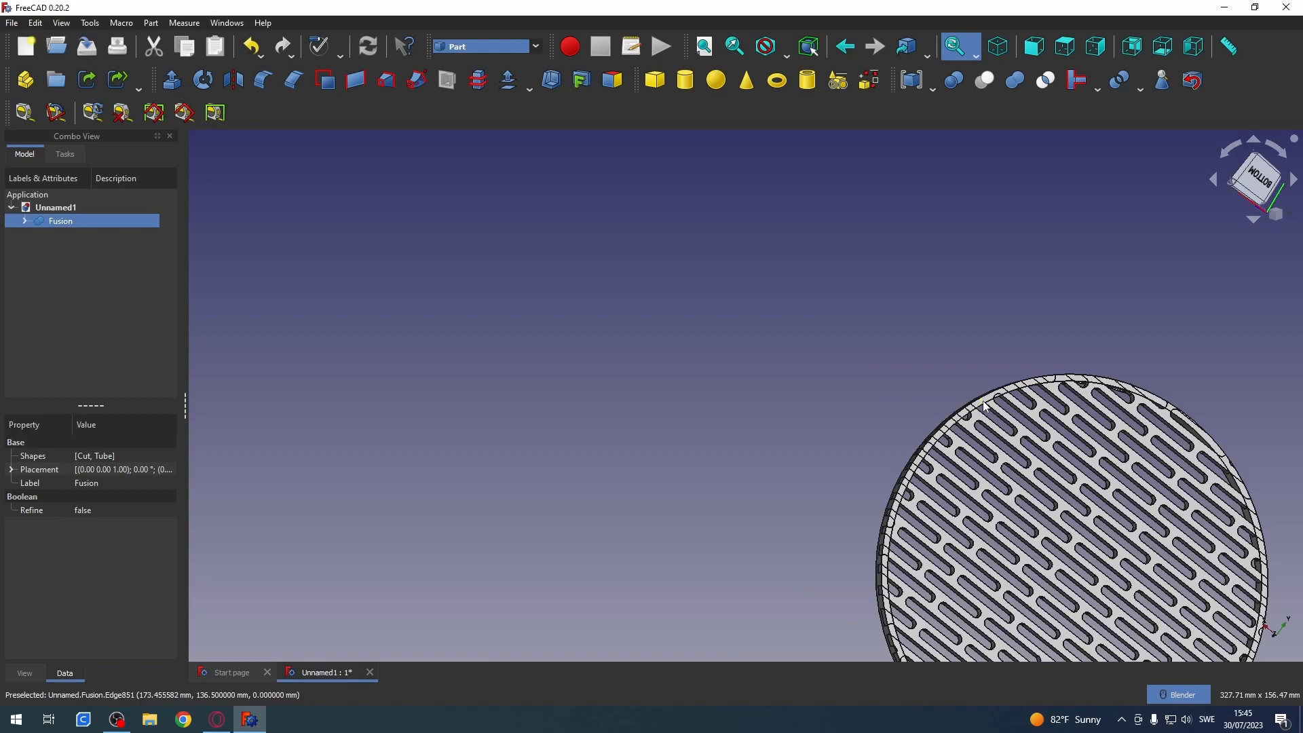
{"action": "middle_click_drag", "start_coordinate": [978, 407], "coordinate": [937, 469]}
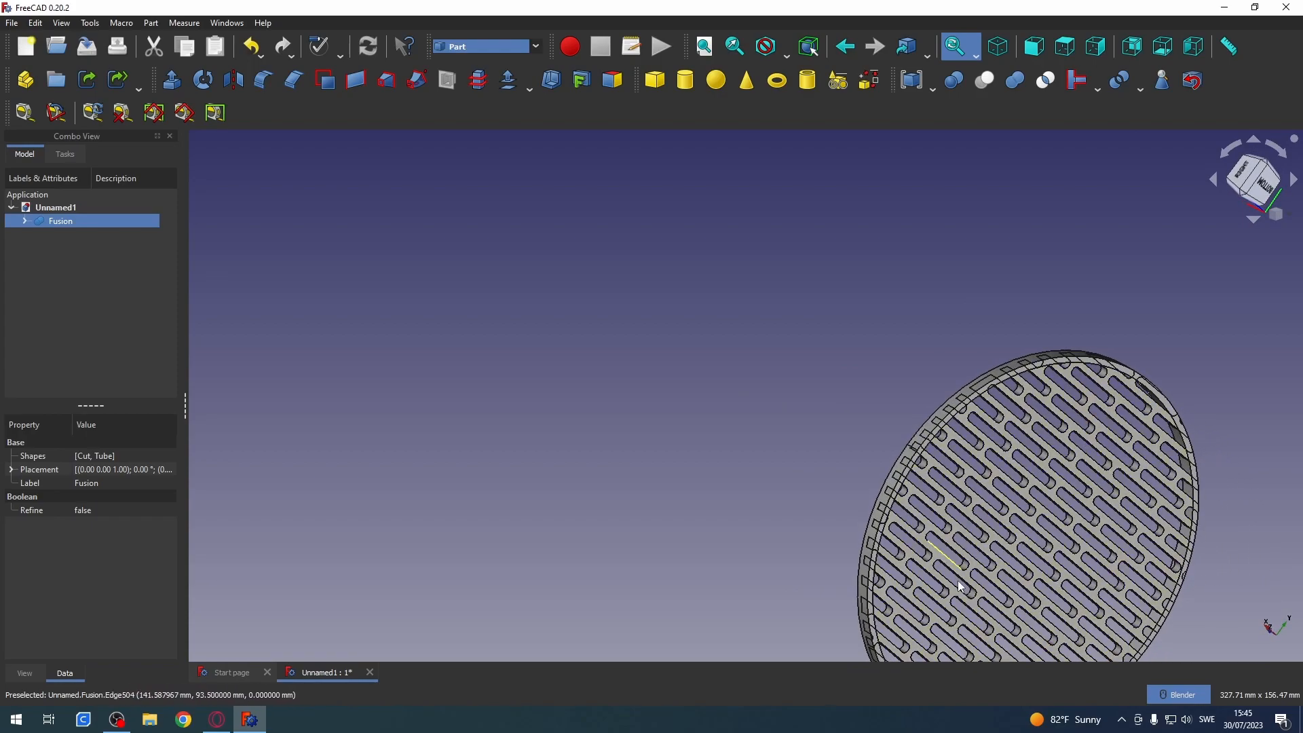
{"action": "middle_click_drag", "start_coordinate": [708, 434], "coordinate": [710, 360]}
{"action": "scroll", "coordinate": [875, 387], "scroll_direction": "up", "scroll_amount": 6}
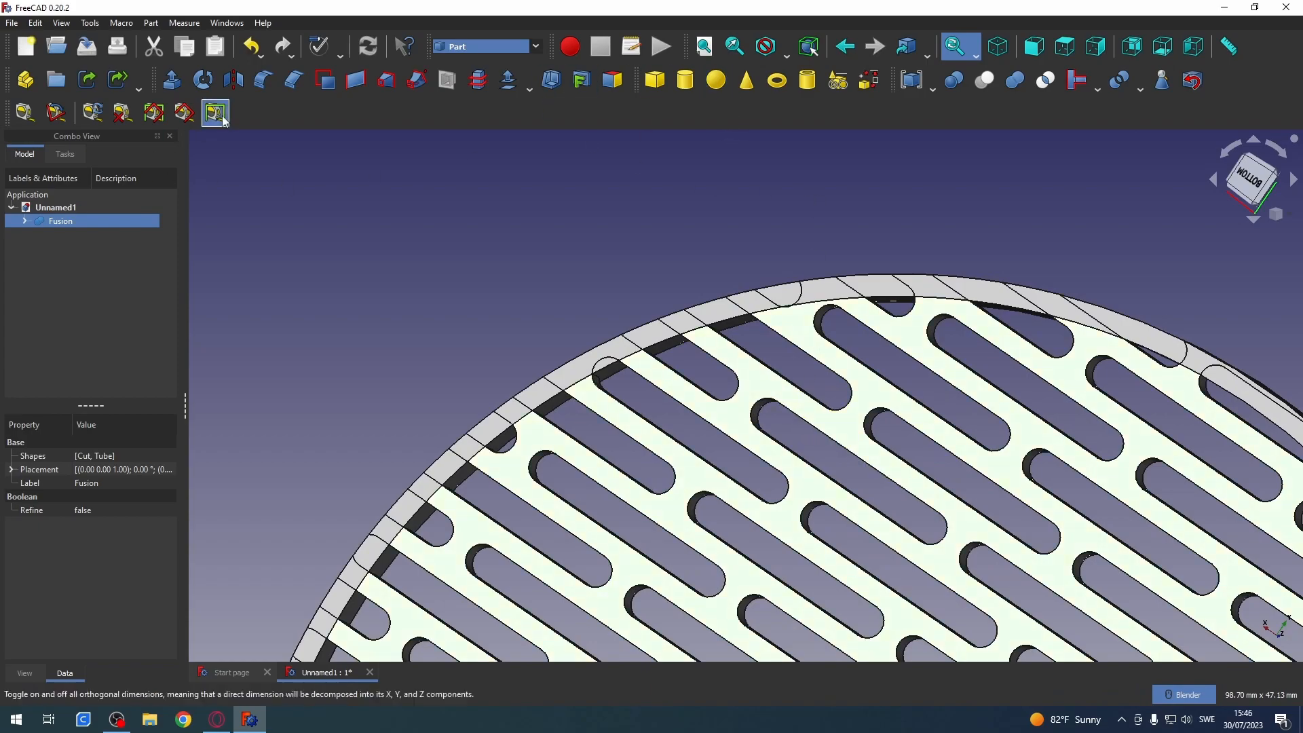
{"action": "left_click", "coordinate": [479, 47]}
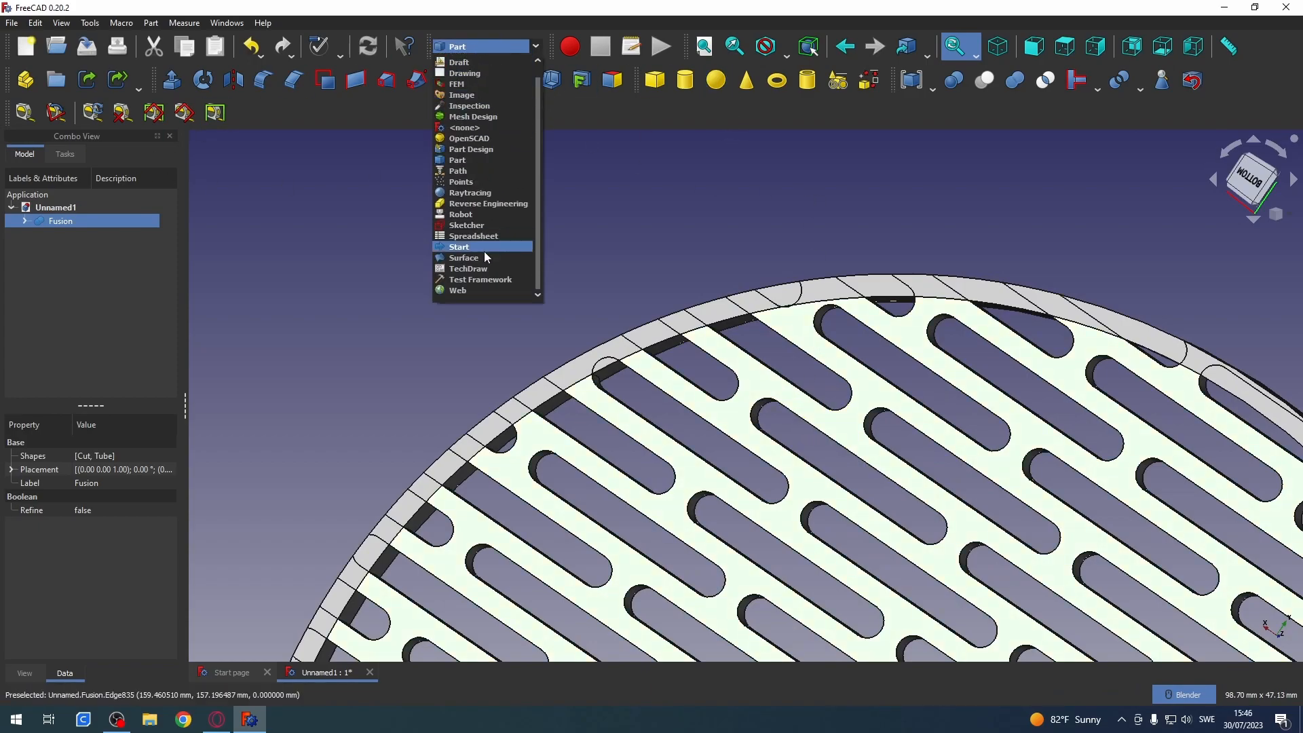
{"action": "left_click", "coordinate": [469, 224]}
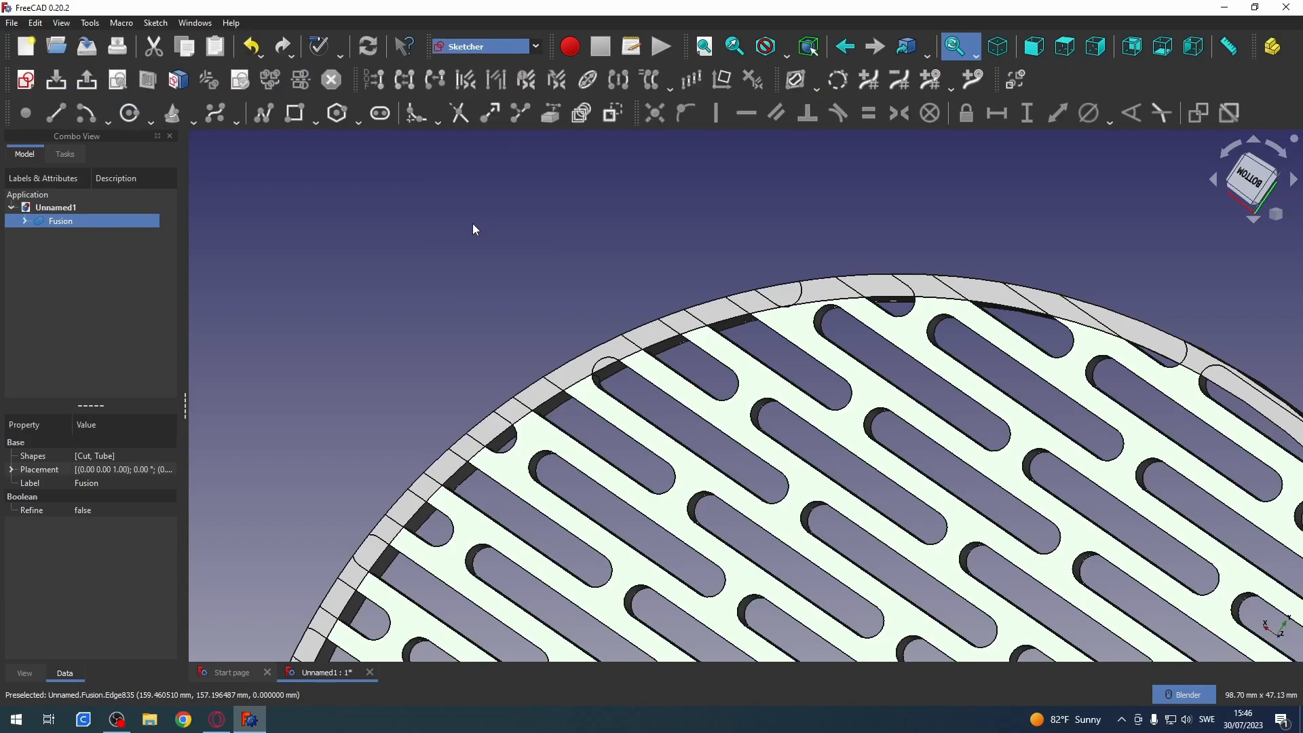
{"action": "left_click", "coordinate": [26, 81]}
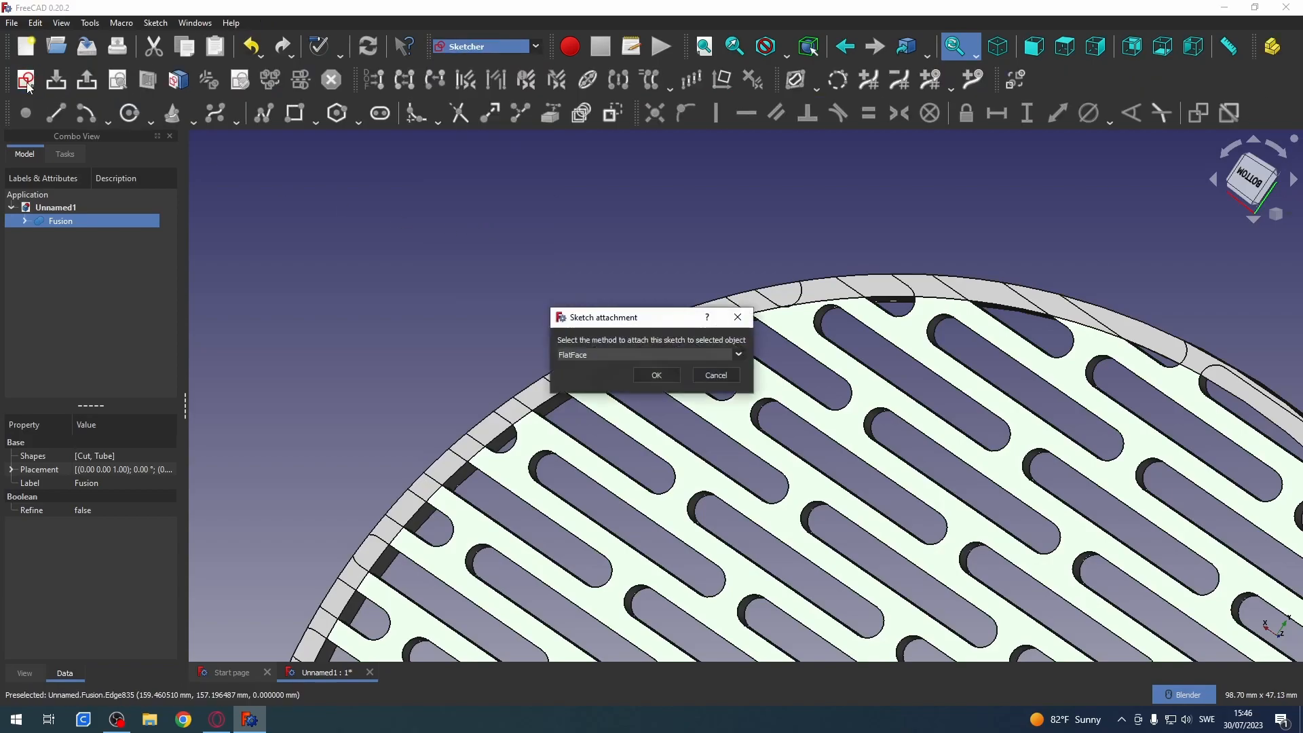
{"action": "left_click", "coordinate": [657, 374]}
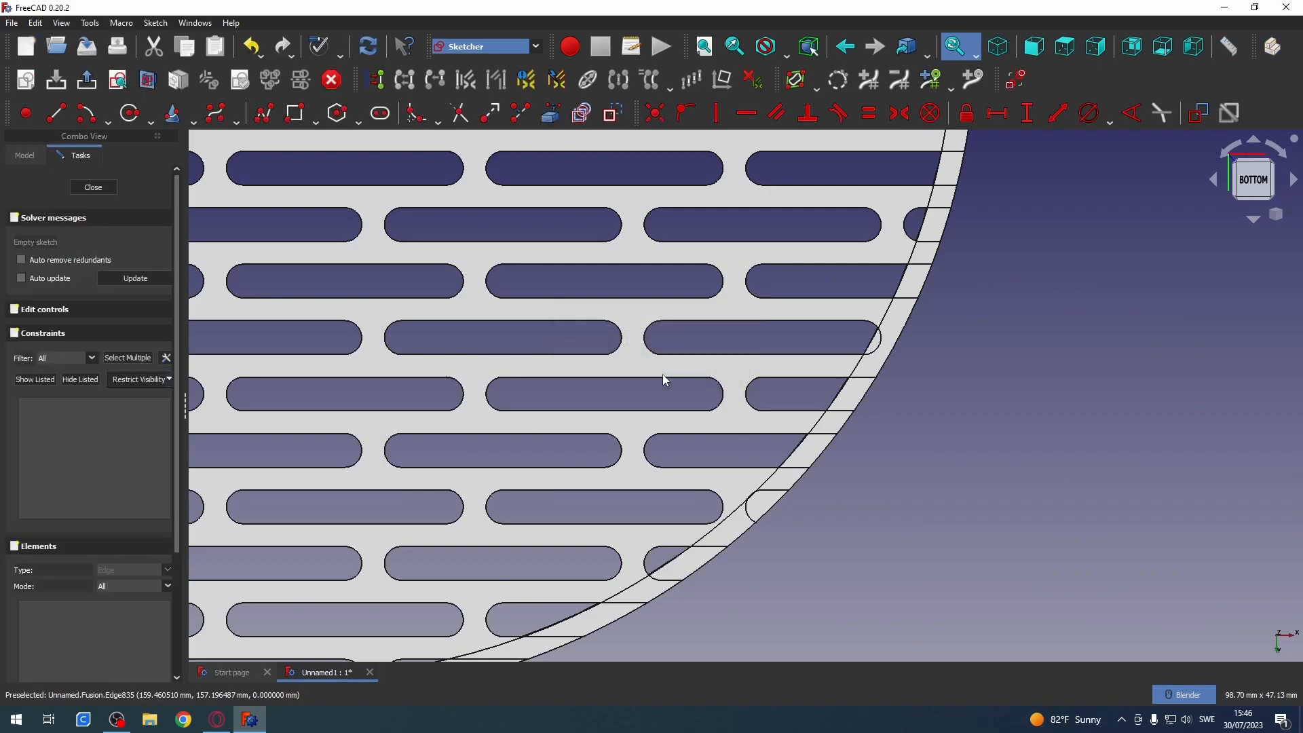
- Link the inner and outer circular edges of the tube rim into the sketch as external geometry
{"action": "scroll", "coordinate": [648, 384], "scroll_direction": "down", "scroll_amount": 3}
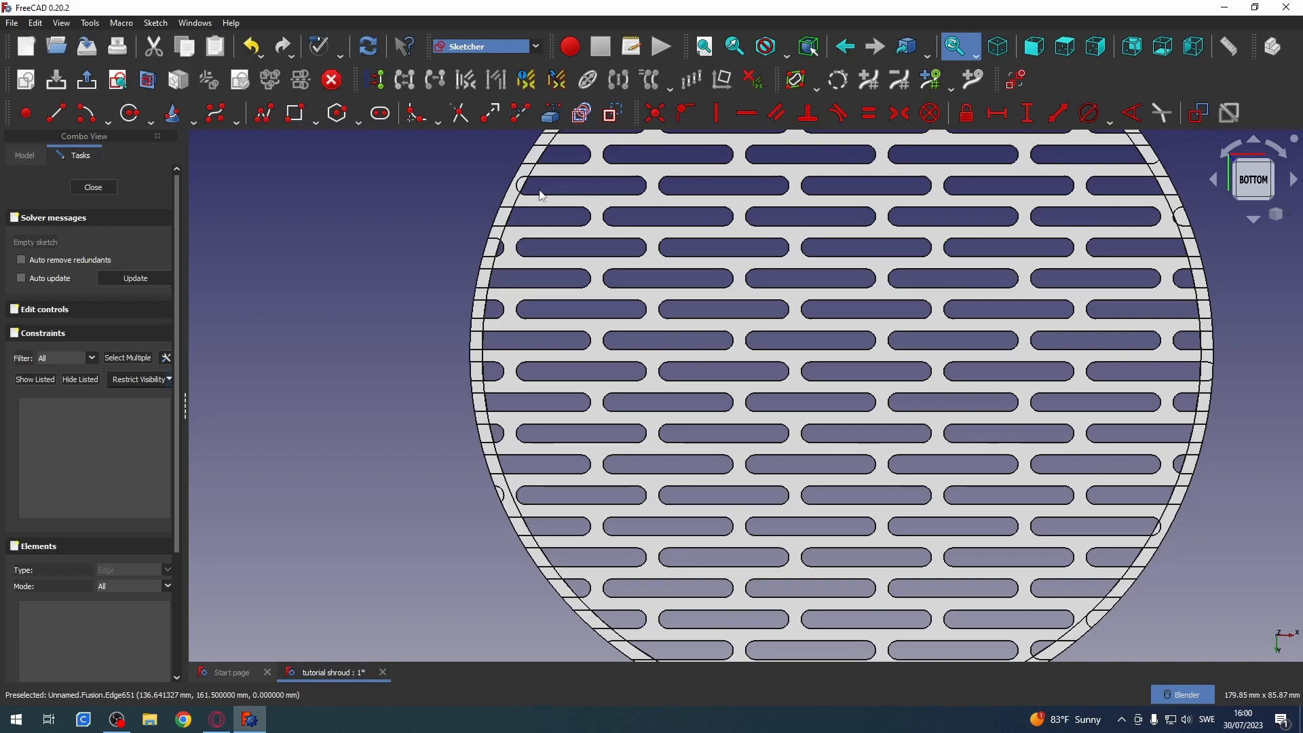
{"action": "middle_click_drag", "start_coordinate": [458, 358], "coordinate": [467, 434]}
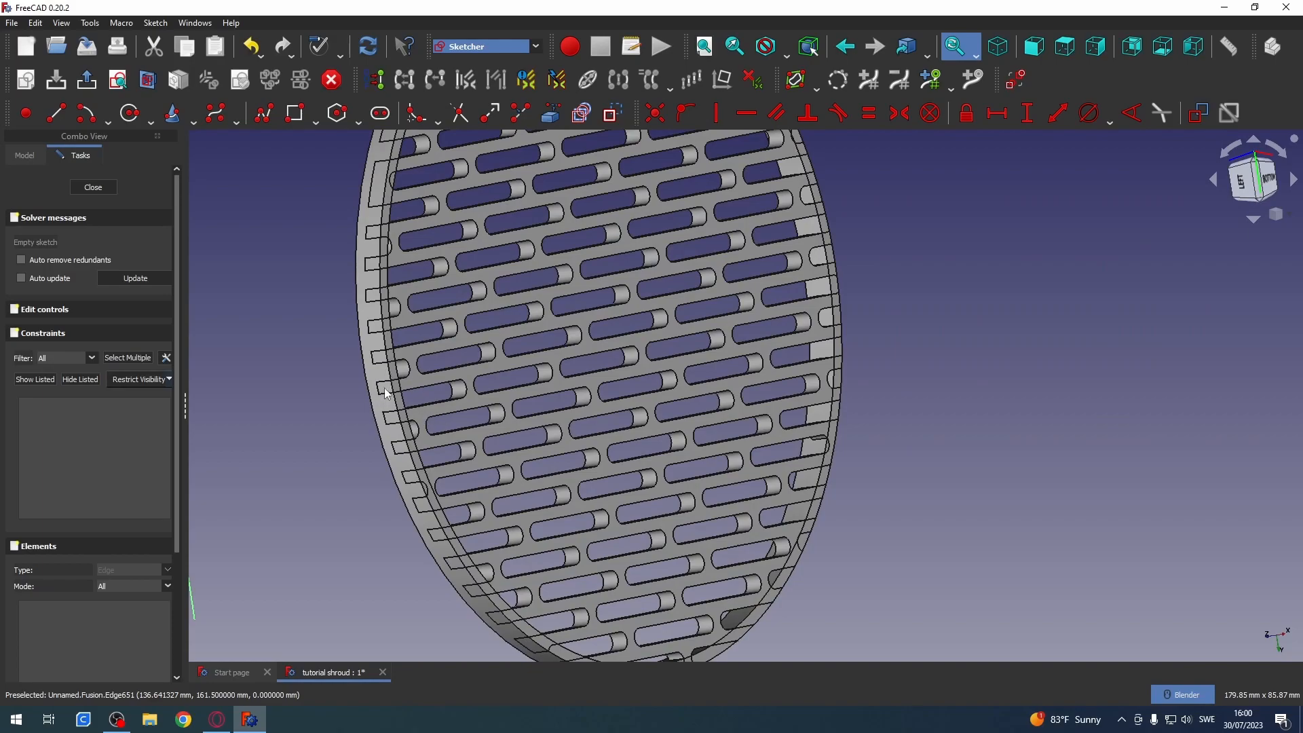
{"action": "middle_click_drag", "start_coordinate": [332, 460], "coordinate": [532, 466]}
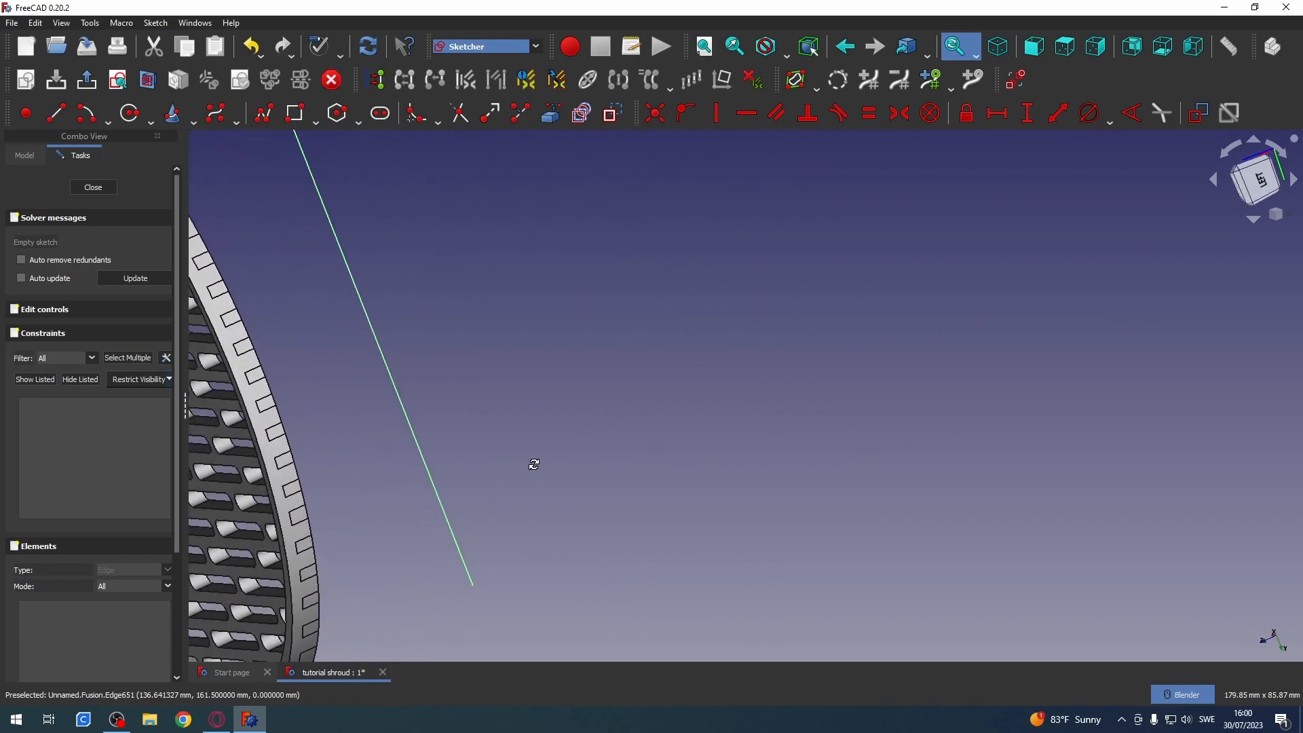
{"action": "mouse_move", "coordinate": [364, 441]}
{"action": "middle_mouse_down"}
{"action": "mouse_move", "coordinate": [796, 440]}
{"action": "mouse_move", "coordinate": [645, 454]}
{"action": "mouse_move", "coordinate": [727, 437]}
{"action": "middle_mouse_up"}
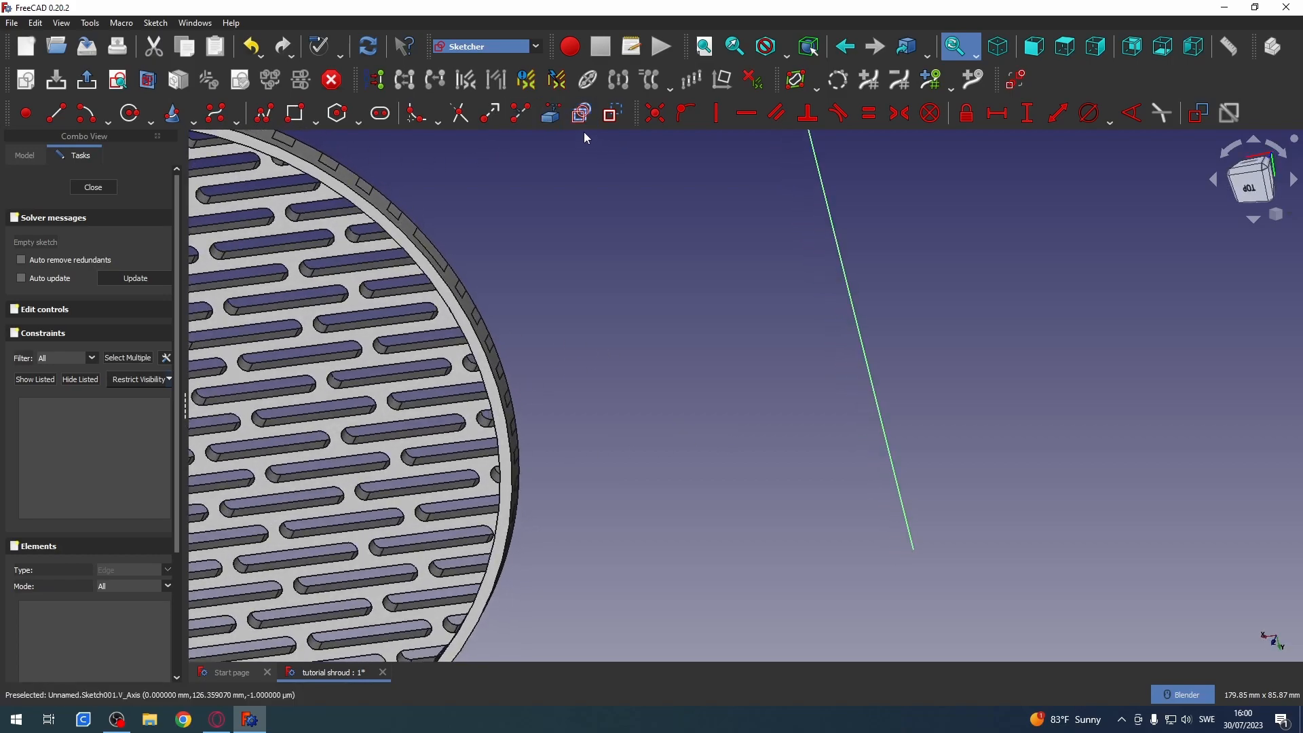
{"action": "left_click", "coordinate": [551, 119]}
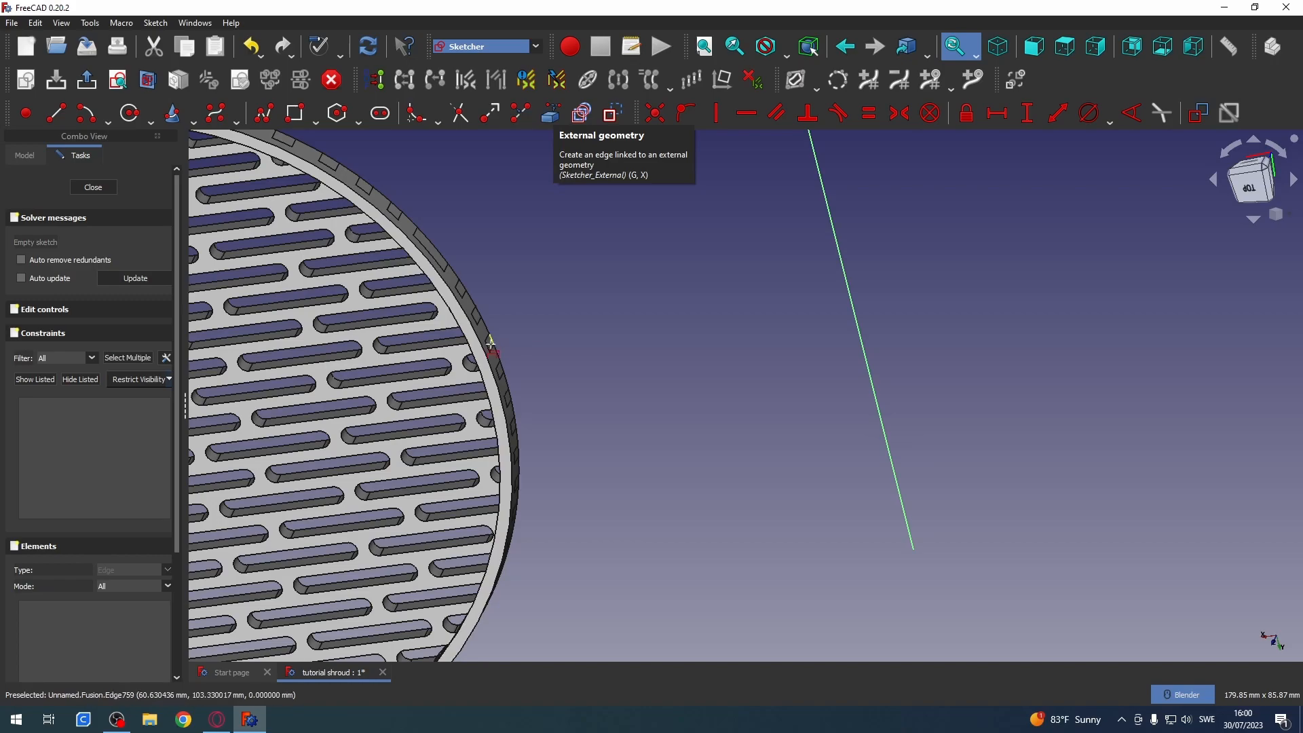
{"action": "left_click", "coordinate": [504, 405]}
{"action": "left_click", "coordinate": [504, 405]}
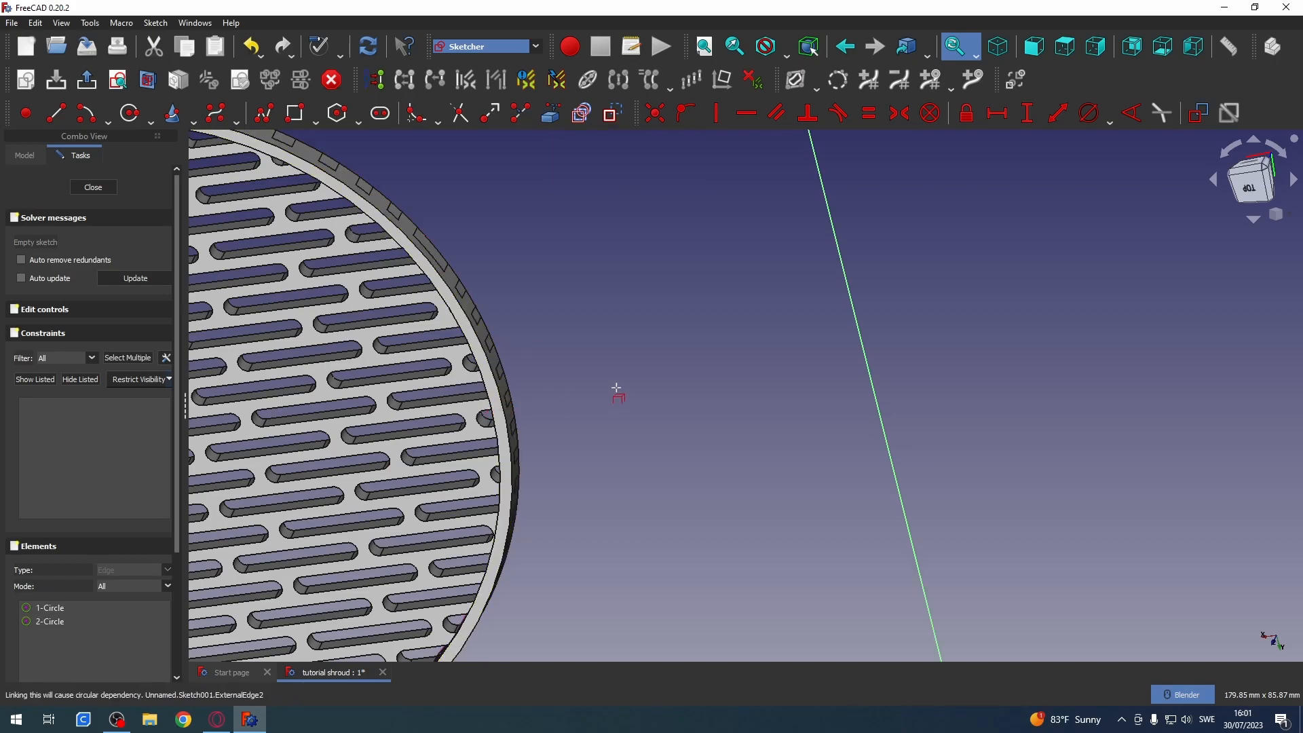
- Inspect the linked rim circles from below, and orient the sketch in a straight-on bottom view rotated in its plane
{"action": "middle_click_drag", "start_coordinate": [712, 358], "coordinate": [762, 359]}
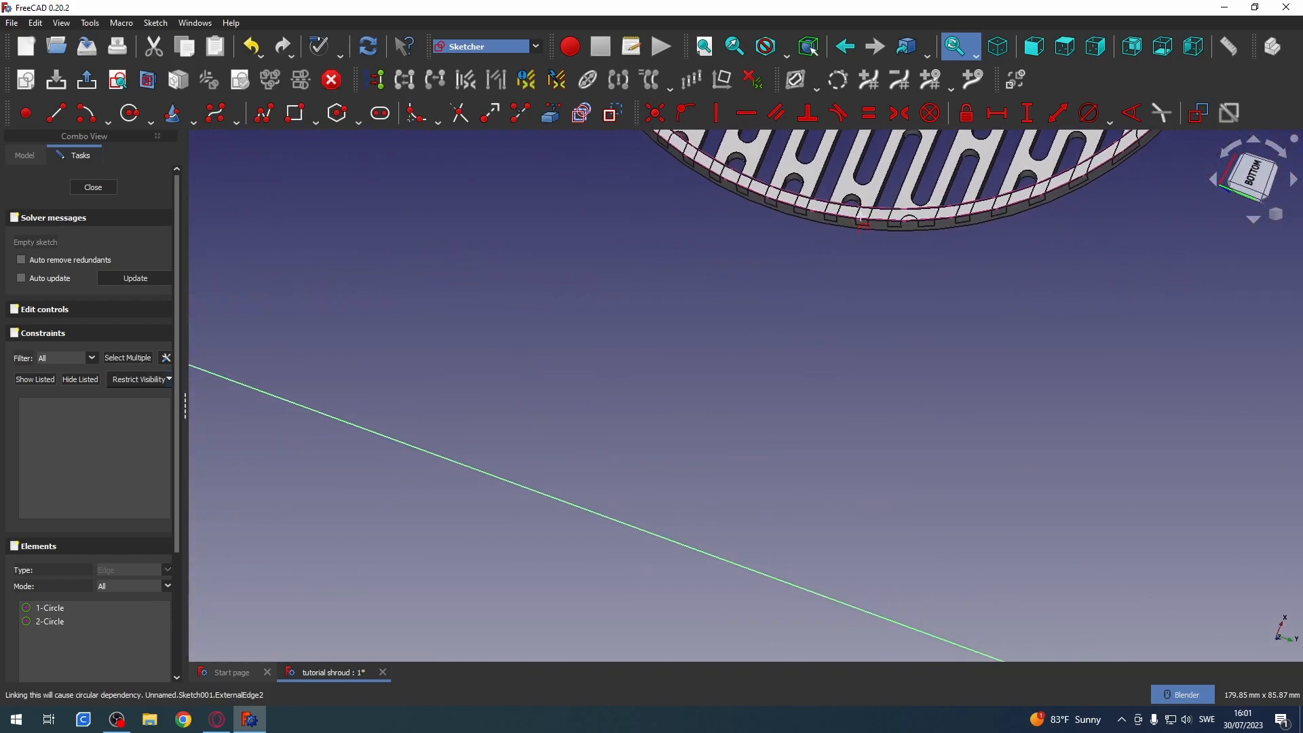
{"action": "middle_click_drag", "start_coordinate": [891, 239], "coordinate": [761, 569], "text": "shift"}
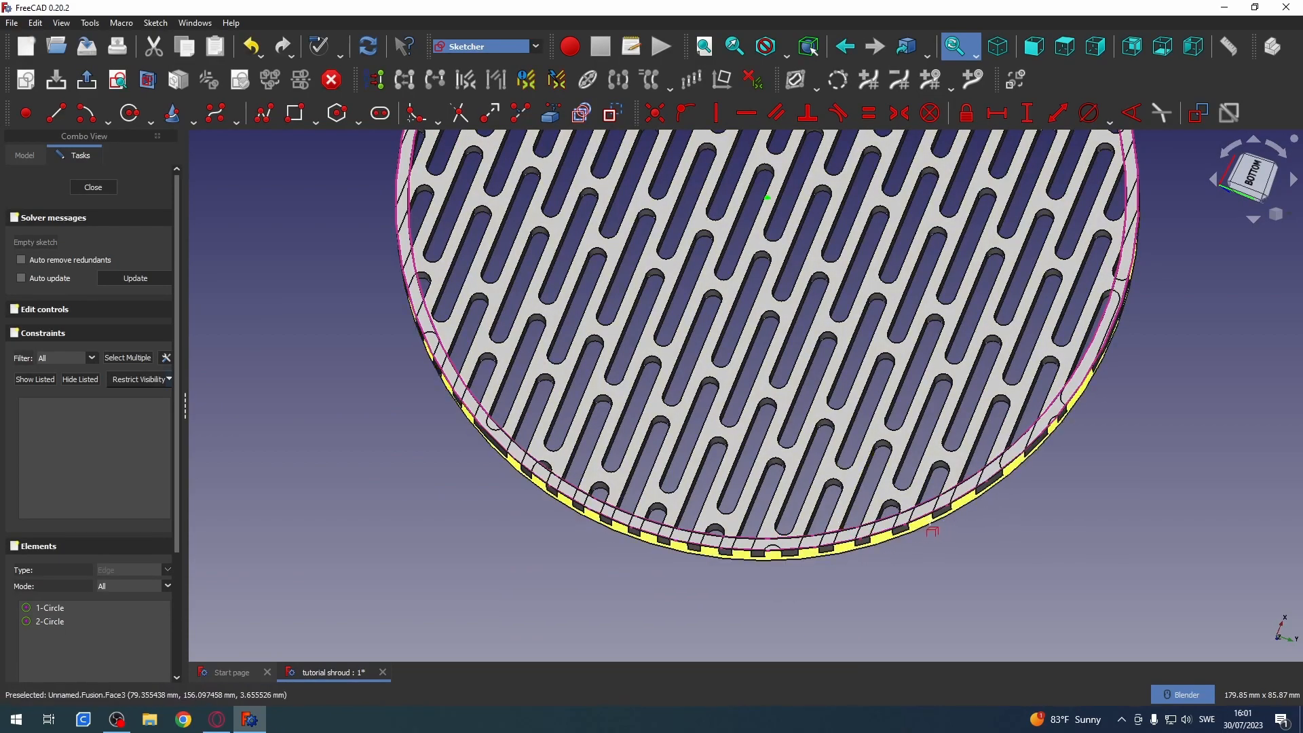
{"action": "scroll", "coordinate": [1107, 337], "scroll_direction": "up", "scroll_amount": 3}
{"action": "scroll", "coordinate": [815, 224], "scroll_direction": "down", "scroll_amount": 5}
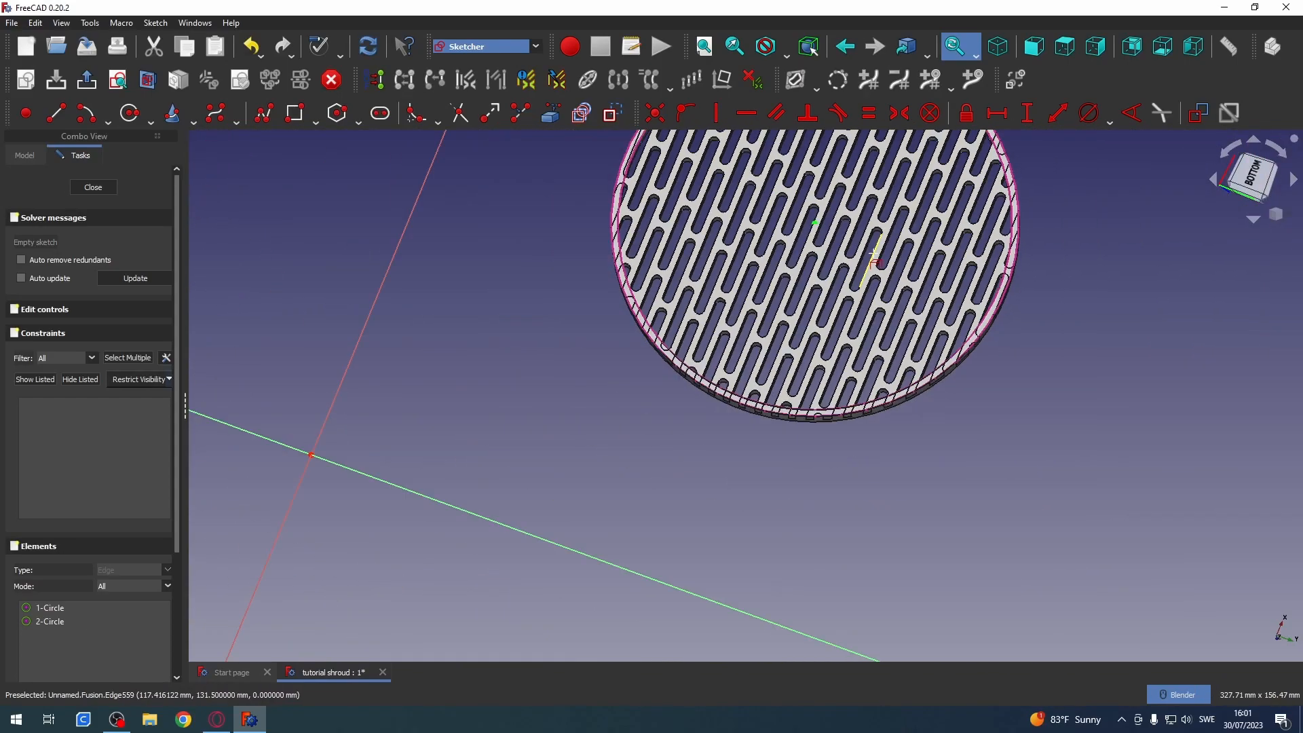
{"action": "left_click", "coordinate": [1255, 176]}
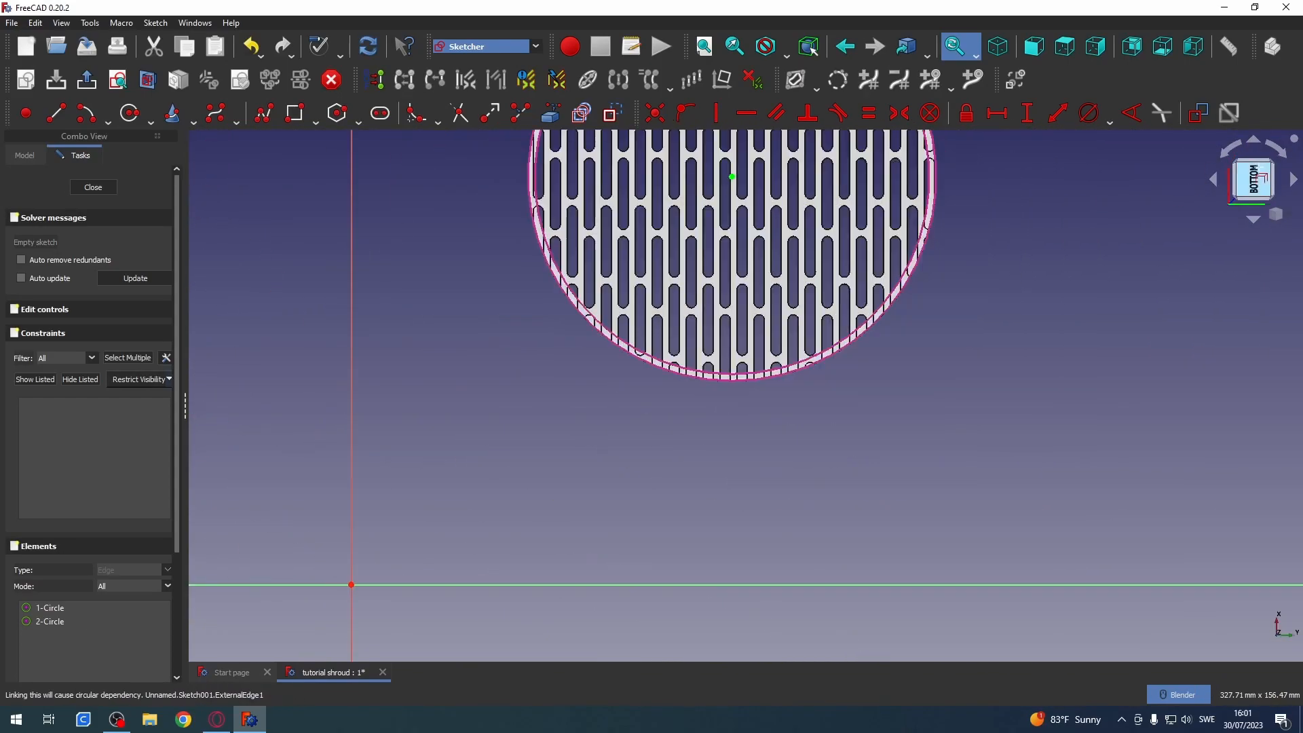
{"action": "left_click", "coordinate": [1280, 153]}
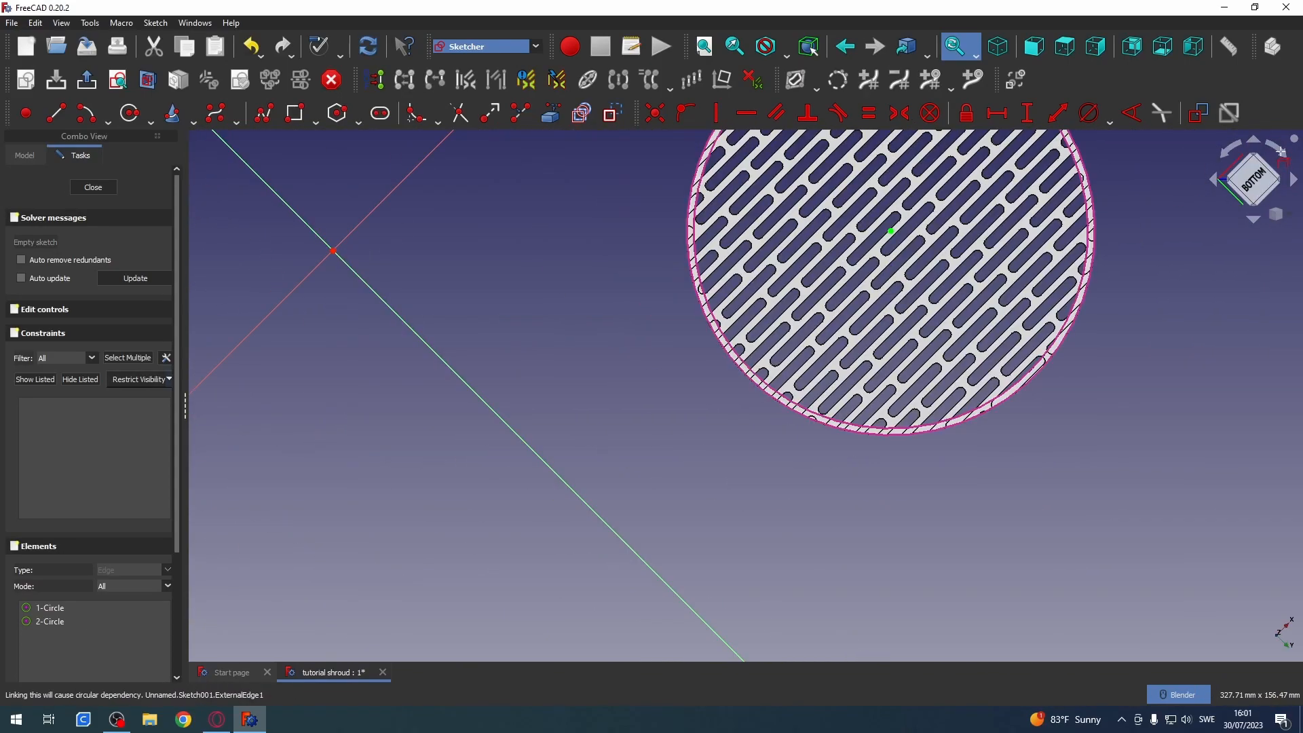
- Draw a horizontal and a vertical line from the grille circles' centre to the inner ring circle
{"action": "left_click", "coordinate": [1280, 153]}
{"action": "middle_click_drag", "start_coordinate": [1076, 280], "coordinate": [889, 294], "text": "shift"}
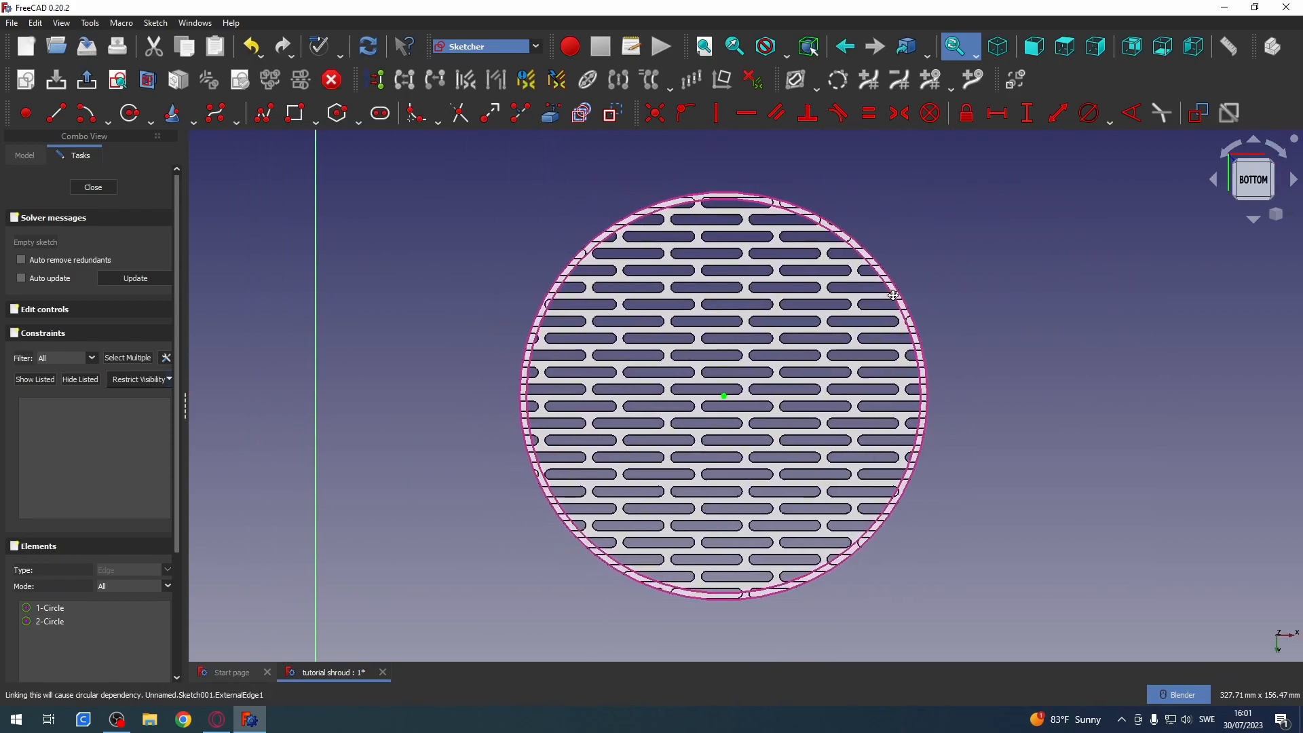
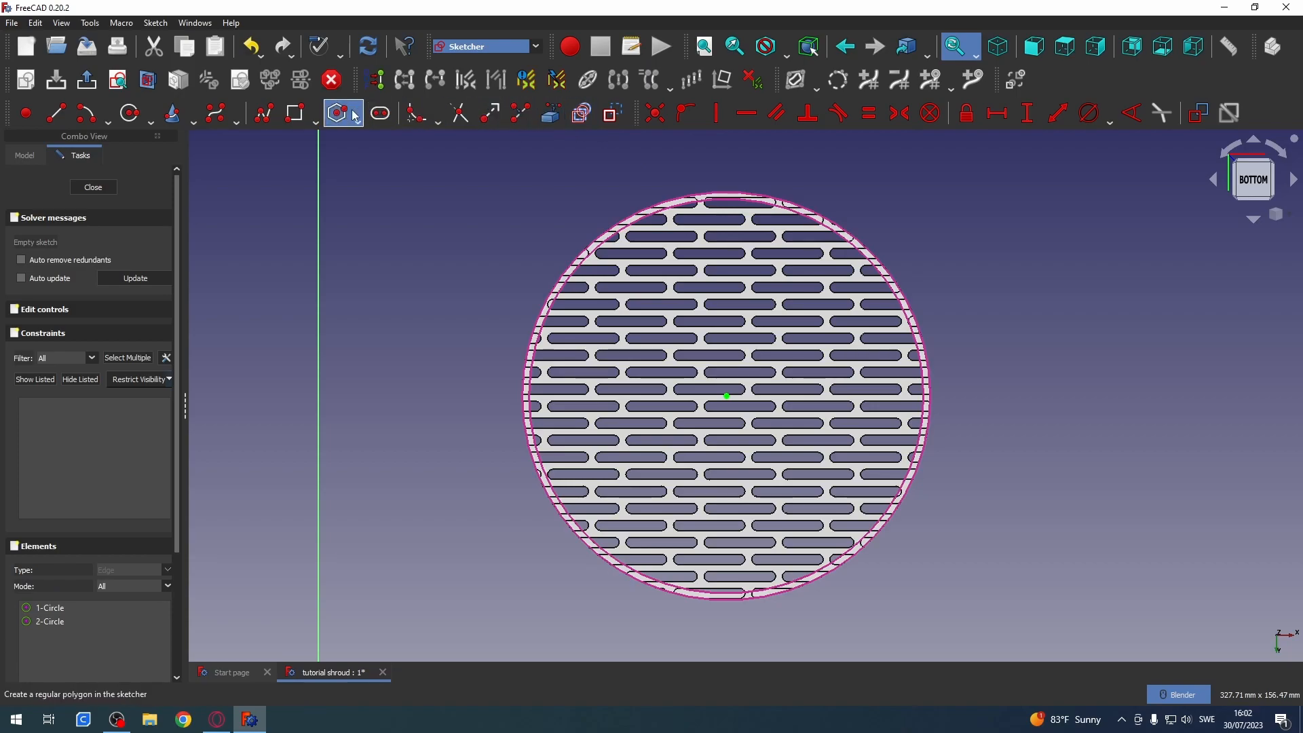
{"action": "left_click", "coordinate": [57, 124]}
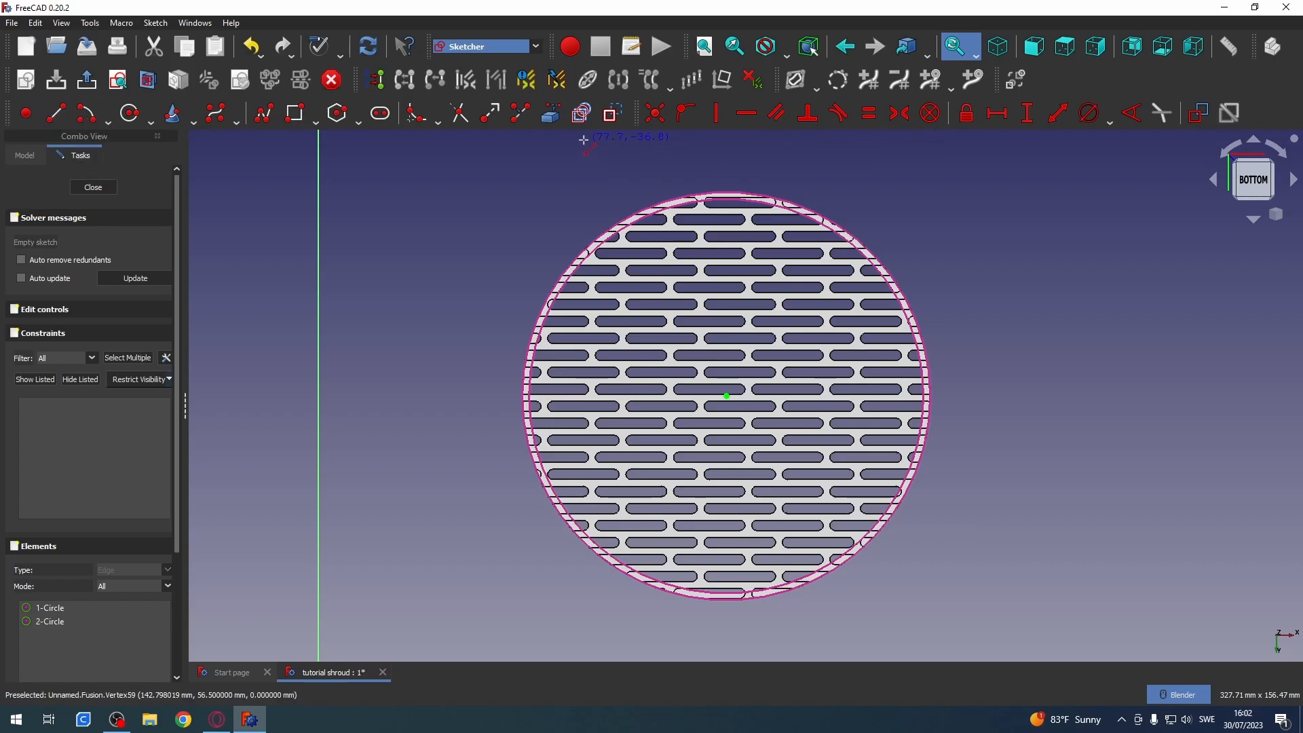
{"action": "left_click", "coordinate": [610, 116]}
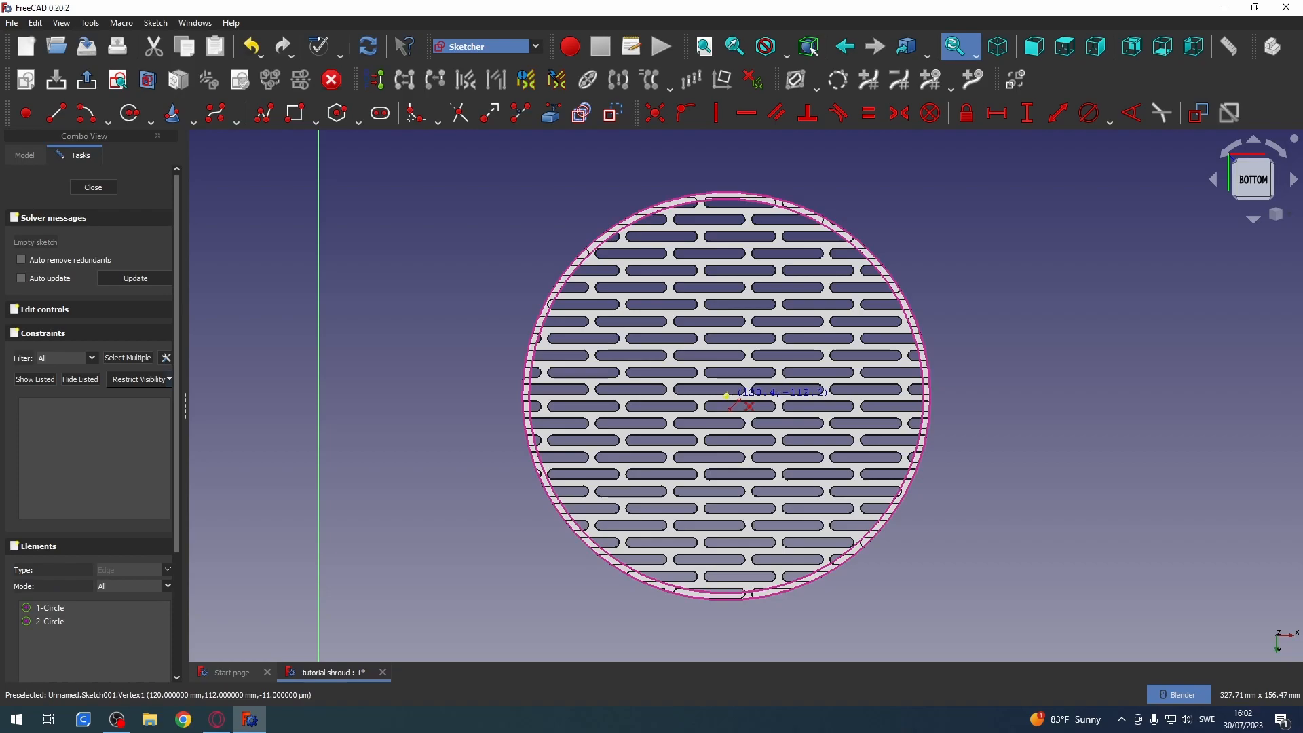
{"action": "left_click", "coordinate": [726, 396]}
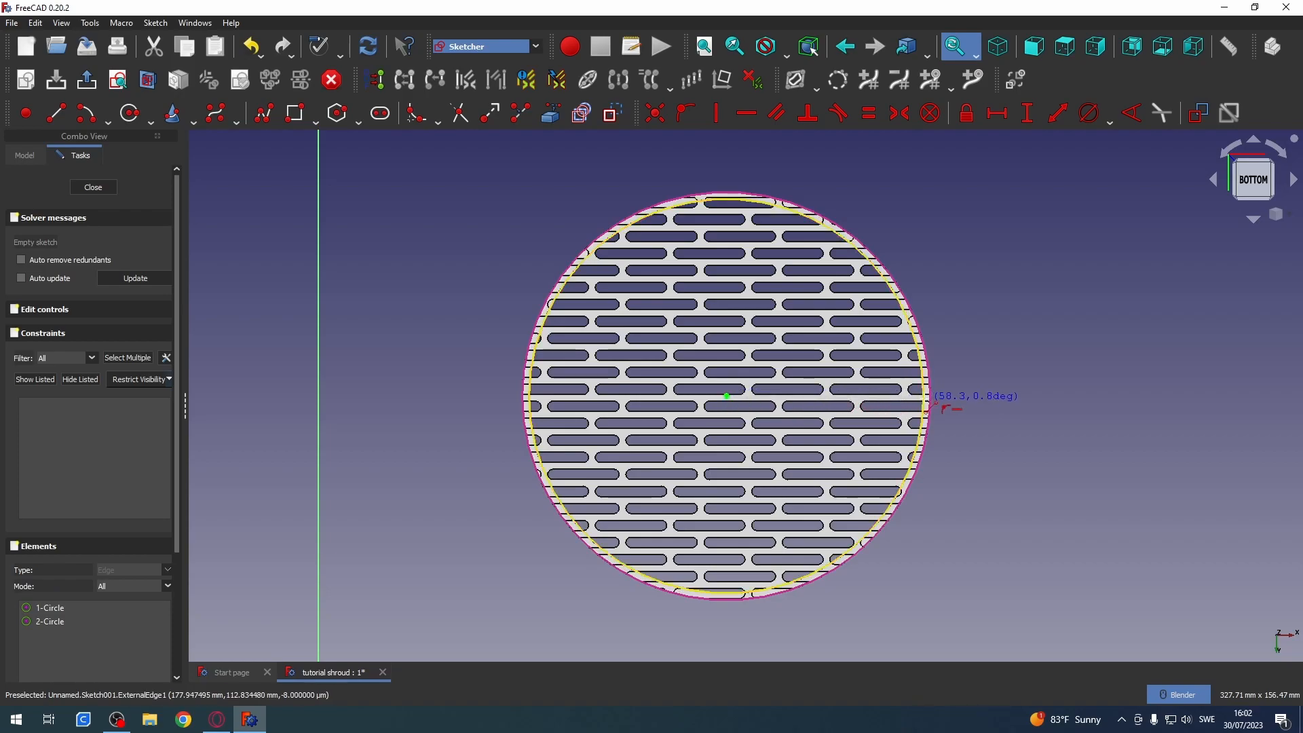
{"action": "left_click", "coordinate": [927, 405]}
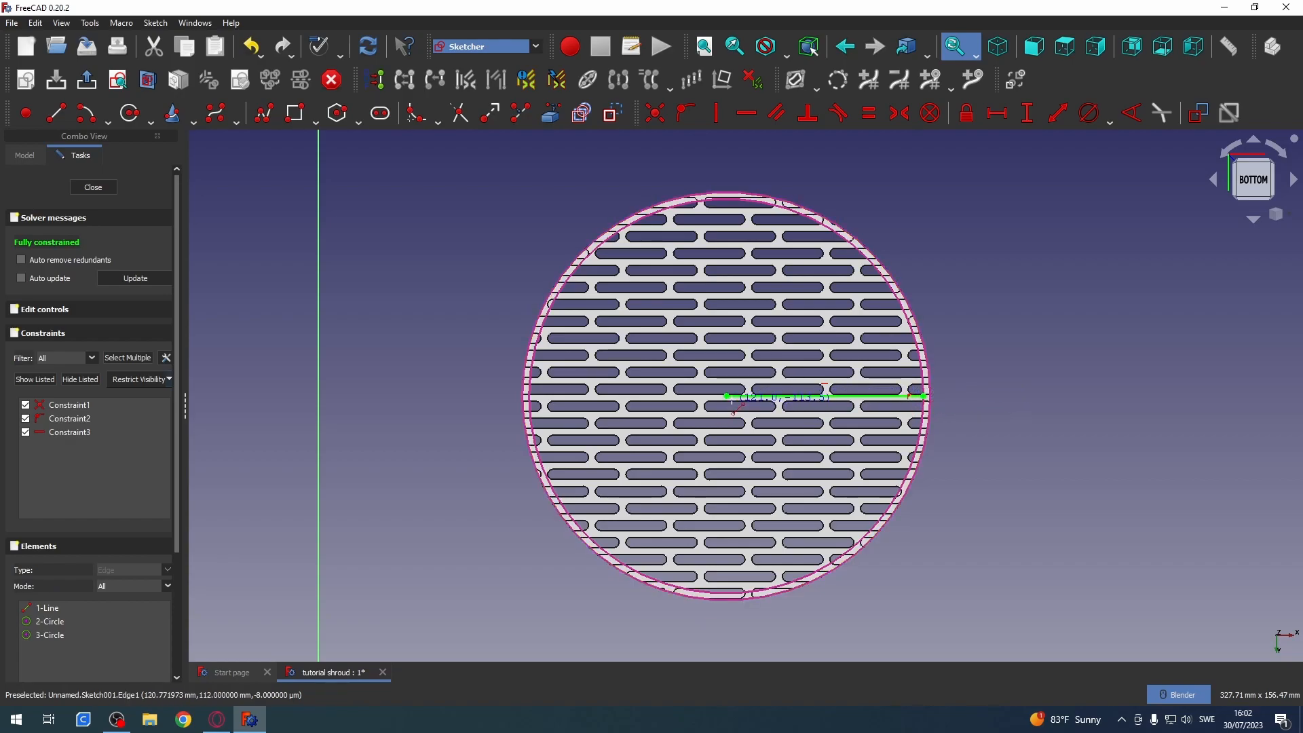
{"action": "left_click", "coordinate": [725, 395]}
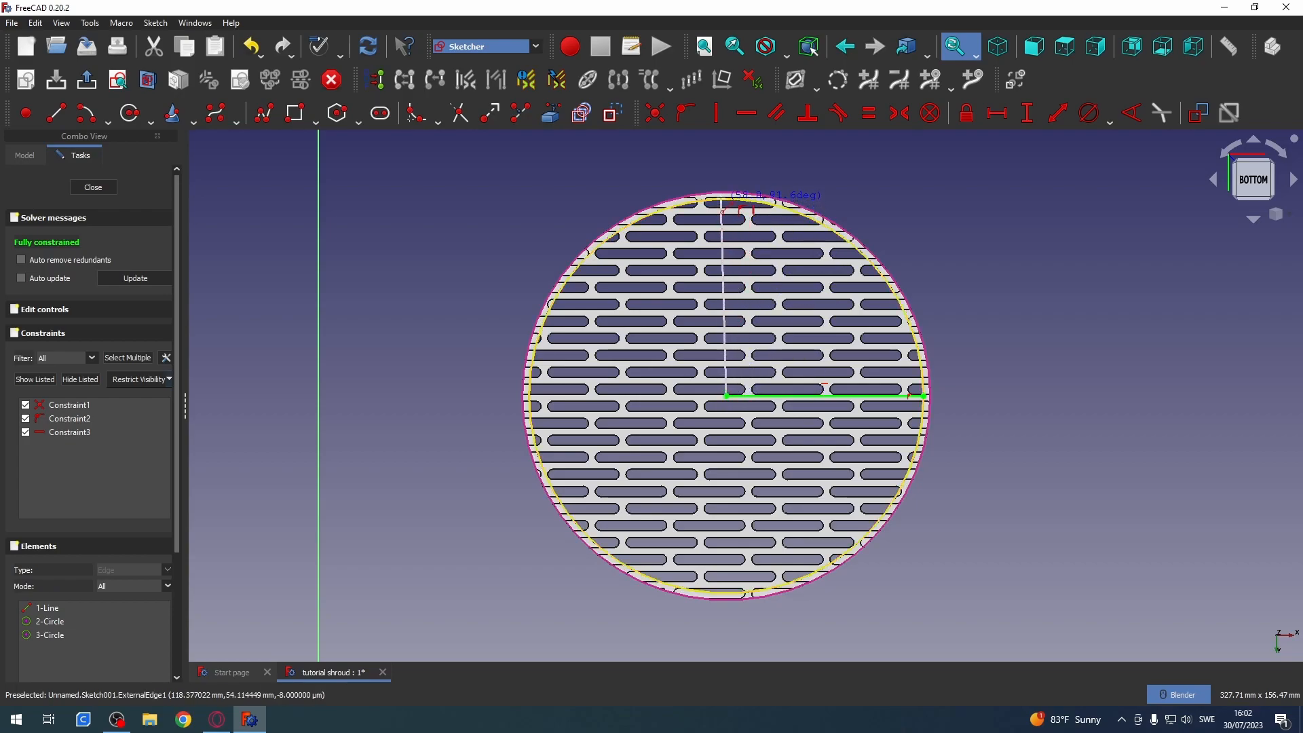
{"action": "left_click", "coordinate": [724, 205]}
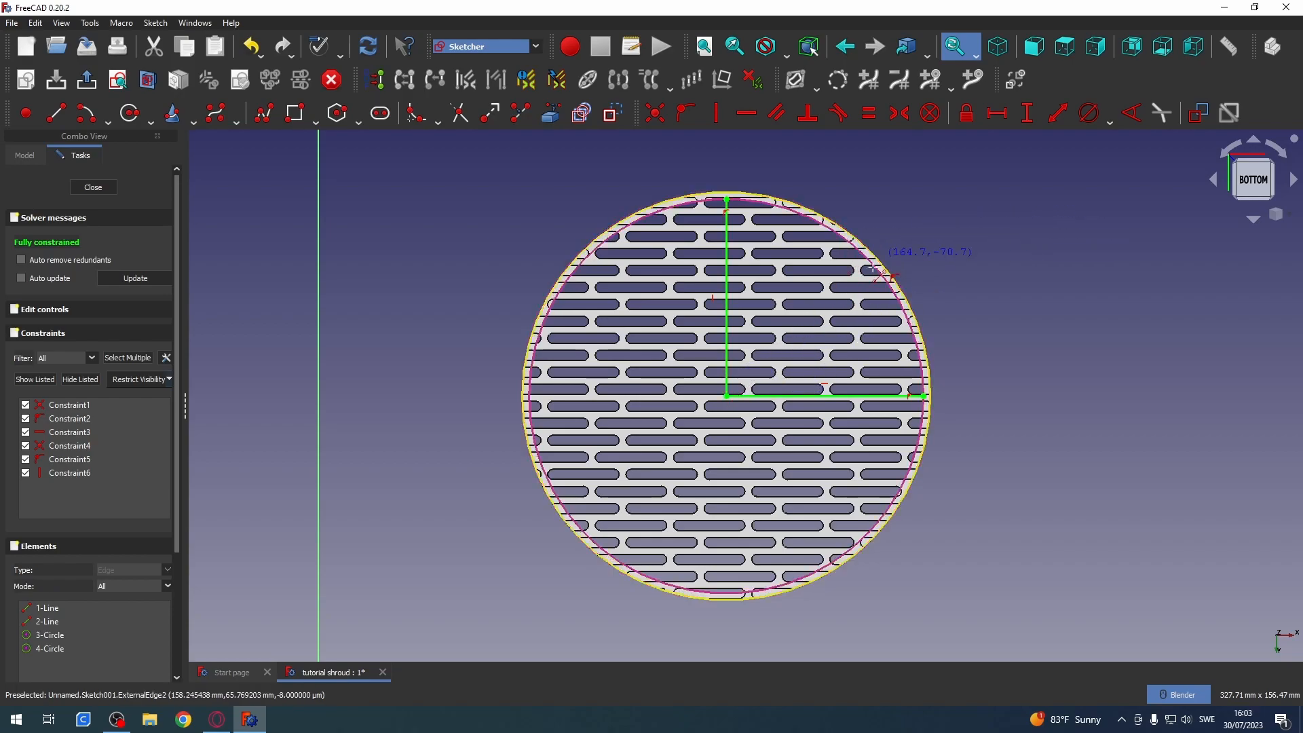
- Draw a diagonal line from the centre to the inner ring circle and constrain it at 45° to the horizontal line
{"action": "left_click", "coordinate": [727, 396]}
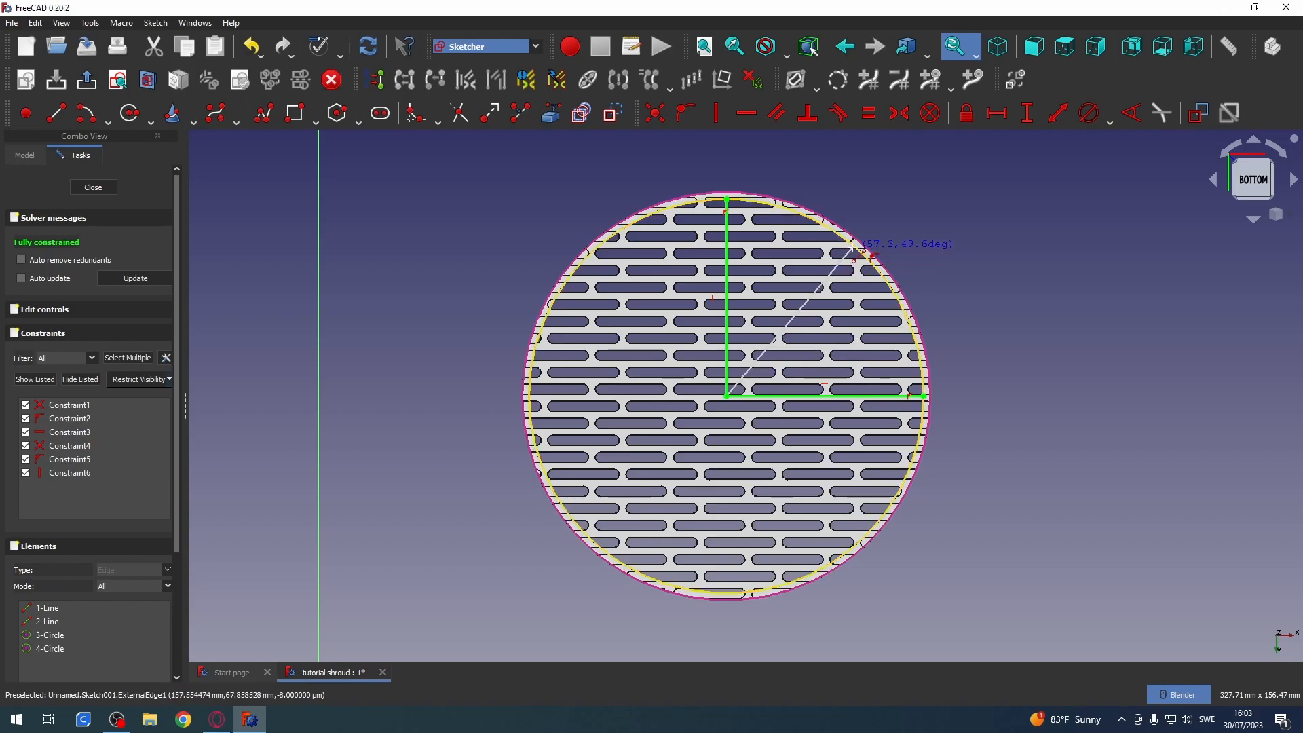
{"action": "left_click", "coordinate": [854, 248]}
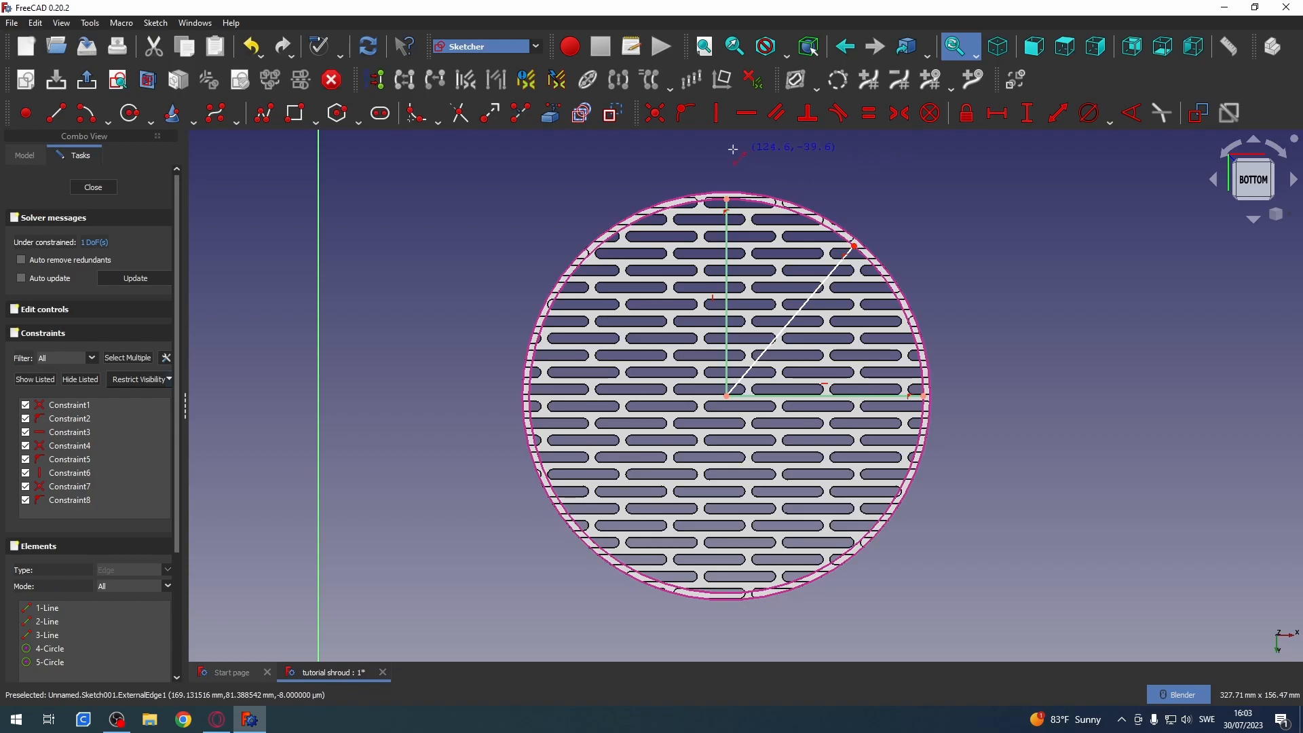
{"action": "left_click", "coordinate": [1131, 116]}
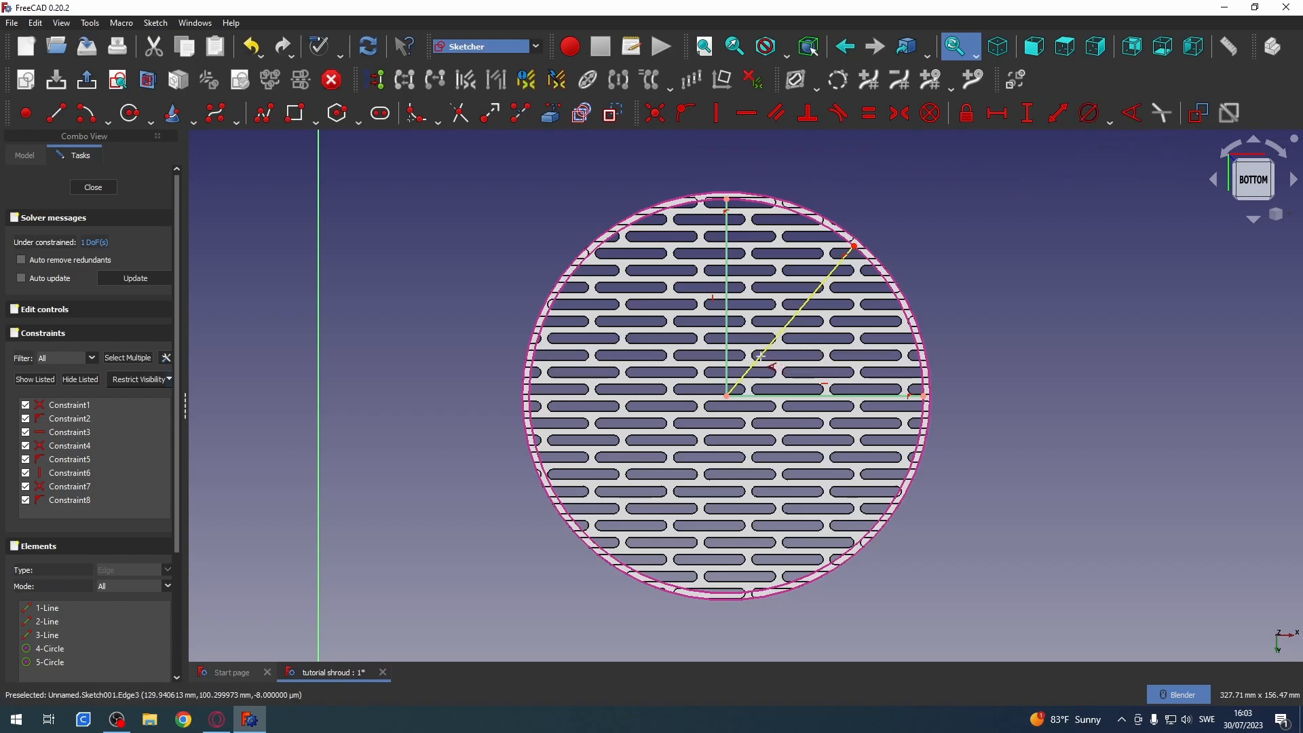
{"action": "left_click", "coordinate": [760, 358]}
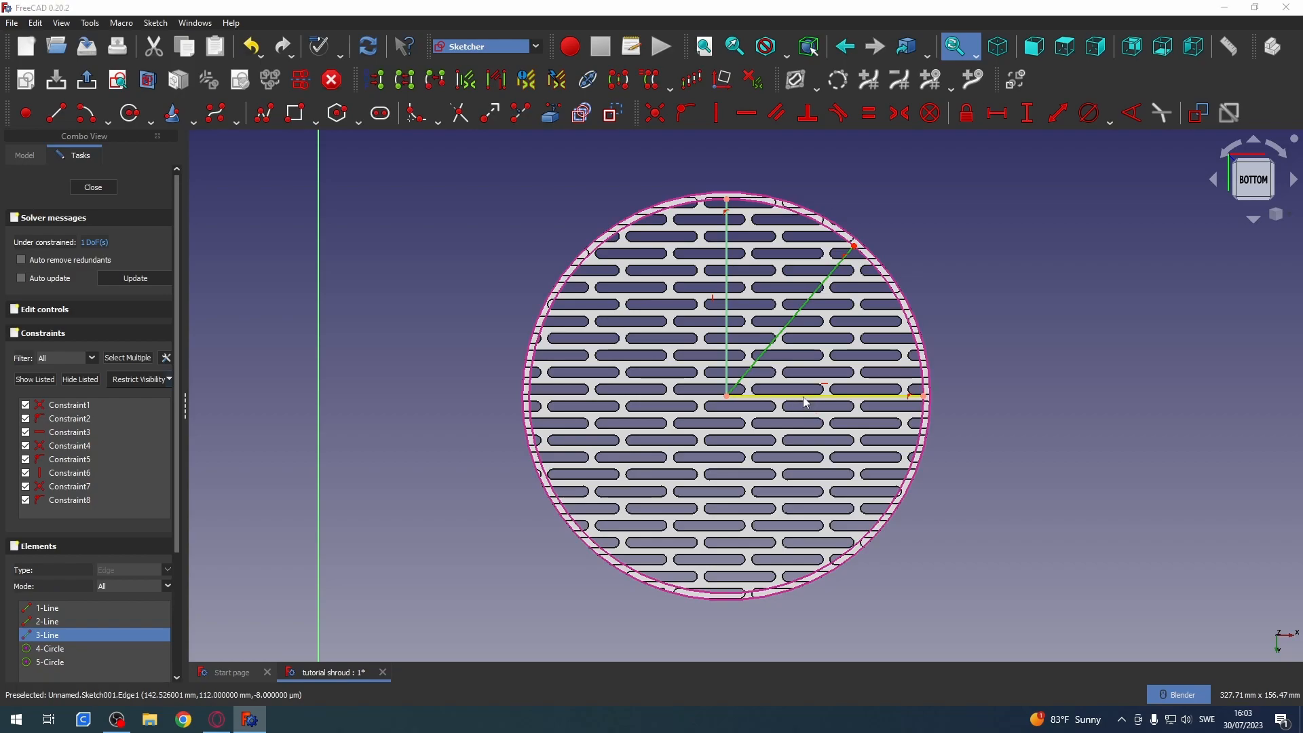
{"action": "left_click", "coordinate": [803, 397]}
{"action": "type", "text": "45"}
{"action": "key", "text": "Return"}
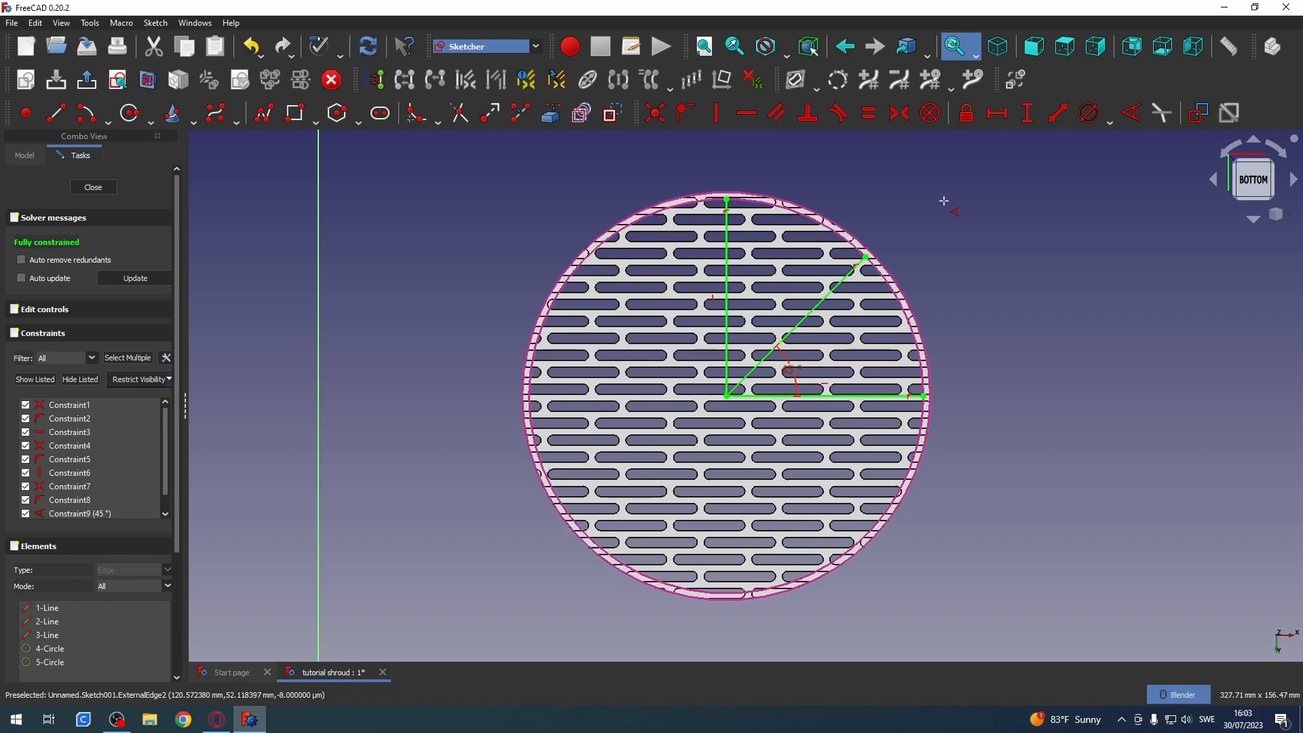
- Convert the vertical, horizontal and diagonal radius lines to construction geometry
{"action": "left_click", "coordinate": [810, 299]}
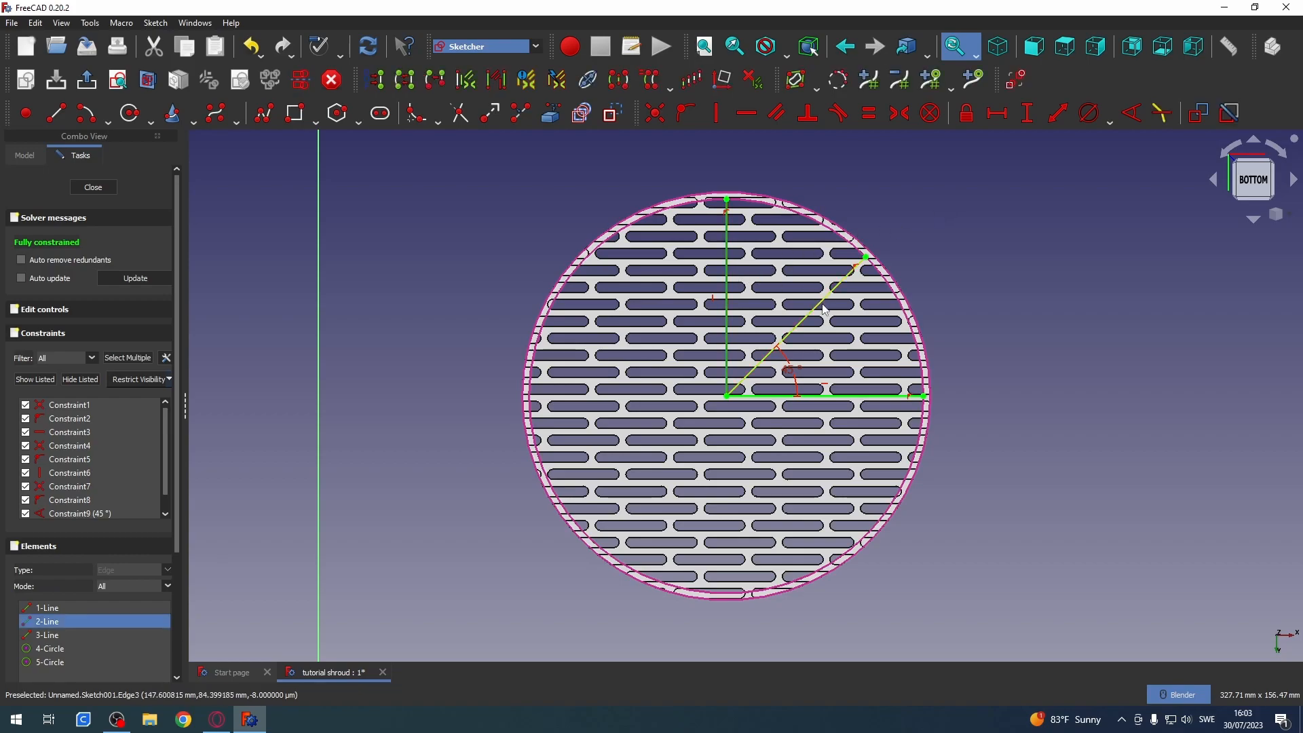
{"action": "left_click", "coordinate": [831, 397]}
{"action": "left_click", "coordinate": [727, 370]}
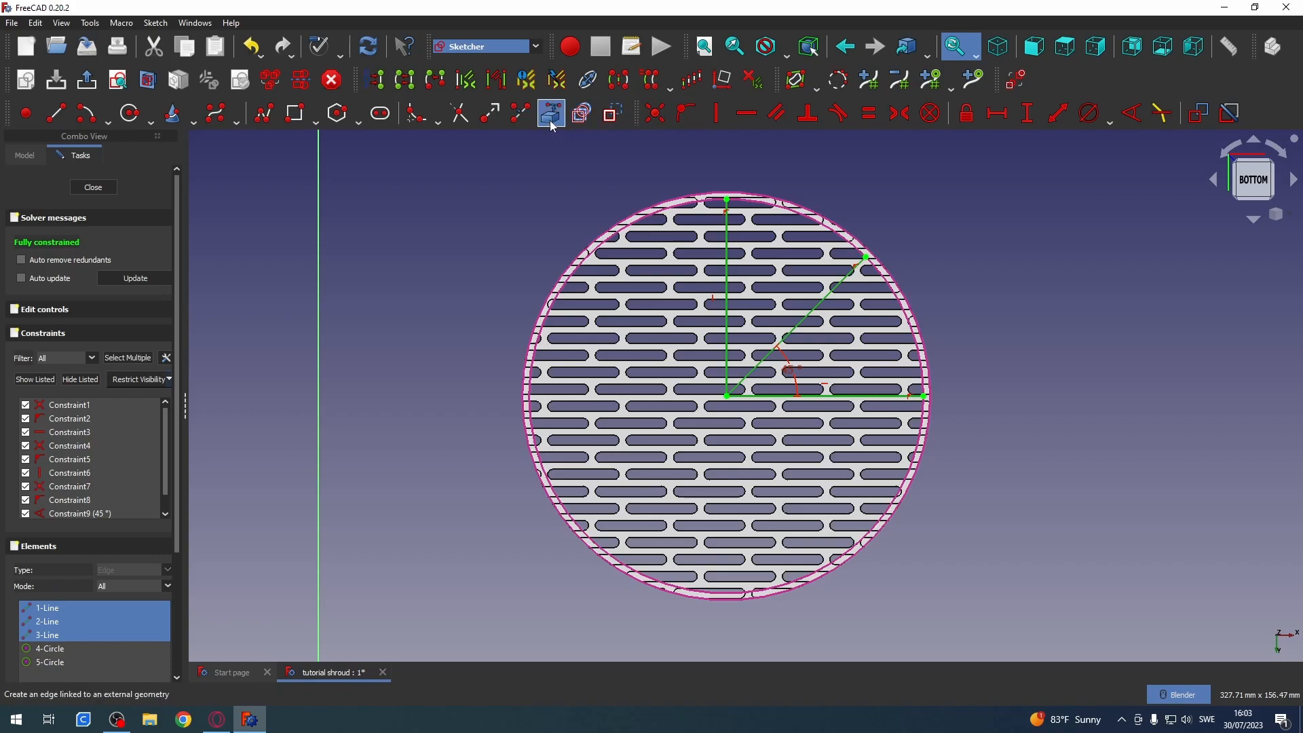
{"action": "left_click", "coordinate": [612, 114]}
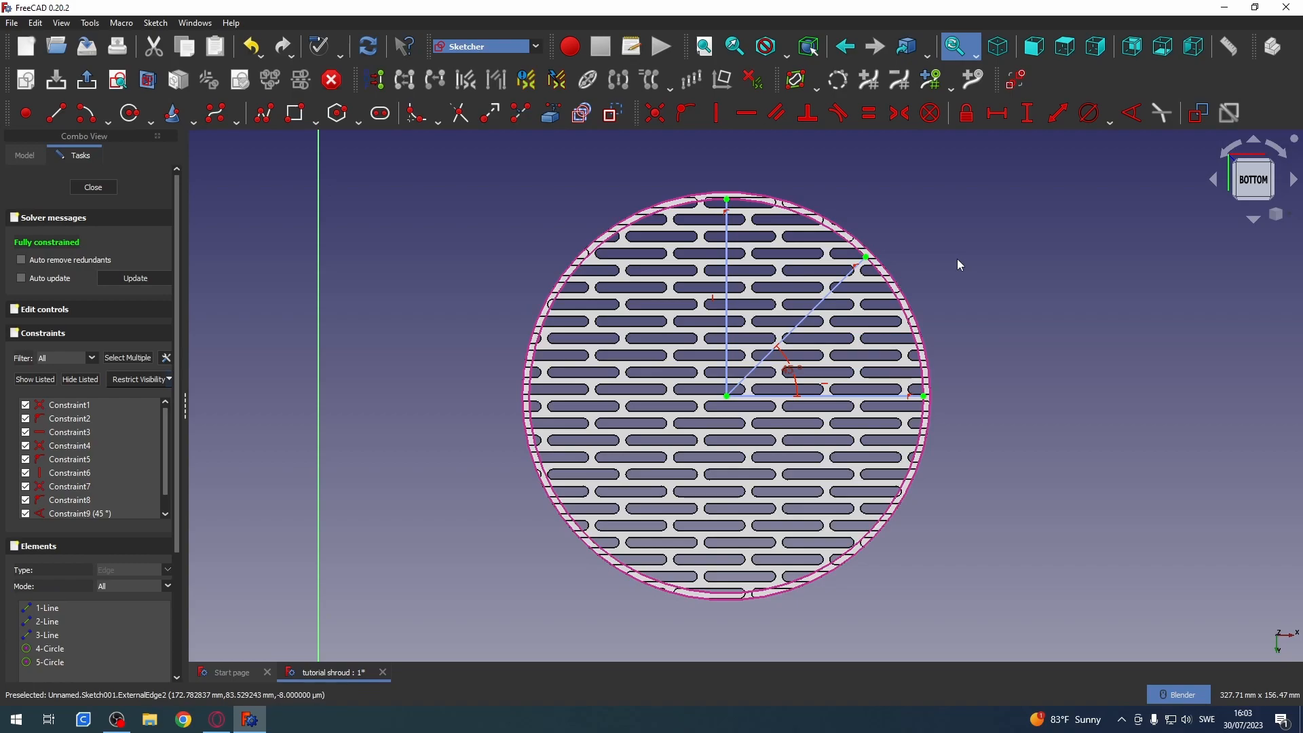
- Draw a hexagon about 11 mm in diameter centred on the diagonal line's outer end, with one vertex on that line
{"action": "scroll", "coordinate": [883, 218], "scroll_direction": "up", "scroll_amount": 2}
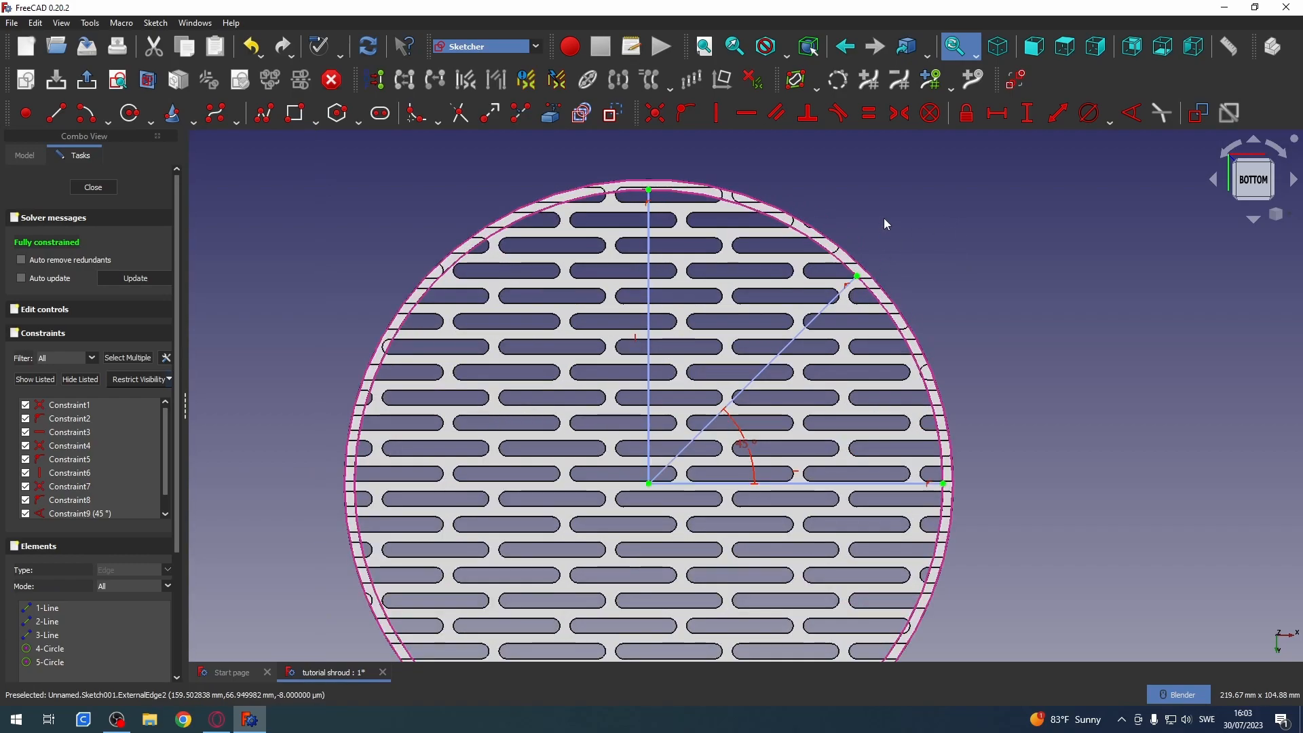
{"action": "scroll", "coordinate": [884, 218], "scroll_direction": "up", "scroll_amount": 3}
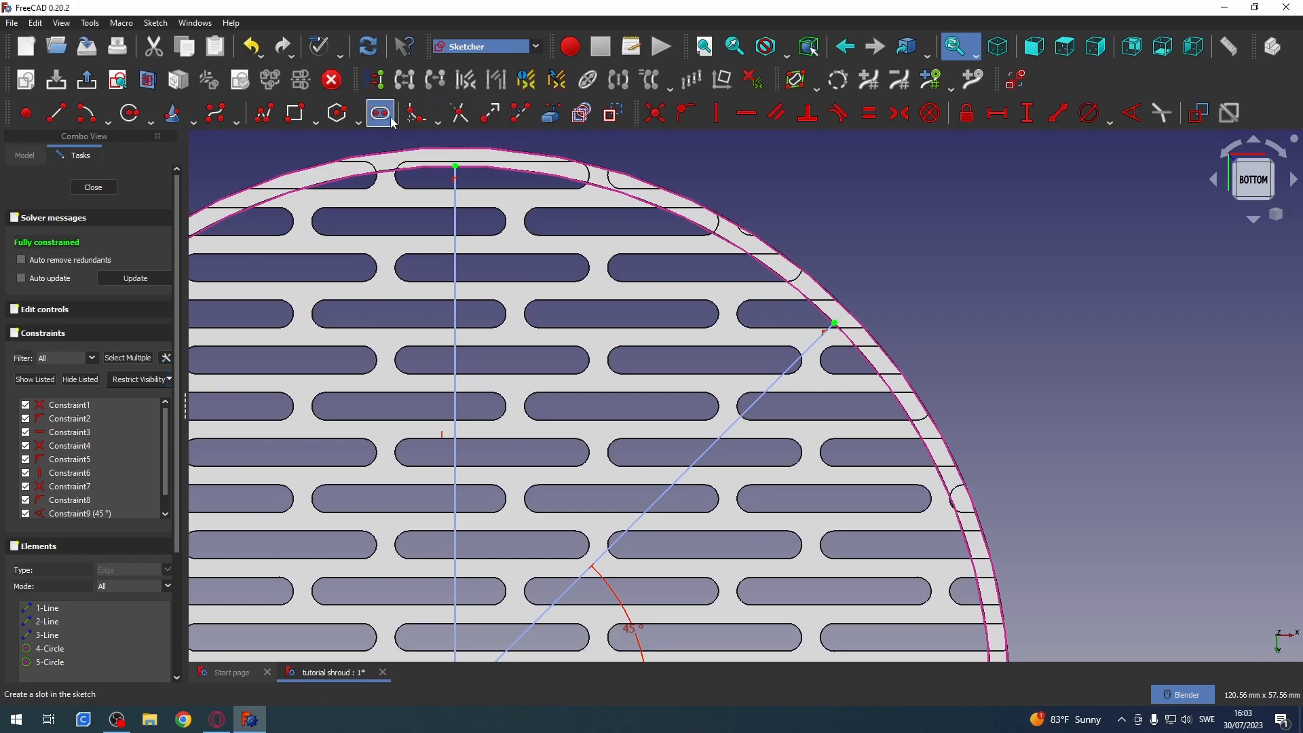
{"action": "left_click", "coordinate": [356, 121]}
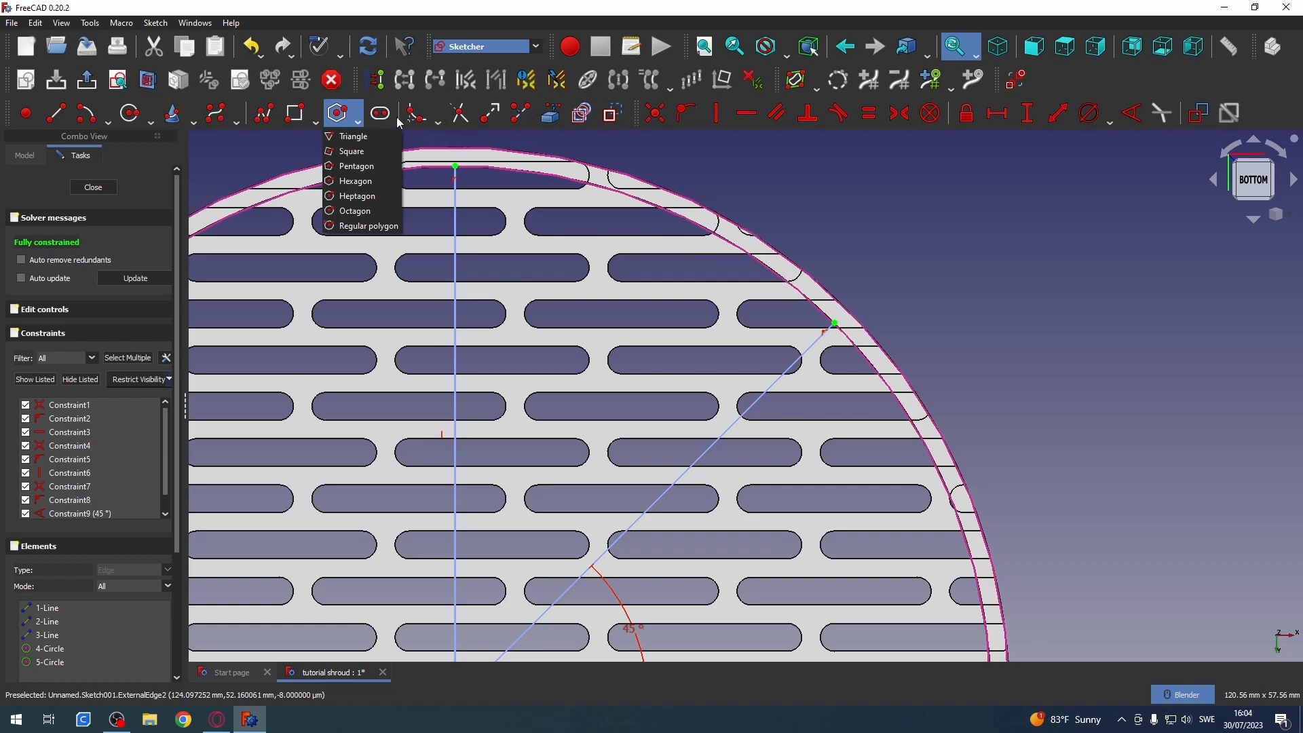
{"action": "left_click", "coordinate": [339, 121]}
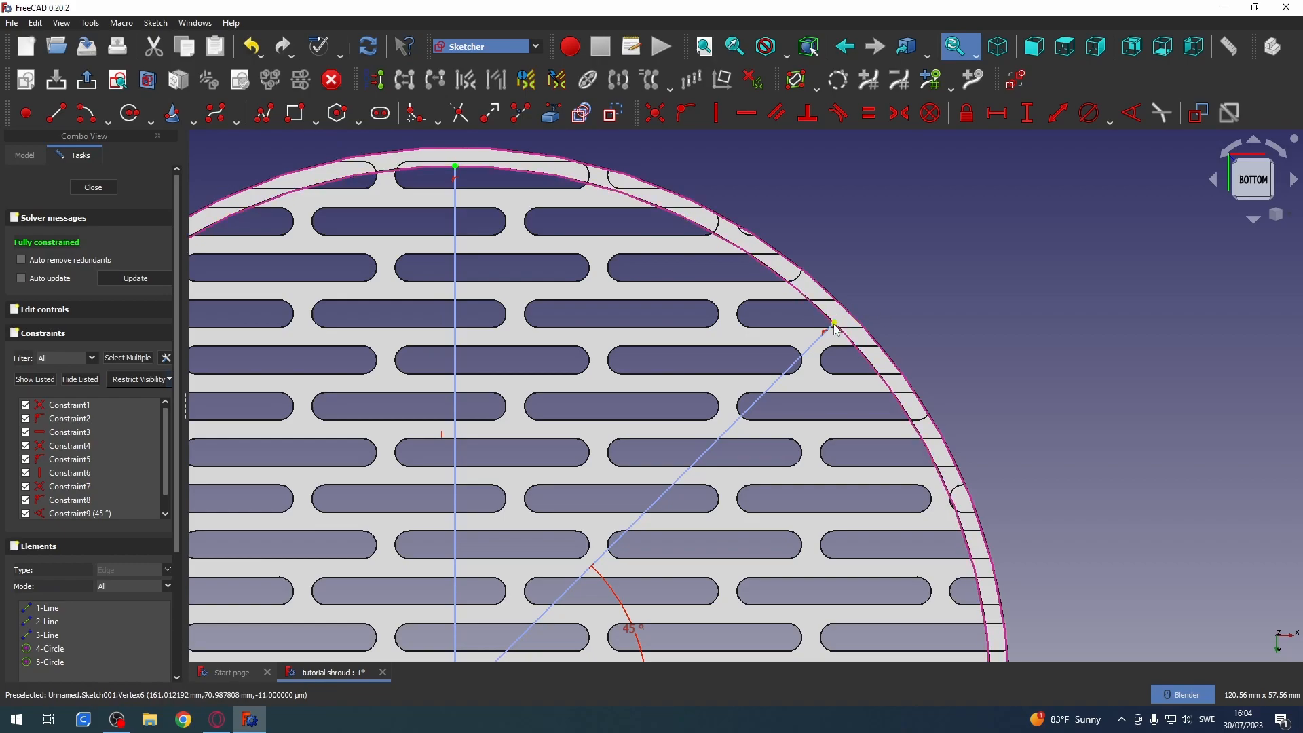
{"action": "left_click", "coordinate": [338, 114]}
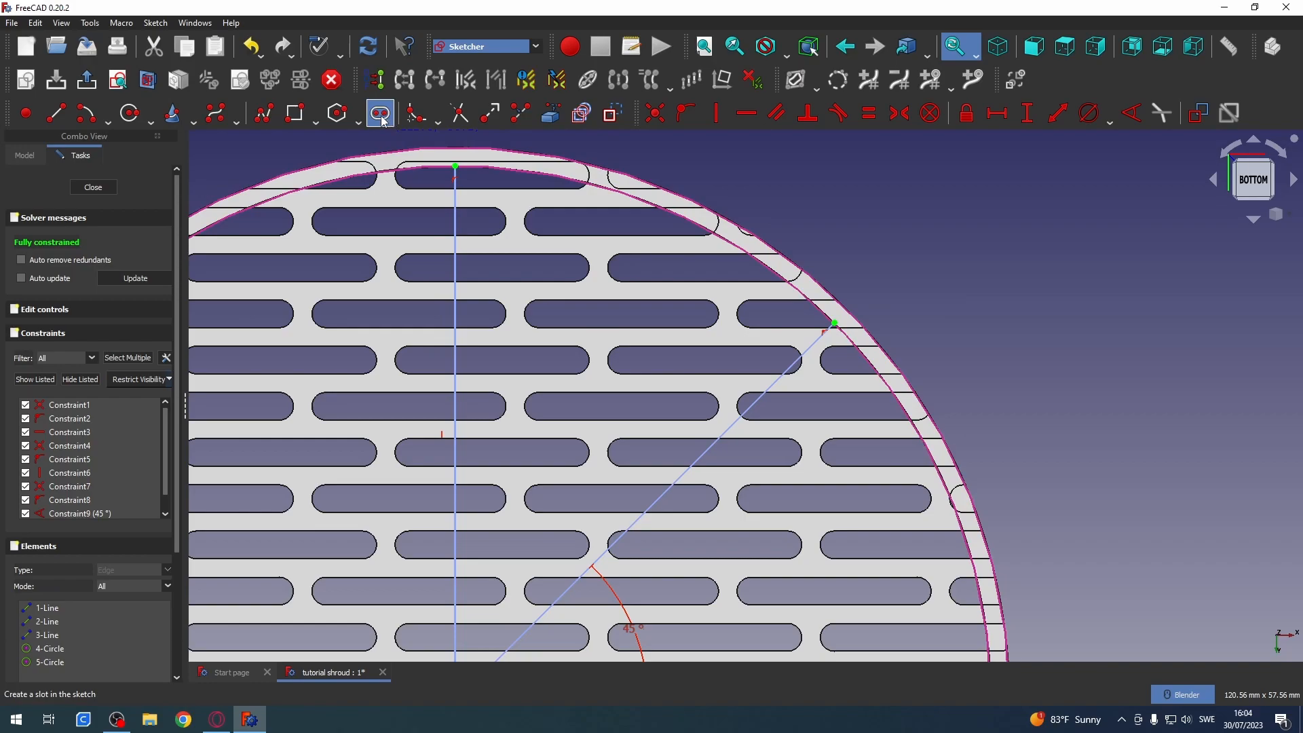
{"action": "left_click", "coordinate": [836, 324]}
{"action": "left_click", "coordinate": [837, 324]}
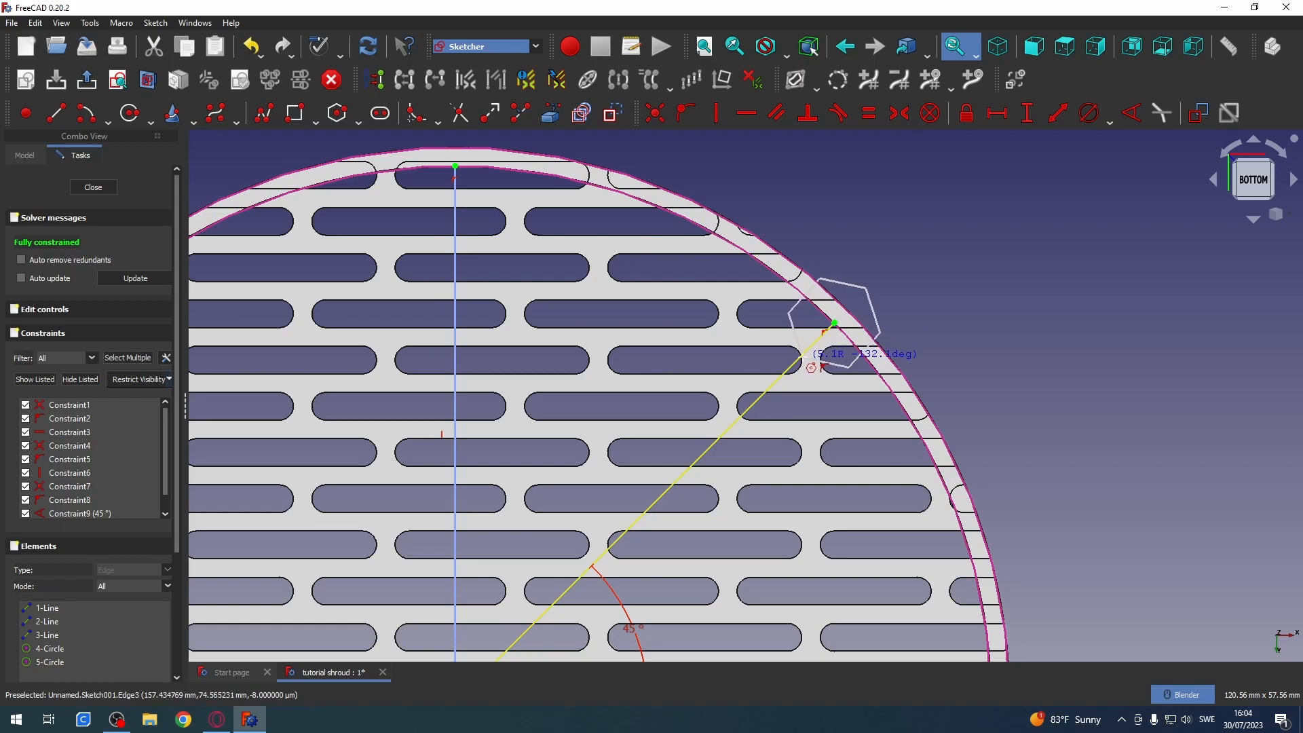
{"action": "left_click", "coordinate": [799, 358]}
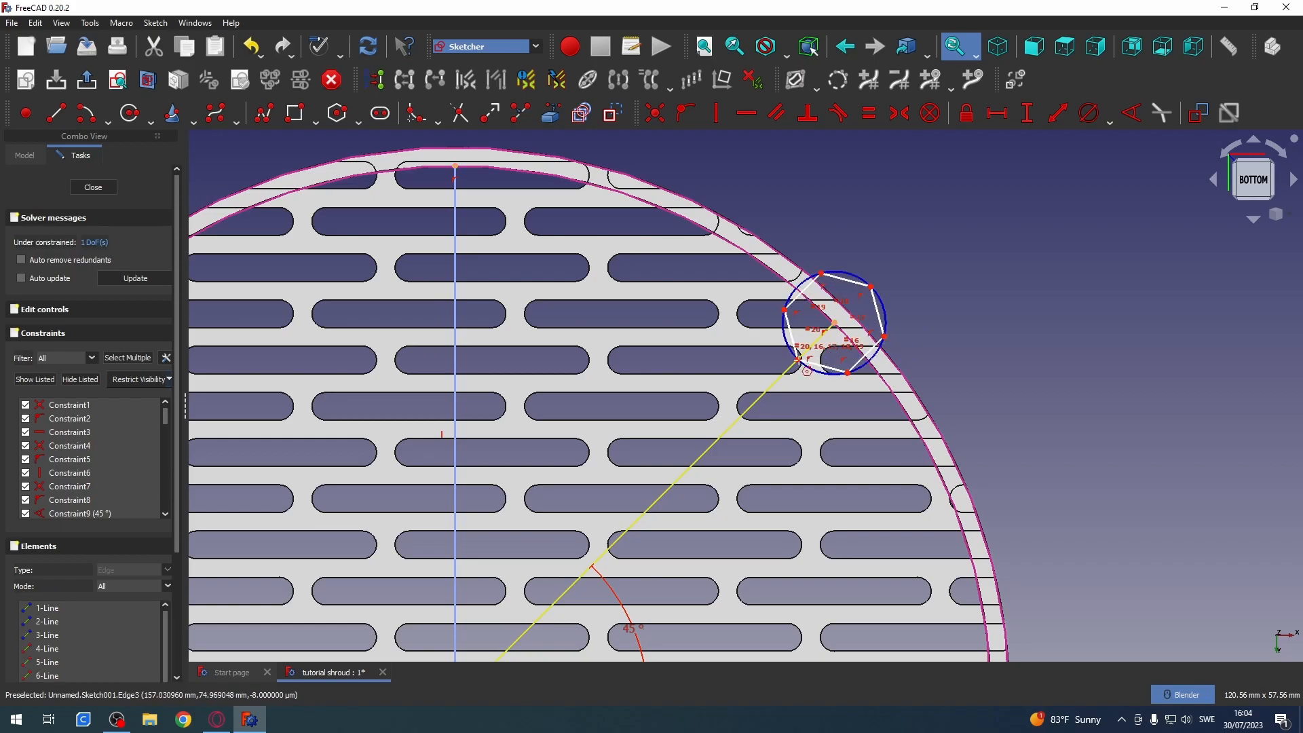
- Set the diameter of the hexagon's construction circle to 12 mm
{"action": "scroll", "coordinate": [834, 325], "scroll_direction": "up", "scroll_amount": 7}
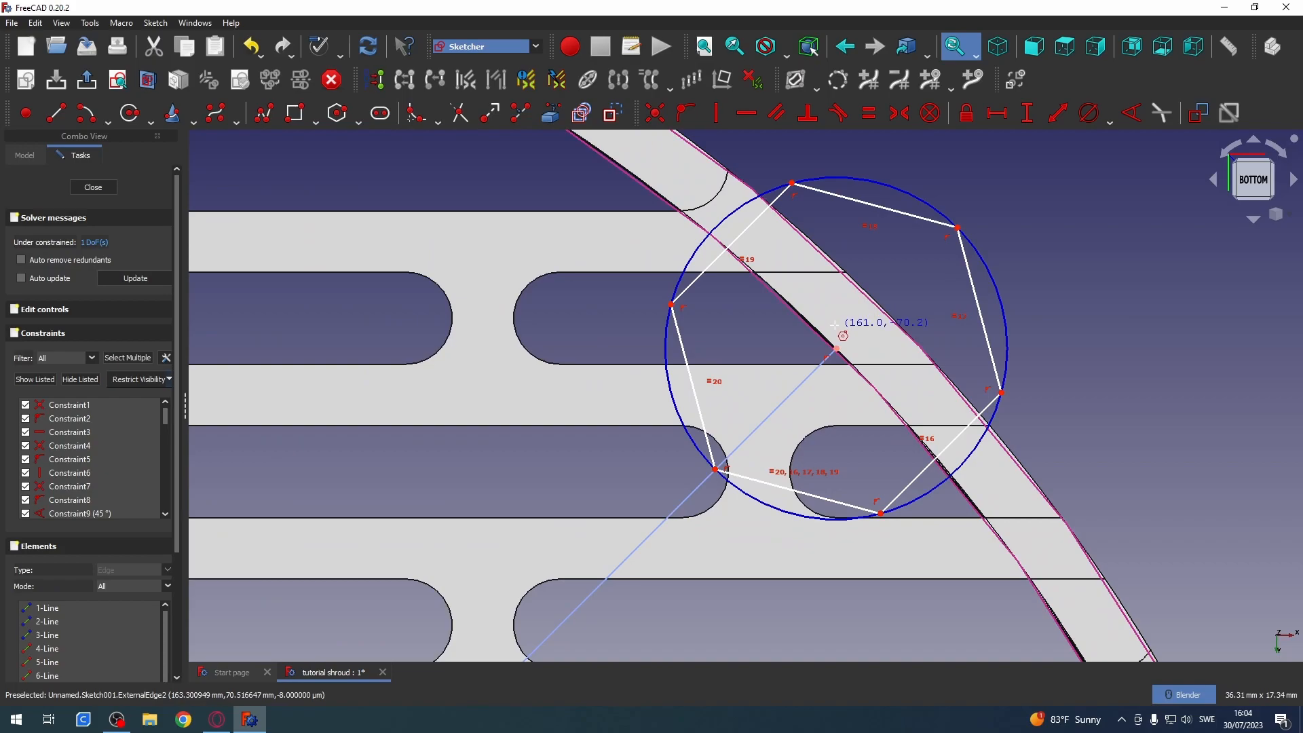
{"action": "scroll", "coordinate": [834, 325], "scroll_direction": "down", "scroll_amount": 1}
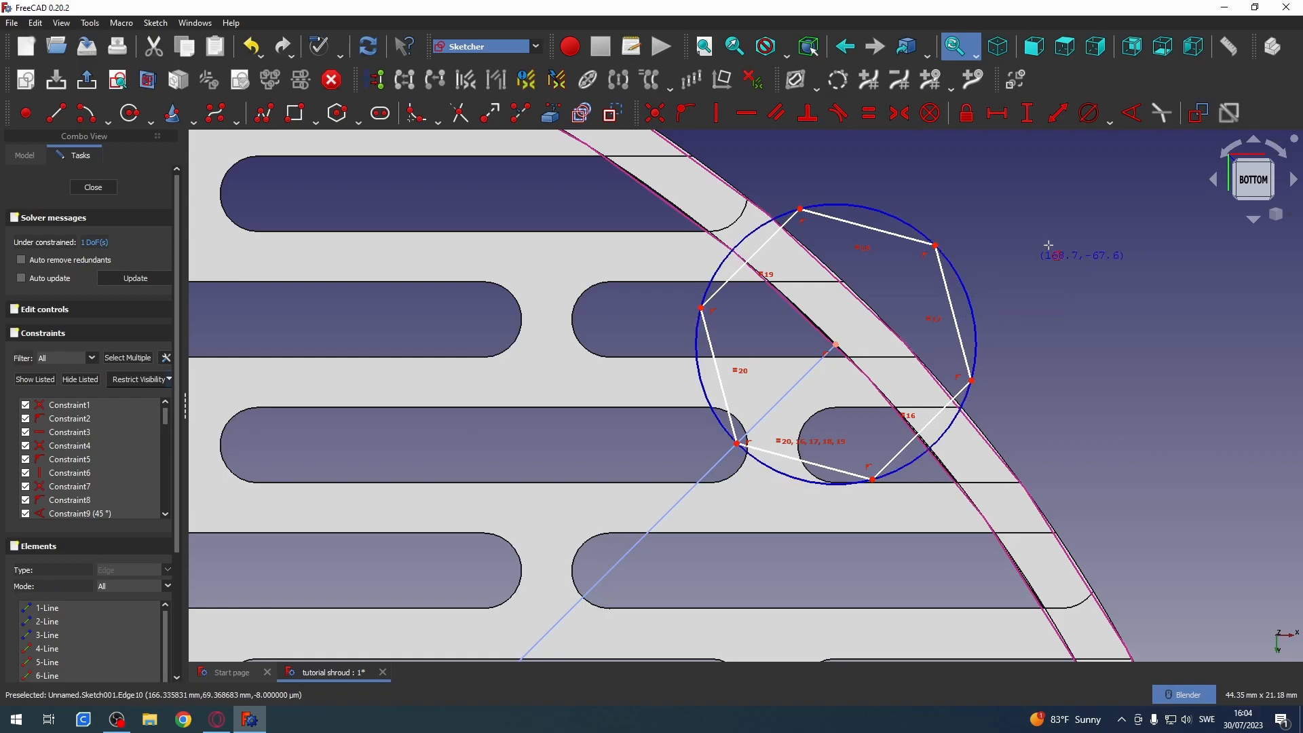
{"action": "left_click", "coordinate": [974, 321]}
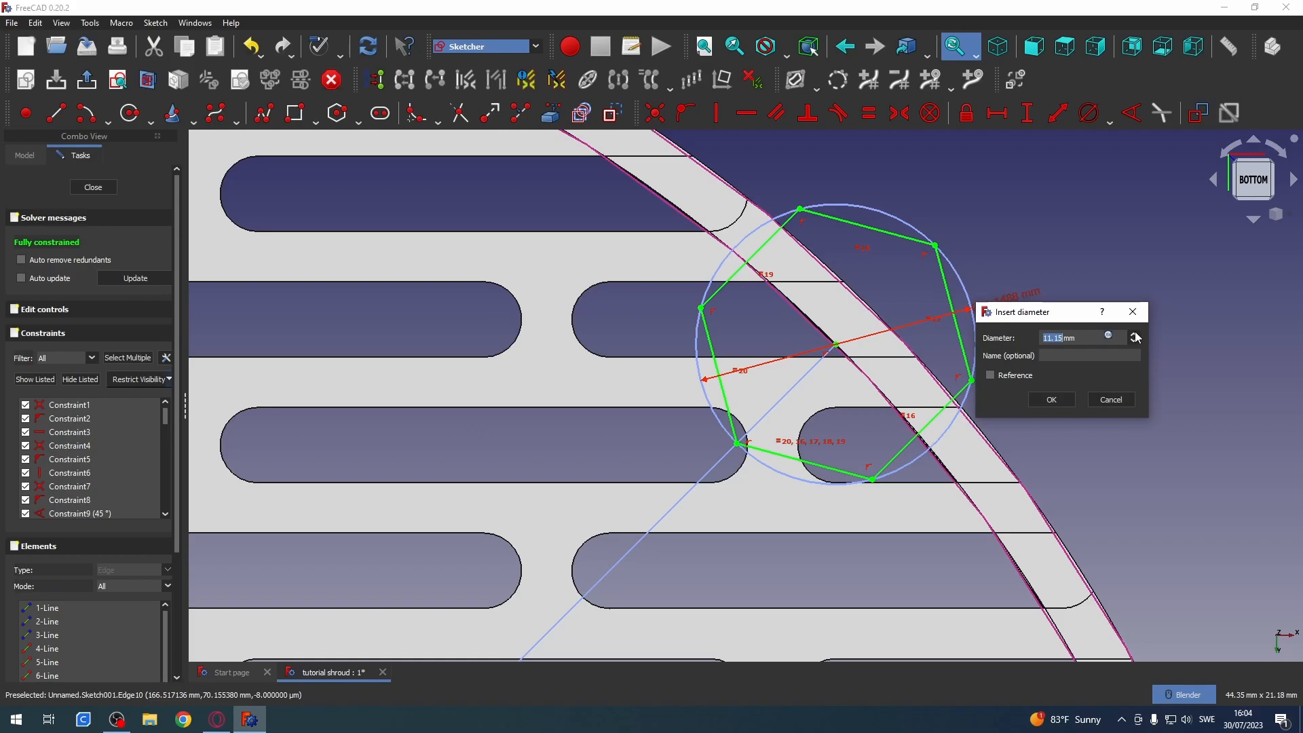
{"action": "type", "text": "1"}
{"action": "key", "text": "Return"}
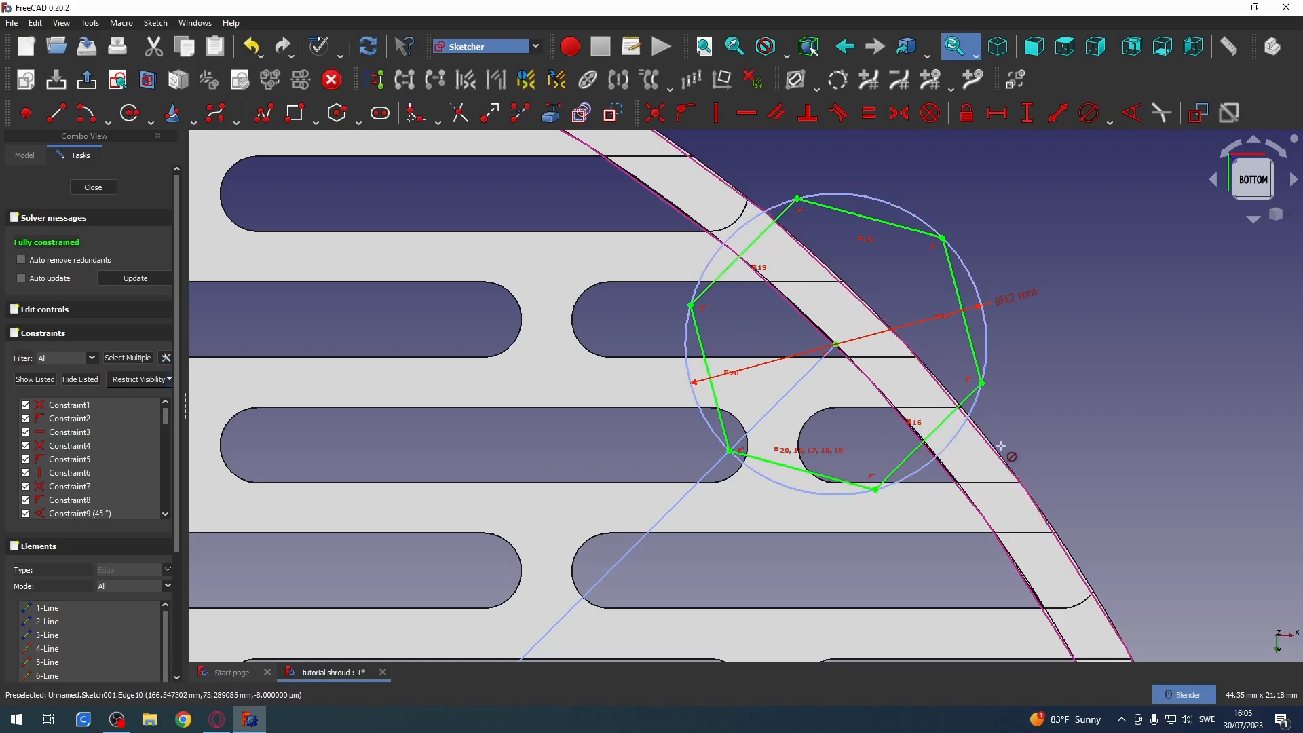
- Try to trim away the hexagon's two innermost sides and cut its crossing sides back to the outer ring circle
{"action": "left_click", "coordinate": [458, 116]}
{"action": "left_click", "coordinate": [774, 464]}
{"action": "left_click", "coordinate": [715, 397]}
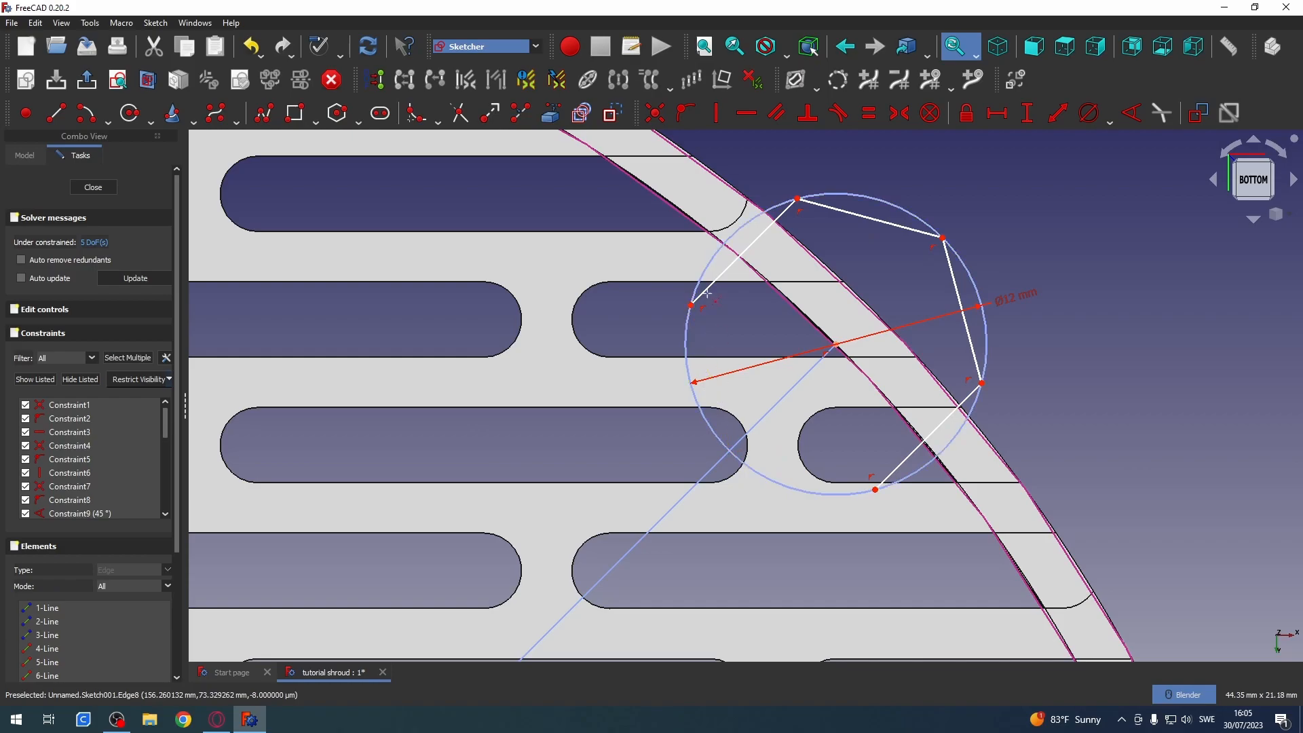
{"action": "left_click", "coordinate": [716, 280]}
{"action": "left_click", "coordinate": [906, 467]}
{"action": "left_click", "coordinate": [940, 431]}
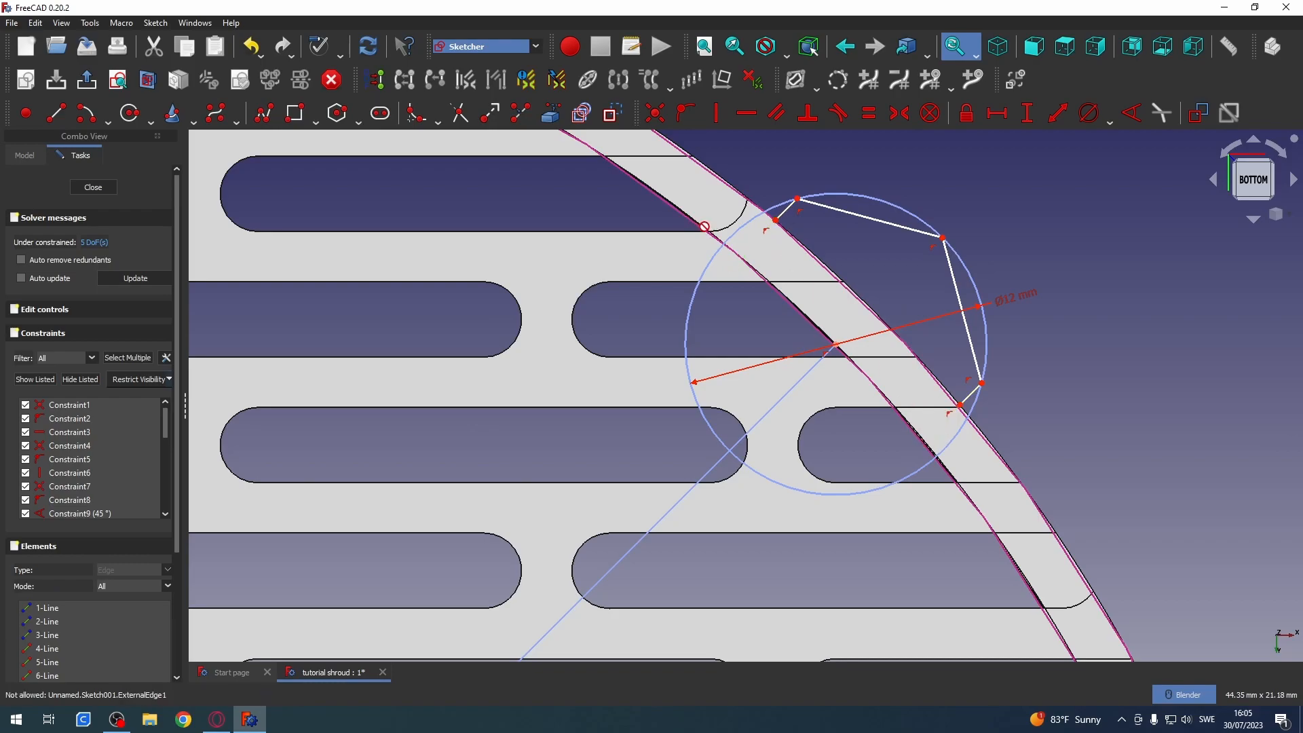
- Undo the trims on the hexagon's sides
{"action": "key", "text": "ctrl+z"}
{"action": "key", "text": "ctrl+z"}
{"action": "key", "text": "ctrl+z"}
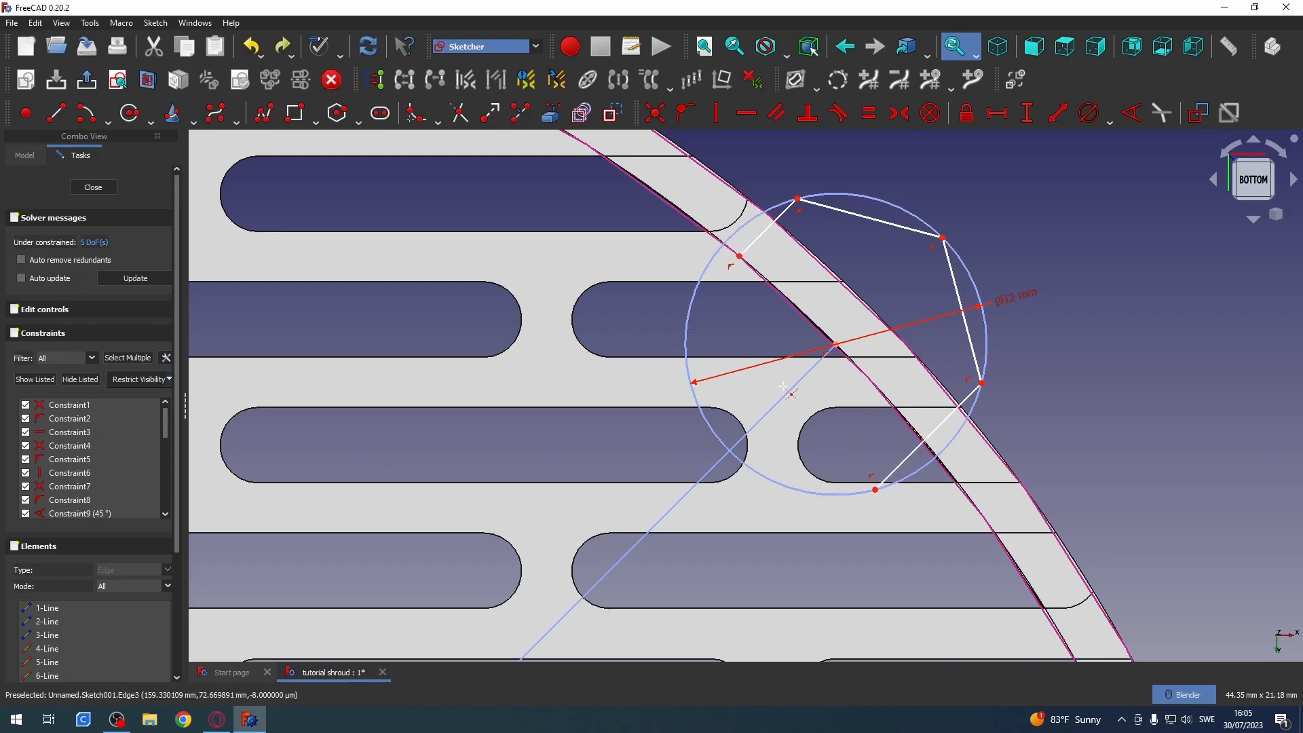
{"action": "key", "text": "ctrl+z"}
{"action": "key", "text": "ctrl+z"}
{"action": "key", "text": "ctrl+z"}
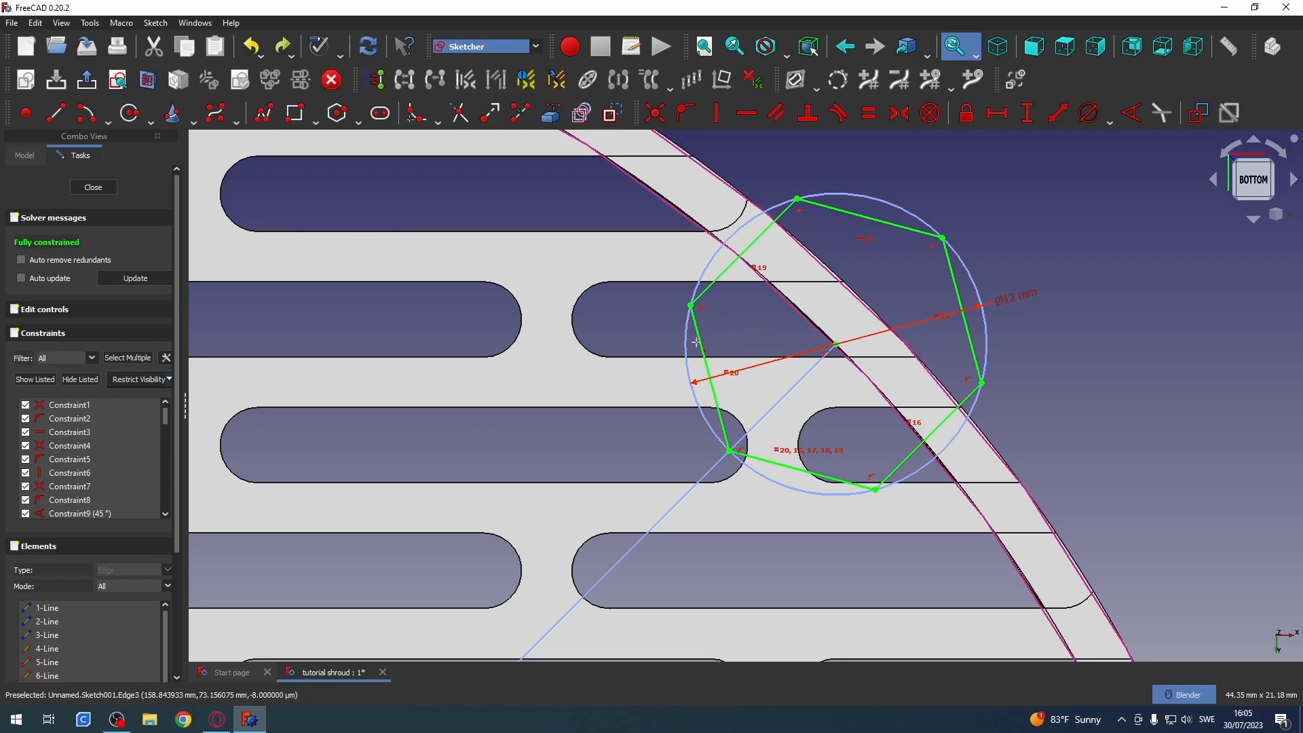
- Trim away the hexagon's two innermost sides and cut its two crossing sides back to the inner ring circle
{"action": "left_click", "coordinate": [911, 456]}
{"action": "left_click", "coordinate": [825, 475]}
{"action": "left_click", "coordinate": [718, 416]}
{"action": "left_click", "coordinate": [716, 283]}
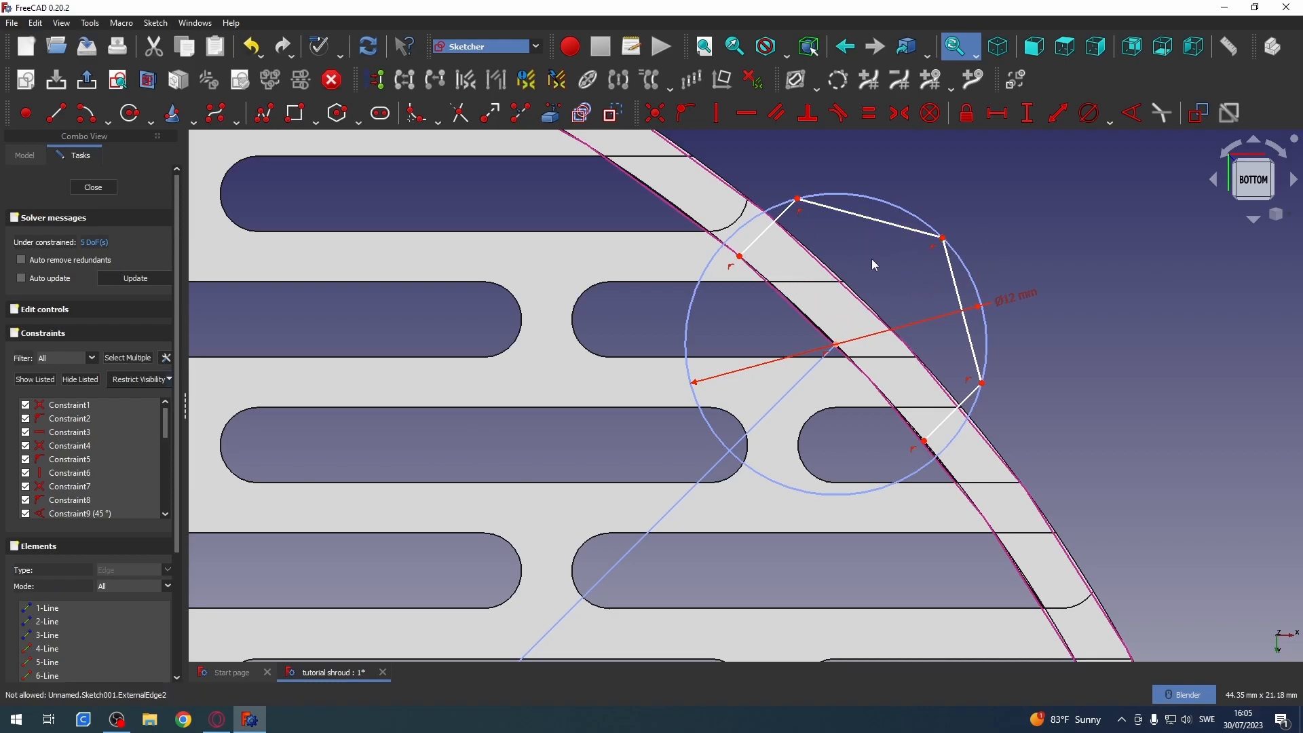
- Try to constrain the hexagon's two side corners symmetric about its outermost corner, and undo it
{"action": "left_click_drag", "start_coordinate": [947, 242], "coordinate": [942, 239]}
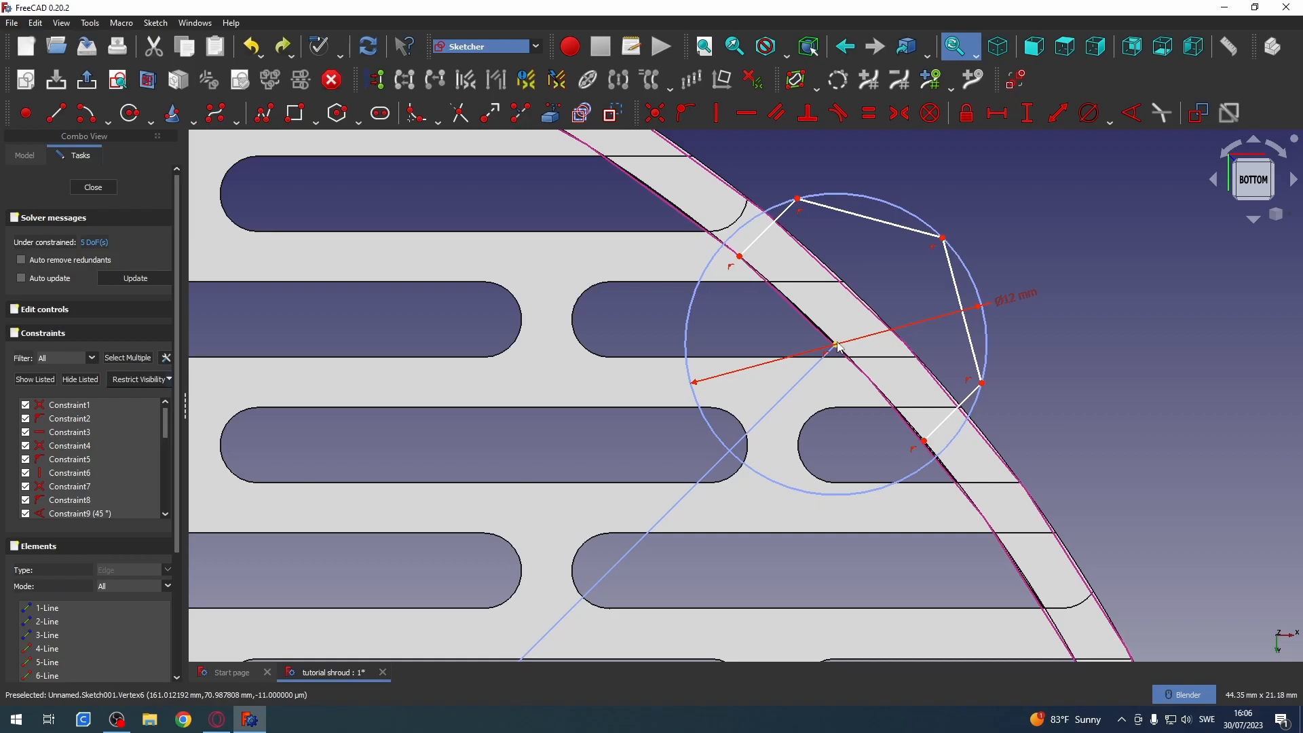
{"action": "left_click", "coordinate": [981, 386]}
{"action": "left_click", "coordinate": [798, 199]}
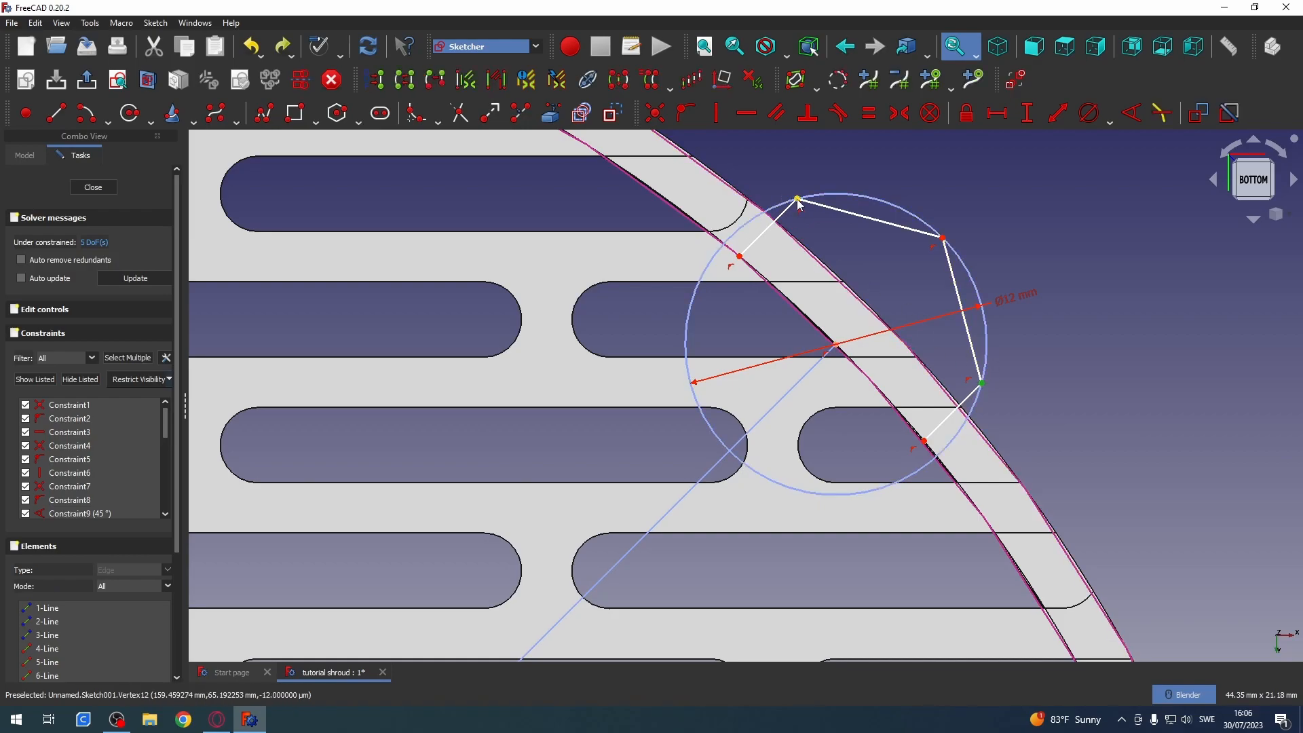
{"action": "left_click", "coordinate": [943, 240]}
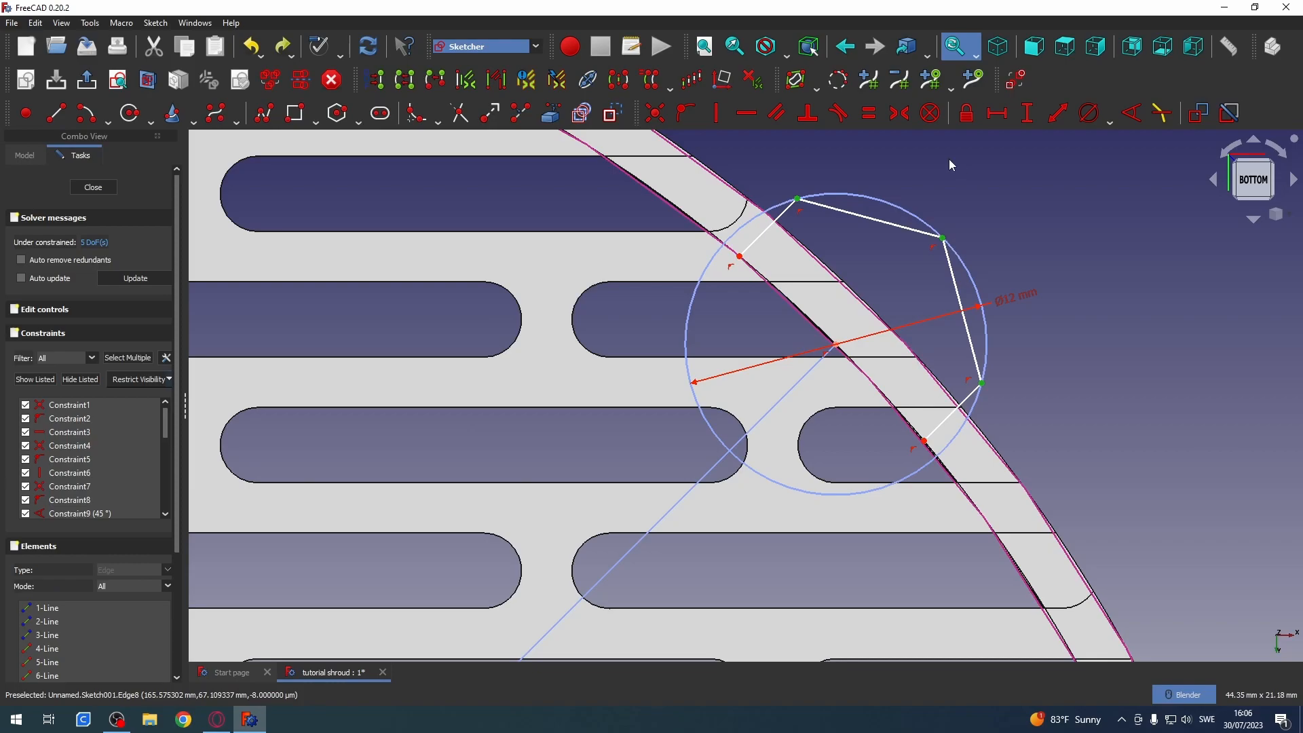
{"action": "left_click", "coordinate": [898, 120]}
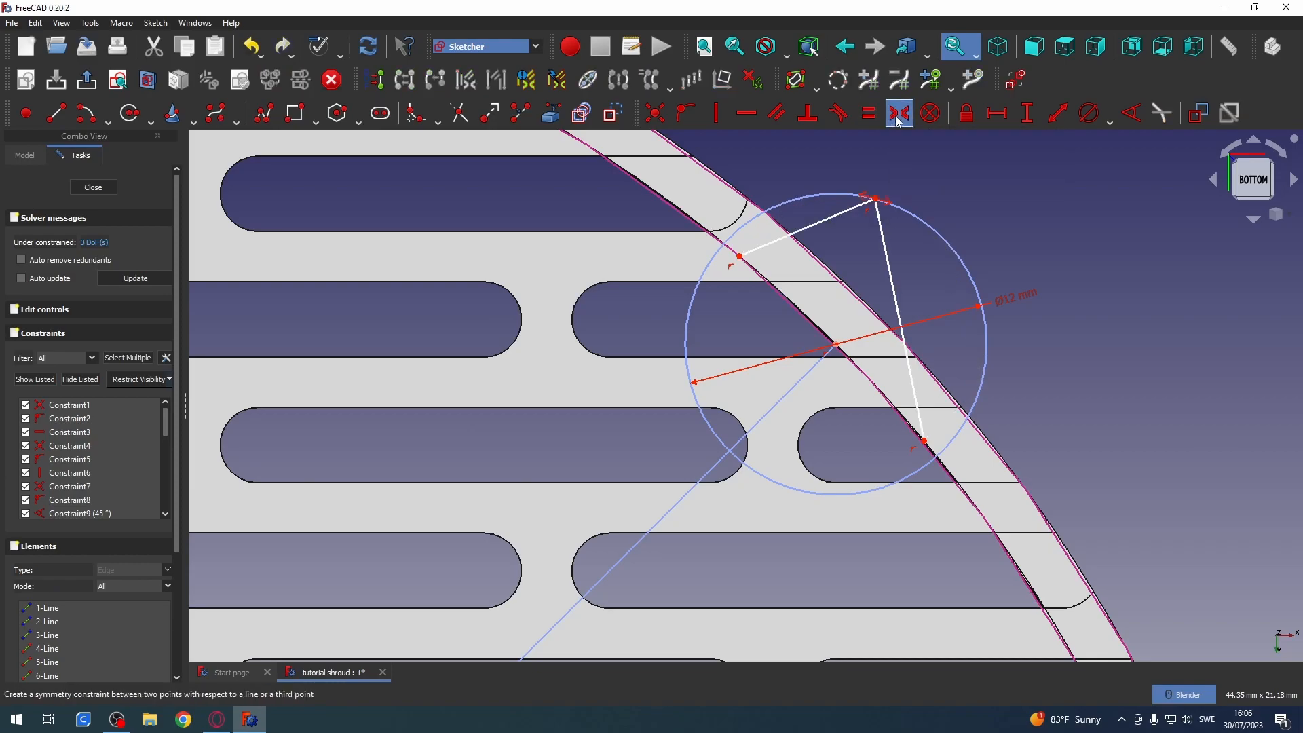
{"action": "key", "text": "ctrl+z"}
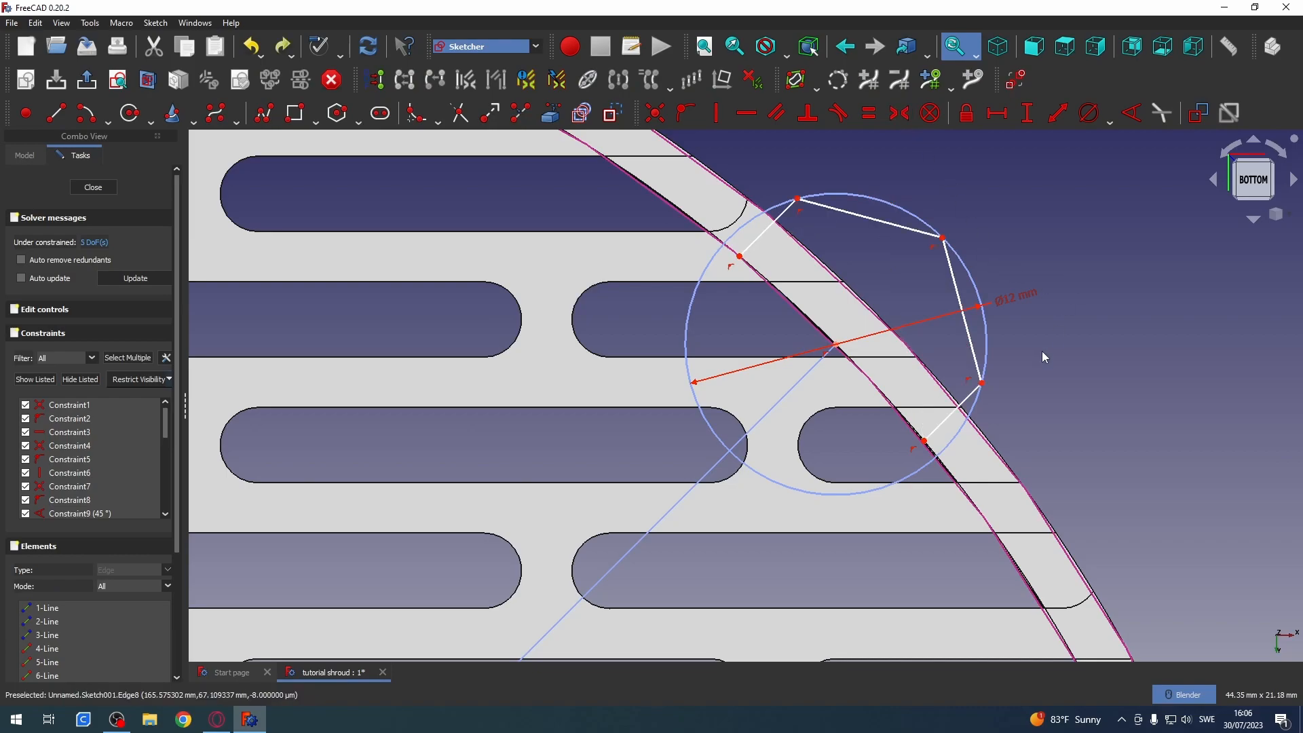
- Constrain the distance between the hexagon's two corners beside the outermost one to 10.39 mm
{"action": "left_click", "coordinate": [982, 384]}
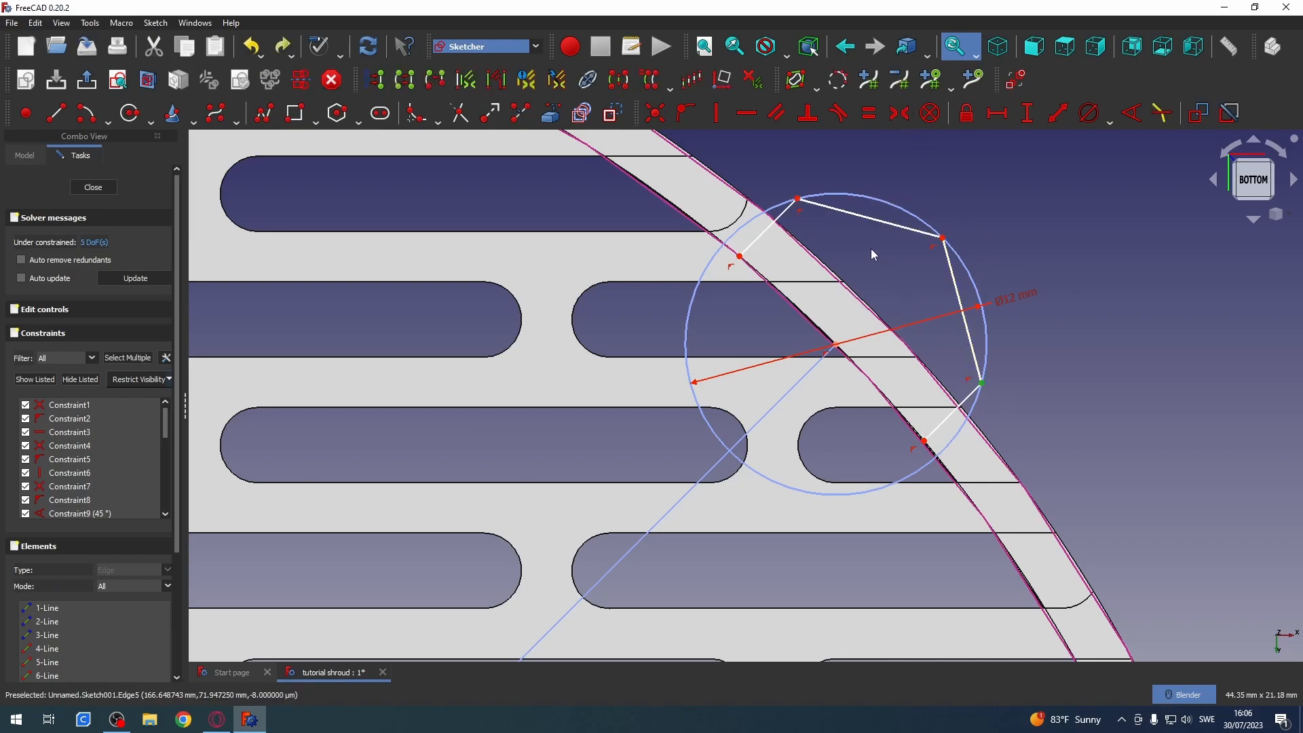
{"action": "left_click", "coordinate": [798, 199]}
{"action": "left_click", "coordinate": [1057, 114]}
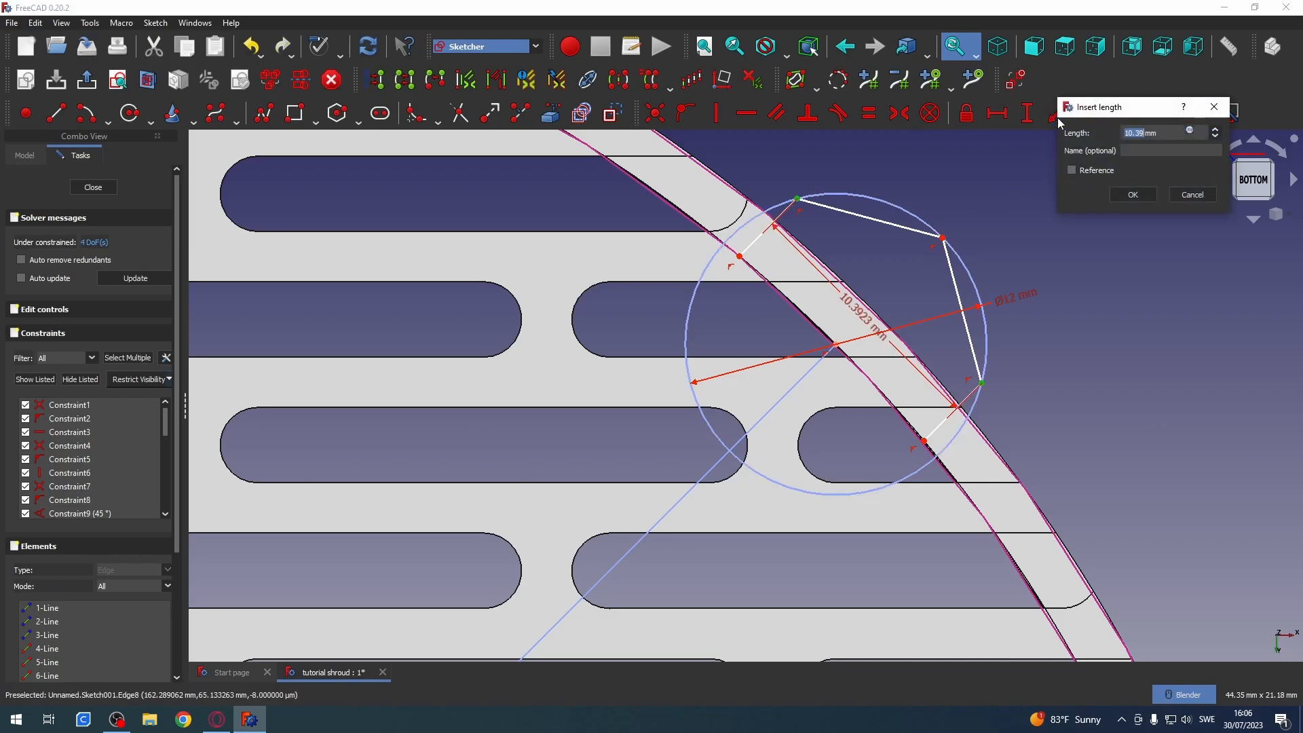
{"action": "left_click", "coordinate": [1134, 198]}
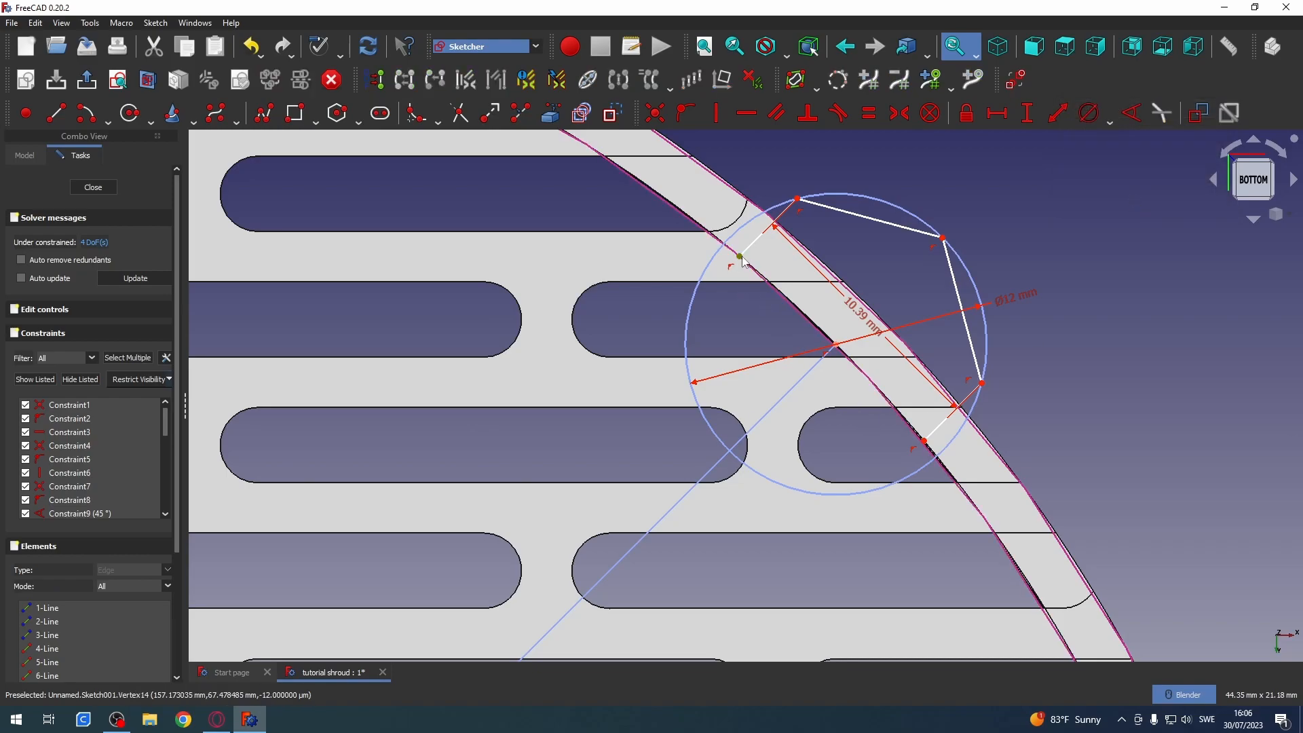
- Constrain the distance between the profile's two open ends on the inner ring circle to 10.39 mm and move both distance labels clear of the geometry
{"action": "left_click", "coordinate": [925, 441]}
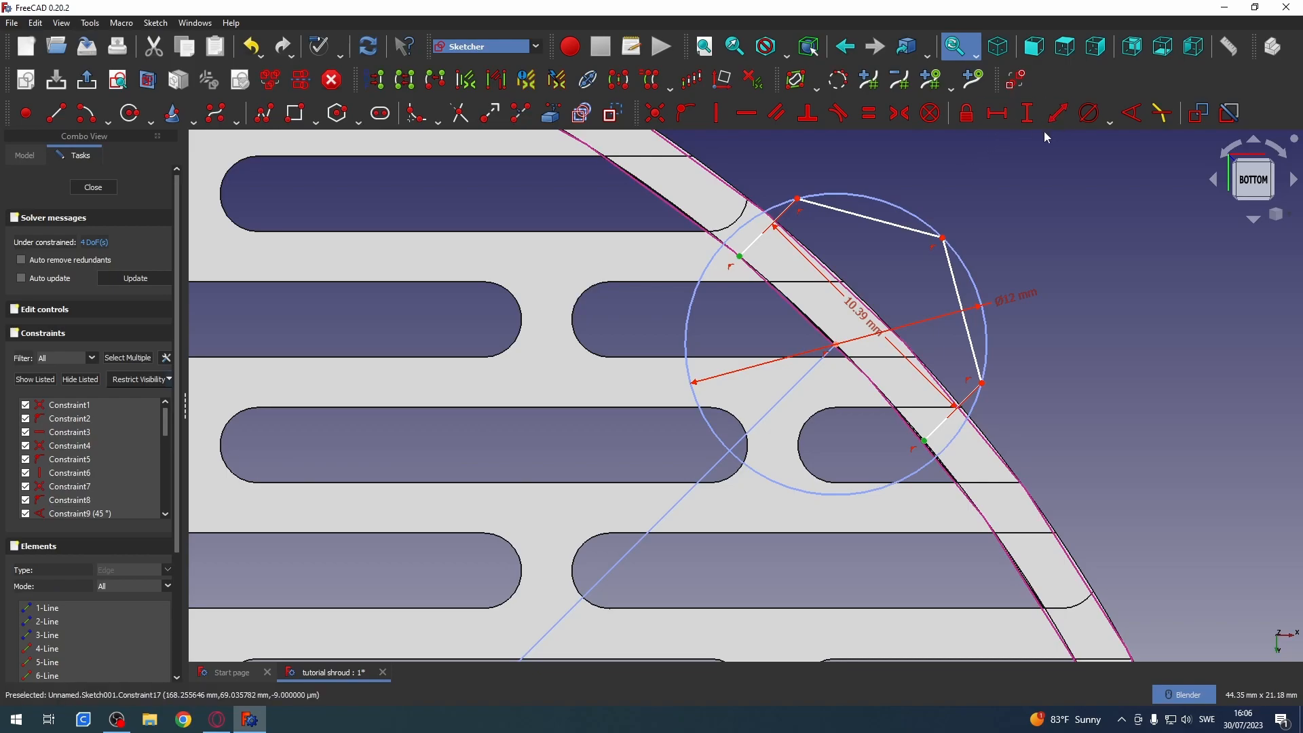
{"action": "left_click", "coordinate": [1057, 115]}
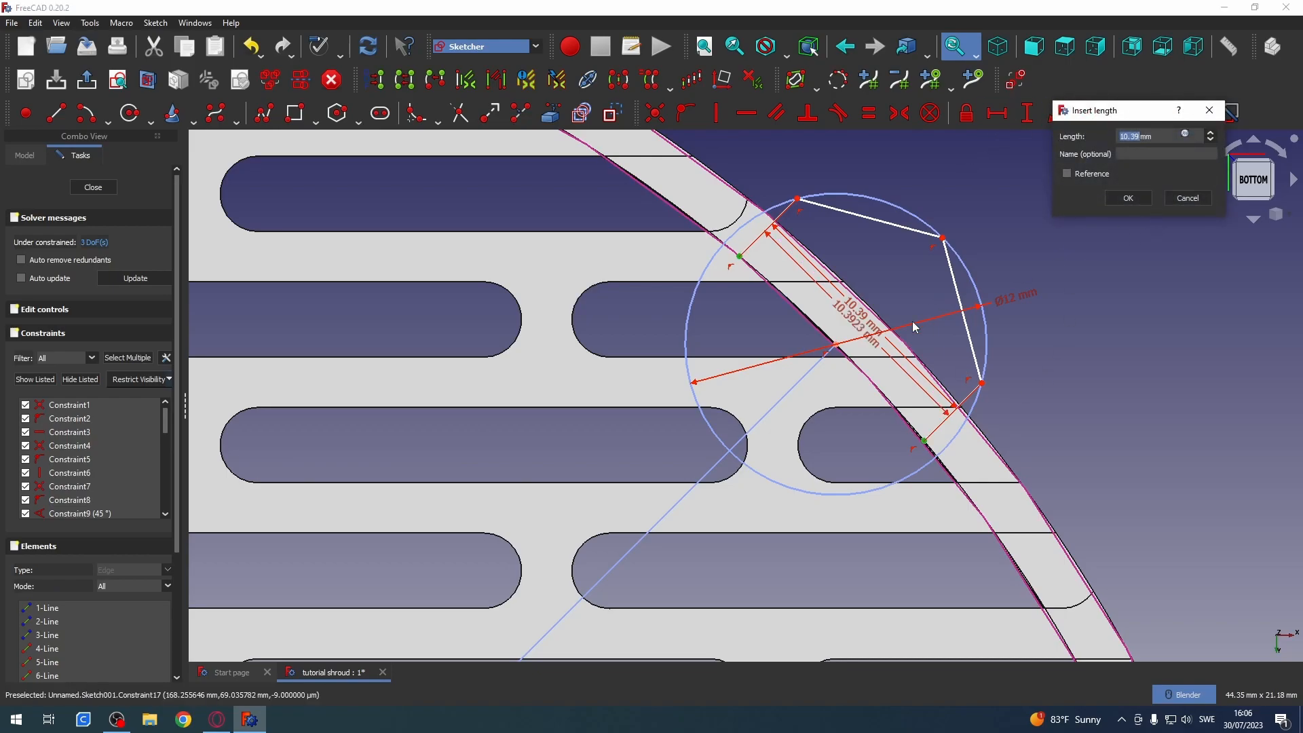
{"action": "left_click", "coordinate": [1128, 198]}
{"action": "left_click_drag", "start_coordinate": [871, 332], "coordinate": [655, 471]}
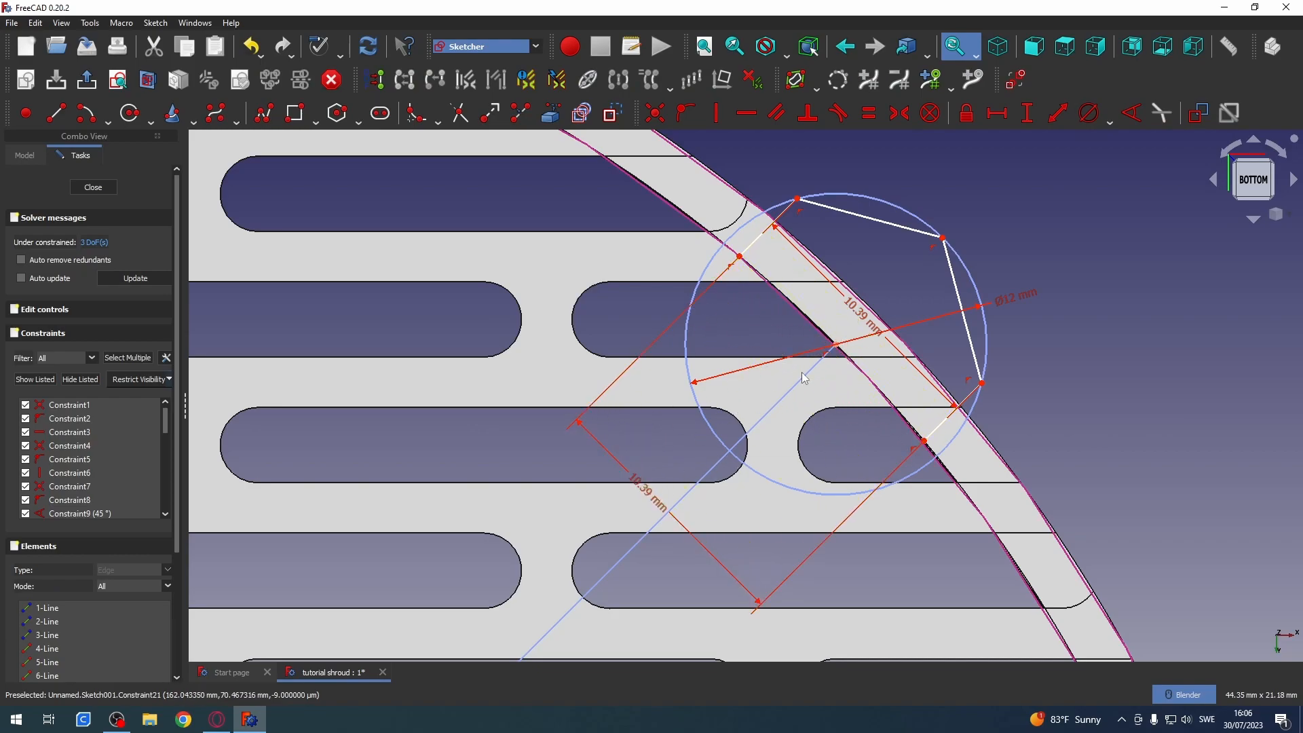
{"action": "left_click_drag", "start_coordinate": [858, 302], "coordinate": [1038, 212]}
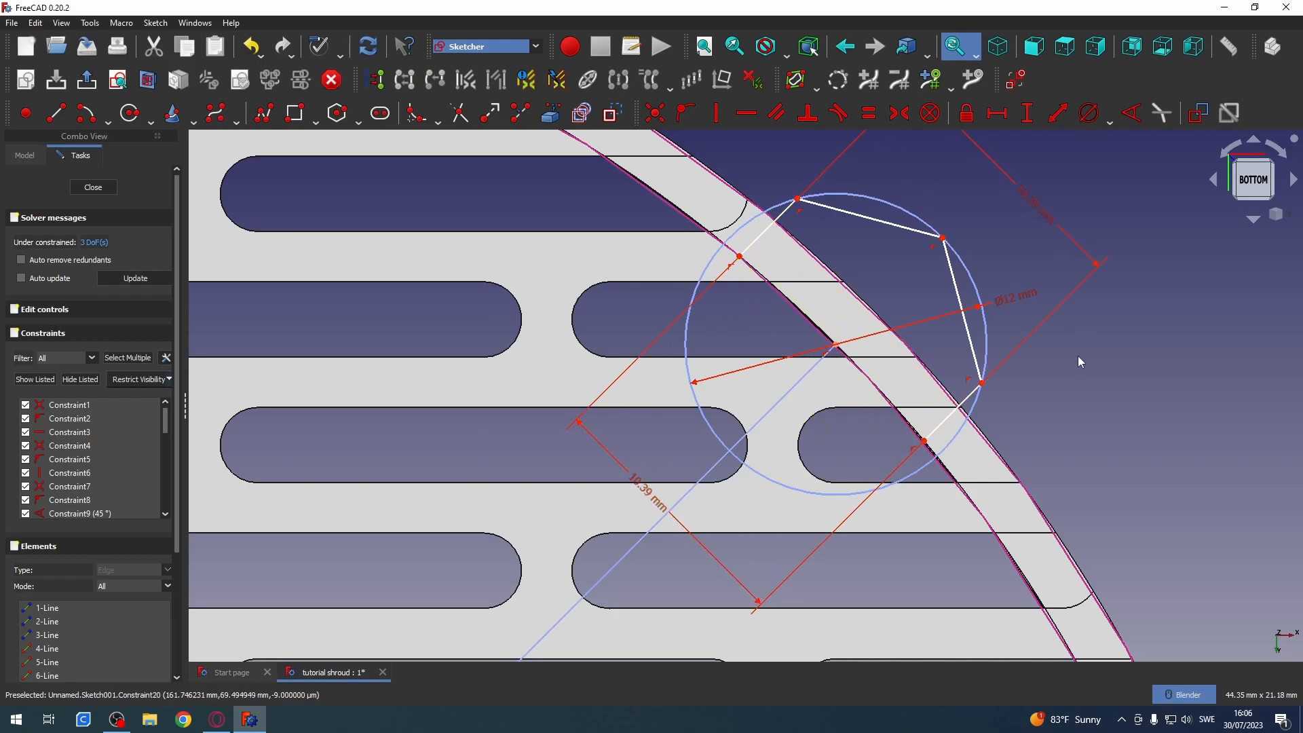
- Set the length of the hexagon's lower outer side, from the outermost corner to the lower corner, to 6 mm
{"action": "left_click", "coordinate": [944, 238]}
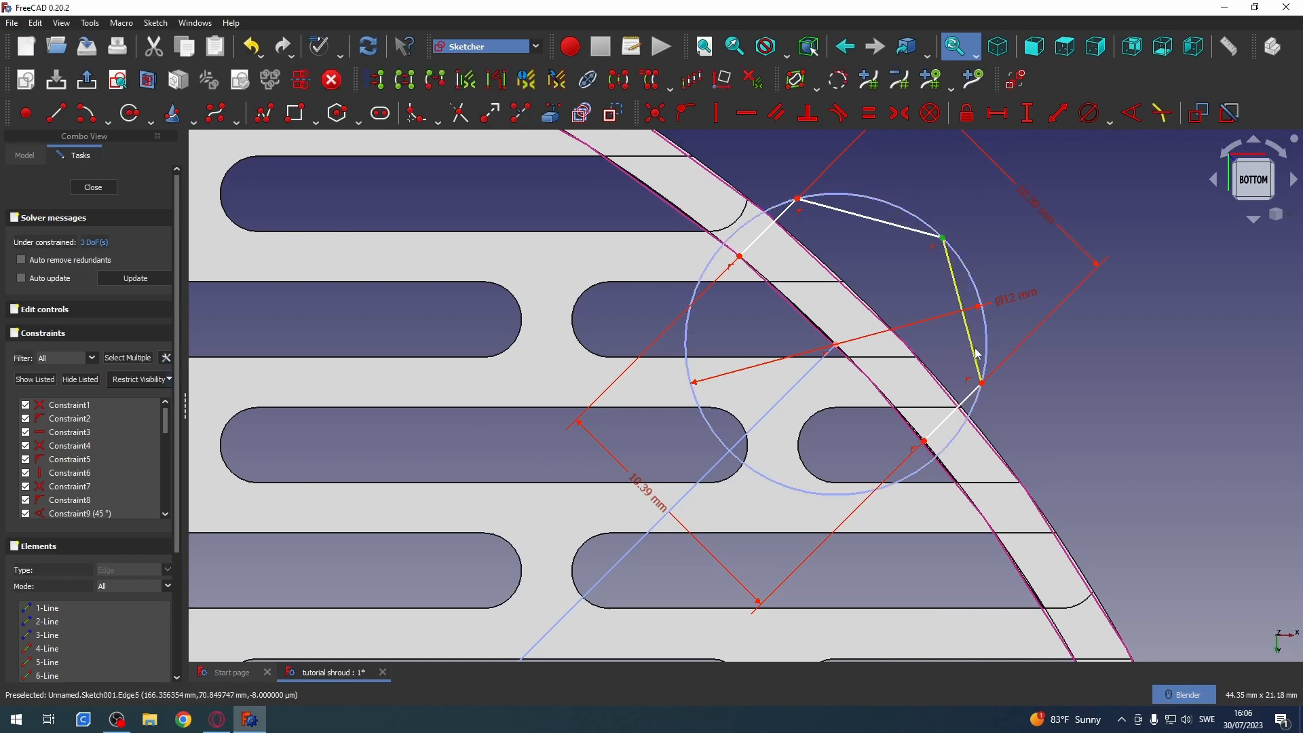
{"action": "left_click", "coordinate": [982, 384]}
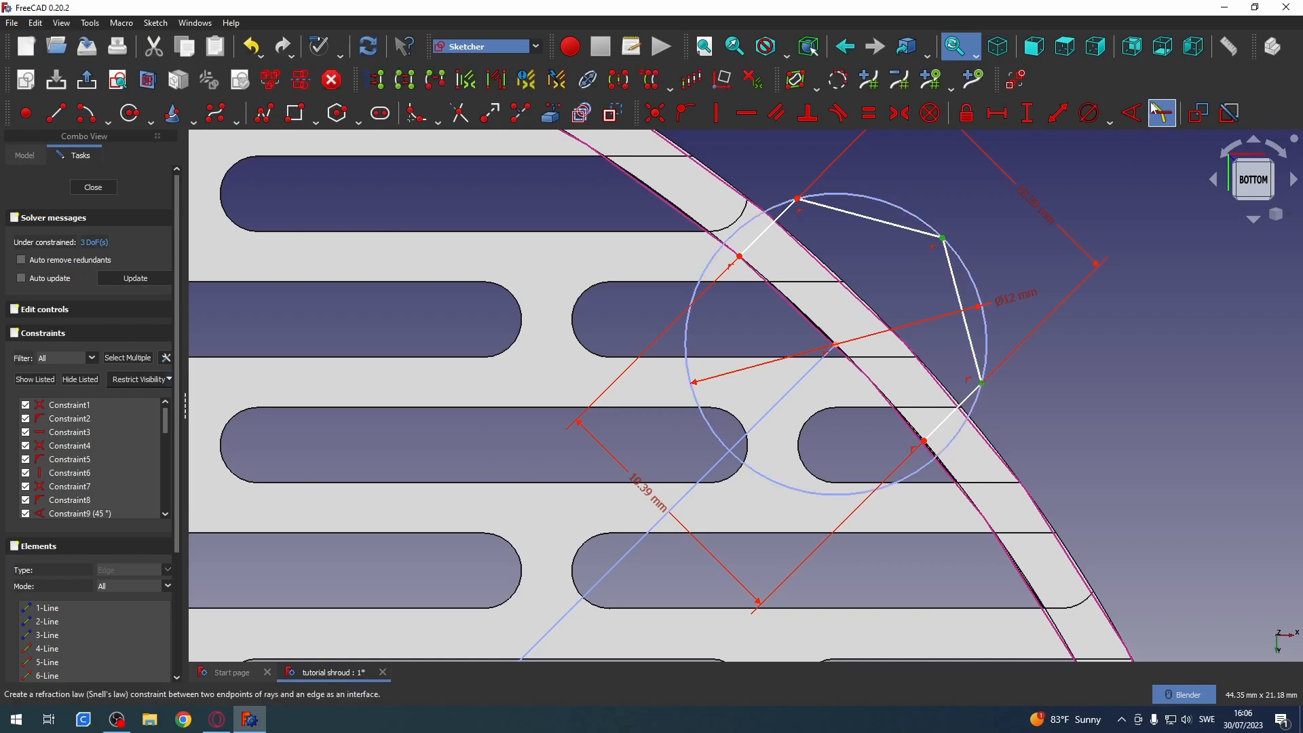
{"action": "left_click", "coordinate": [1057, 114]}
{"action": "left_click", "coordinate": [1138, 198]}
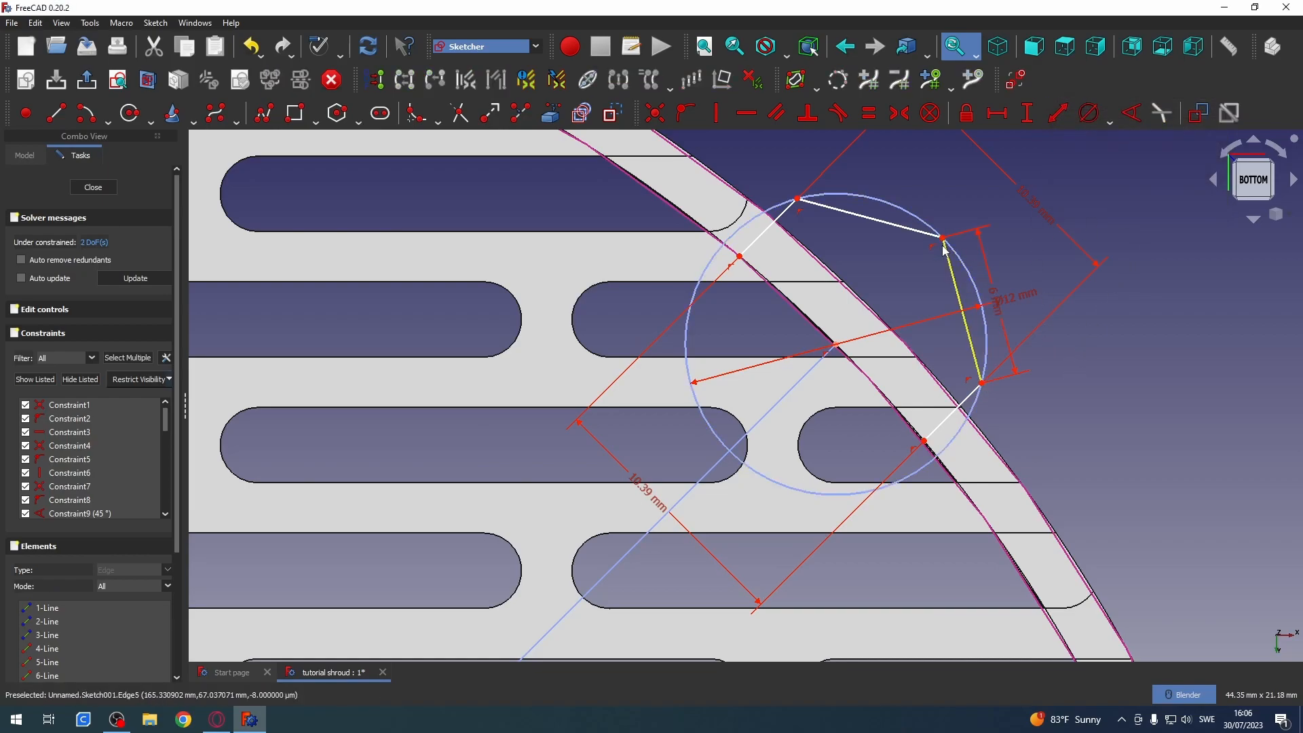
- Try to set the hexagon's upper outer side to 6 mm as well, and test the outermost corner's remaining freedom
{"action": "left_click", "coordinate": [799, 200]}
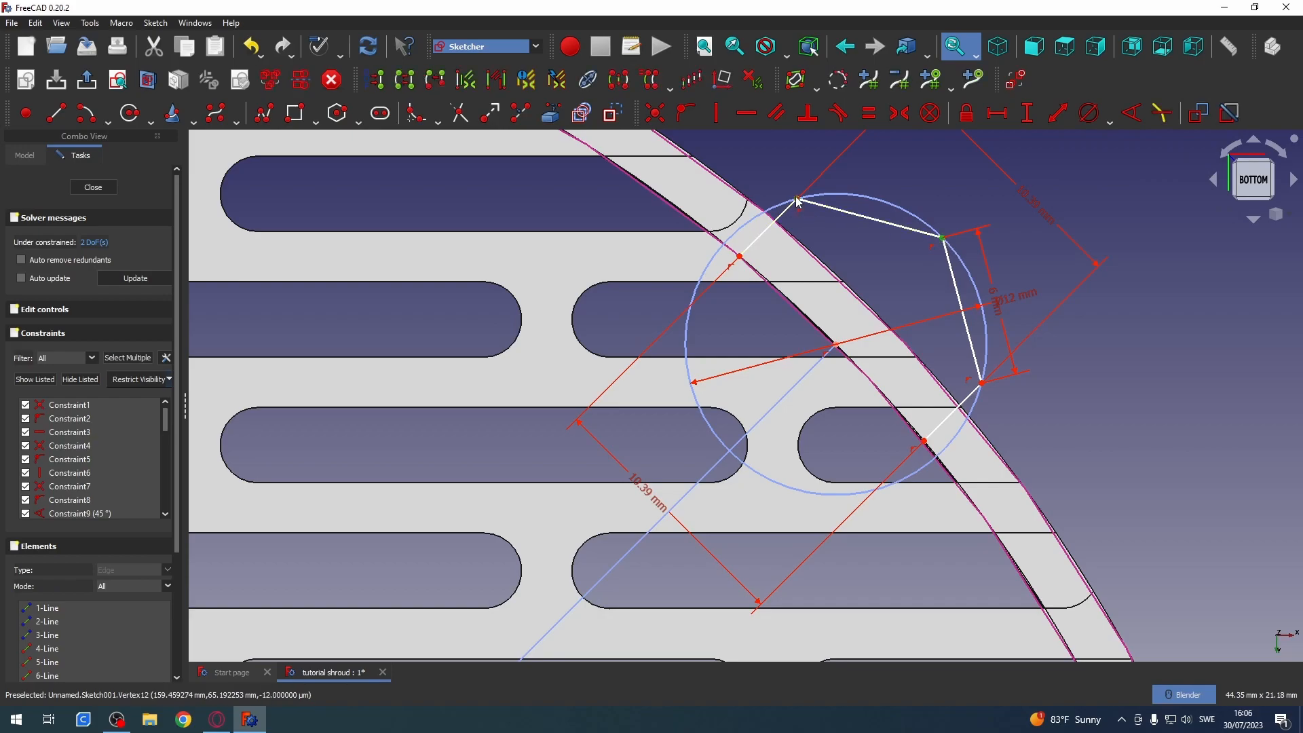
{"action": "left_click", "coordinate": [1058, 115]}
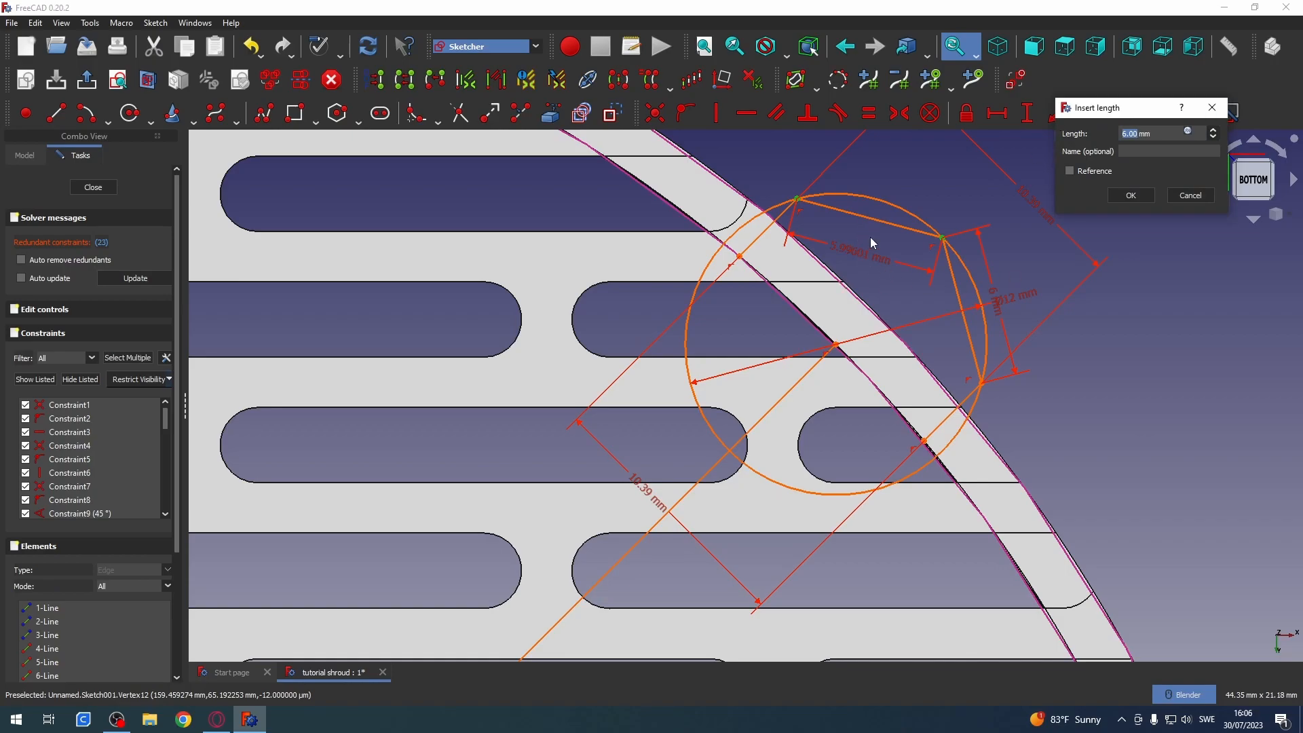
{"action": "left_click", "coordinate": [1130, 194]}
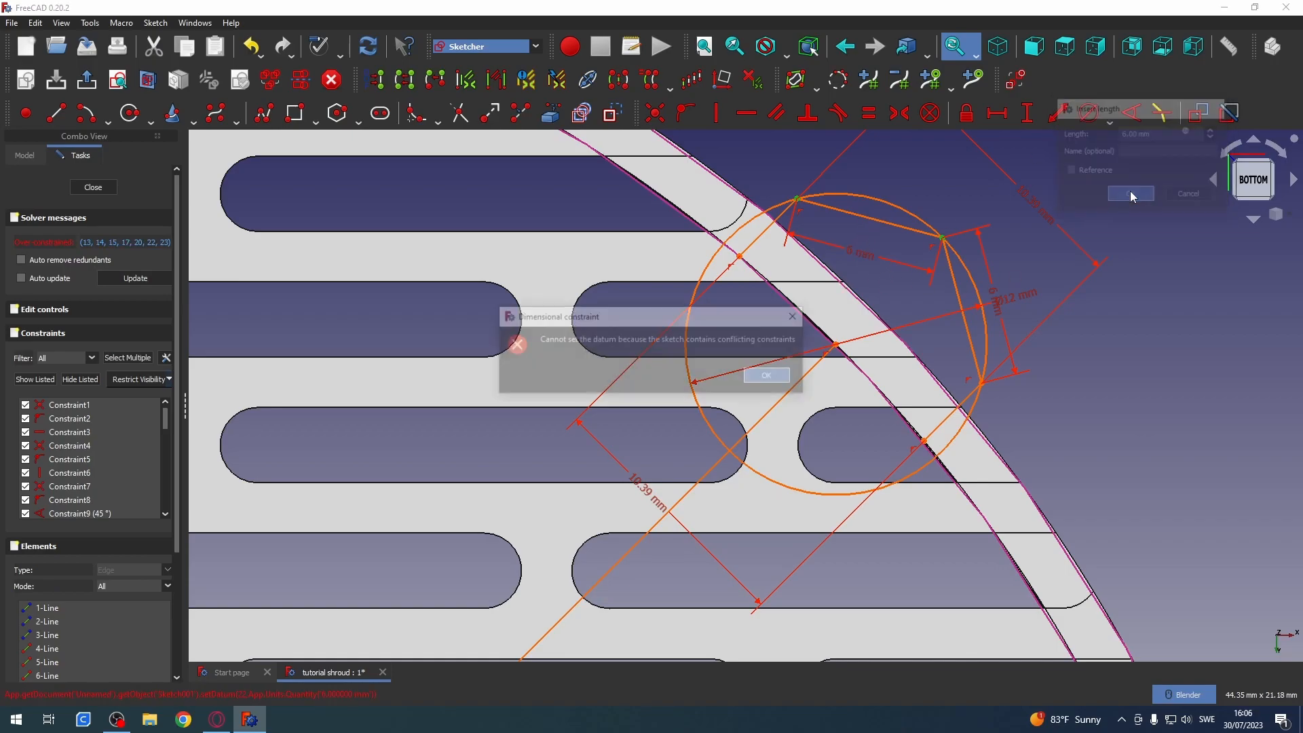
{"action": "left_click", "coordinate": [759, 382]}
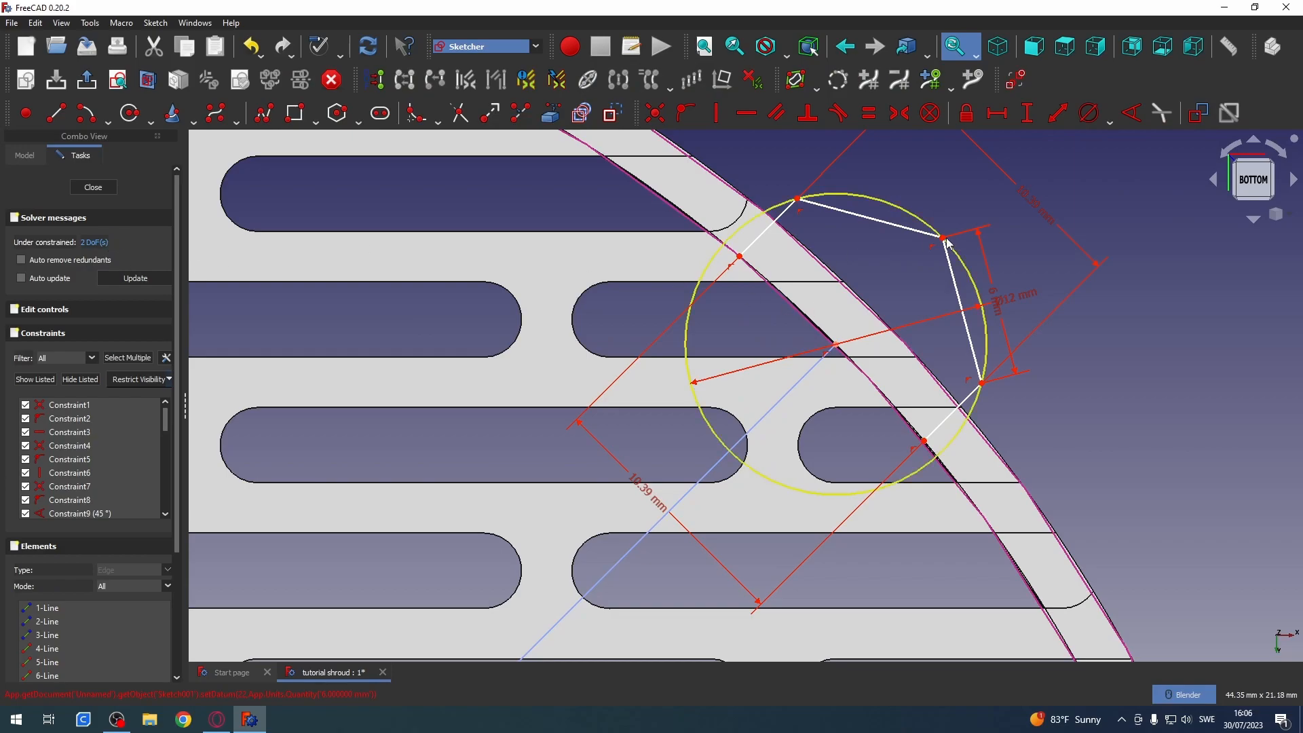
{"action": "mouse_move", "coordinate": [948, 243]}
{"action": "left_mouse_down"}
{"action": "mouse_move", "coordinate": [937, 232]}
{"action": "mouse_move", "coordinate": [946, 271]}
{"action": "mouse_move", "coordinate": [912, 237]}
{"action": "mouse_move", "coordinate": [925, 267]}
{"action": "mouse_move", "coordinate": [923, 246]}
{"action": "left_mouse_up"}
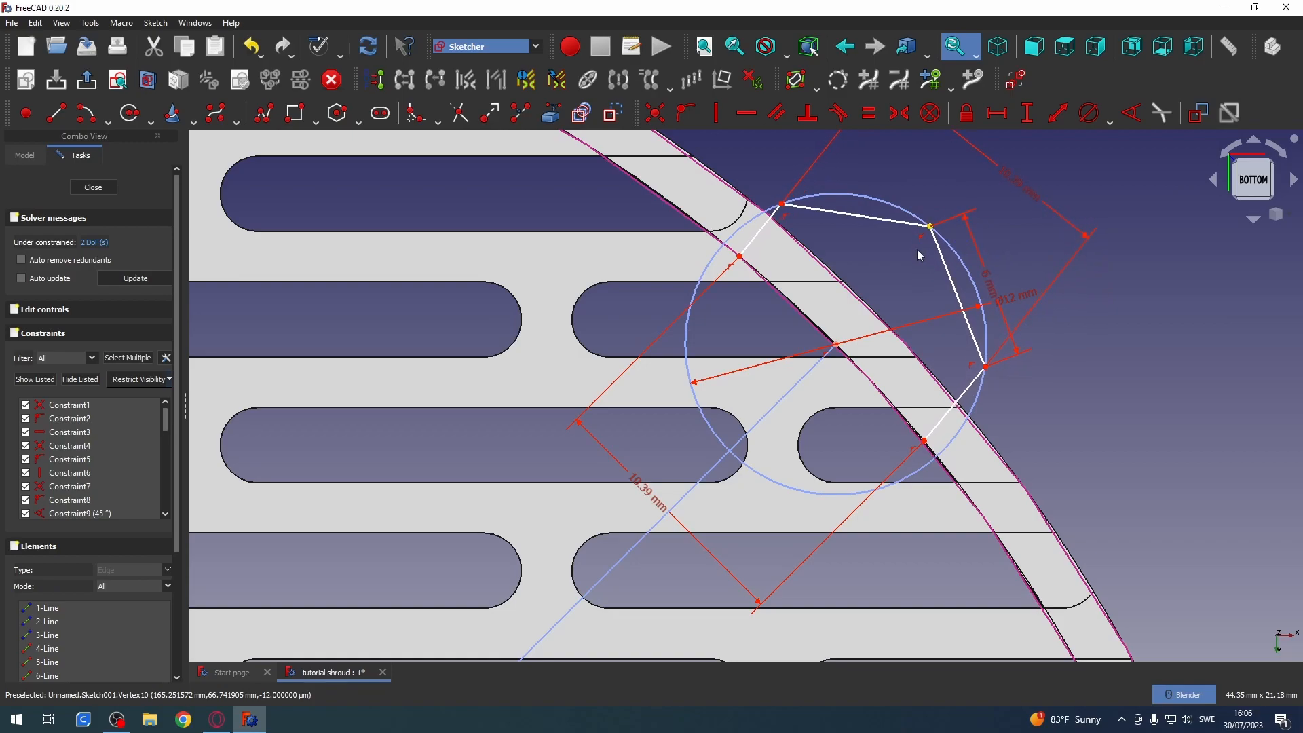
- Set the length of the lower side crossing the rim to 3.24 mm
{"action": "left_click", "coordinate": [946, 423]}
{"action": "left_click", "coordinate": [1058, 113]}
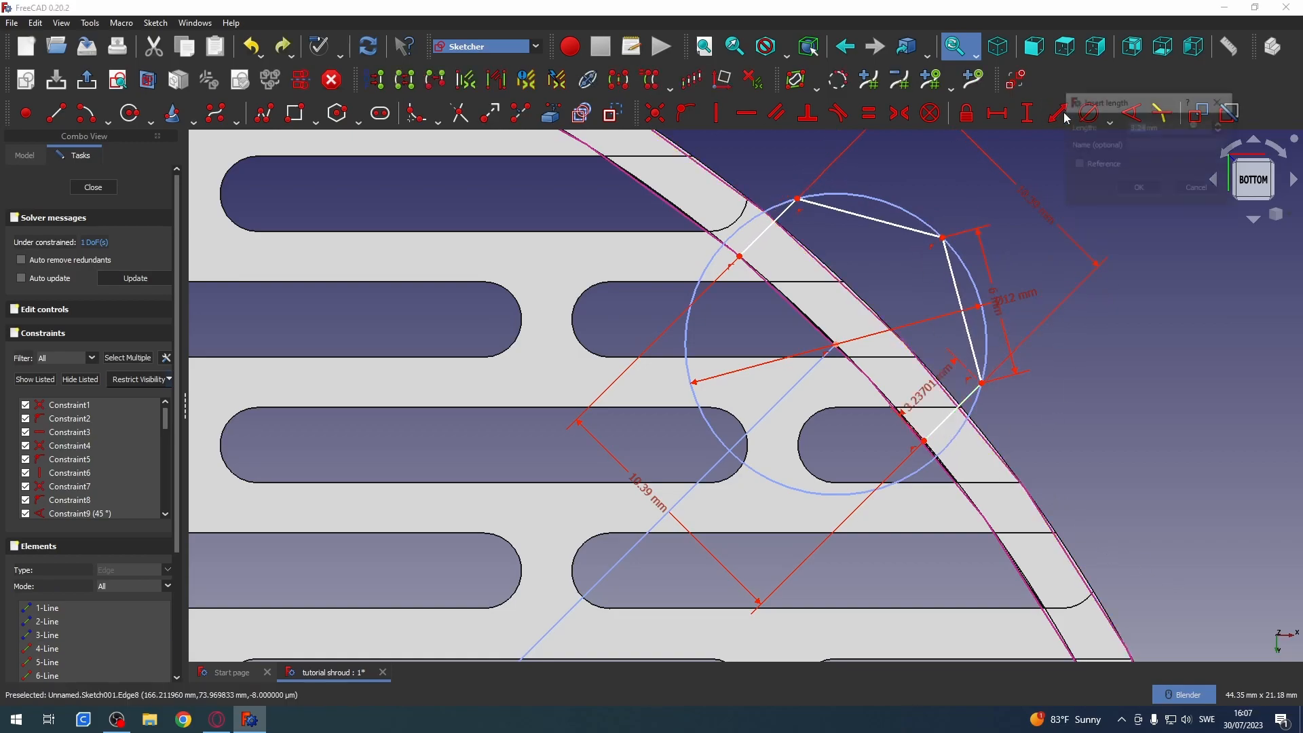
{"action": "left_click", "coordinate": [1136, 189]}
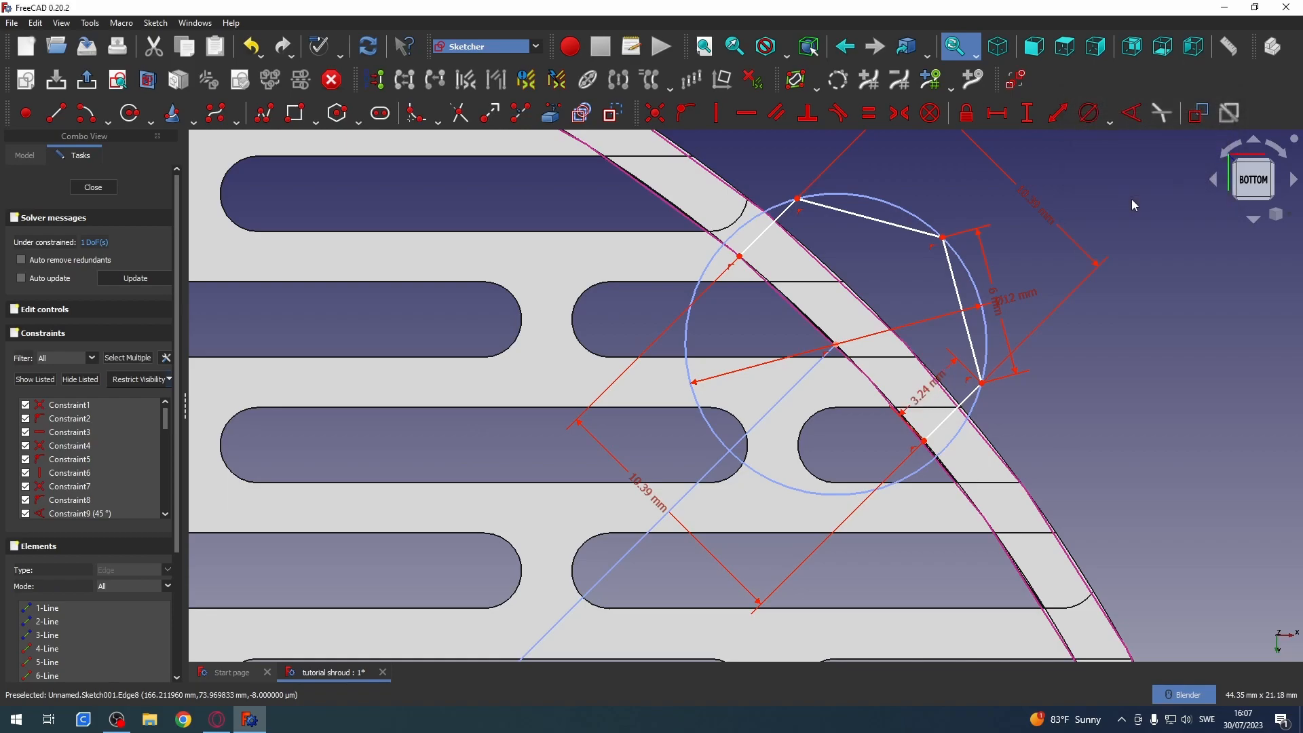
- Constrain the two sides crossing the rim to equal length and move the 3.24 mm label outside the rim
{"action": "left_click", "coordinate": [761, 235]}
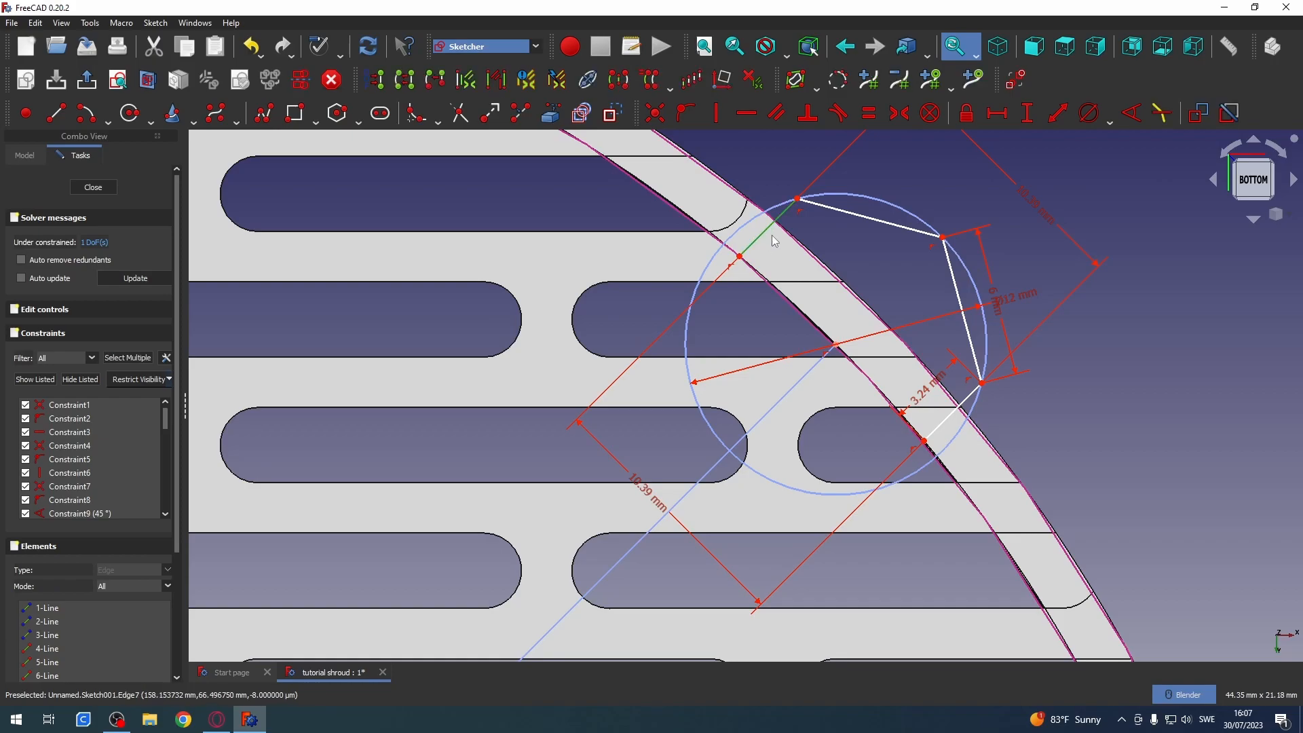
{"action": "left_click", "coordinate": [946, 419]}
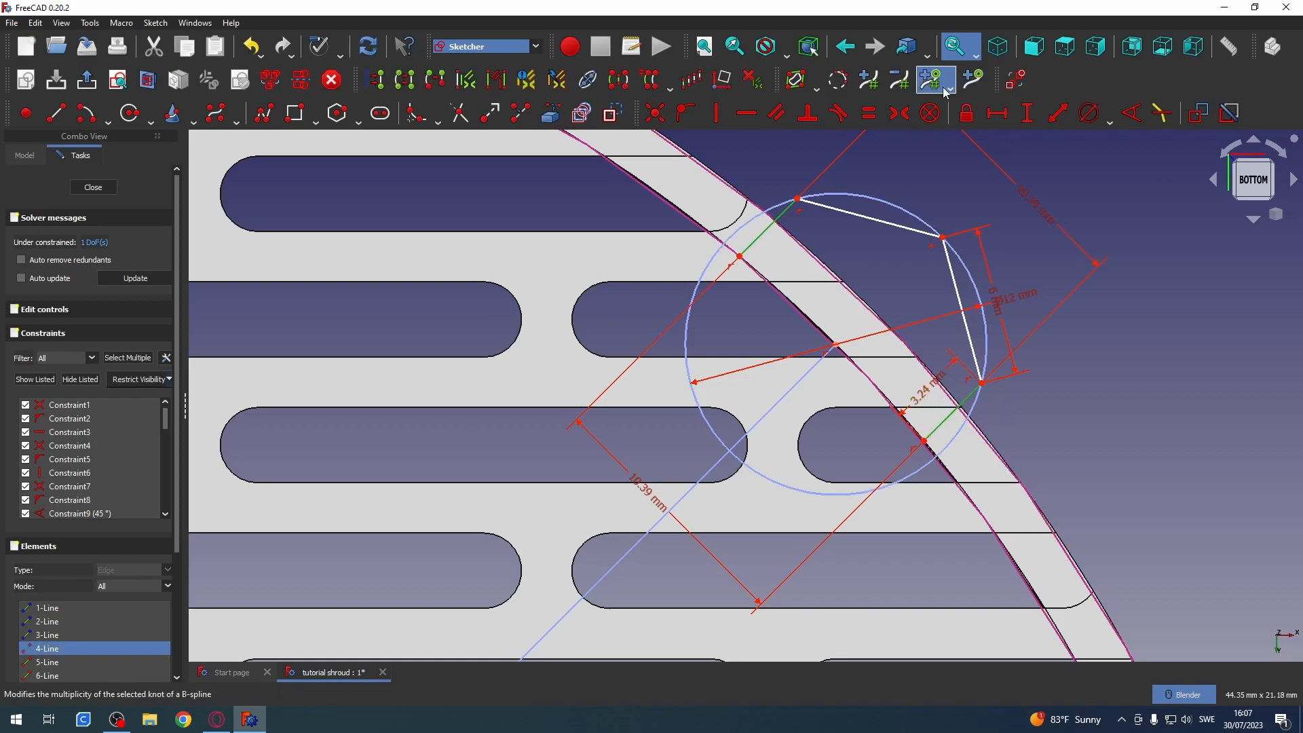
{"action": "left_click", "coordinate": [869, 113]}
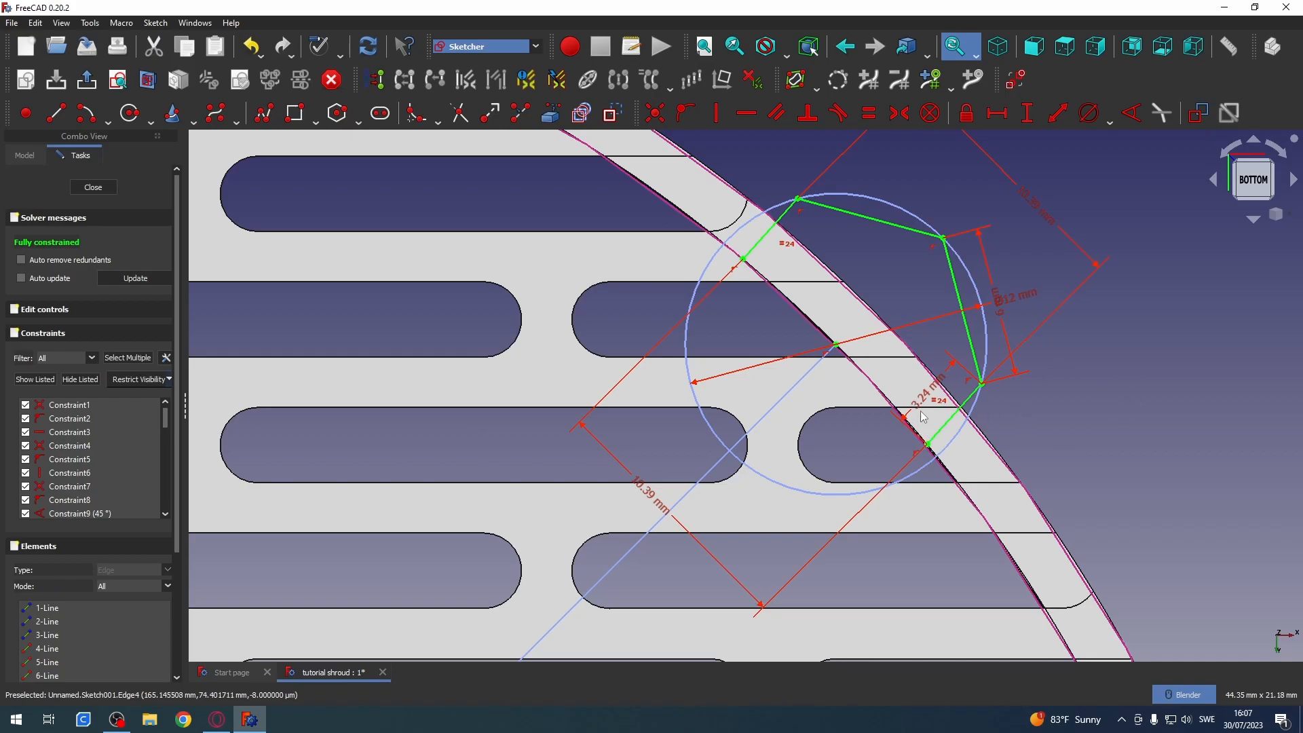
{"action": "left_click_drag", "start_coordinate": [925, 397], "coordinate": [1093, 502]}
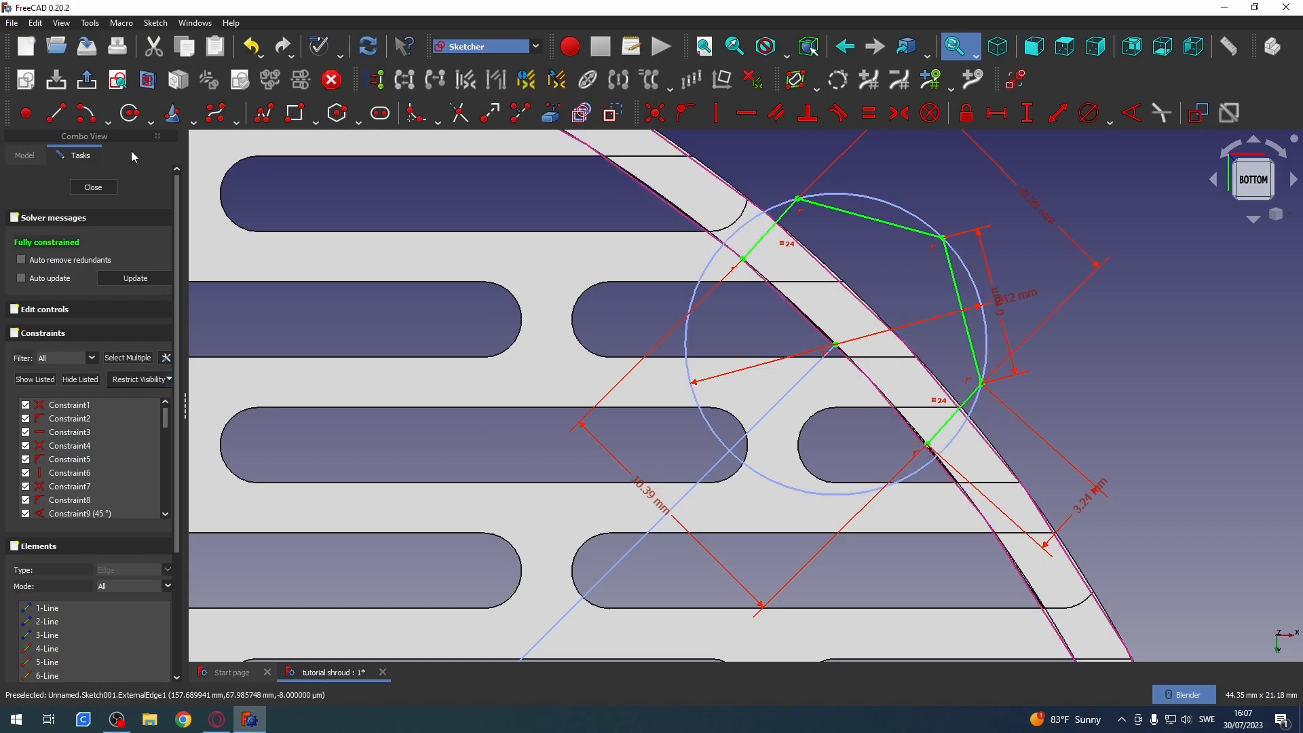
- Close the hexagonal profile with a straight line between its two open ends on the inner ring circle
{"action": "left_click", "coordinate": [56, 113]}
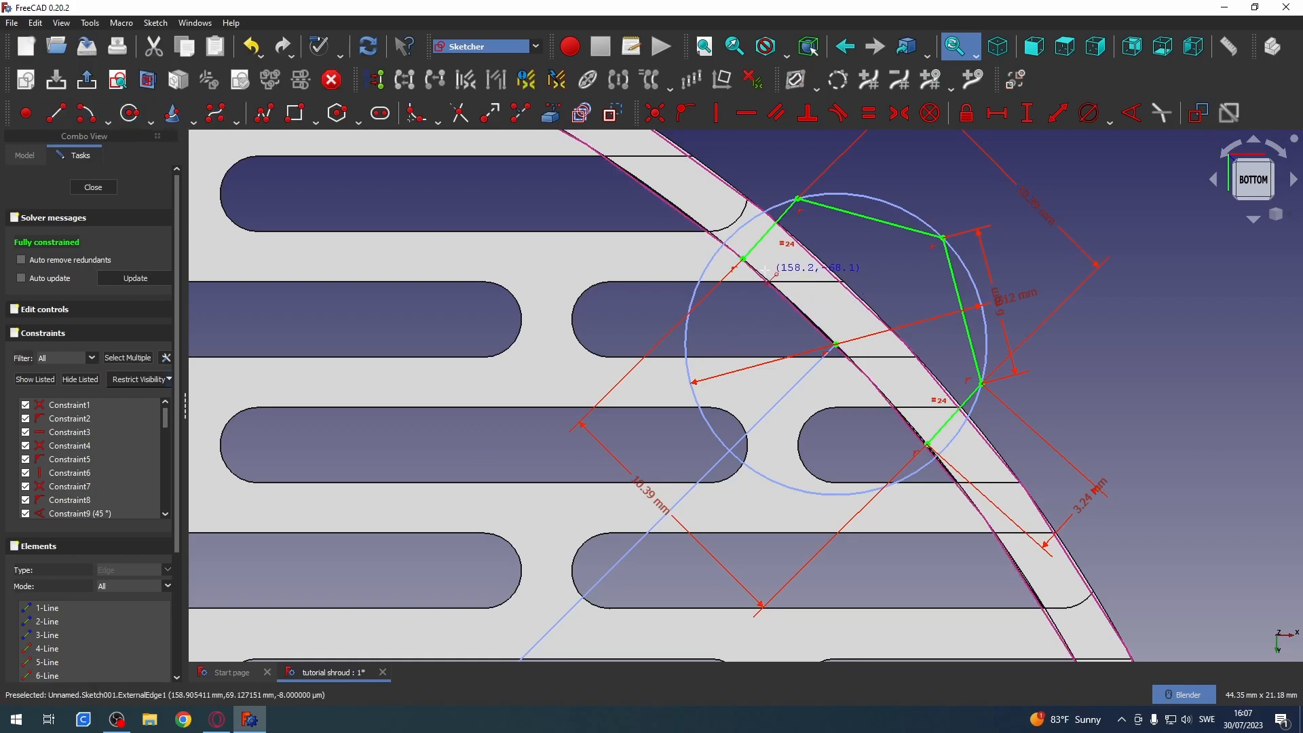
{"action": "left_click", "coordinate": [744, 262]}
{"action": "left_click", "coordinate": [928, 446]}
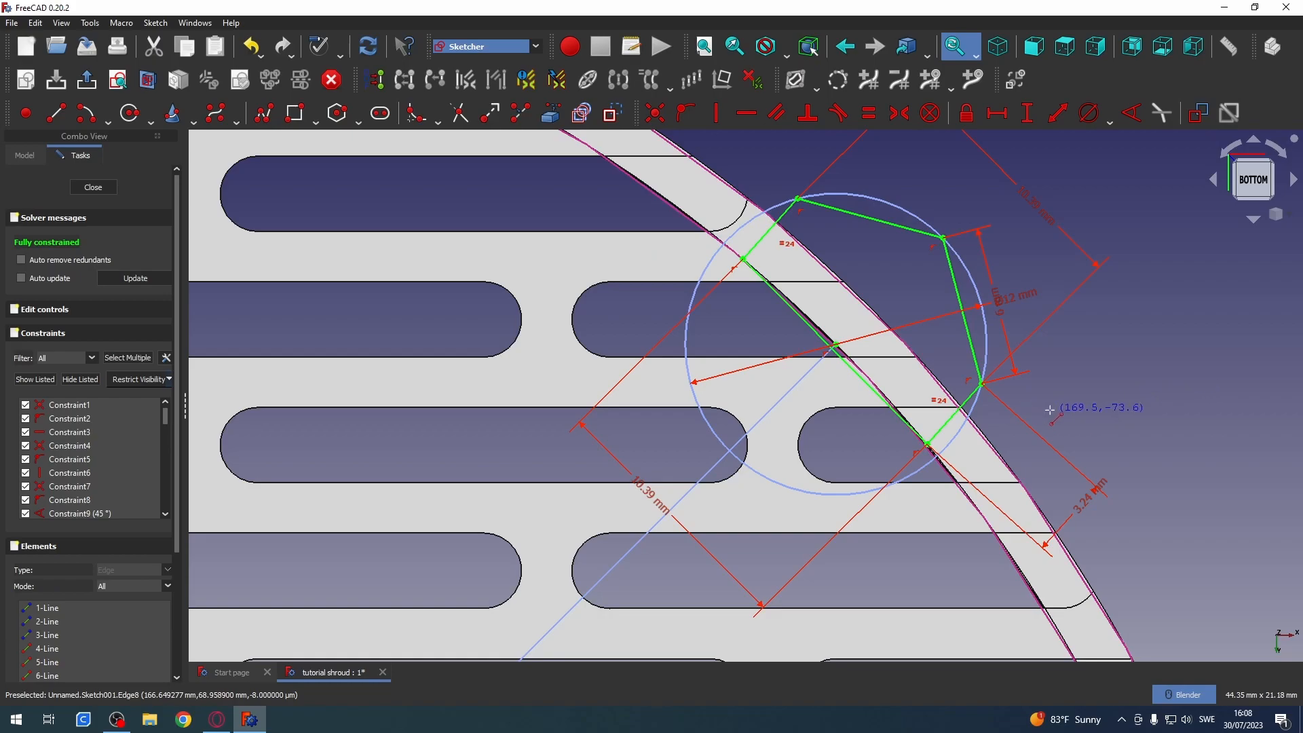
- Mirror the closed hexagonal profile's sides about the vertical construction line through the grille's centre
{"action": "scroll", "coordinate": [1050, 410], "scroll_direction": "down", "scroll_amount": 3}
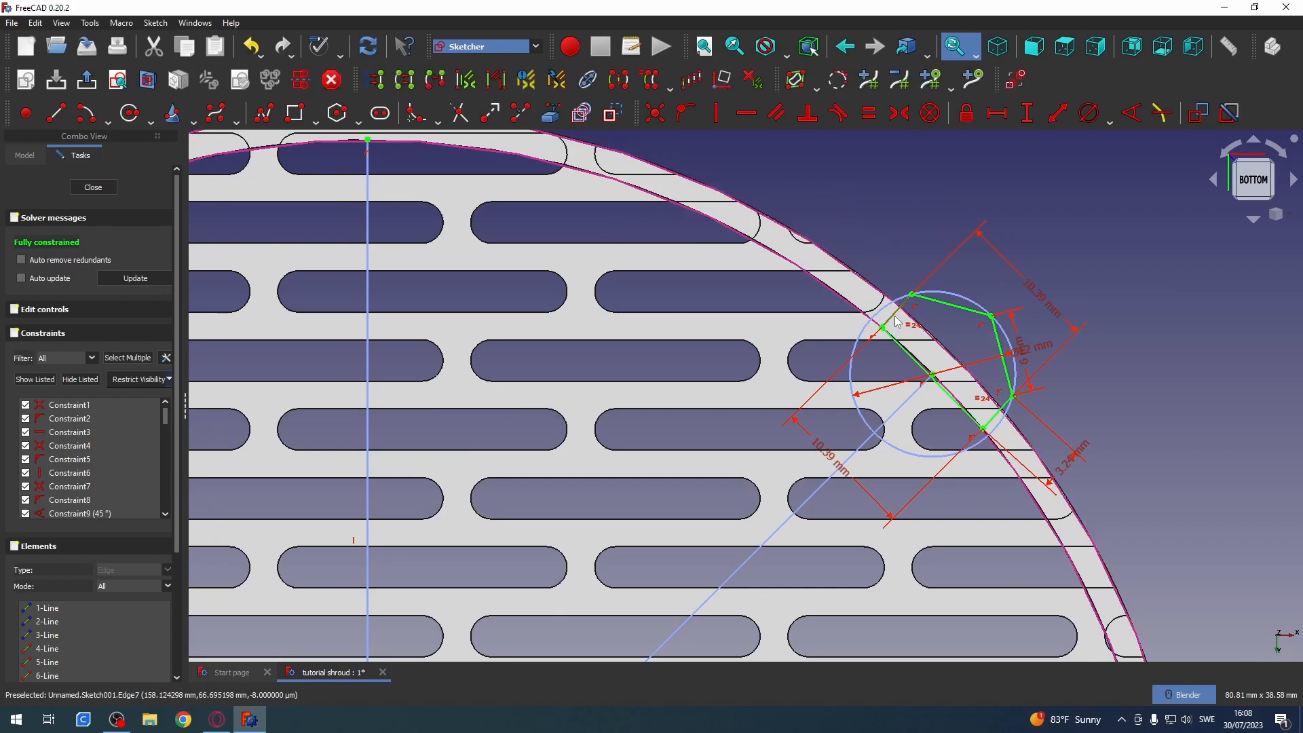
{"action": "left_click", "coordinate": [944, 307]}
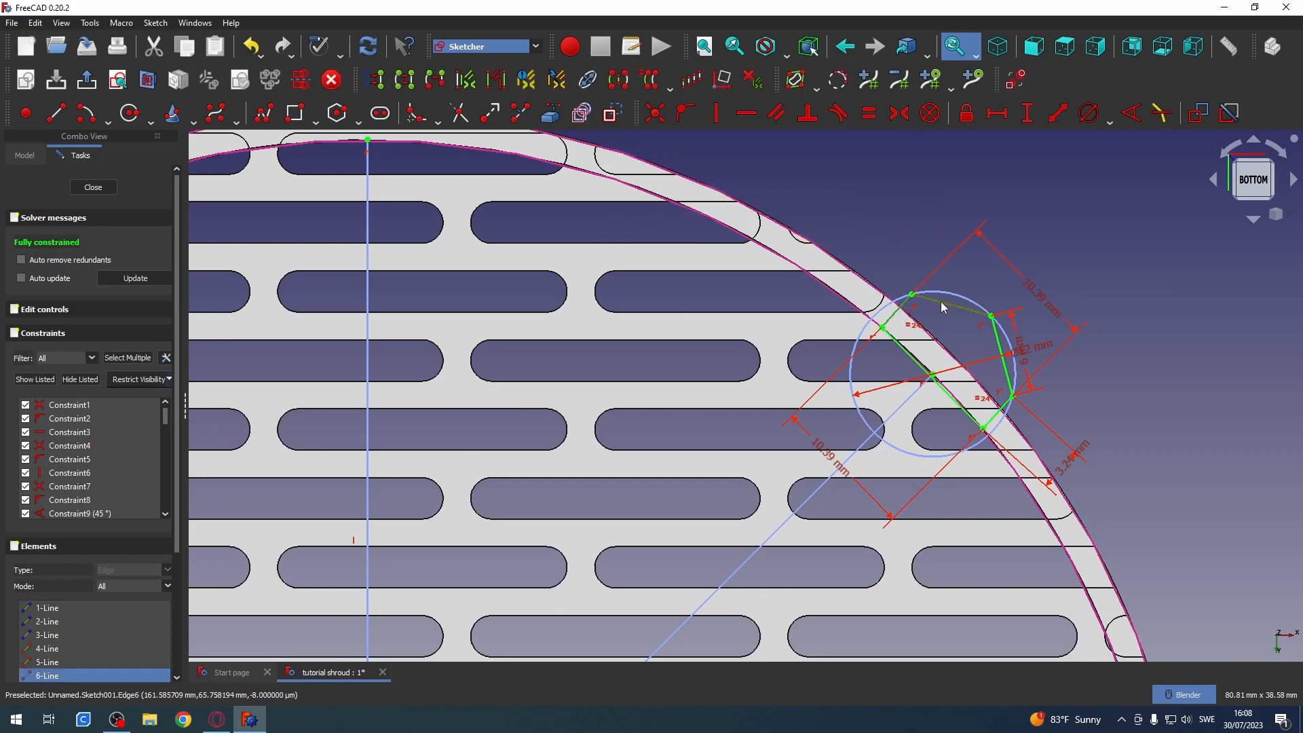
{"action": "left_click", "coordinate": [997, 349]}
{"action": "left_click", "coordinate": [994, 421]}
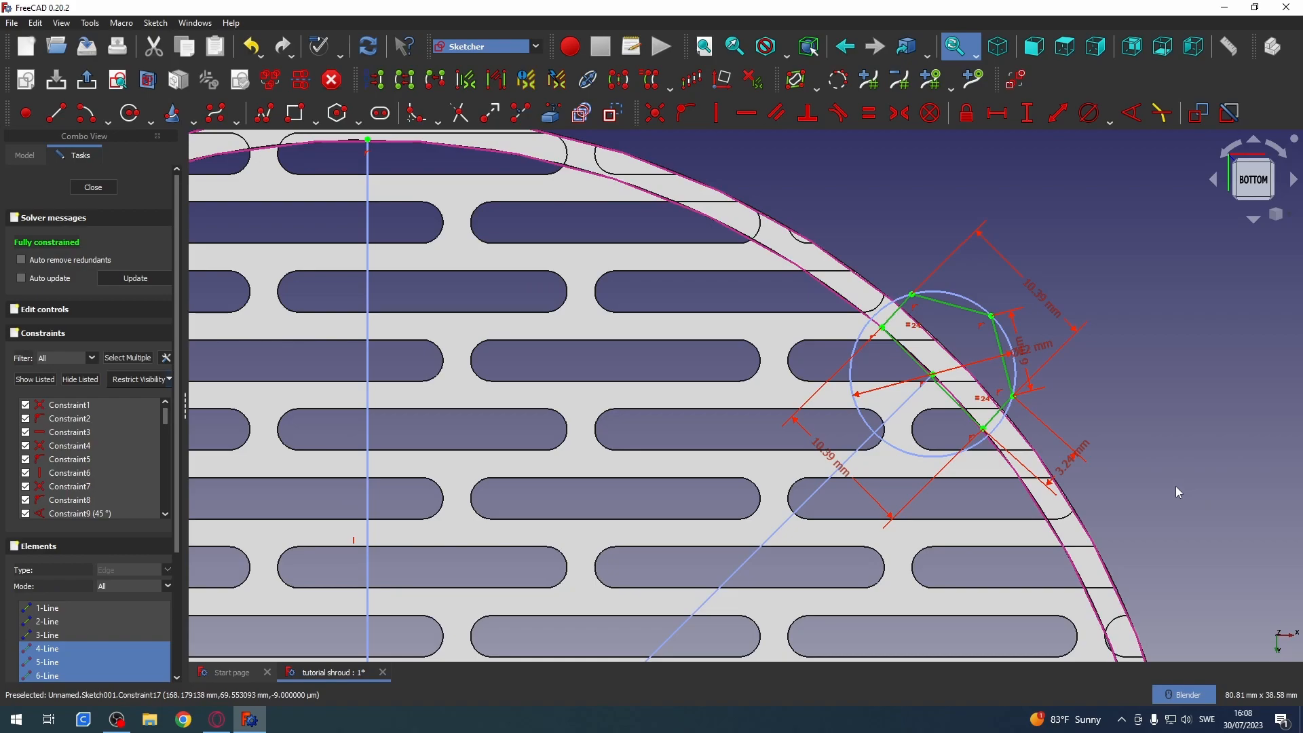
{"action": "left_click", "coordinate": [367, 437]}
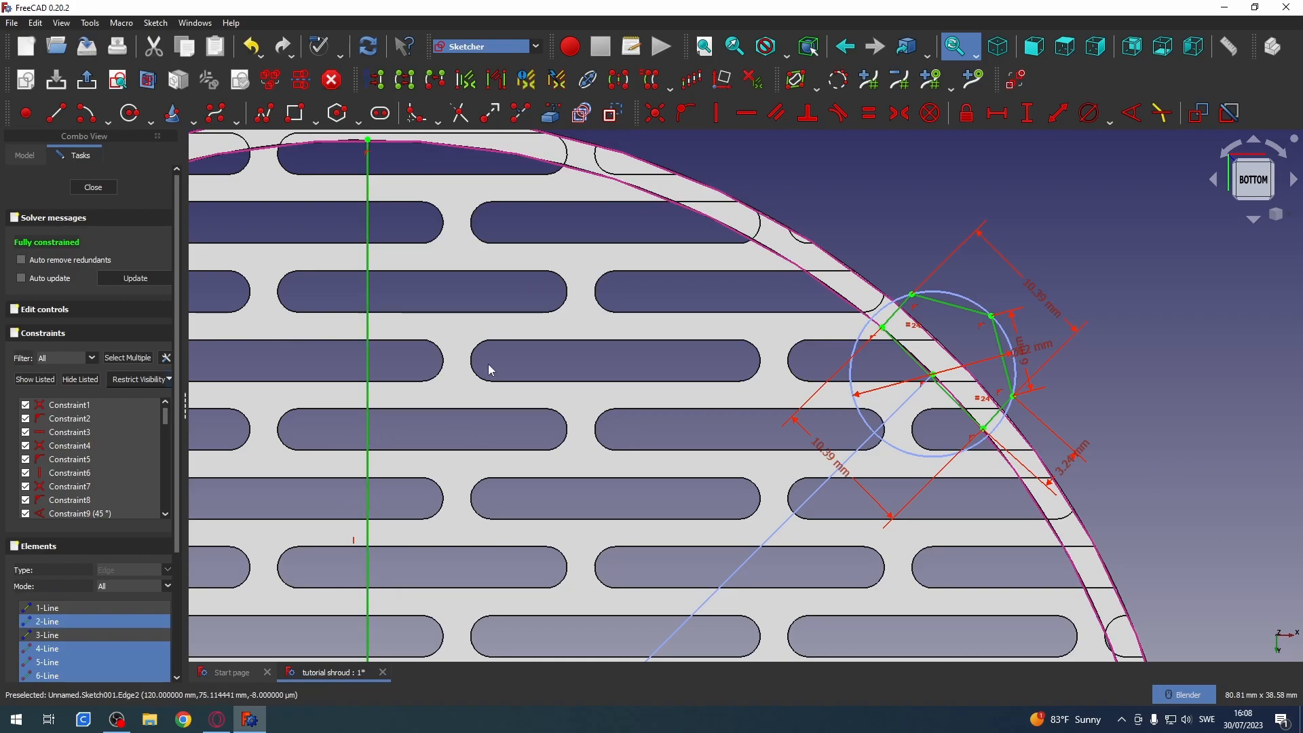
{"action": "left_click", "coordinate": [625, 83]}
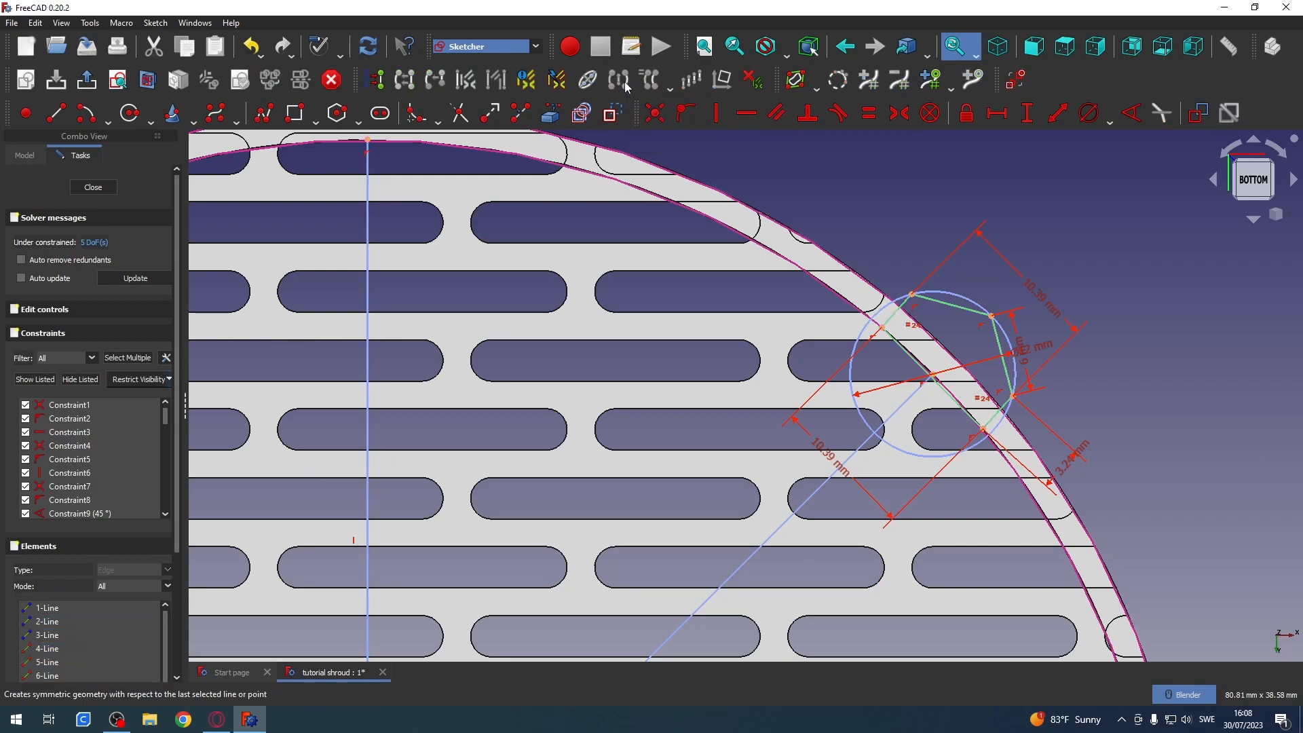
- Constrain the mirrored profile's upper inner corner onto the grille's inner ring circle
{"action": "middle_click_drag", "start_coordinate": [534, 370], "coordinate": [988, 375], "text": "shift"}
{"action": "middle_click_drag", "start_coordinate": [494, 403], "coordinate": [708, 396], "text": "shift"}
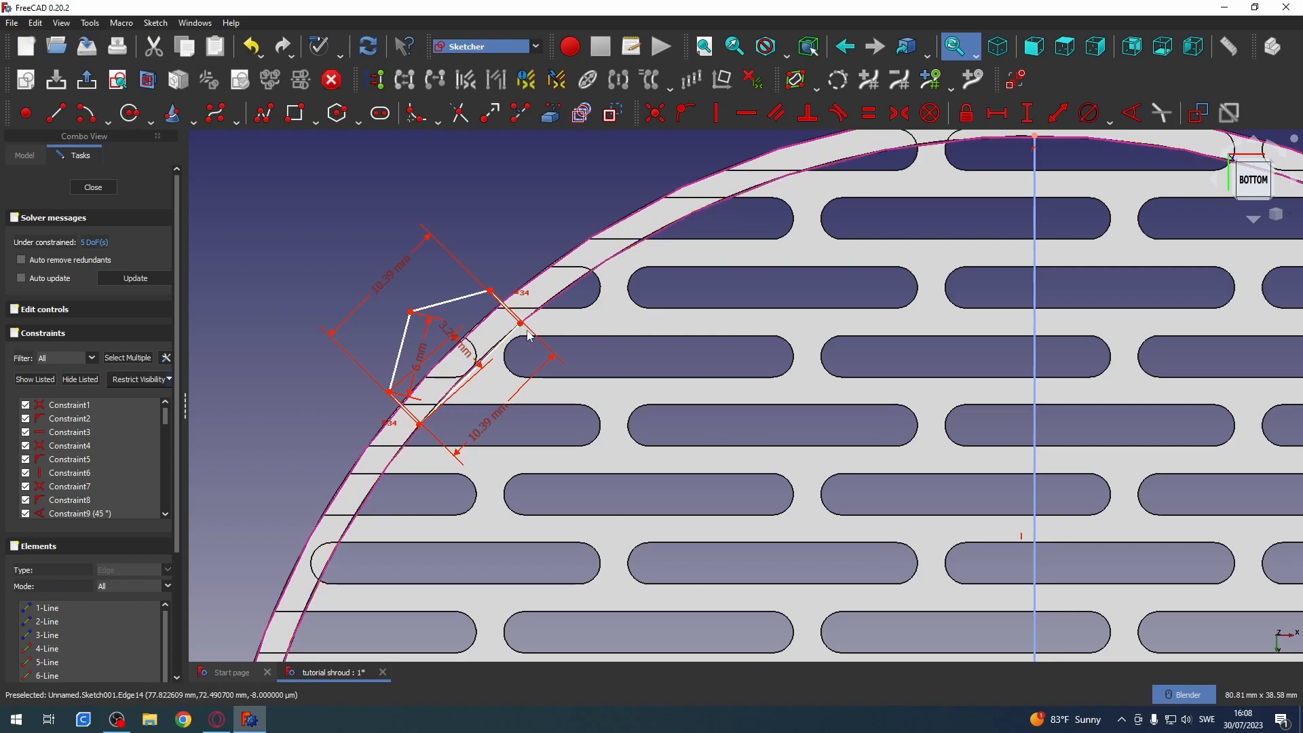
{"action": "scroll", "coordinate": [530, 336], "scroll_direction": "up", "scroll_amount": 10}
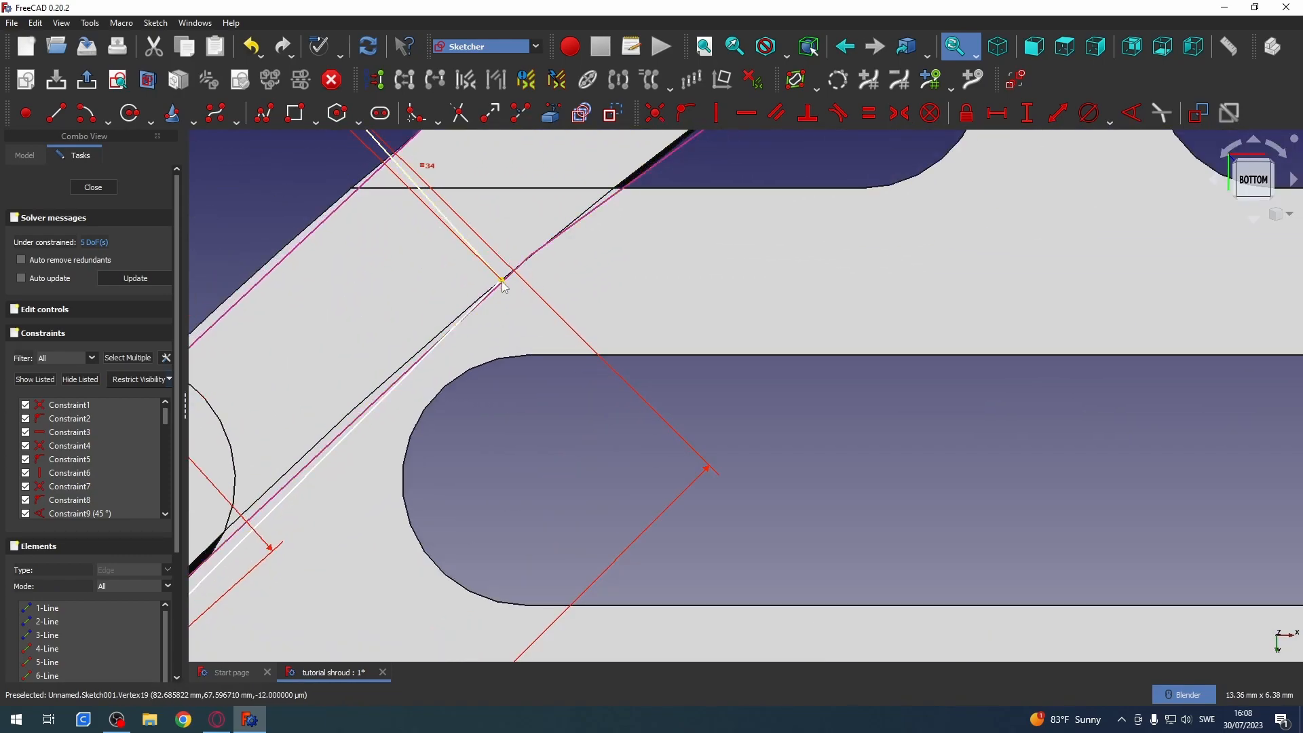
{"action": "left_click", "coordinate": [502, 280]}
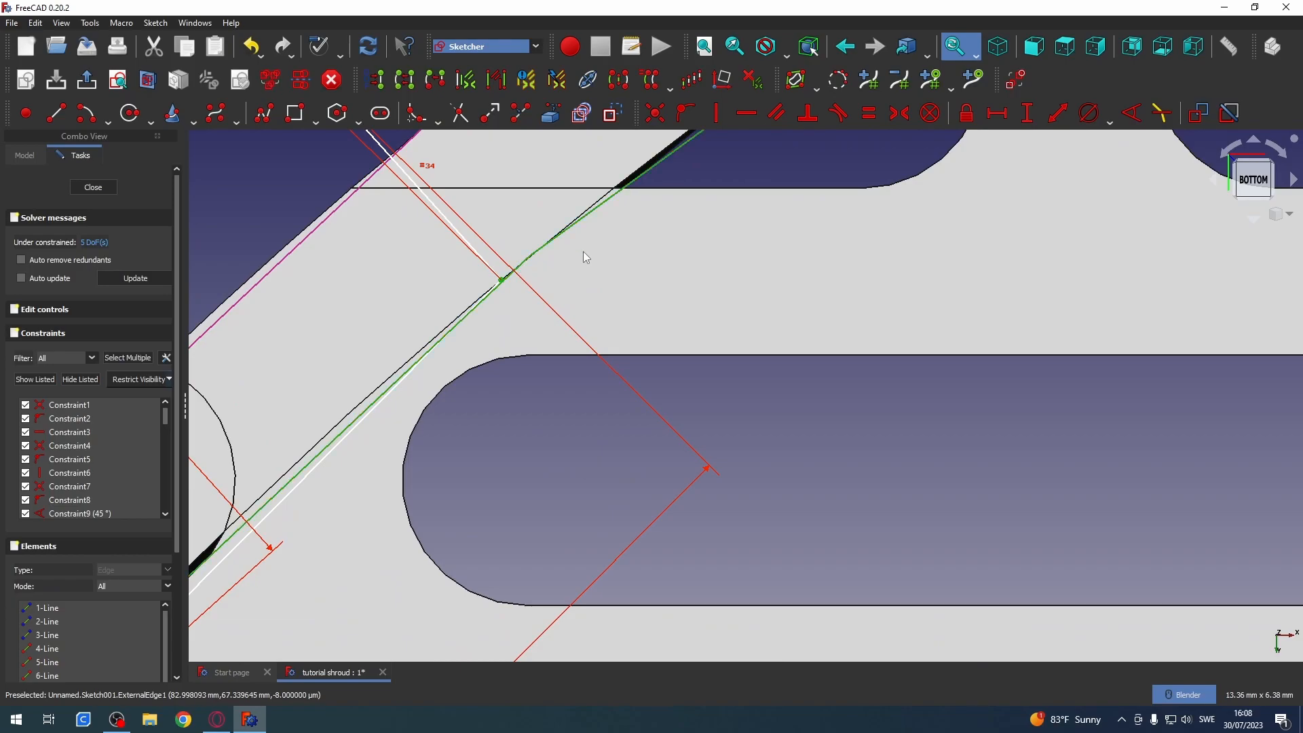
{"action": "left_click", "coordinate": [686, 117]}
- Constrain the mirrored profile's lower inner corner onto the same inner ring circle
{"action": "middle_click_drag", "start_coordinate": [459, 406], "coordinate": [774, 305], "text": "shift"}
{"action": "middle_click_drag", "start_coordinate": [609, 404], "coordinate": [739, 259], "text": "shift"}
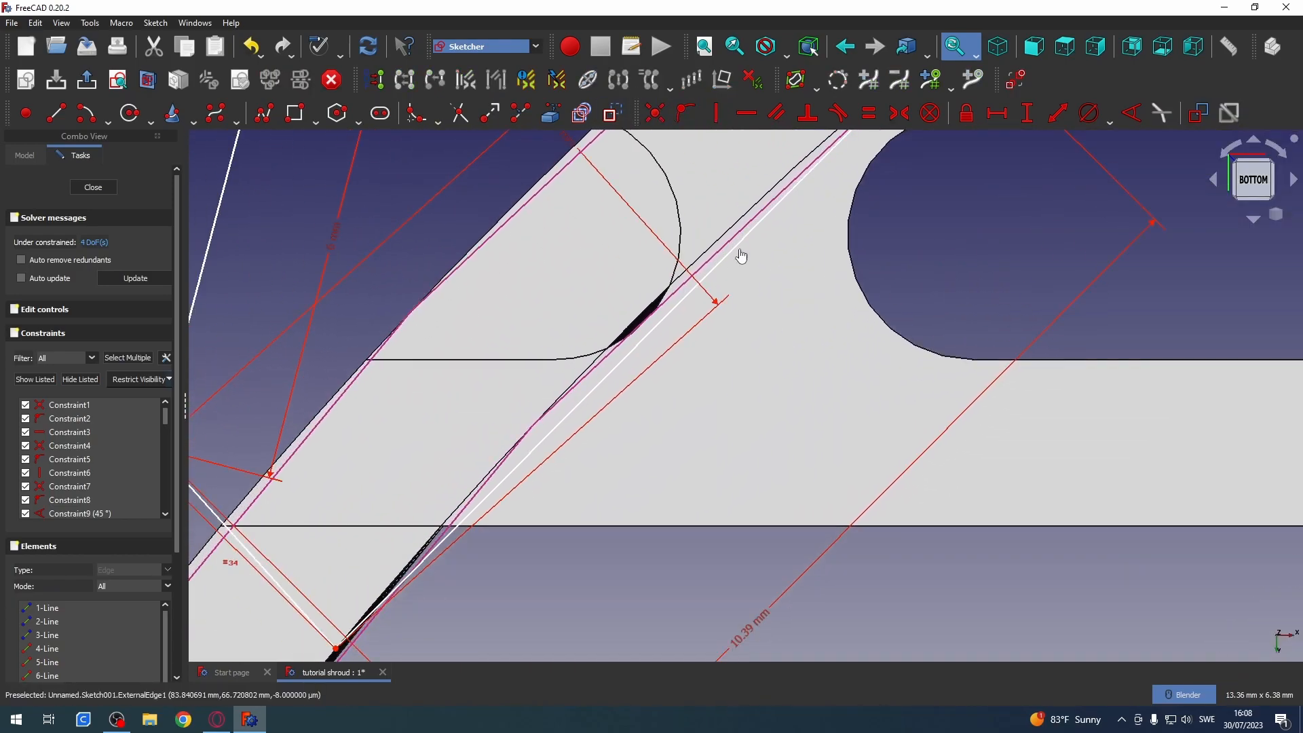
{"action": "middle_click_drag", "start_coordinate": [558, 476], "coordinate": [683, 349], "text": "shift"}
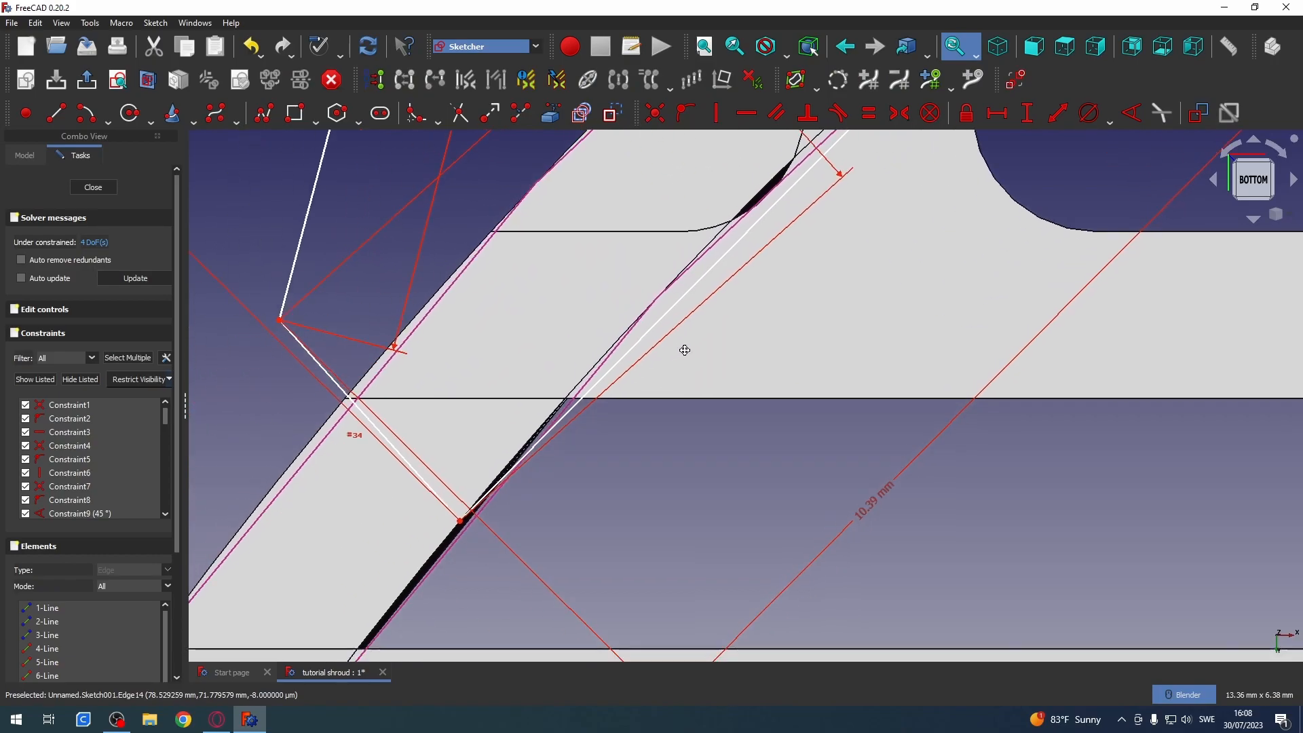
{"action": "left_click", "coordinate": [463, 522]}
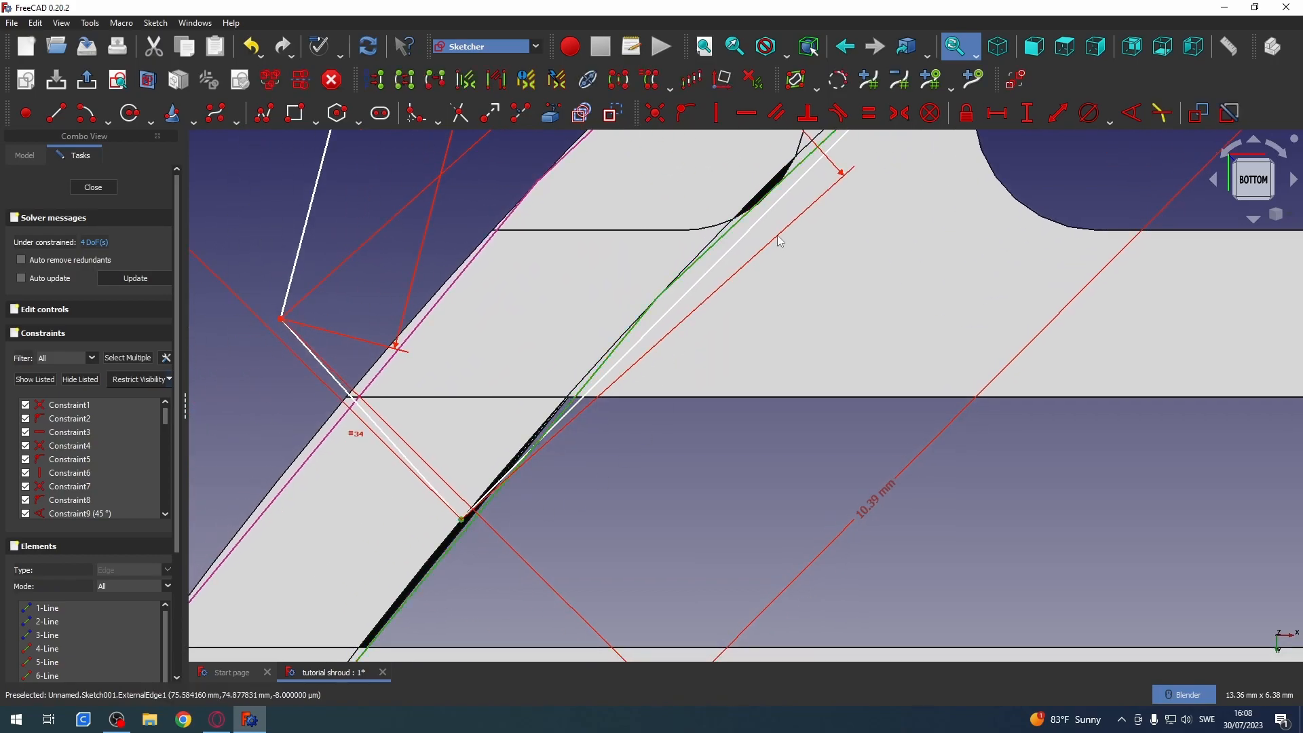
{"action": "left_click", "coordinate": [686, 116]}
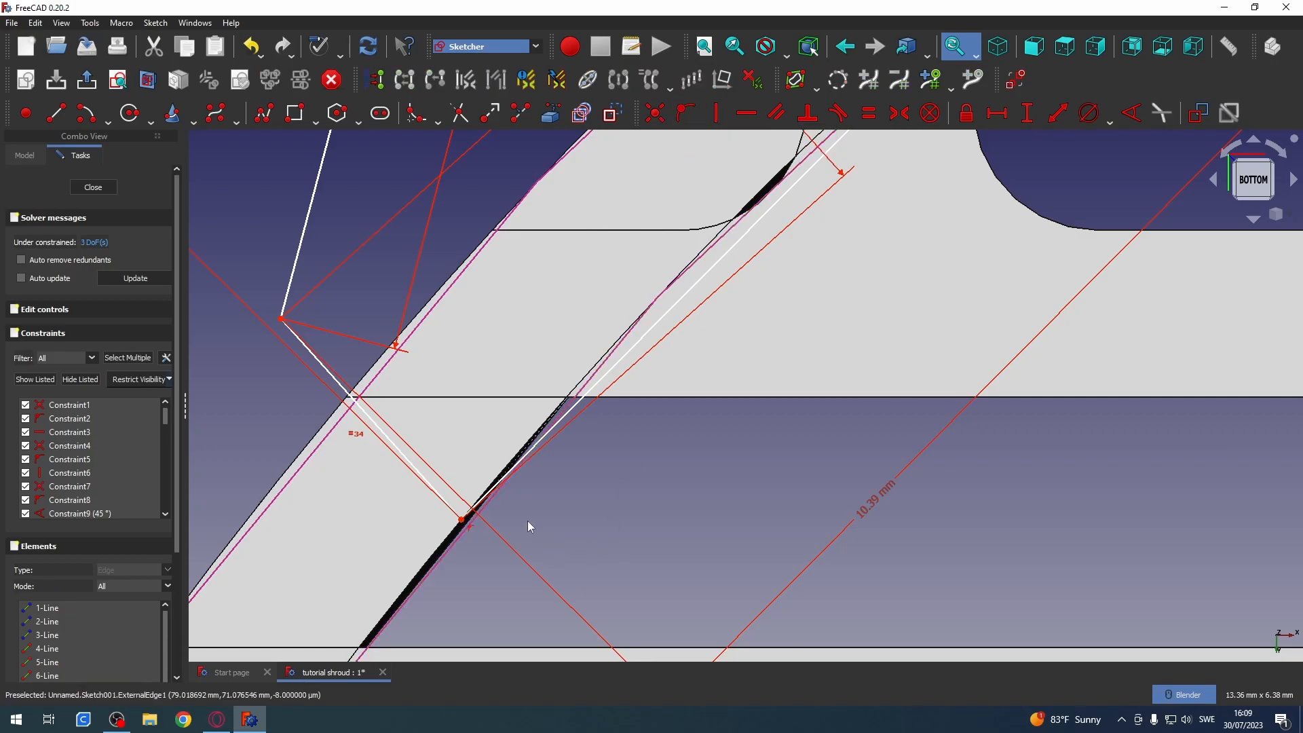
- Try to shift the mirrored profile's lower inner corner toward the ring circle and reapply its point-on-object constraint
{"action": "scroll", "coordinate": [465, 522], "scroll_direction": "up", "scroll_amount": 5}
{"action": "scroll", "coordinate": [465, 522], "scroll_direction": "up", "scroll_amount": 2}
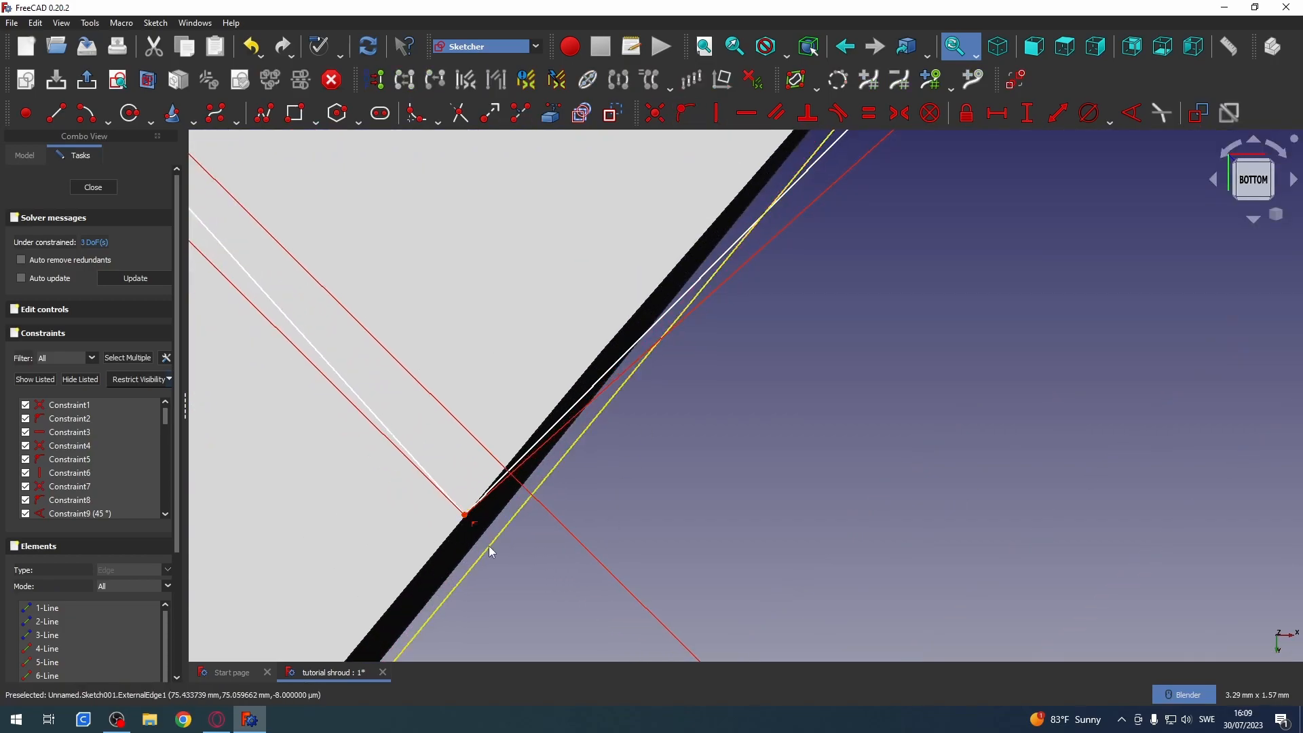
{"action": "left_click", "coordinate": [465, 516]}
{"action": "mouse_move", "coordinate": [466, 518]}
{"action": "left_mouse_down"}
{"action": "mouse_move", "coordinate": [476, 520]}
{"action": "mouse_move", "coordinate": [474, 572]}
{"action": "mouse_move", "coordinate": [573, 441]}
{"action": "mouse_move", "coordinate": [499, 539]}
{"action": "mouse_move", "coordinate": [506, 514]}
{"action": "left_mouse_up"}
{"action": "key", "text": "ctrl+z"}
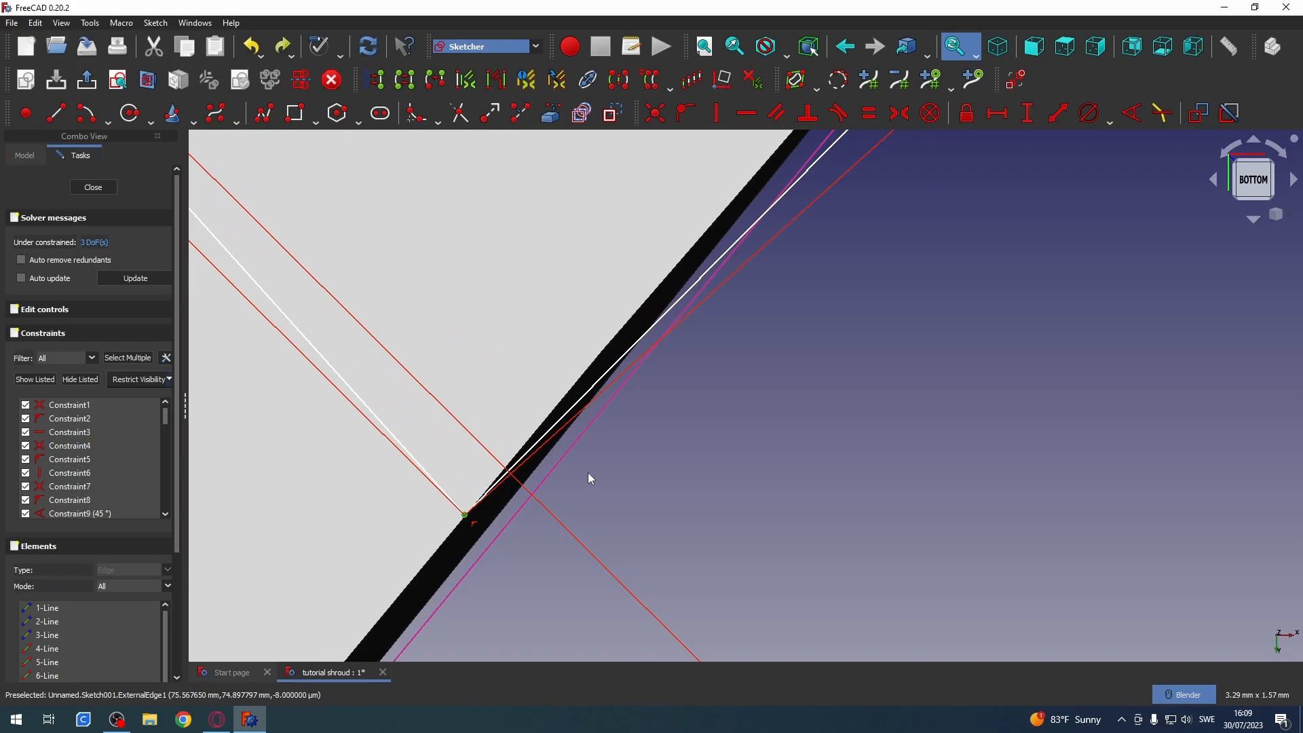
{"action": "left_click", "coordinate": [490, 547]}
{"action": "left_click", "coordinate": [466, 516]}
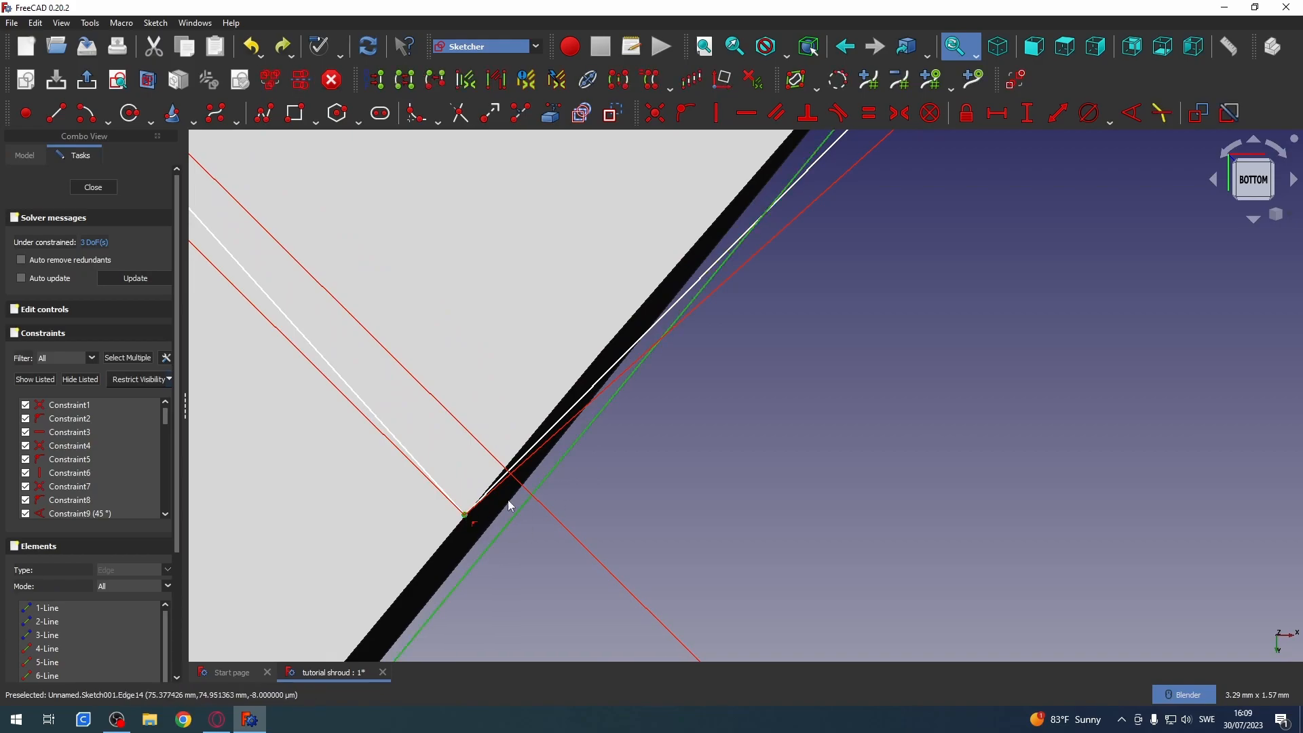
{"action": "left_click", "coordinate": [687, 121]}
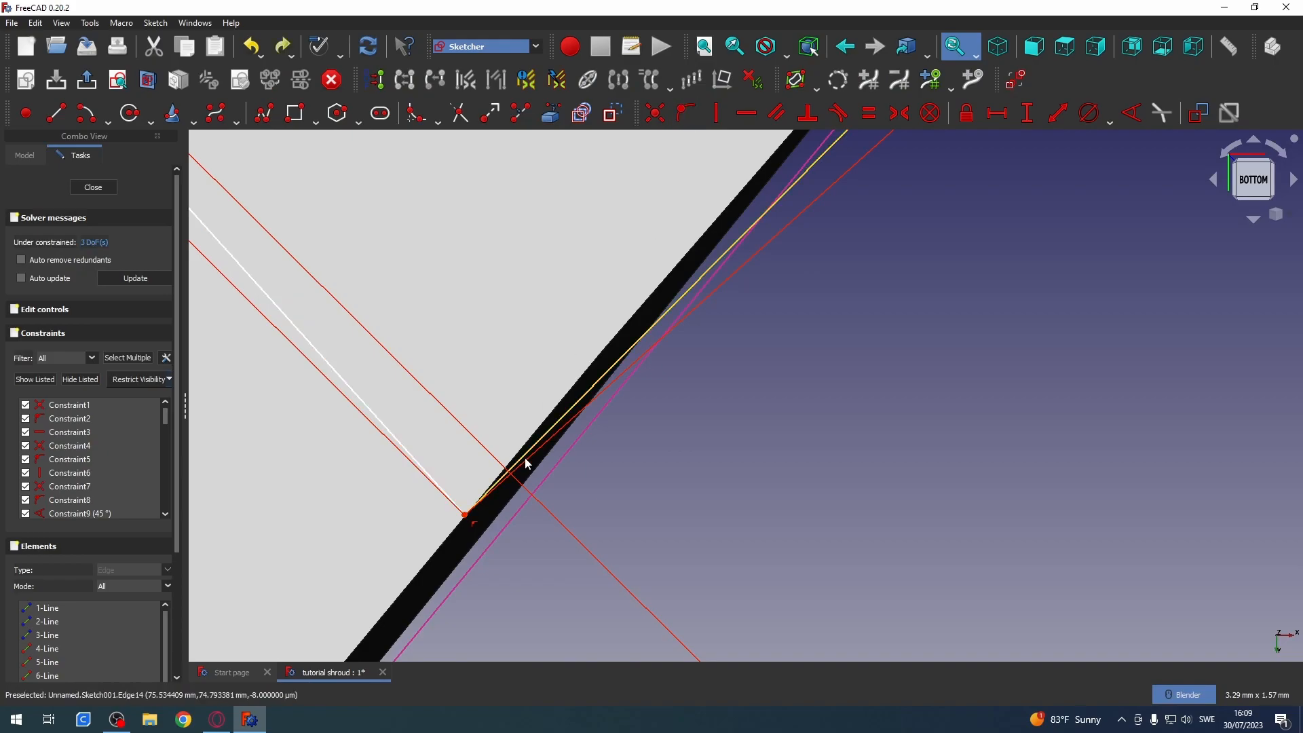
{"action": "scroll", "coordinate": [467, 460], "scroll_direction": "down", "scroll_amount": 5}
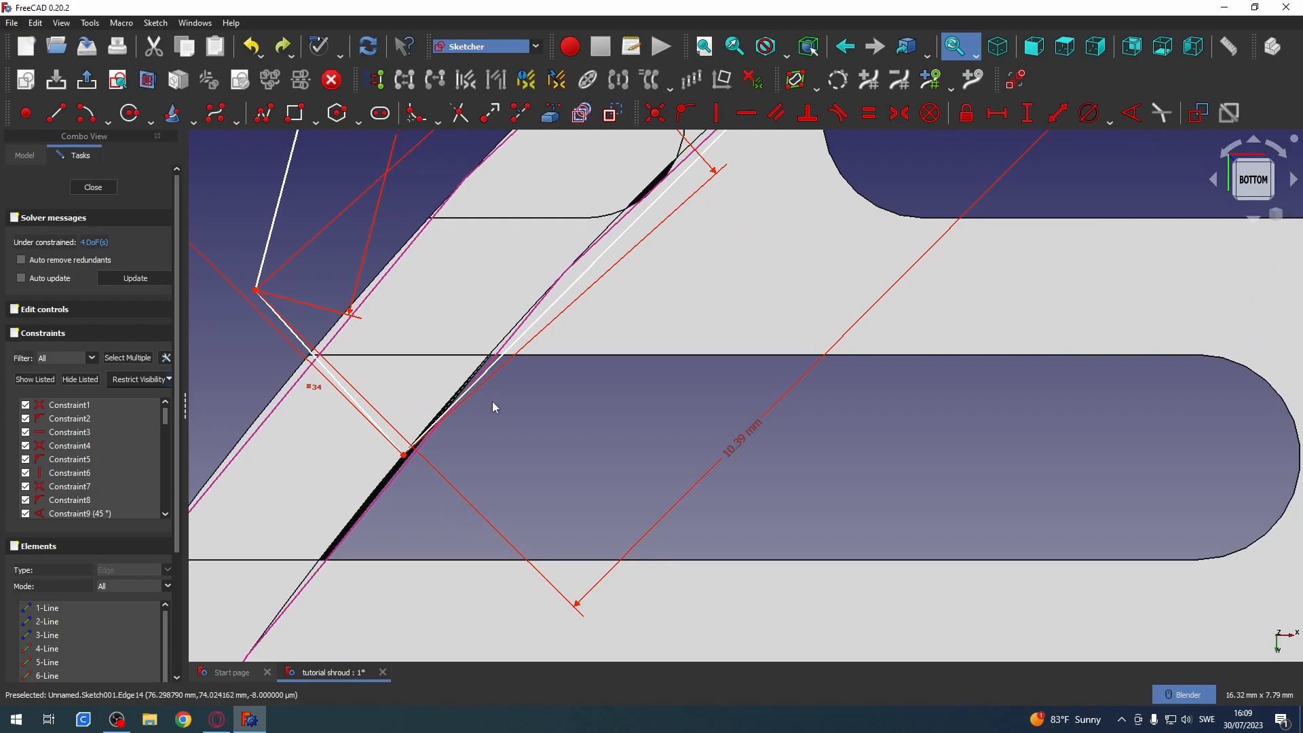
- Try to move the mirrored profile's lower inner corner onto the inner ring circle and constrain it there
{"action": "middle_click_drag", "start_coordinate": [734, 307], "coordinate": [774, 399]}
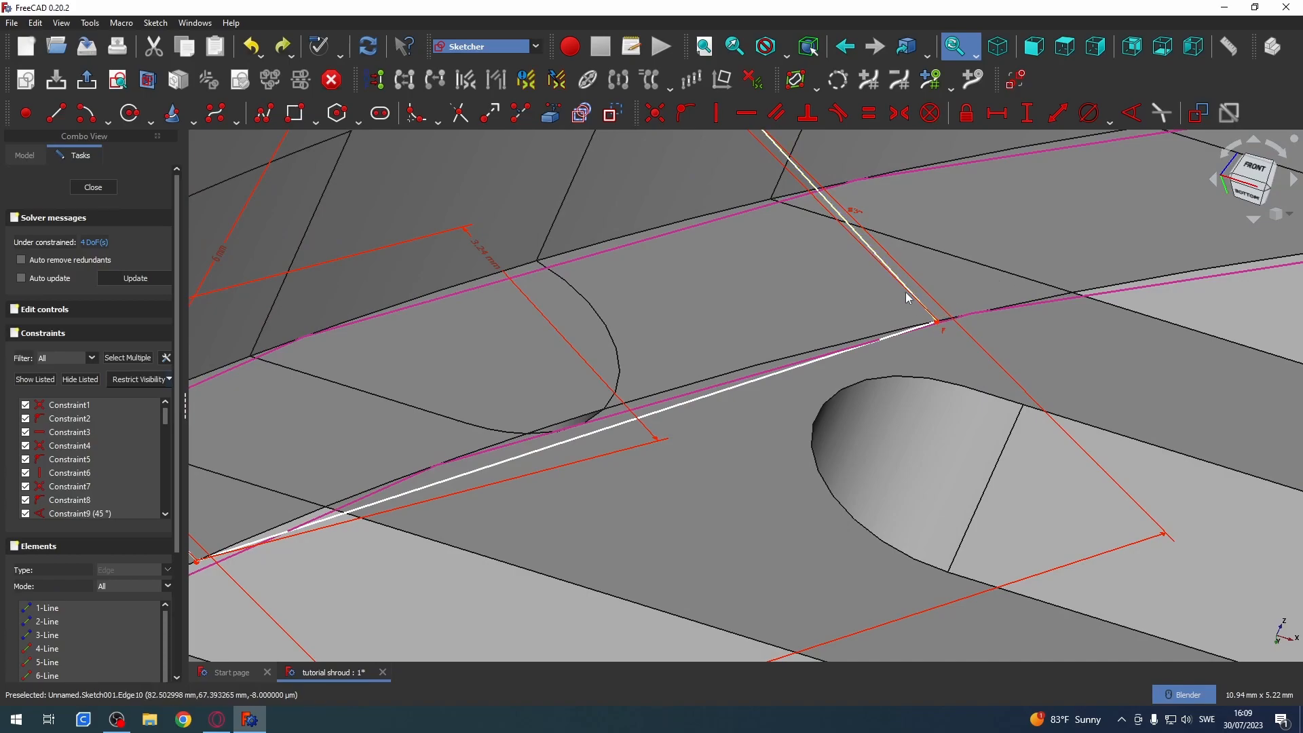
{"action": "mouse_move", "coordinate": [911, 299]}
{"action": "left_mouse_down"}
{"action": "mouse_move", "coordinate": [930, 291]}
{"action": "mouse_move", "coordinate": [849, 323]}
{"action": "mouse_move", "coordinate": [934, 283]}
{"action": "mouse_move", "coordinate": [1004, 275]}
{"action": "mouse_move", "coordinate": [670, 424]}
{"action": "mouse_move", "coordinate": [1009, 282]}
{"action": "mouse_move", "coordinate": [917, 305]}
{"action": "left_mouse_up"}
{"action": "mouse_move", "coordinate": [494, 562]}
{"action": "middle_mouse_down"}
{"action": "mouse_move", "coordinate": [849, 396]}
{"action": "mouse_move", "coordinate": [684, 517]}
{"action": "mouse_move", "coordinate": [593, 517]}
{"action": "mouse_move", "coordinate": [1052, 311]}
{"action": "middle_mouse_up"}
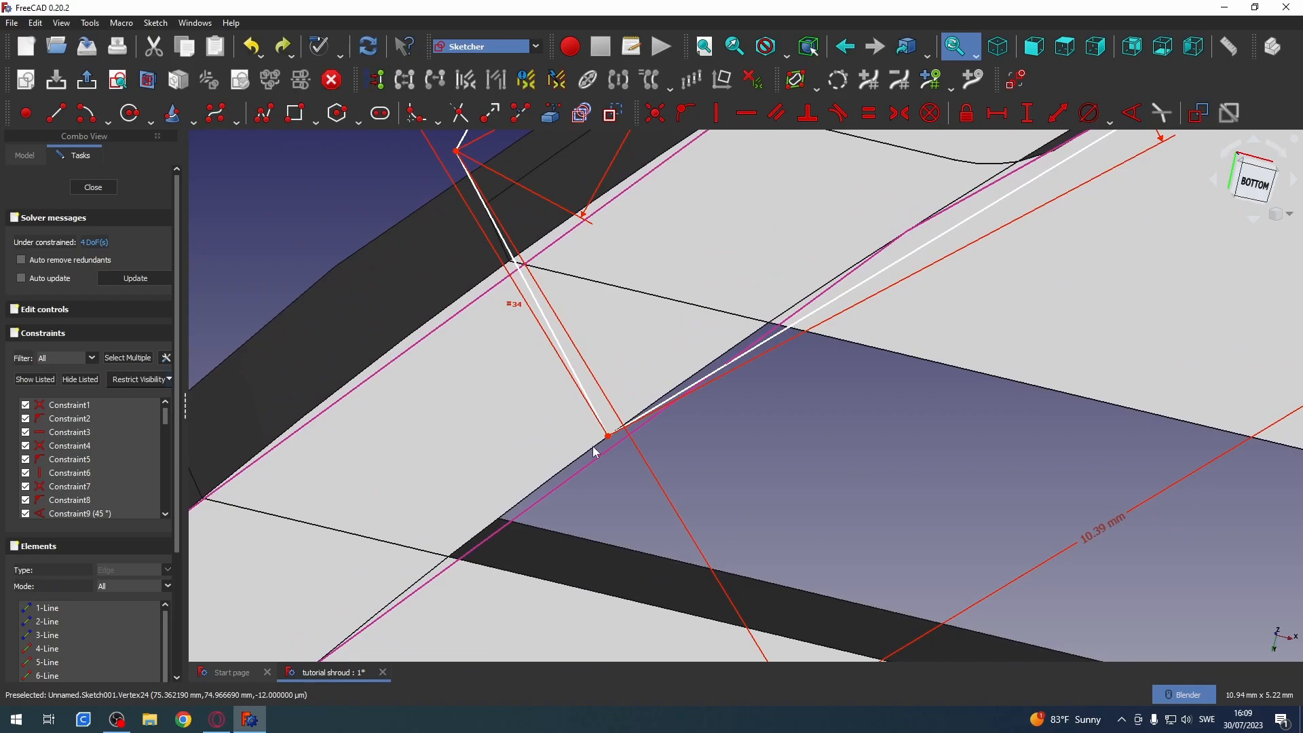
{"action": "scroll", "coordinate": [611, 452], "scroll_direction": "up", "scroll_amount": 4}
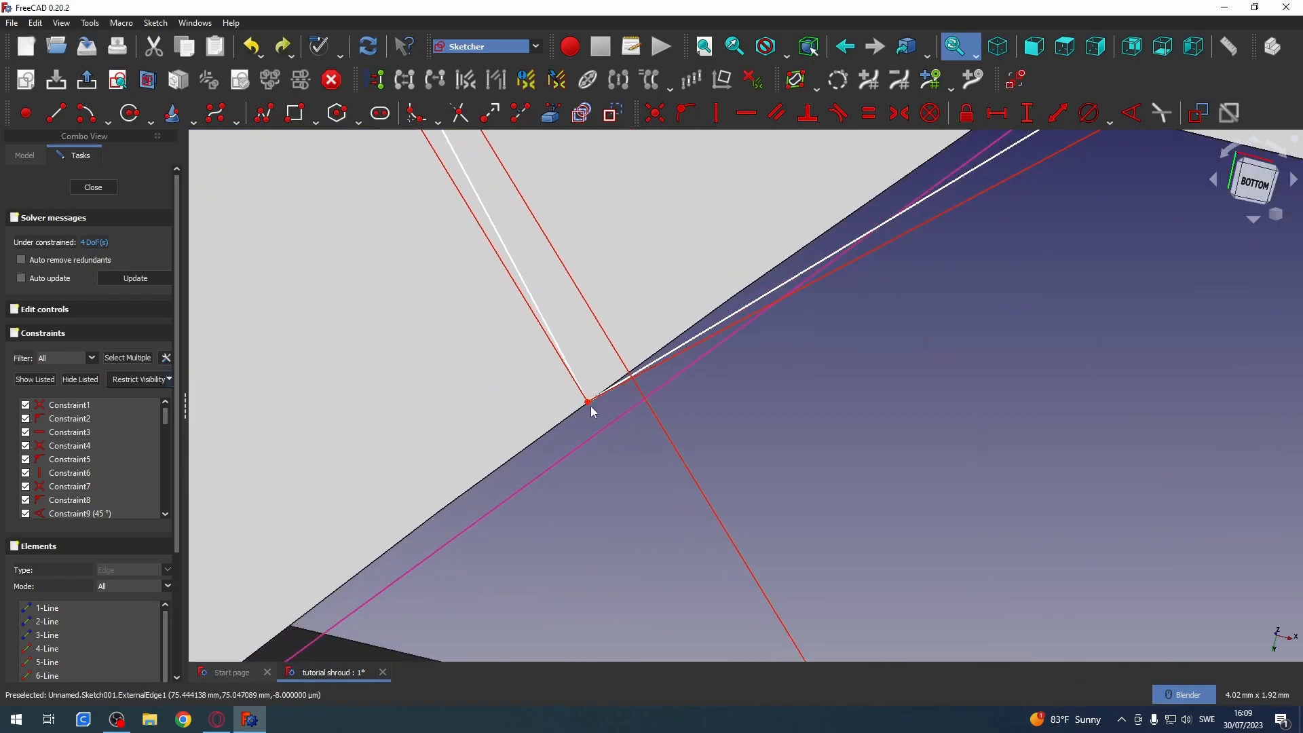
{"action": "left_click_drag", "start_coordinate": [588, 403], "coordinate": [621, 416]}
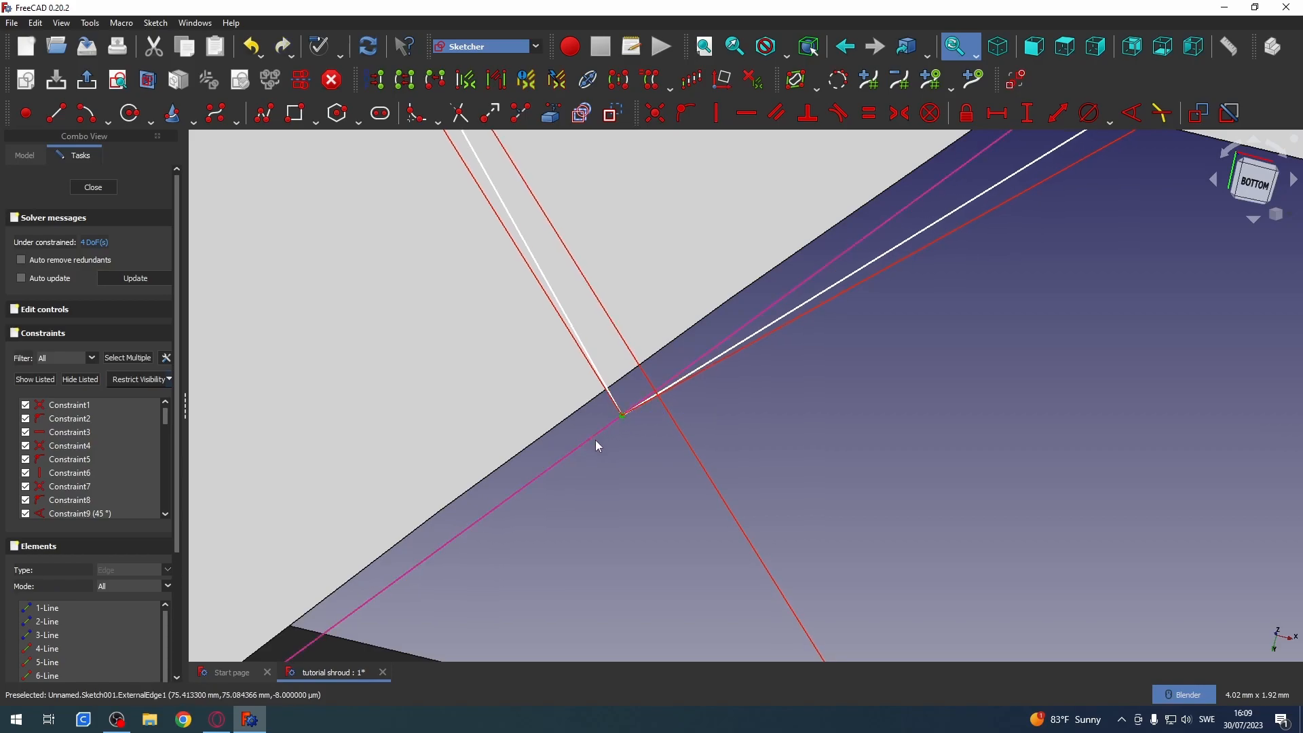
{"action": "left_click", "coordinate": [597, 436]}
{"action": "left_click", "coordinate": [684, 125]}
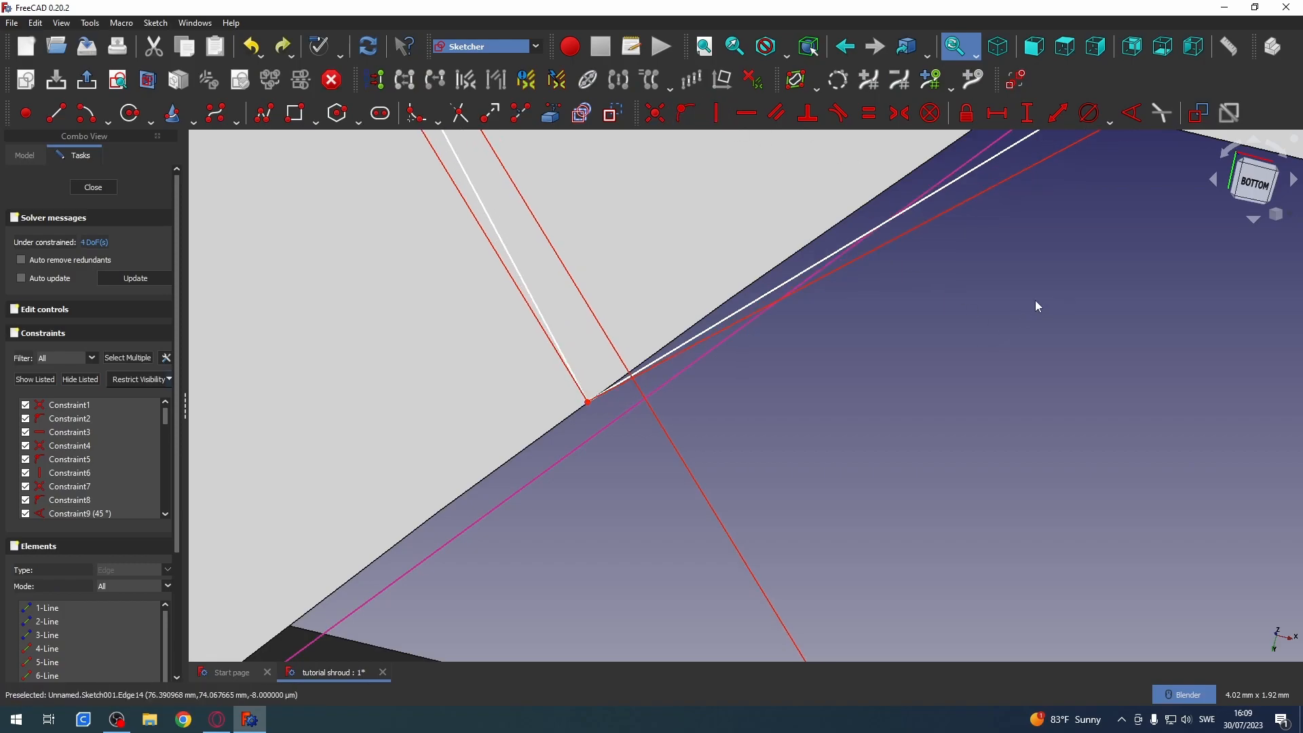
- Try again to fix the mirrored profile's upper inner corner onto the inner ring circle
{"action": "scroll", "coordinate": [1082, 281], "scroll_direction": "down", "scroll_amount": 6}
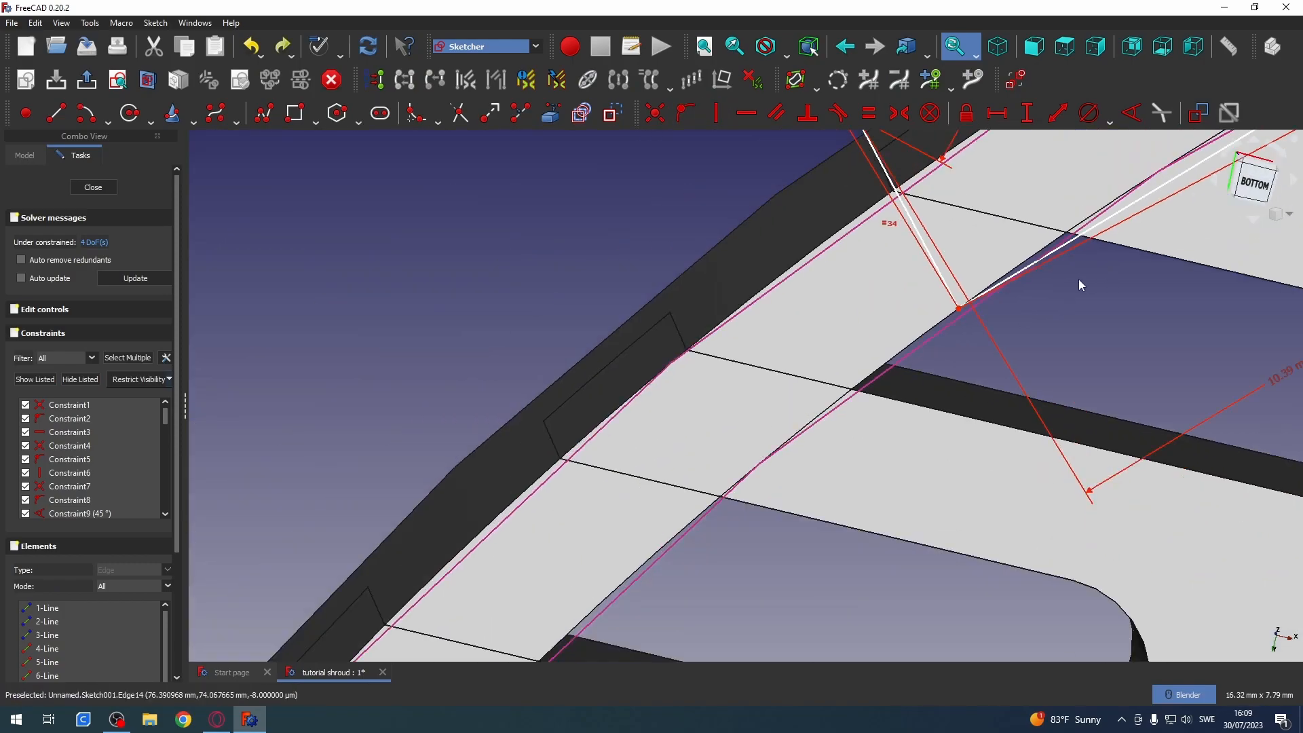
{"action": "mouse_move", "coordinate": [1183, 247]}
{"action": "middle_mouse_down", "text": "shift"}
{"action": "mouse_move", "coordinate": [640, 466]}
{"action": "mouse_move", "coordinate": [642, 493]}
{"action": "middle_mouse_up", "text": "shift"}
{"action": "scroll", "coordinate": [1038, 204], "scroll_direction": "up", "scroll_amount": 4}
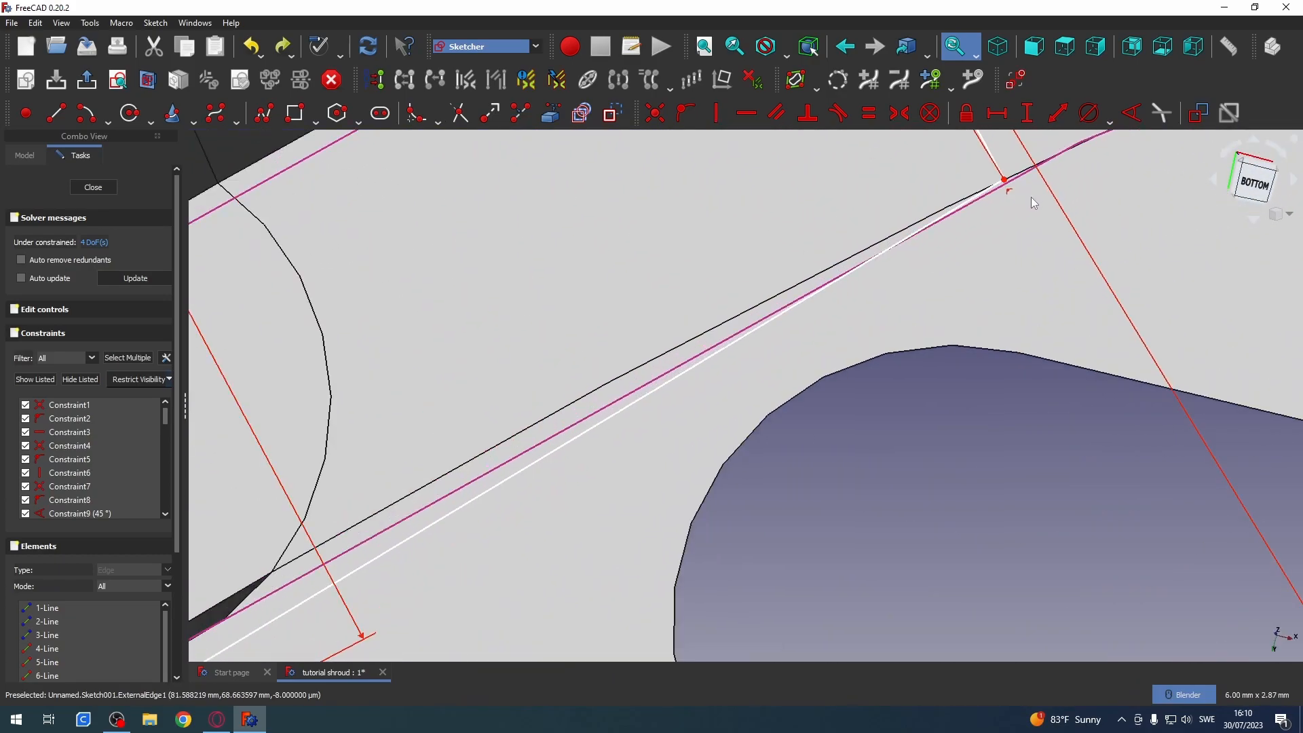
{"action": "scroll", "coordinate": [1011, 187], "scroll_direction": "up", "scroll_amount": 5}
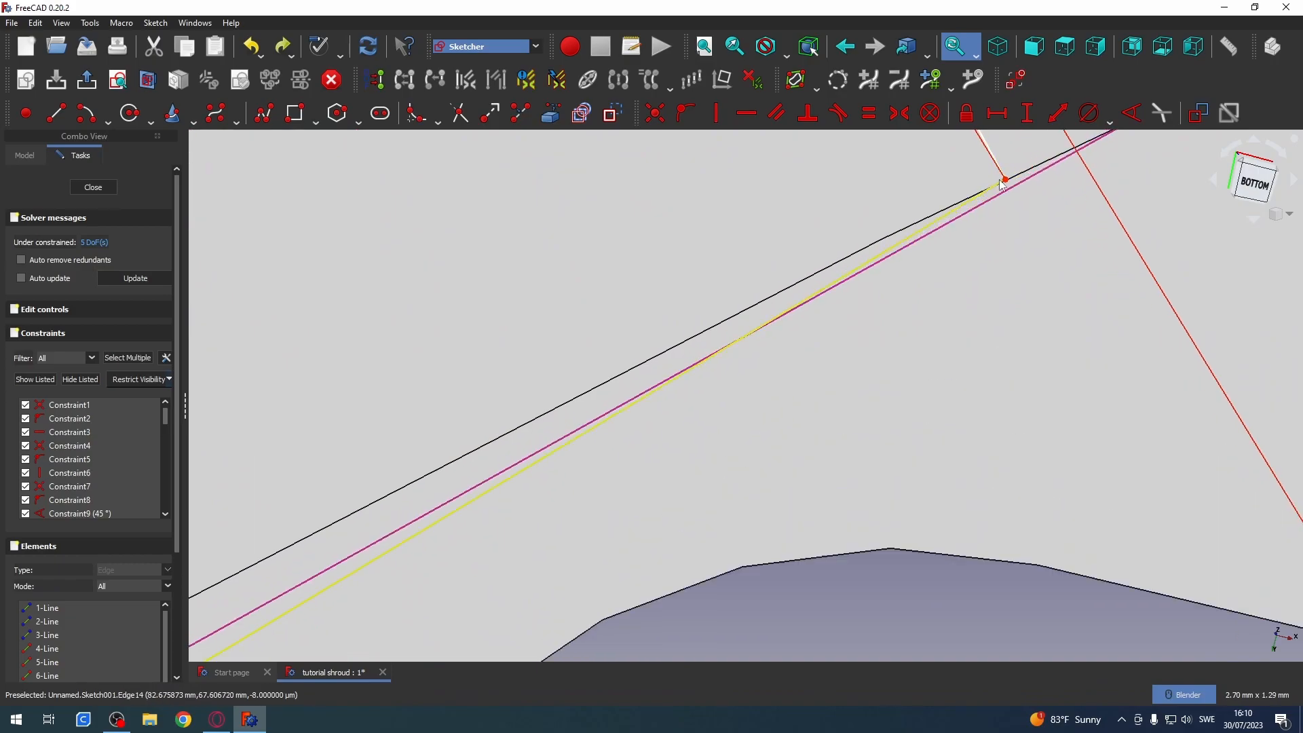
{"action": "left_click", "coordinate": [1011, 178]}
{"action": "left_click", "coordinate": [1015, 186]}
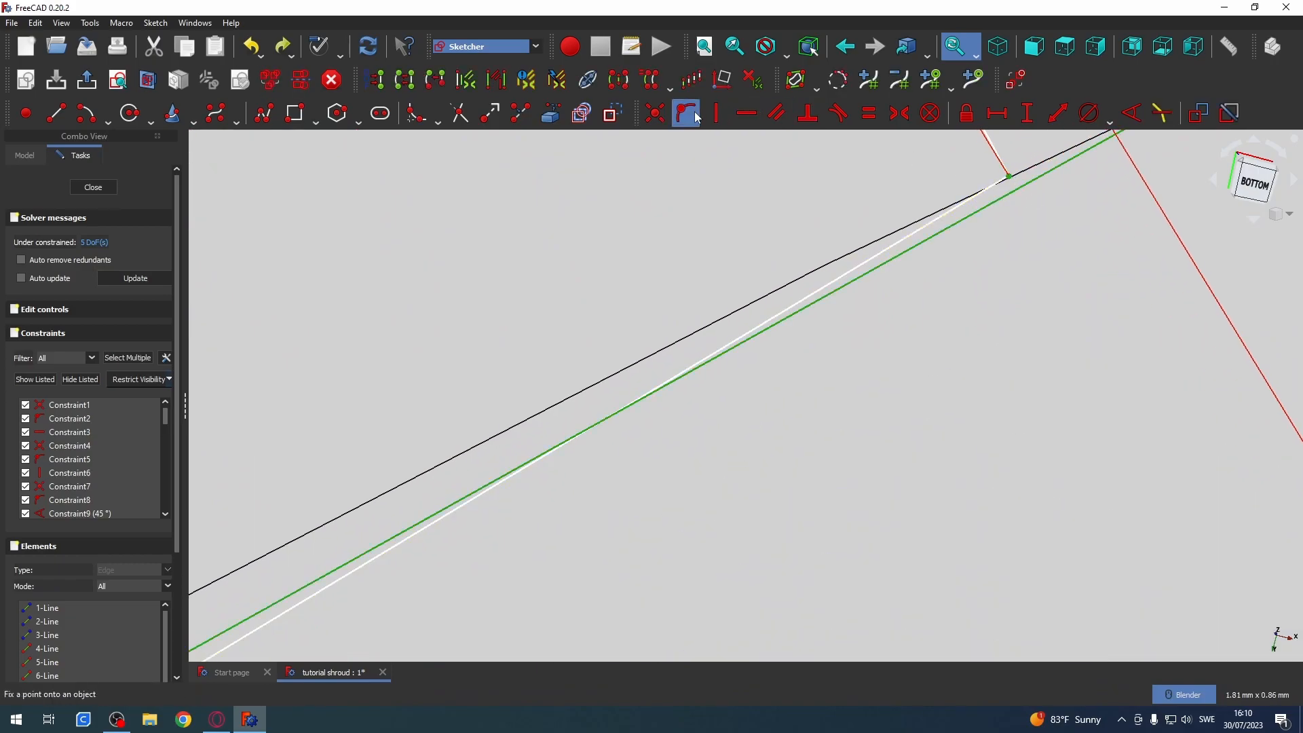
{"action": "left_click", "coordinate": [696, 114]}
{"action": "mouse_move", "coordinate": [1014, 189]}
{"action": "left_mouse_down"}
{"action": "mouse_move", "coordinate": [1035, 203]}
{"action": "mouse_move", "coordinate": [1135, 180]}
{"action": "mouse_move", "coordinate": [577, 400]}
{"action": "mouse_move", "coordinate": [749, 361]}
{"action": "mouse_move", "coordinate": [1046, 251]}
{"action": "left_mouse_up"}
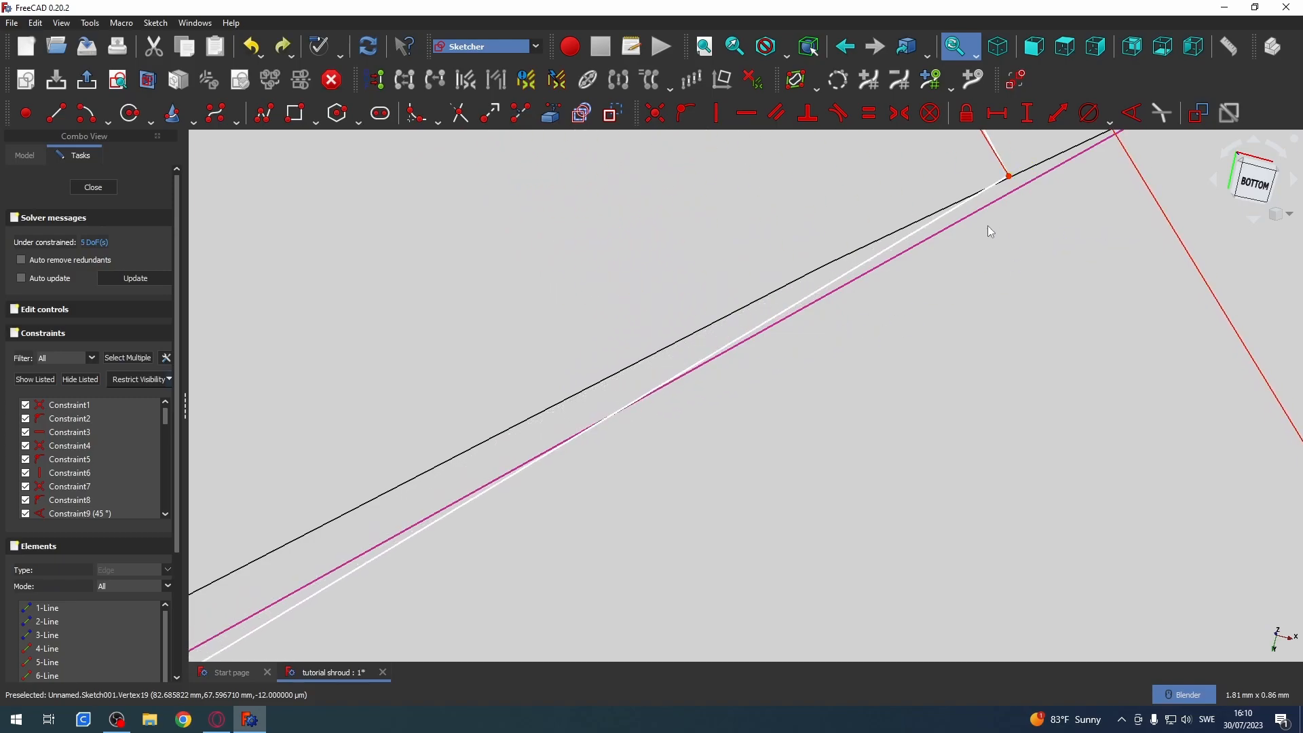
- Move the mirrored profile's 6 mm dimension label outside the outline and nudge the outermost corner slightly
{"action": "scroll", "coordinate": [979, 224], "scroll_direction": "down", "scroll_amount": 5}
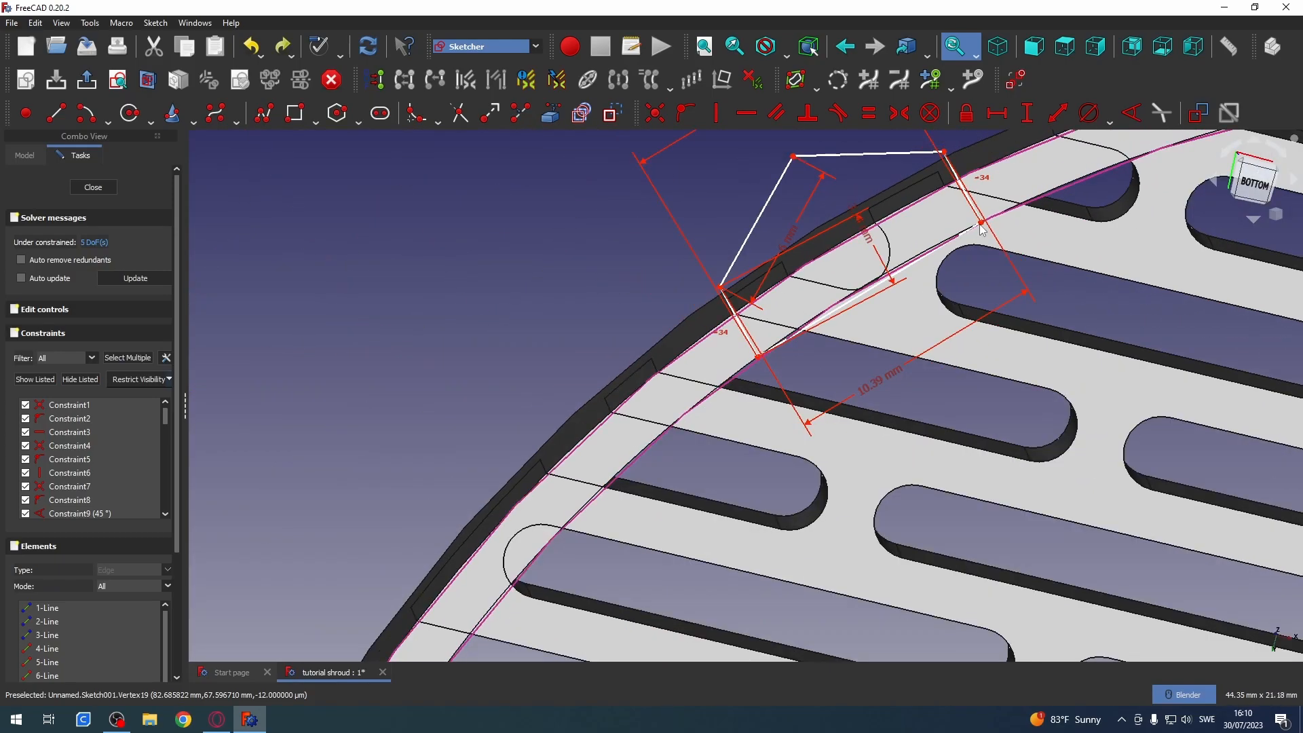
{"action": "scroll", "coordinate": [981, 229], "scroll_direction": "up", "scroll_amount": 5}
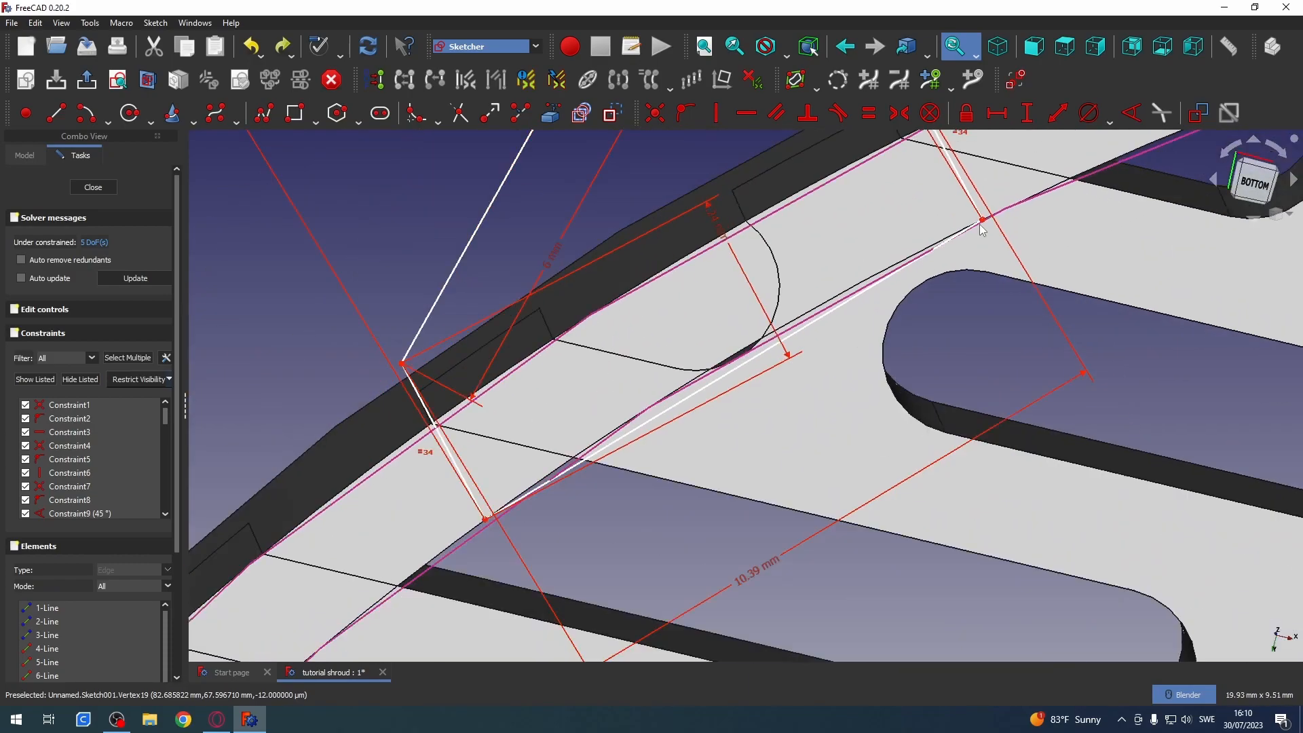
{"action": "scroll", "coordinate": [982, 230], "scroll_direction": "down", "scroll_amount": 5}
{"action": "middle_click_drag", "start_coordinate": [1150, 310], "coordinate": [895, 378], "text": "shift"}
{"action": "scroll", "coordinate": [658, 298], "scroll_direction": "up", "scroll_amount": 2}
{"action": "scroll", "coordinate": [651, 296], "scroll_direction": "up", "scroll_amount": 3}
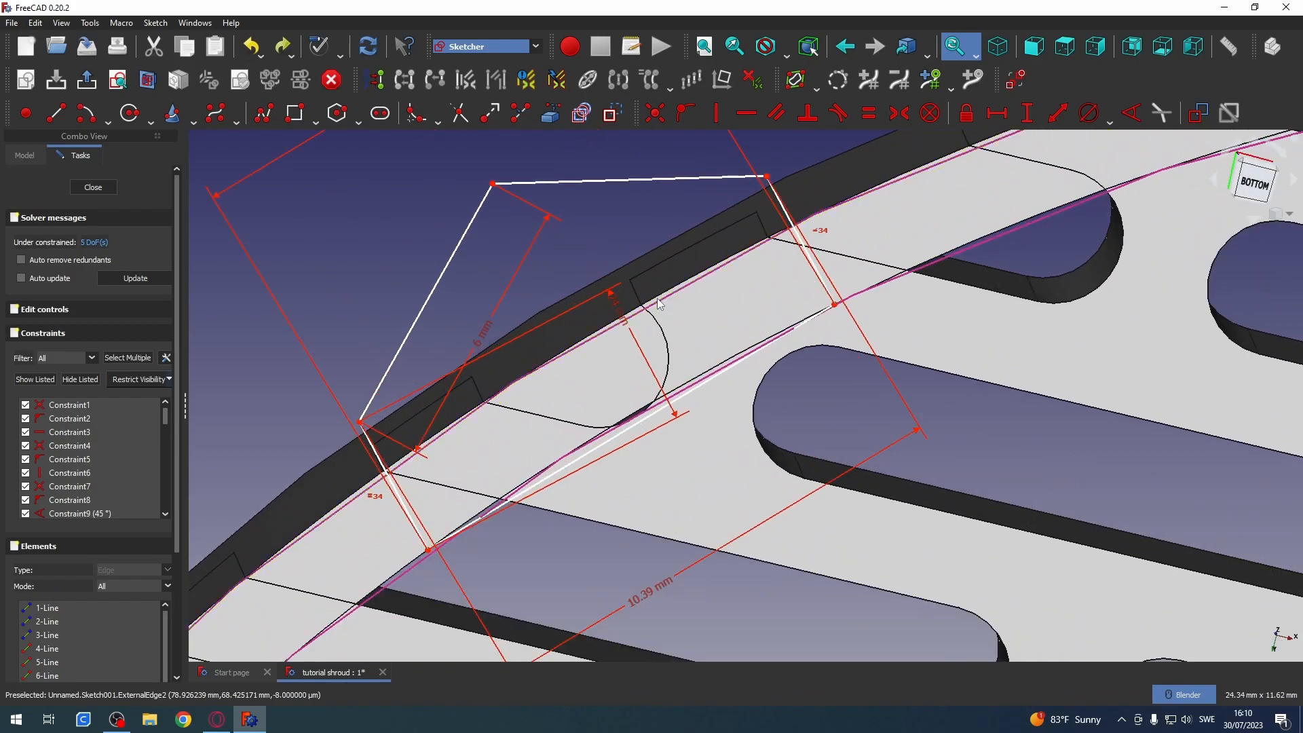
{"action": "scroll", "coordinate": [638, 292], "scroll_direction": "down", "scroll_amount": 1}
{"action": "mouse_move", "coordinate": [528, 326]}
{"action": "left_mouse_down"}
{"action": "mouse_move", "coordinate": [509, 337]}
{"action": "mouse_move", "coordinate": [393, 283]}
{"action": "left_mouse_up"}
{"action": "mouse_move", "coordinate": [524, 207]}
{"action": "left_mouse_down"}
{"action": "mouse_move", "coordinate": [498, 224]}
{"action": "mouse_move", "coordinate": [588, 192]}
{"action": "mouse_move", "coordinate": [481, 231]}
{"action": "mouse_move", "coordinate": [577, 195]}
{"action": "mouse_move", "coordinate": [518, 227]}
{"action": "mouse_move", "coordinate": [530, 225]}
{"action": "left_mouse_up"}
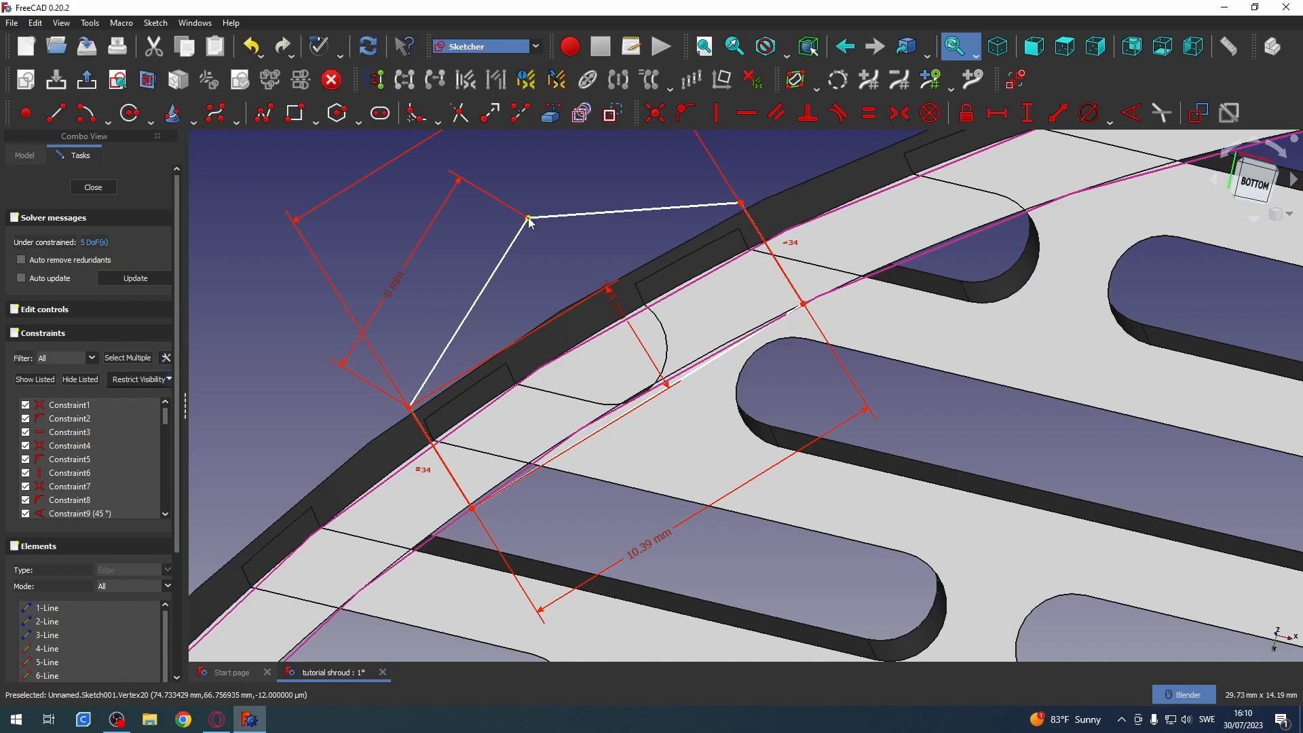
- Move the mirrored profile's upper inner corner to the inner ring circle and constrain it onto that circle
{"action": "scroll", "coordinate": [706, 307], "scroll_direction": "up", "scroll_amount": 6}
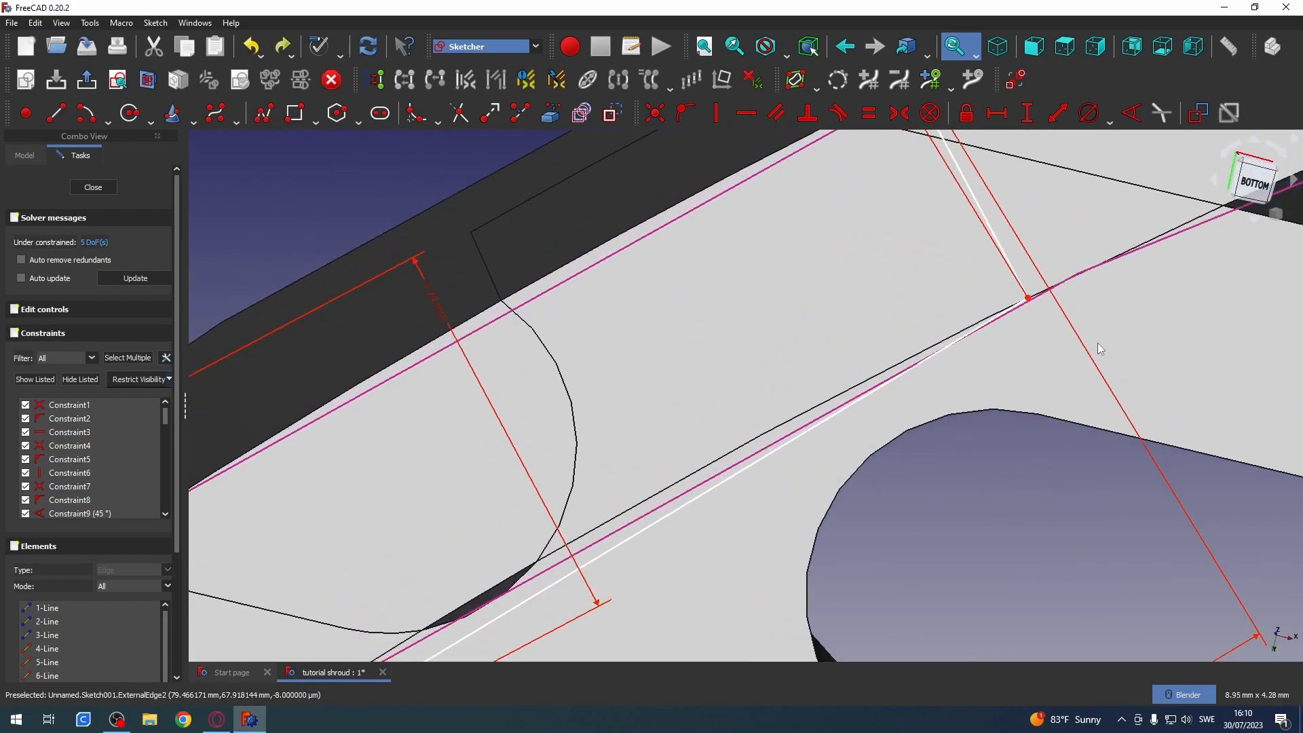
{"action": "left_click_drag", "start_coordinate": [1028, 299], "coordinate": [1029, 308]}
{"action": "scroll", "coordinate": [1022, 316], "scroll_direction": "down", "scroll_amount": 5}
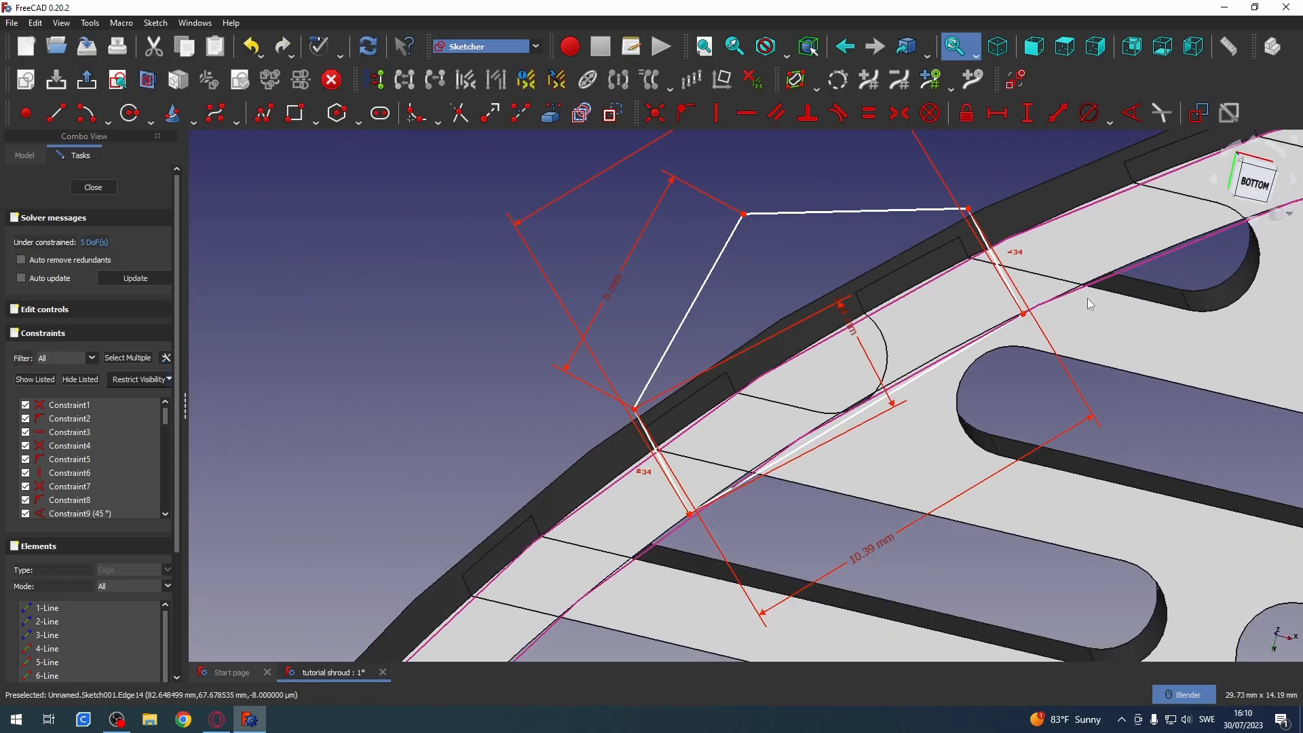
{"action": "scroll", "coordinate": [1055, 310], "scroll_direction": "up", "scroll_amount": 10}
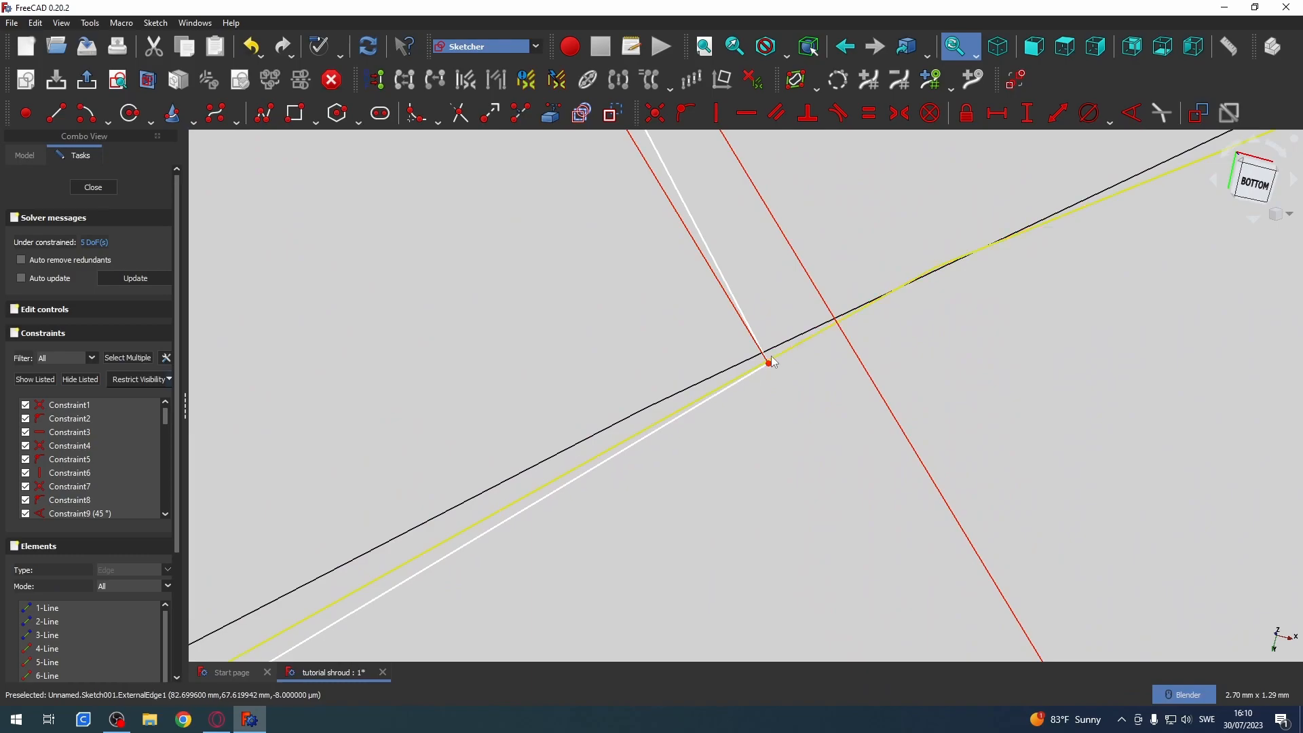
{"action": "left_click_drag", "start_coordinate": [770, 366], "coordinate": [765, 362]}
{"action": "left_click", "coordinate": [777, 358]}
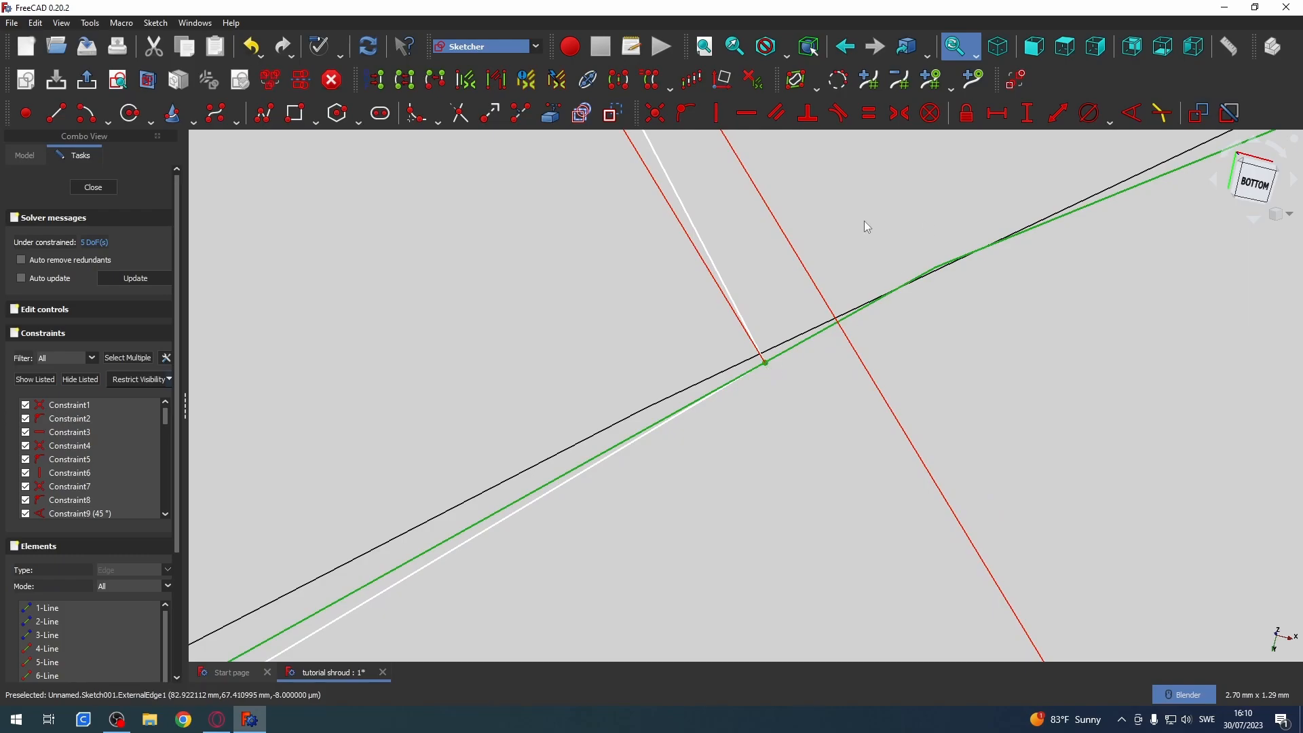
{"action": "left_click", "coordinate": [687, 114]}
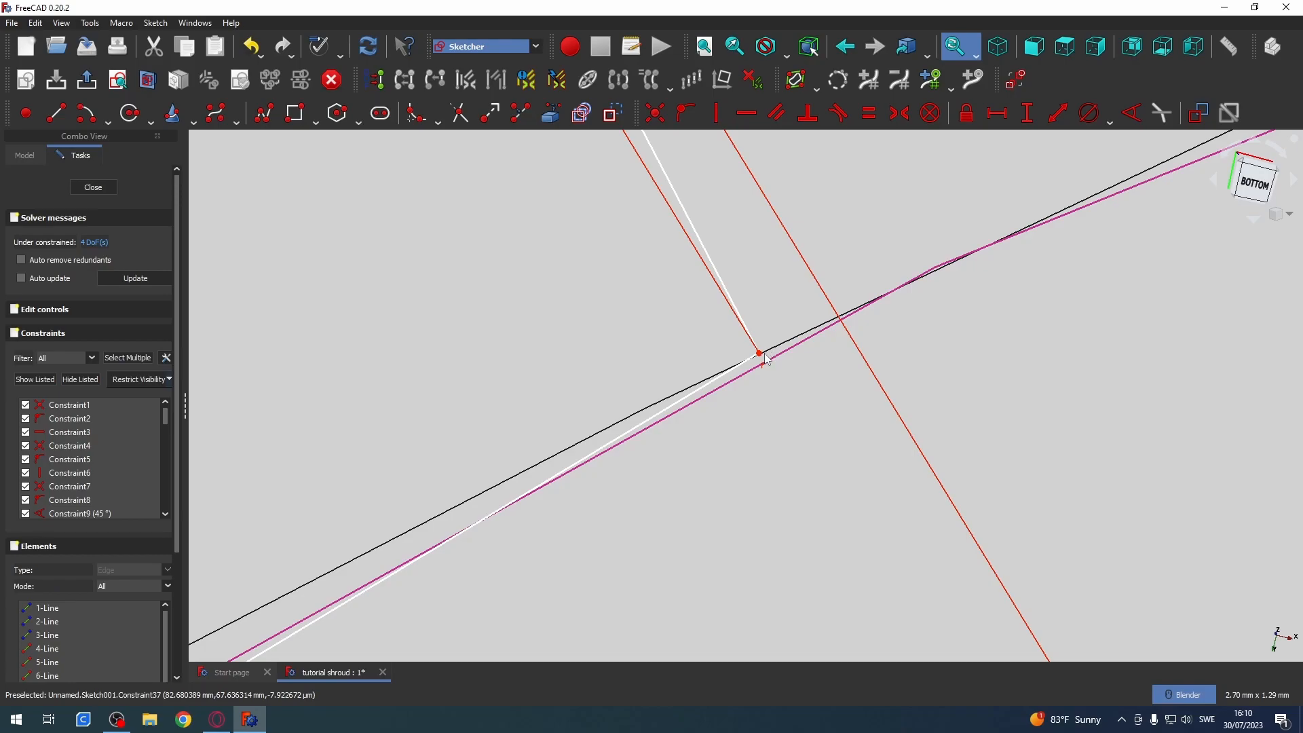
{"action": "left_click_drag", "start_coordinate": [764, 359], "coordinate": [818, 378]}
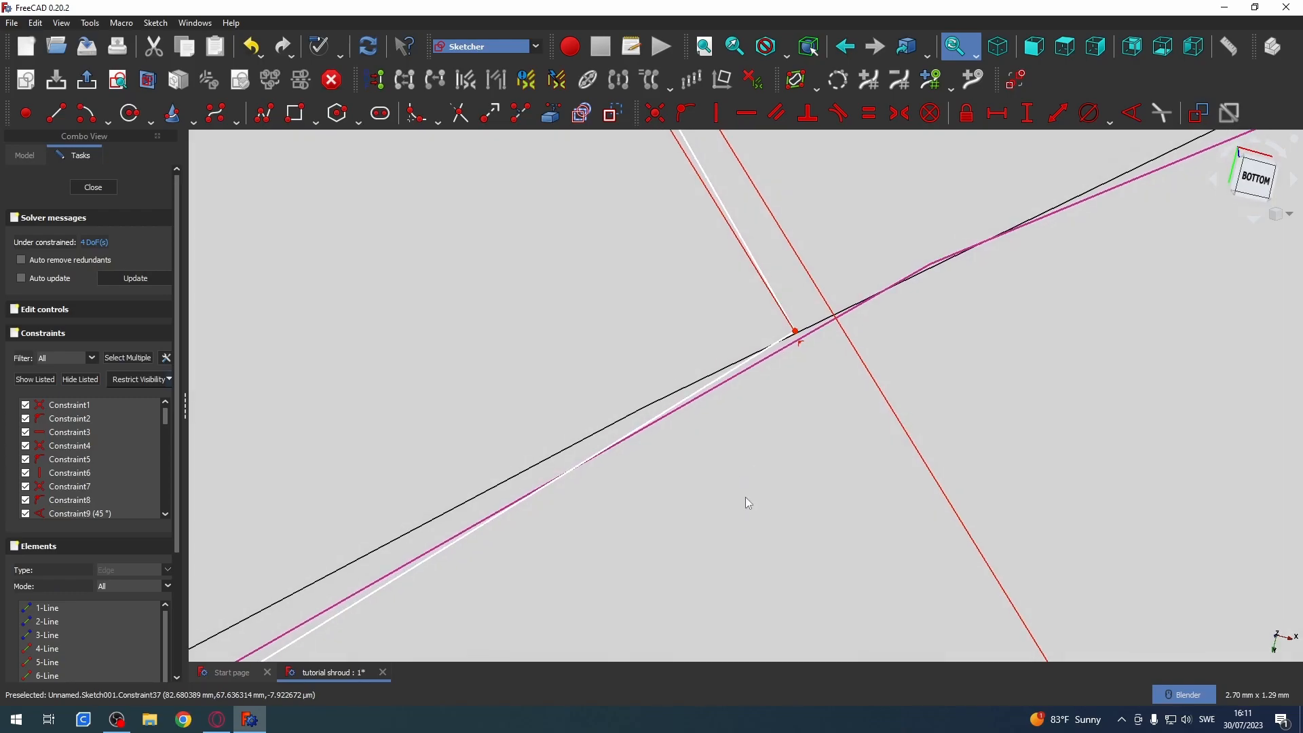
- Constrain the mirrored profile's lower inner corner onto the inner ring circle
{"action": "scroll", "coordinate": [745, 496], "scroll_direction": "down", "scroll_amount": 10}
{"action": "scroll", "coordinate": [729, 525], "scroll_direction": "up", "scroll_amount": 10}
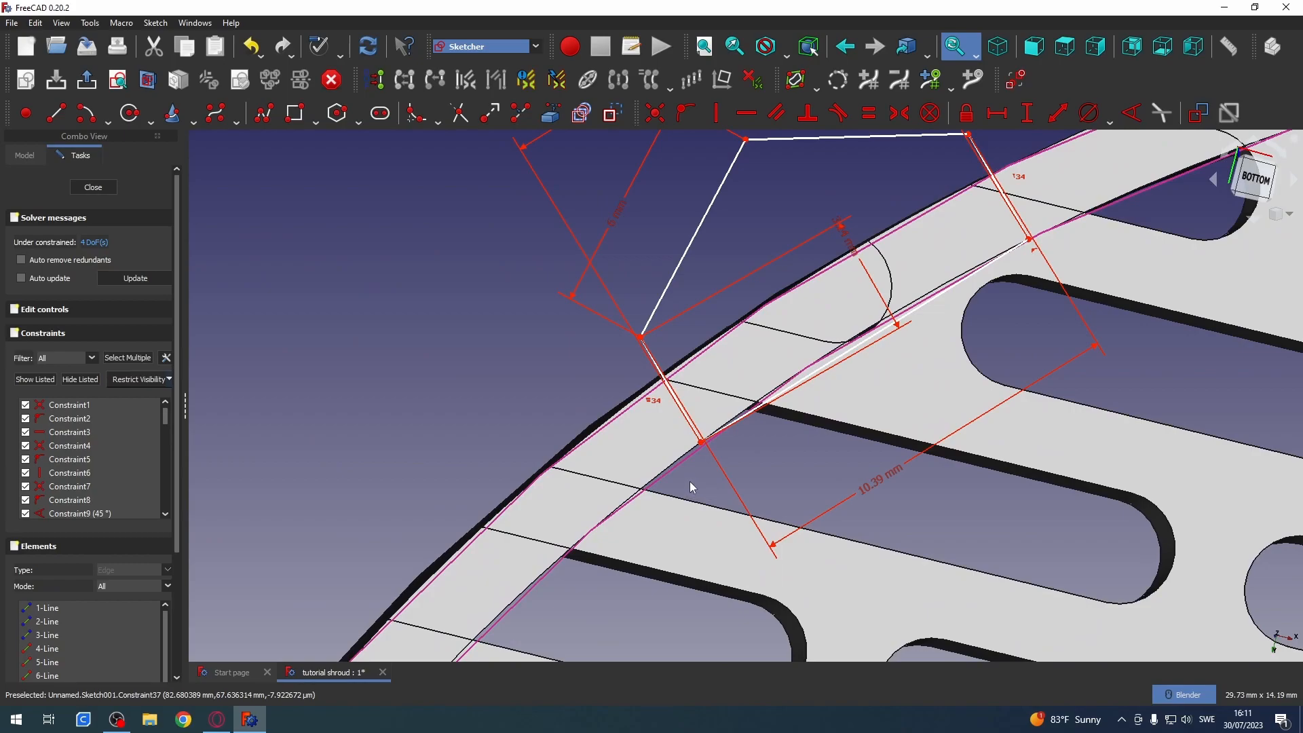
{"action": "scroll", "coordinate": [714, 463], "scroll_direction": "up", "scroll_amount": 4}
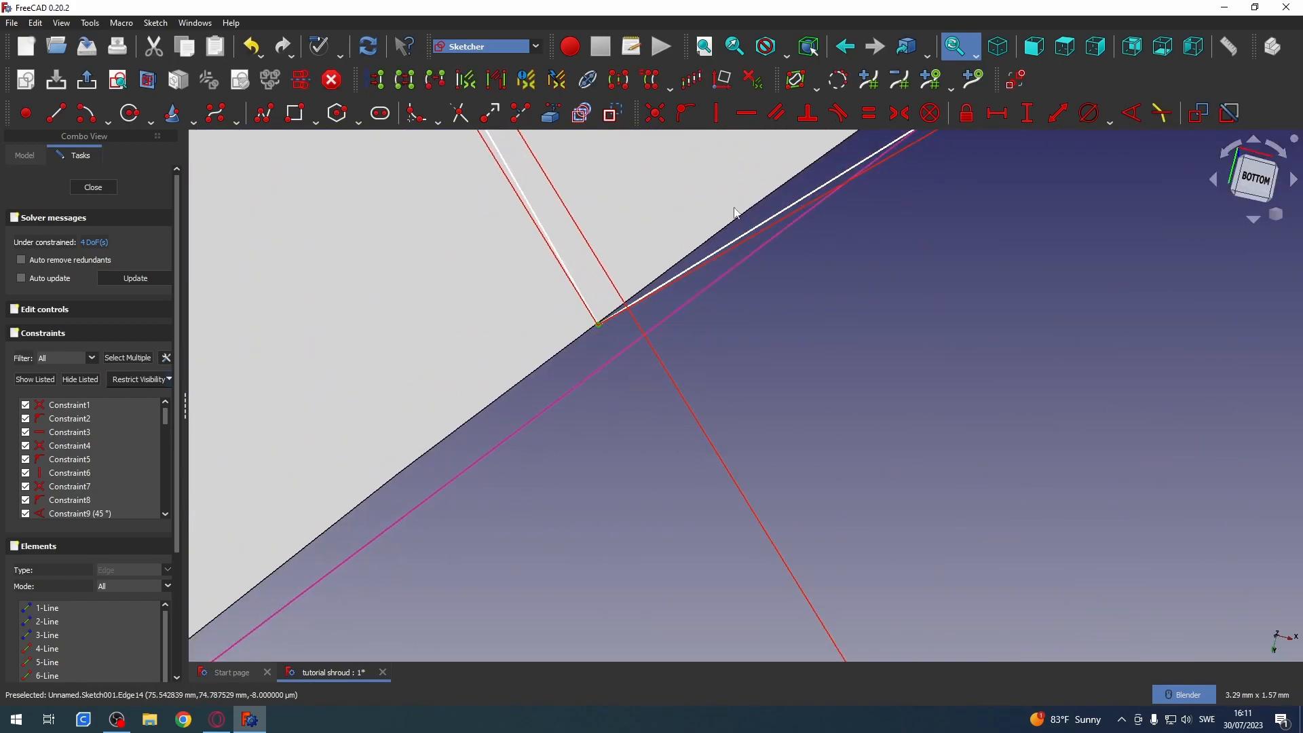
{"action": "left_click", "coordinate": [617, 352]}
{"action": "left_click", "coordinate": [685, 113]}
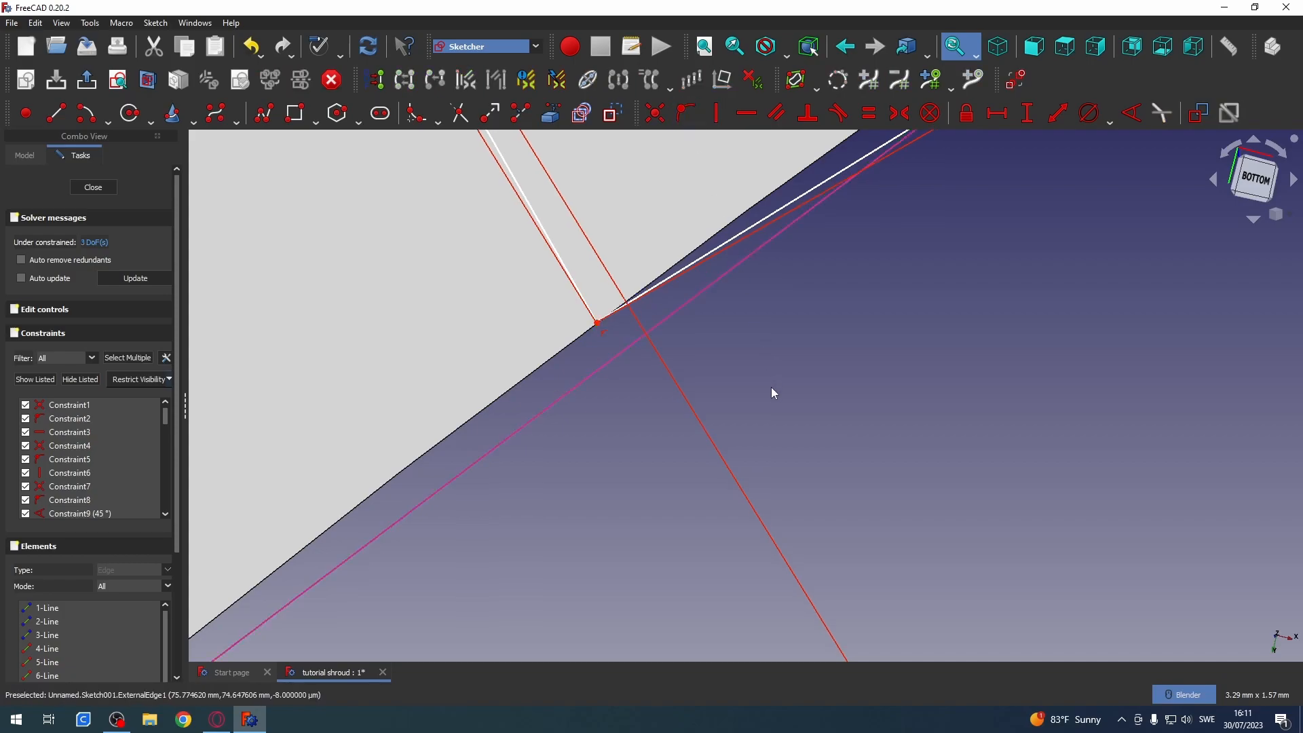
- Nudge the mirrored profile's lower inner corner, and try moving its outermost corner before undoing that move
{"action": "mouse_move", "coordinate": [596, 329]}
{"action": "left_mouse_down"}
{"action": "mouse_move", "coordinate": [629, 353]}
{"action": "mouse_move", "coordinate": [685, 324]}
{"action": "mouse_move", "coordinate": [654, 337]}
{"action": "mouse_move", "coordinate": [674, 332]}
{"action": "left_mouse_up"}
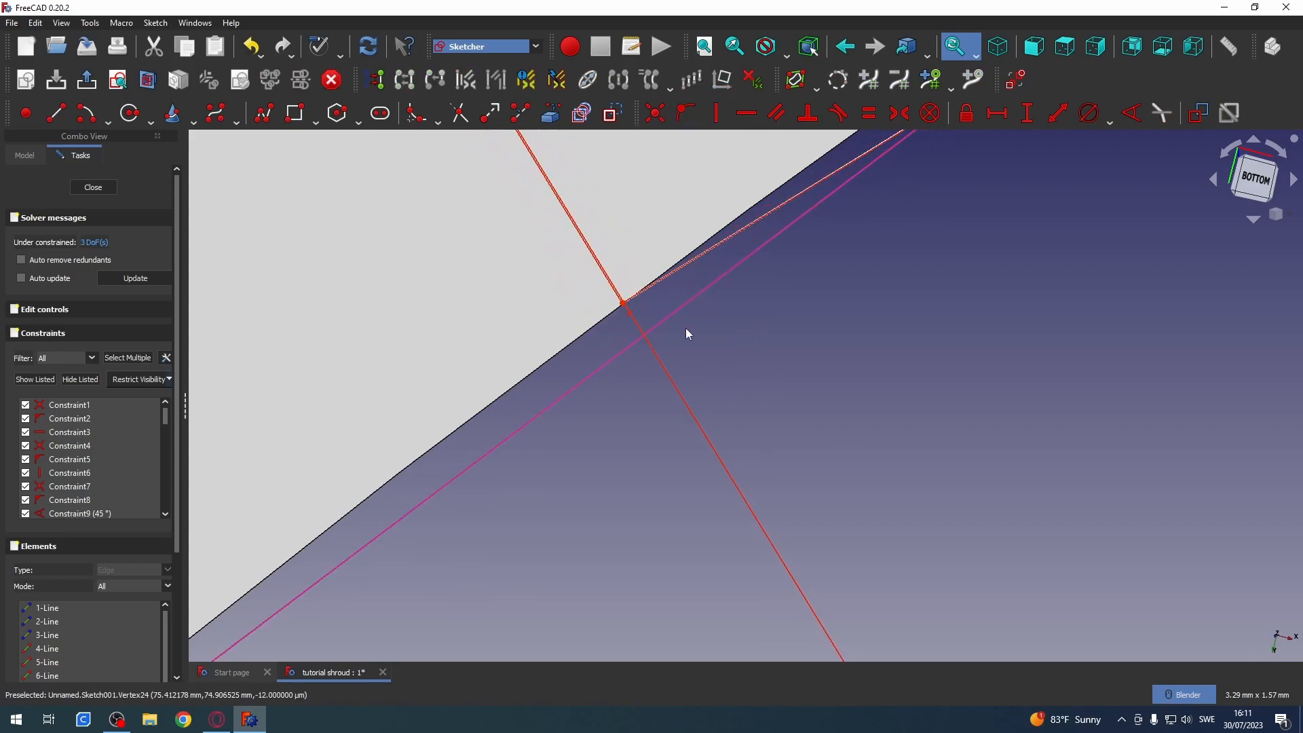
{"action": "scroll", "coordinate": [745, 340], "scroll_direction": "down", "scroll_amount": 8}
{"action": "scroll", "coordinate": [744, 336], "scroll_direction": "down", "scroll_amount": 3}
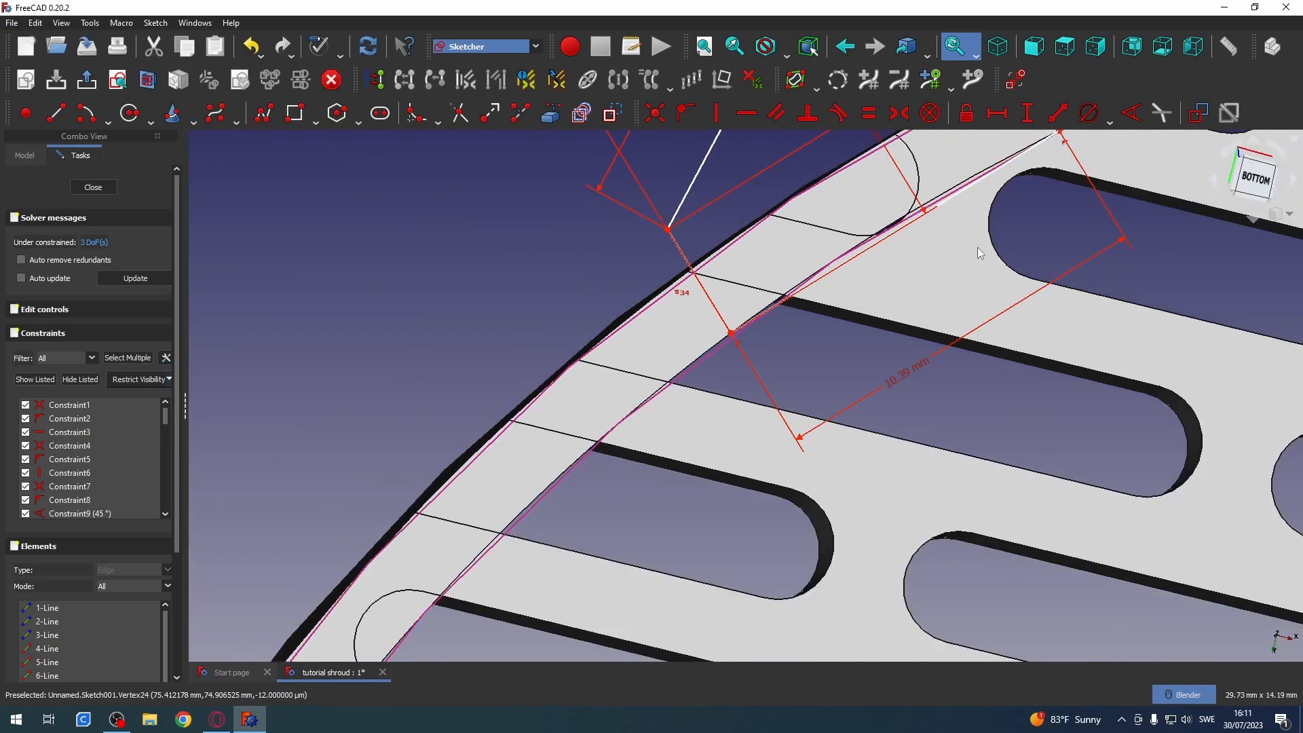
{"action": "middle_click_drag", "start_coordinate": [945, 461], "coordinate": [932, 503], "text": "shift"}
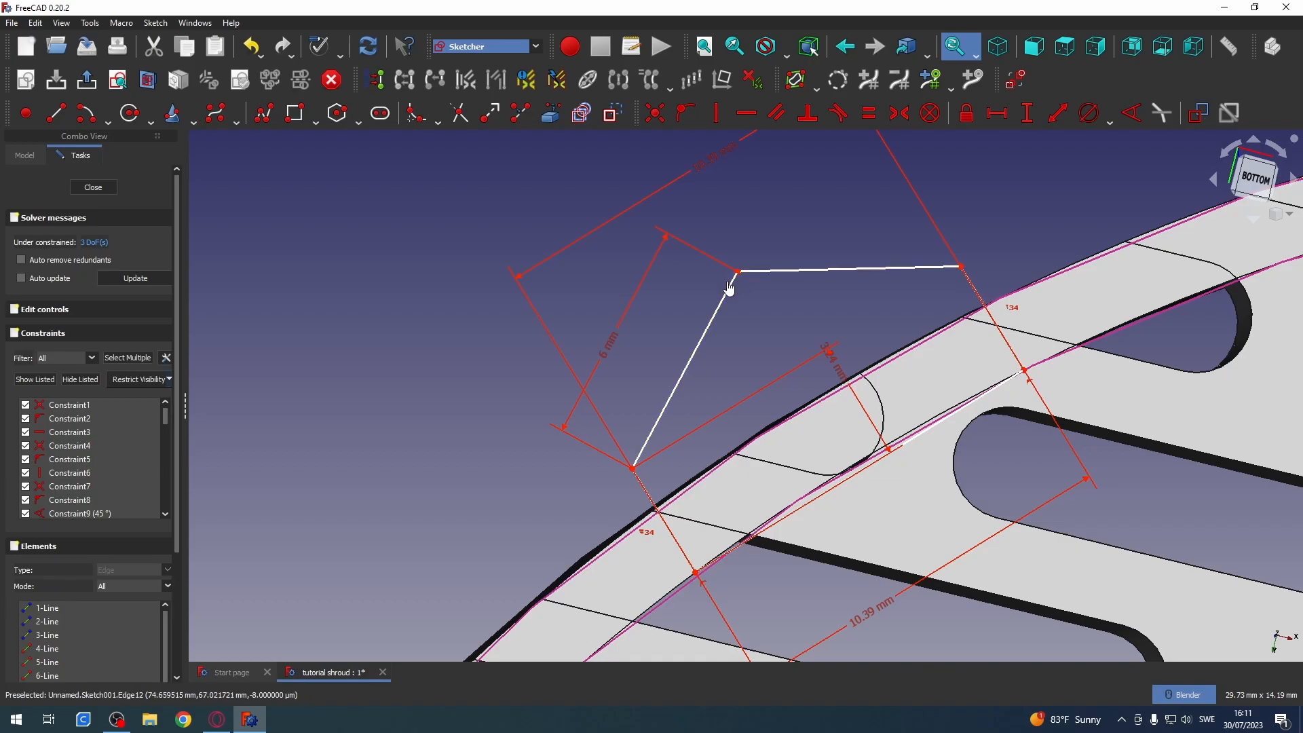
{"action": "mouse_move", "coordinate": [738, 273]}
{"action": "left_mouse_down"}
{"action": "mouse_move", "coordinate": [762, 271]}
{"action": "mouse_move", "coordinate": [733, 279]}
{"action": "mouse_move", "coordinate": [729, 303]}
{"action": "mouse_move", "coordinate": [712, 299]}
{"action": "left_mouse_up"}
{"action": "key", "text": "ctrl+z"}
{"action": "mouse_move", "coordinate": [740, 272]}
{"action": "left_mouse_down"}
{"action": "mouse_move", "coordinate": [746, 299]}
{"action": "mouse_move", "coordinate": [738, 271]}
{"action": "left_mouse_up"}
- Try to apply an Equal constraint to the mirrored profile's two outer edges
{"action": "left_click", "coordinate": [962, 268]}
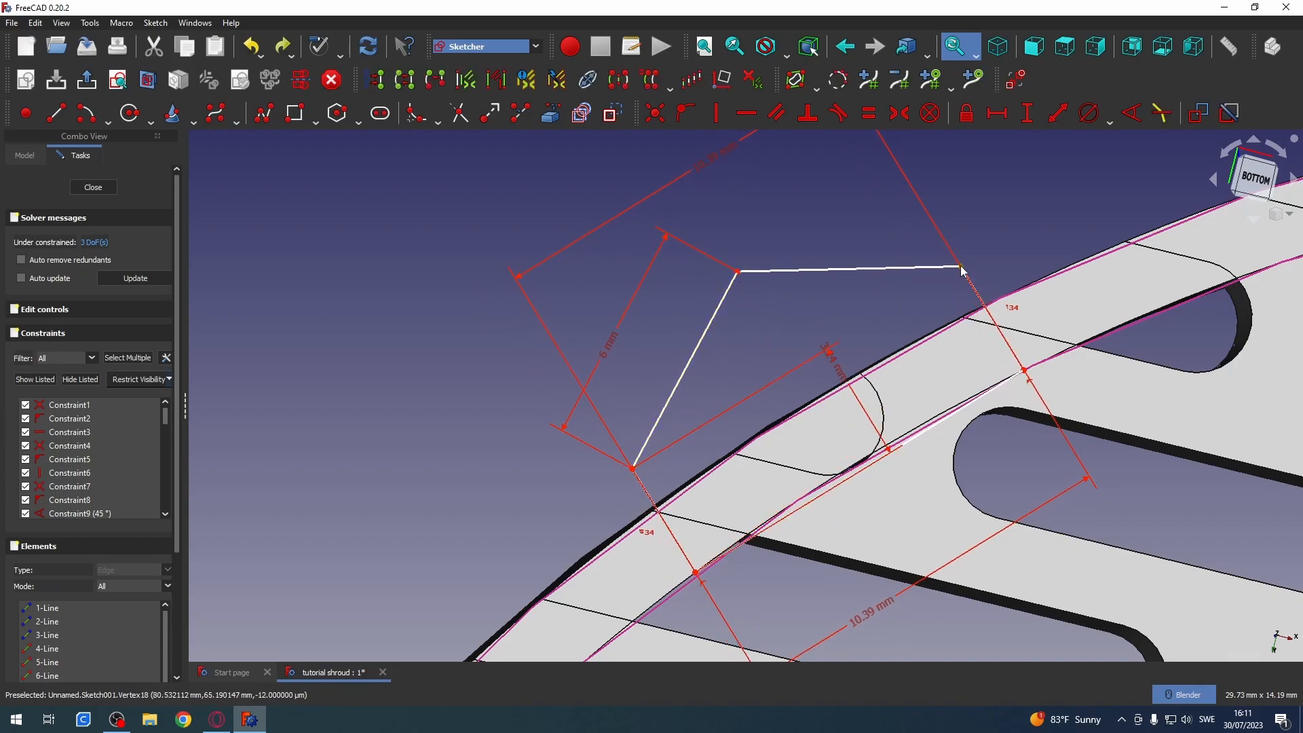
{"action": "left_click", "coordinate": [693, 357]}
{"action": "left_click", "coordinate": [821, 269]}
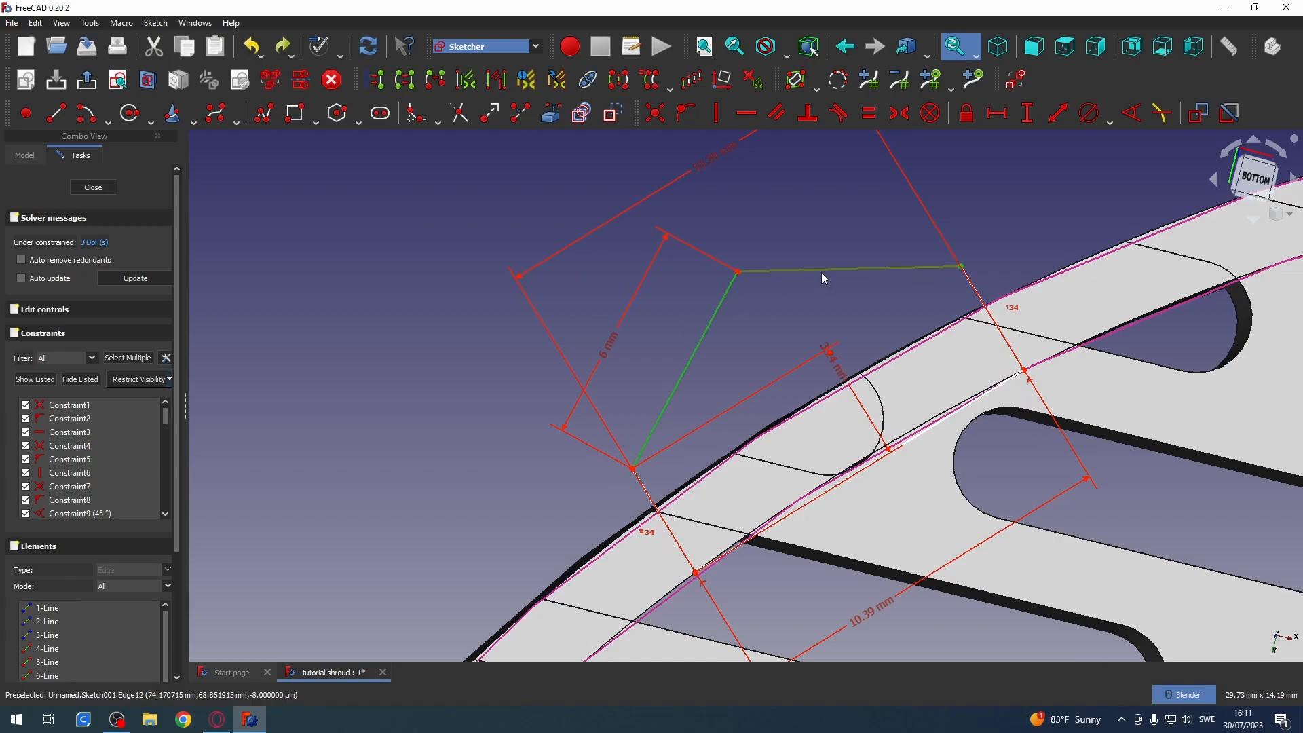
{"action": "left_click", "coordinate": [869, 114]}
{"action": "left_click", "coordinate": [707, 377]}
{"action": "left_click", "coordinate": [717, 316]}
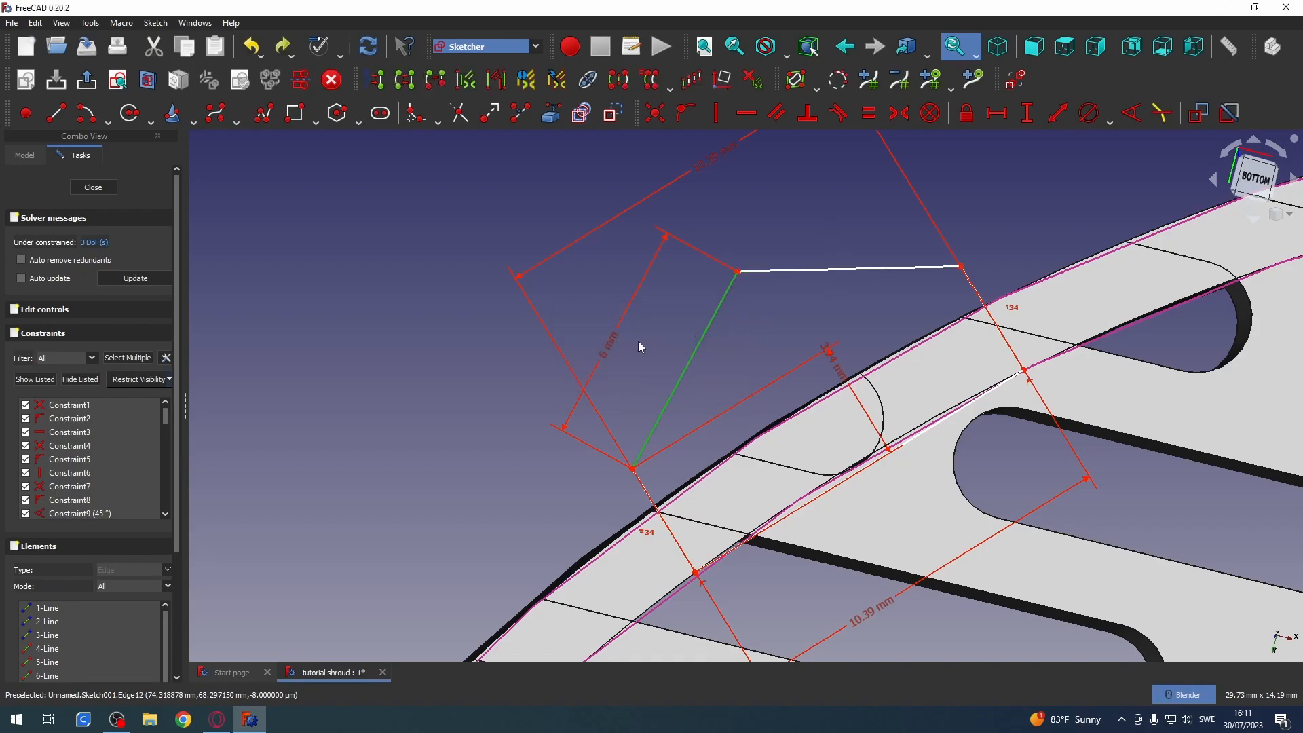
{"action": "left_click", "coordinate": [618, 342]}
{"action": "left_click", "coordinate": [613, 345]}
{"action": "left_click", "coordinate": [815, 275]}
{"action": "left_click", "coordinate": [868, 113]}
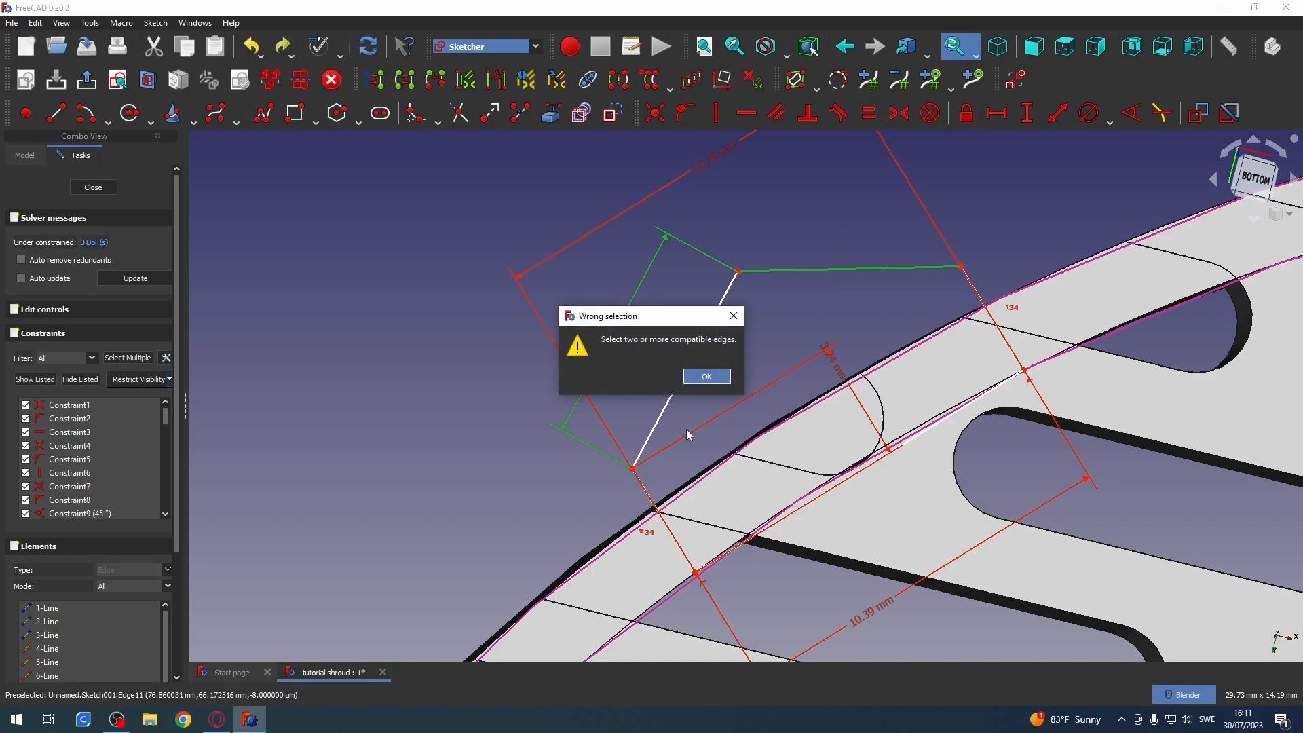
{"action": "left_click", "coordinate": [696, 378]}
{"action": "left_click", "coordinate": [760, 316]}
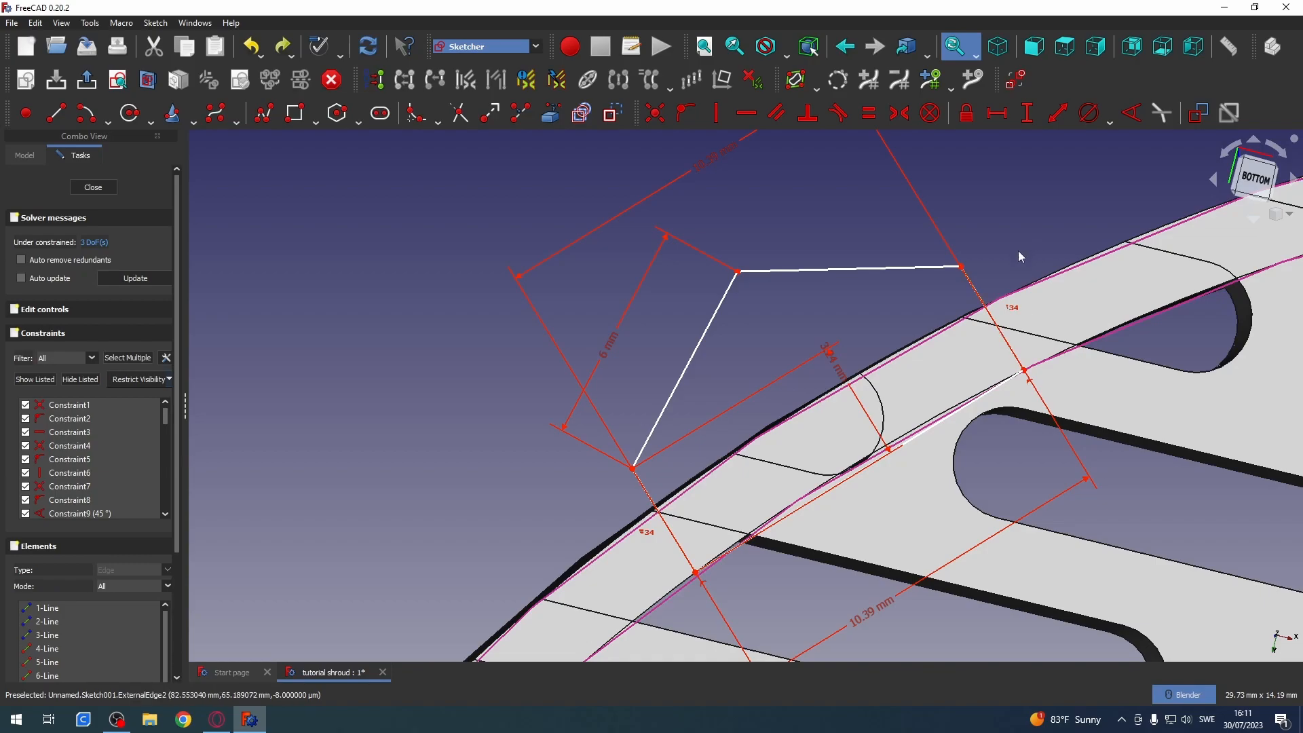
- Return to the bottom view, compare with the original profile, and undo back to before the mirrored copy was made
{"action": "left_click", "coordinate": [633, 469]}
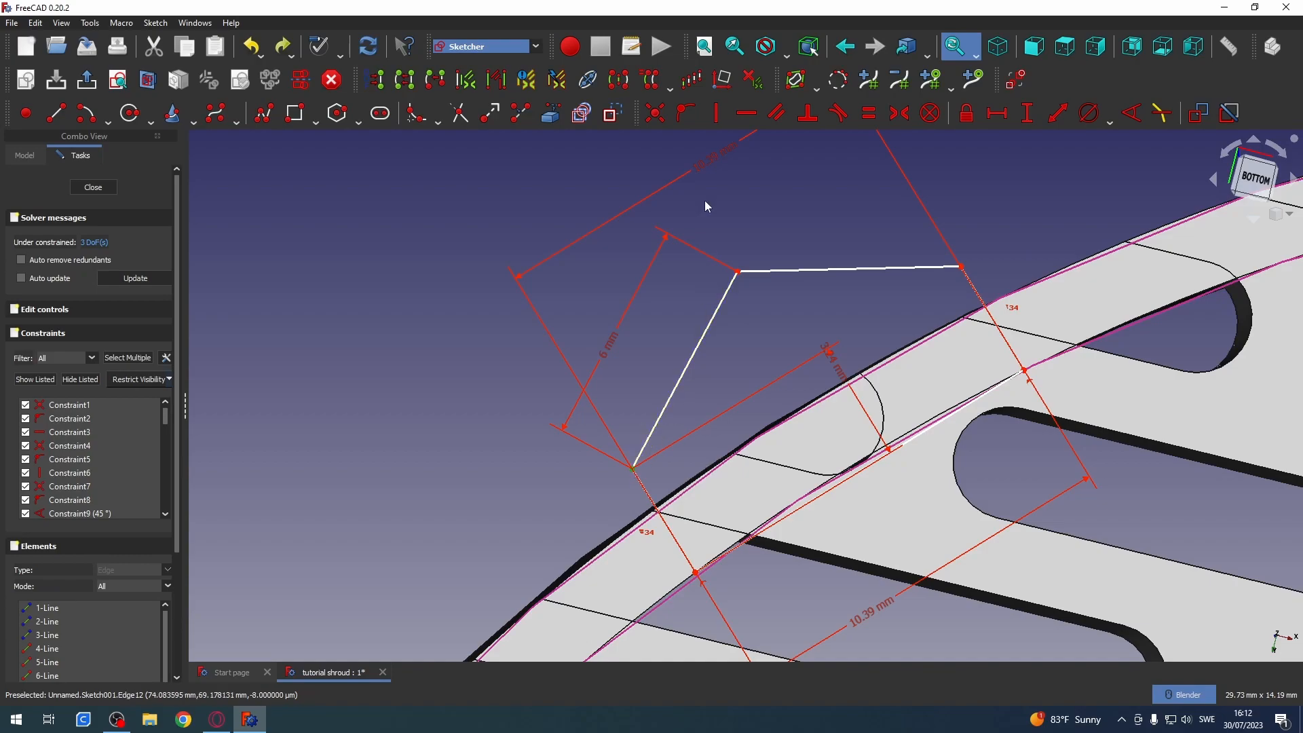
{"action": "scroll", "coordinate": [857, 179], "scroll_direction": "down", "scroll_amount": 6}
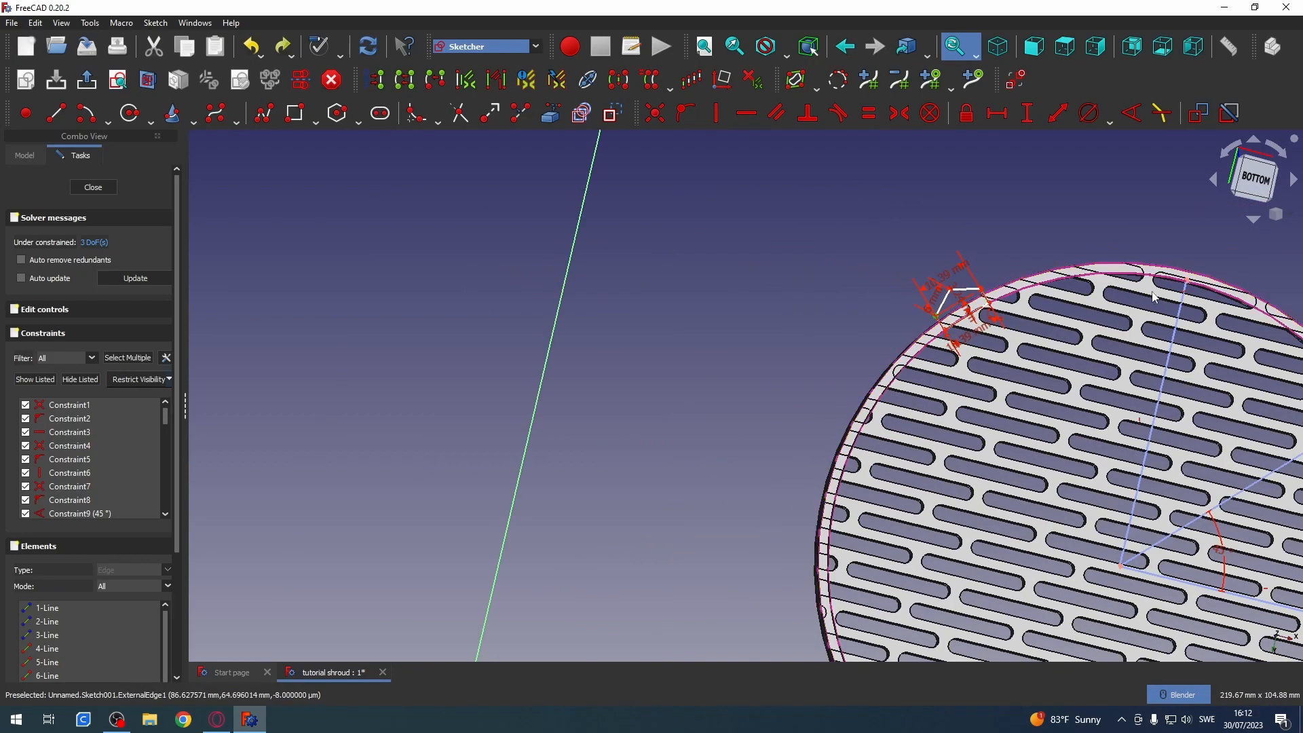
{"action": "left_click", "coordinate": [1249, 182]}
{"action": "middle_click_drag", "start_coordinate": [1206, 313], "coordinate": [723, 318], "text": "shift"}
{"action": "scroll", "coordinate": [938, 258], "scroll_direction": "up", "scroll_amount": 5}
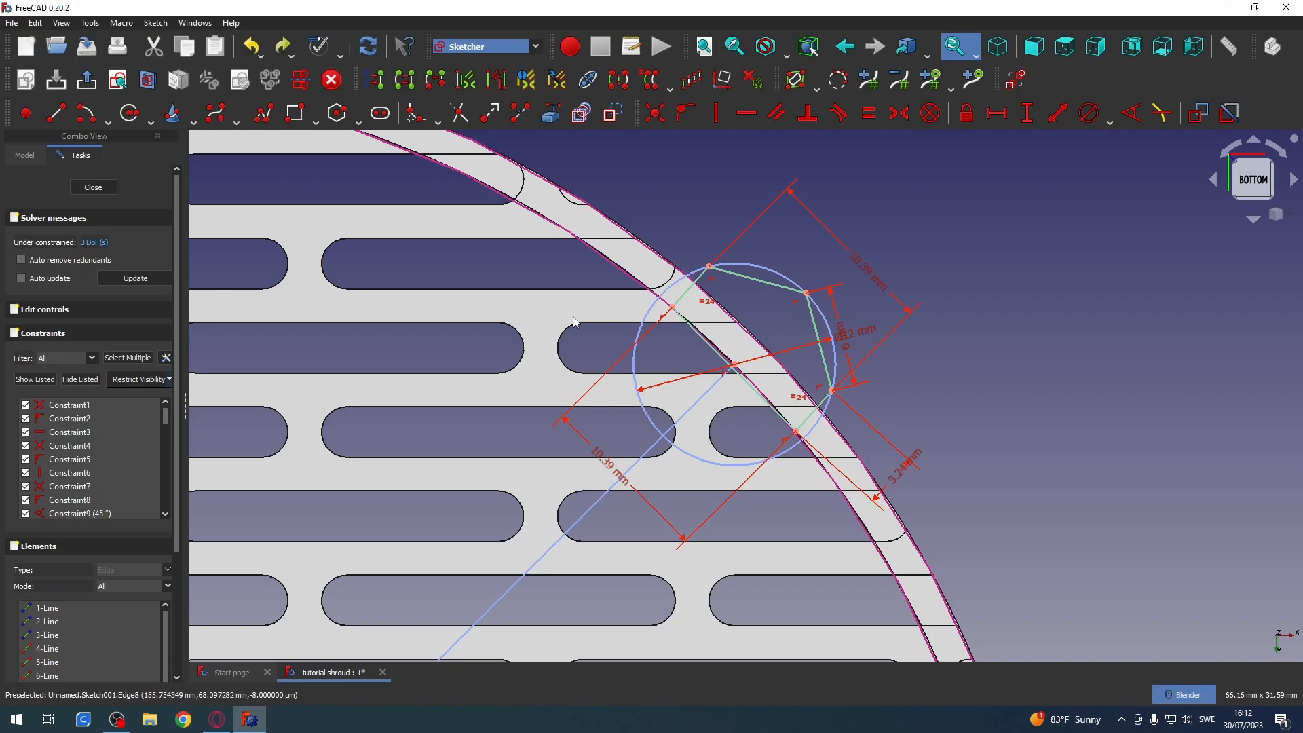
{"action": "scroll", "coordinate": [542, 328], "scroll_direction": "up", "scroll_amount": 3}
{"action": "scroll", "coordinate": [546, 330], "scroll_direction": "down", "scroll_amount": 10}
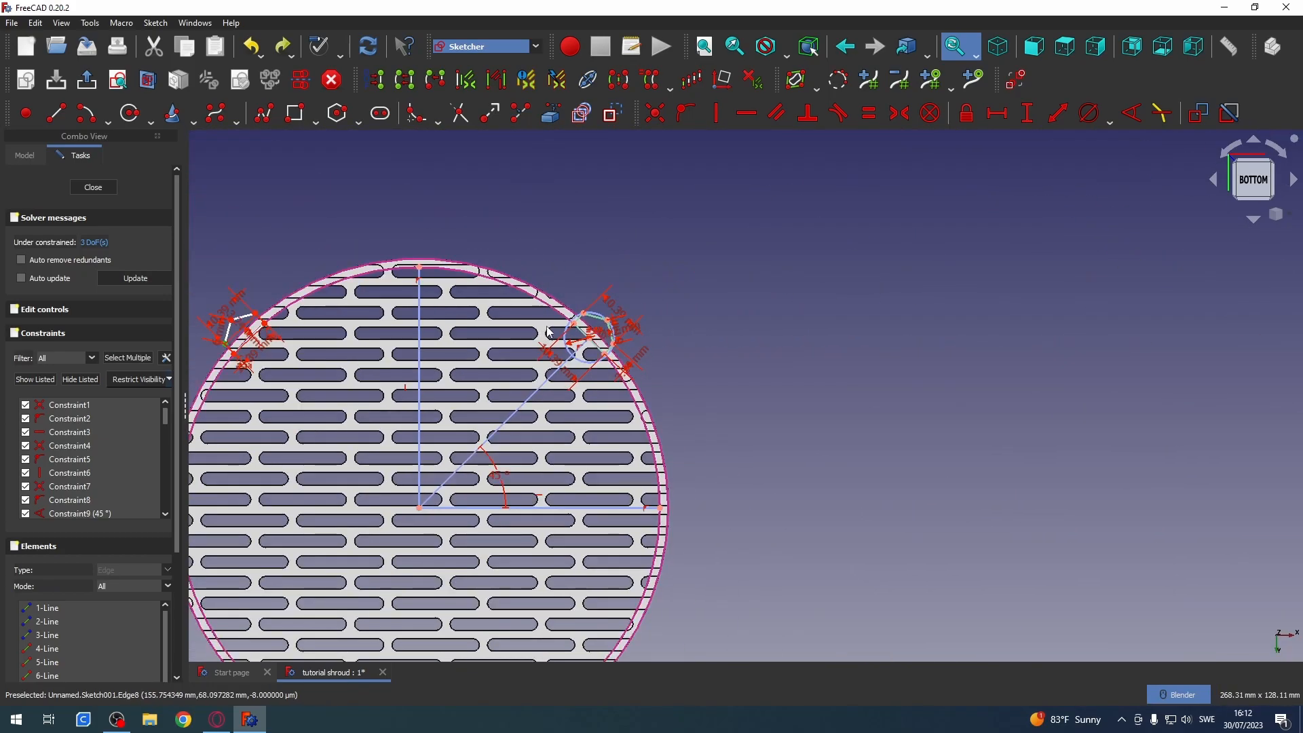
{"action": "key", "text": "ctrl+z"}
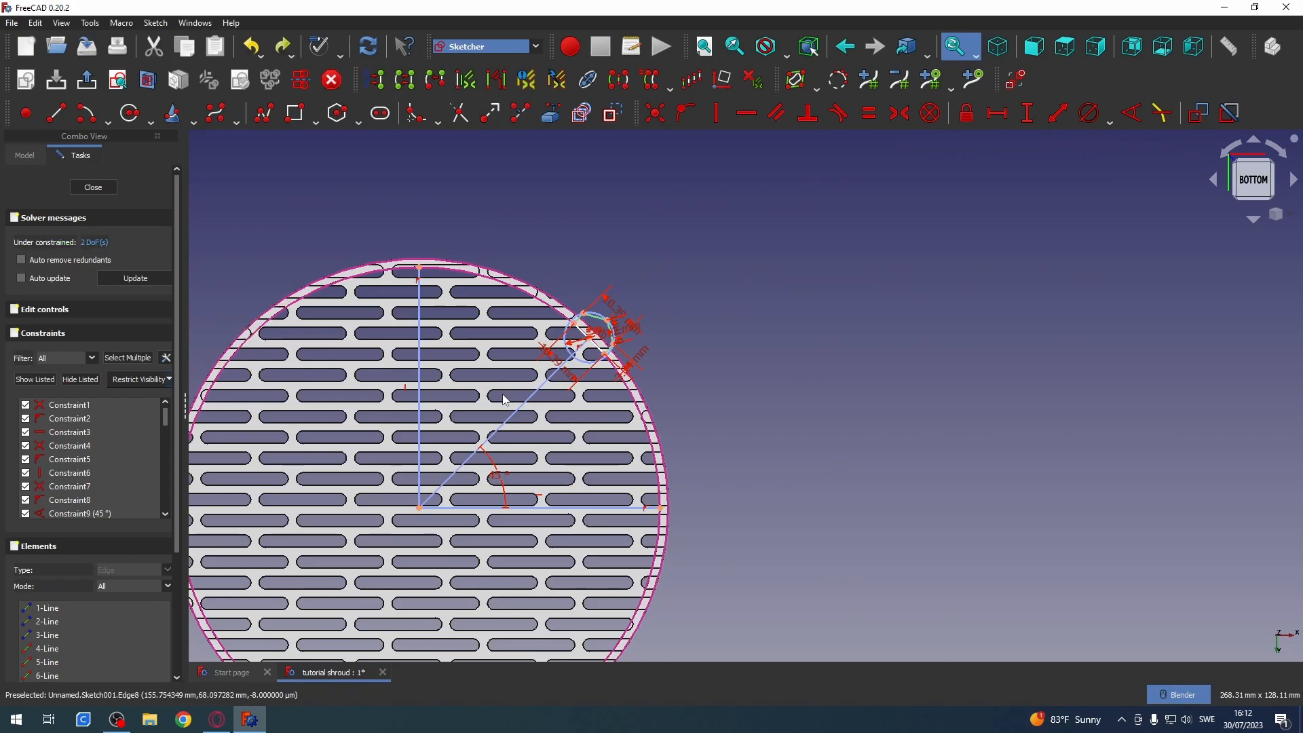
{"action": "key", "text": "ctrl+z"}
- Mirror the hexagonal profile together with its 12 mm construction circle and 45° radial line about the vertical construction line
{"action": "scroll", "coordinate": [601, 314], "scroll_direction": "up", "scroll_amount": 5}
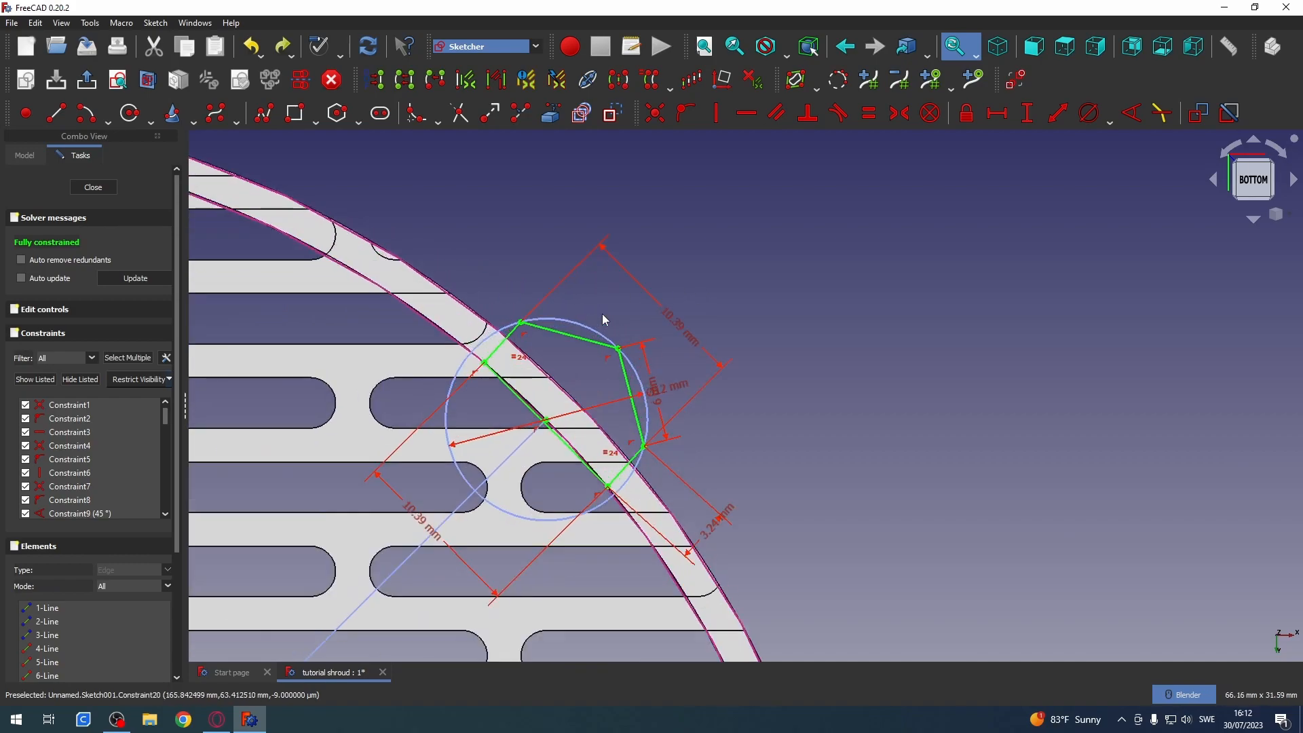
{"action": "left_click", "coordinate": [479, 333]}
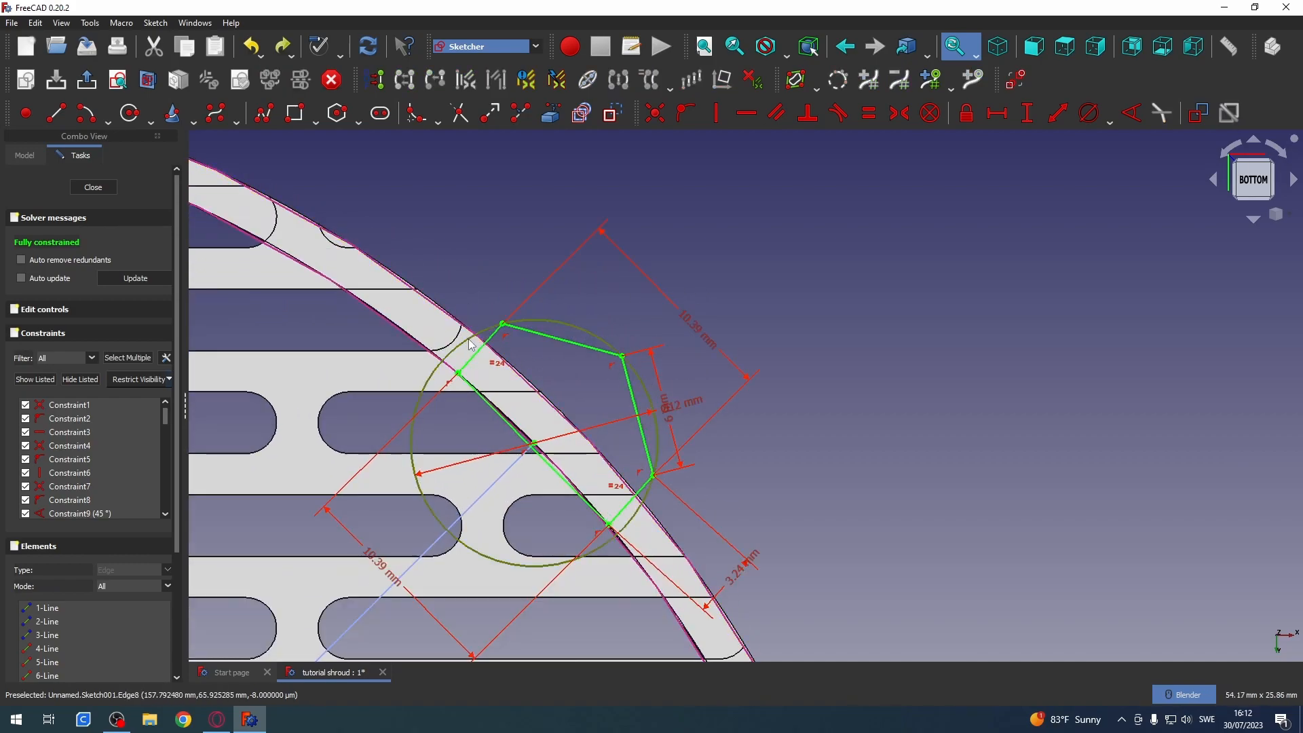
{"action": "left_click", "coordinate": [534, 335]}
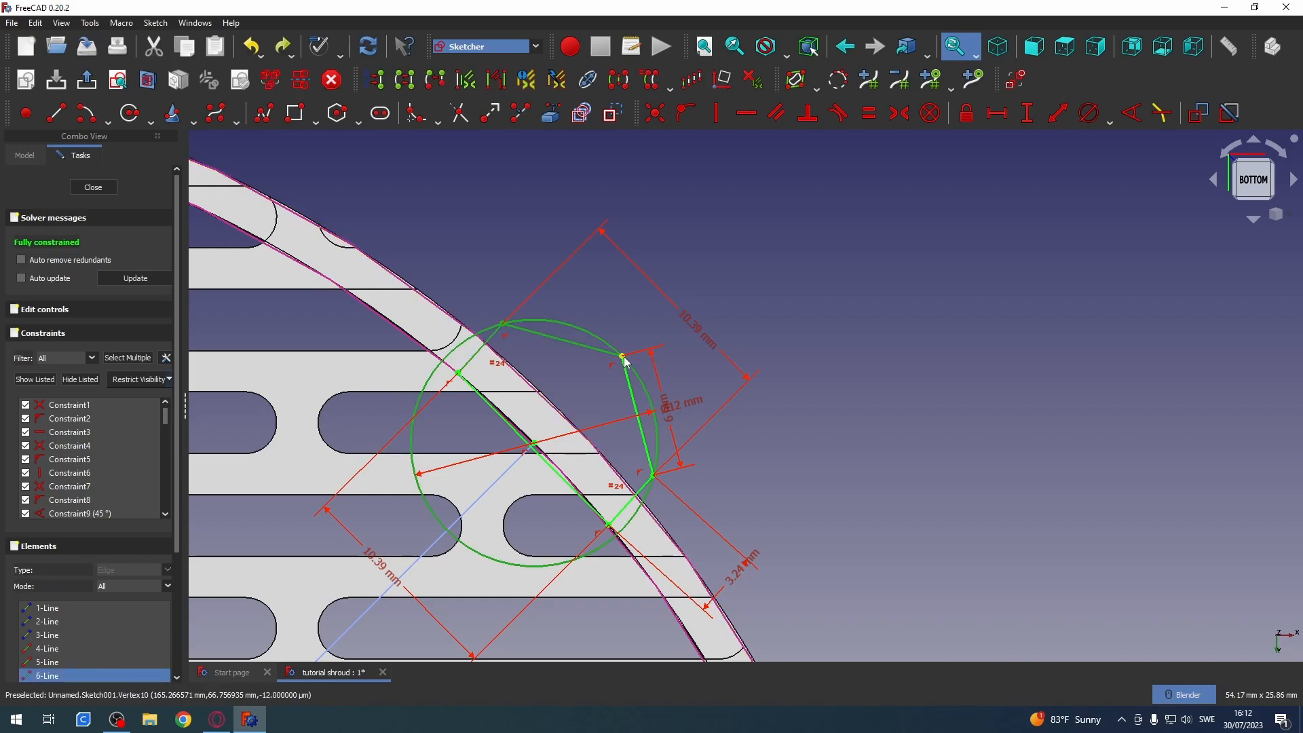
{"action": "left_click", "coordinate": [631, 387]}
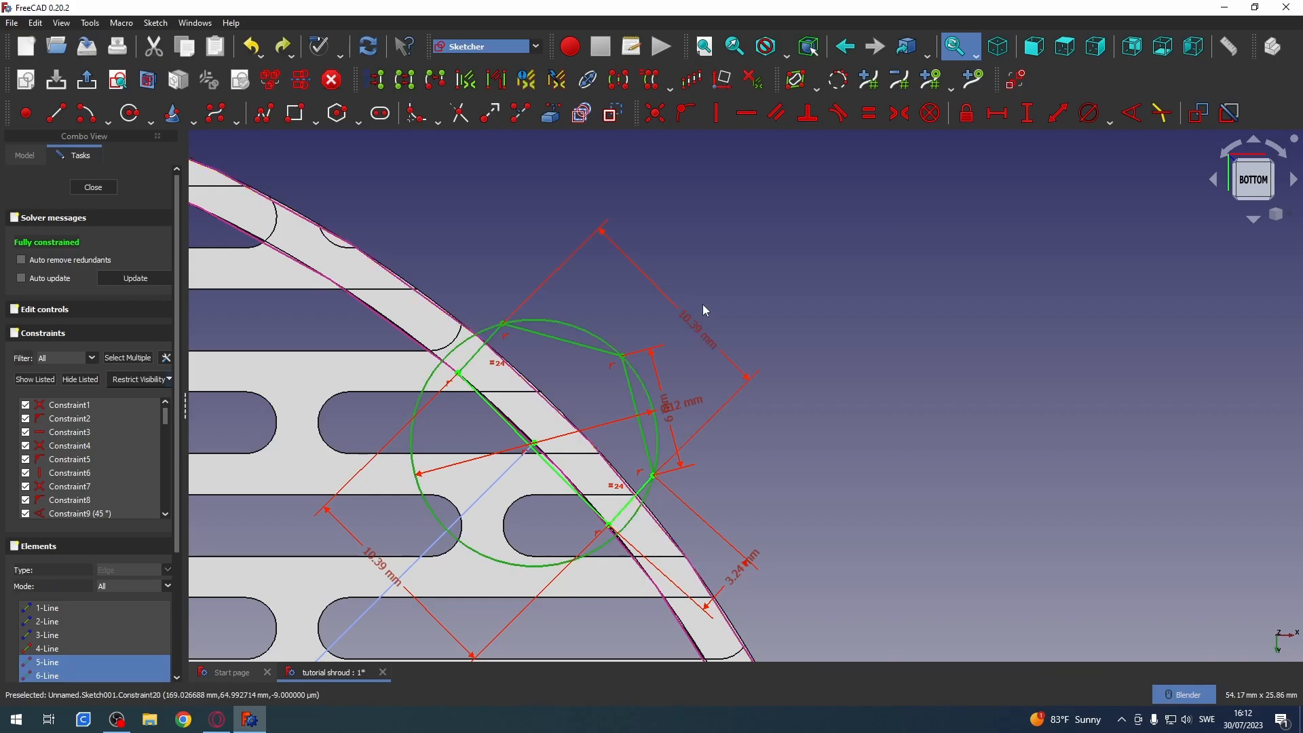
{"action": "left_click_drag", "start_coordinate": [660, 319], "coordinate": [376, 619]}
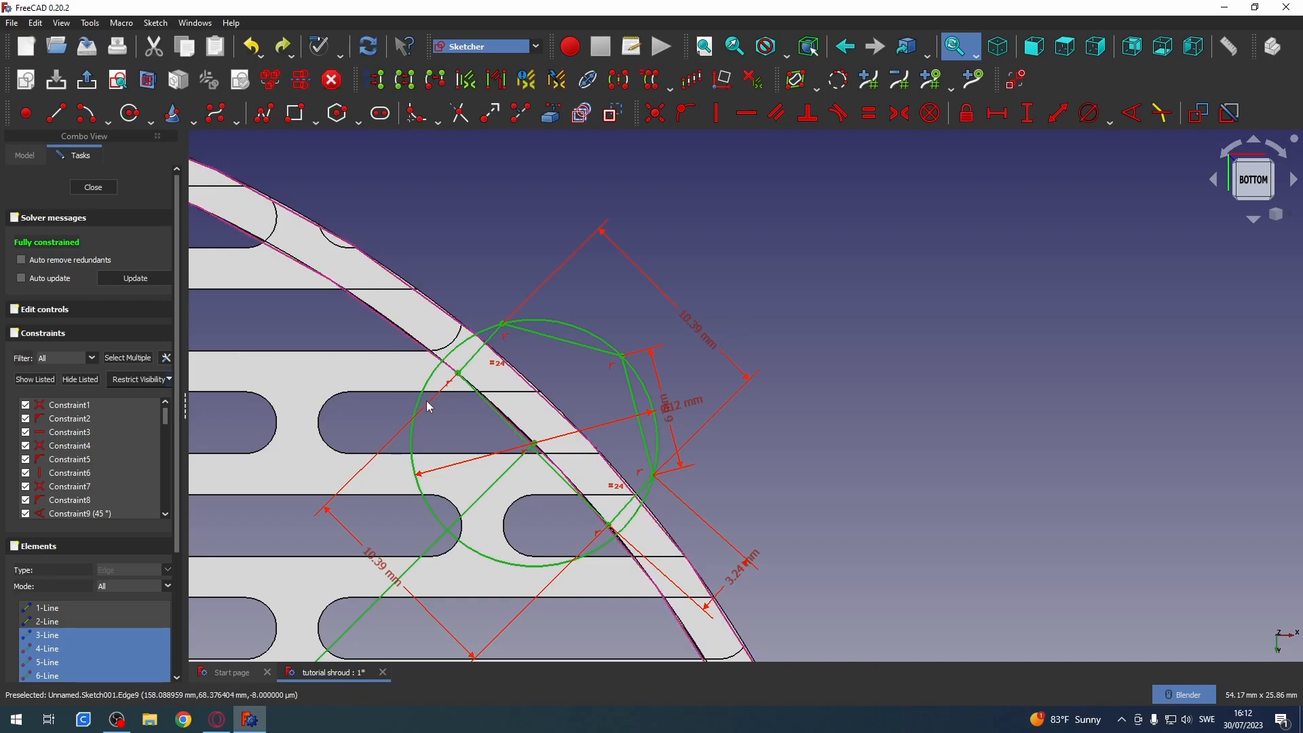
{"action": "scroll", "coordinate": [427, 405], "scroll_direction": "down", "scroll_amount": 10}
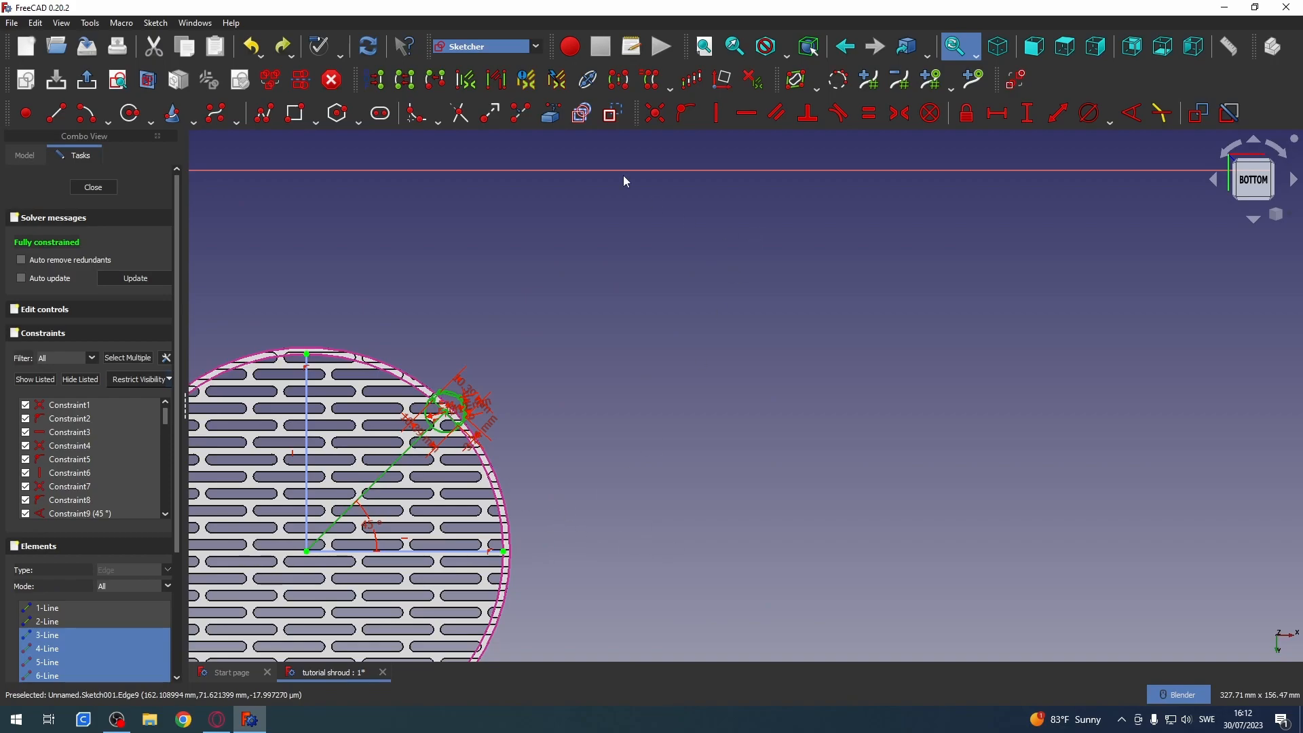
{"action": "left_click", "coordinate": [308, 468]}
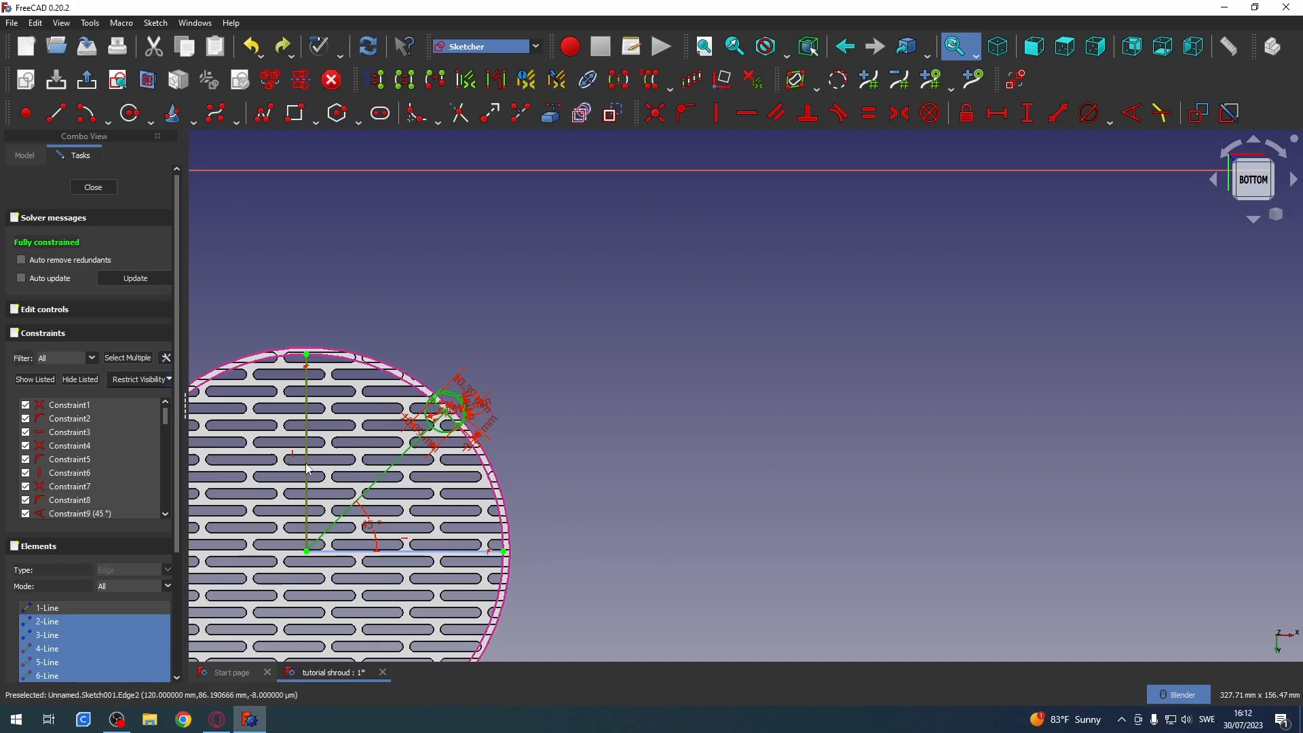
{"action": "left_click", "coordinate": [619, 80]}
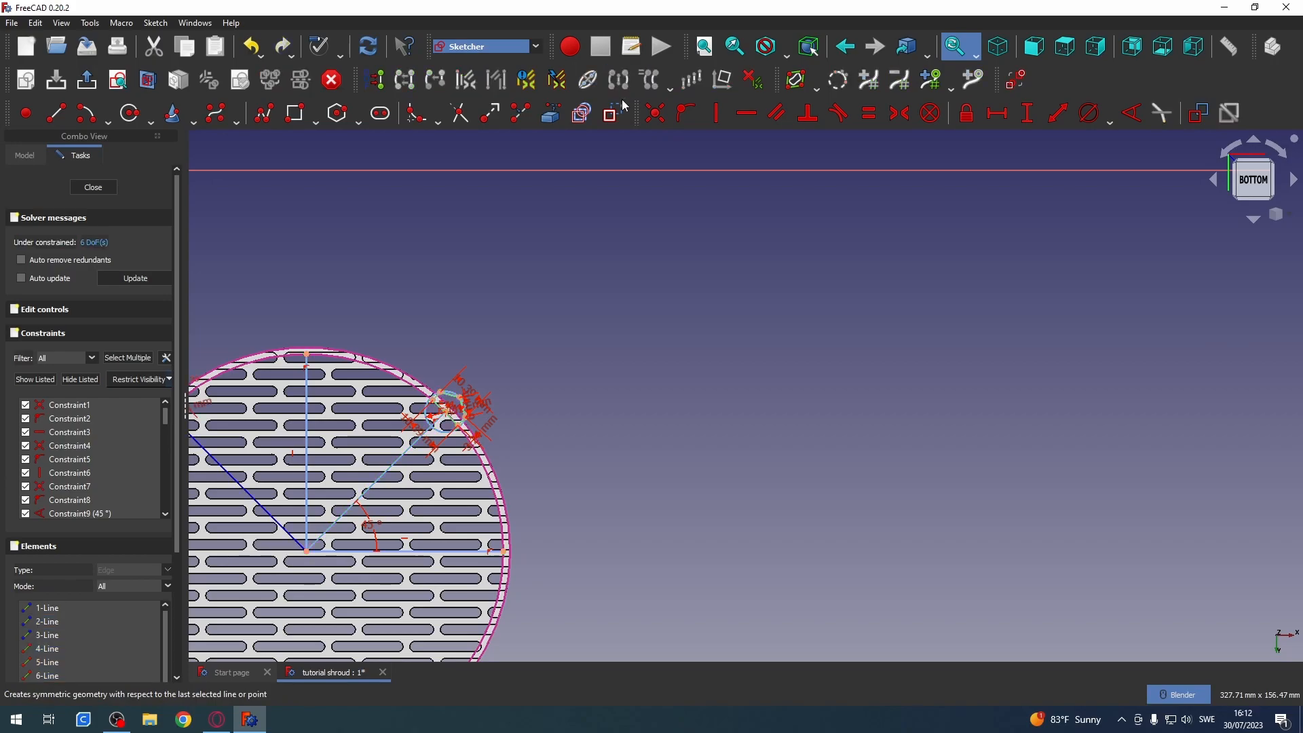
- Constrain the new mirrored profile's upper inner corner onto the inner ring circle
{"action": "middle_click_drag", "start_coordinate": [588, 473], "coordinate": [996, 468], "text": "shift"}
{"action": "scroll", "coordinate": [602, 408], "scroll_direction": "up", "scroll_amount": 4}
{"action": "scroll", "coordinate": [601, 407], "scroll_direction": "up", "scroll_amount": 5}
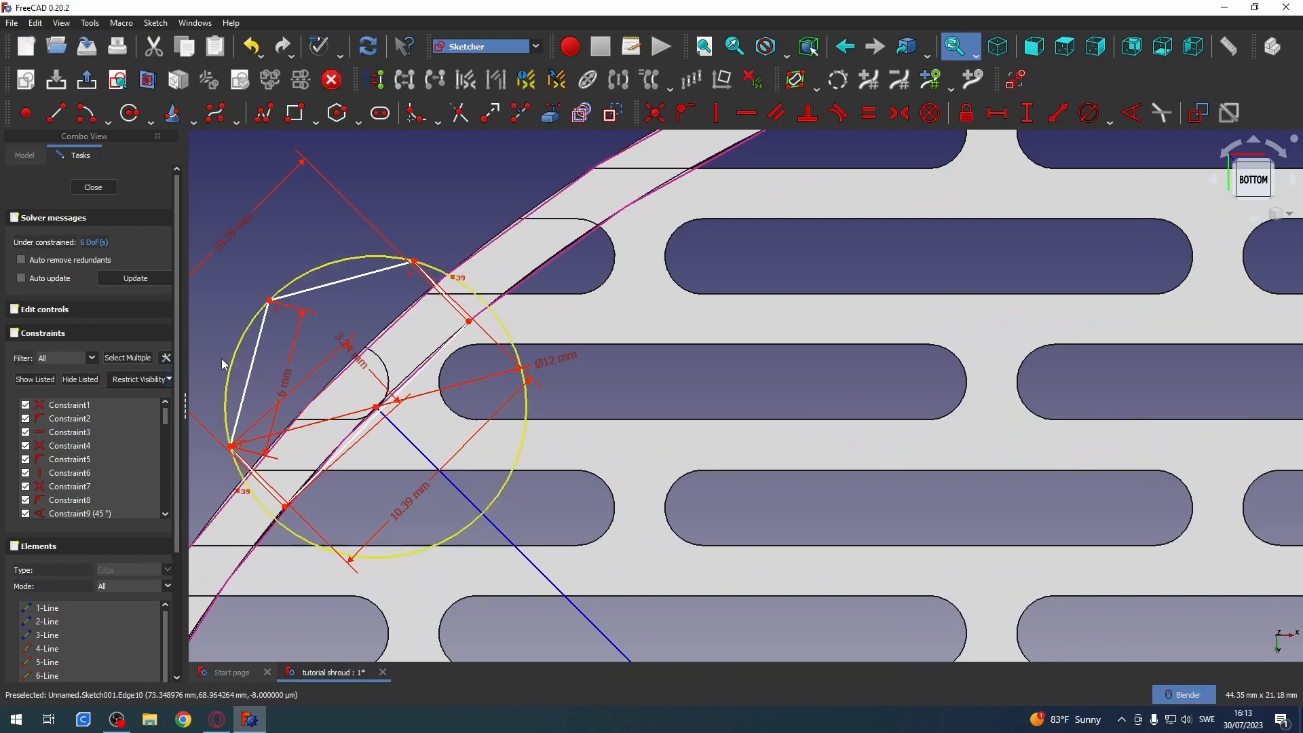
{"action": "scroll", "coordinate": [245, 353], "scroll_direction": "up", "scroll_amount": 2}
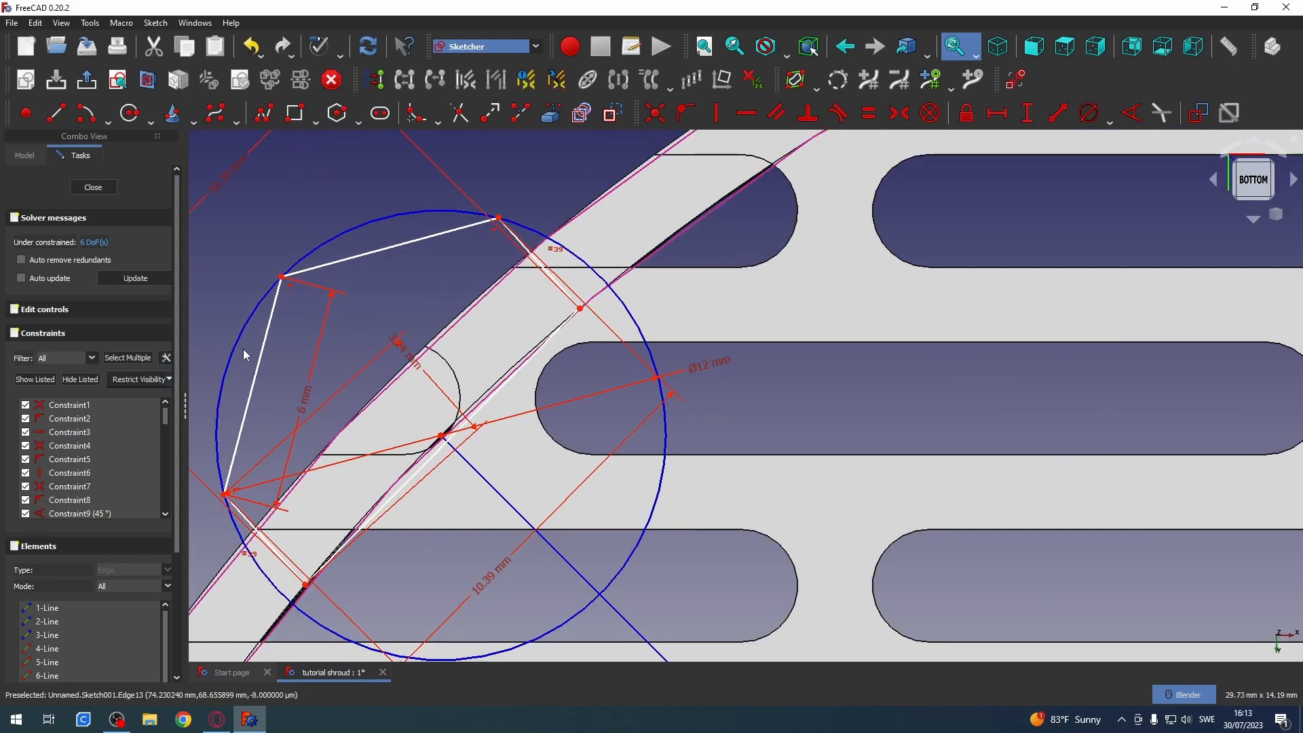
{"action": "scroll", "coordinate": [302, 557], "scroll_direction": "up", "scroll_amount": 2}
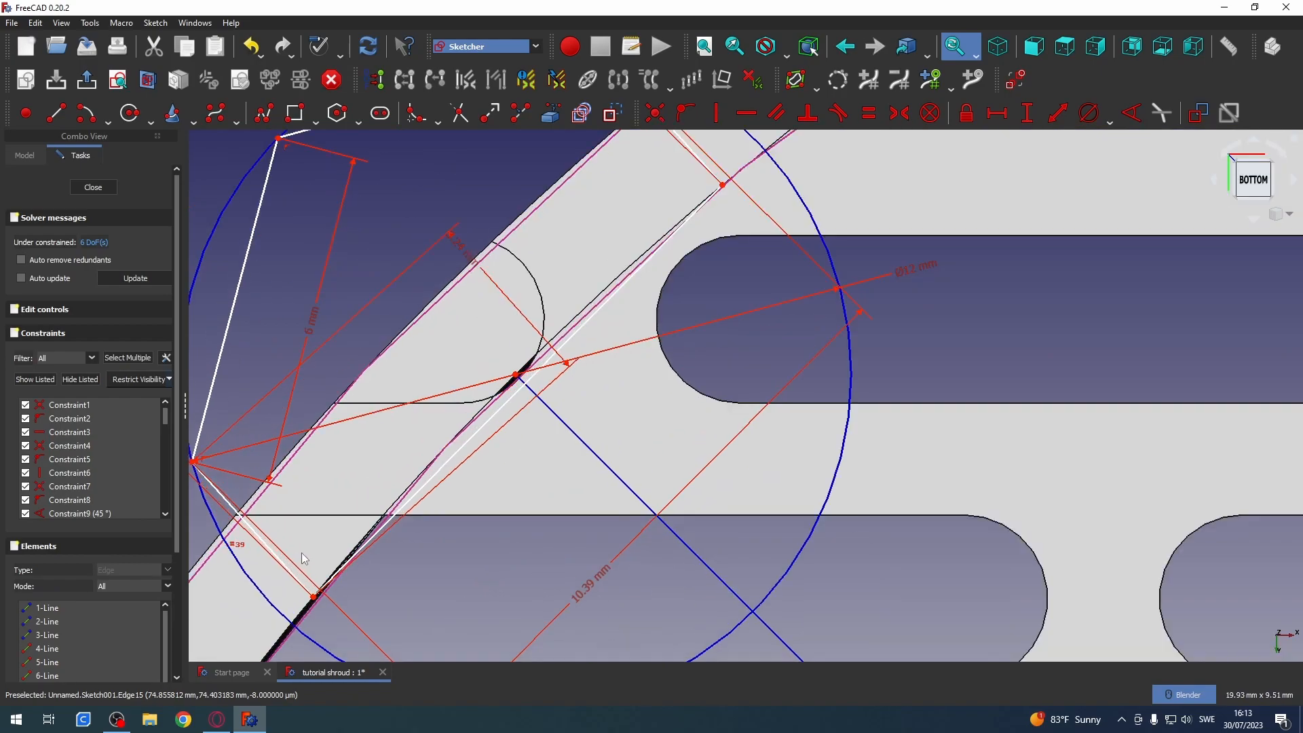
{"action": "scroll", "coordinate": [724, 185], "scroll_direction": "up", "scroll_amount": 6}
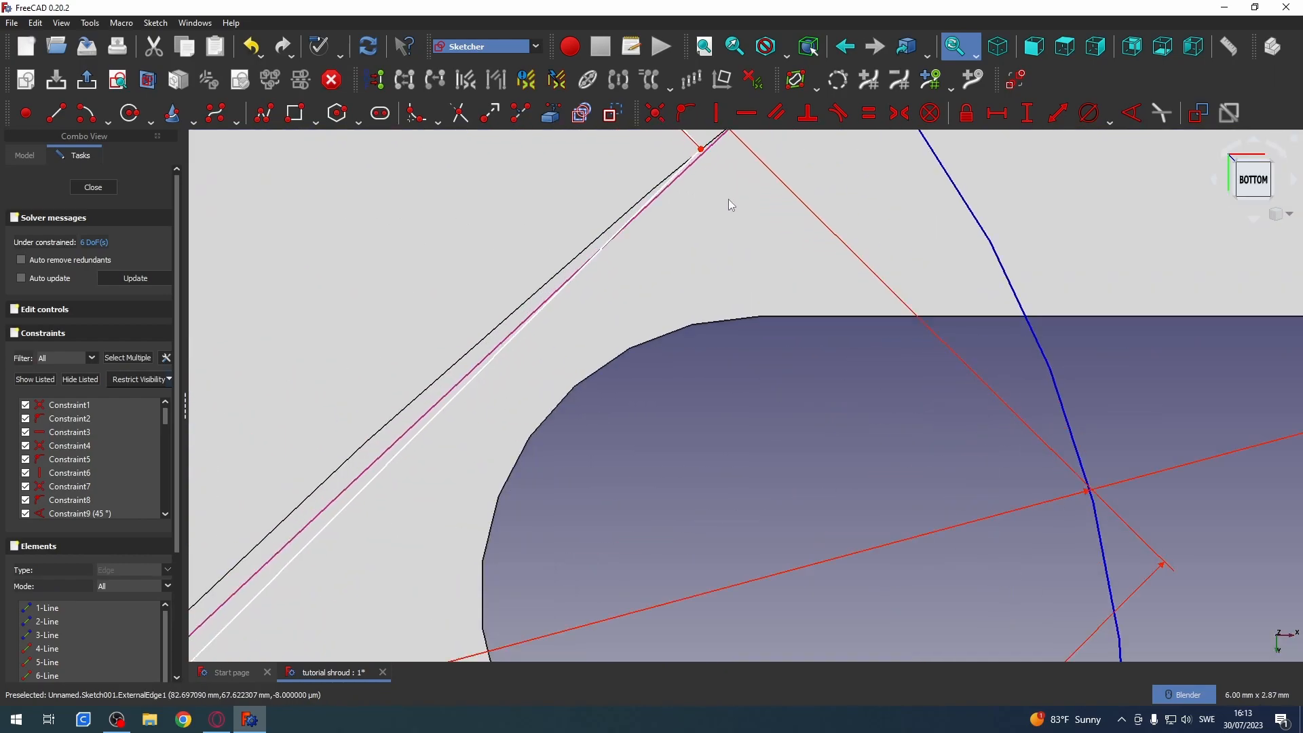
{"action": "scroll", "coordinate": [727, 445], "scroll_direction": "up", "scroll_amount": 1}
{"action": "middle_click_drag", "start_coordinate": [742, 213], "coordinate": [727, 462], "text": "shift"}
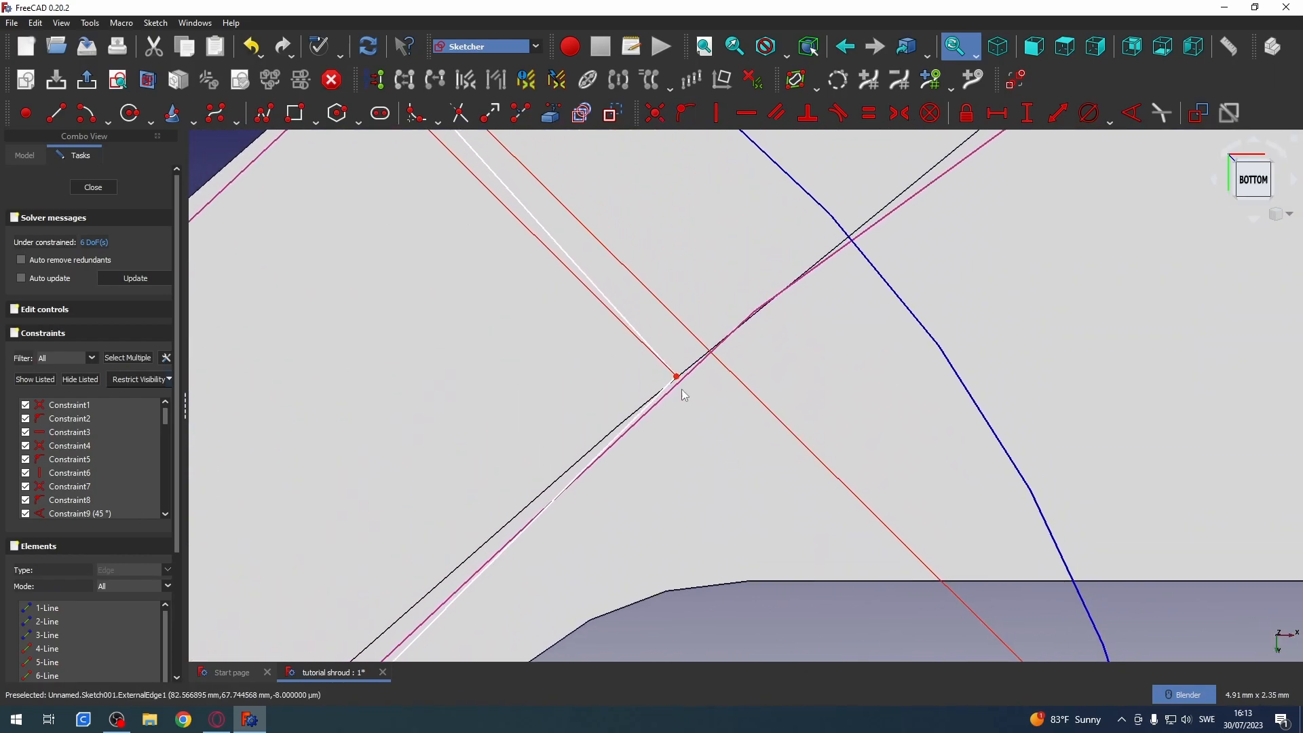
{"action": "left_click", "coordinate": [678, 381]}
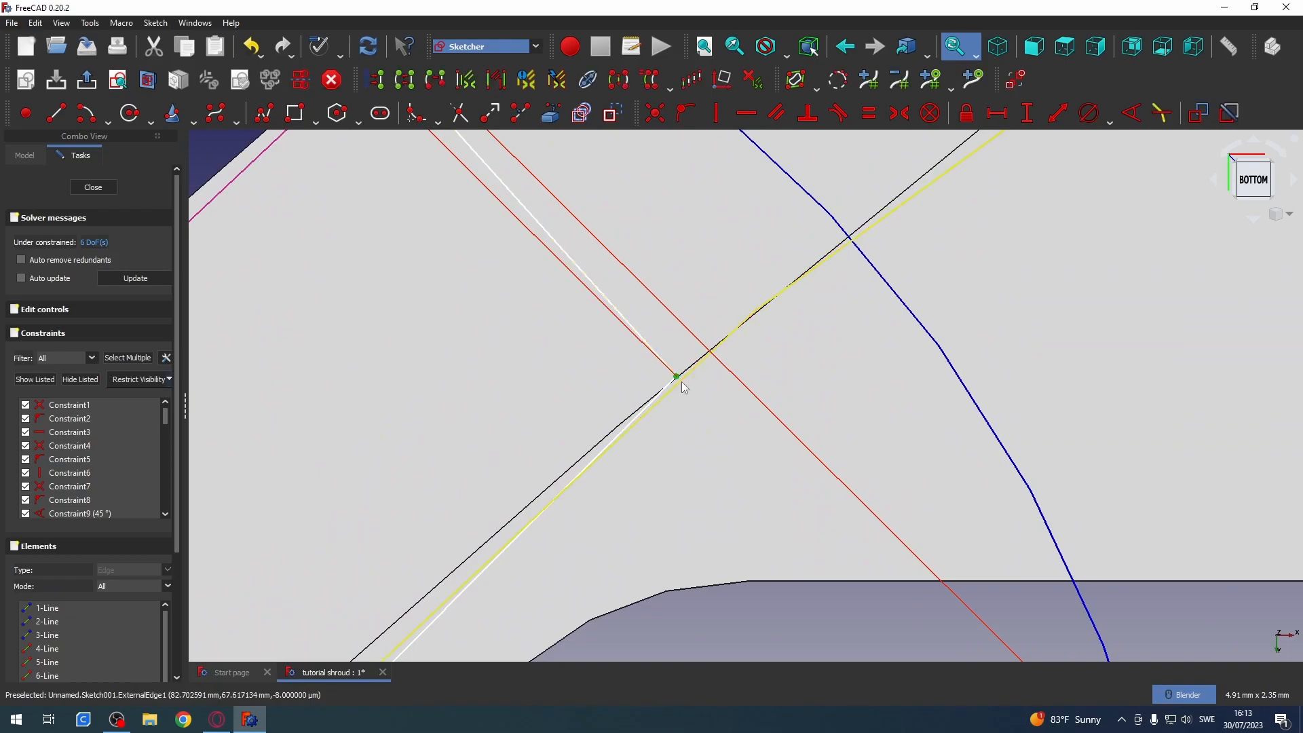
{"action": "left_click", "coordinate": [684, 387]}
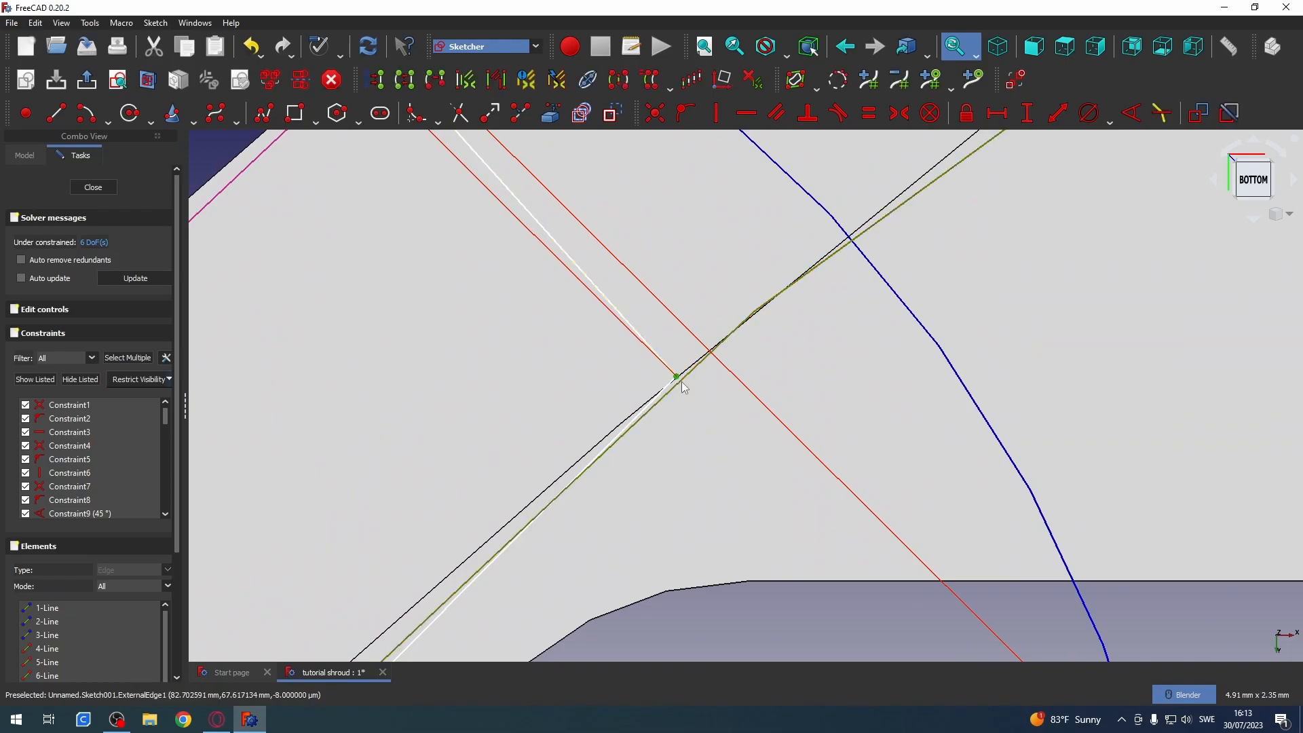
{"action": "left_click", "coordinate": [687, 114]}
- Constrain the new mirrored profile's lower inner corner onto the inner ring circle
{"action": "scroll", "coordinate": [683, 555], "scroll_direction": "down", "scroll_amount": 5}
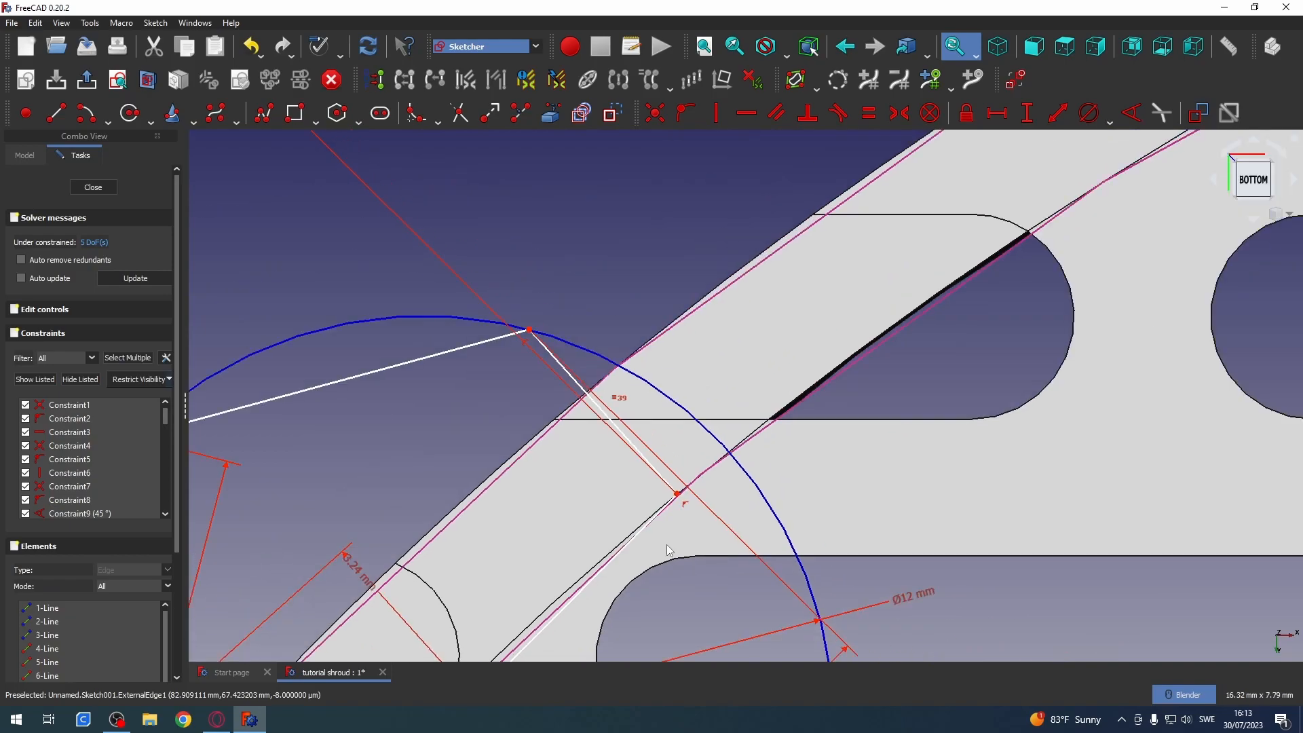
{"action": "mouse_move", "coordinate": [688, 576]}
{"action": "middle_mouse_down", "text": "shift"}
{"action": "mouse_move", "coordinate": [759, 331]}
{"action": "mouse_move", "coordinate": [854, 201]}
{"action": "middle_mouse_up", "text": "shift"}
{"action": "middle_click_drag", "start_coordinate": [624, 456], "coordinate": [775, 294], "text": "shift"}
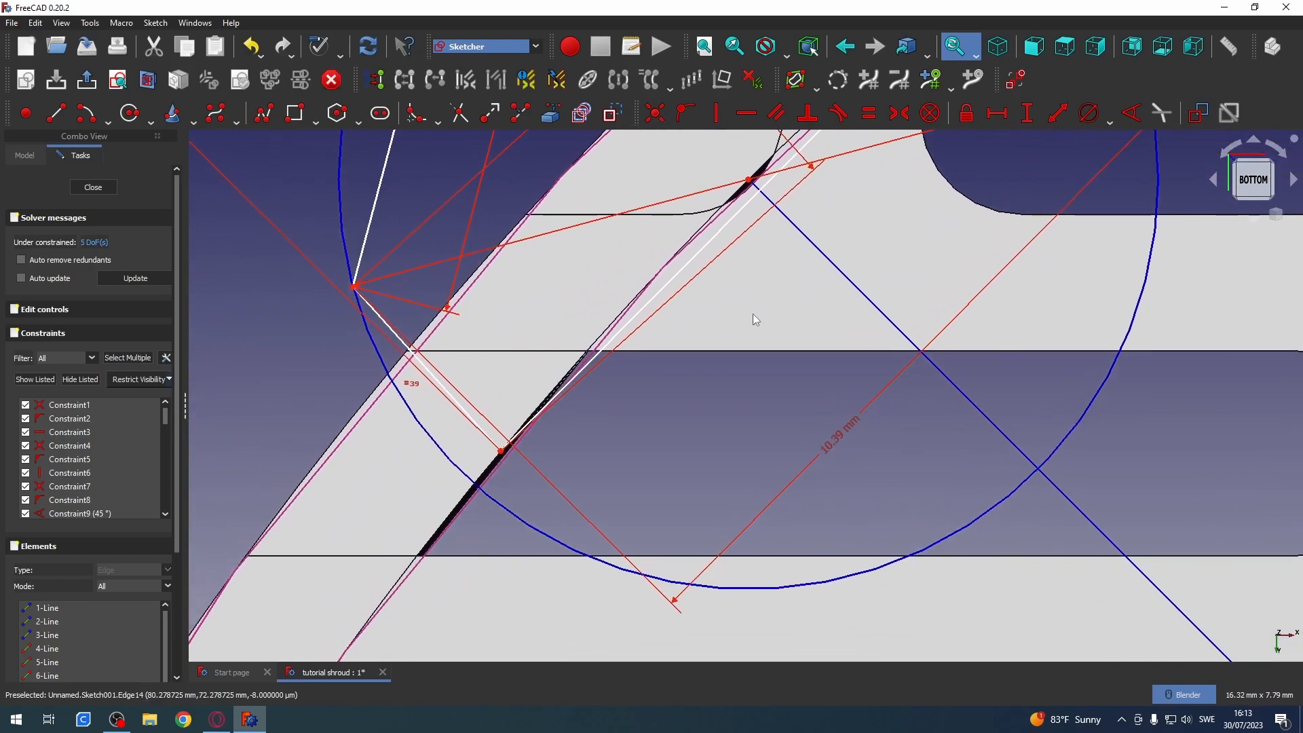
{"action": "scroll", "coordinate": [451, 495], "scroll_direction": "up", "scroll_amount": 3}
{"action": "scroll", "coordinate": [453, 496], "scroll_direction": "up", "scroll_amount": 5}
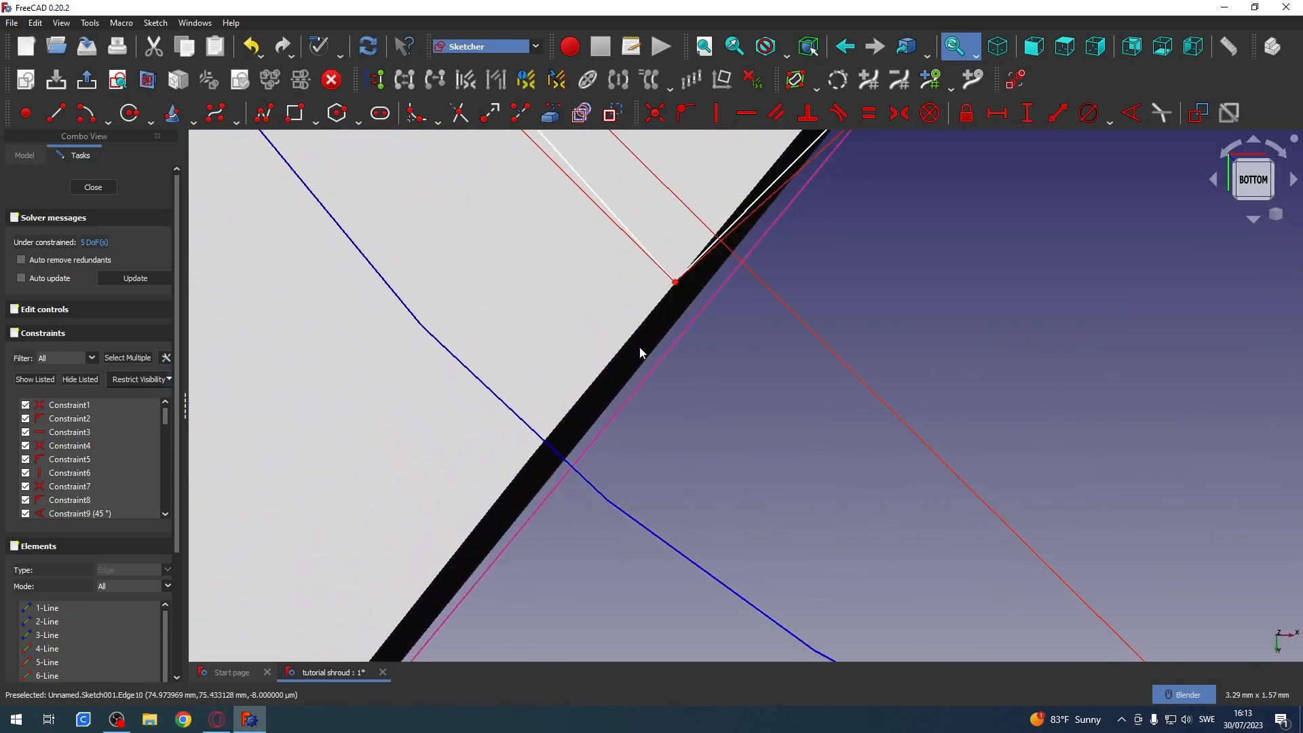
{"action": "left_click", "coordinate": [676, 286]}
{"action": "left_click", "coordinate": [698, 313]}
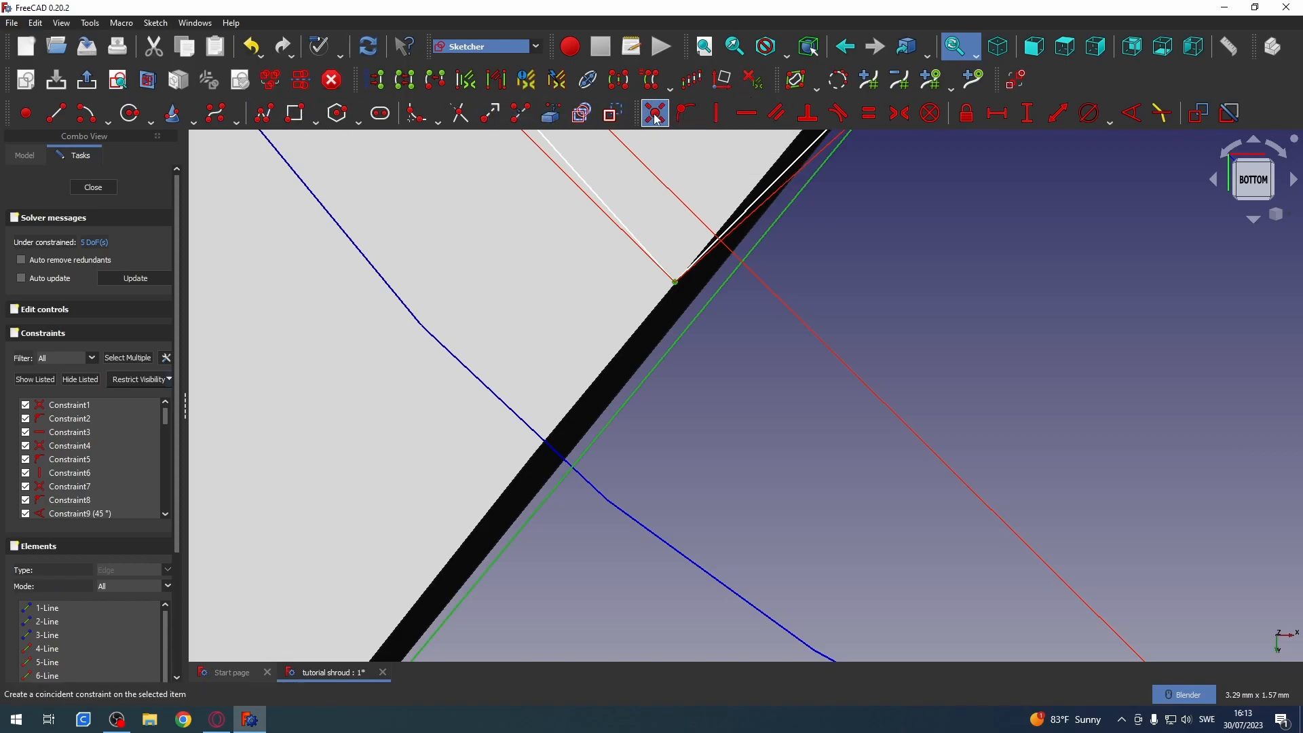
{"action": "left_click", "coordinate": [686, 115]}
- Check the new mirrored profile's remaining freedom by trying to move its outermost corner
{"action": "scroll", "coordinate": [755, 323], "scroll_direction": "down", "scroll_amount": 10}
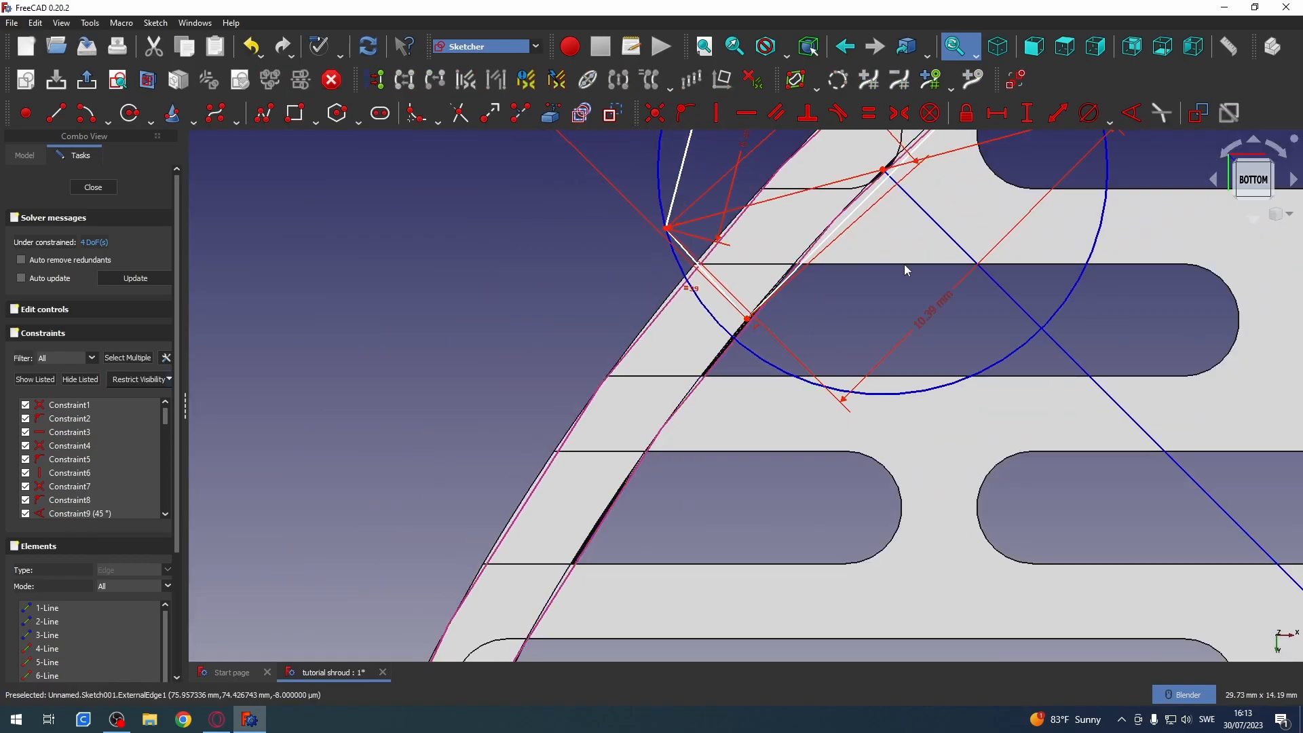
{"action": "mouse_move", "coordinate": [973, 228]}
{"action": "middle_mouse_down", "text": "shift"}
{"action": "mouse_move", "coordinate": [961, 386]}
{"action": "mouse_move", "coordinate": [973, 518]}
{"action": "middle_mouse_up", "text": "shift"}
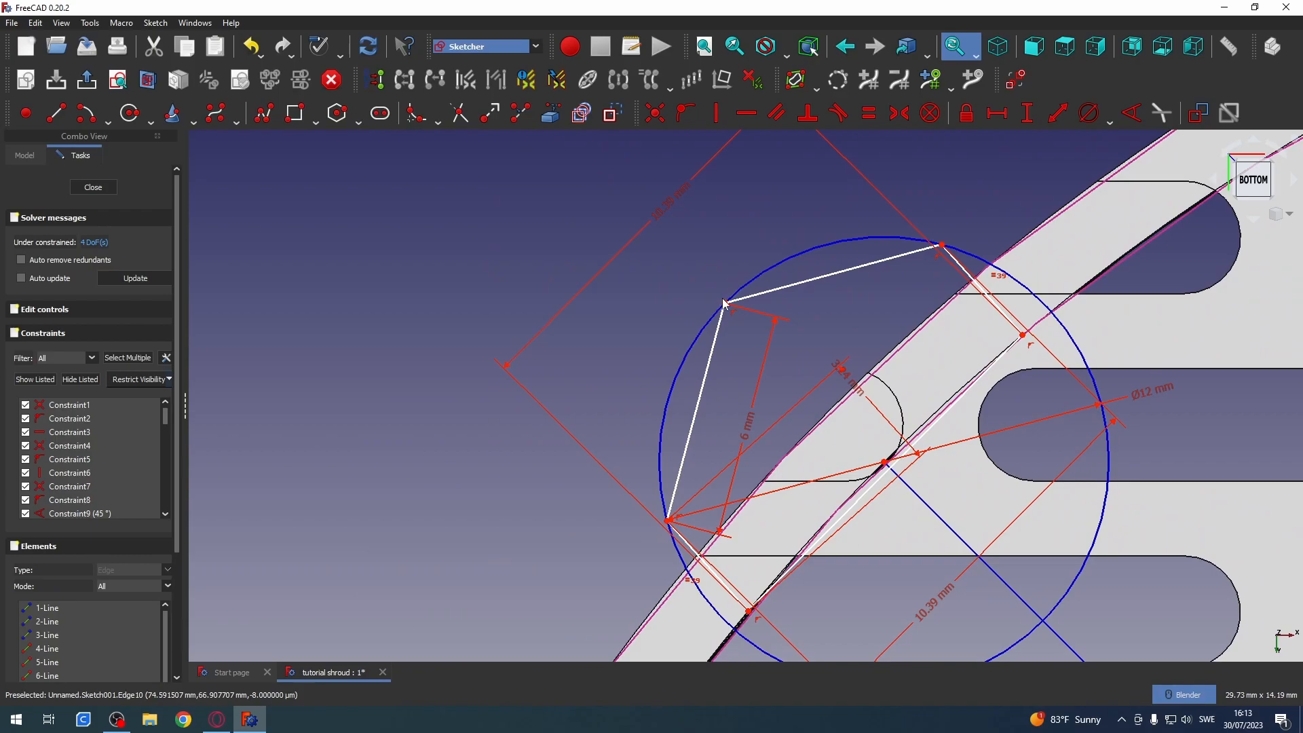
{"action": "mouse_move", "coordinate": [727, 310]}
{"action": "left_mouse_down"}
{"action": "mouse_move", "coordinate": [742, 303]}
{"action": "mouse_move", "coordinate": [727, 326]}
{"action": "mouse_move", "coordinate": [753, 328]}
{"action": "mouse_move", "coordinate": [736, 312]}
{"action": "mouse_move", "coordinate": [755, 328]}
{"action": "mouse_move", "coordinate": [703, 324]}
{"action": "mouse_move", "coordinate": [750, 330]}
{"action": "mouse_move", "coordinate": [713, 317]}
{"action": "mouse_move", "coordinate": [727, 307]}
{"action": "left_mouse_up"}
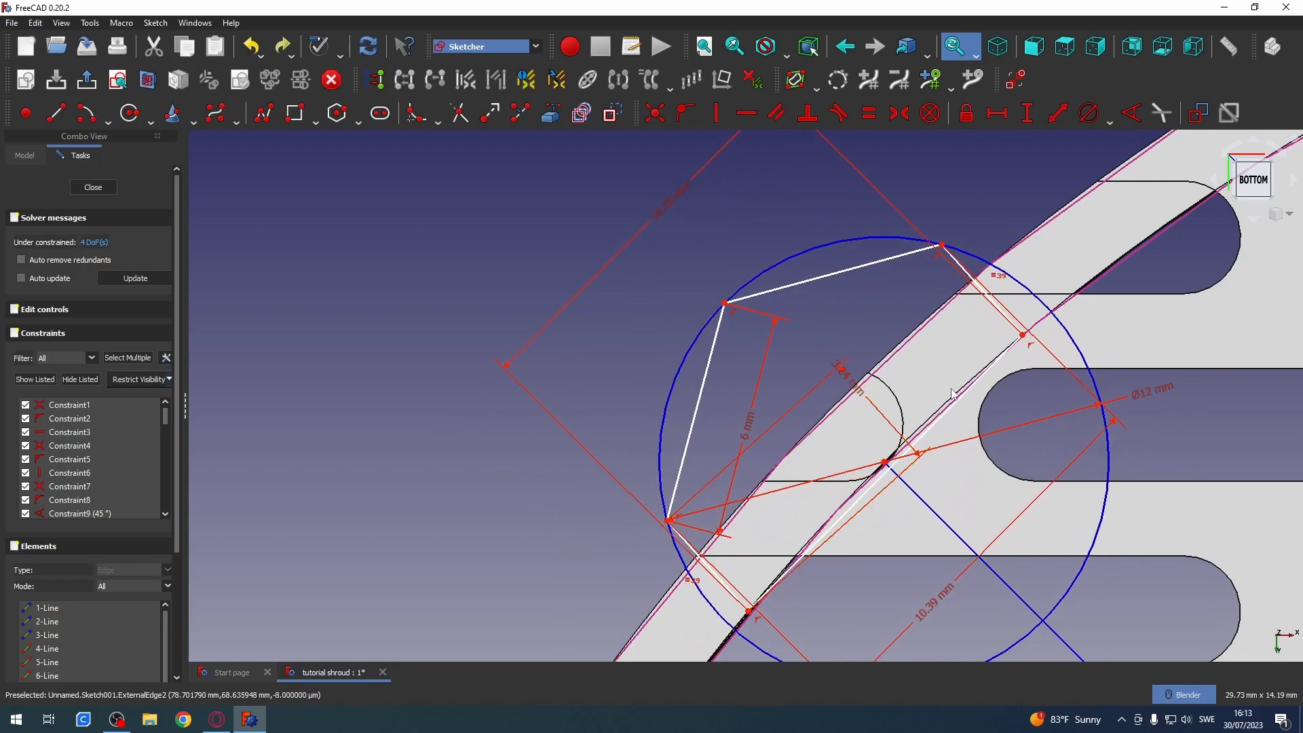
- Constrain the horizontal distance between the two hexagonal profiles' outermost upper corners to 90.53 mm
{"action": "scroll", "coordinate": [944, 396], "scroll_direction": "down", "scroll_amount": 5}
{"action": "scroll", "coordinate": [945, 396], "scroll_direction": "down", "scroll_amount": 5}
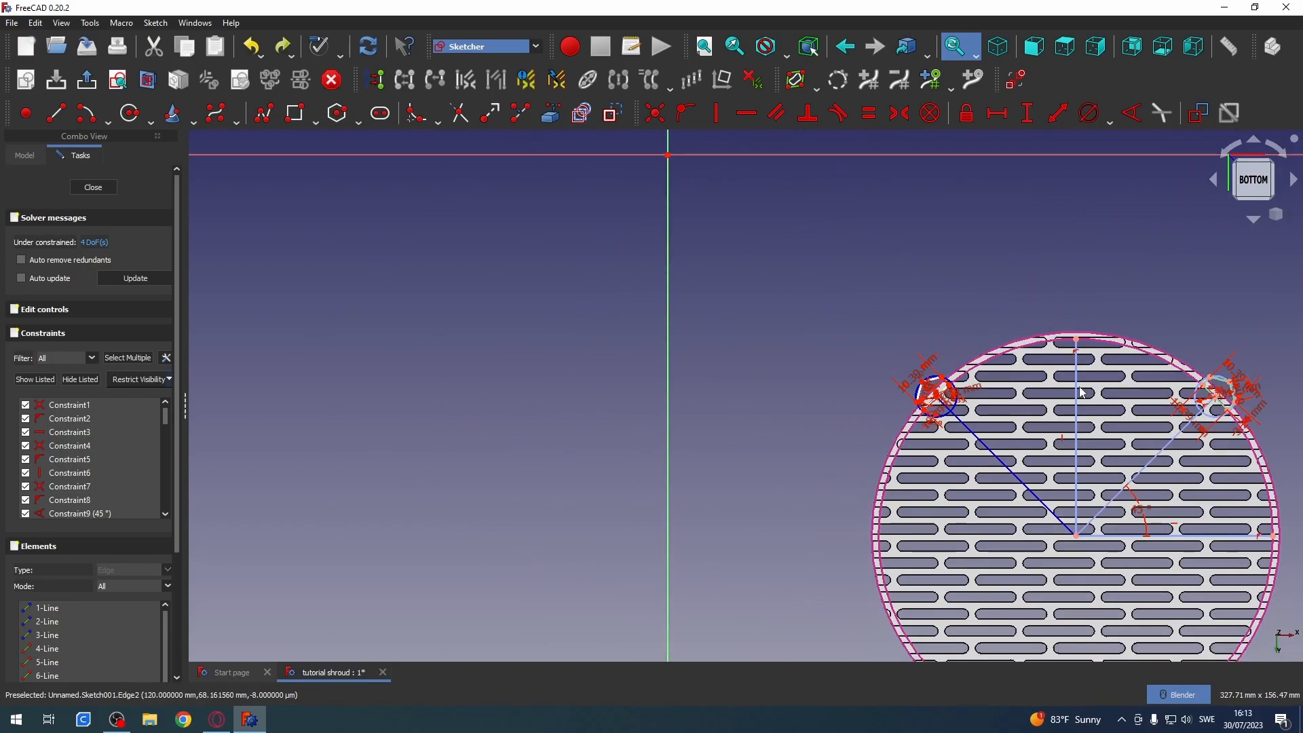
{"action": "scroll", "coordinate": [1124, 363], "scroll_direction": "up", "scroll_amount": 4}
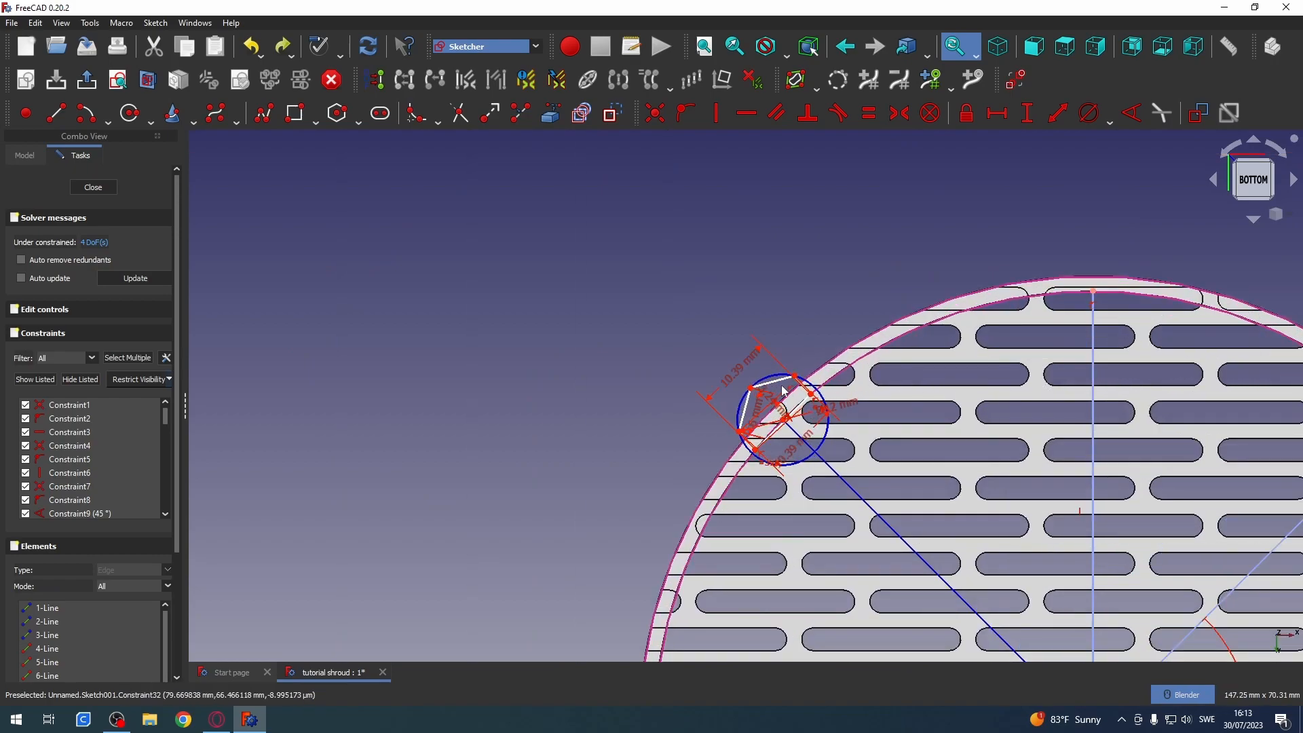
{"action": "middle_click_drag", "start_coordinate": [752, 394], "coordinate": [320, 392], "text": "shift"}
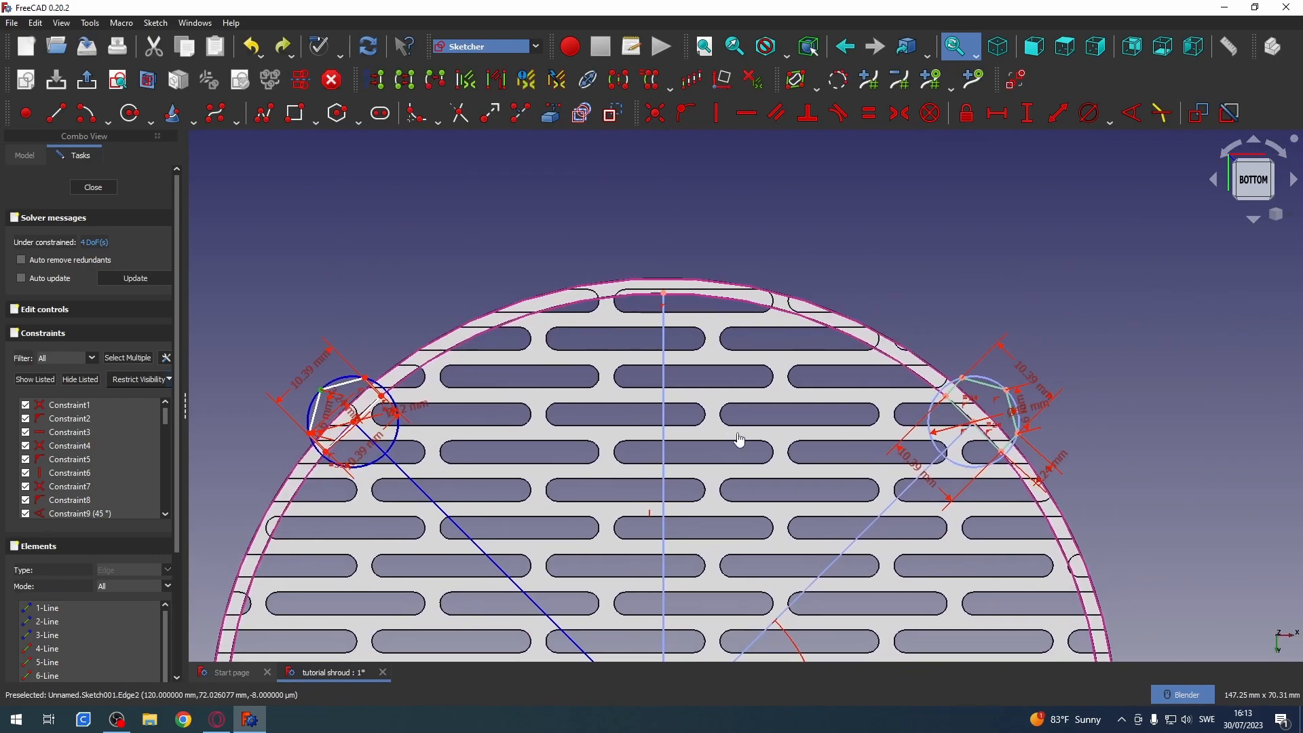
{"action": "left_click", "coordinate": [1008, 393]}
{"action": "left_click", "coordinate": [1006, 125]}
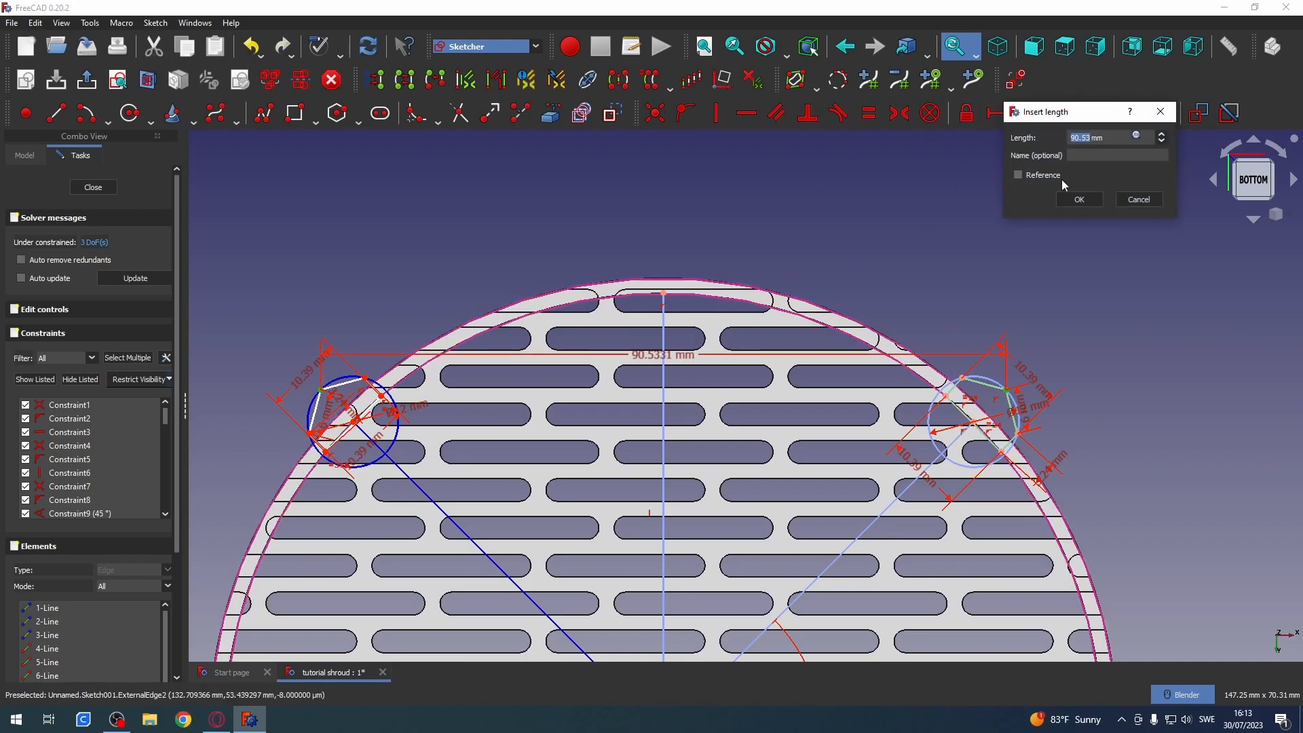
{"action": "left_click", "coordinate": [1084, 203]}
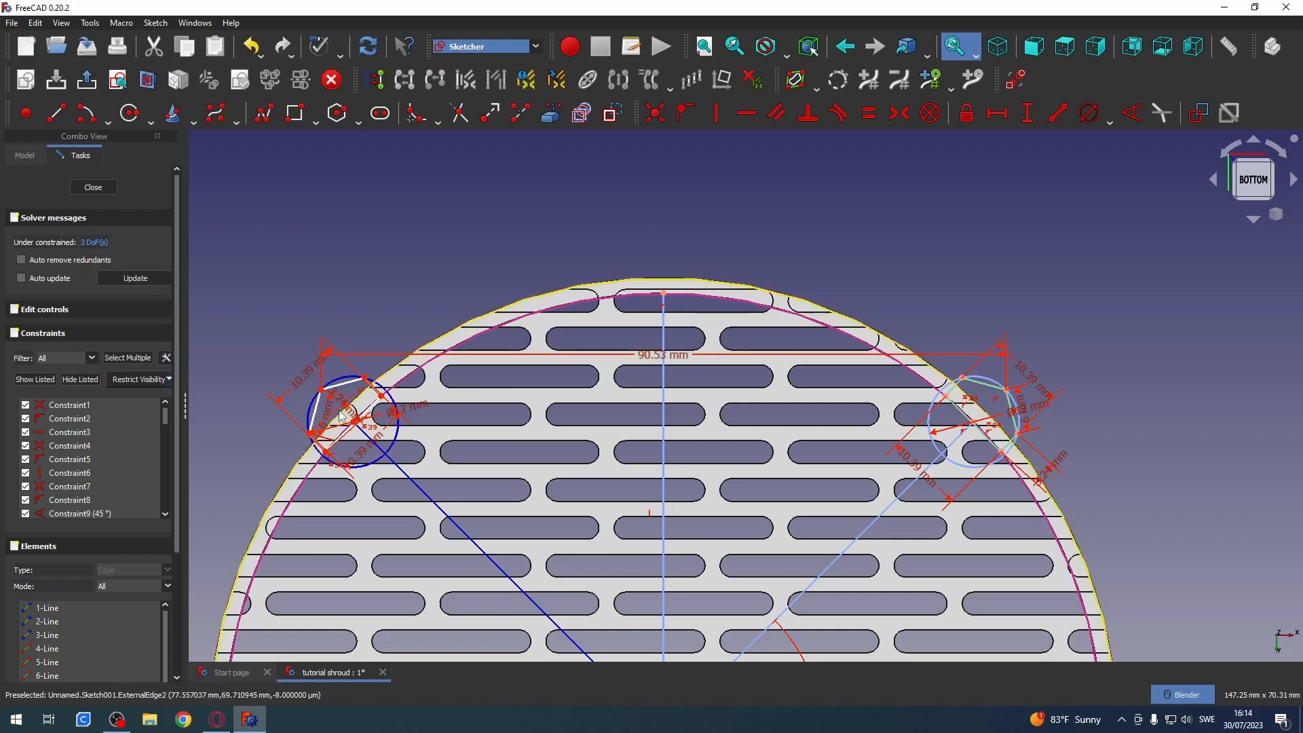
- Test the mirrored profile's remaining freedom by trying to move its outer and inner upper corners
{"action": "mouse_move", "coordinate": [328, 392]}
{"action": "left_mouse_down"}
{"action": "mouse_move", "coordinate": [345, 377]}
{"action": "mouse_move", "coordinate": [347, 389]}
{"action": "left_mouse_up"}
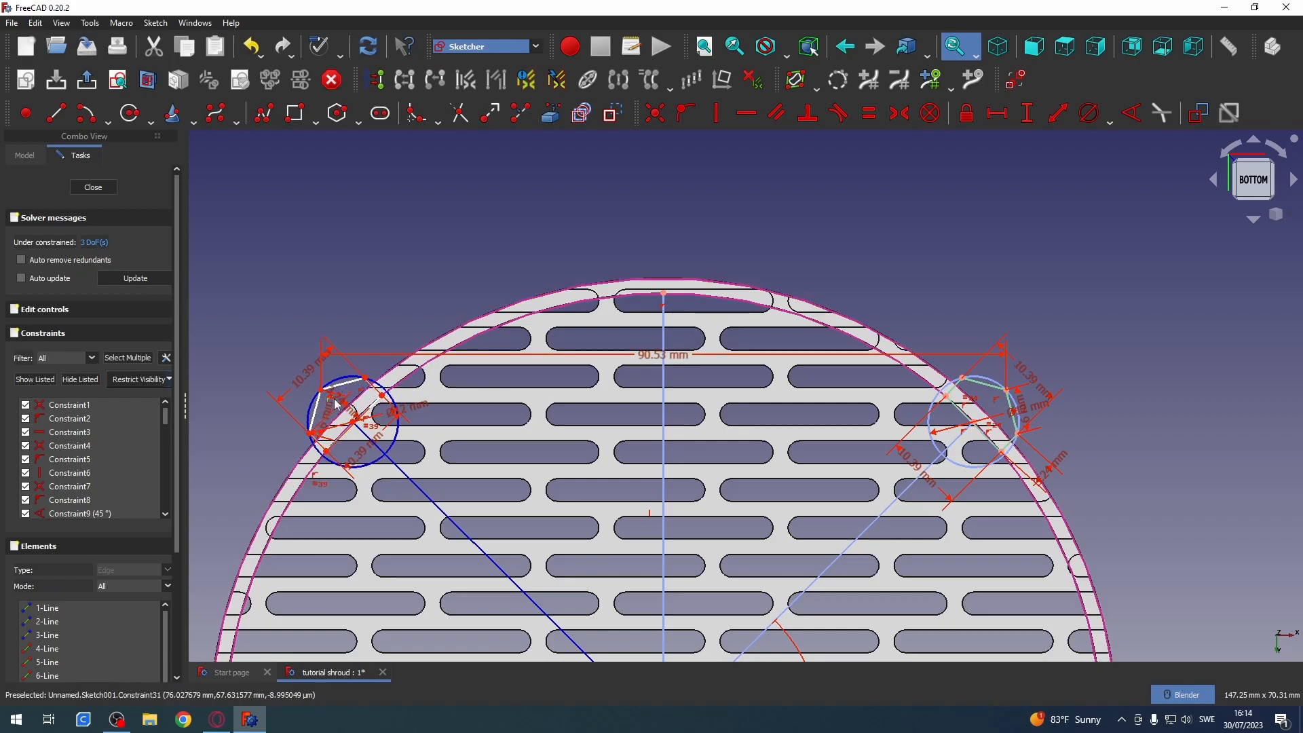
{"action": "scroll", "coordinate": [332, 400], "scroll_direction": "up", "scroll_amount": 6}
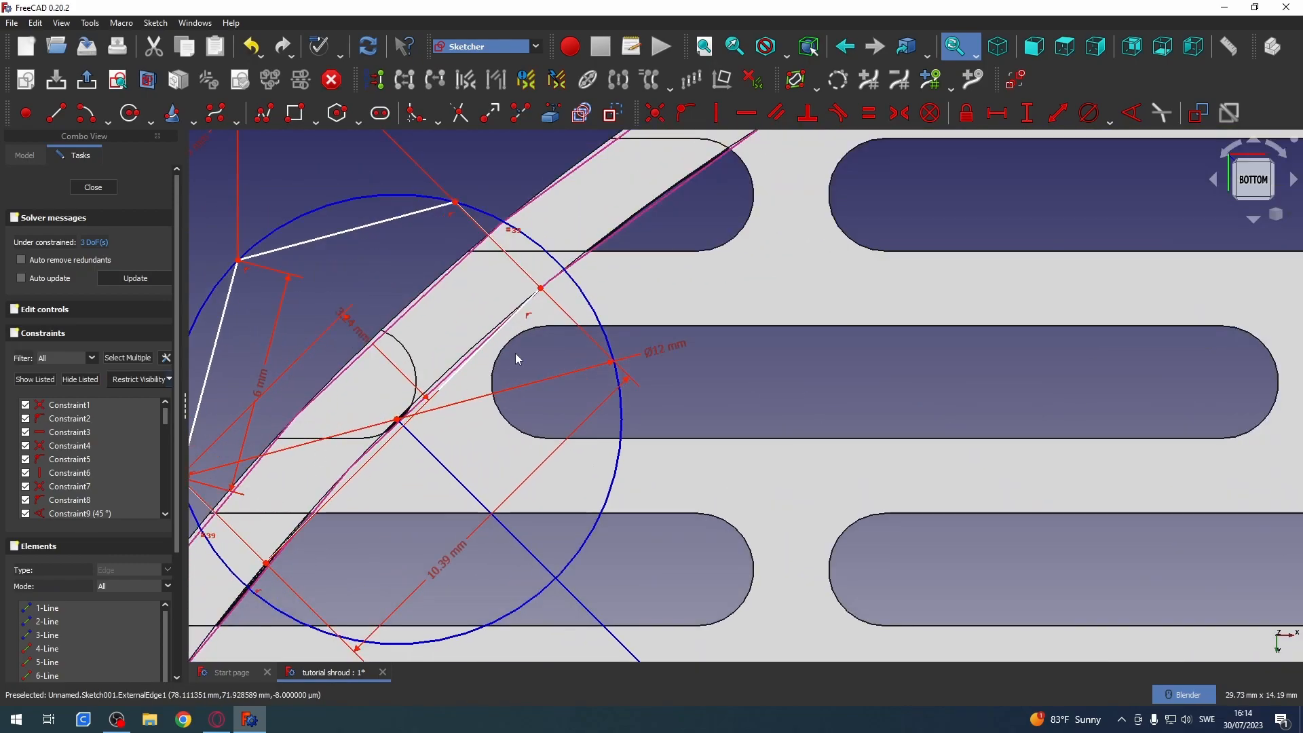
{"action": "left_click_drag", "start_coordinate": [454, 203], "coordinate": [410, 261]}
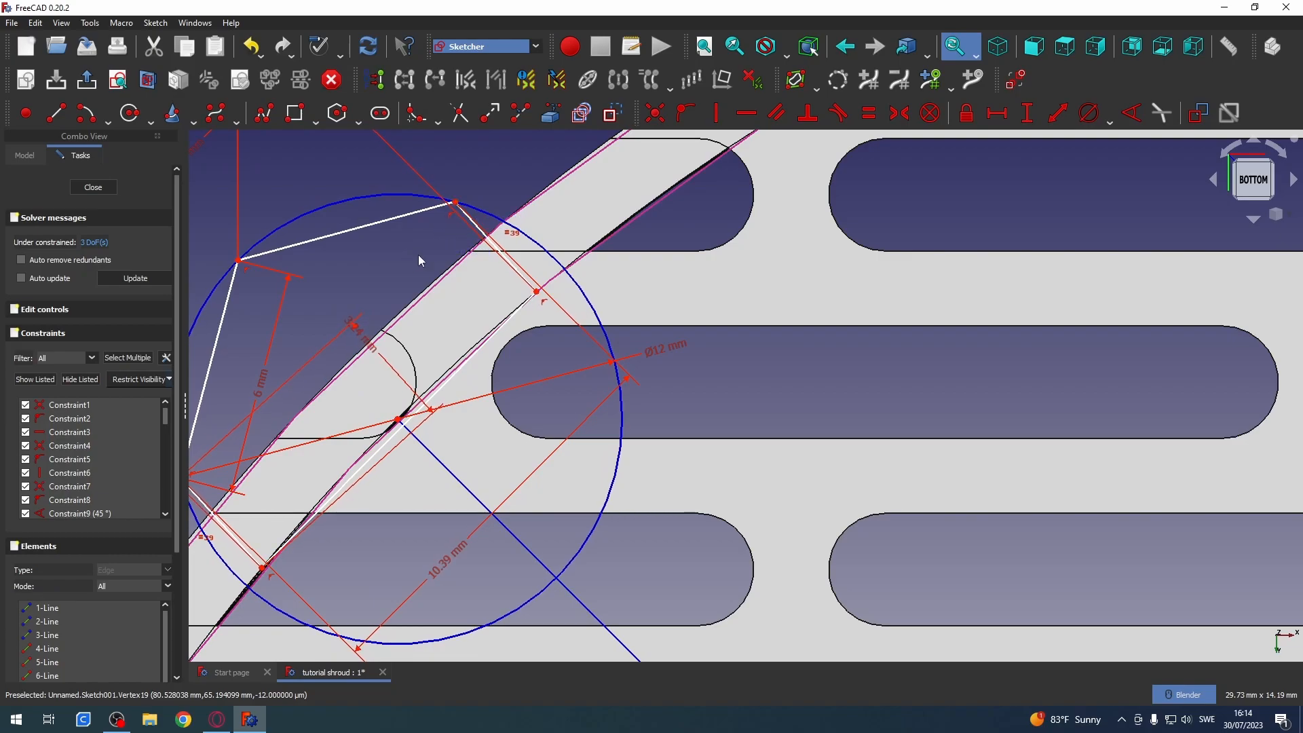
{"action": "mouse_move", "coordinate": [537, 292]}
{"action": "left_mouse_down"}
{"action": "mouse_move", "coordinate": [564, 298]}
{"action": "mouse_move", "coordinate": [487, 348]}
{"action": "mouse_move", "coordinate": [547, 291]}
{"action": "mouse_move", "coordinate": [475, 366]}
{"action": "mouse_move", "coordinate": [496, 278]}
{"action": "mouse_move", "coordinate": [550, 304]}
{"action": "left_mouse_up"}
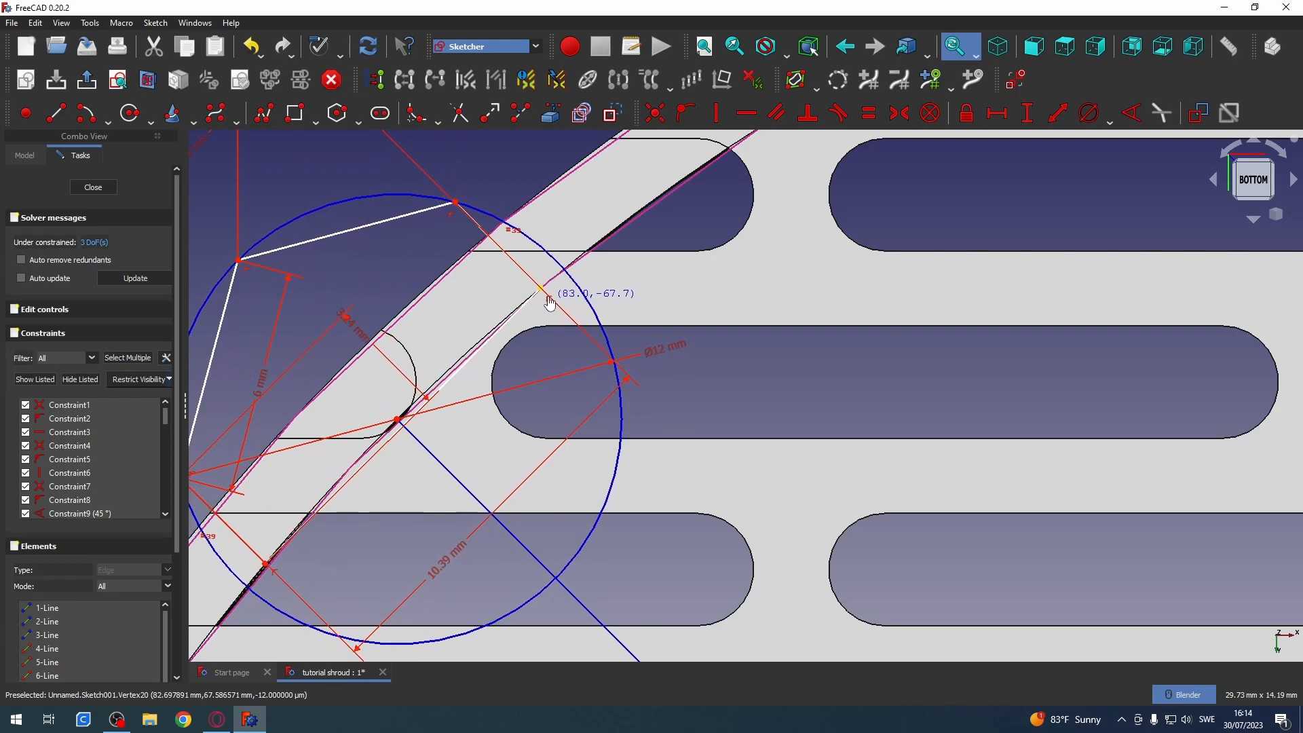
- Constrain the horizontal distance between the two profiles' upper inner corners to 74.62 mm
{"action": "scroll", "coordinate": [675, 354], "scroll_direction": "down", "scroll_amount": 6}
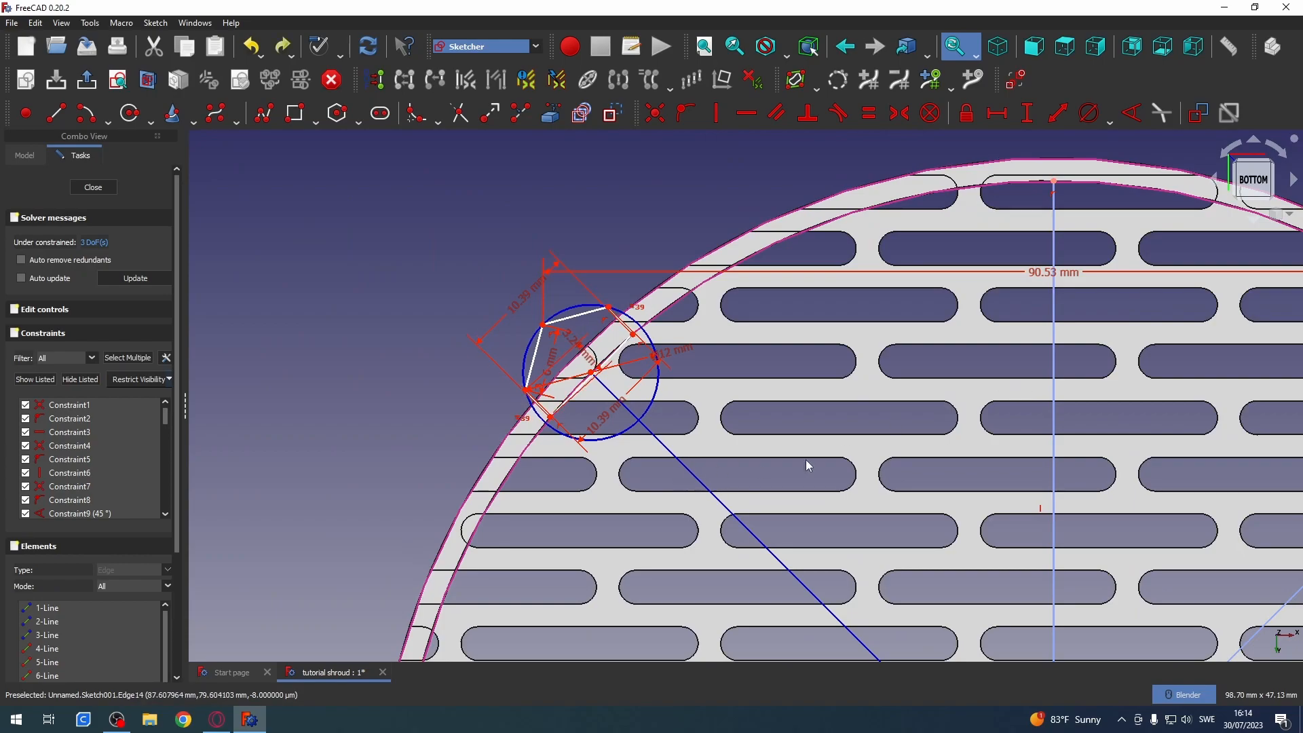
{"action": "scroll", "coordinate": [1089, 384], "scroll_direction": "down", "scroll_amount": 2}
{"action": "left_click", "coordinate": [787, 348]}
{"action": "middle_click_drag", "start_coordinate": [1241, 380], "coordinate": [849, 385], "text": "shift"}
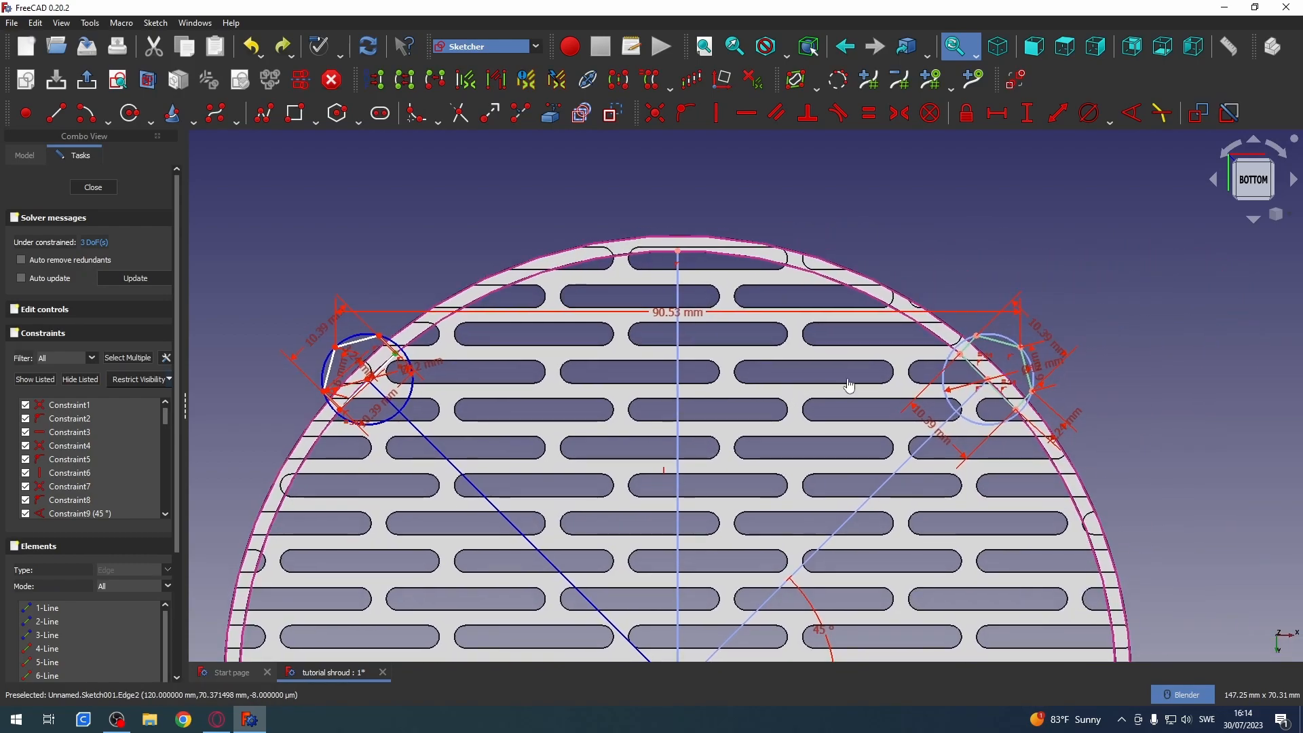
{"action": "left_click", "coordinate": [961, 360]}
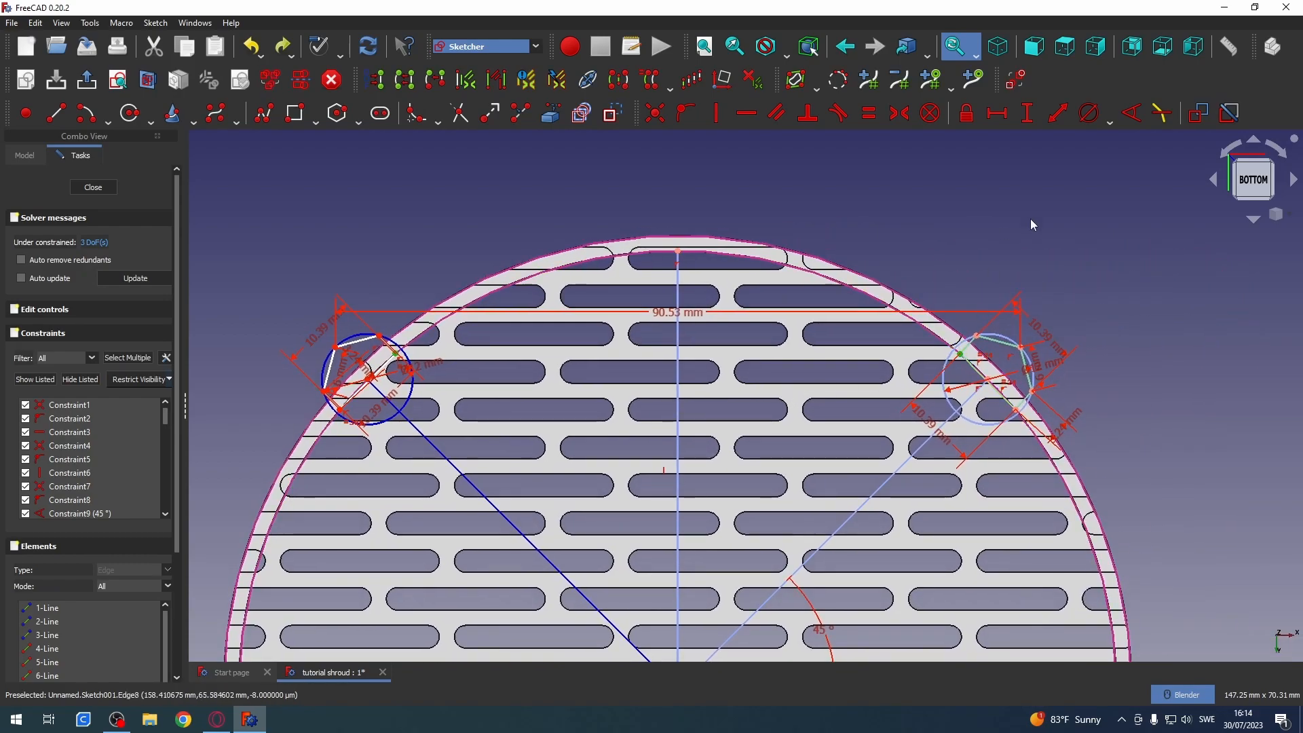
{"action": "left_click", "coordinate": [997, 115]}
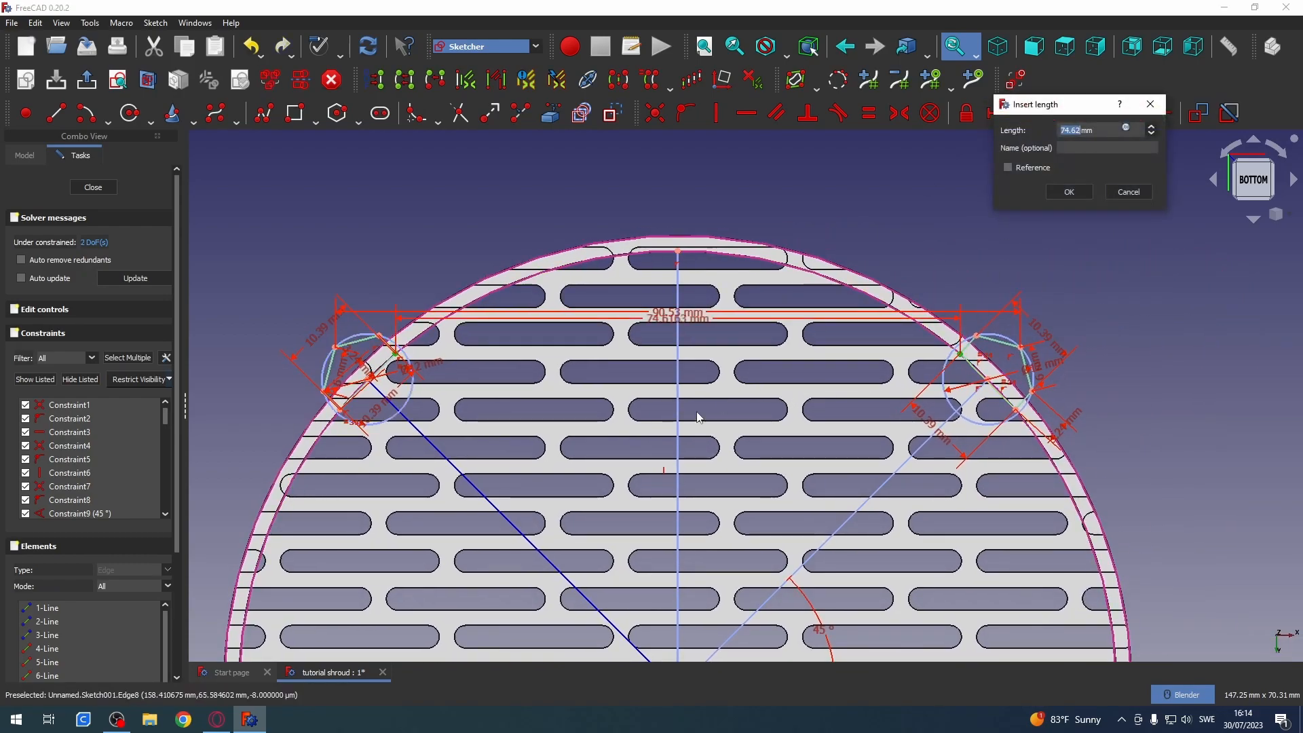
{"action": "left_click", "coordinate": [1069, 192]}
- Examine the mirrored profile, its construction circle and its radial line for the sketch's remaining degrees of freedom
{"action": "scroll", "coordinate": [520, 401], "scroll_direction": "up", "scroll_amount": 5}
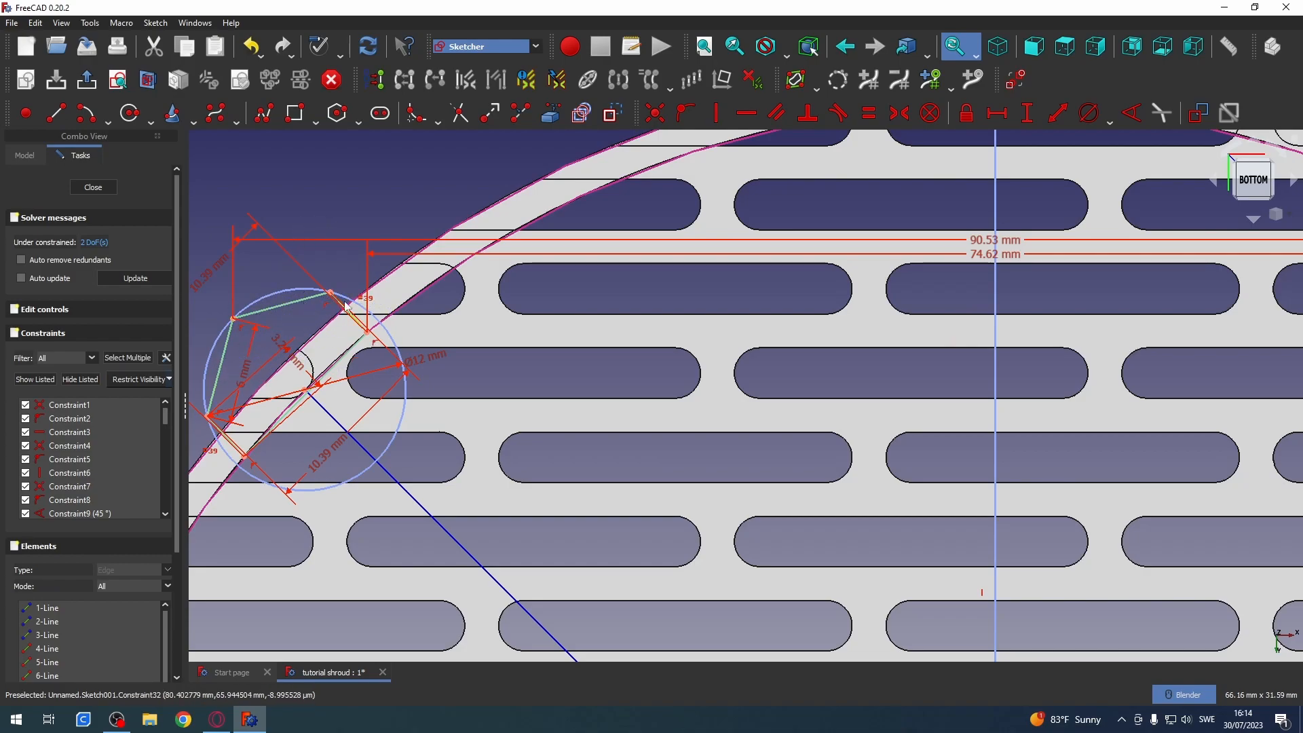
{"action": "left_click", "coordinate": [365, 331]}
{"action": "left_click", "coordinate": [394, 397]}
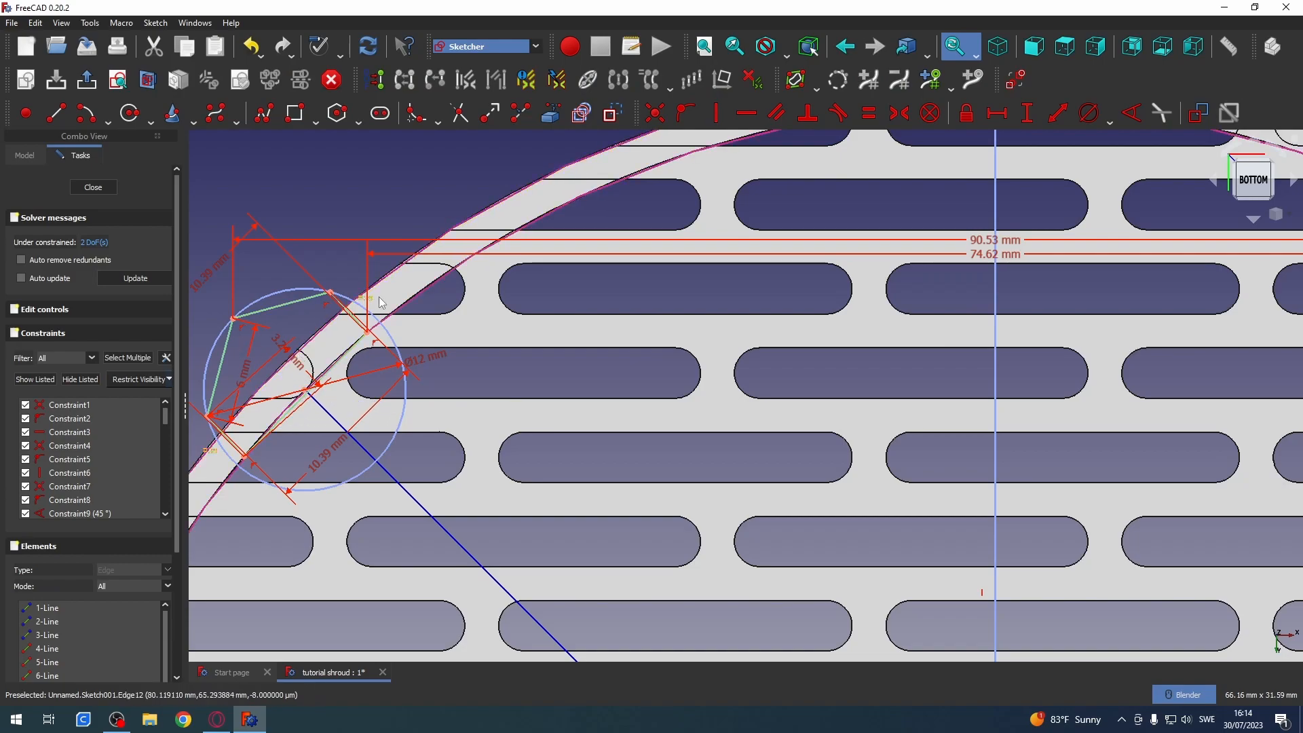
{"action": "left_click", "coordinate": [94, 244]}
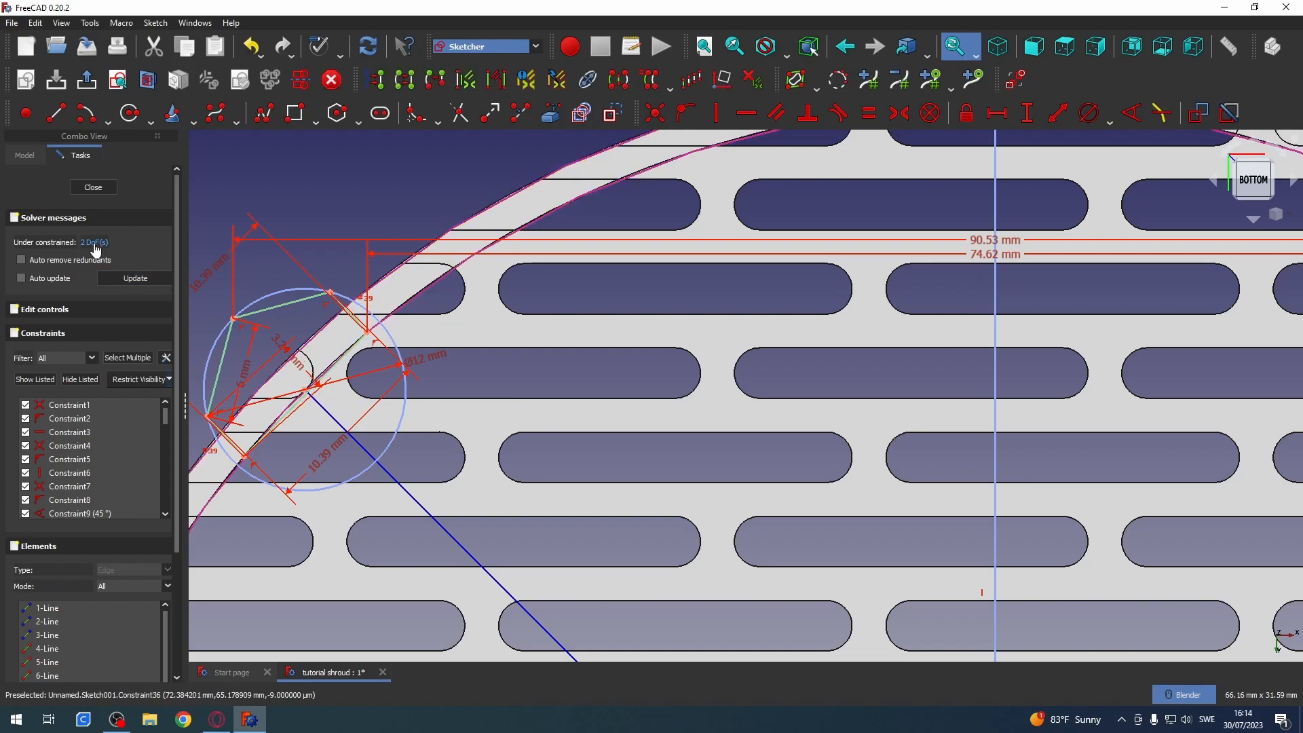
{"action": "scroll", "coordinate": [852, 425], "scroll_direction": "down", "scroll_amount": 5}
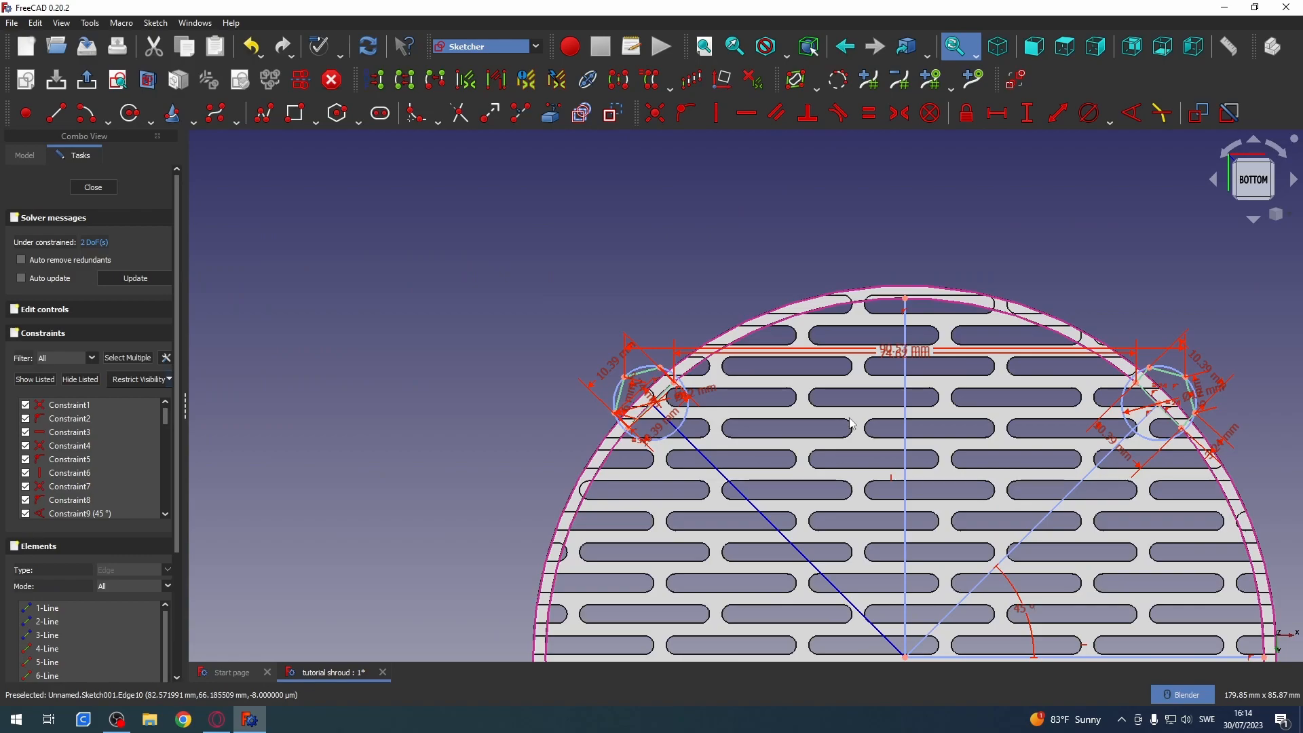
{"action": "scroll", "coordinate": [852, 424], "scroll_direction": "down", "scroll_amount": 2}
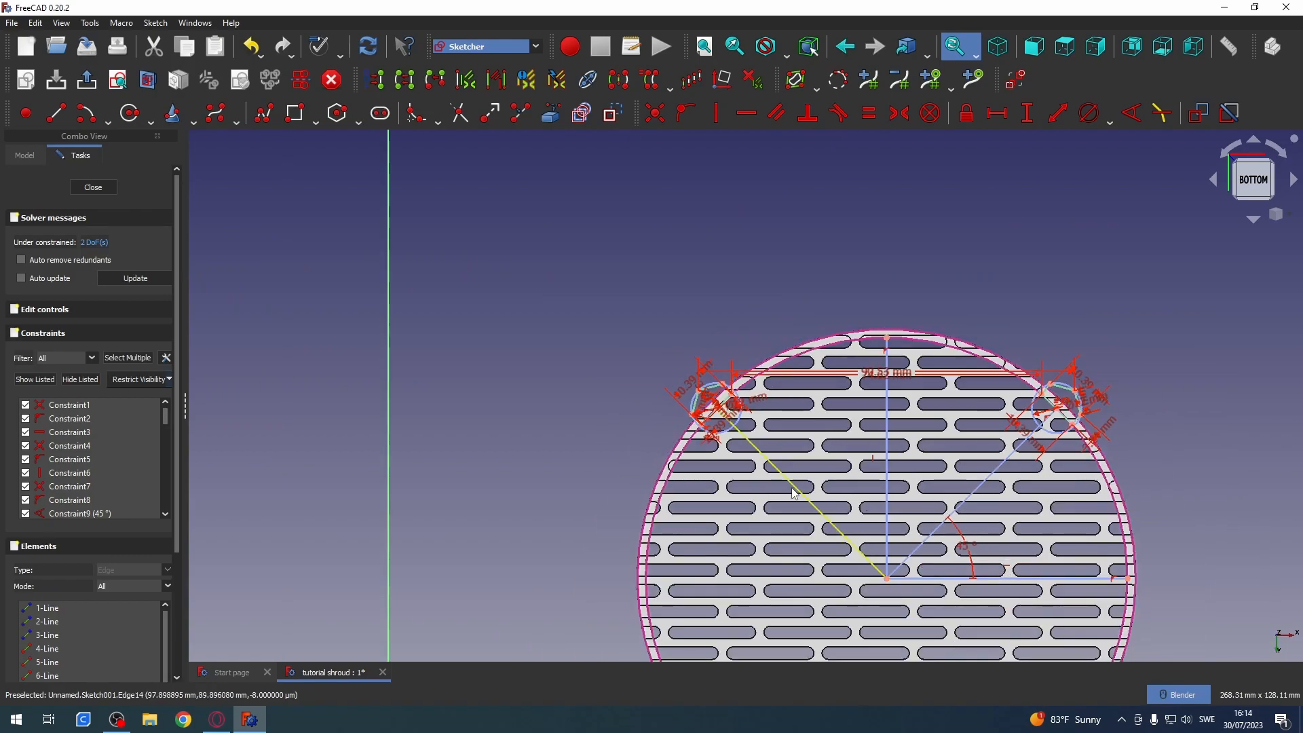
{"action": "scroll", "coordinate": [757, 425], "scroll_direction": "up", "scroll_amount": 7}
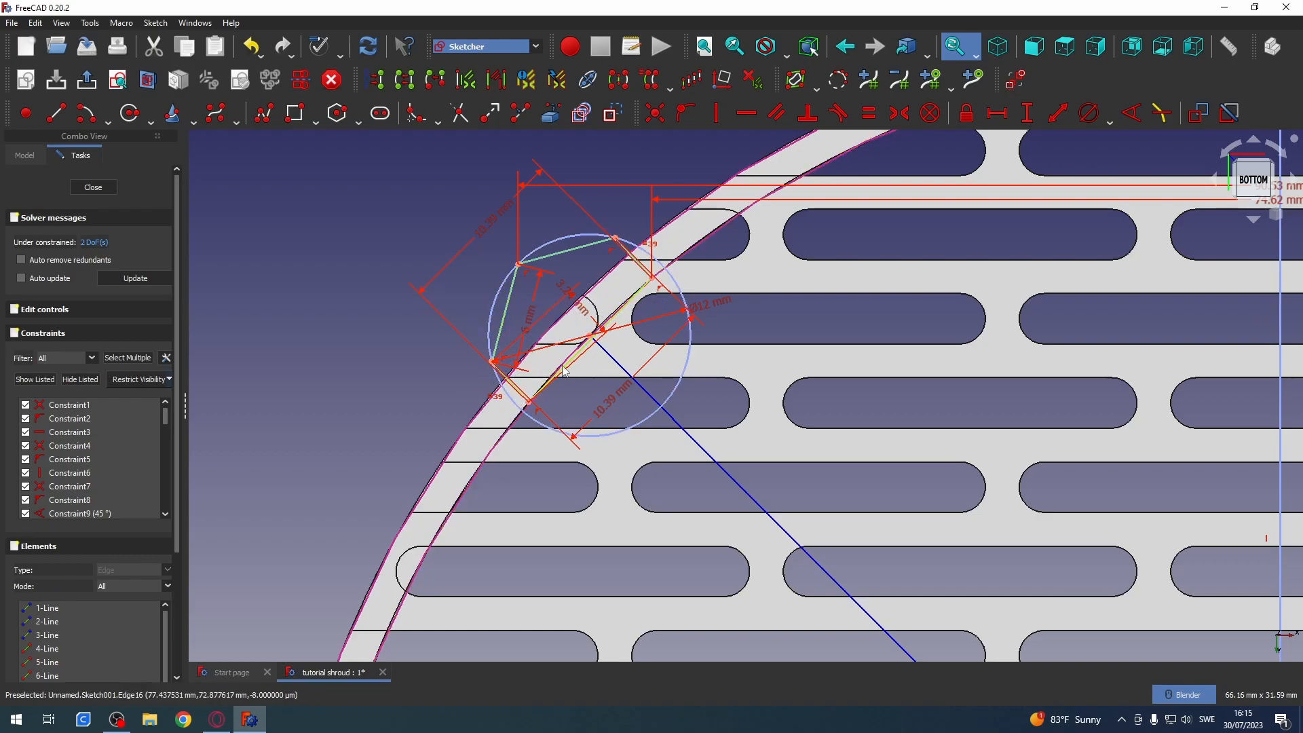
{"action": "mouse_move", "coordinate": [1123, 454]}
{"action": "middle_mouse_down"}
{"action": "mouse_move", "coordinate": [1088, 454]}
{"action": "mouse_move", "coordinate": [1103, 461]}
{"action": "middle_mouse_up"}
{"action": "scroll", "coordinate": [1065, 500], "scroll_direction": "down", "scroll_amount": 4}
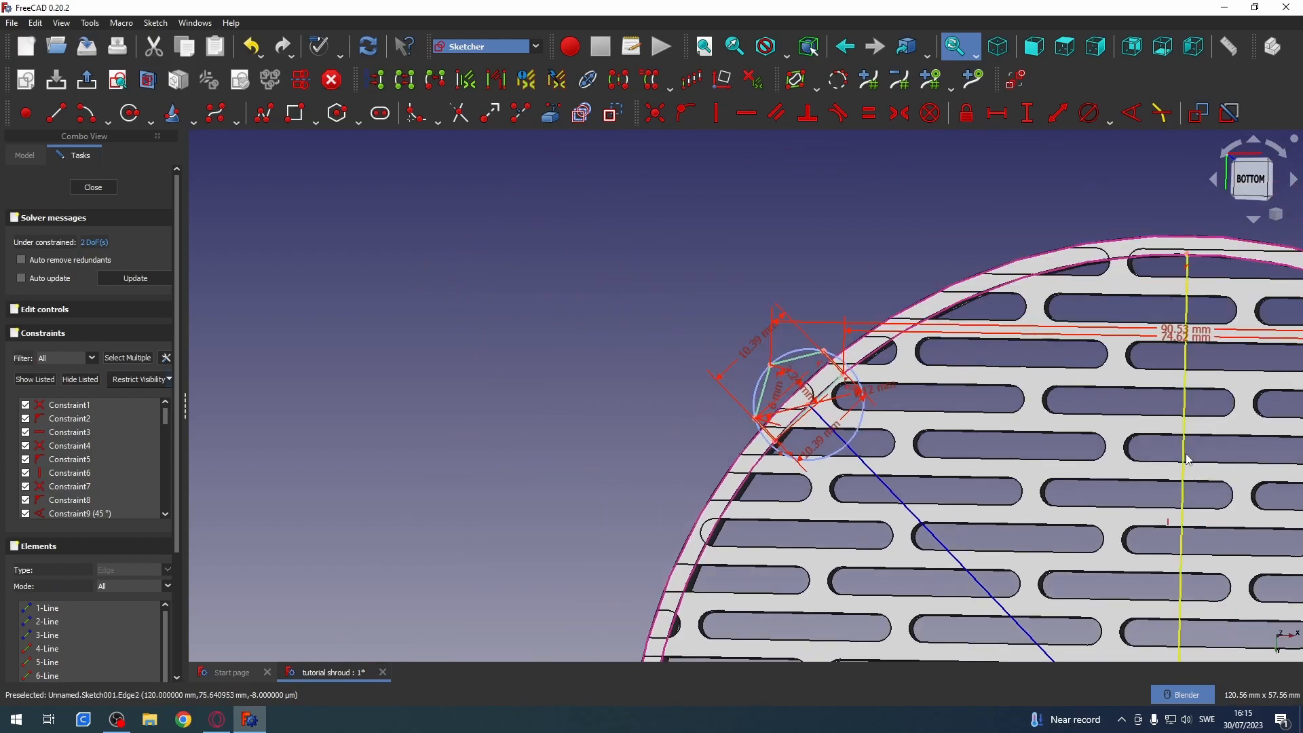
{"action": "left_click", "coordinate": [1039, 407]}
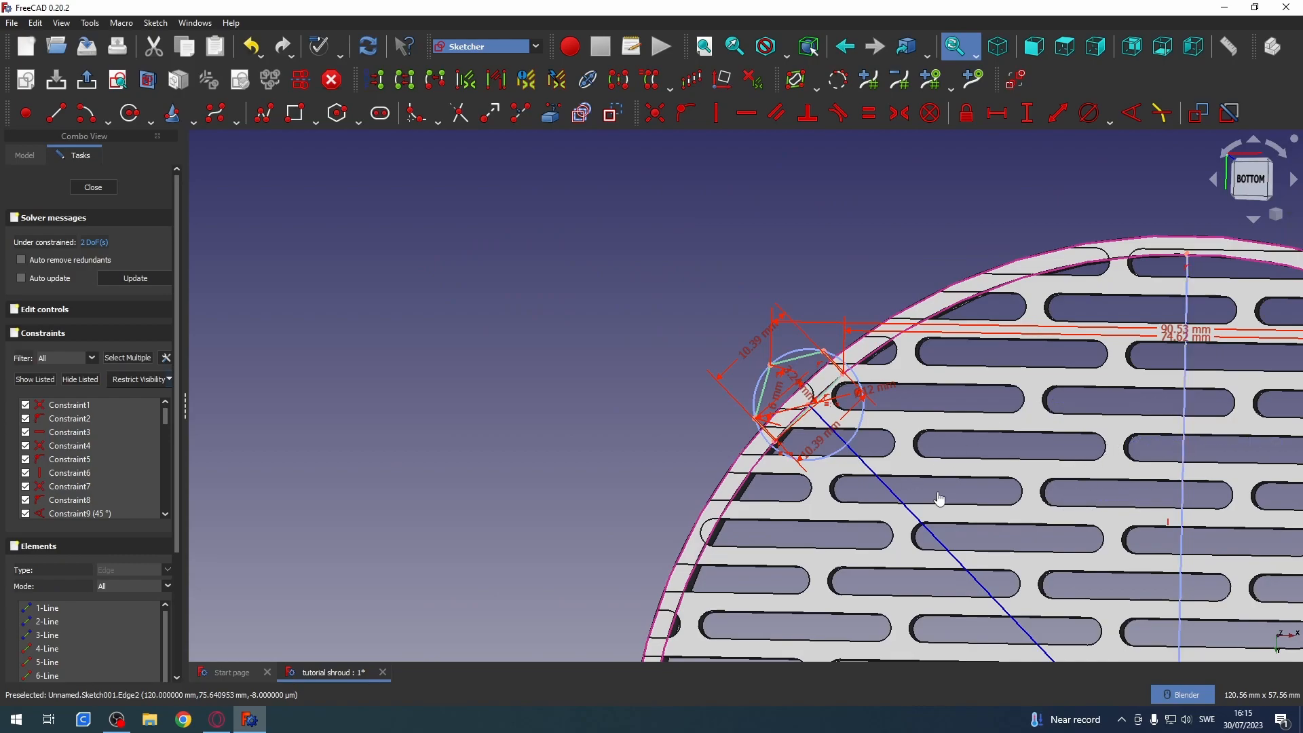
{"action": "scroll", "coordinate": [1070, 547], "scroll_direction": "down", "scroll_amount": 2}
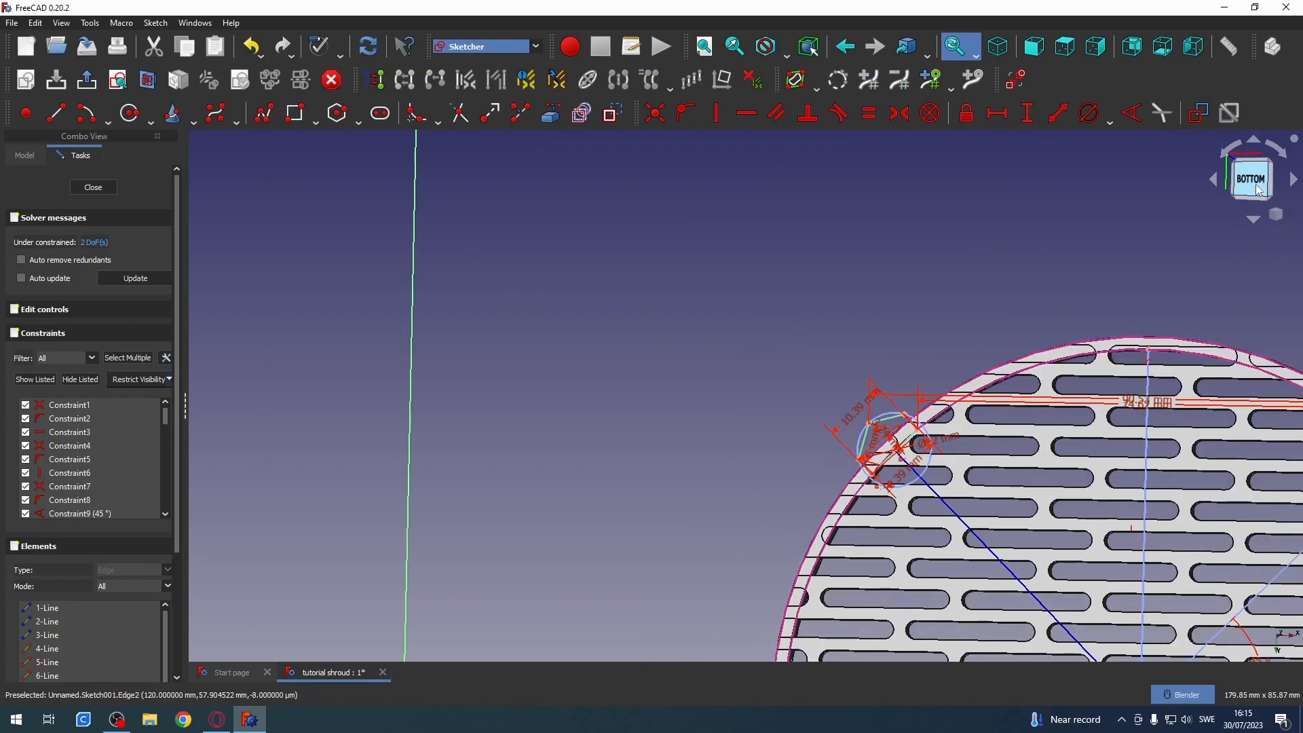
- Mirror both upper hexagonal profiles and their construction circles about the horizontal construction line onto the grille's lower rim
{"action": "mouse_move", "coordinate": [1231, 564]}
{"action": "middle_mouse_down", "text": "shift"}
{"action": "mouse_move", "coordinate": [860, 264]}
{"action": "mouse_move", "coordinate": [954, 409]}
{"action": "middle_mouse_up", "text": "shift"}
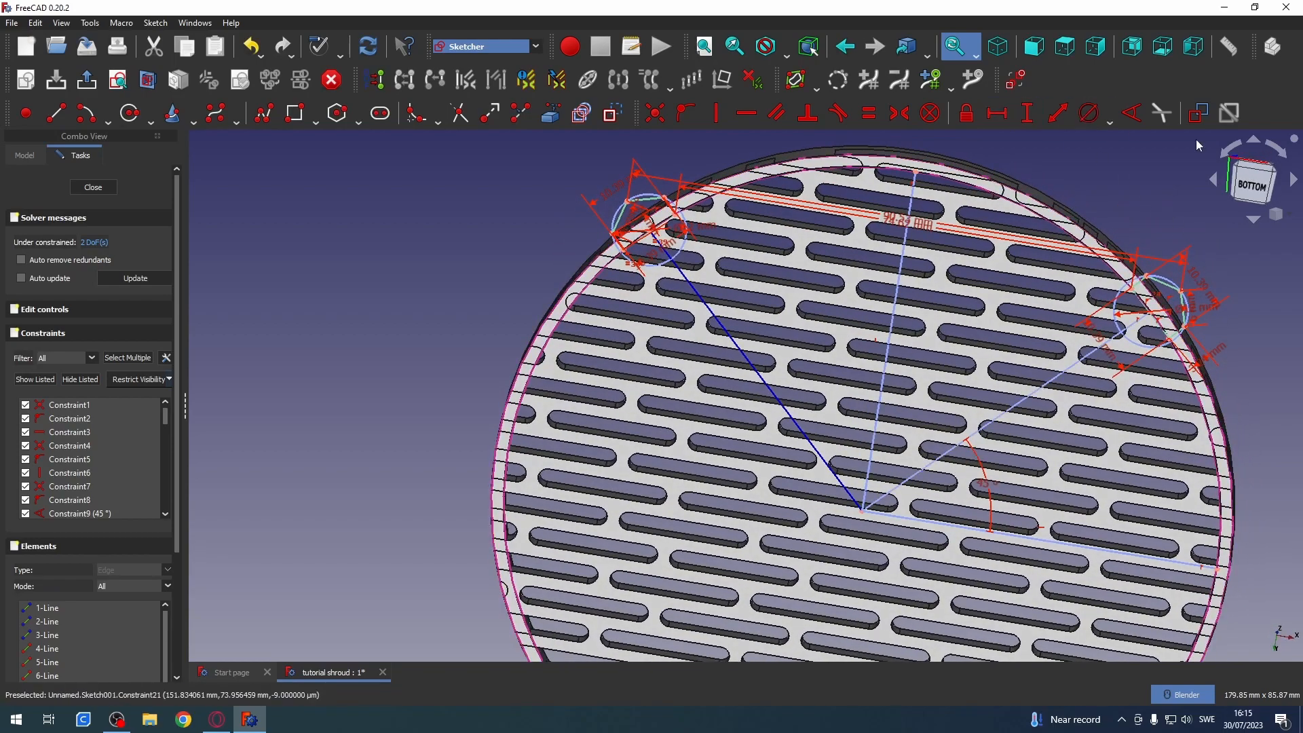
{"action": "left_click", "coordinate": [1257, 187]}
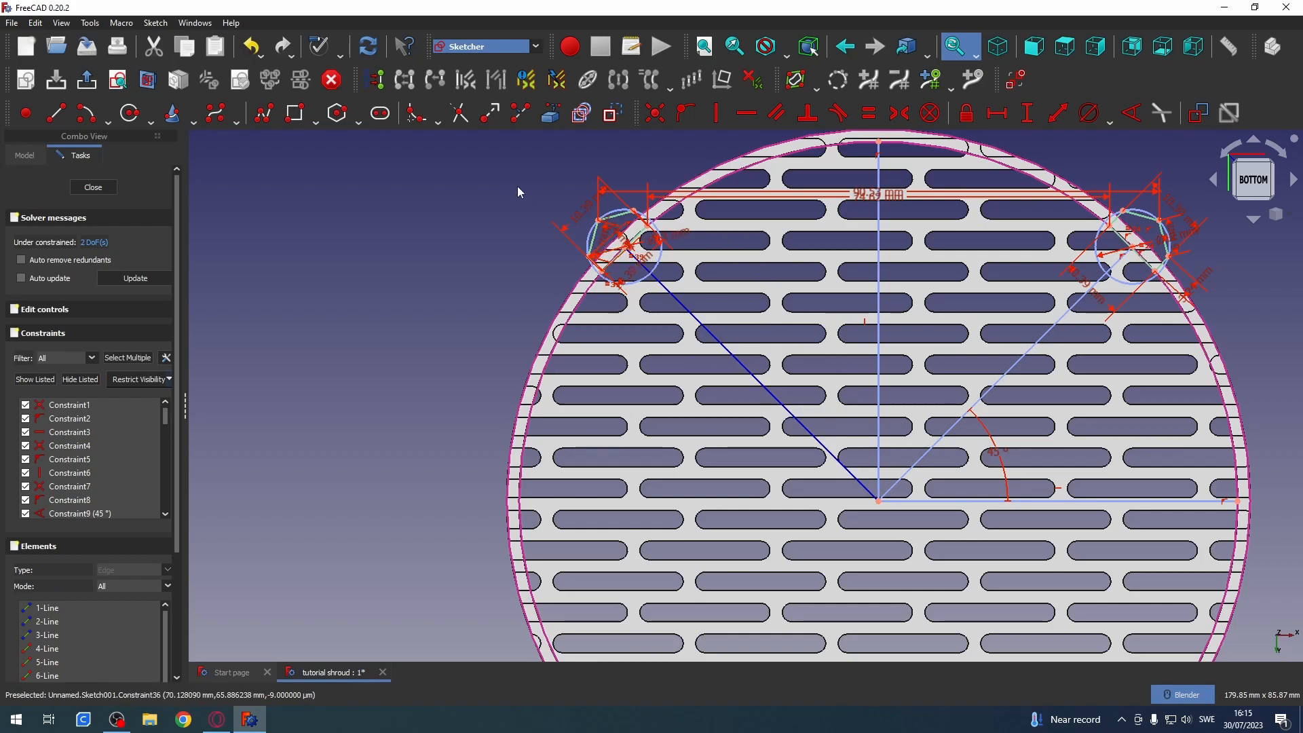
{"action": "mouse_move", "coordinate": [493, 148]}
{"action": "left_mouse_down"}
{"action": "mouse_move", "coordinate": [761, 271]}
{"action": "mouse_move", "coordinate": [1261, 360]}
{"action": "left_mouse_up"}
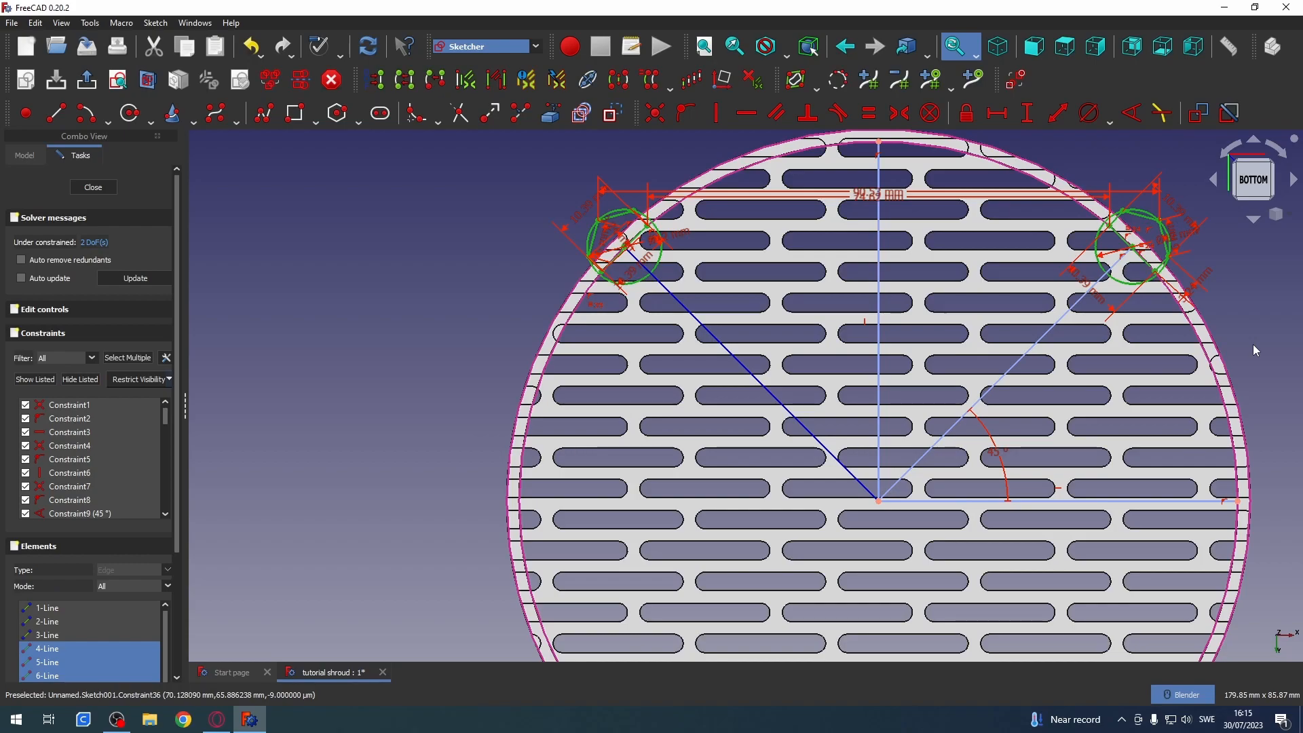
{"action": "left_click", "coordinate": [990, 506]}
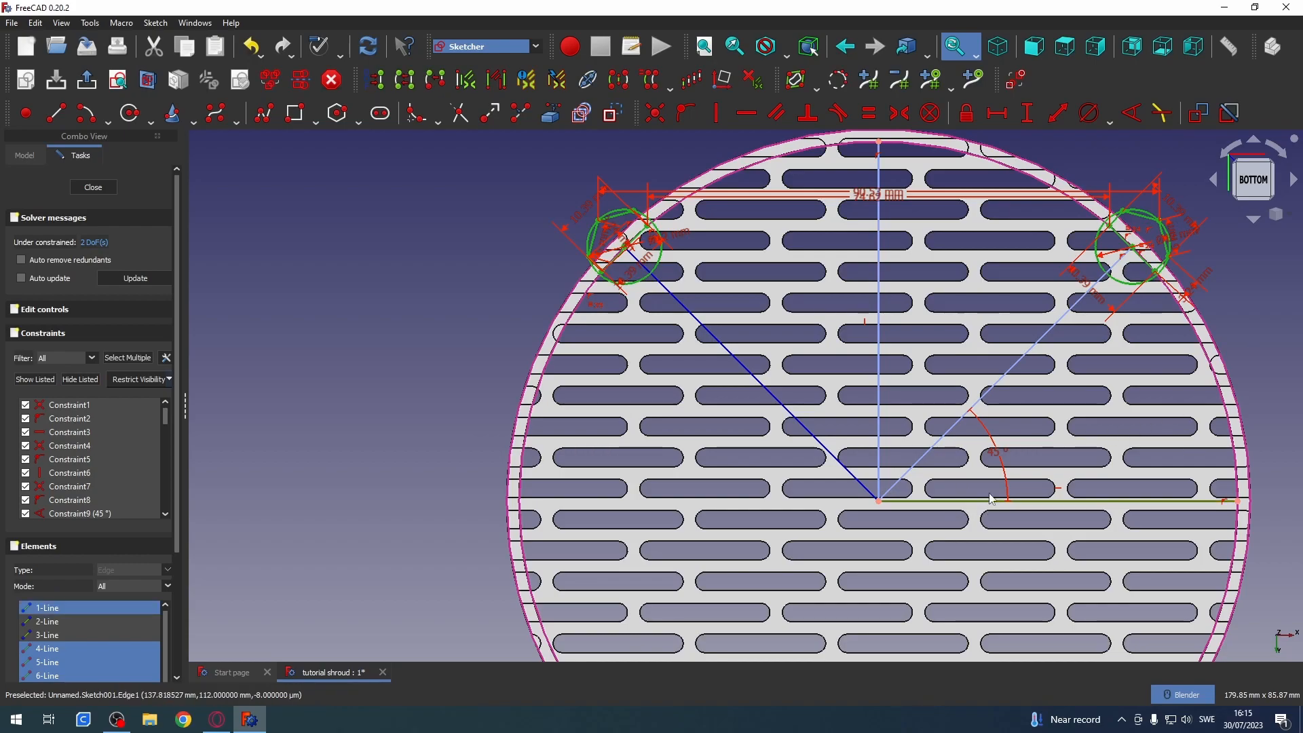
{"action": "left_click", "coordinate": [619, 84]}
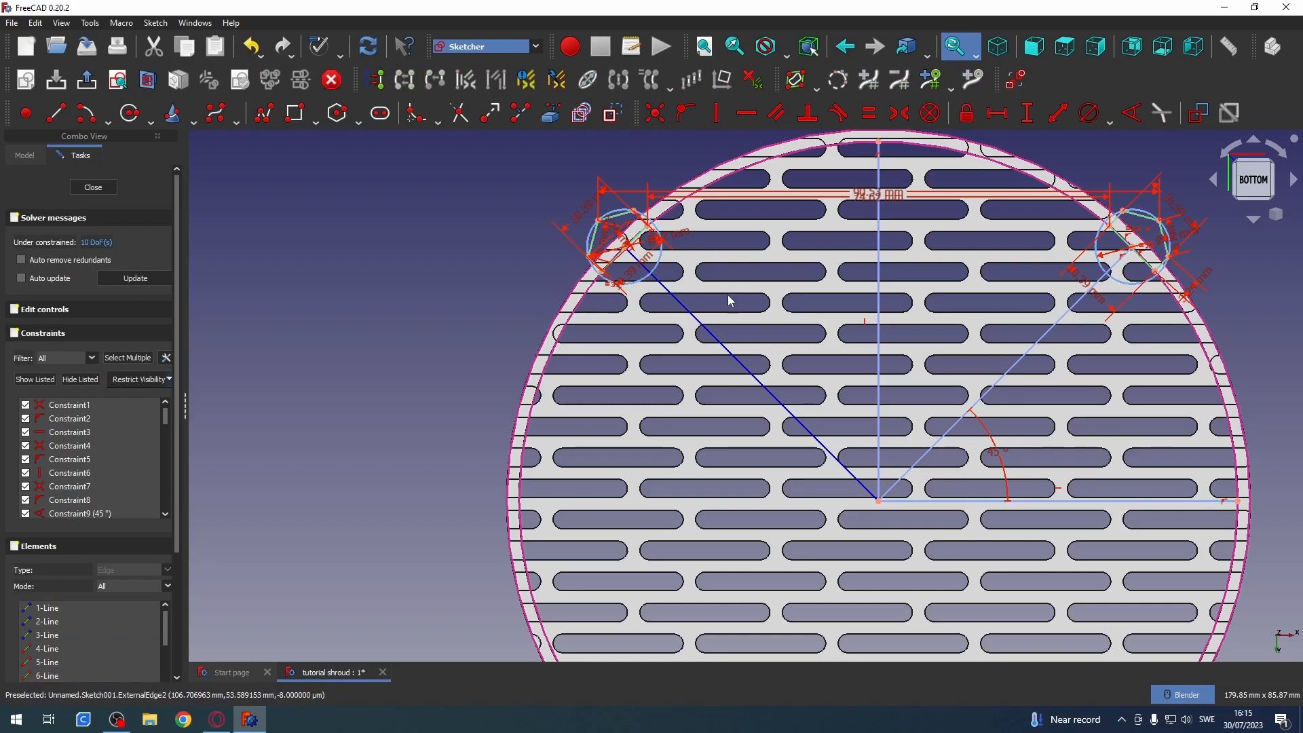
{"action": "mouse_move", "coordinate": [966, 547]}
{"action": "middle_mouse_down", "text": "shift"}
{"action": "mouse_move", "coordinate": [997, 268]}
{"action": "mouse_move", "coordinate": [951, 282]}
{"action": "middle_mouse_up", "text": "shift"}
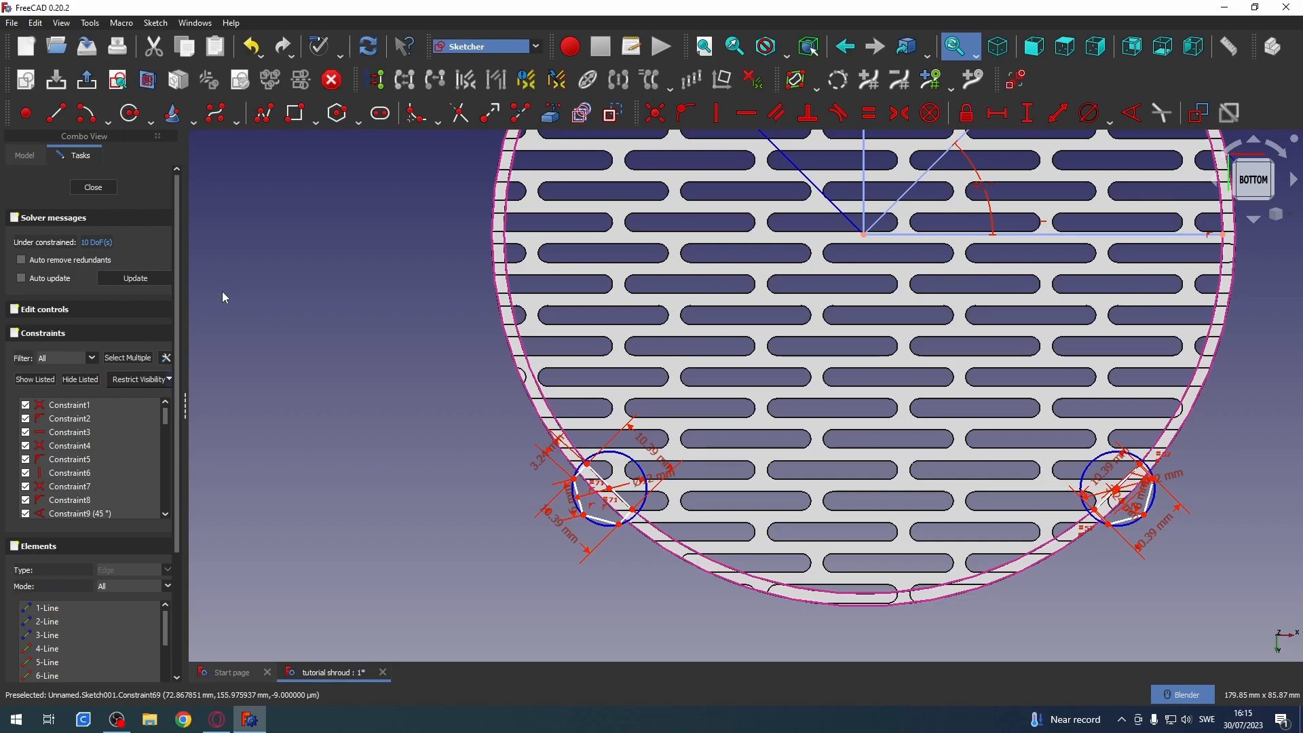
- Close the sketch and view the four hexagonal profiles around the grille's rim
{"action": "left_click", "coordinate": [93, 193]}
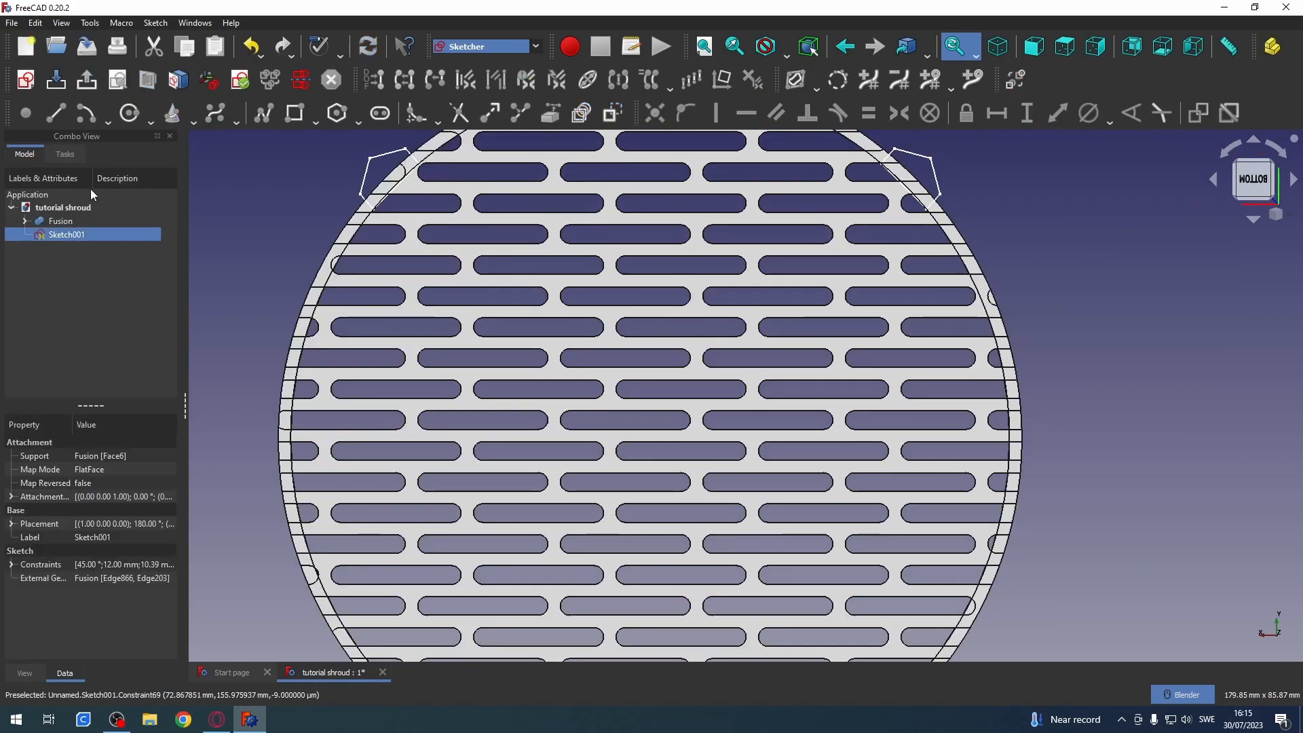
{"action": "scroll", "coordinate": [494, 416], "scroll_direction": "down", "scroll_amount": 3}
{"action": "scroll", "coordinate": [494, 416], "scroll_direction": "up", "scroll_amount": 1}
{"action": "scroll", "coordinate": [494, 416], "scroll_direction": "down", "scroll_amount": 1}
{"action": "scroll", "coordinate": [494, 416], "scroll_direction": "up", "scroll_amount": 1}
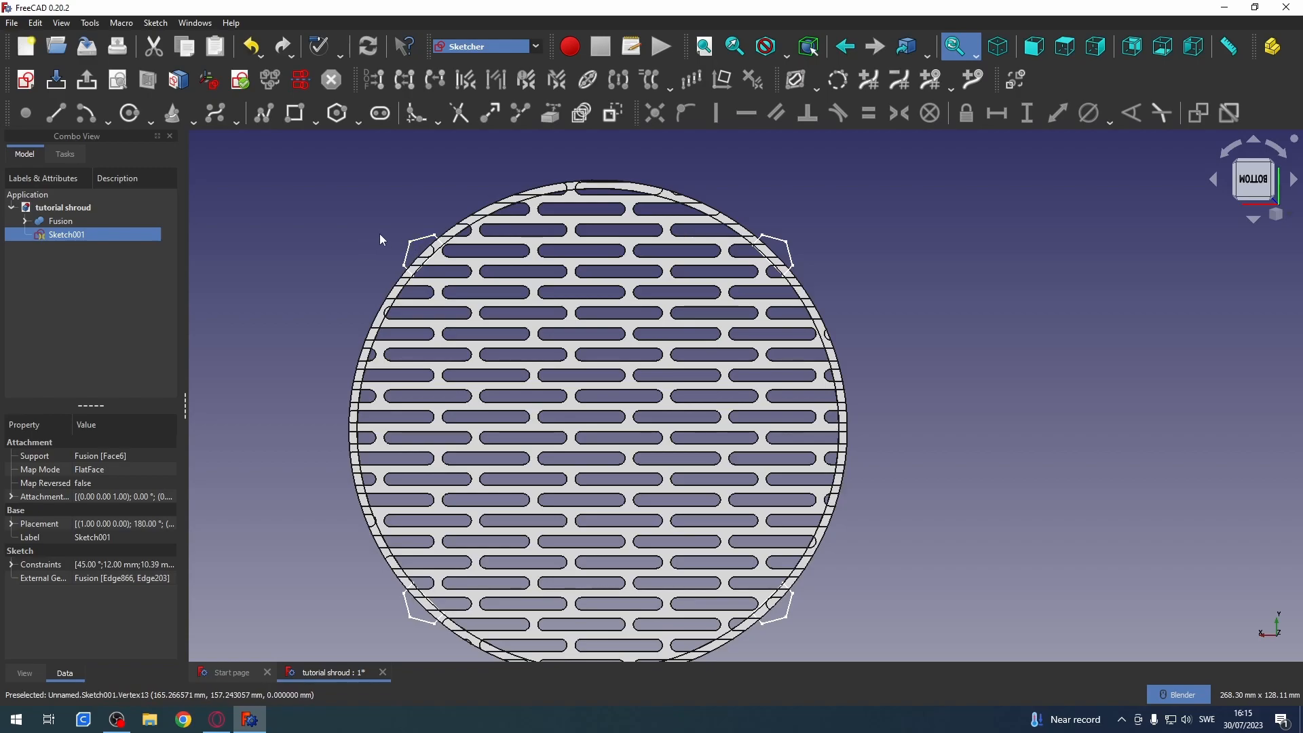
- Switch to the Part workbench and extrude the rim-profile sketch 10 mm along its normal as a solid
{"action": "left_click", "coordinate": [492, 46]}
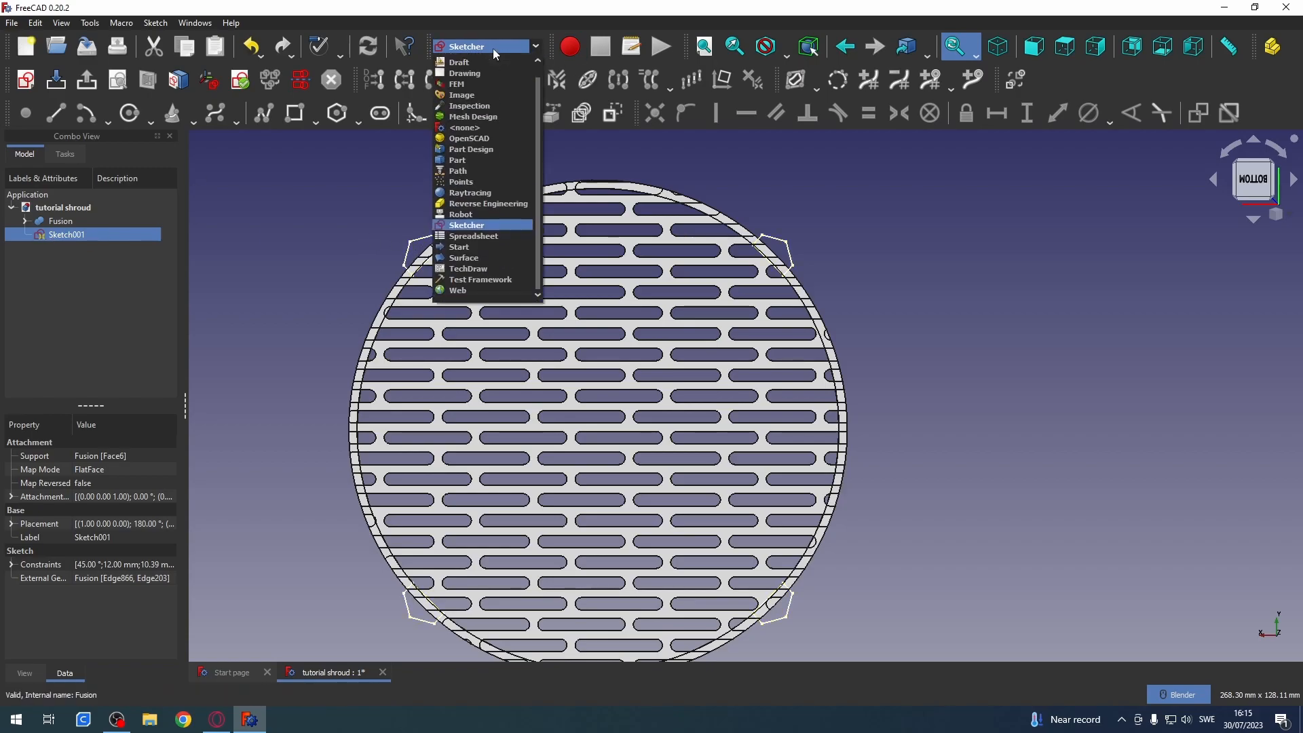
{"action": "left_click", "coordinate": [494, 159]}
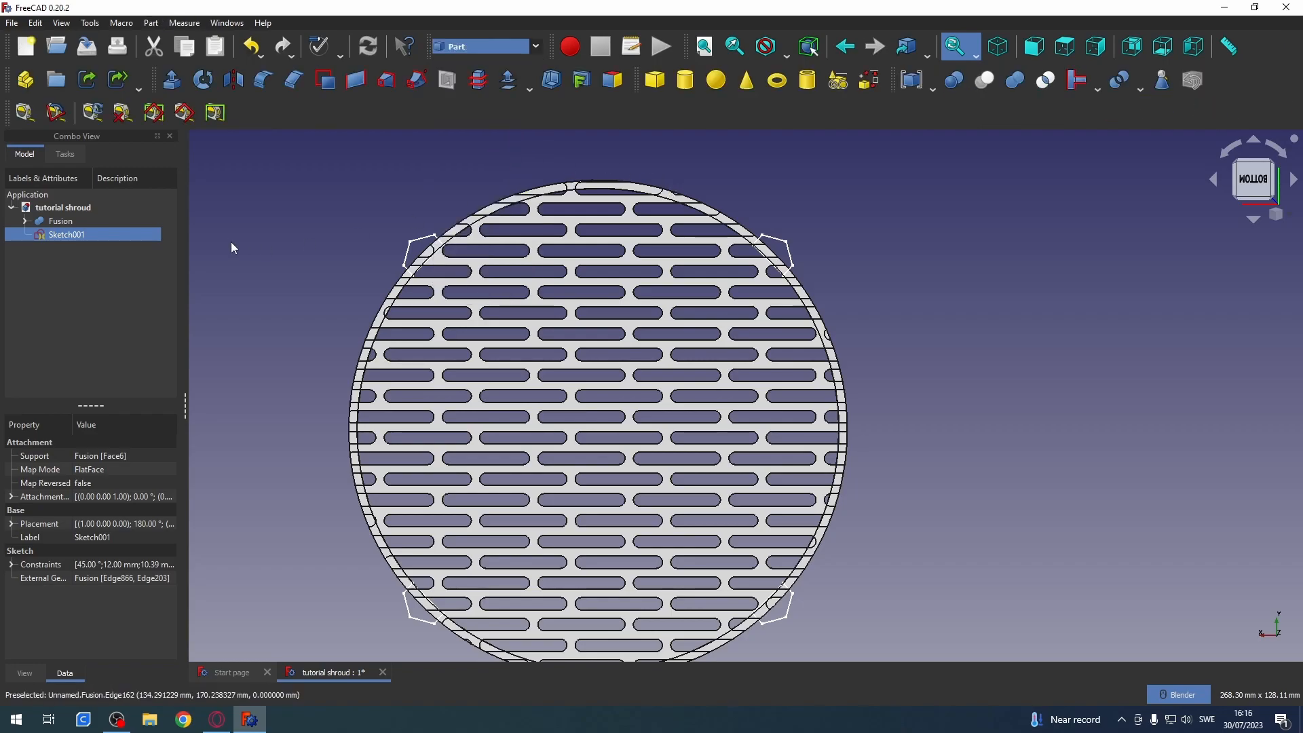
{"action": "left_click", "coordinate": [173, 80]}
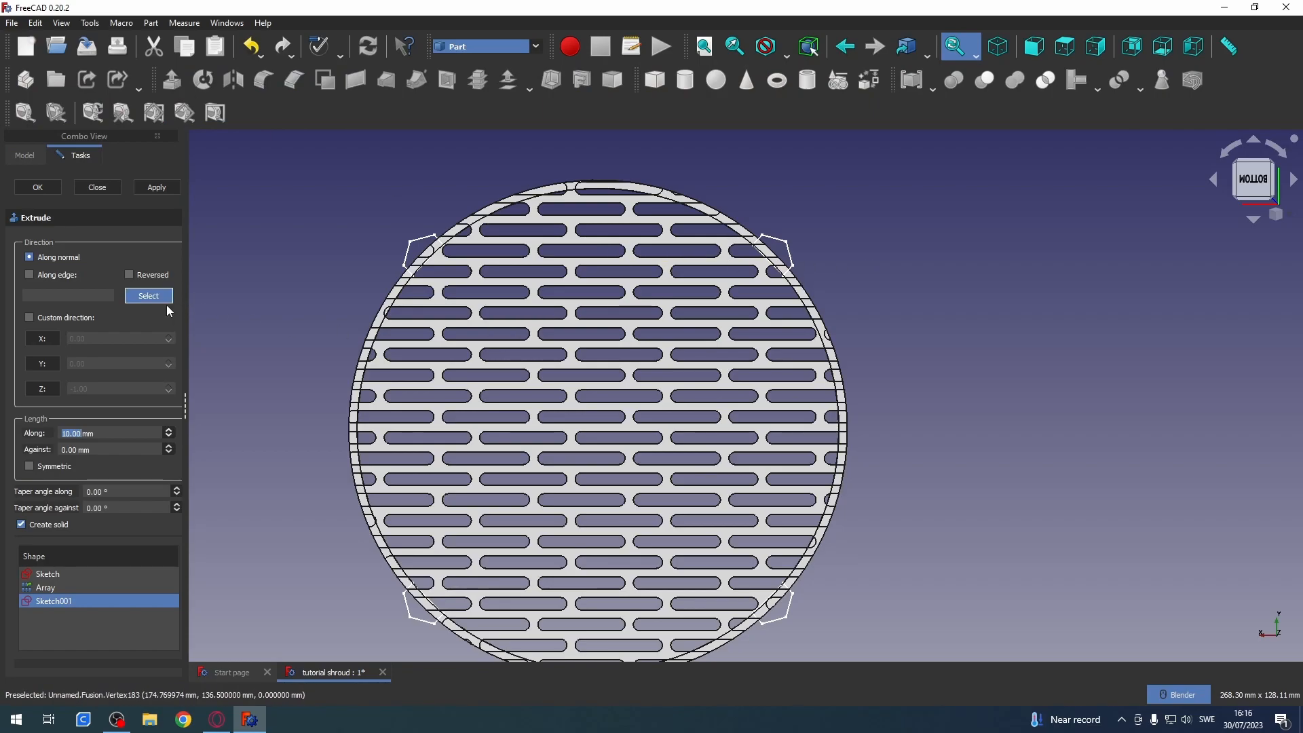
{"action": "left_click", "coordinate": [37, 188]}
- Reverse the extrusion of the four rim profiles so the blocks extend to the opposite side of the sketch plane
{"action": "middle_click_drag", "start_coordinate": [1041, 391], "coordinate": [828, 426]}
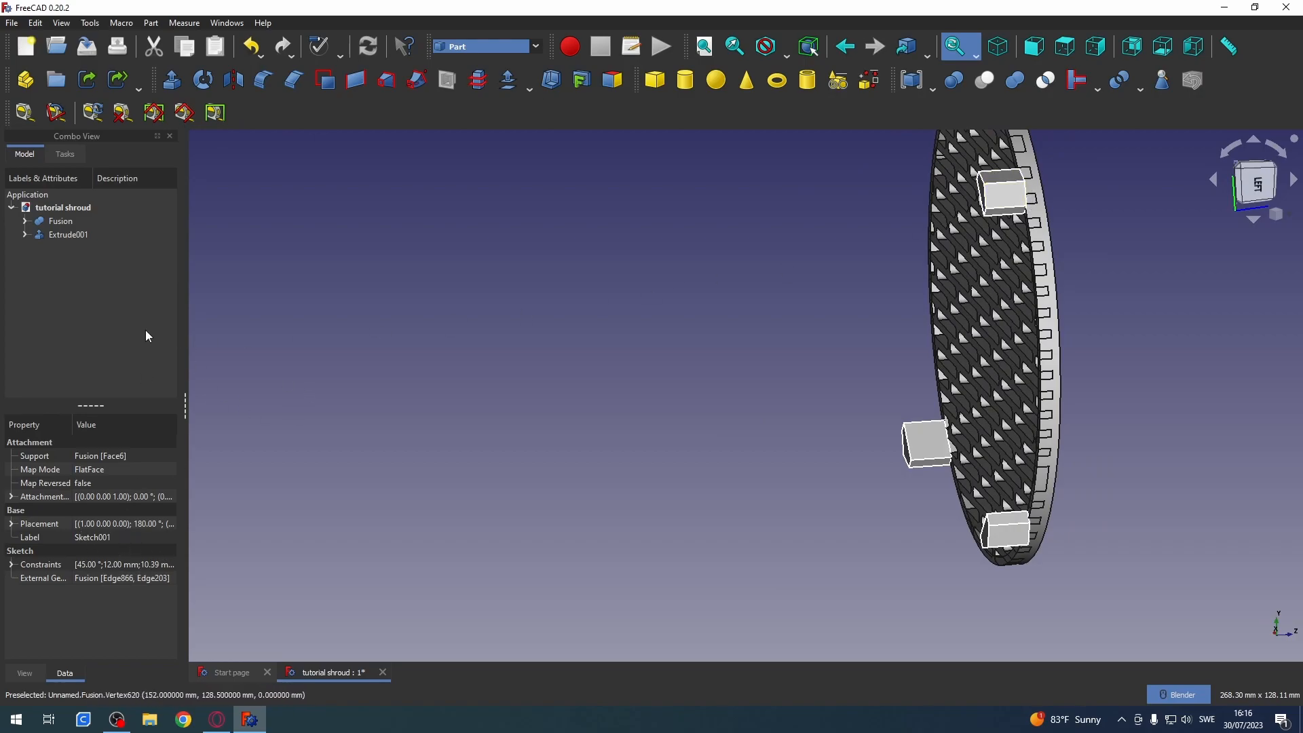
{"action": "left_click", "coordinate": [71, 235]}
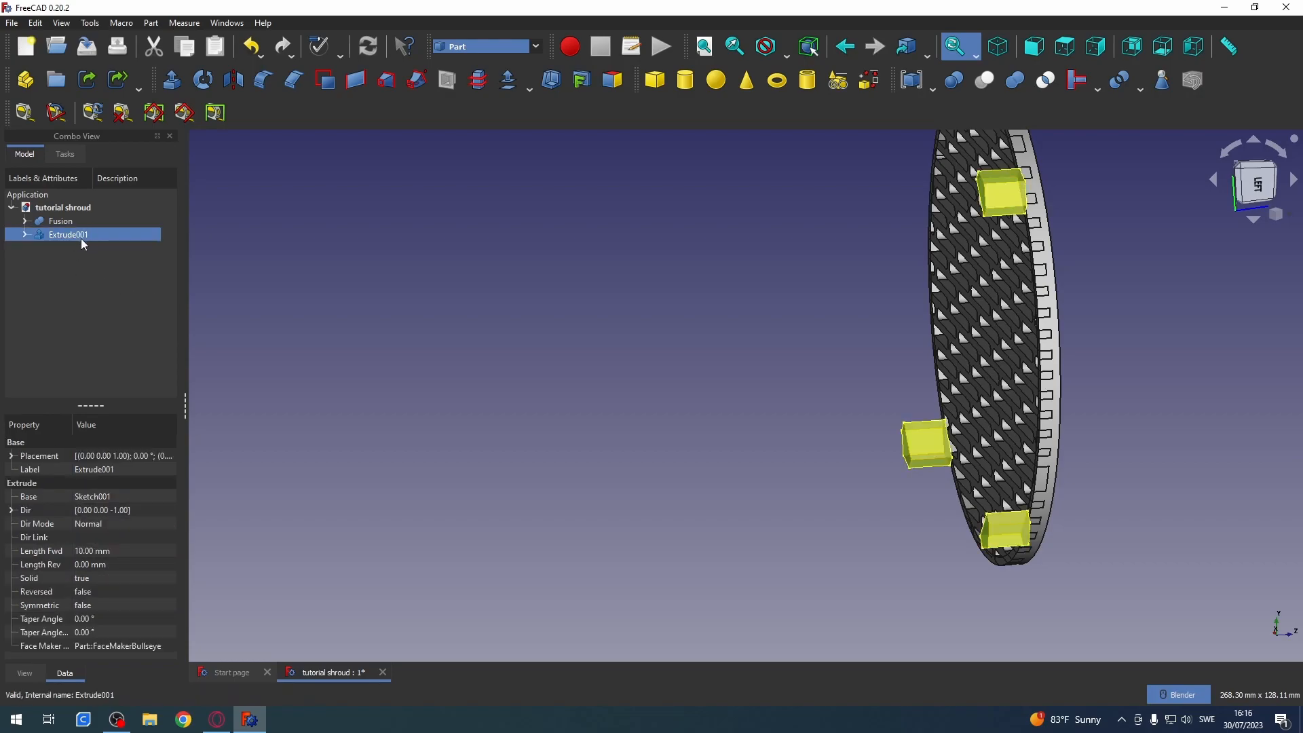
{"action": "left_click", "coordinate": [87, 593]}
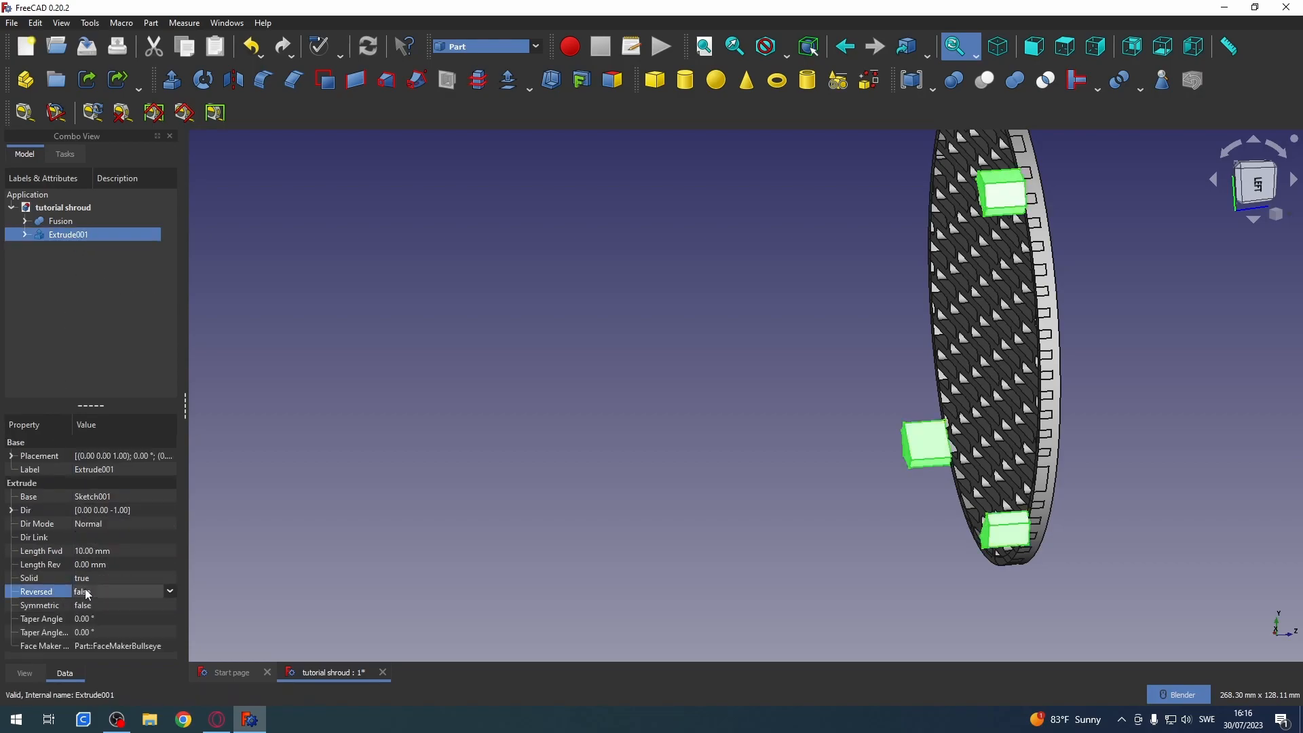
{"action": "left_click", "coordinate": [156, 595]}
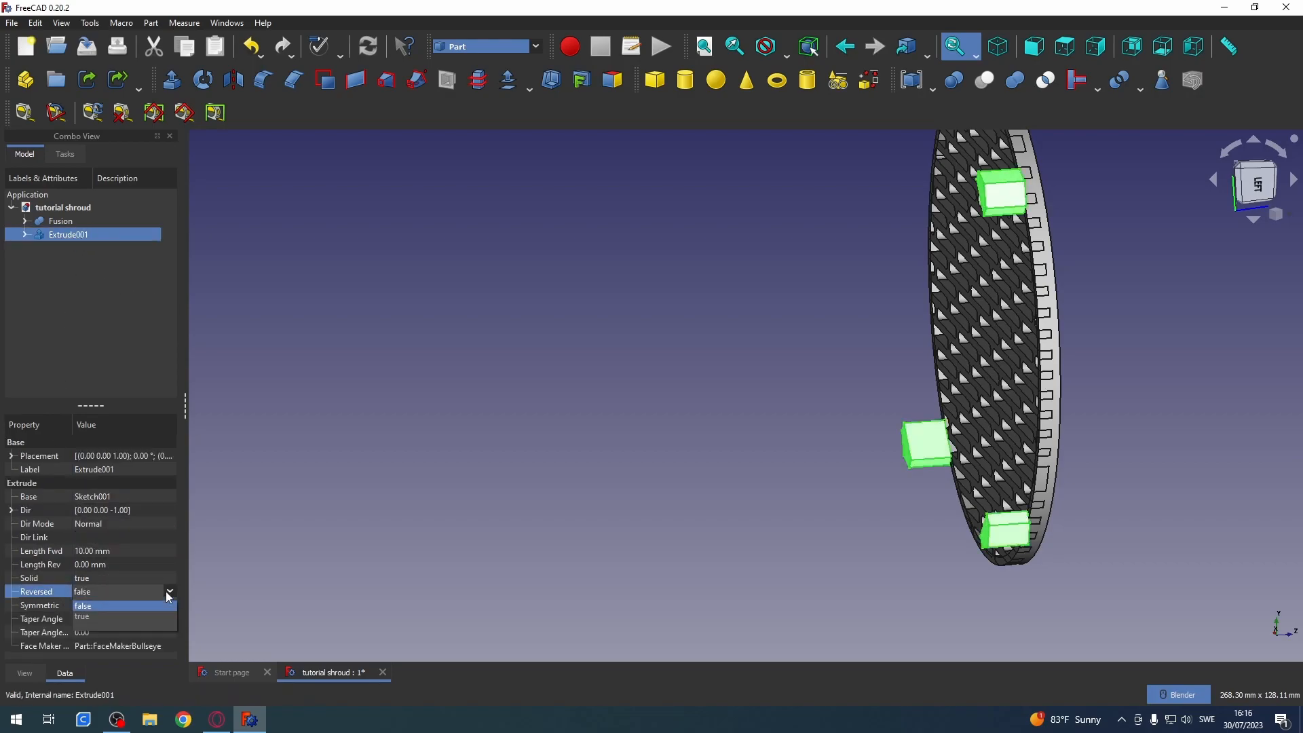
{"action": "left_click", "coordinate": [92, 617]}
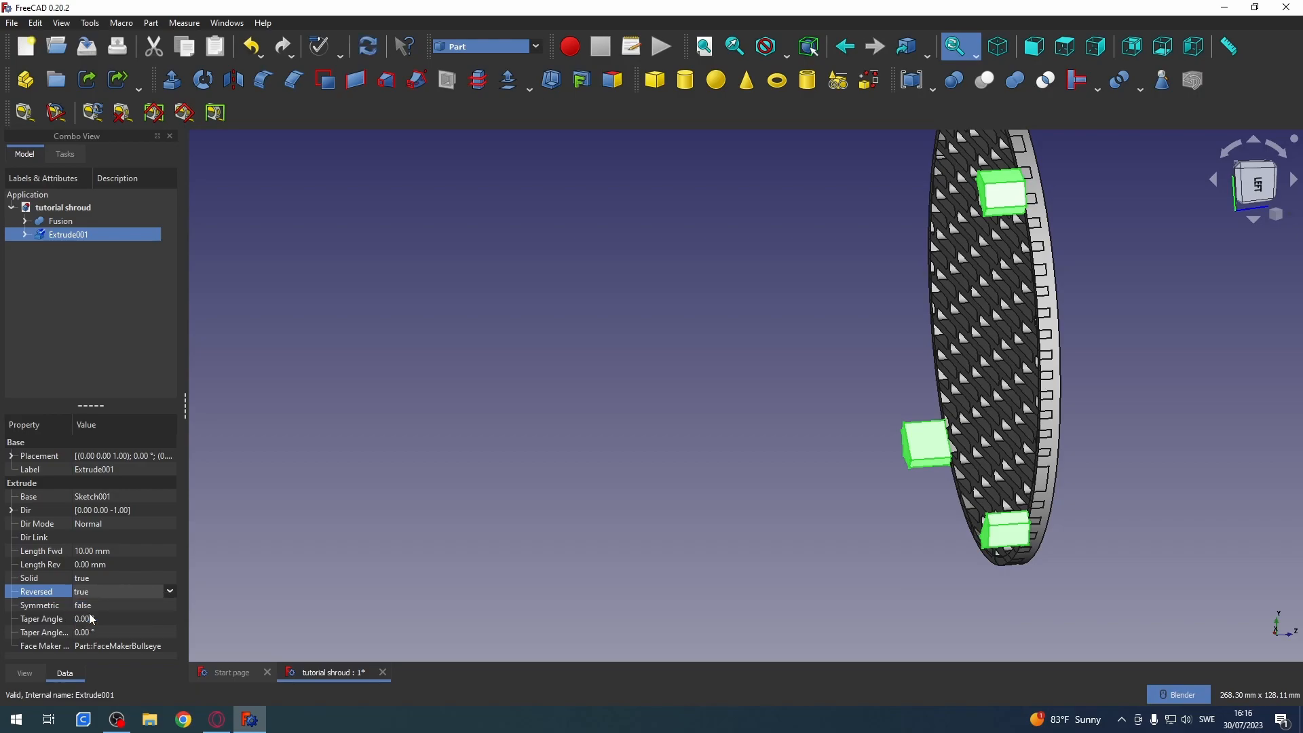
{"action": "left_click", "coordinate": [107, 579]}
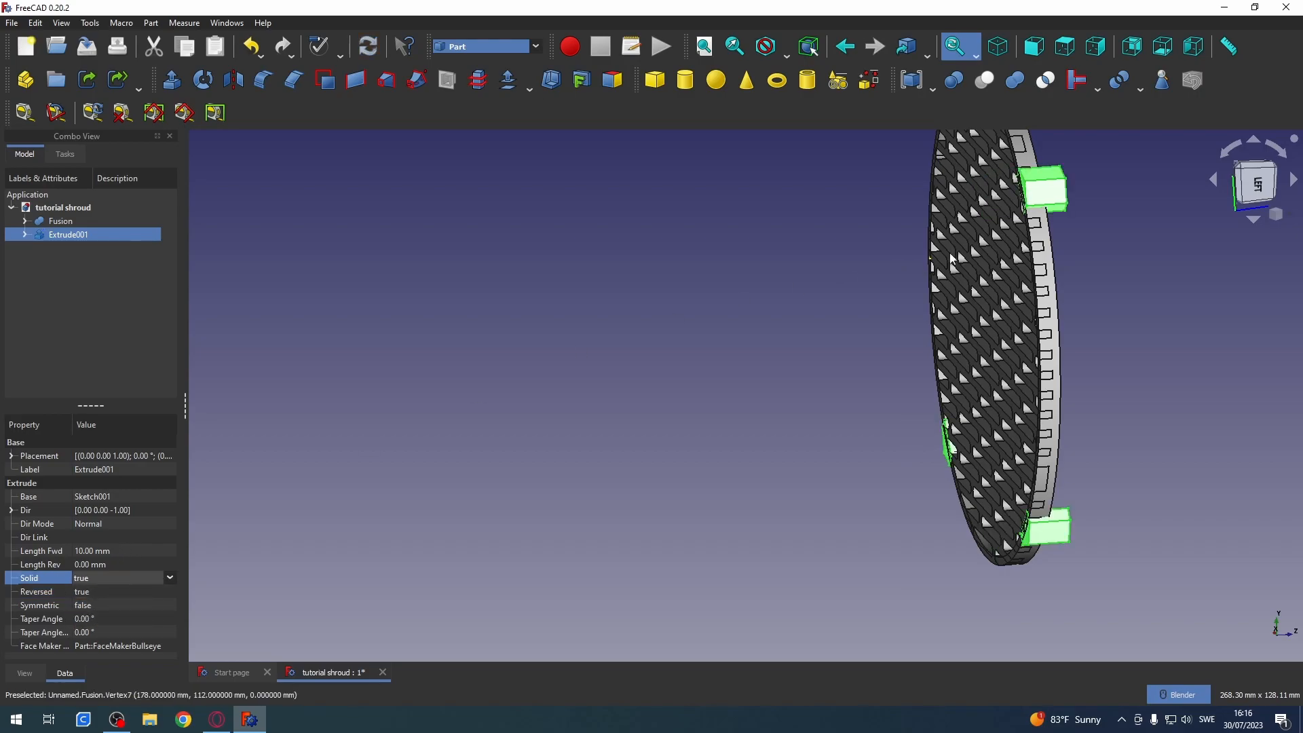
- Examine the four reversed rim blocks against the grille from several angles and from the top
{"action": "middle_click_drag", "start_coordinate": [1184, 260], "coordinate": [884, 327]}
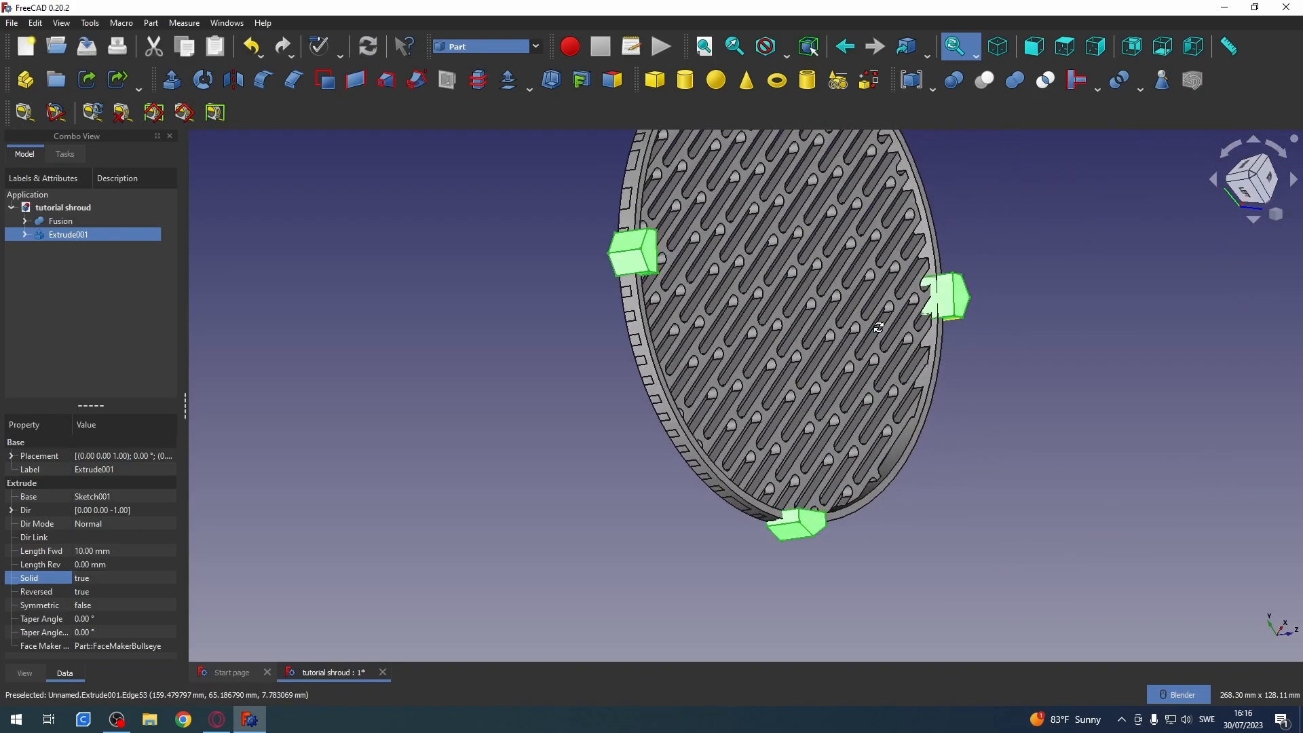
{"action": "key", "text": "2"}
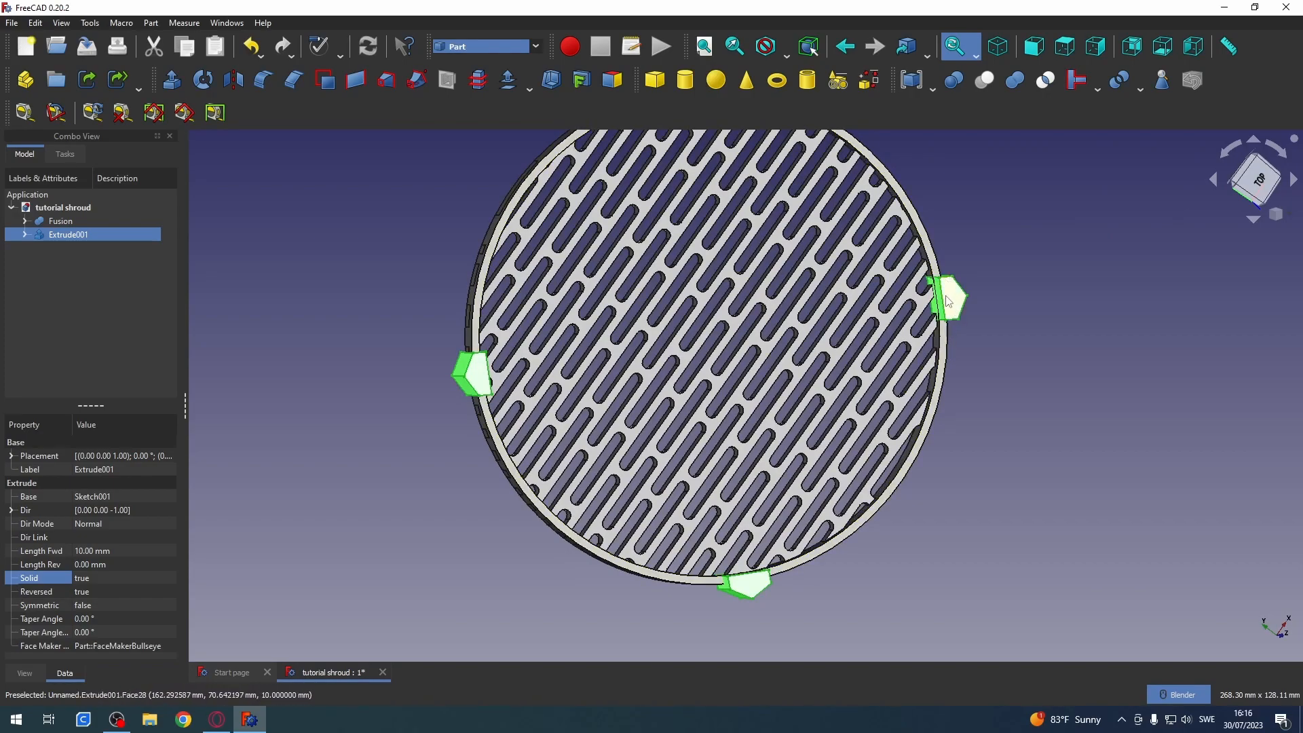
{"action": "middle_click_drag", "start_coordinate": [676, 314], "coordinate": [929, 261]}
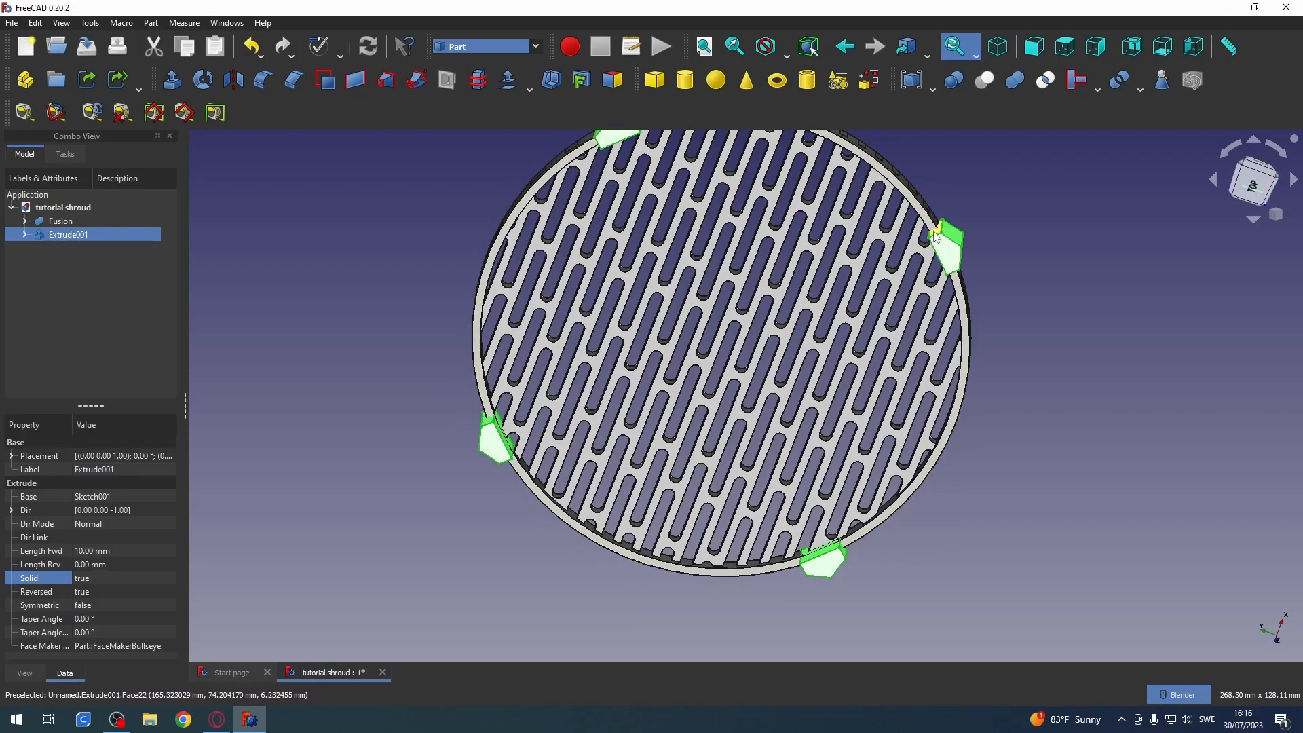
{"action": "middle_click_drag", "start_coordinate": [897, 224], "coordinate": [867, 185]}
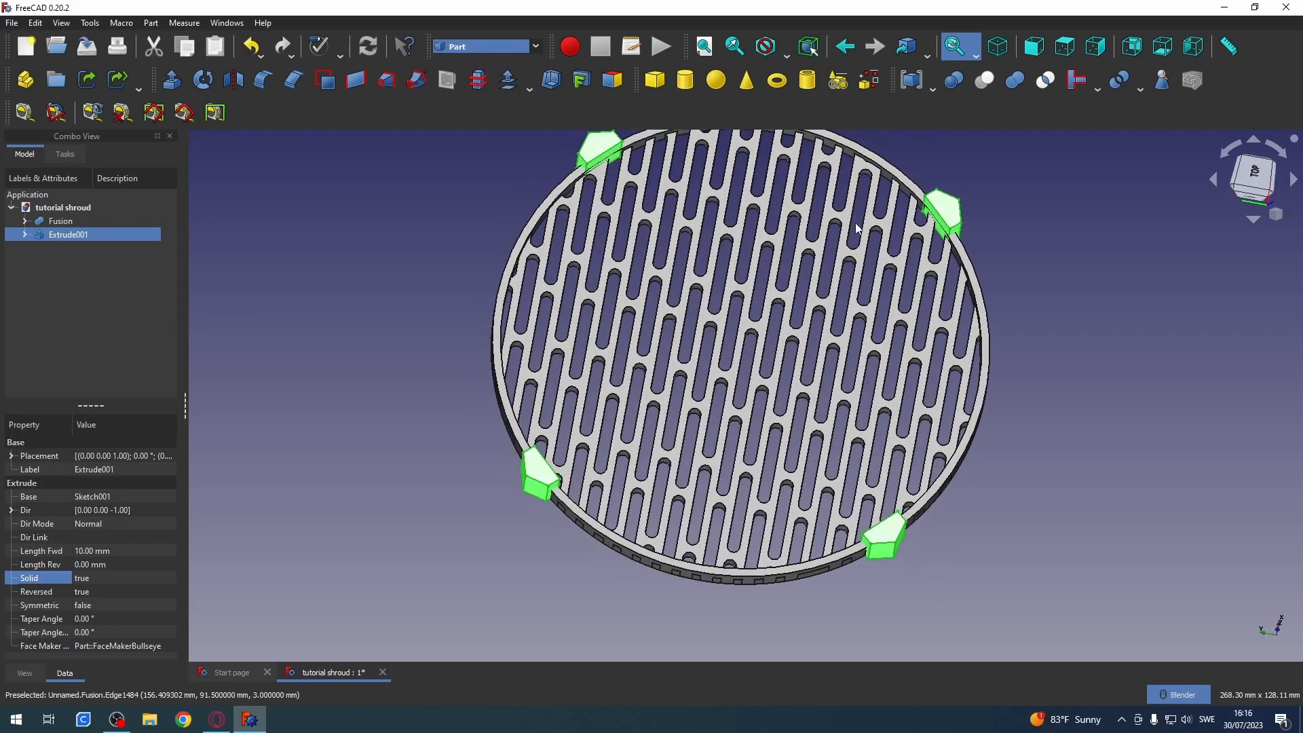
{"action": "left_click", "coordinate": [1258, 179]}
{"action": "left_click", "coordinate": [1283, 152]}
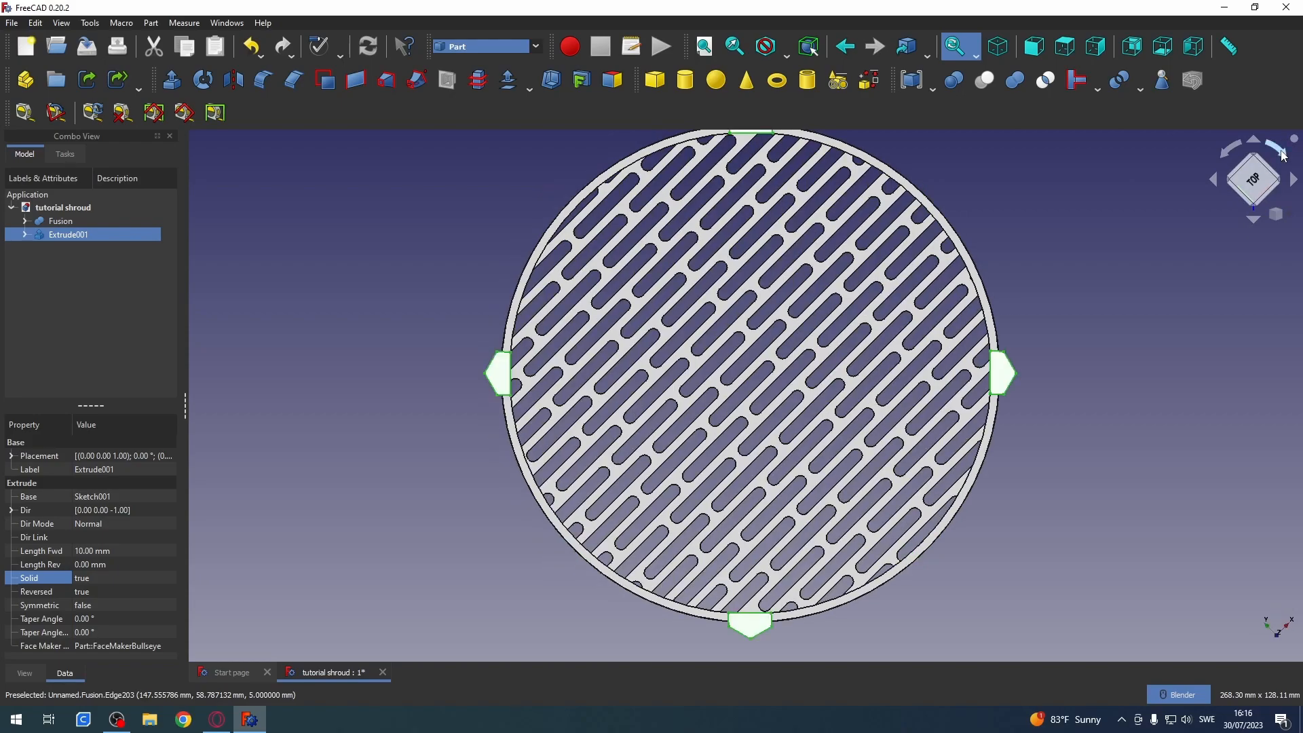
{"action": "left_click", "coordinate": [1283, 154]}
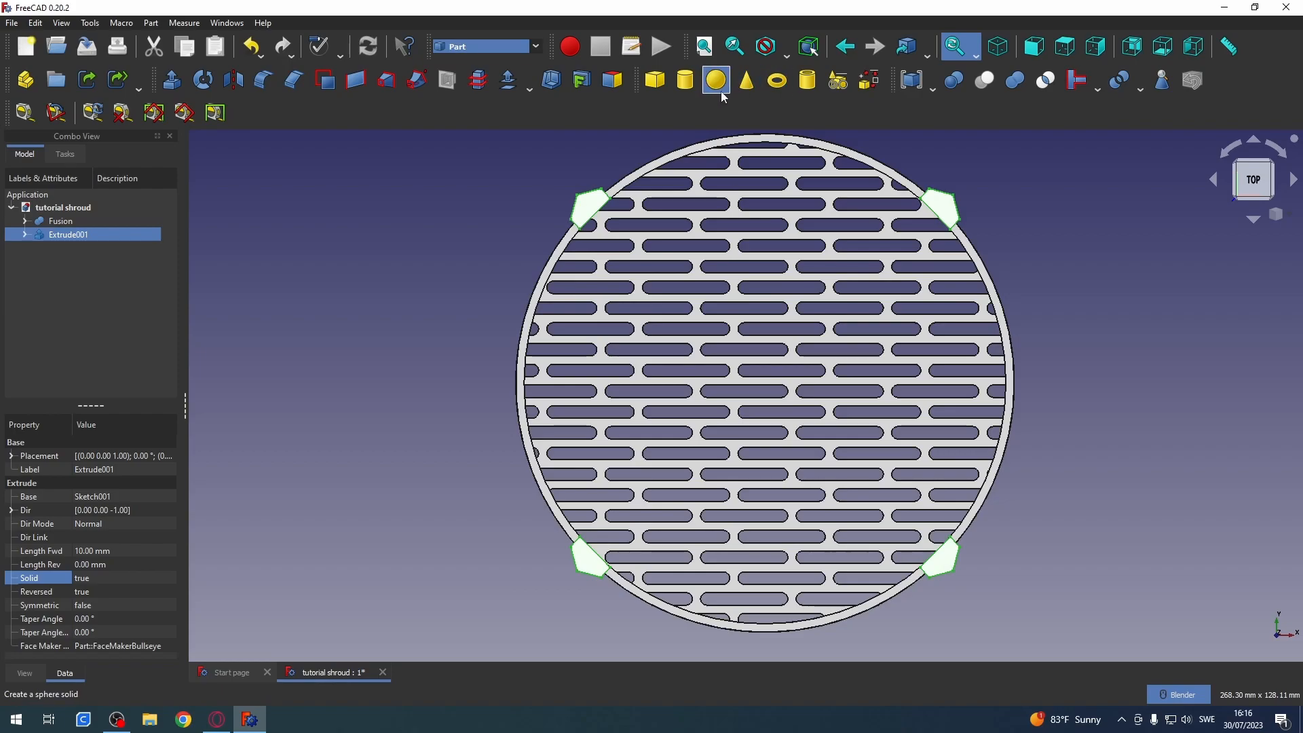
- Create a solid cylinder and move it with the Transform tool to the centre of the circular grille
{"action": "left_click", "coordinate": [687, 82]}
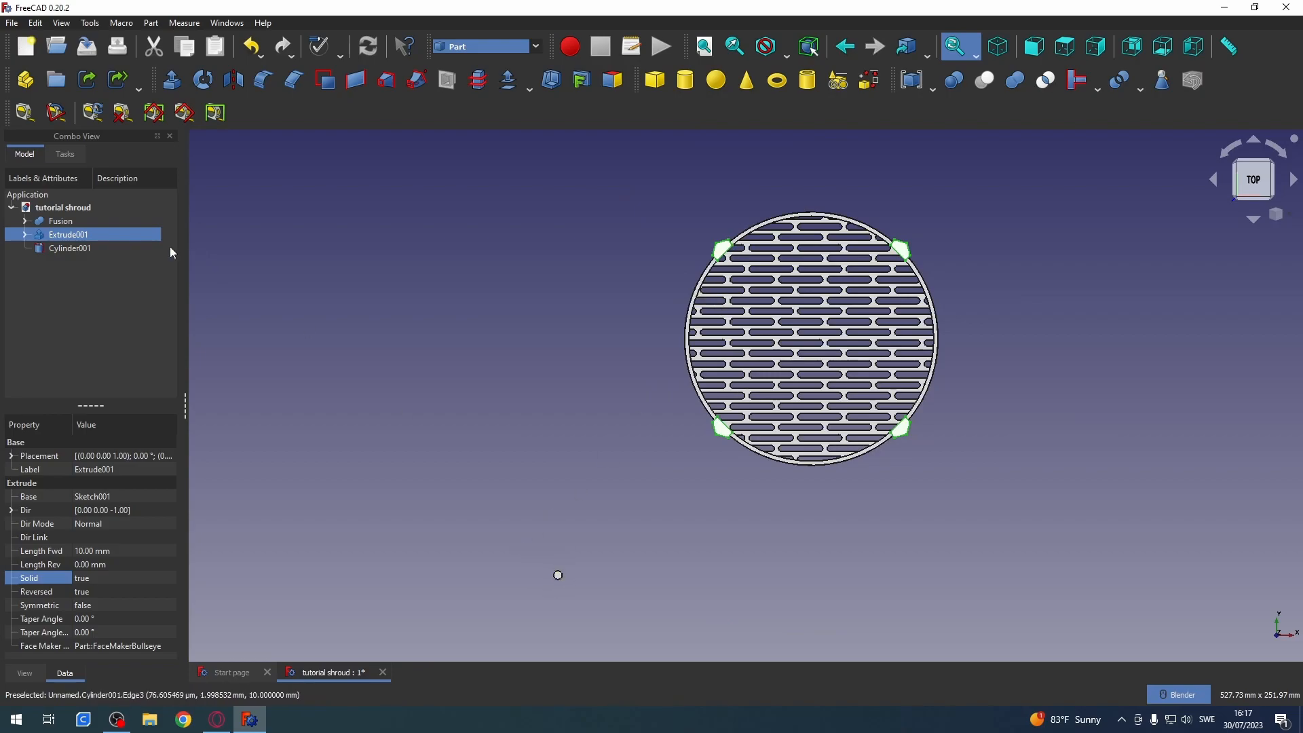
{"action": "left_click", "coordinate": [79, 250]}
{"action": "right_click", "coordinate": [79, 250]}
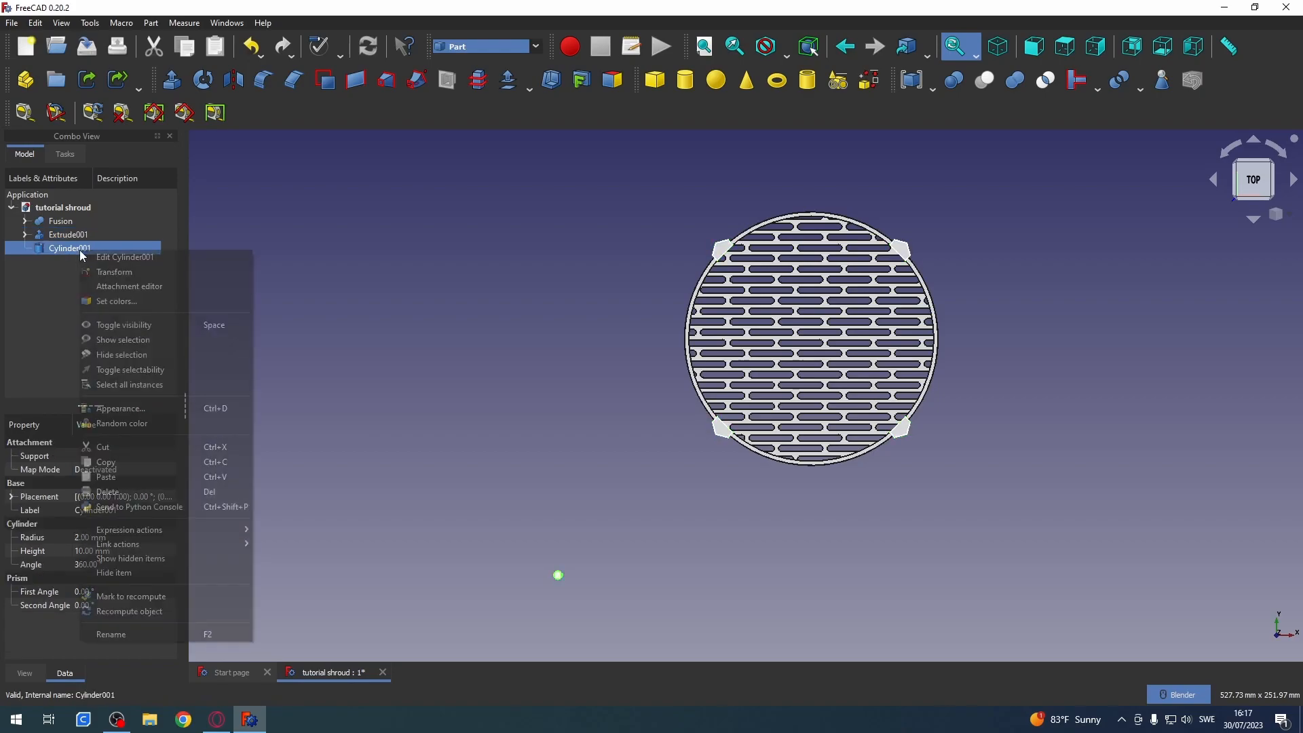
{"action": "left_click", "coordinate": [135, 280]}
{"action": "left_click_drag", "start_coordinate": [701, 577], "coordinate": [953, 570]}
{"action": "left_click_drag", "start_coordinate": [813, 438], "coordinate": [808, 203]}
{"action": "left_click_drag", "start_coordinate": [961, 338], "coordinate": [951, 338]}
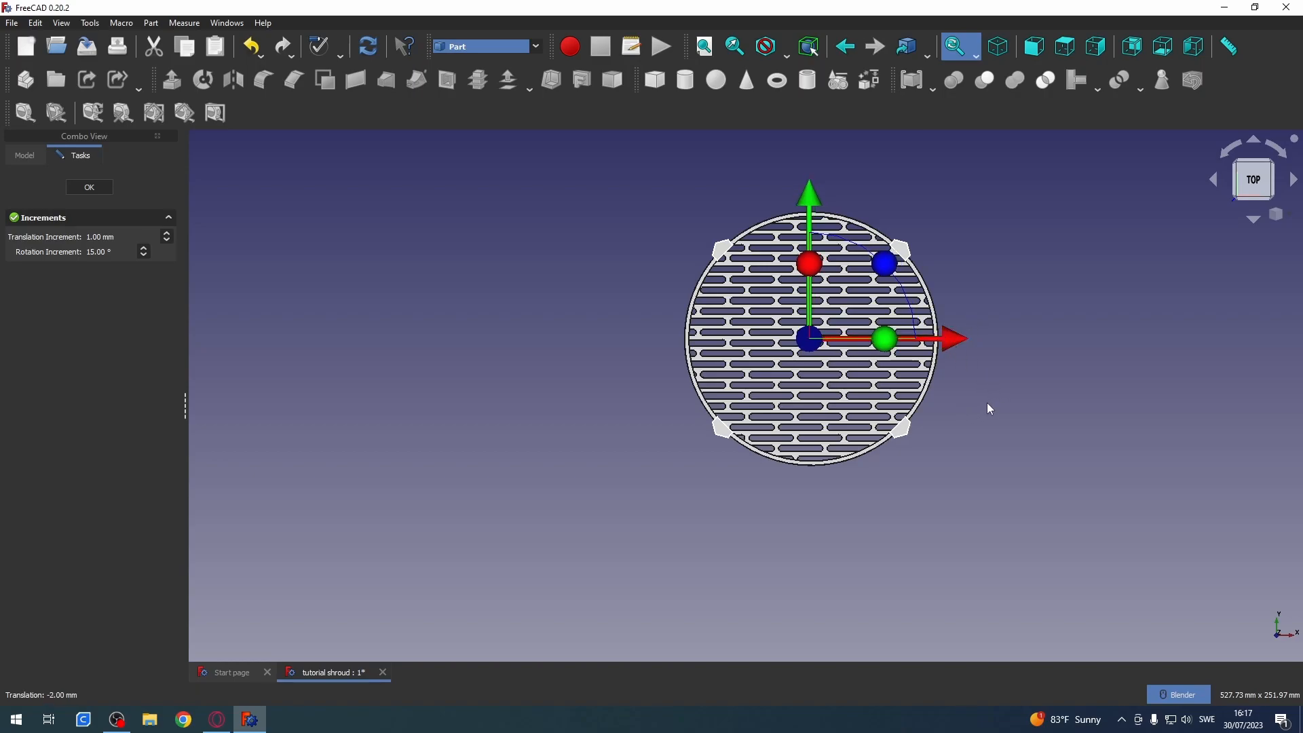
{"action": "left_click", "coordinate": [91, 187]}
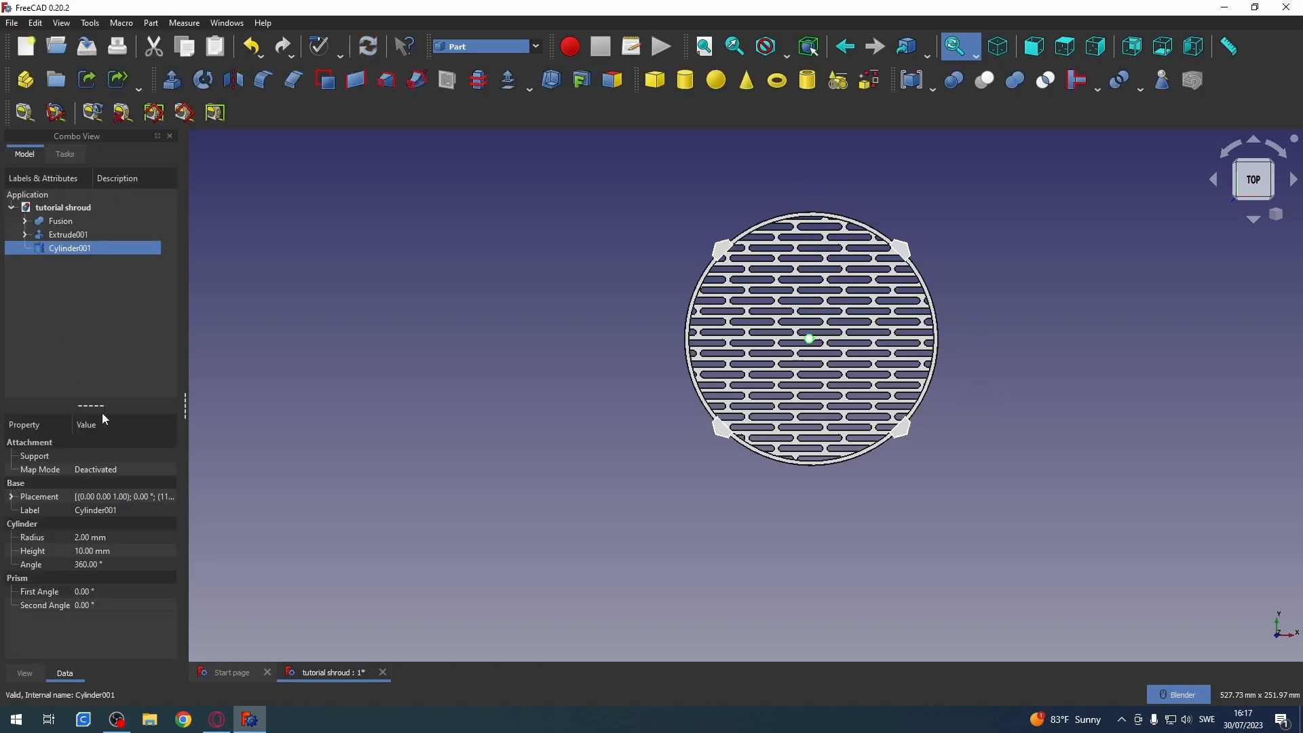
- Set the cylinder's radius to 60 mm and its height to 2 mm
{"action": "left_click", "coordinate": [103, 536]}
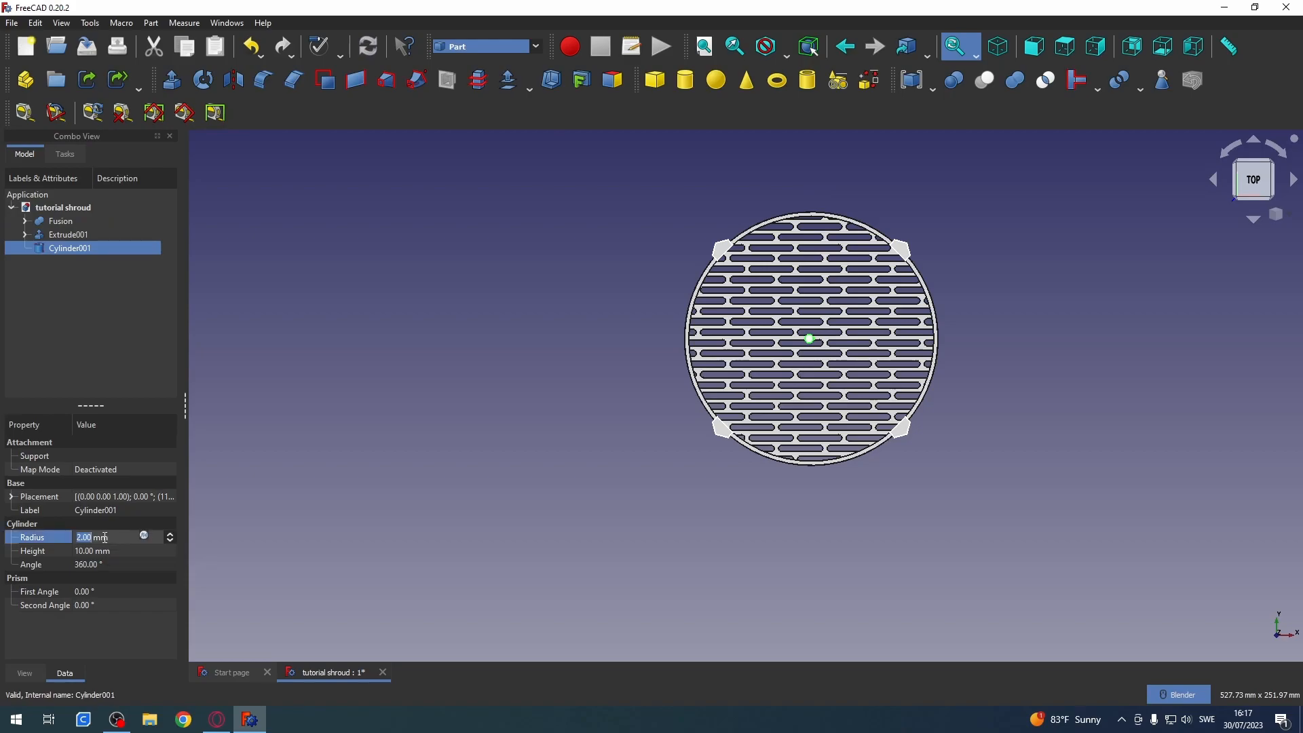
{"action": "type", "text": "60"}
{"action": "key", "text": "Return"}
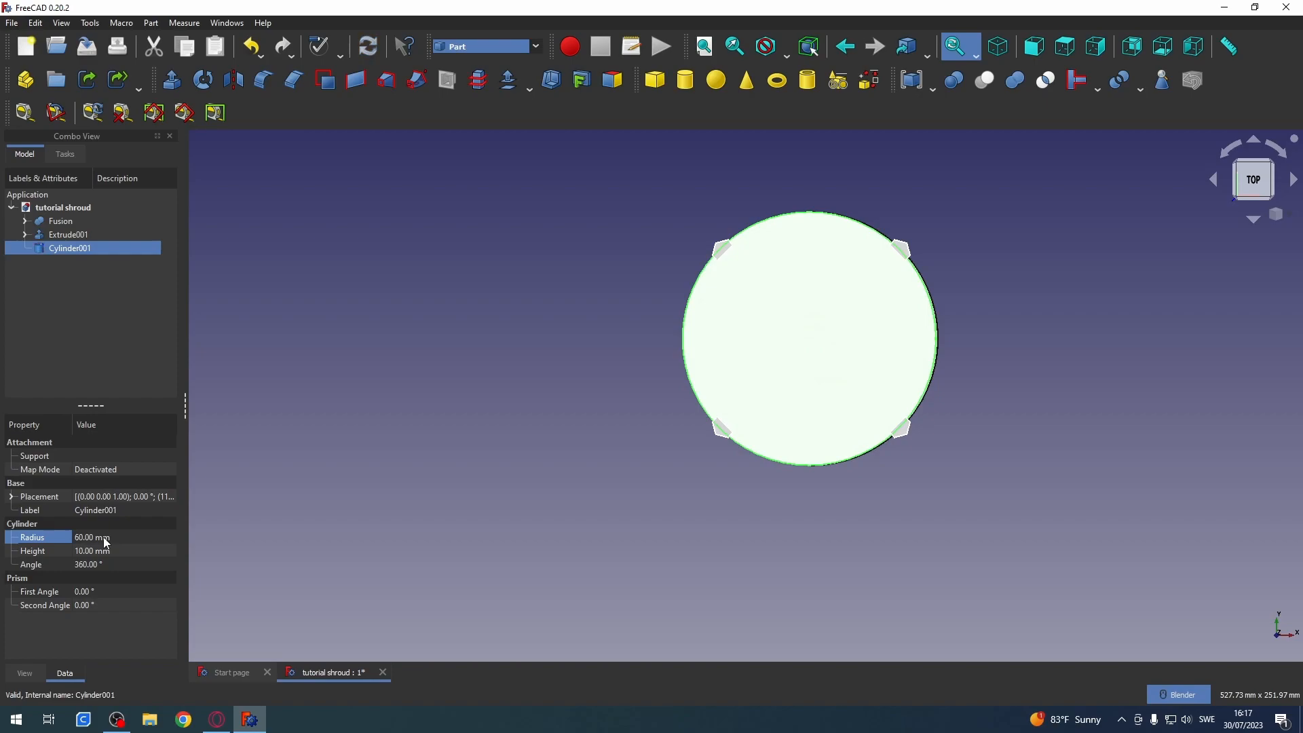
{"action": "scroll", "coordinate": [711, 455], "scroll_direction": "up", "scroll_amount": 5}
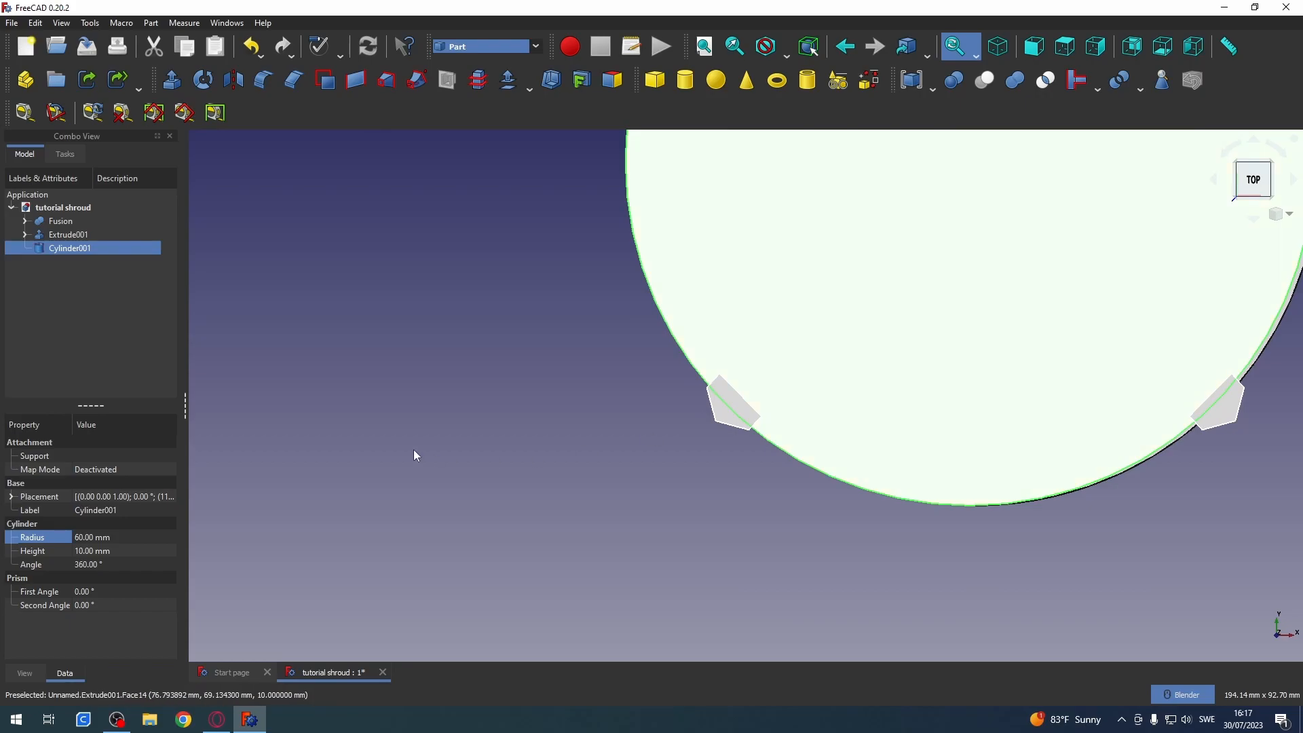
{"action": "left_click", "coordinate": [95, 551]}
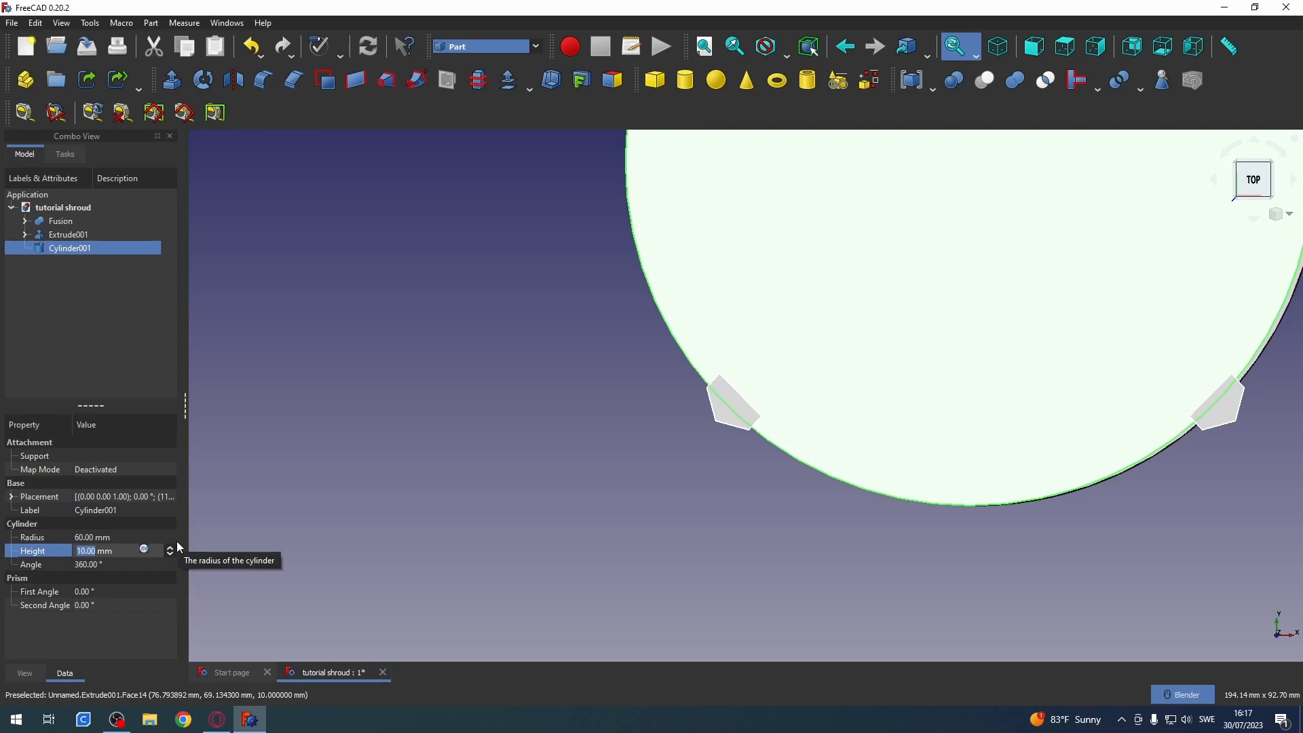
{"action": "type", "text": "2"}
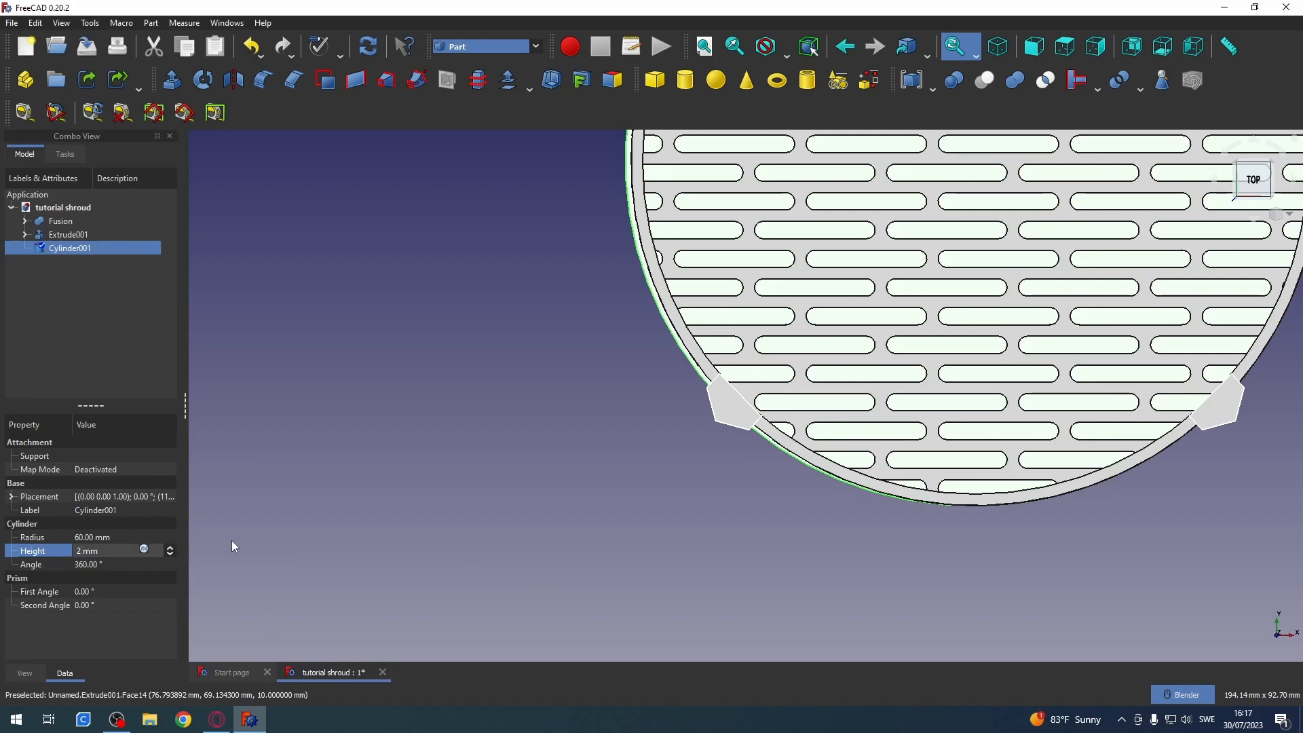
- Transform the cylinder 1 mm in the positive X direction to align its edge with the grille's rim
{"action": "middle_click_drag", "start_coordinate": [756, 498], "coordinate": [567, 665], "text": "shift"}
{"action": "right_click", "coordinate": [71, 248]}
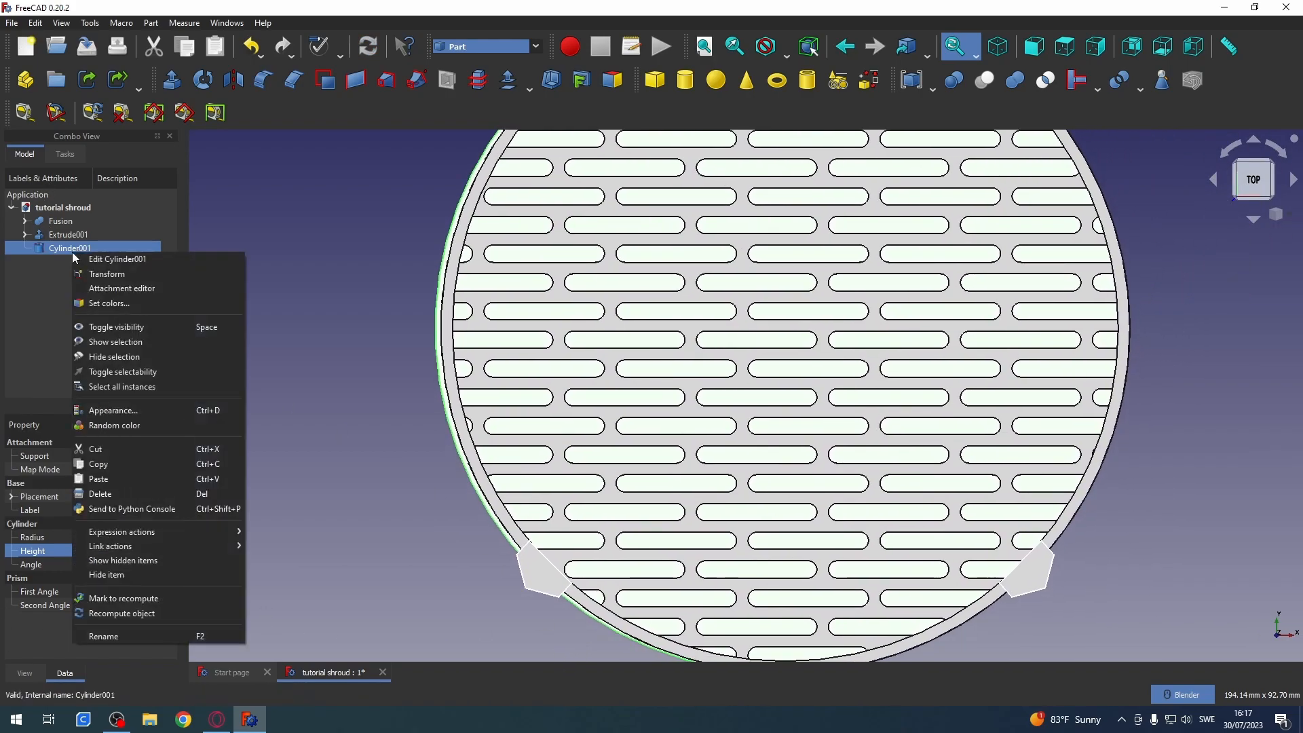
{"action": "left_click", "coordinate": [136, 276]}
{"action": "left_click_drag", "start_coordinate": [928, 331], "coordinate": [935, 331]}
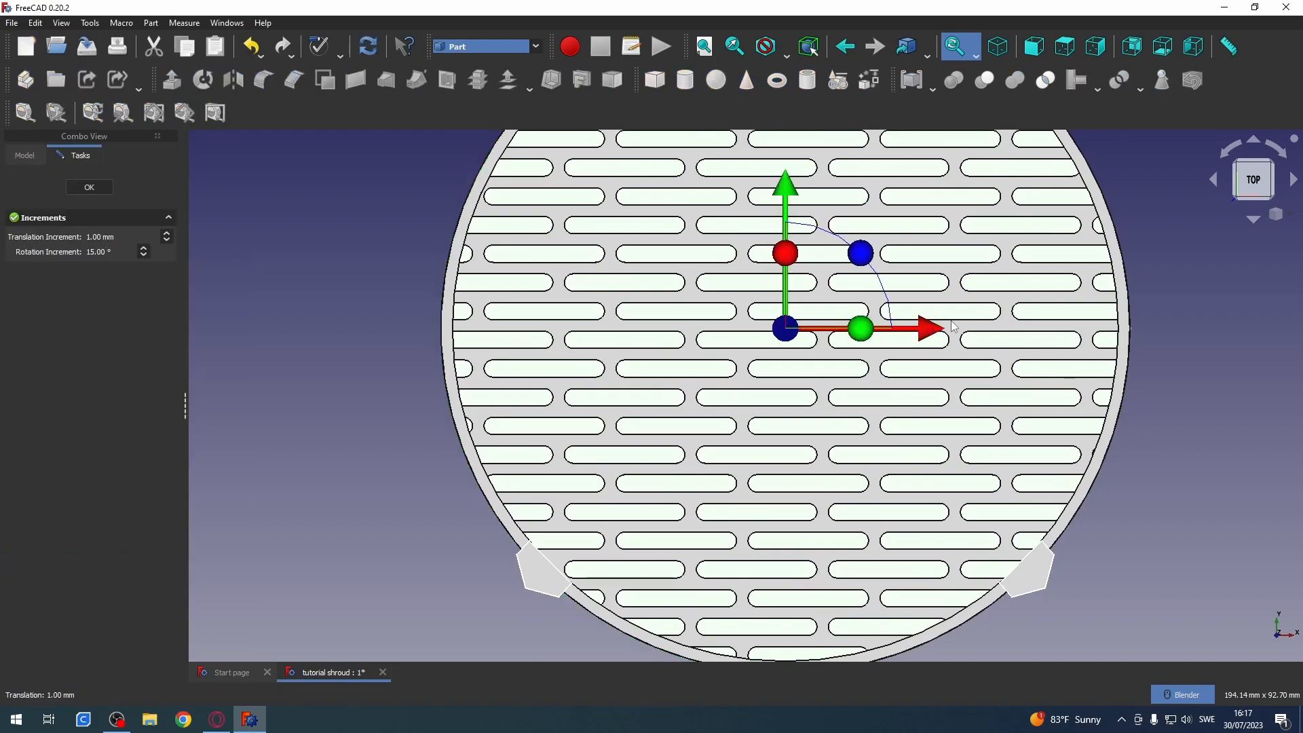
{"action": "scroll", "coordinate": [952, 322], "scroll_direction": "up", "scroll_amount": 2}
{"action": "scroll", "coordinate": [951, 322], "scroll_direction": "down", "scroll_amount": 4}
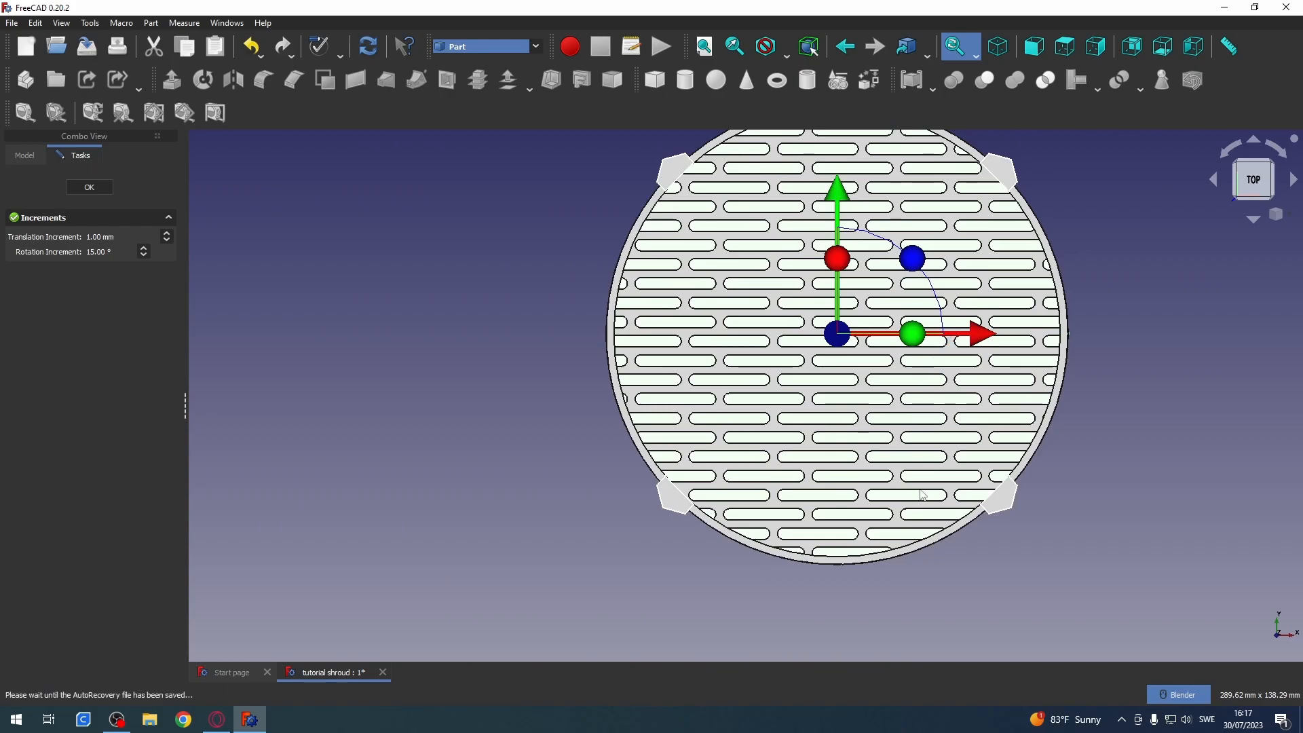
- Raise the cylinder 5 mm along Z from the front view and finish the transform
{"action": "left_click", "coordinate": [1259, 205]}
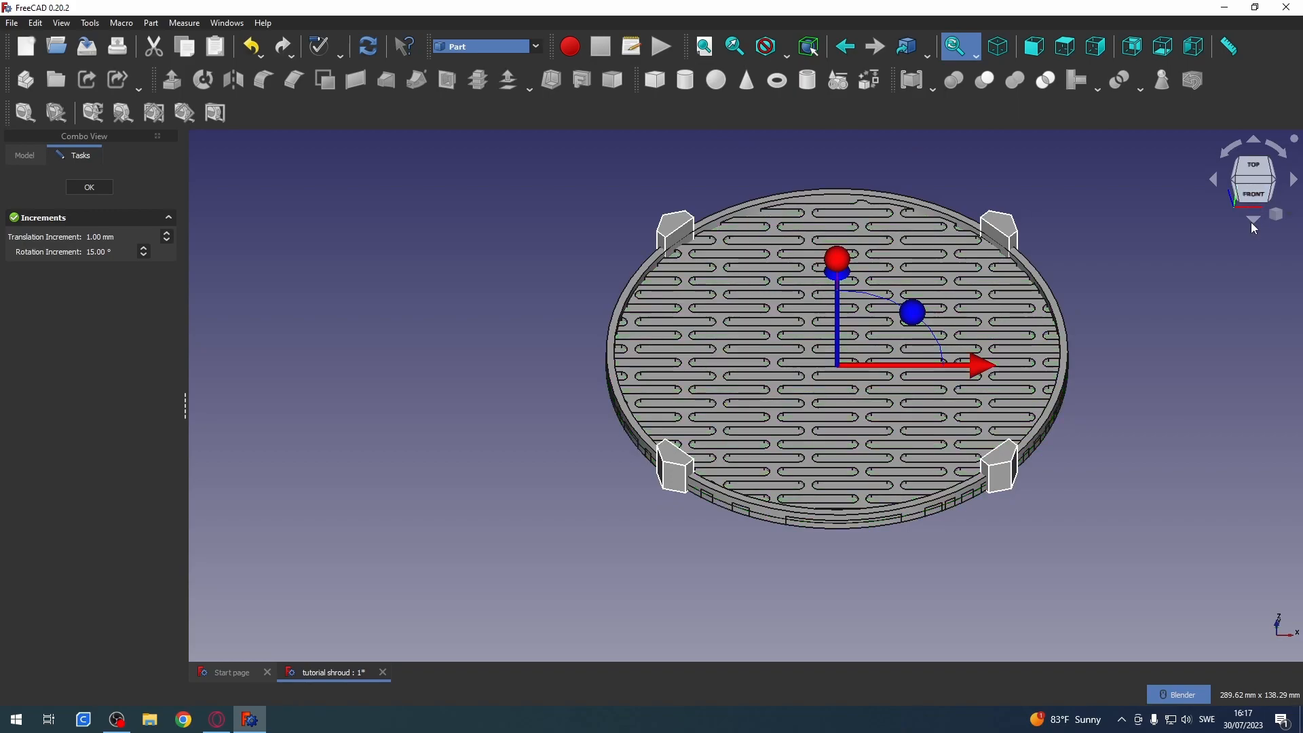
{"action": "left_click", "coordinate": [1254, 224]}
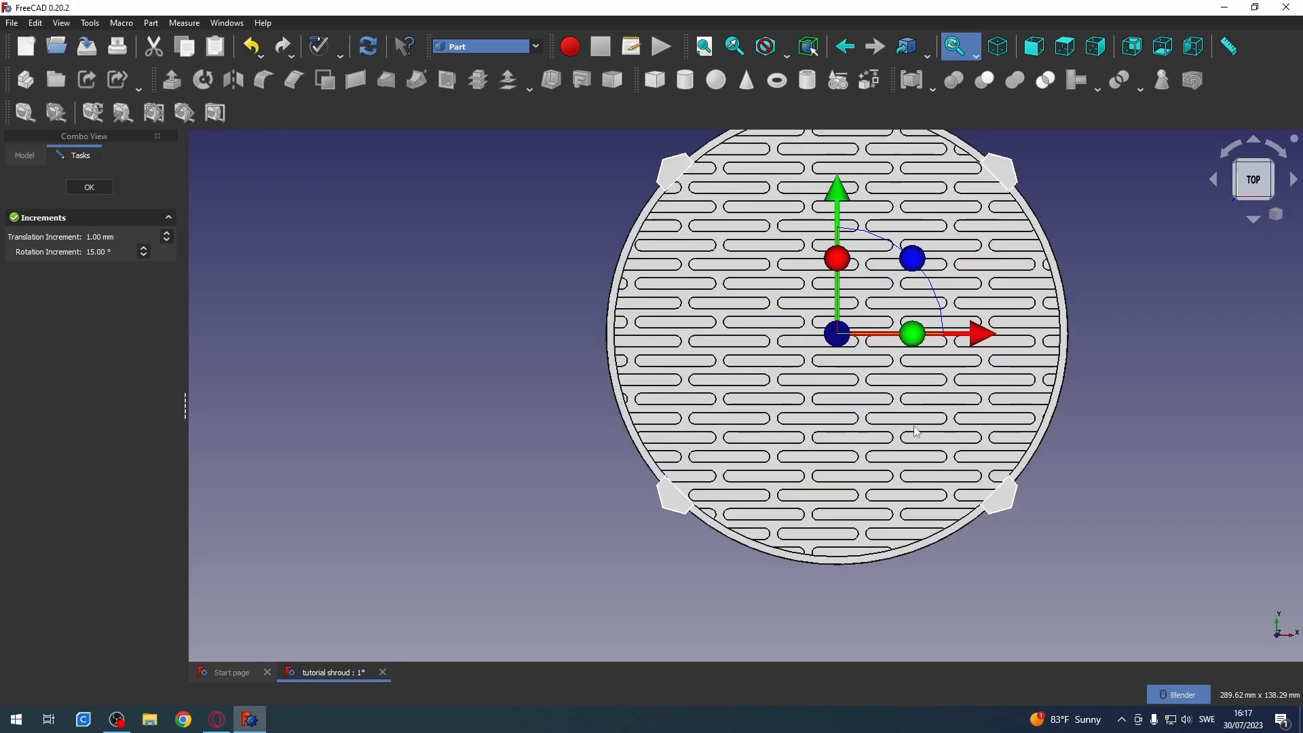
{"action": "left_click", "coordinate": [1256, 200]}
{"action": "left_click", "coordinate": [1257, 201]}
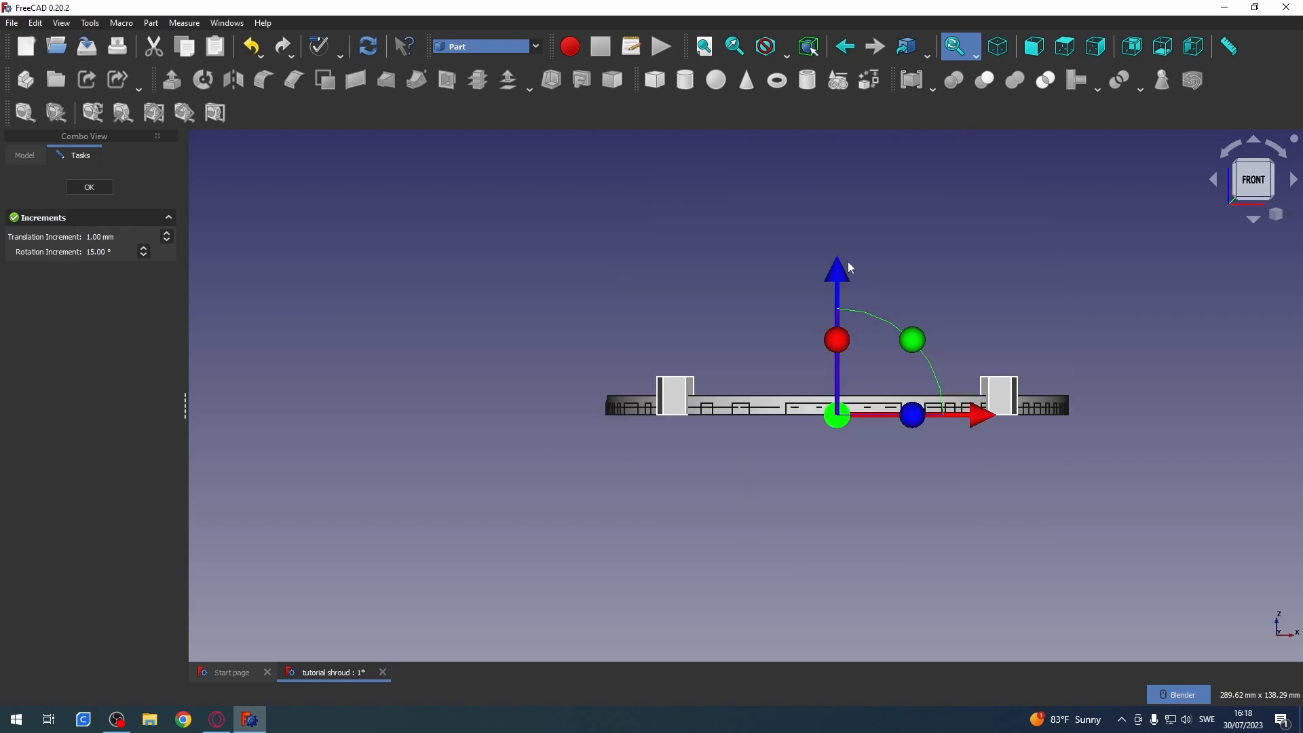
{"action": "left_click_drag", "start_coordinate": [843, 271], "coordinate": [853, 253]}
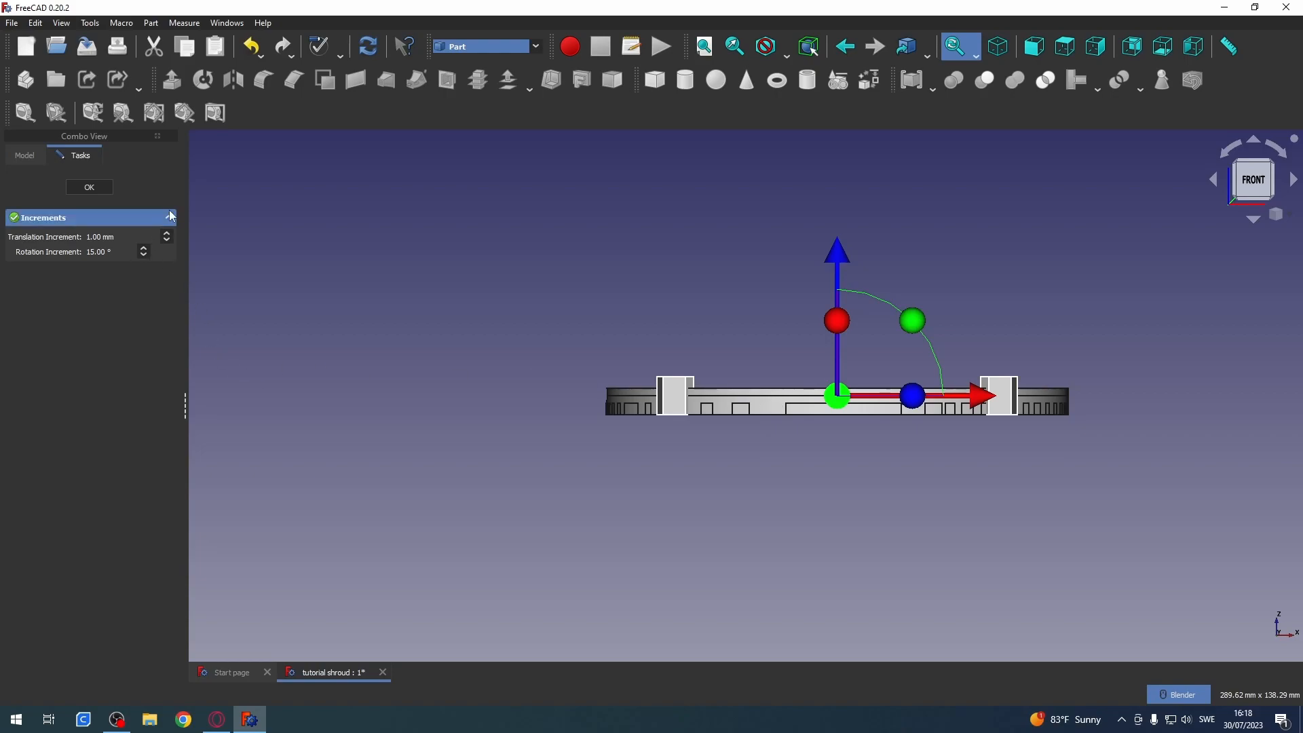
{"action": "left_click", "coordinate": [89, 187]}
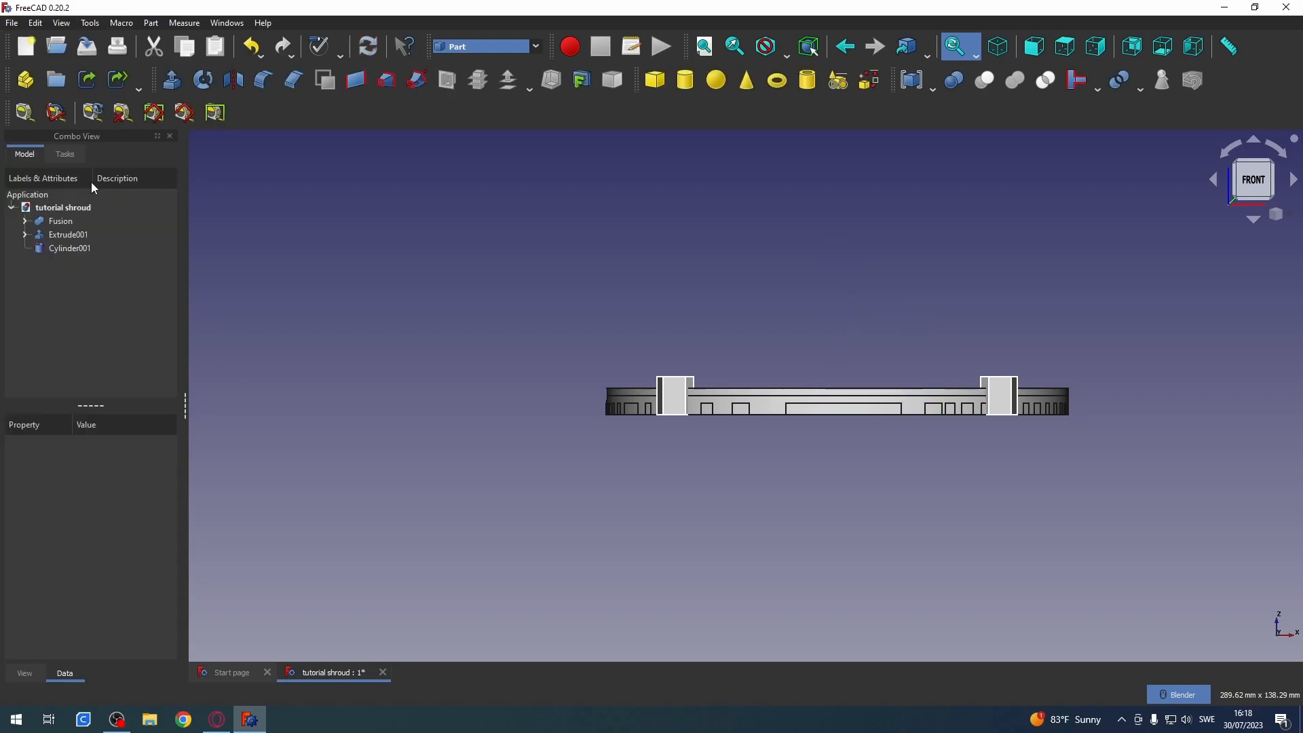
- Increase the cylinder's height to 7 mm so it extends past the top of the rim blocks
{"action": "left_click", "coordinate": [73, 249]}
{"action": "left_click", "coordinate": [99, 551]}
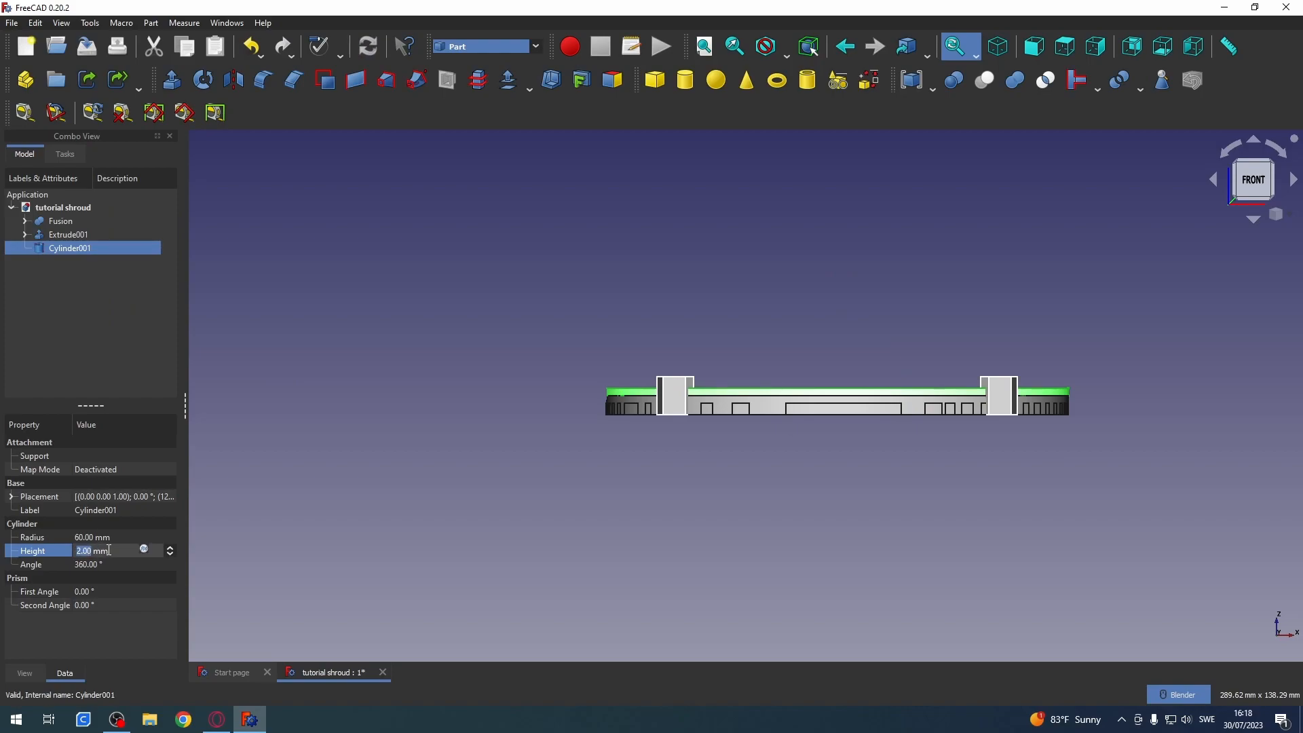
{"action": "left_click", "coordinate": [171, 551]}
{"action": "left_click", "coordinate": [171, 550]}
{"action": "left_click", "coordinate": [171, 550]}
{"action": "left_click", "coordinate": [171, 550]}
{"action": "left_click", "coordinate": [171, 550]}
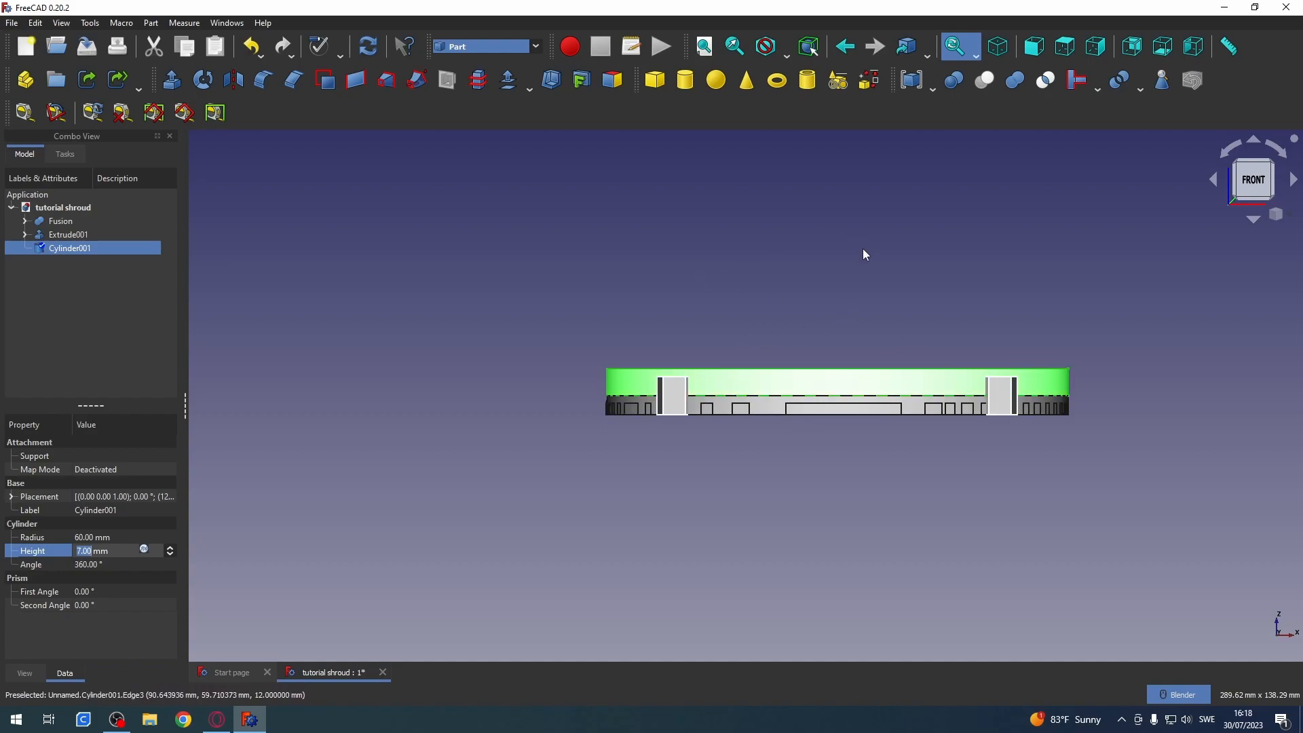
- Cut the 60 mm radius cylinder from the four extruded rim blocks
{"action": "middle_click_drag", "start_coordinate": [925, 263], "coordinate": [858, 349]}
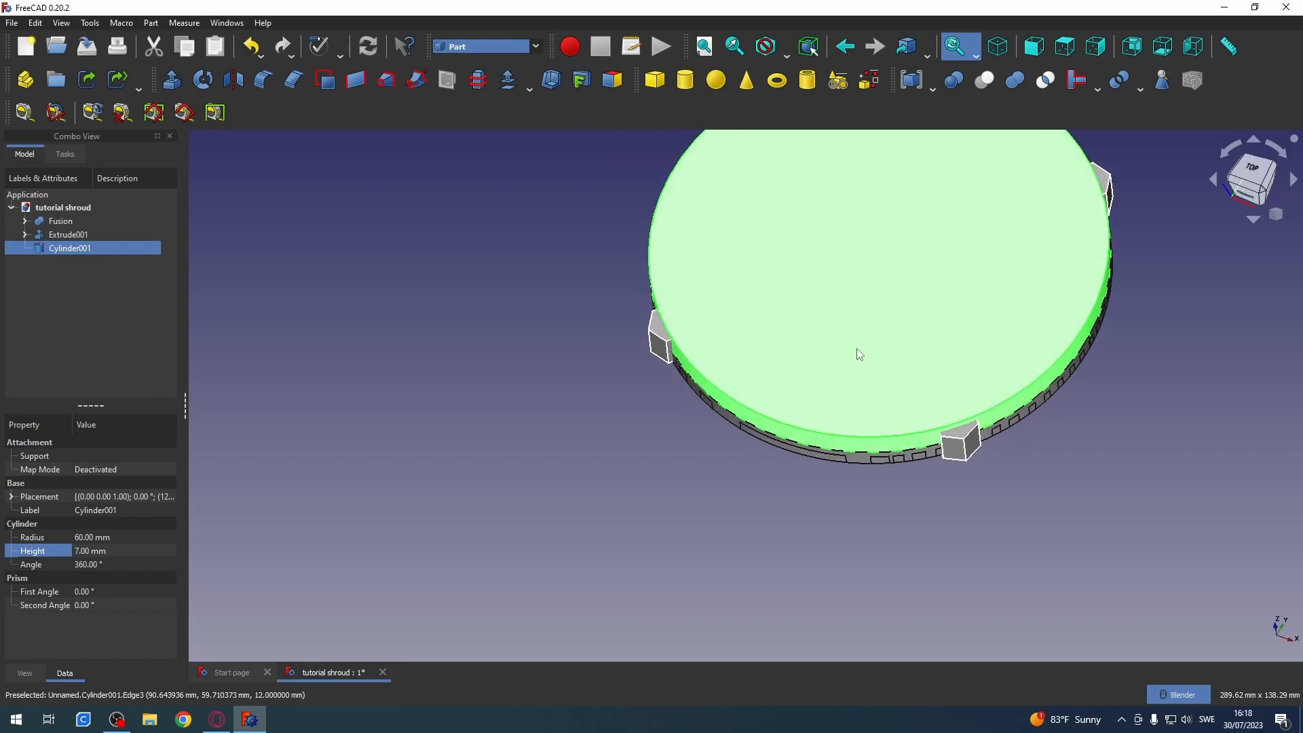
{"action": "scroll", "coordinate": [950, 338], "scroll_direction": "up", "scroll_amount": 3}
{"action": "scroll", "coordinate": [950, 339], "scroll_direction": "down", "scroll_amount": 5}
{"action": "middle_click_drag", "start_coordinate": [1009, 322], "coordinate": [1048, 447]}
{"action": "middle_click_drag", "start_coordinate": [905, 312], "coordinate": [850, 413]}
{"action": "left_click", "coordinate": [1018, 401]}
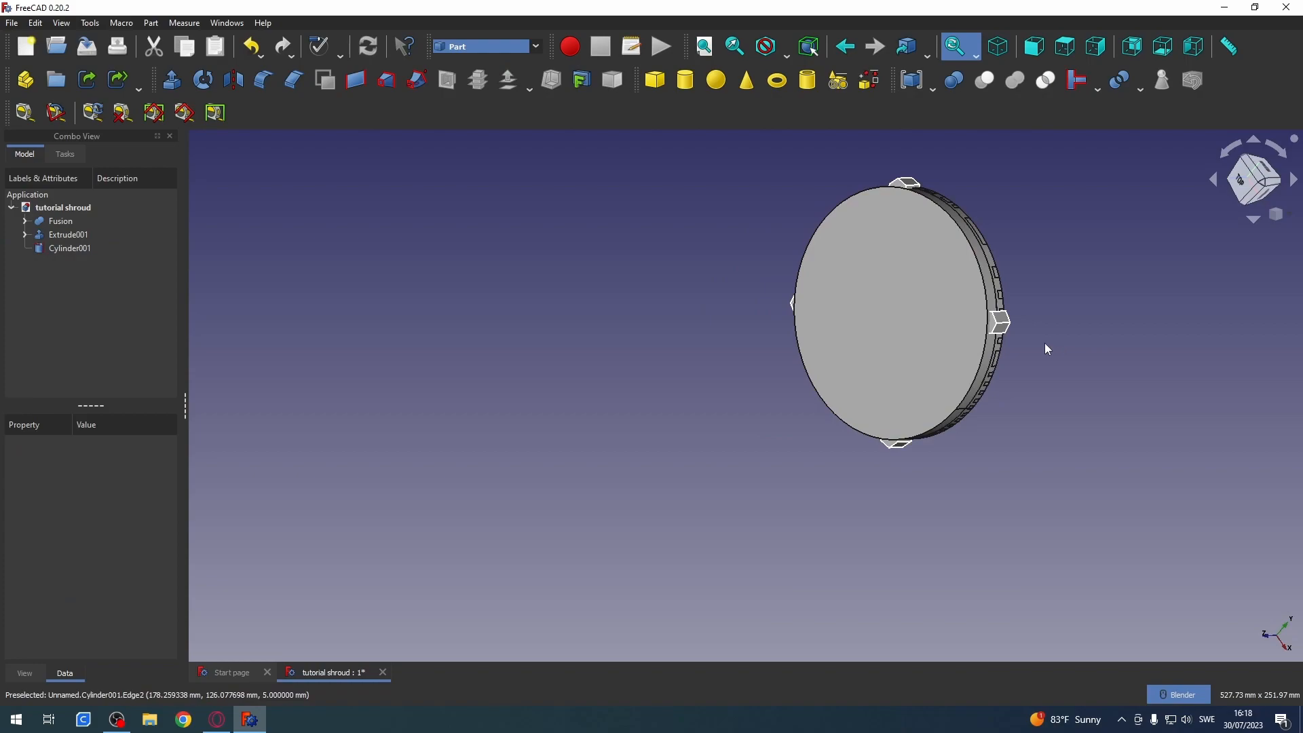
{"action": "left_click", "coordinate": [77, 236]}
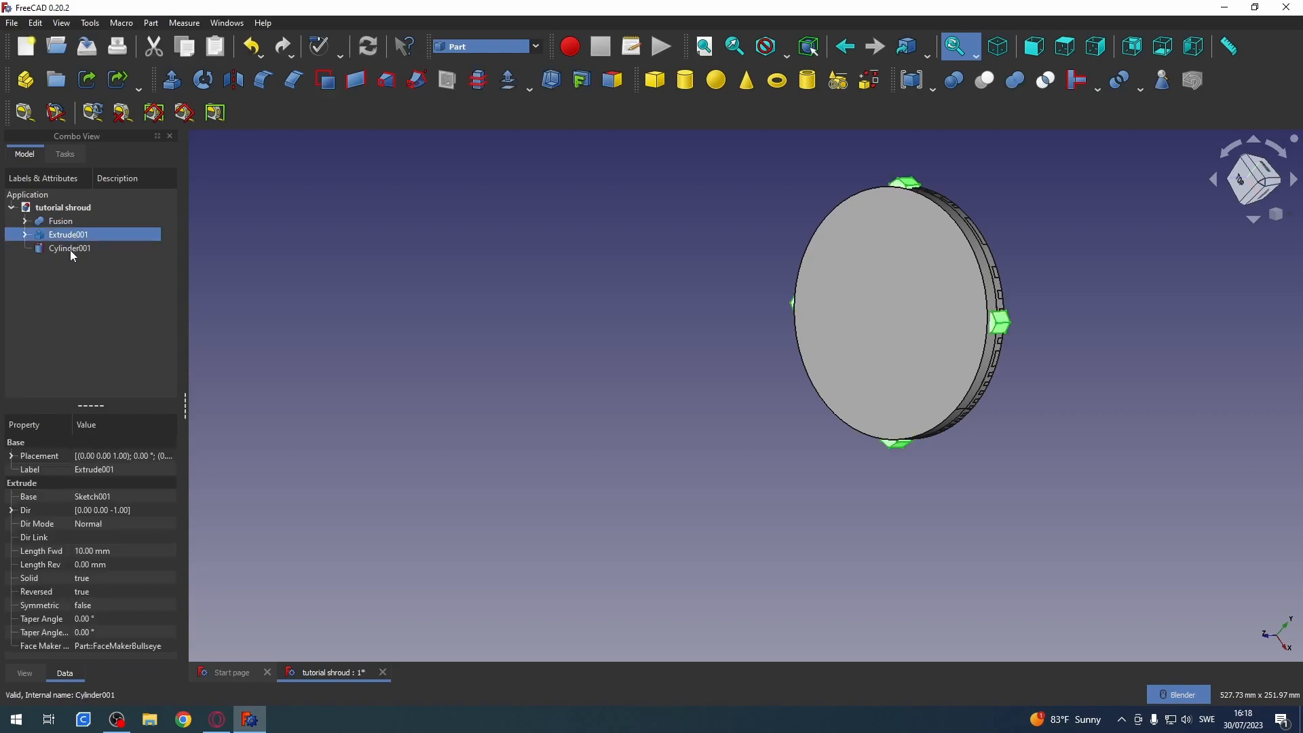
{"action": "left_click", "coordinate": [76, 249], "text": "ctrl"}
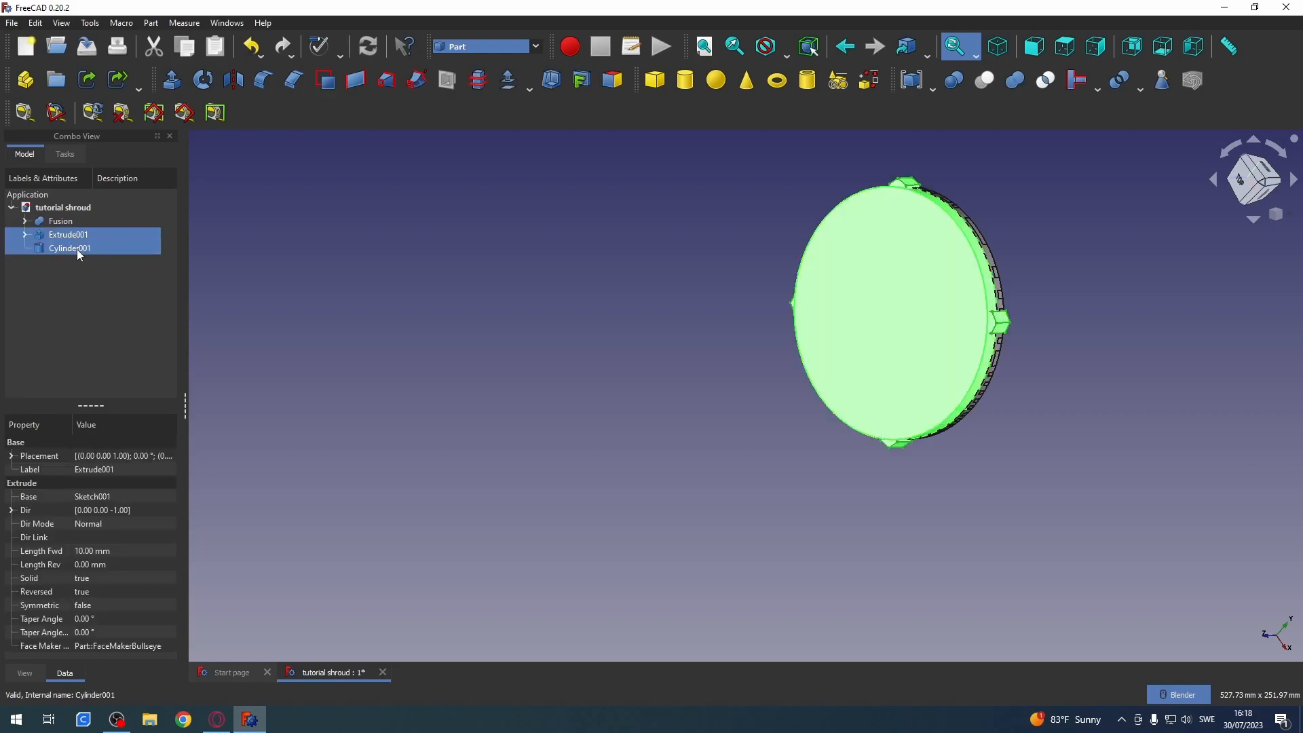
{"action": "left_click", "coordinate": [151, 22]}
{"action": "mouse_move", "coordinate": [210, 263]}
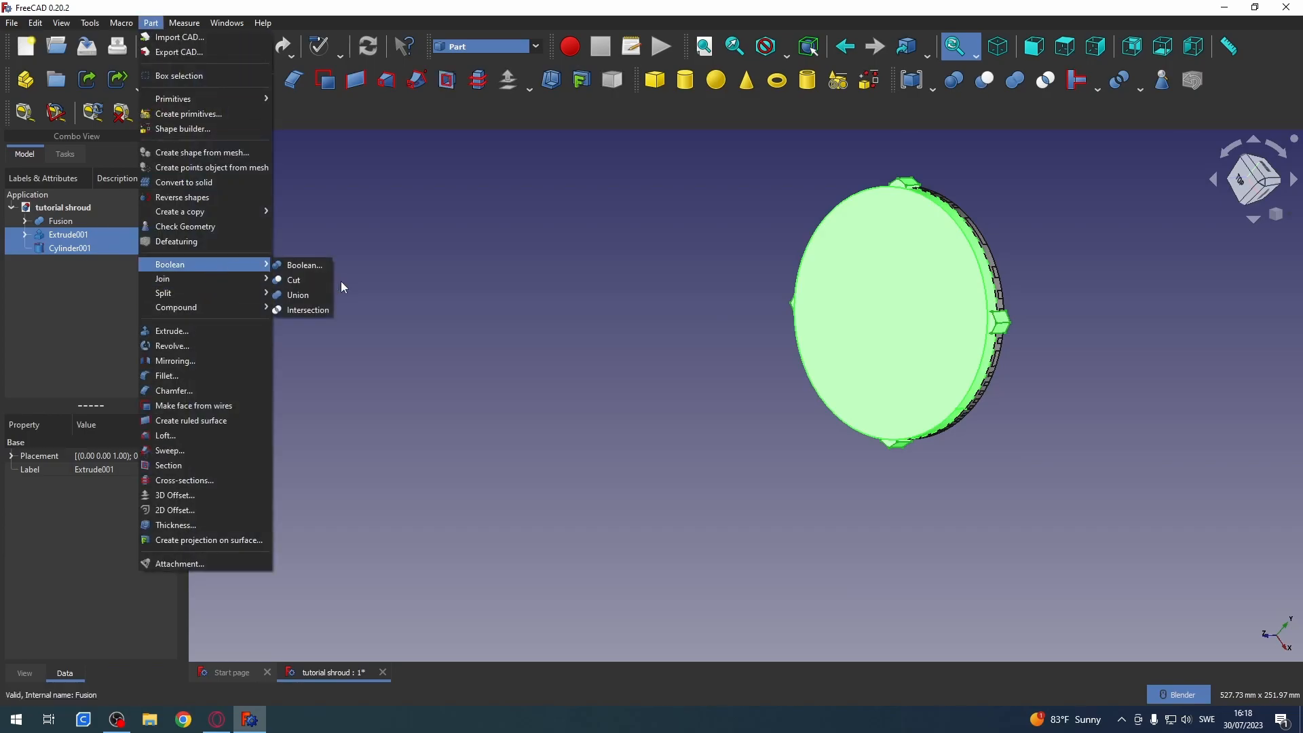
{"action": "left_click", "coordinate": [312, 279]}
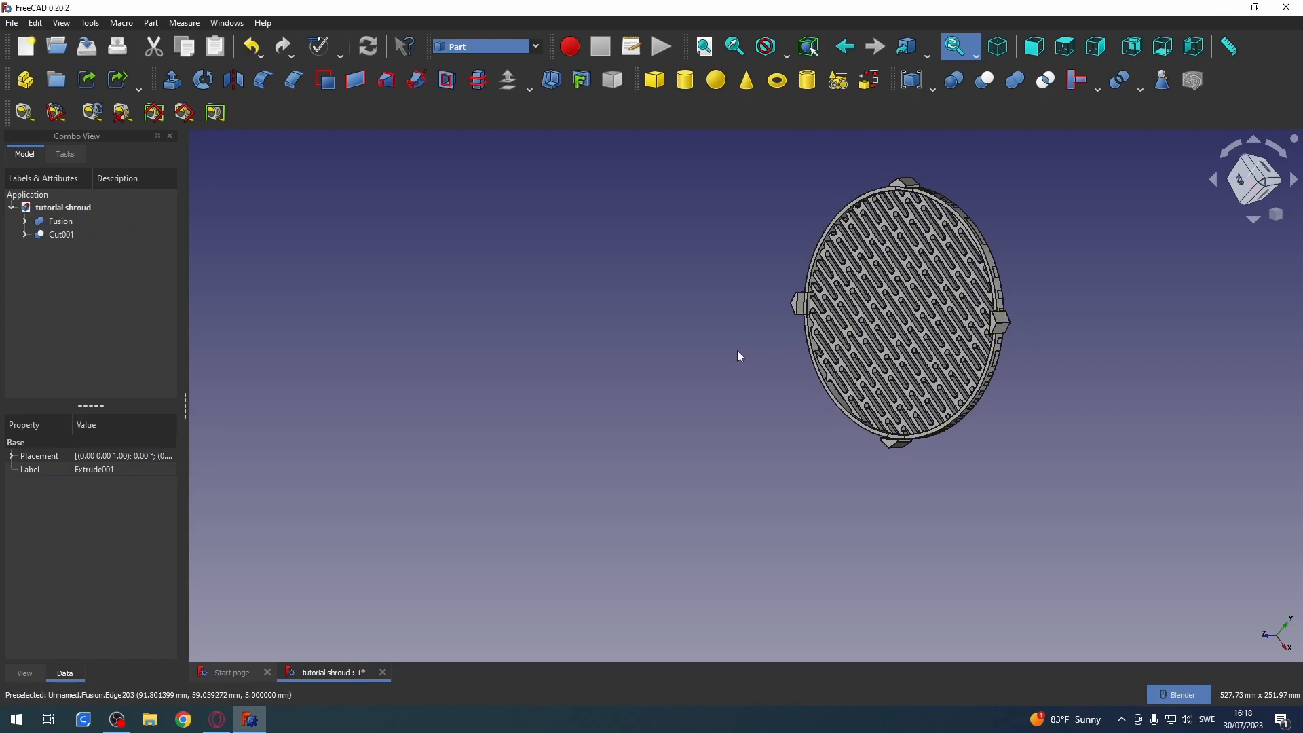
- Unite the grille body and the cut rim blocks into one solid with a Boolean union
{"action": "scroll", "coordinate": [753, 346], "scroll_direction": "up", "scroll_amount": 5}
{"action": "middle_click_drag", "start_coordinate": [920, 269], "coordinate": [988, 261]}
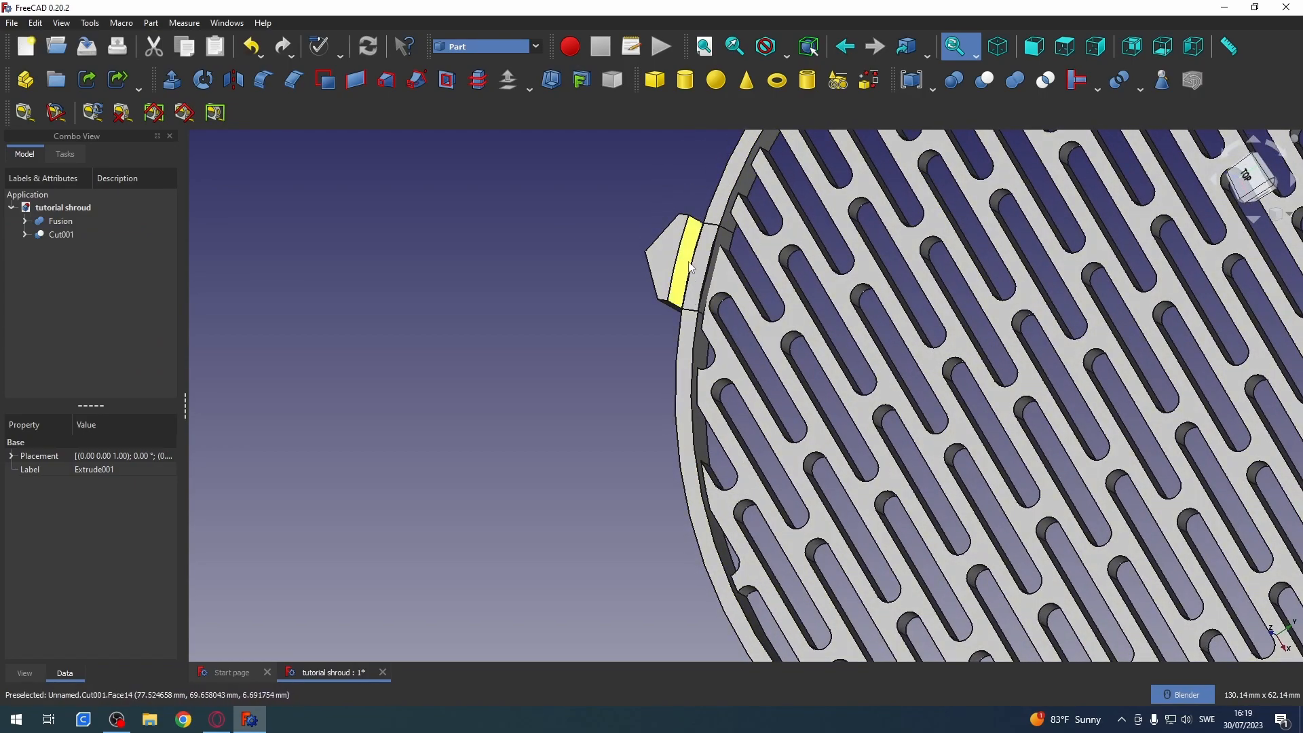
{"action": "scroll", "coordinate": [689, 303], "scroll_direction": "down", "scroll_amount": 5}
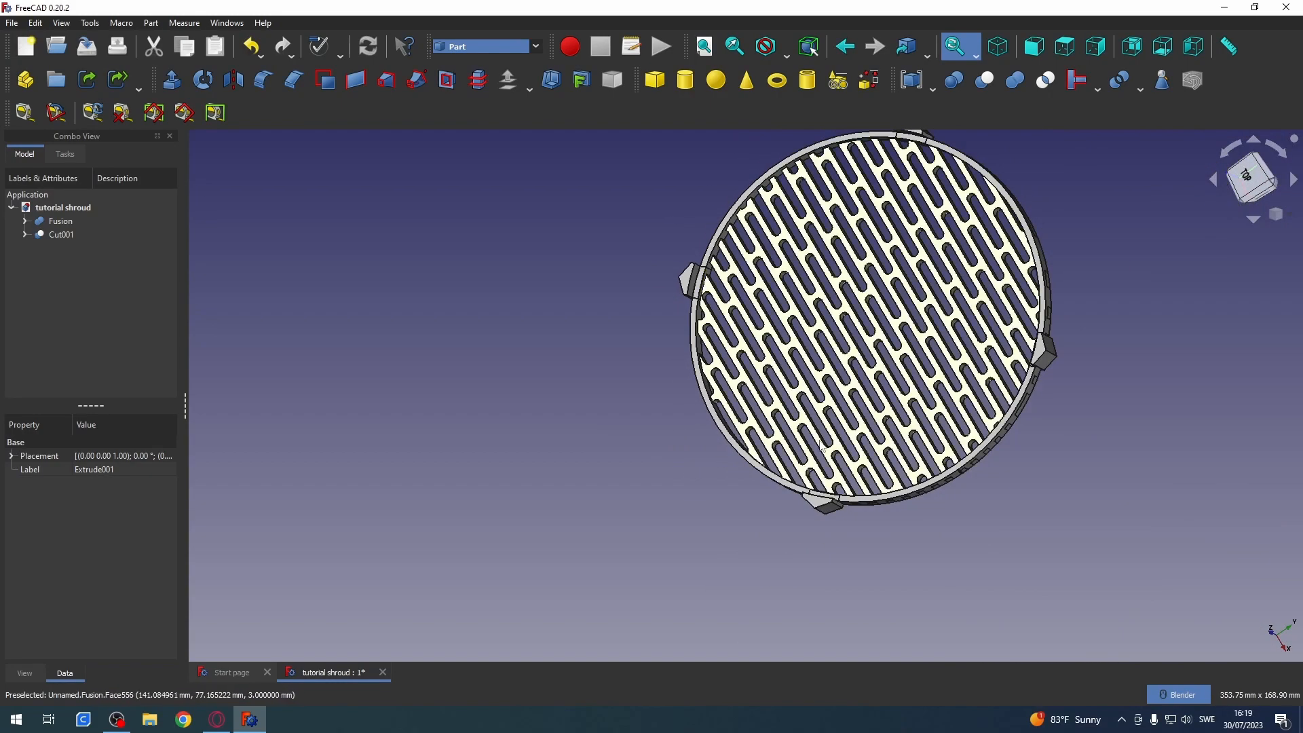
{"action": "middle_click_drag", "start_coordinate": [859, 441], "coordinate": [998, 407]}
{"action": "middle_click_drag", "start_coordinate": [964, 291], "coordinate": [843, 243]}
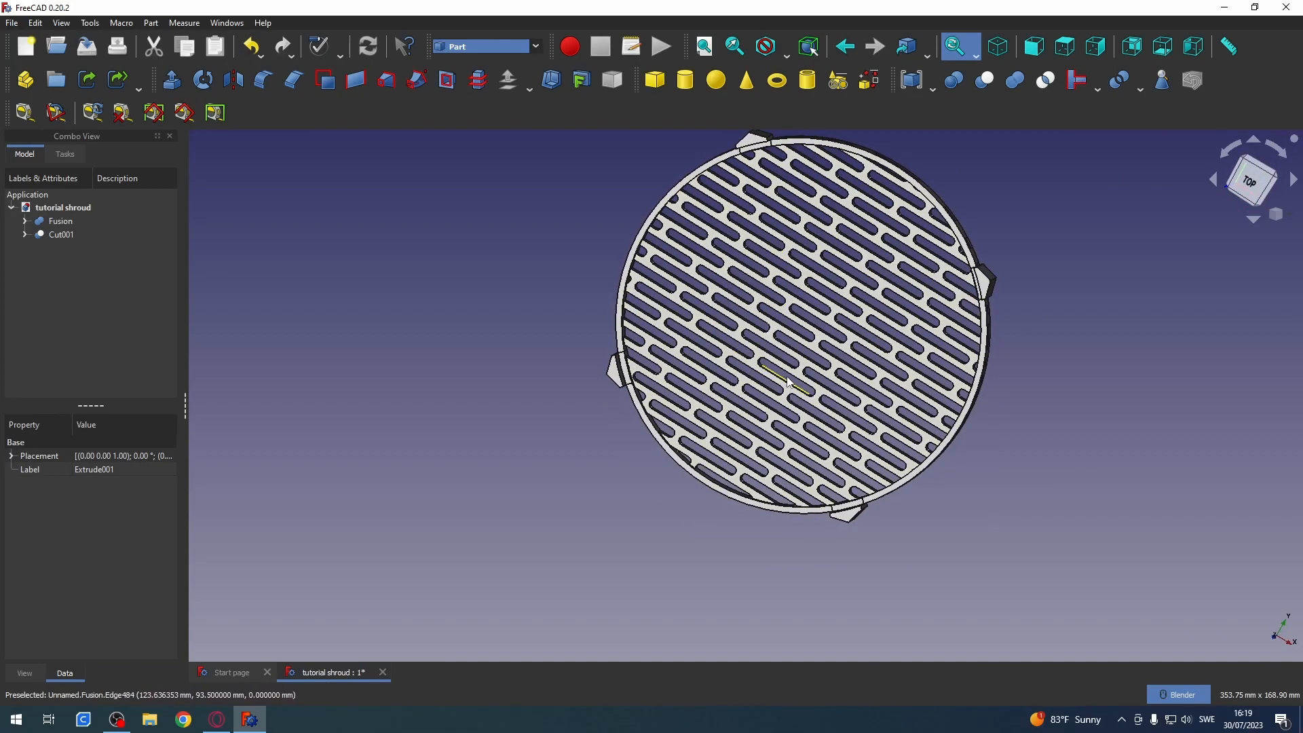
{"action": "left_click", "coordinate": [485, 48]}
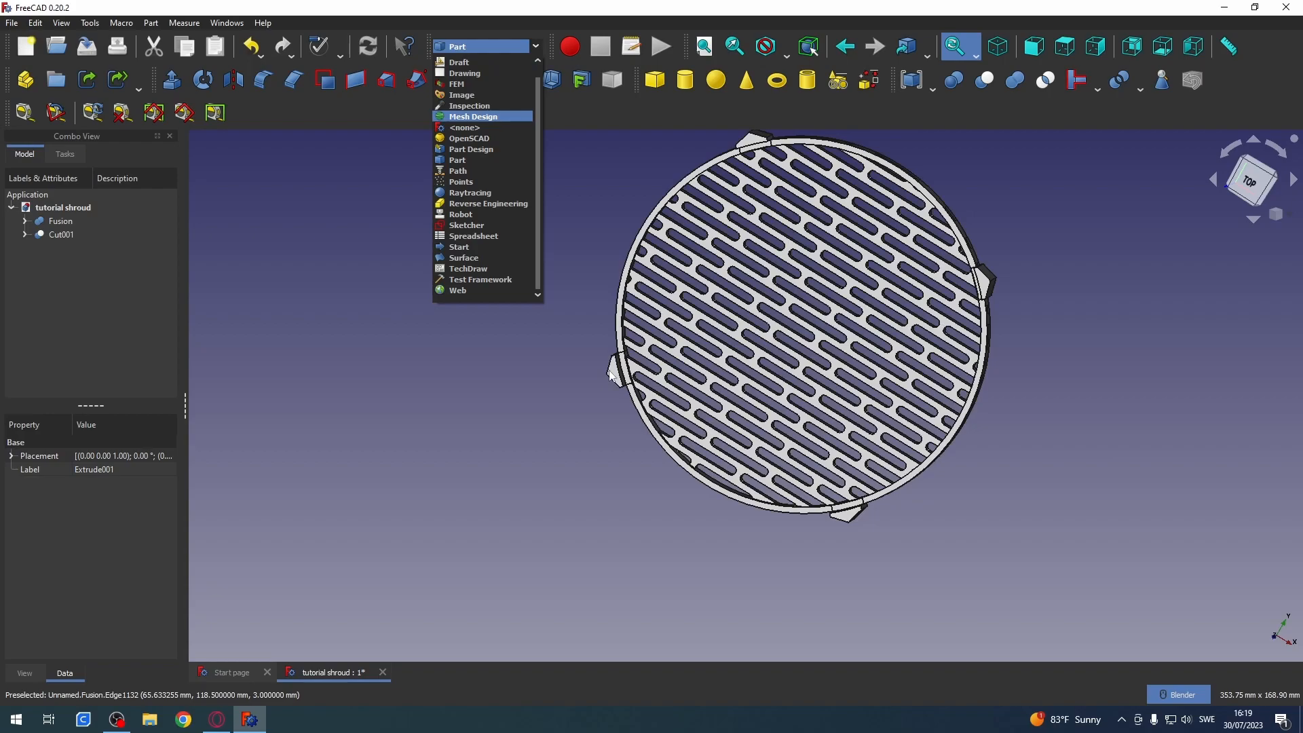
{"action": "left_click", "coordinate": [70, 236]}
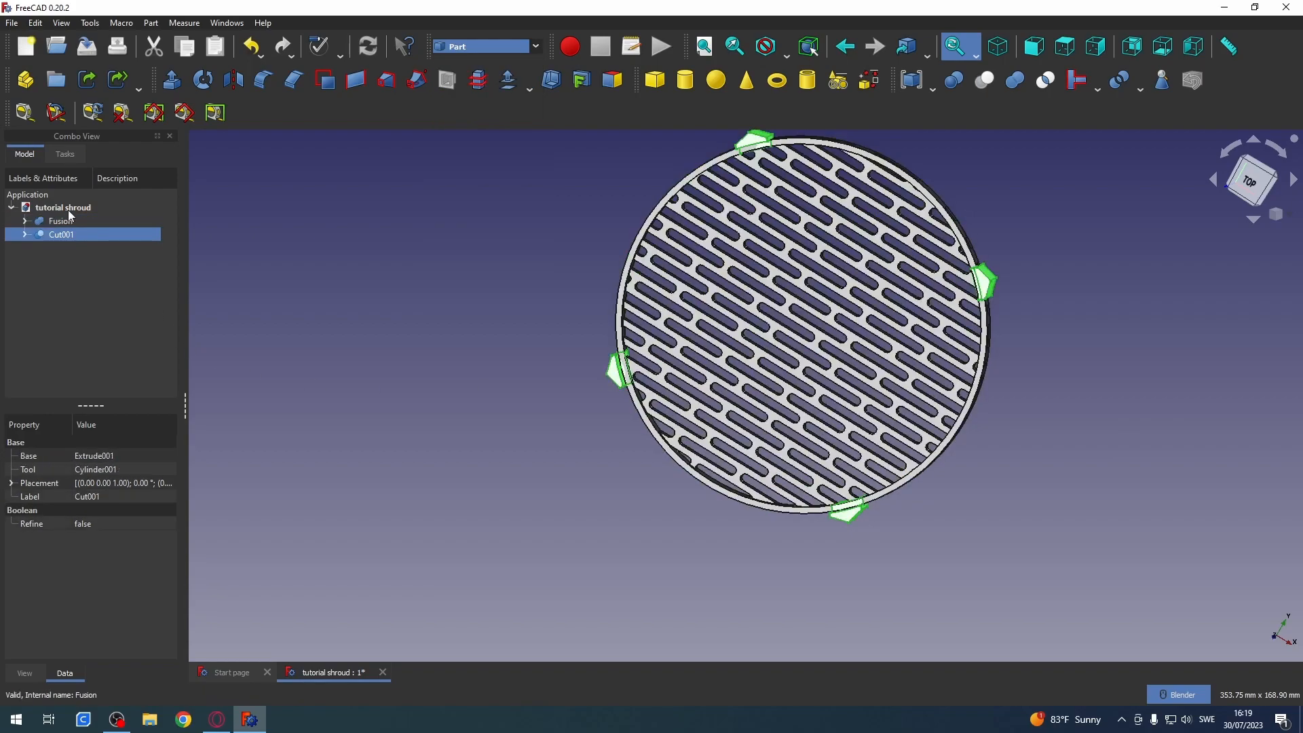
{"action": "left_click", "coordinate": [68, 221]}
{"action": "left_click", "coordinate": [68, 234]}
{"action": "left_click", "coordinate": [68, 220]}
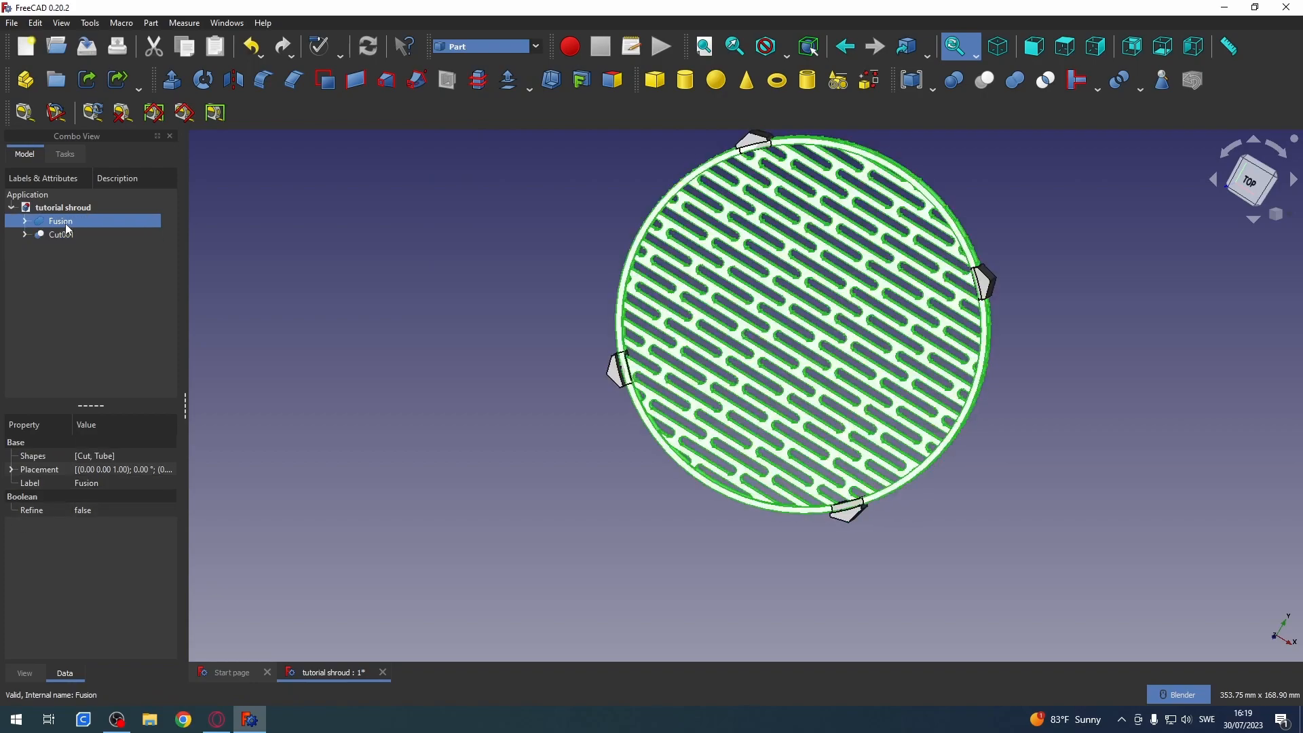
{"action": "left_click", "coordinate": [68, 237], "text": "ctrl"}
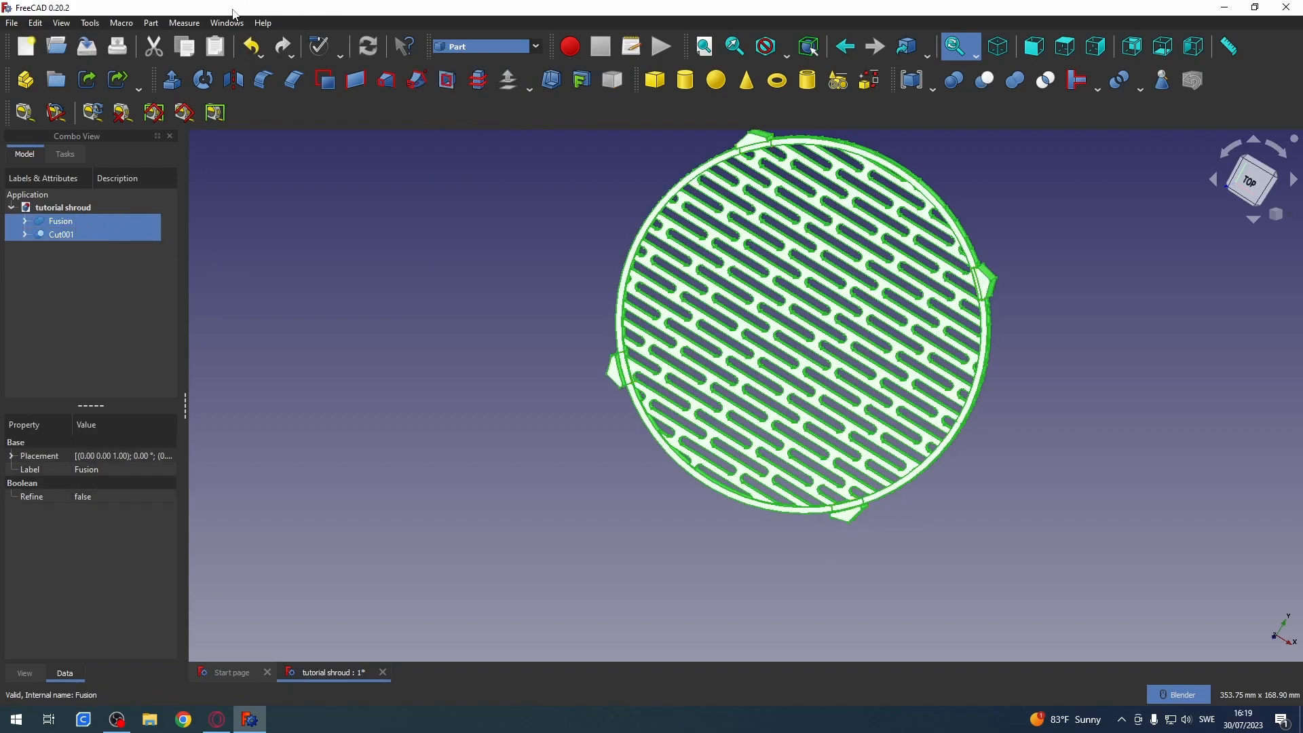
{"action": "left_click", "coordinate": [151, 22]}
{"action": "mouse_move", "coordinate": [216, 272]}
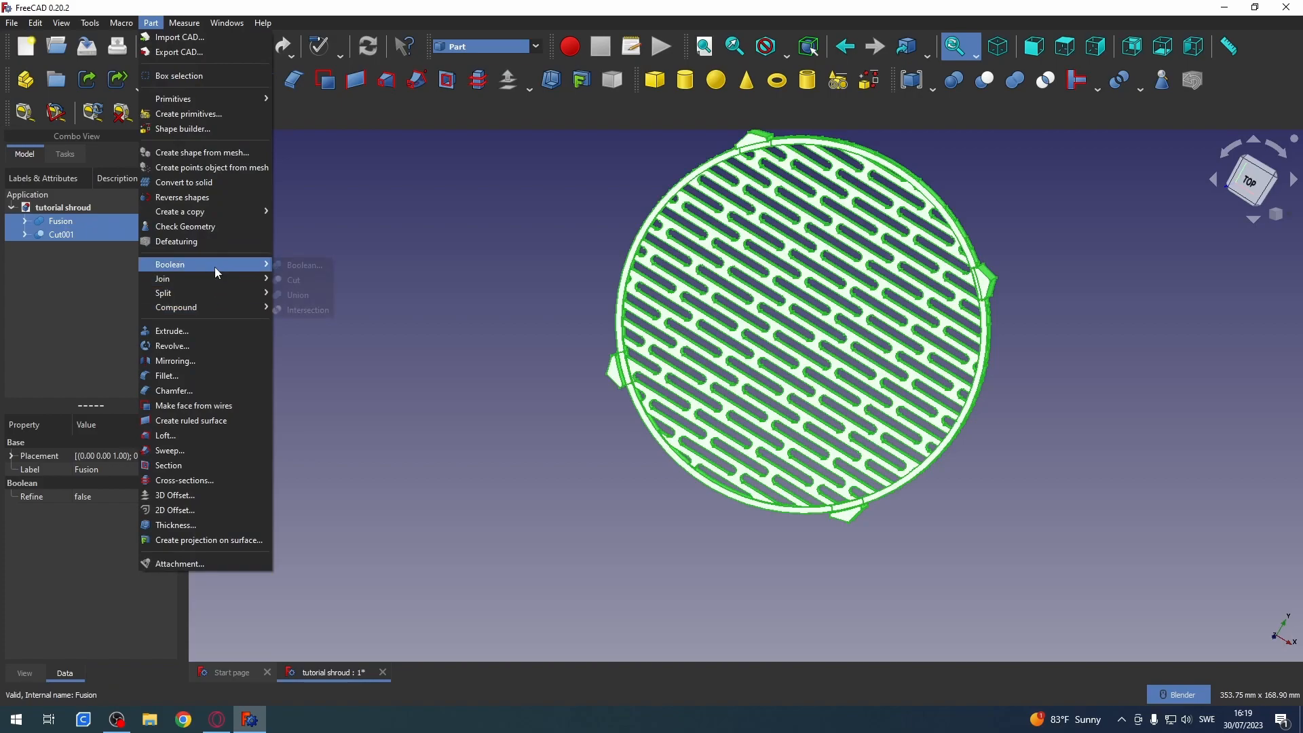
{"action": "left_click", "coordinate": [298, 294]}
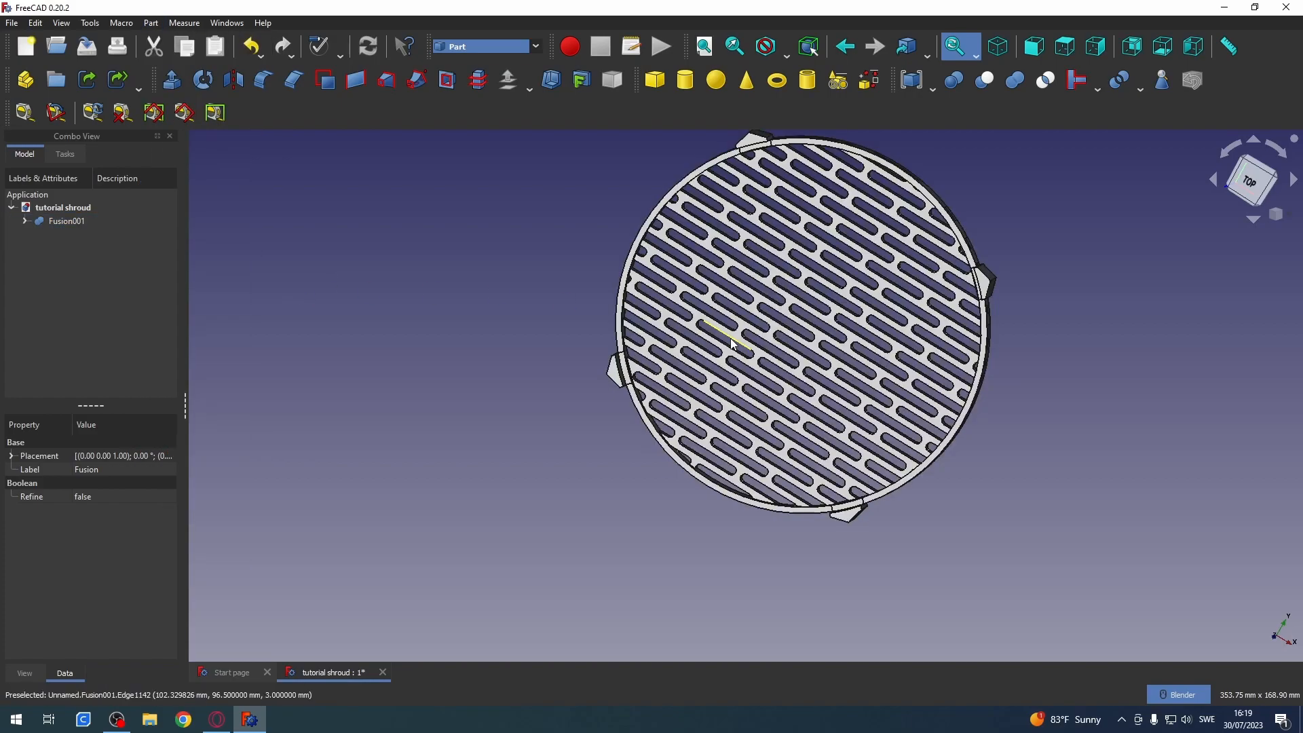
- Show the grille straight from the bottom with its slots running horizontally and switch to the Draft workbench
{"action": "middle_click_drag", "start_coordinate": [1094, 403], "coordinate": [1107, 358]}
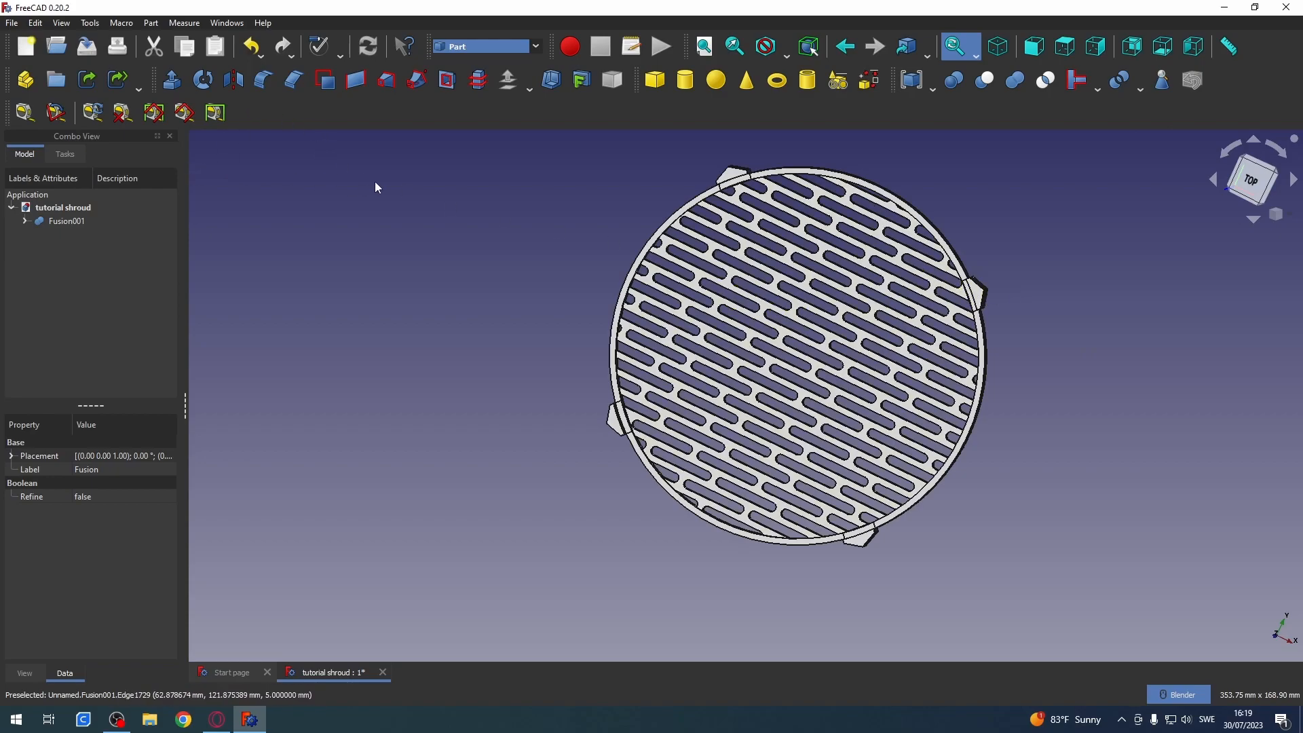
{"action": "mouse_move", "coordinate": [1053, 253]}
{"action": "middle_mouse_down"}
{"action": "mouse_move", "coordinate": [753, 355]}
{"action": "mouse_move", "coordinate": [1029, 259]}
{"action": "middle_mouse_up"}
{"action": "scroll", "coordinate": [868, 422], "scroll_direction": "up", "scroll_amount": 1}
{"action": "middle_click_drag", "start_coordinate": [1195, 170], "coordinate": [865, 431], "text": "shift"}
{"action": "middle_click_drag", "start_coordinate": [963, 331], "coordinate": [901, 402], "text": "shift"}
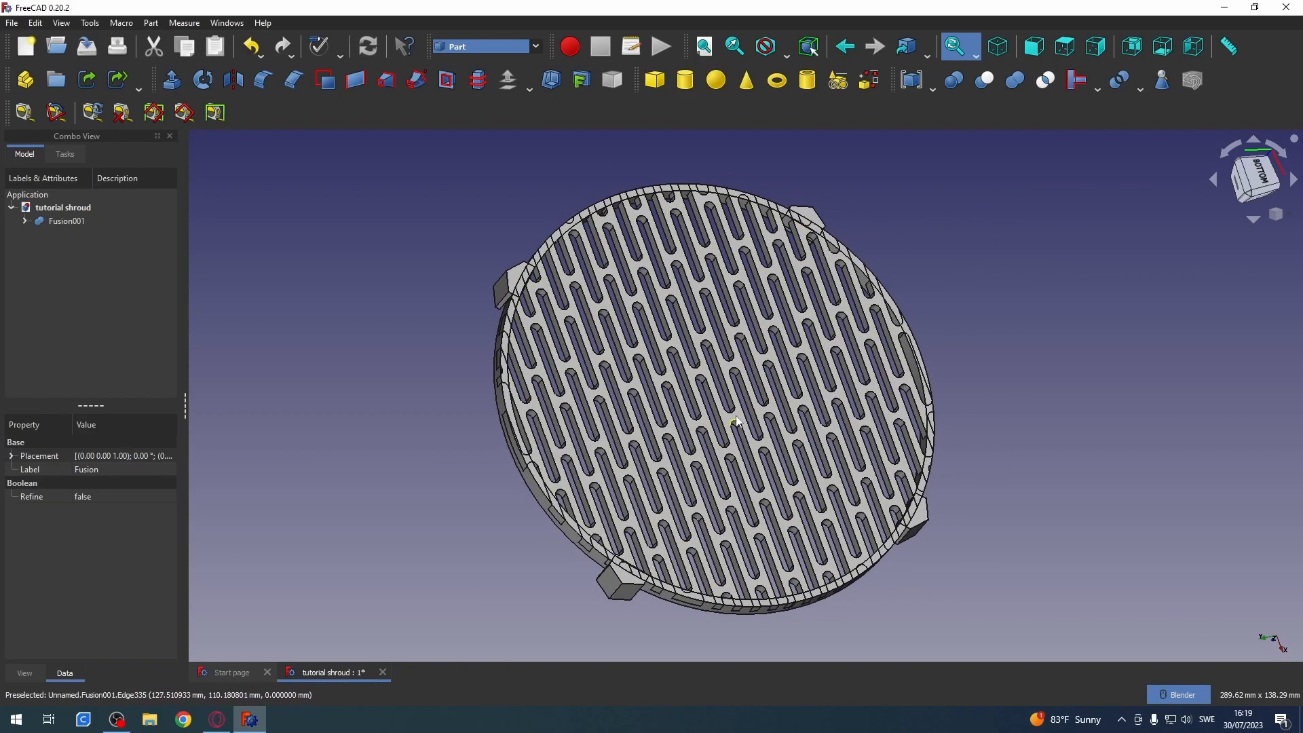
{"action": "left_click", "coordinate": [734, 364]}
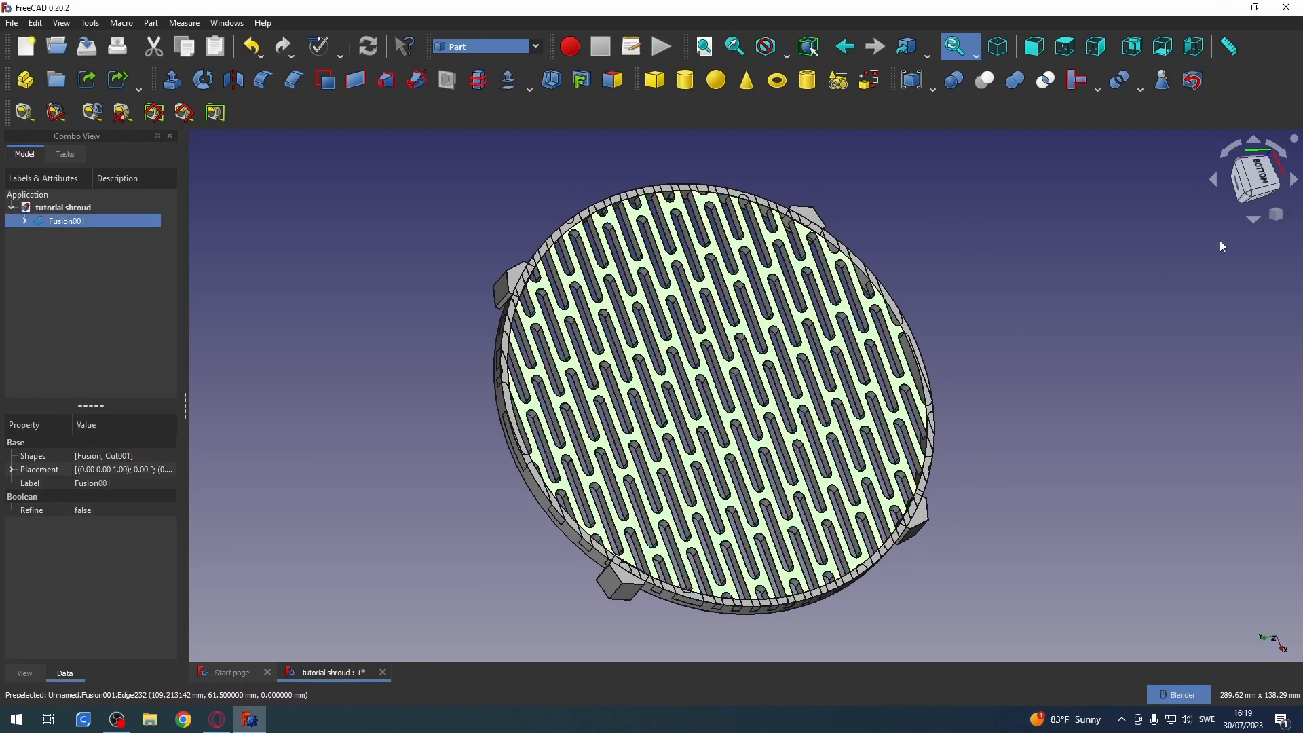
{"action": "left_click", "coordinate": [1259, 170]}
{"action": "left_click", "coordinate": [1231, 153]}
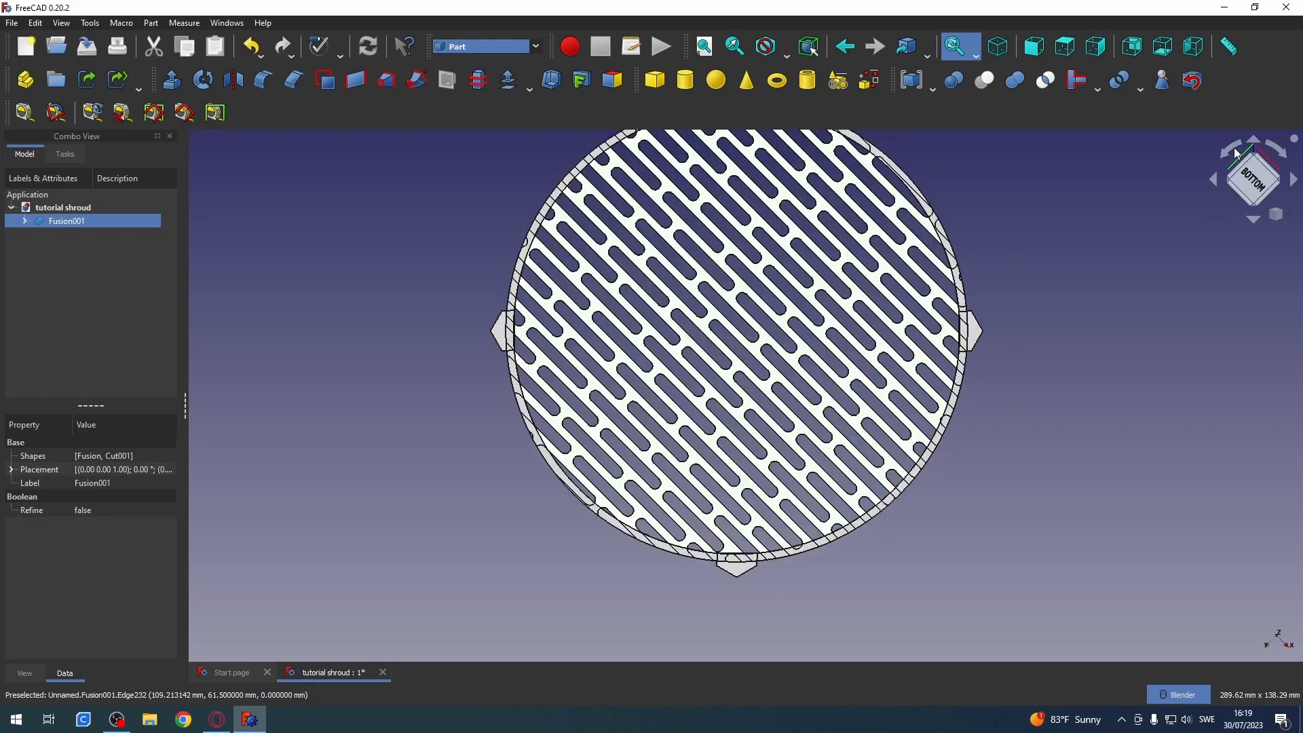
{"action": "left_click", "coordinate": [478, 48]}
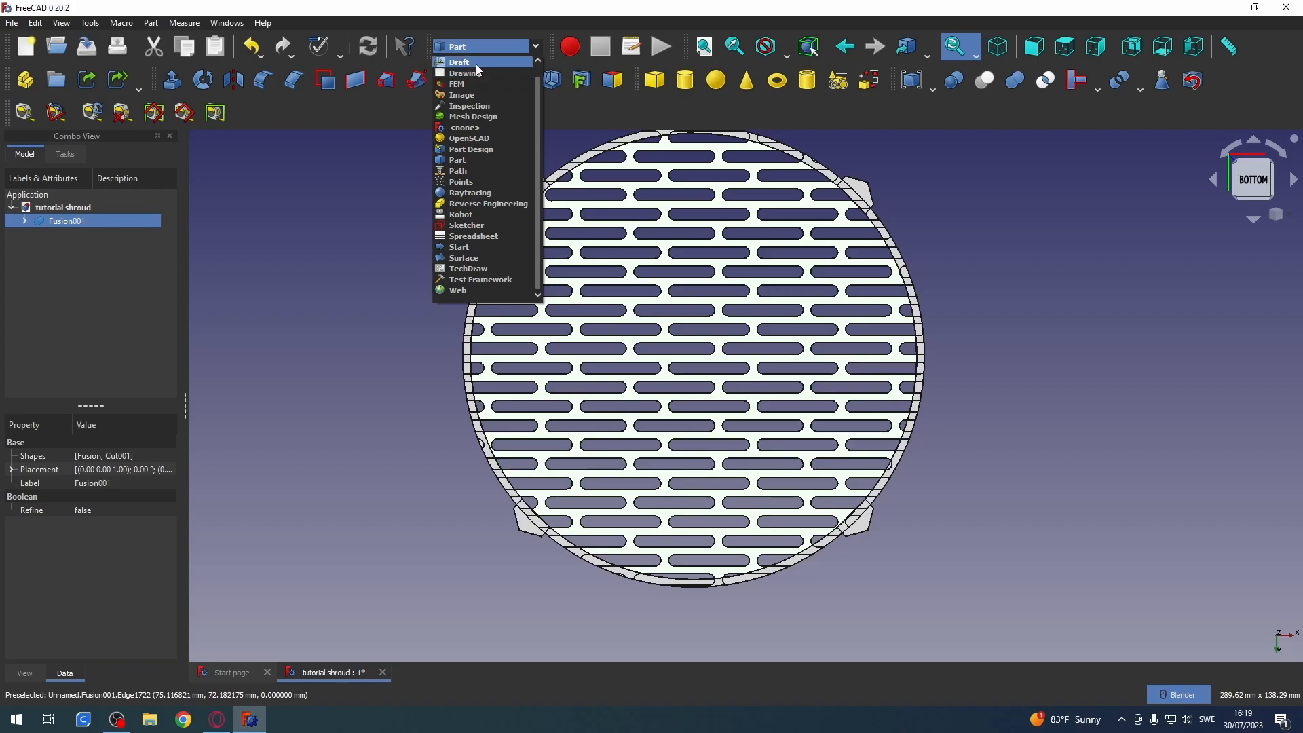
{"action": "left_click", "coordinate": [476, 64]}
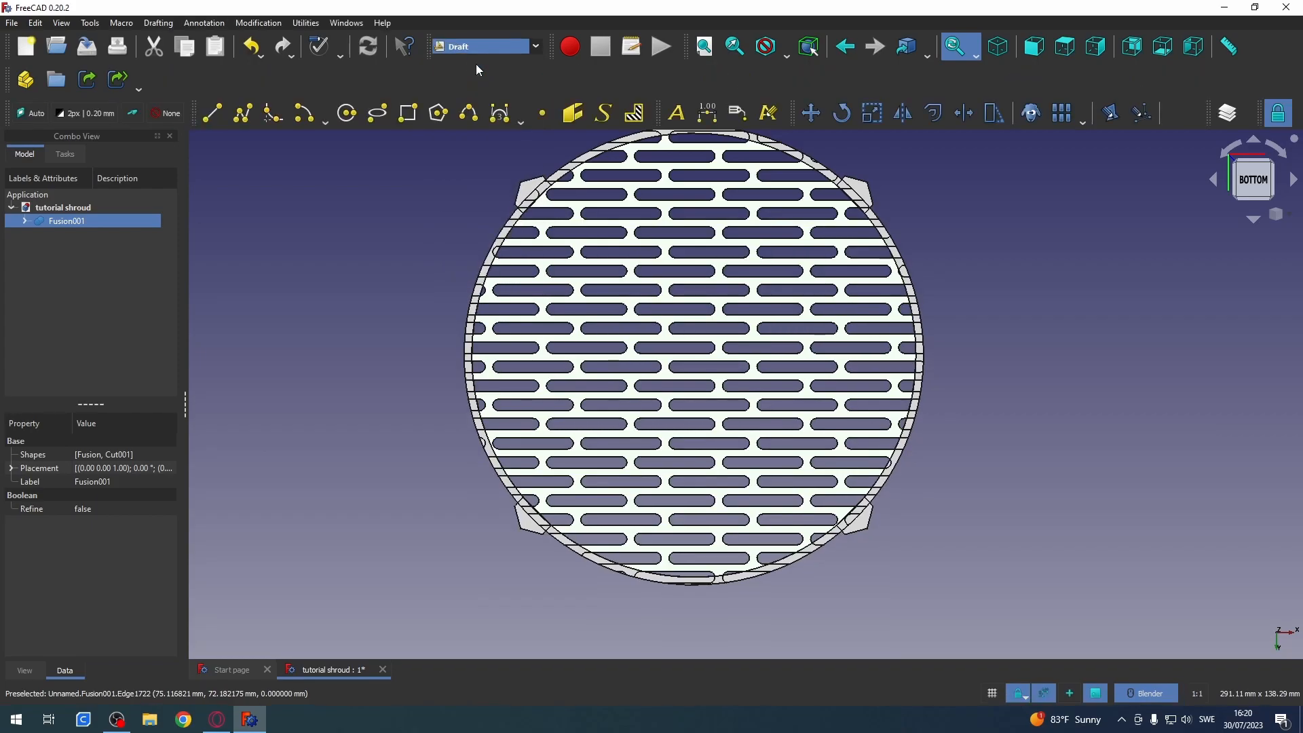
- Start a ShapeString at about X 101 mm, Y 95 mm on the grille's underside with the text "RetroUpgrade"
{"action": "left_click", "coordinate": [603, 114]}
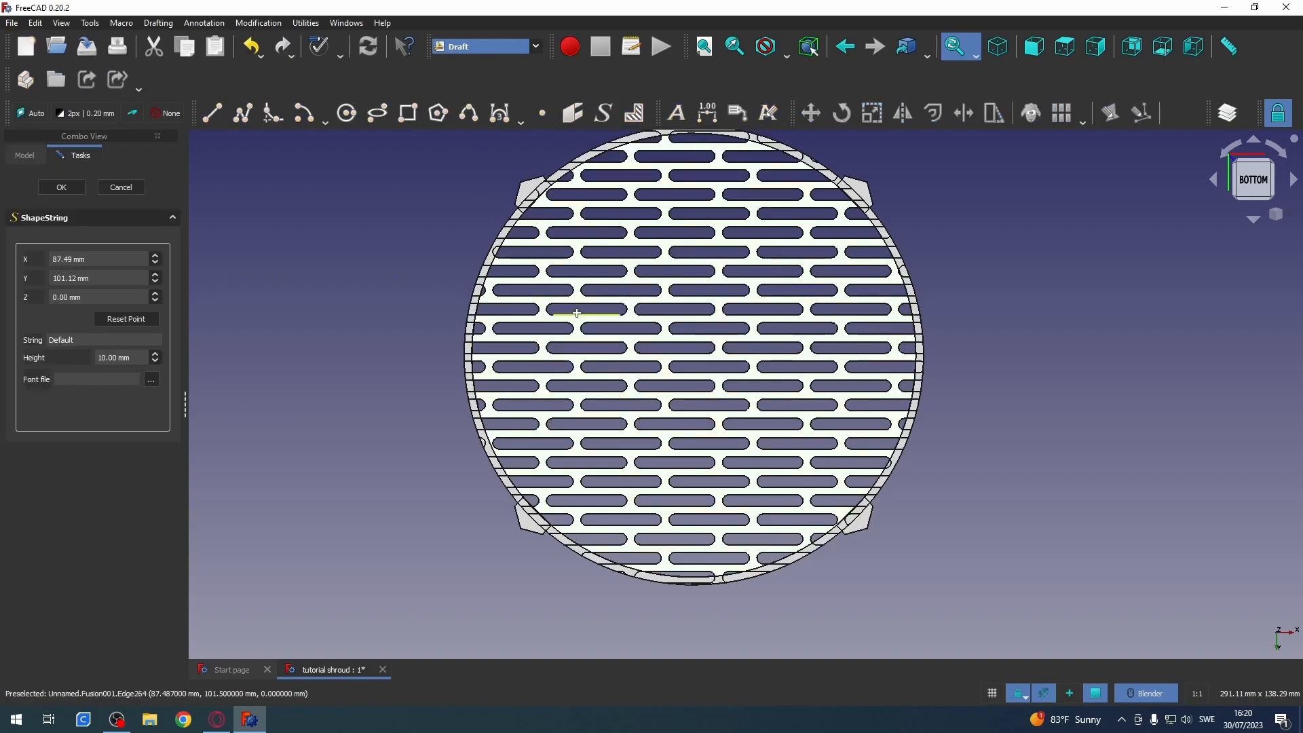
{"action": "left_click", "coordinate": [619, 285]}
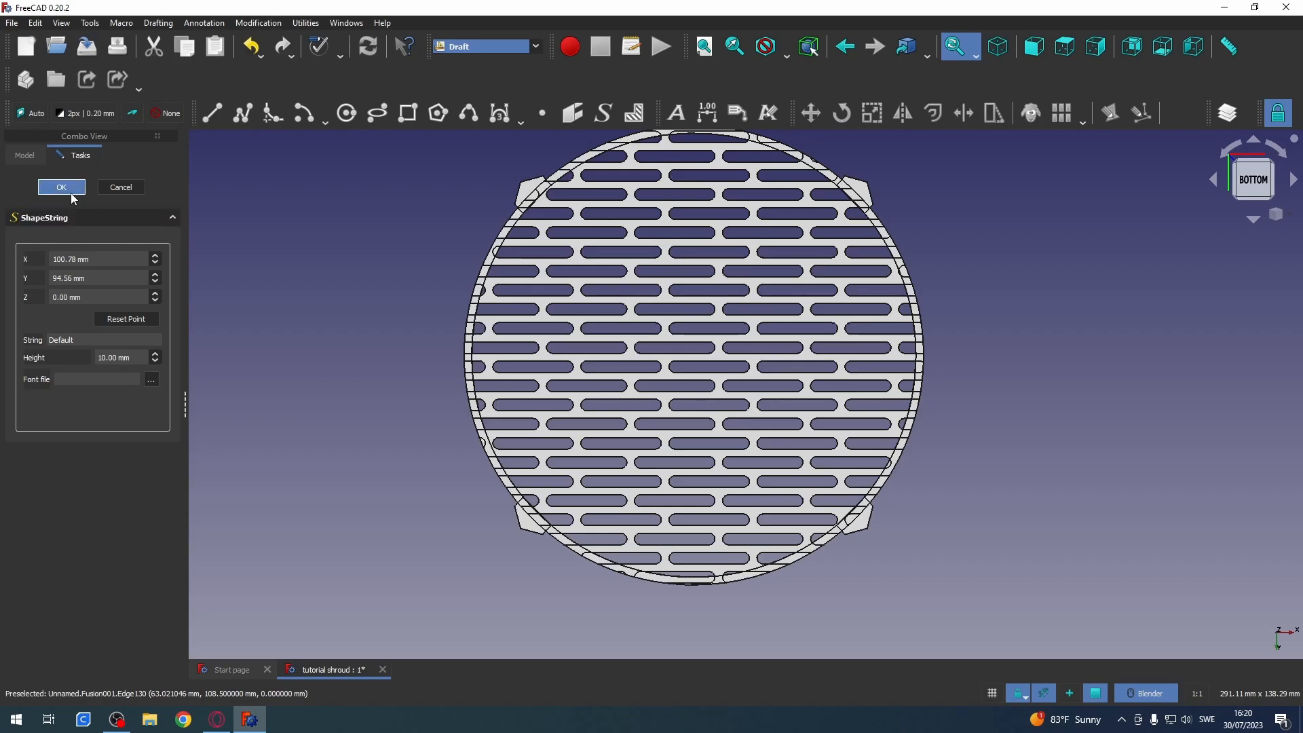
{"action": "left_click_drag", "start_coordinate": [88, 341], "coordinate": [27, 347]}
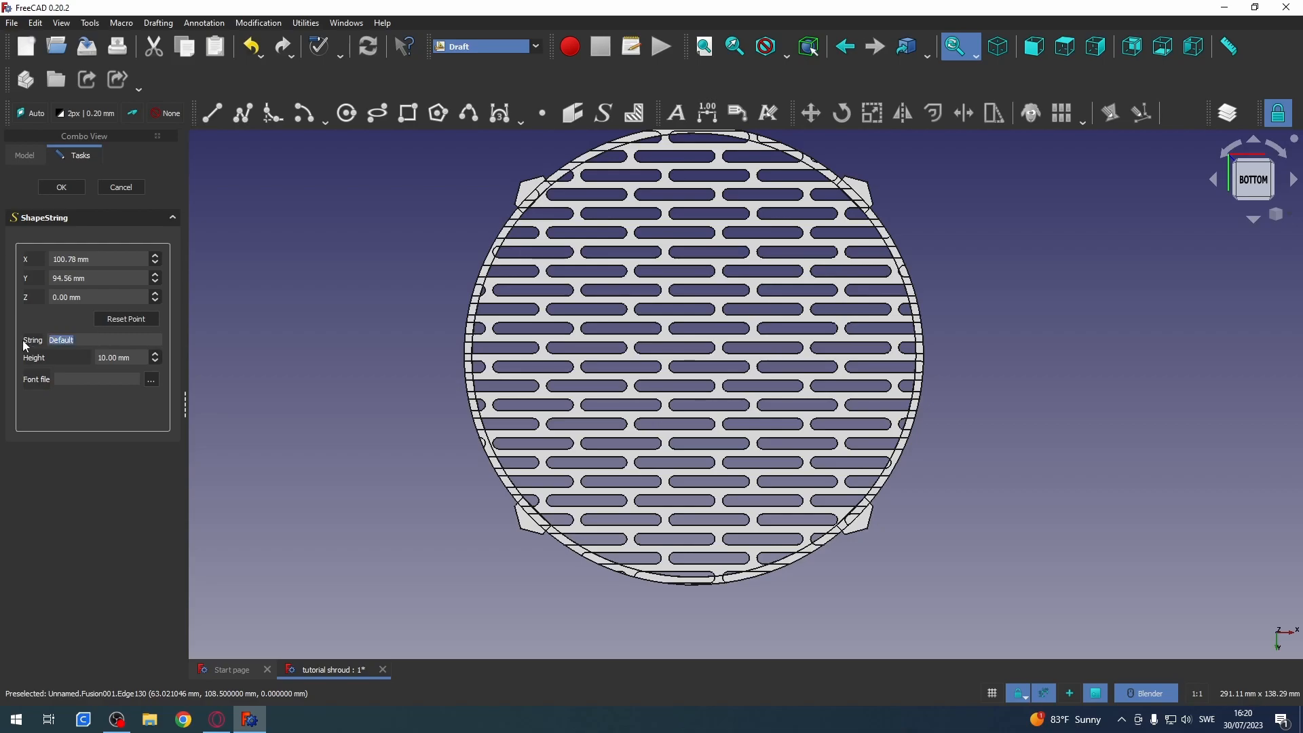
{"action": "type", "text": "RetroUpgrade"}
- Assign arialbd.ttf from C:\Windows\Fonts as the font file and create the 10 mm high text shape
{"action": "left_click", "coordinate": [151, 380]}
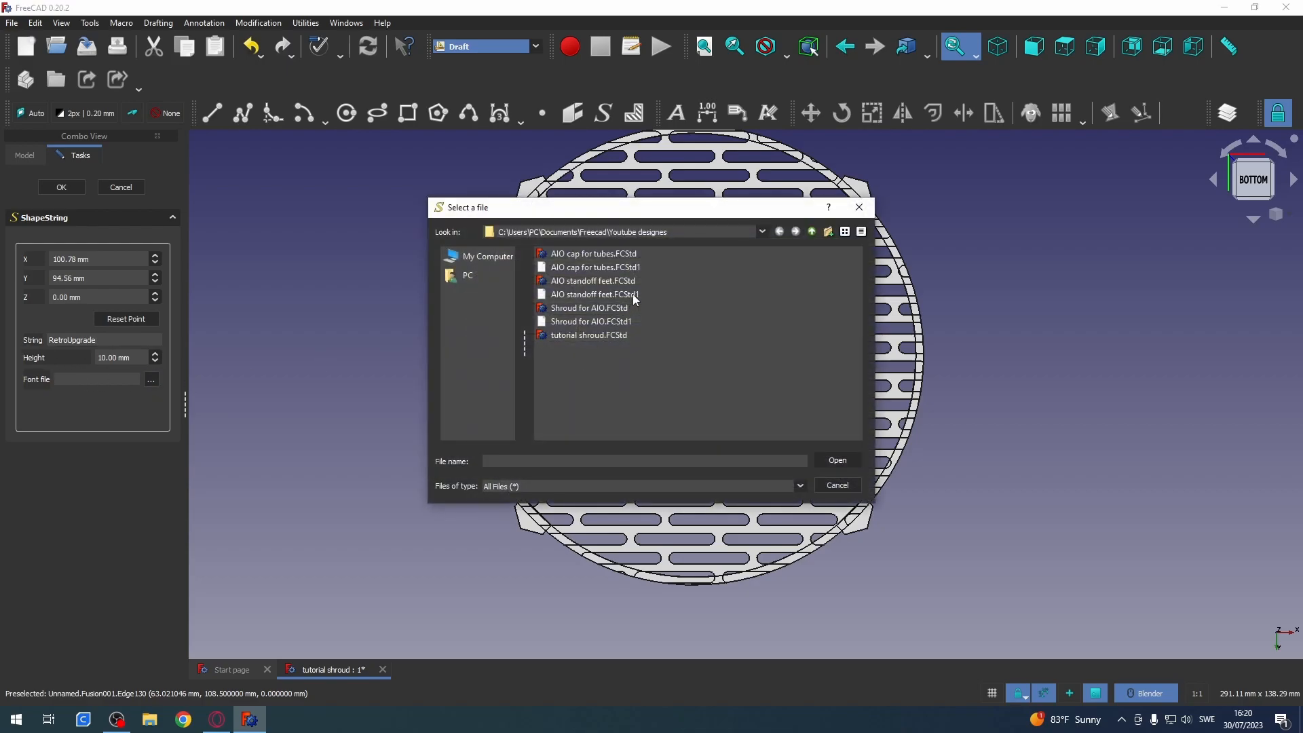
{"action": "left_click", "coordinate": [468, 276]}
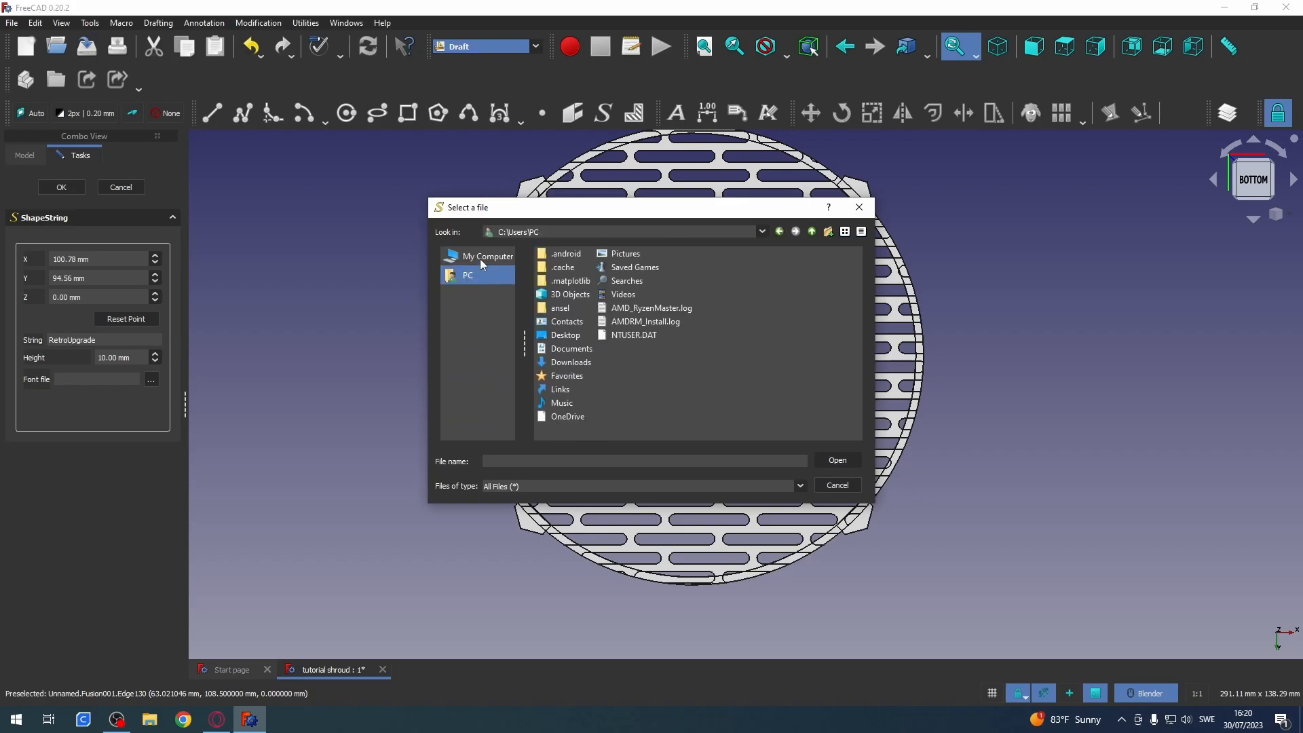
{"action": "left_click", "coordinate": [506, 259]}
{"action": "double_click", "coordinate": [578, 254]}
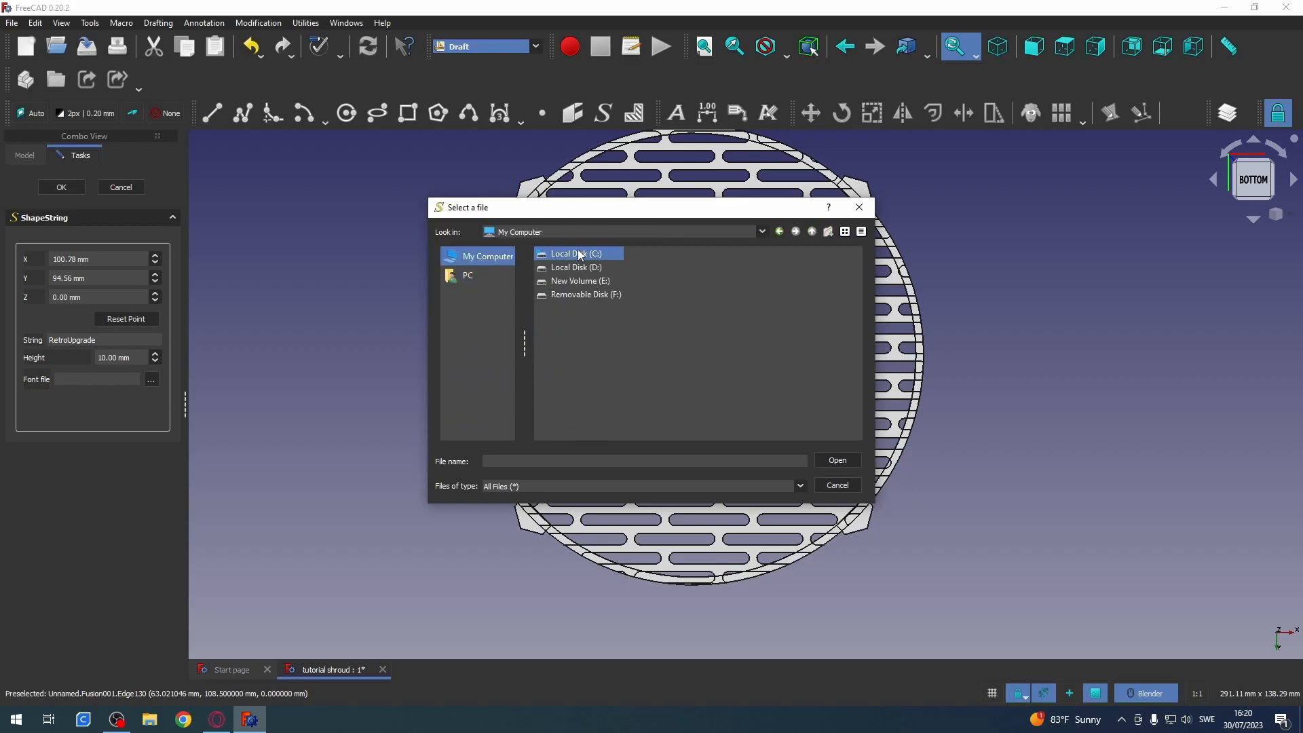
{"action": "double_click", "coordinate": [583, 348]}
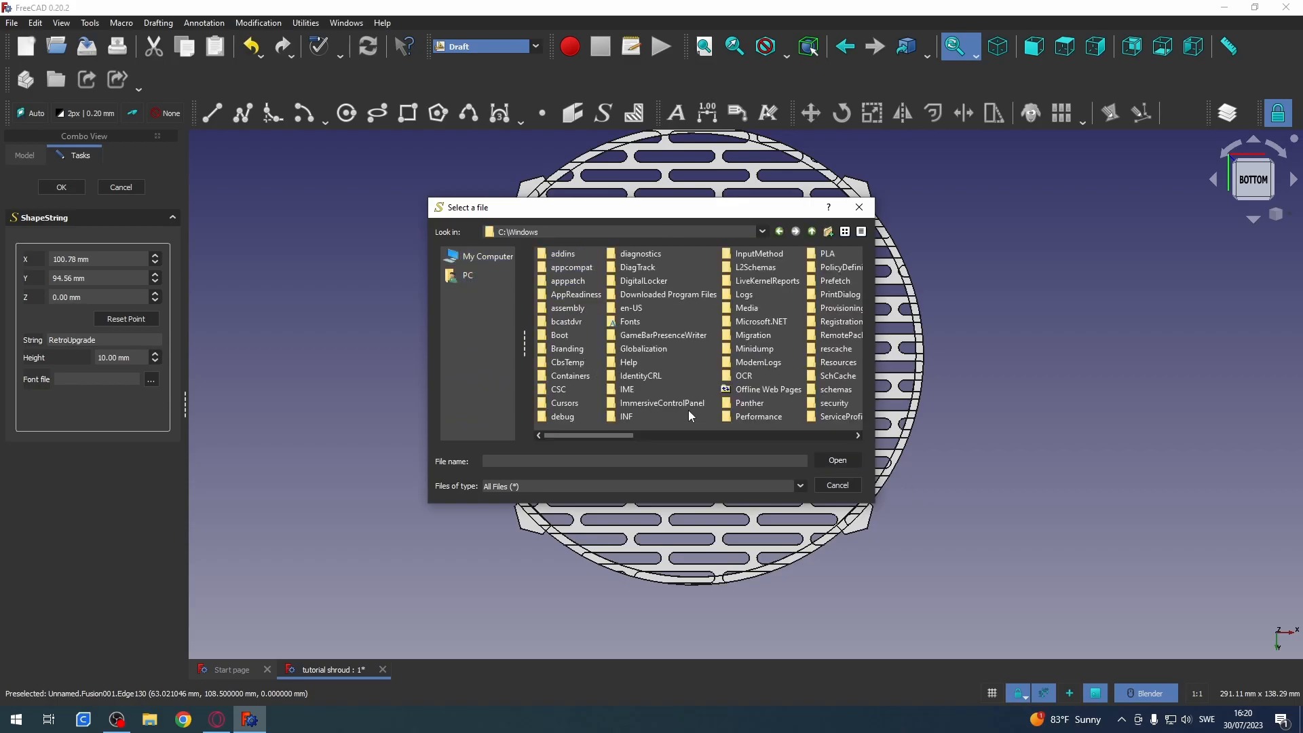
{"action": "left_click", "coordinate": [665, 406]}
{"action": "key", "text": "f"}
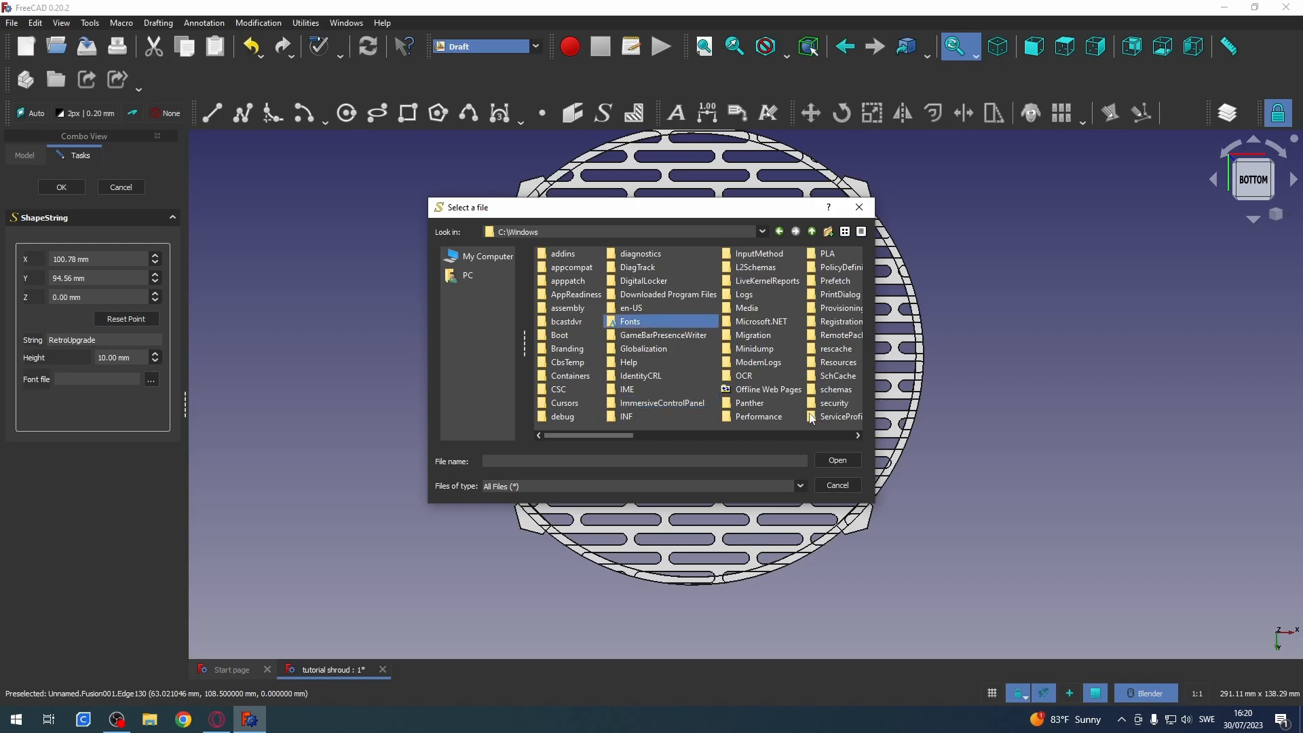
{"action": "double_click", "coordinate": [654, 327]}
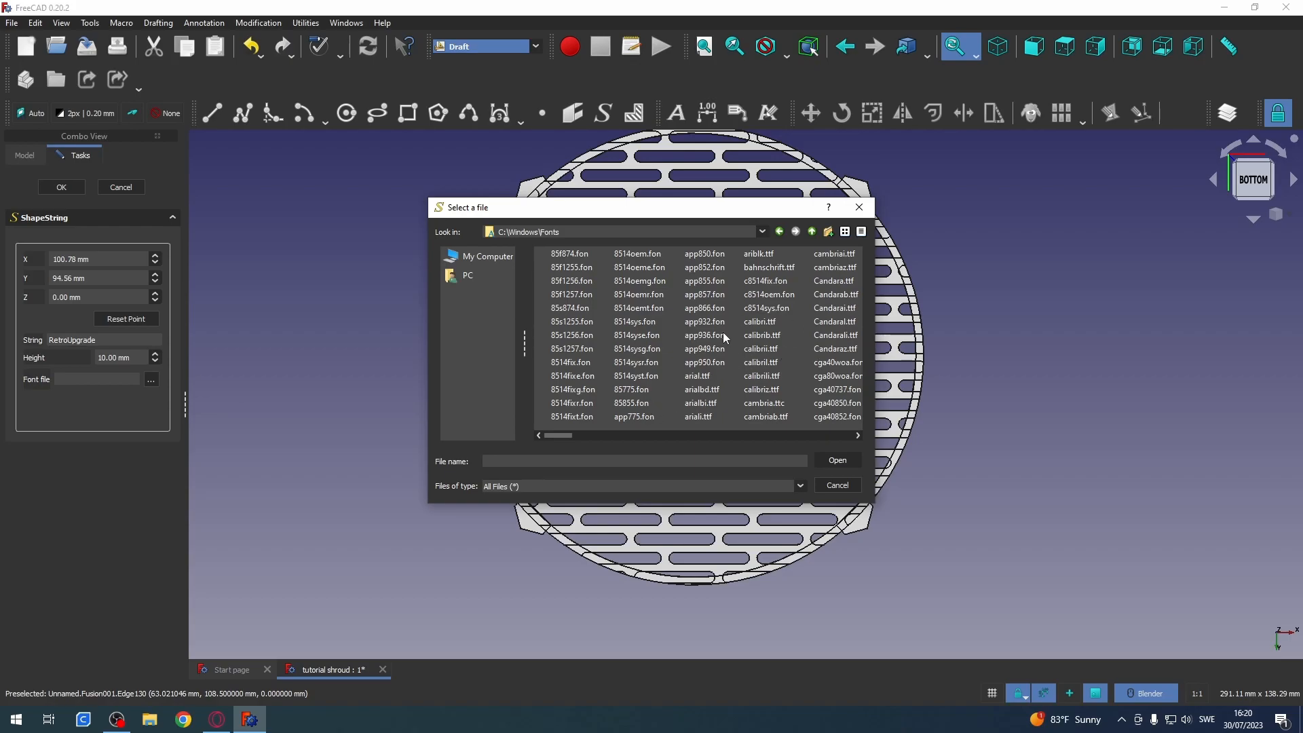
{"action": "left_click", "coordinate": [708, 392]}
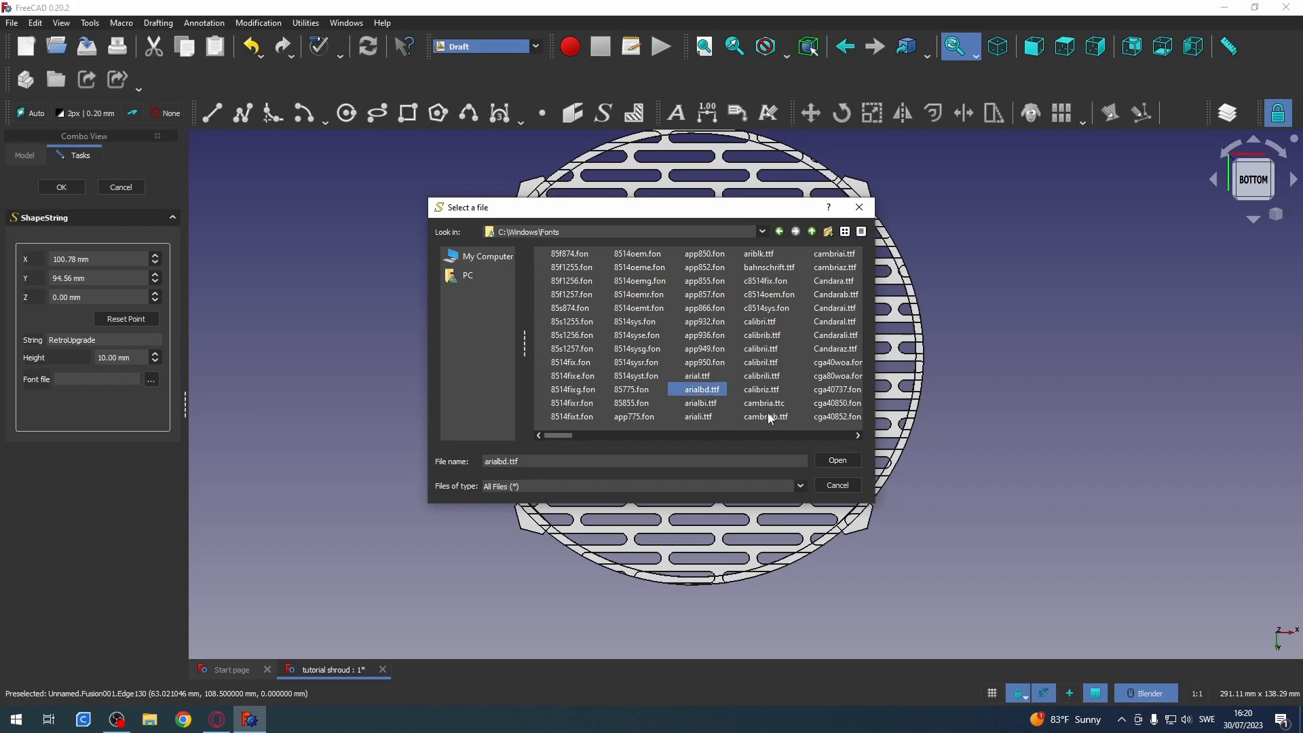
{"action": "left_click", "coordinate": [837, 460]}
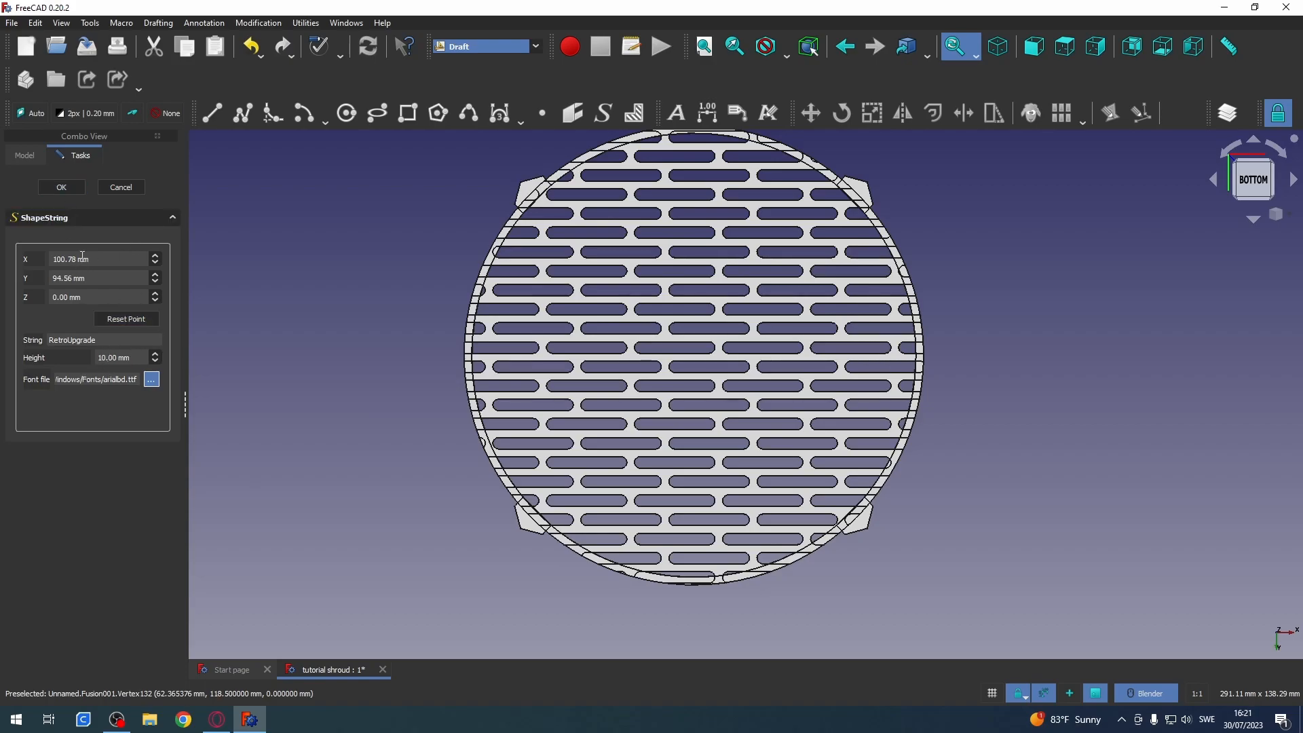
{"action": "left_click", "coordinate": [68, 189]}
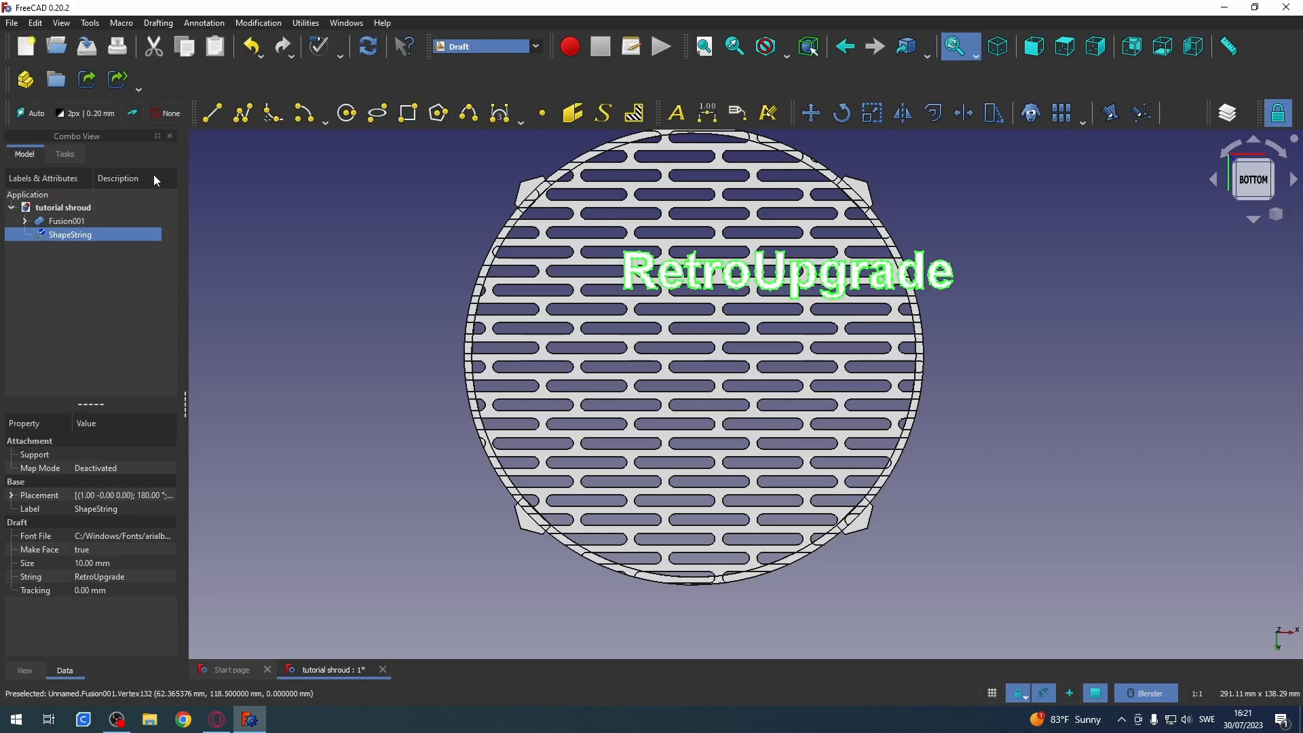
{"action": "middle_click_drag", "start_coordinate": [1082, 349], "coordinate": [967, 344]}
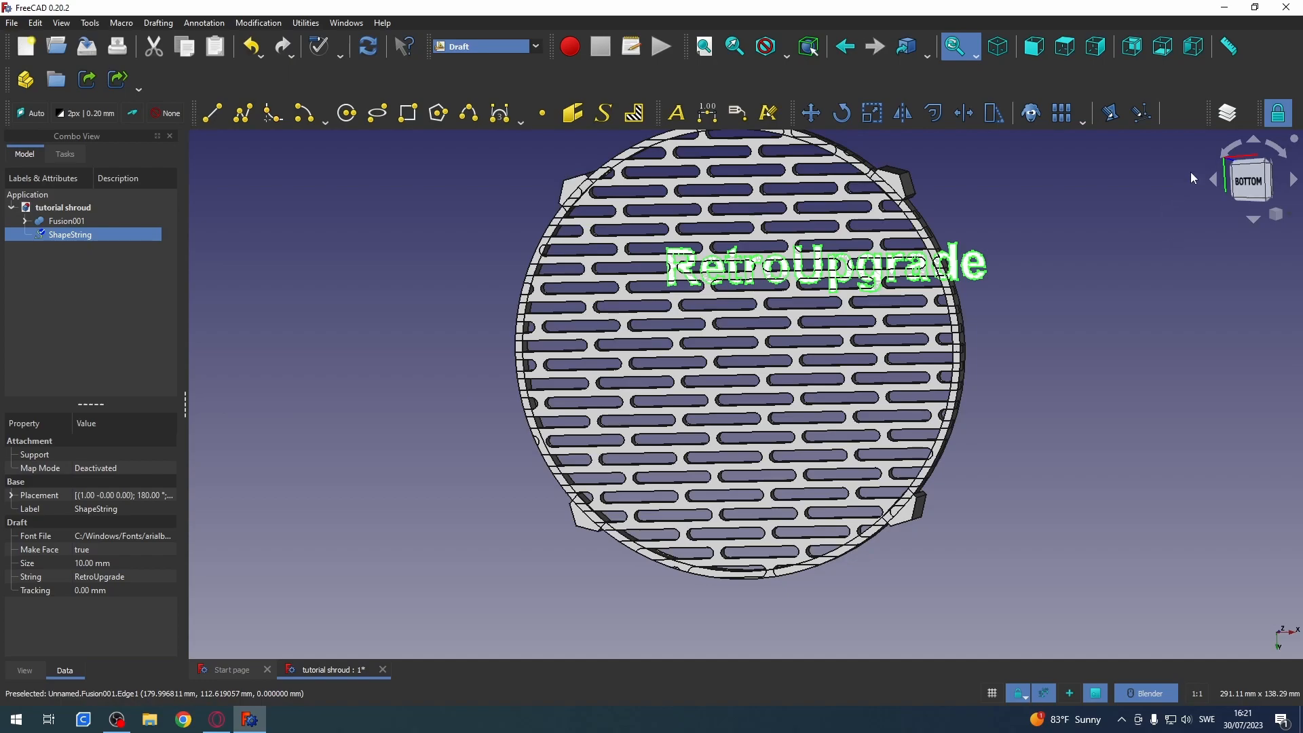
{"action": "left_click", "coordinate": [1251, 181]}
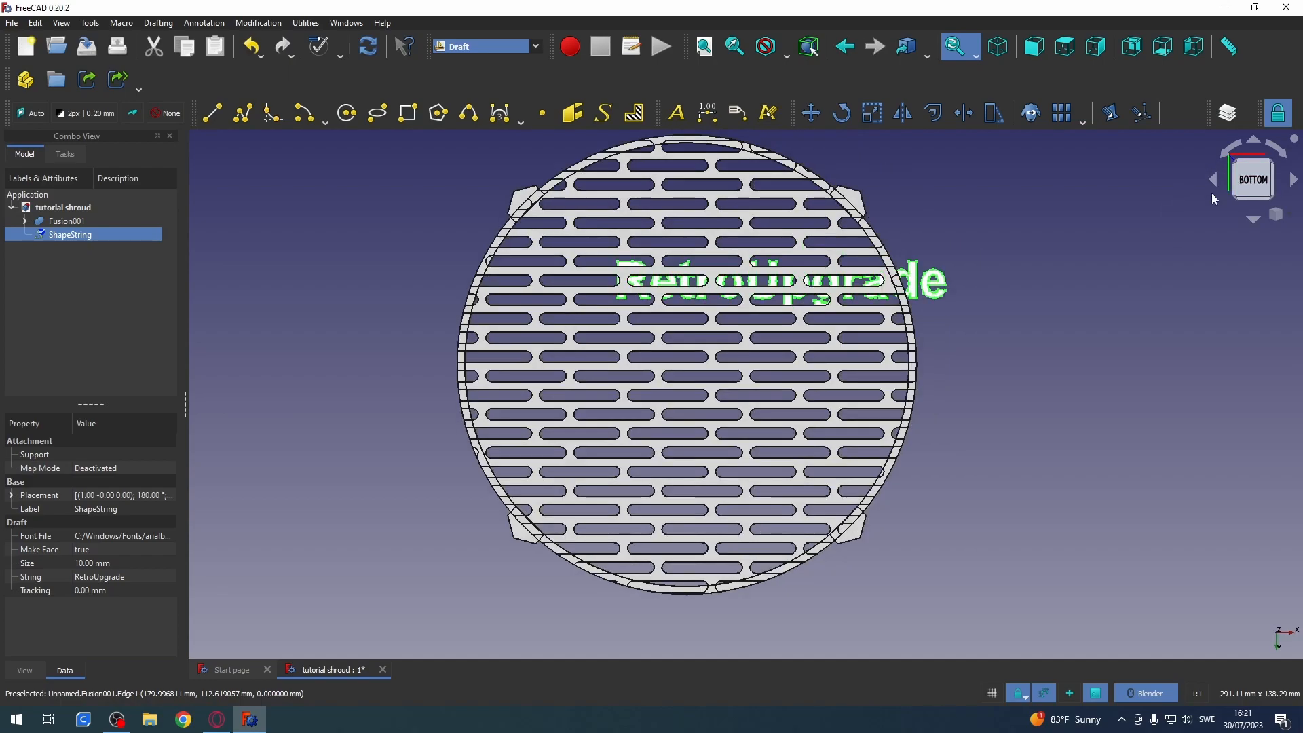
- Transform the RetroUpgrade text to the middle of the grille, with a translation of -17 mm along its vertical axis
{"action": "right_click", "coordinate": [87, 234]}
{"action": "left_click", "coordinate": [119, 238]}
{"action": "left_click_drag", "start_coordinate": [744, 298], "coordinate": [663, 314]}
{"action": "left_click_drag", "start_coordinate": [516, 158], "coordinate": [515, 222]}
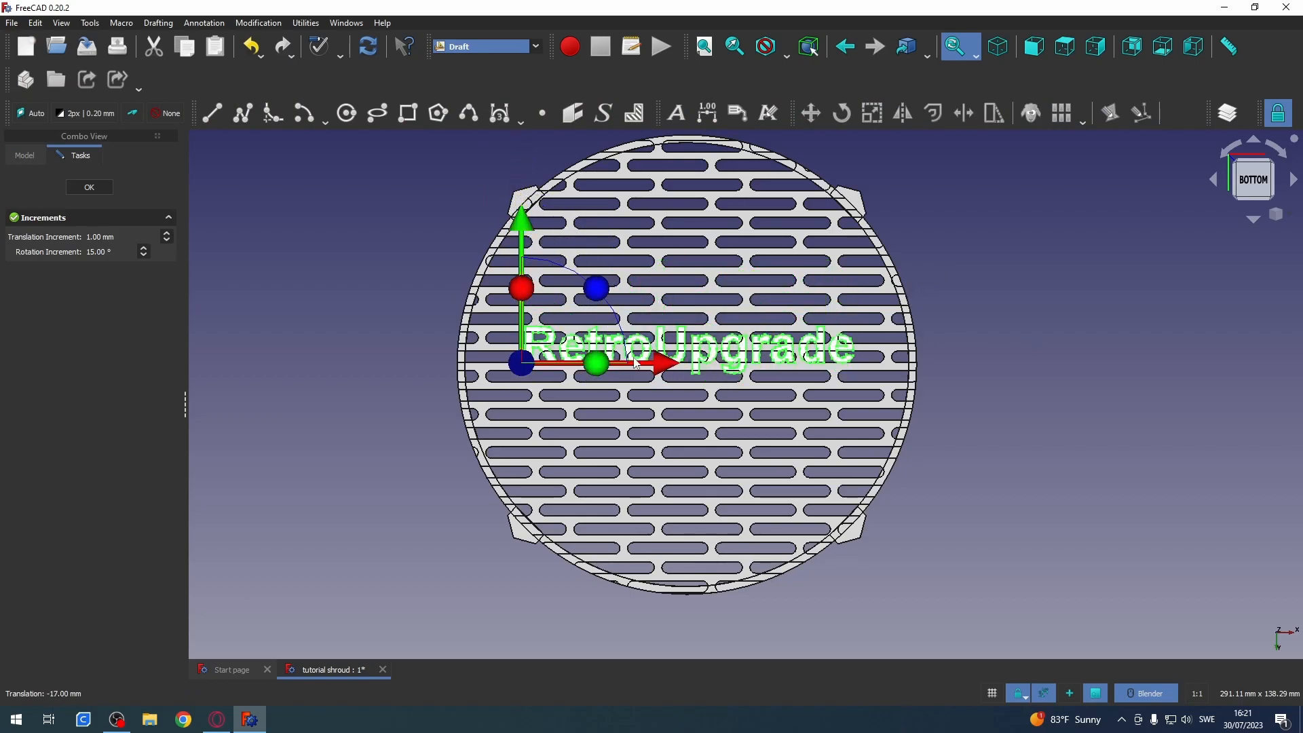
{"action": "left_click", "coordinate": [88, 187]}
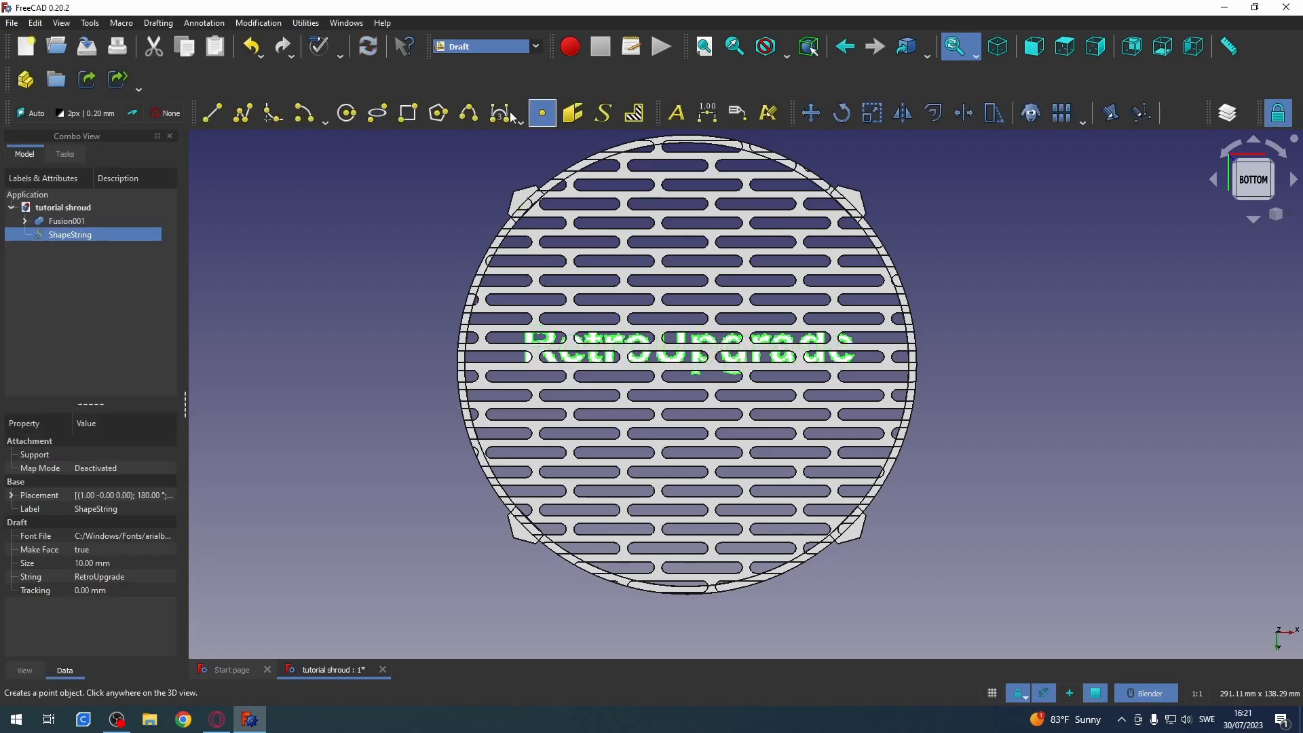
- Switch to the Part workbench and extrude the RetroUpgrade text 2 mm along its normal
{"action": "left_click", "coordinate": [478, 50]}
{"action": "left_click", "coordinate": [469, 159]}
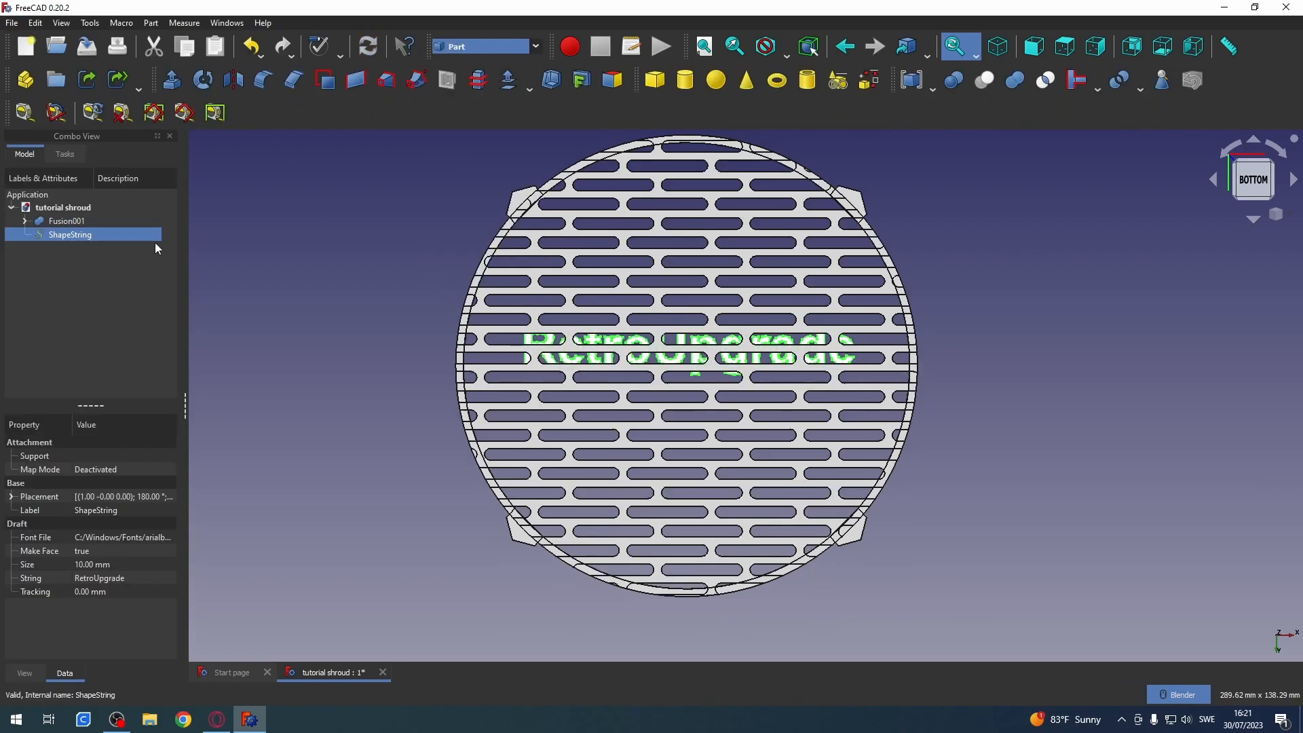
{"action": "left_click", "coordinate": [172, 82]}
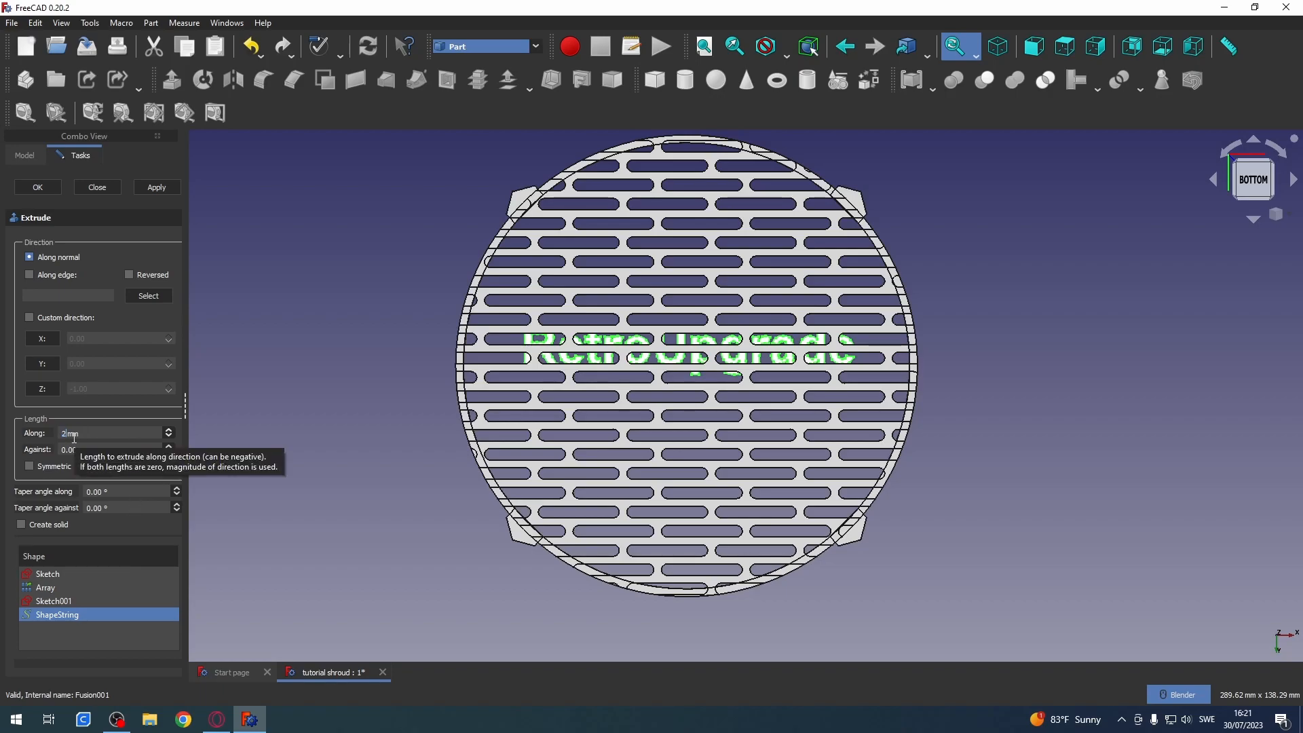
{"action": "key", "text": "Return"}
{"action": "middle_click_drag", "start_coordinate": [333, 475], "coordinate": [558, 472]}
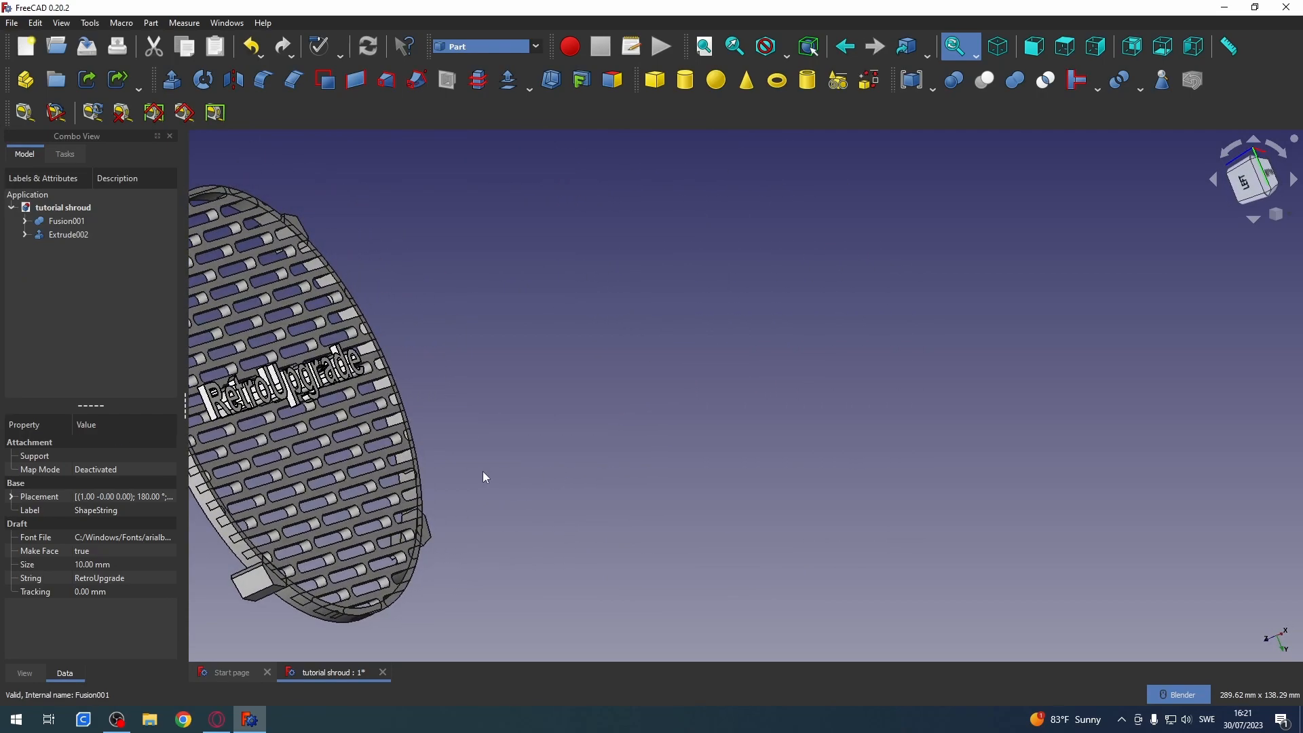
{"action": "middle_click_drag", "start_coordinate": [454, 484], "coordinate": [454, 416]}
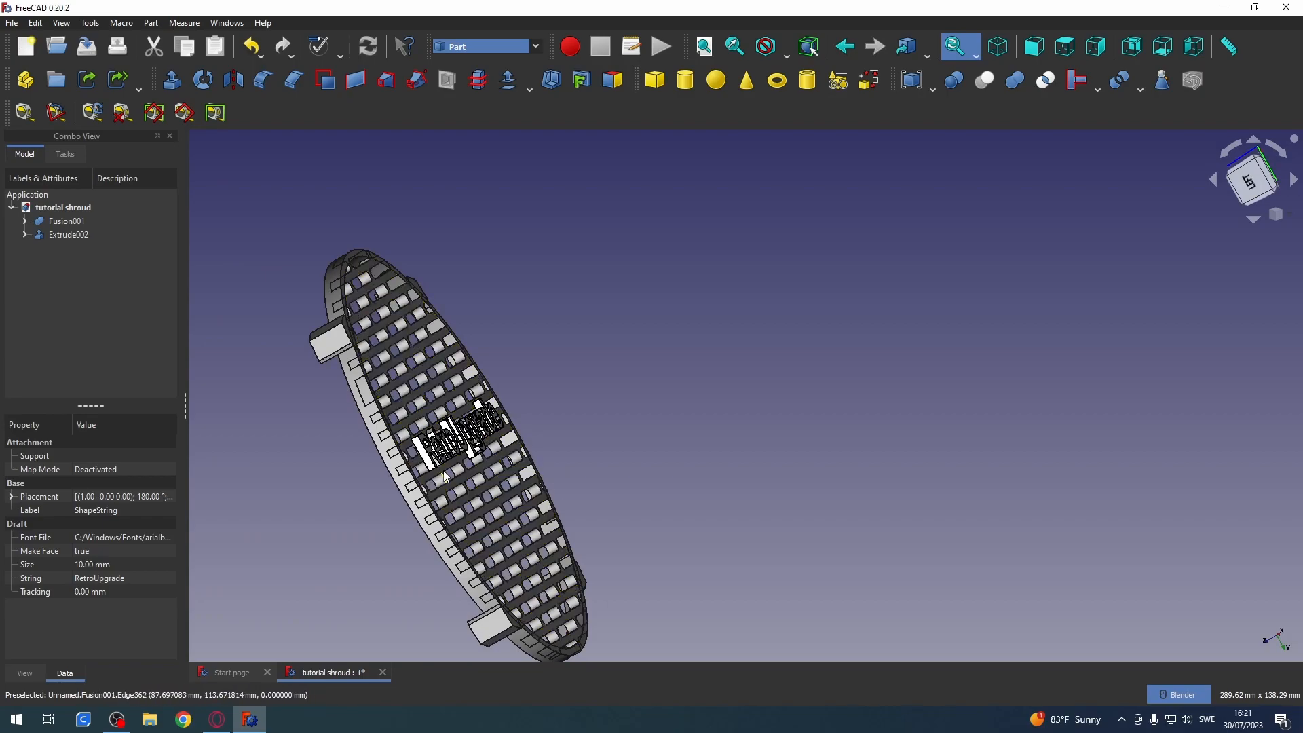
{"action": "key", "text": "5"}
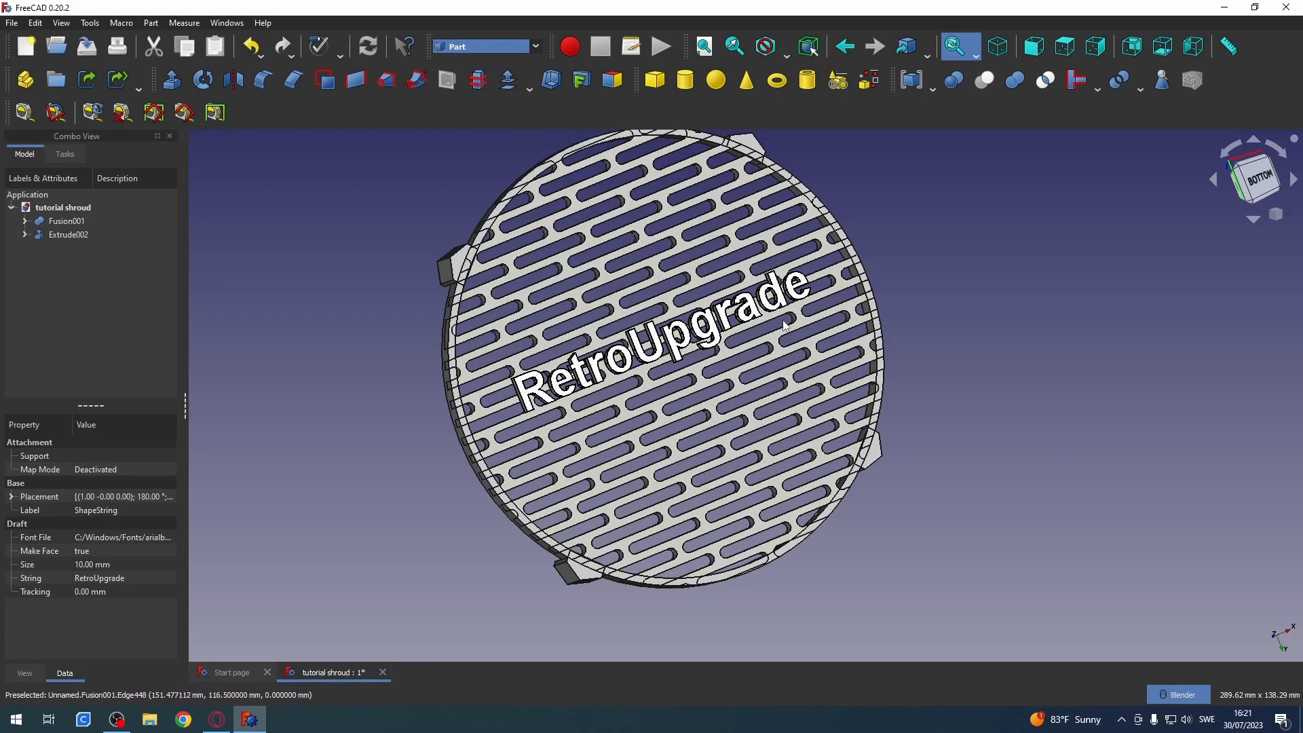
- Set the text extrusion's Reversed property to true so the letters extend into the grille
{"action": "left_click", "coordinate": [63, 235]}
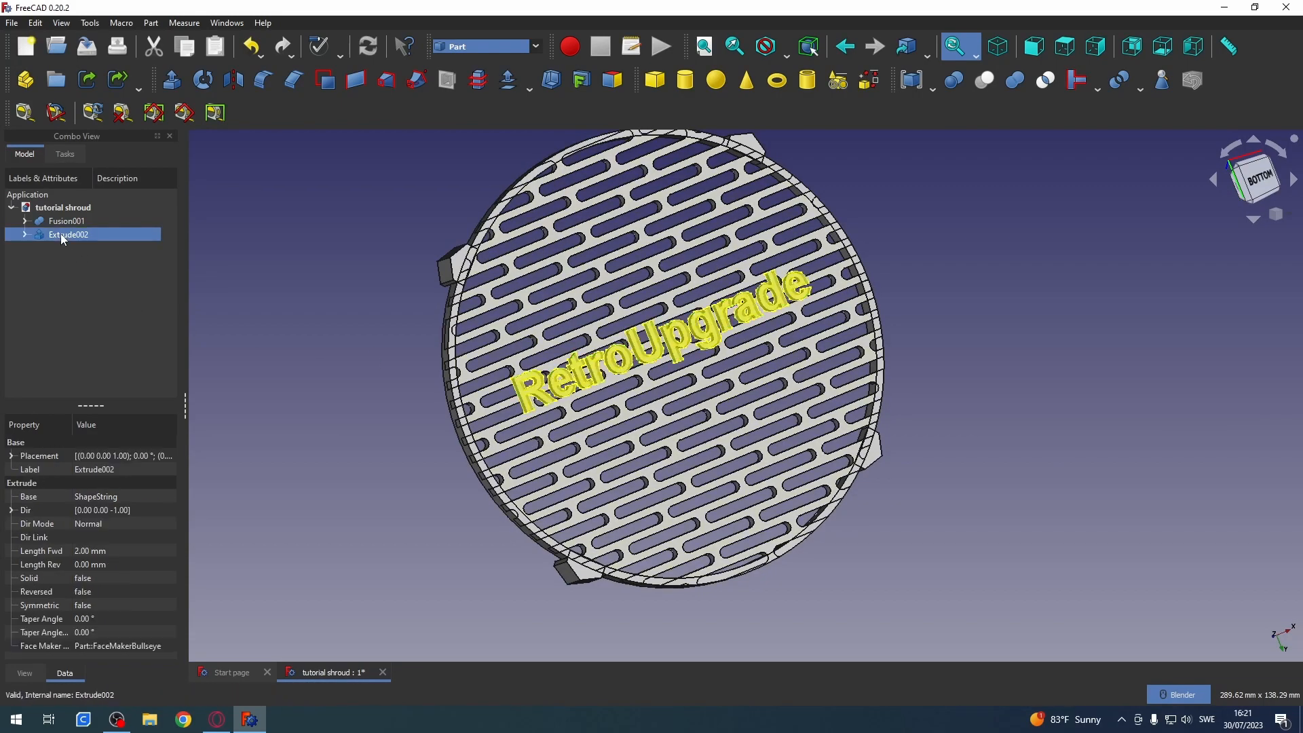
{"action": "left_click", "coordinate": [100, 590]}
{"action": "left_click", "coordinate": [169, 590]}
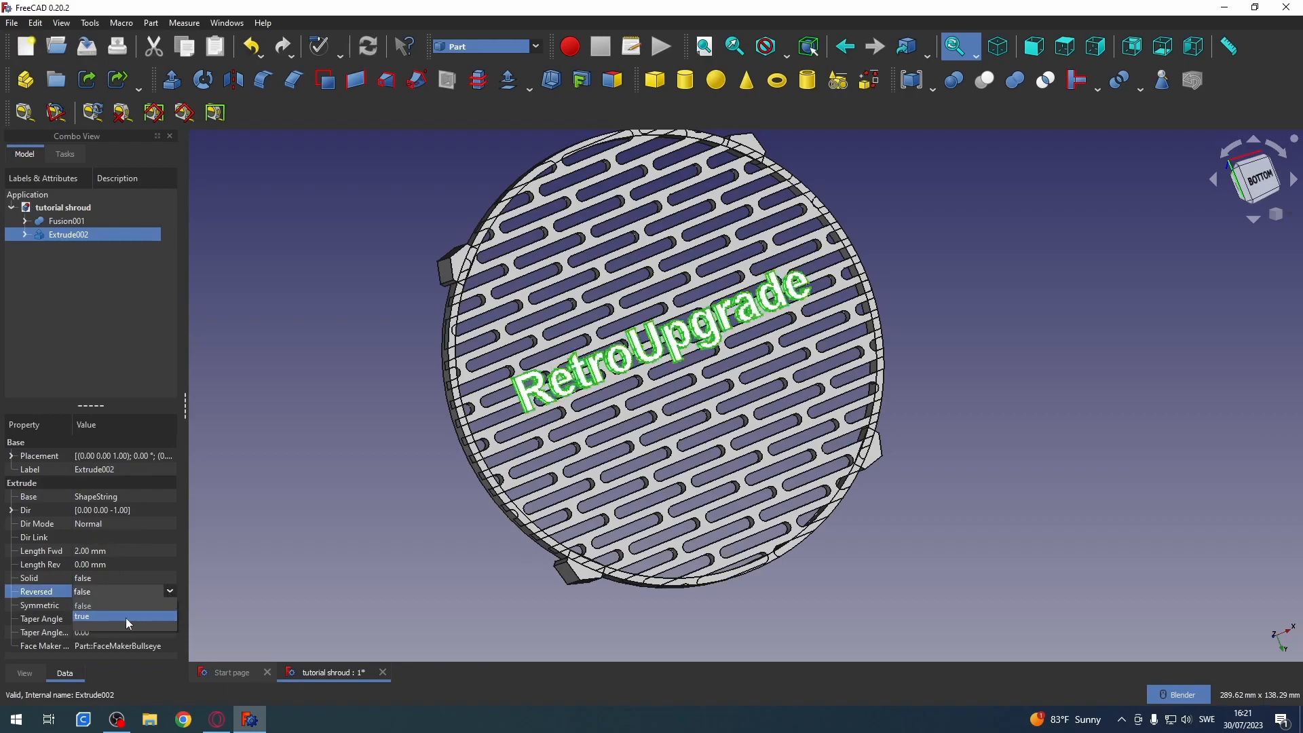
{"action": "left_click", "coordinate": [125, 617]}
{"action": "left_click", "coordinate": [109, 606]}
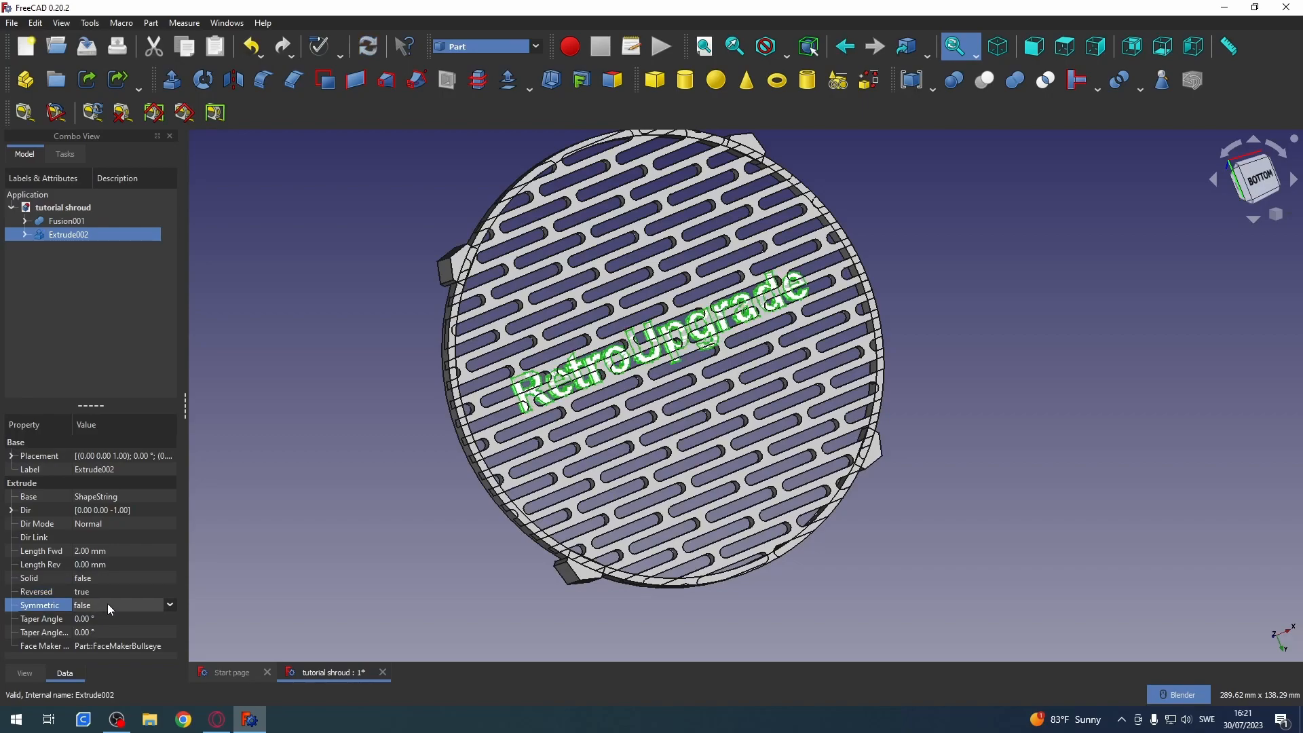
{"action": "middle_click_drag", "start_coordinate": [426, 494], "coordinate": [313, 481]}
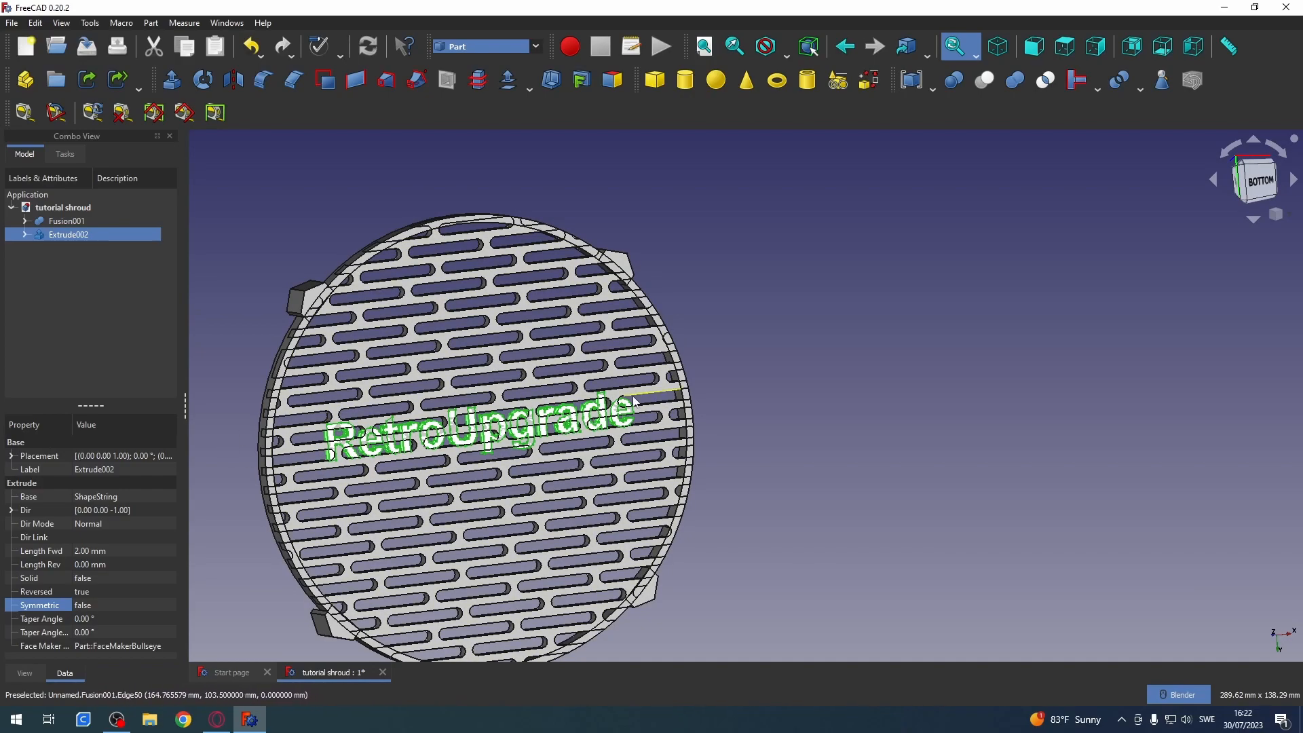
- Try to subtract the extruded RetroUpgrade text from the grille body with a Boolean cut, and undo the cut
{"action": "left_click", "coordinate": [96, 224]}
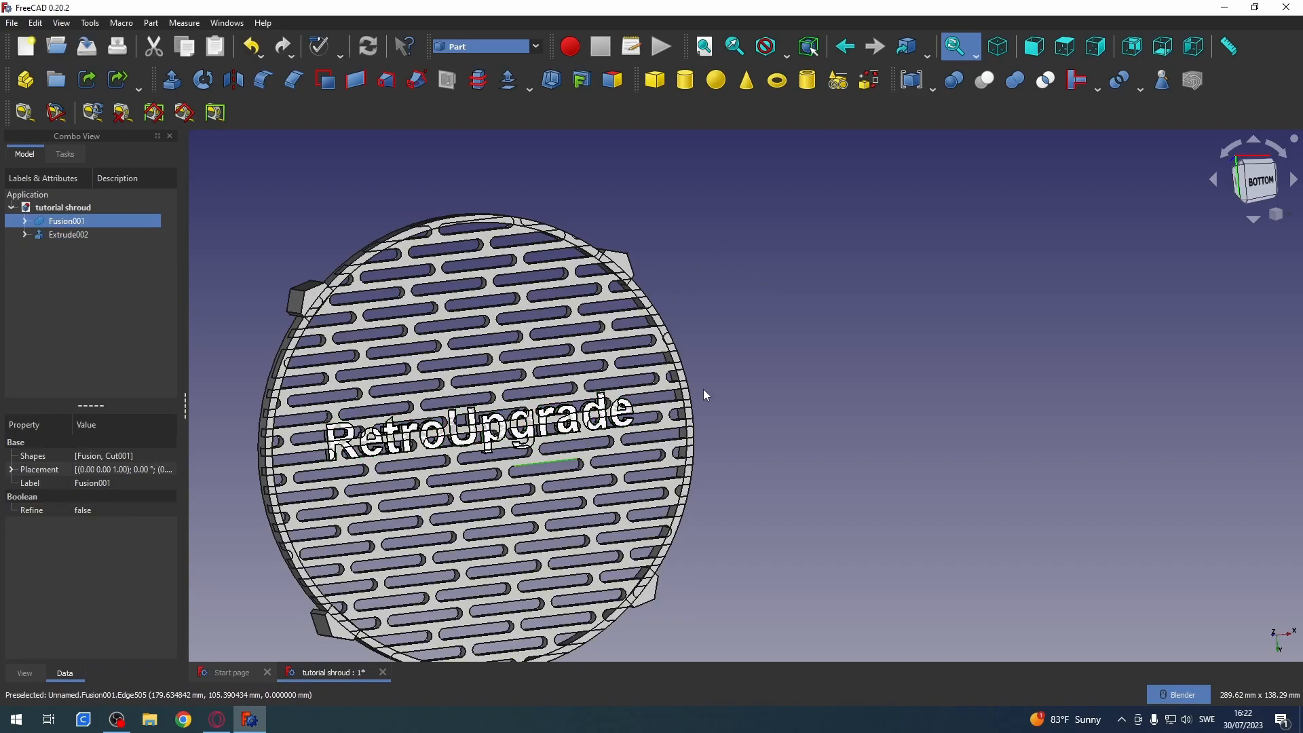
{"action": "left_click", "coordinate": [77, 238]}
{"action": "left_click", "coordinate": [80, 223]}
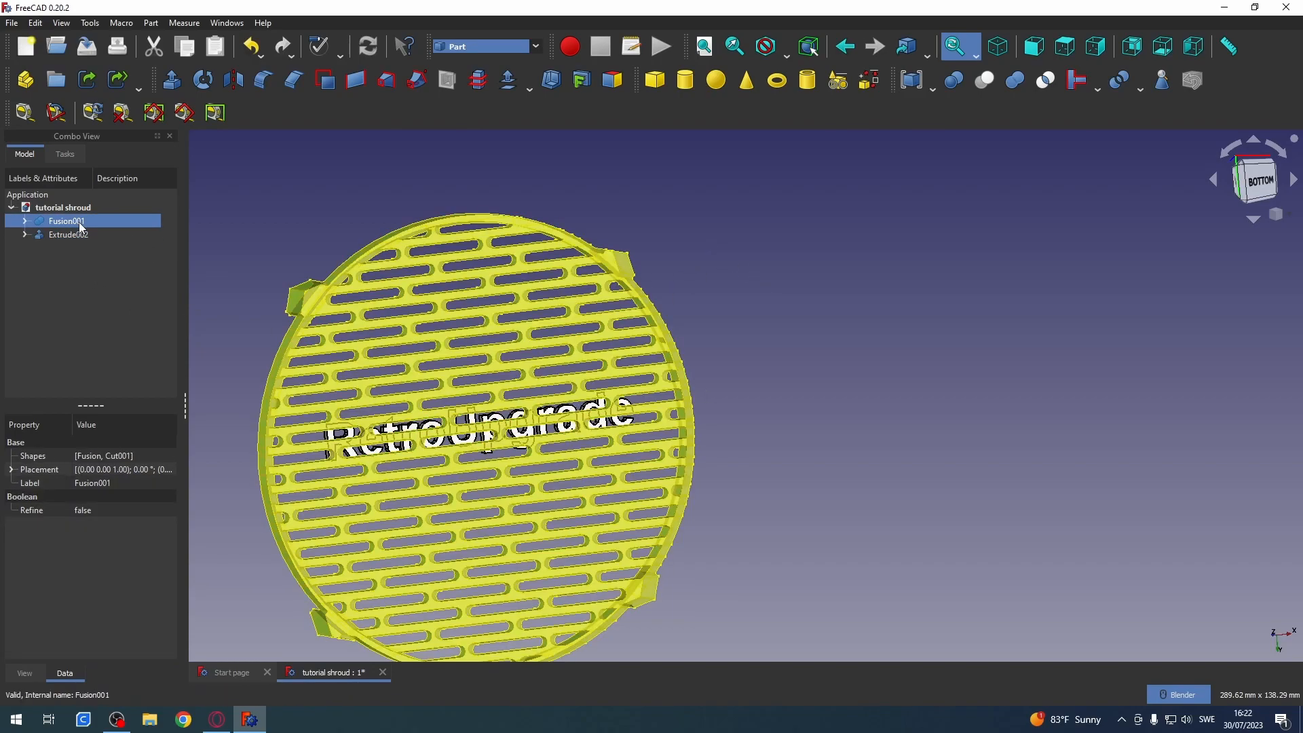
{"action": "left_click", "coordinate": [73, 234]}
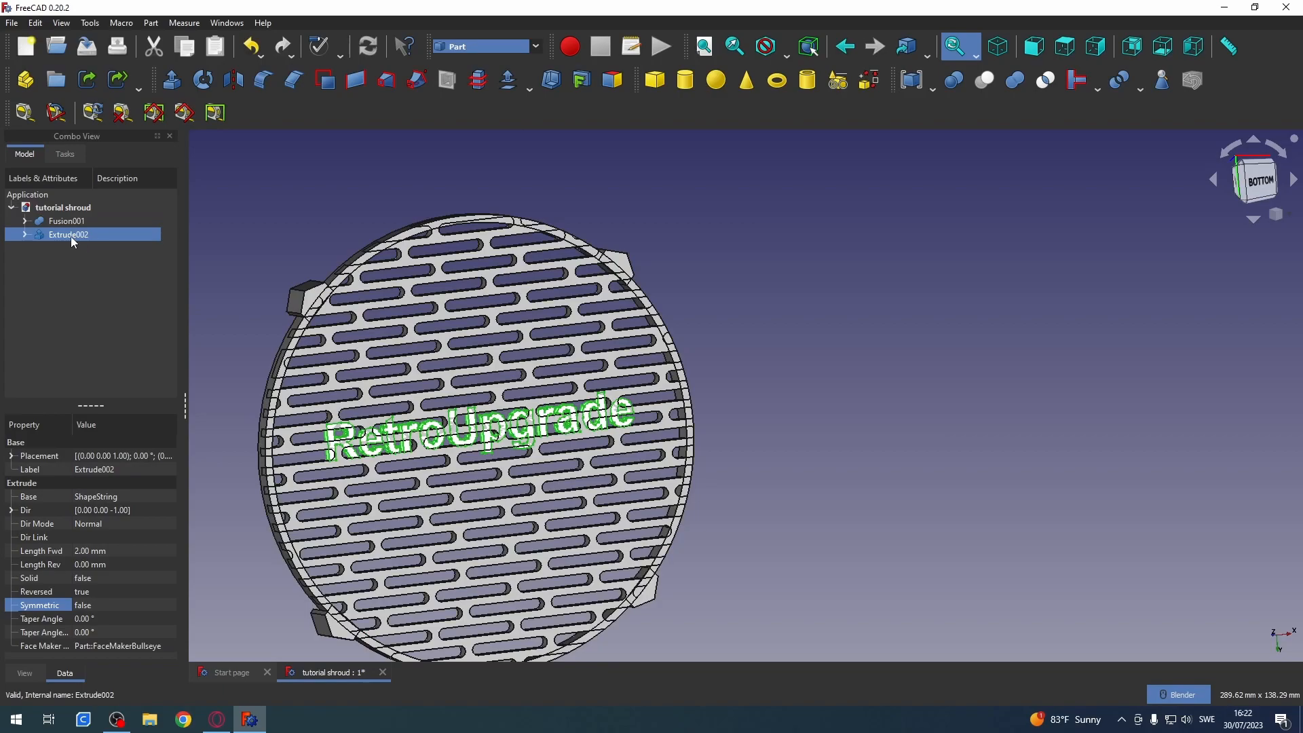
{"action": "left_click", "coordinate": [67, 226]}
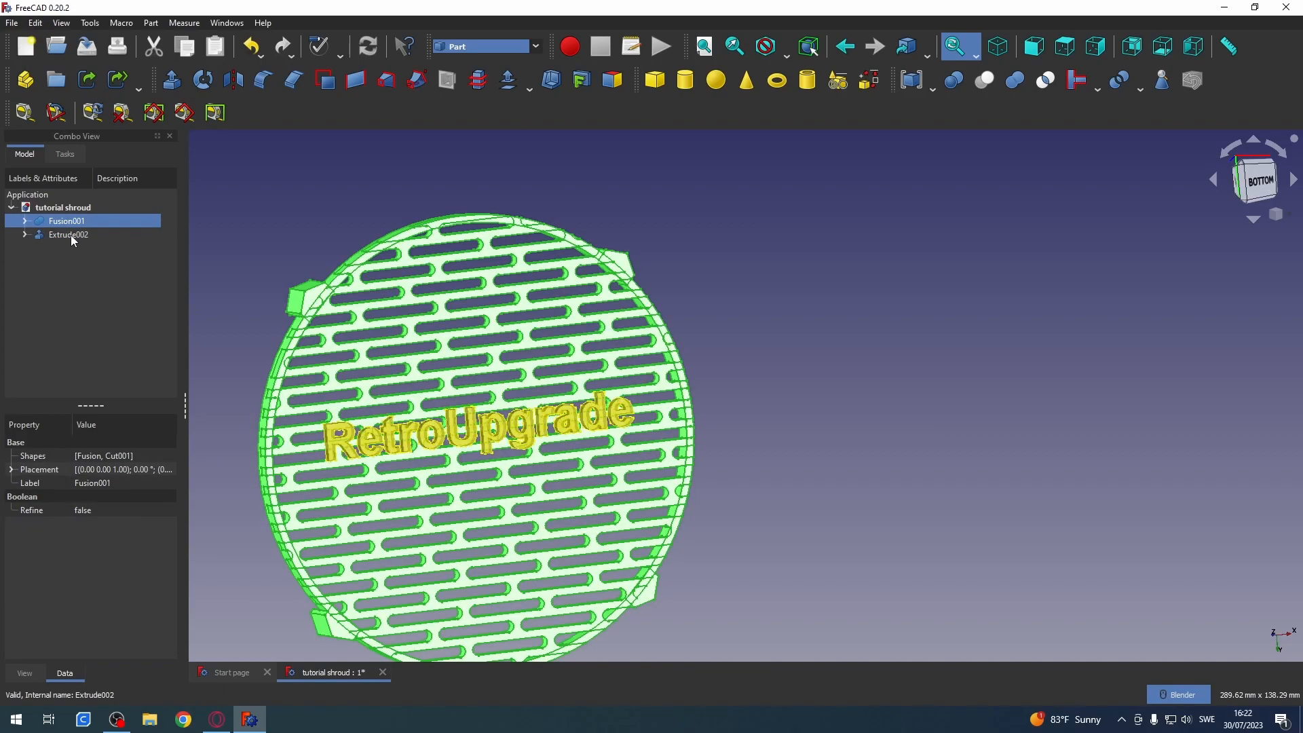
{"action": "left_click", "coordinate": [71, 235], "text": "ctrl"}
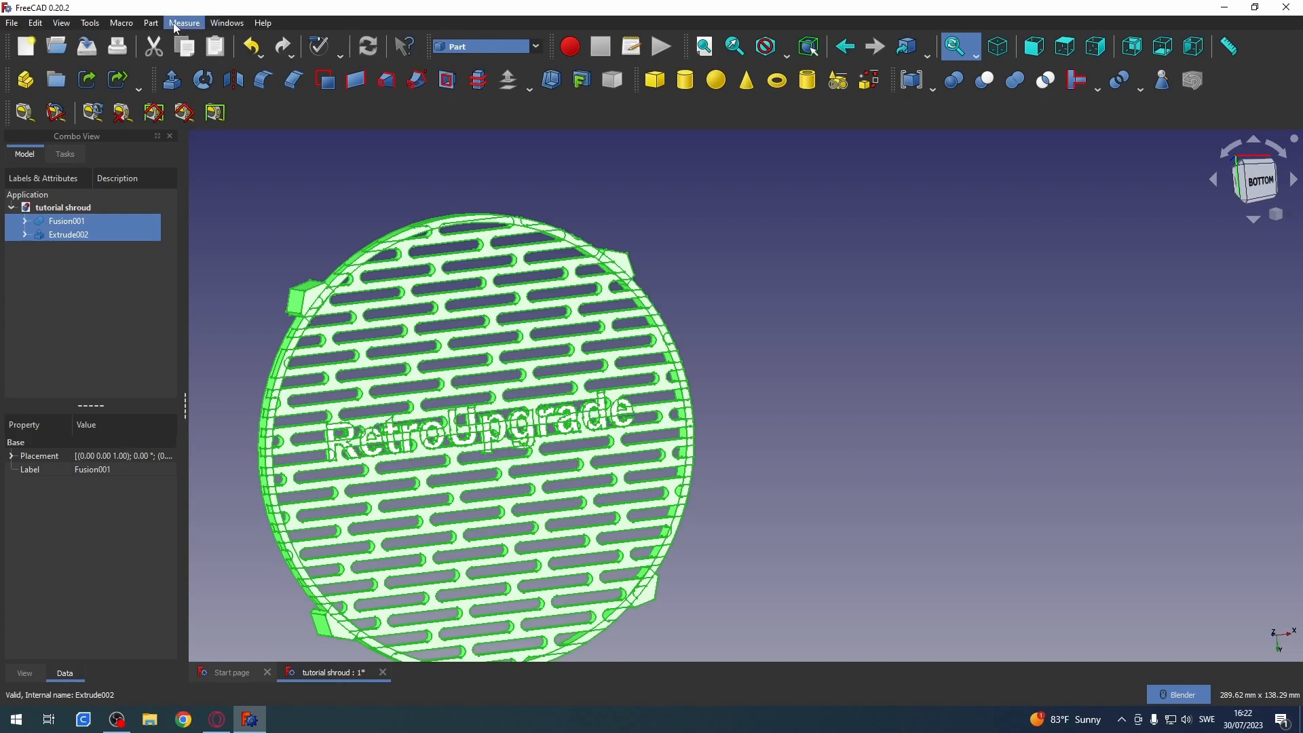
{"action": "left_click", "coordinate": [151, 22]}
{"action": "mouse_move", "coordinate": [204, 264]}
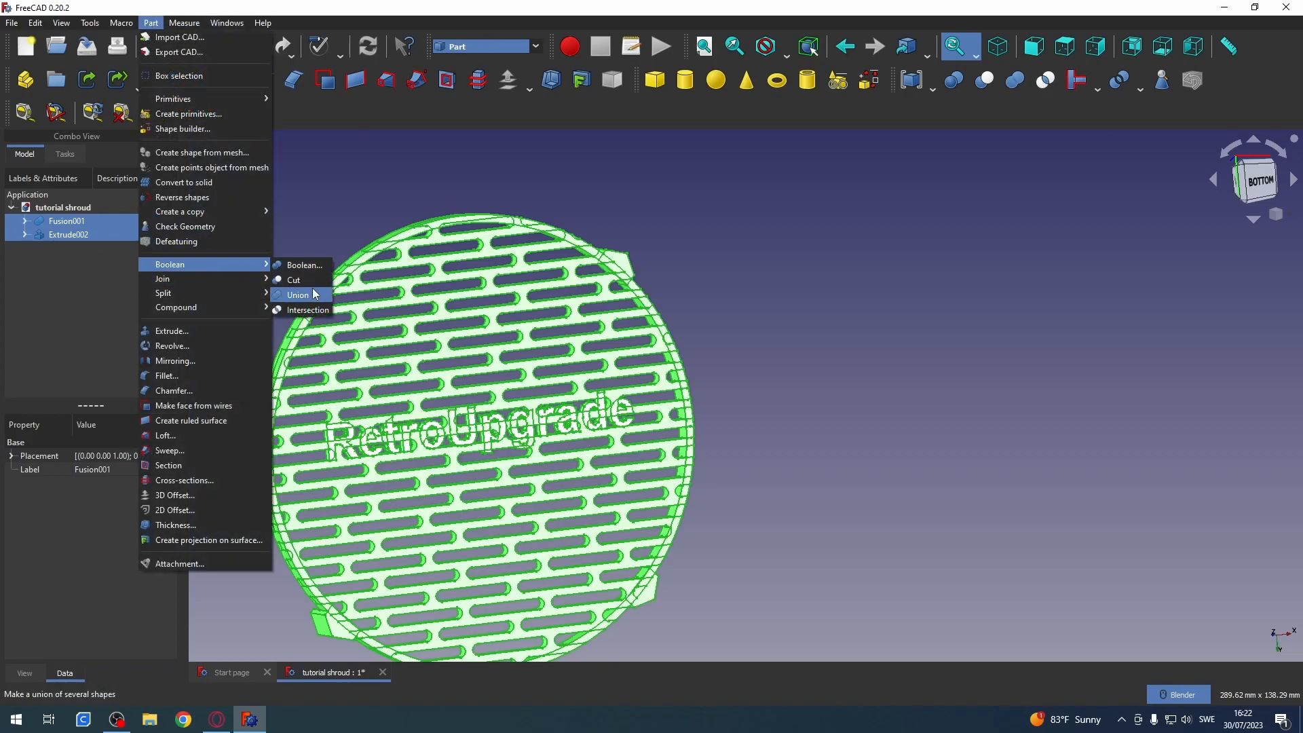
{"action": "left_click", "coordinate": [296, 280]}
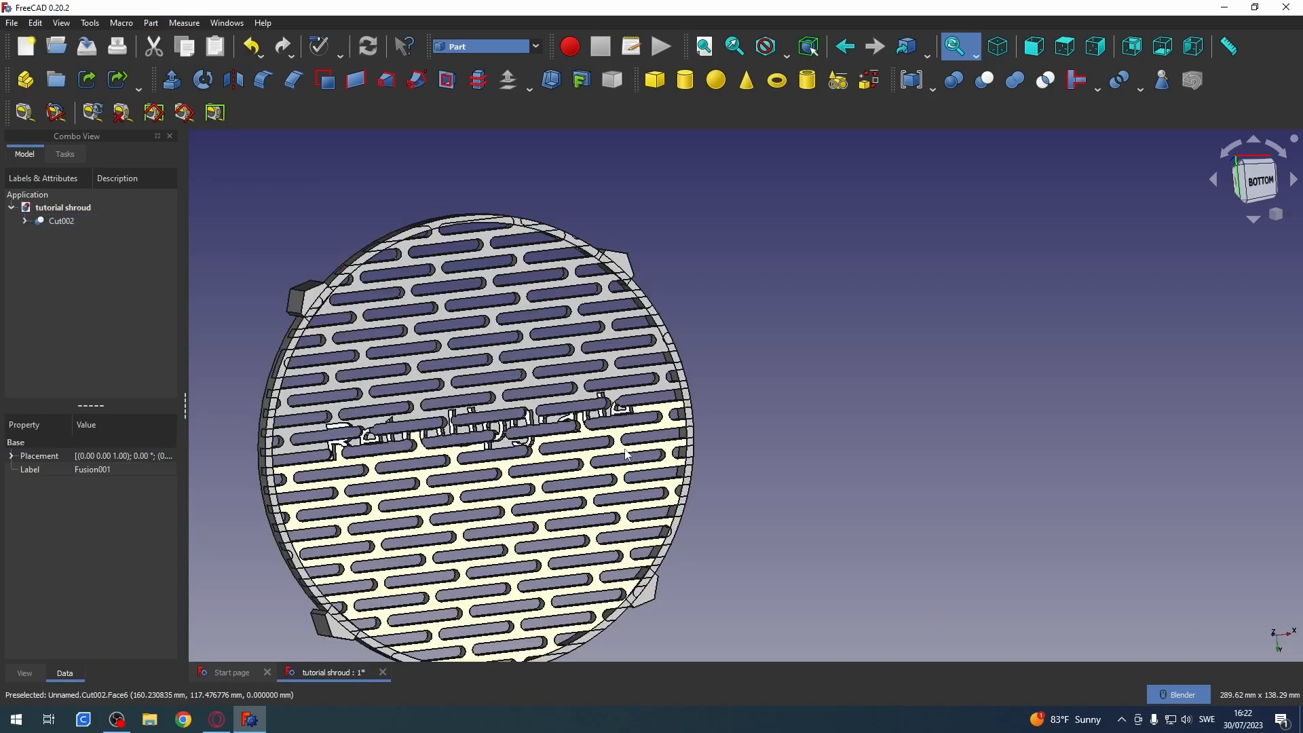
{"action": "middle_click_drag", "start_coordinate": [601, 446], "coordinate": [430, 421]}
{"action": "key", "text": "ctrl+z"}
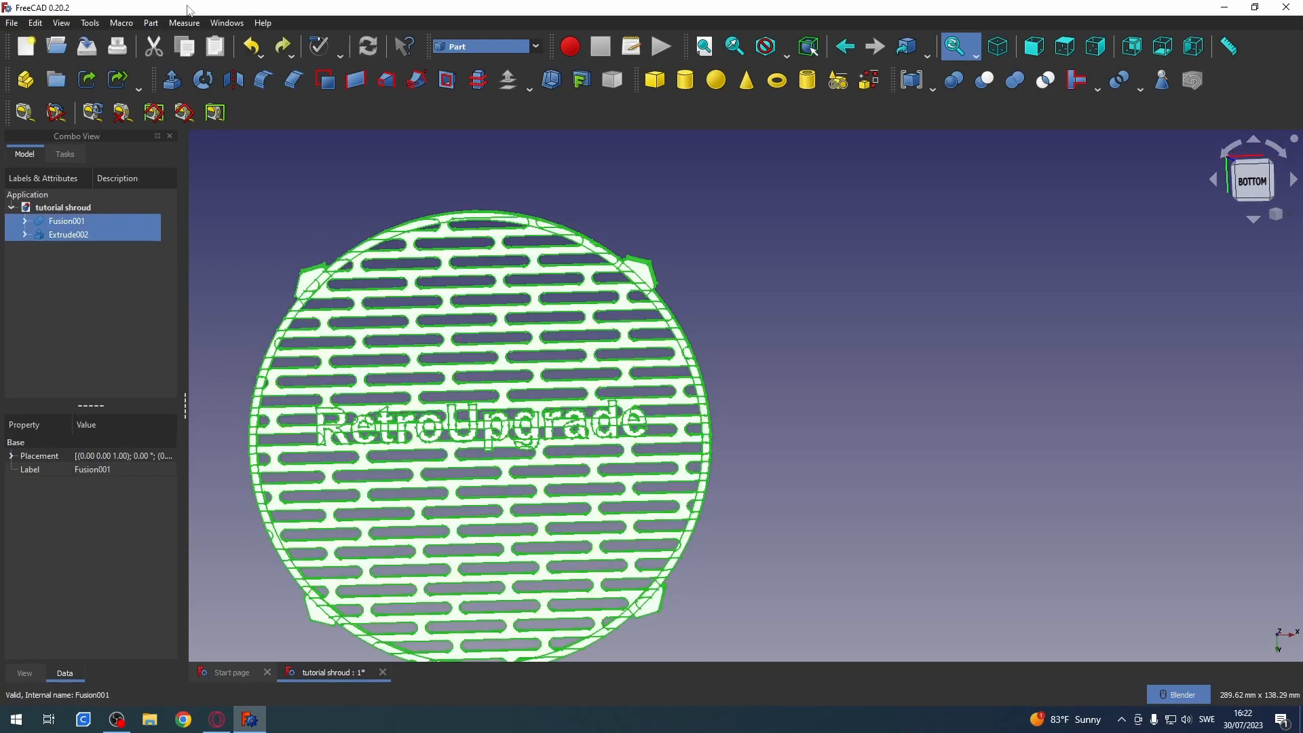
- Unite the grille body and the extruded RetroUpgrade text into one solid with a Boolean union
{"action": "left_click", "coordinate": [150, 22]}
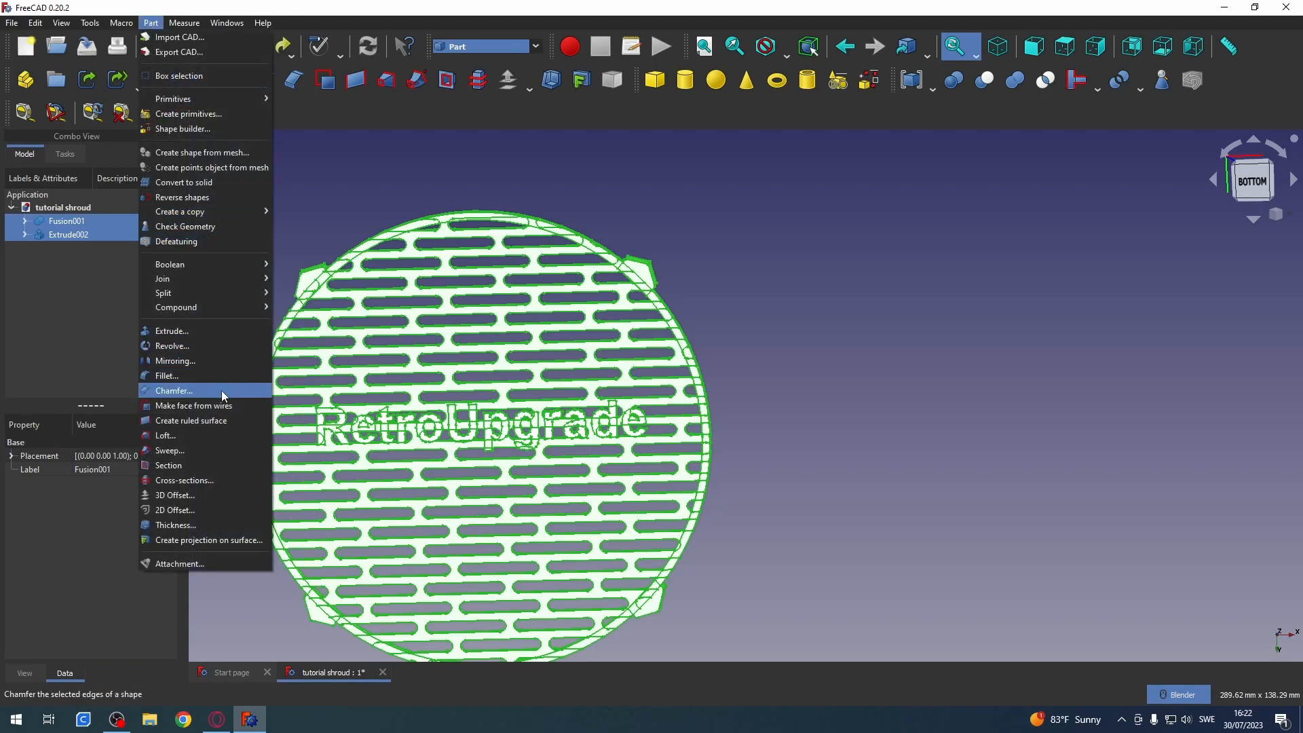
{"action": "mouse_move", "coordinate": [202, 268]}
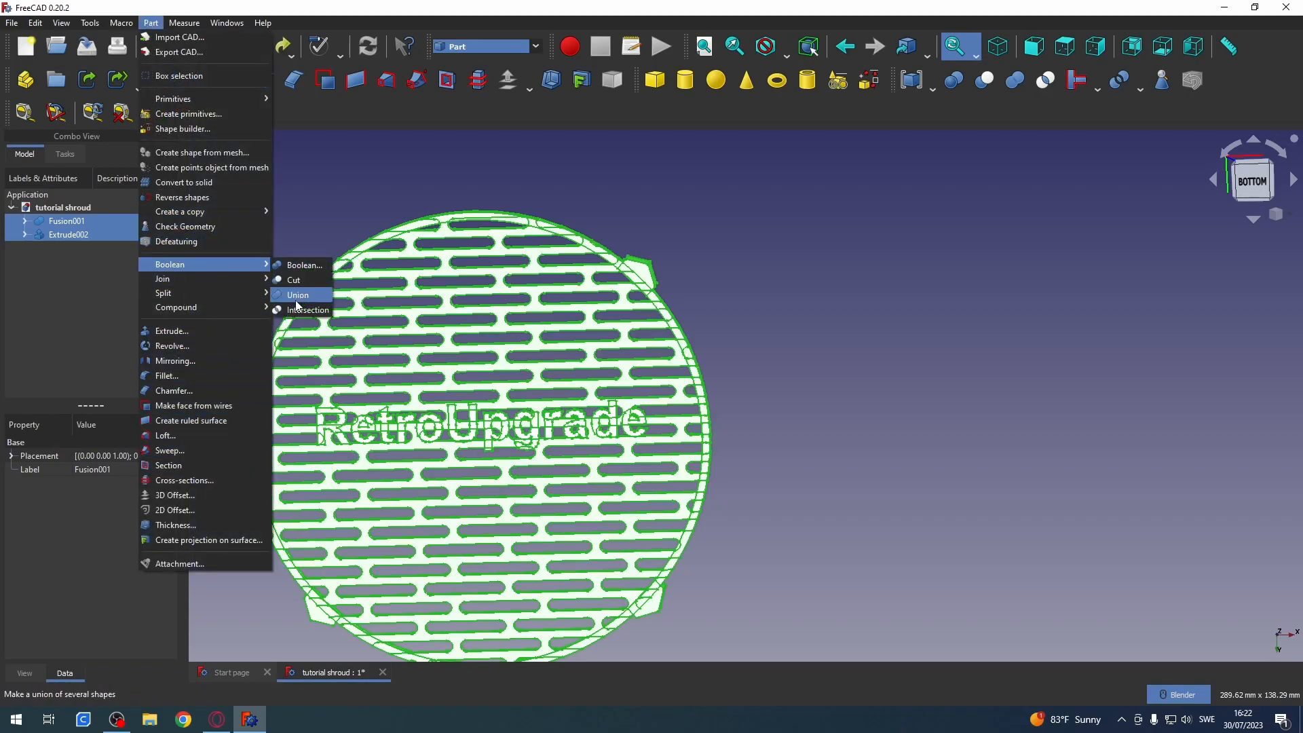
{"action": "left_click", "coordinate": [298, 294]}
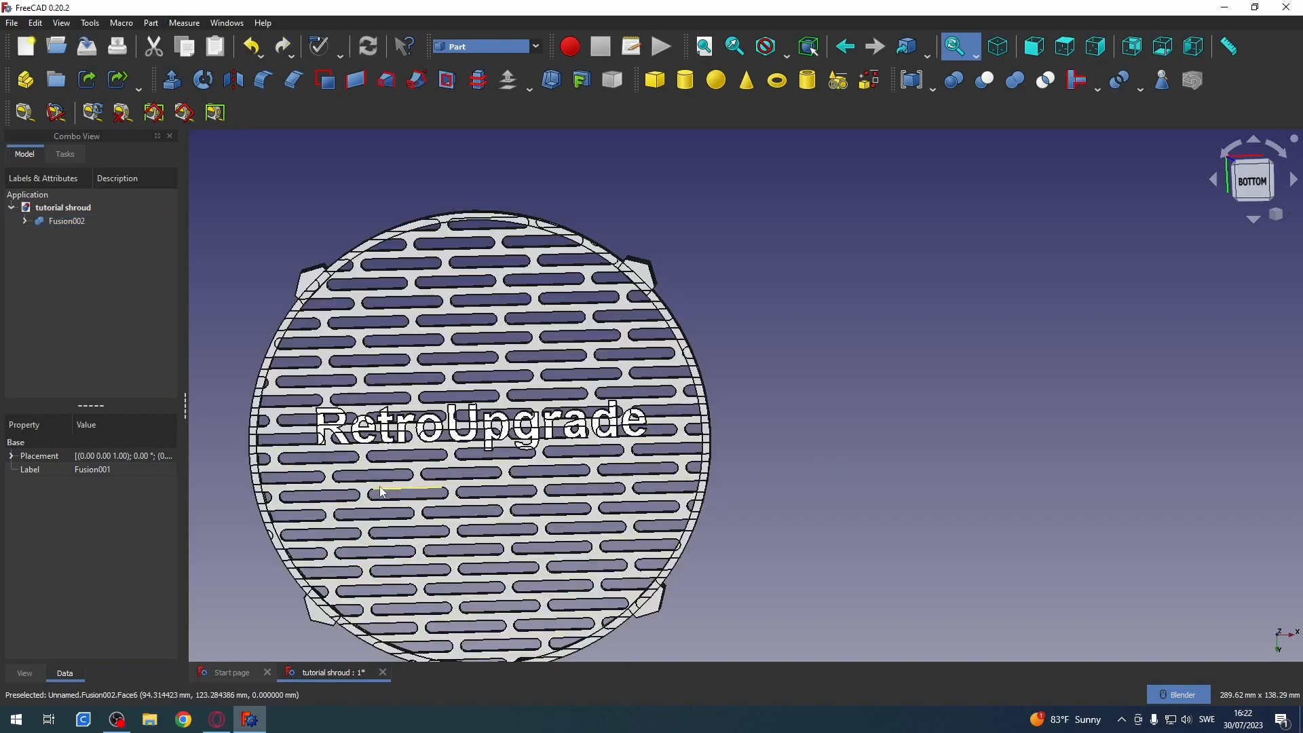
{"action": "middle_click_drag", "start_coordinate": [726, 478], "coordinate": [969, 395]}
- Export the united grille as the STL mesh "tutorial shroud-Fusion002.stl" to the Documents\Freecad\Youtube designes folder
{"action": "left_click", "coordinate": [76, 224]}
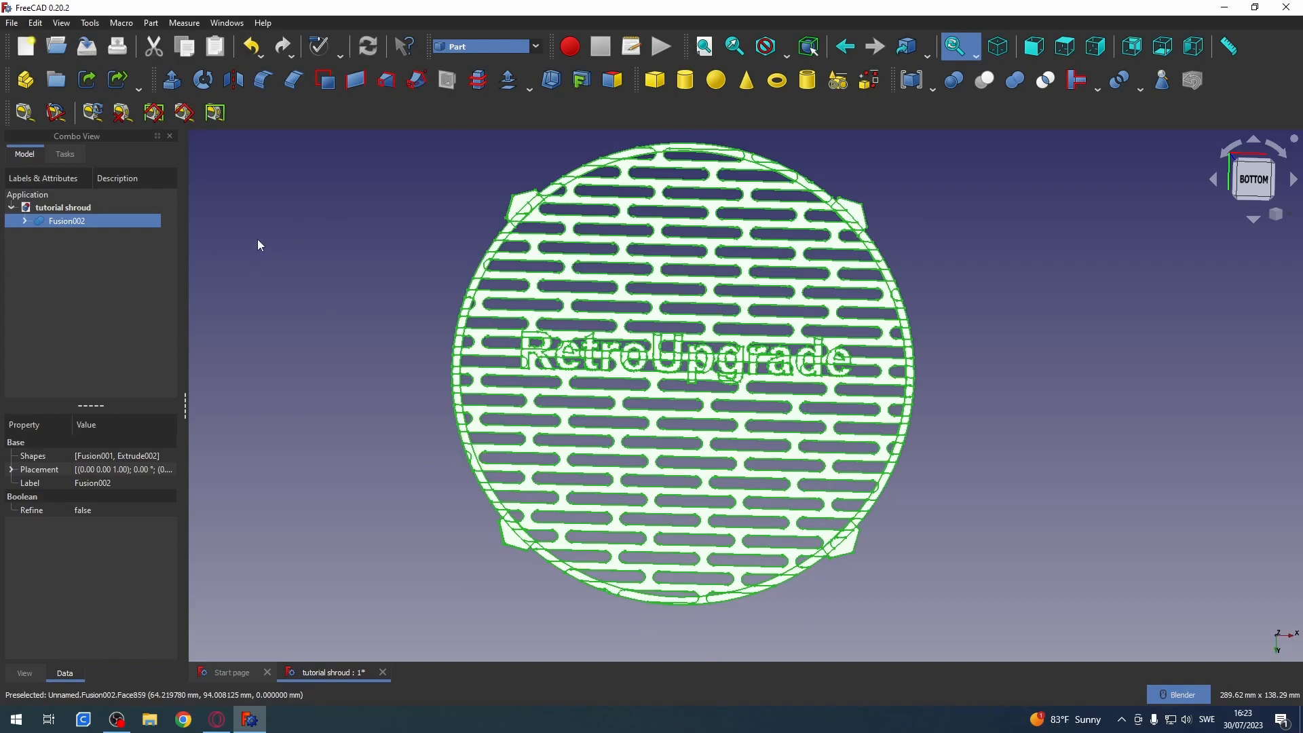
{"action": "left_click", "coordinate": [11, 22]}
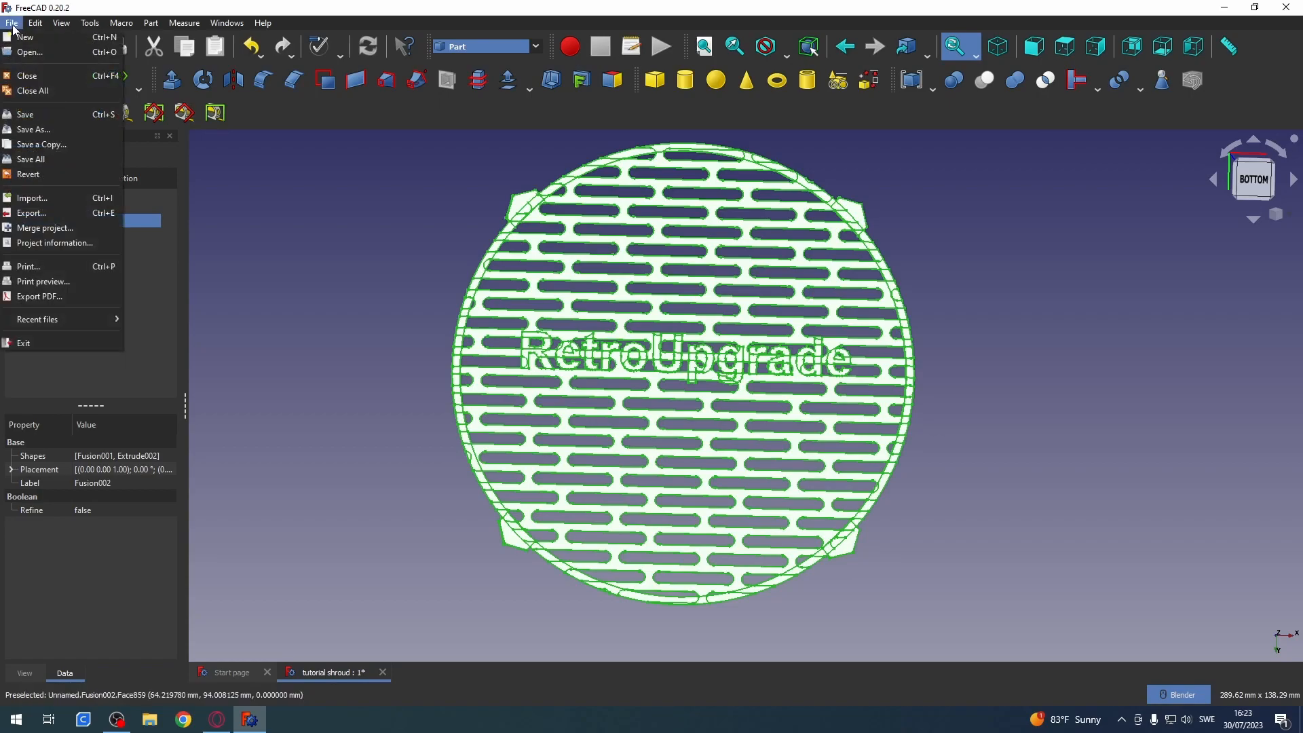
{"action": "left_click", "coordinate": [255, 230]}
{"action": "left_click", "coordinate": [82, 221]}
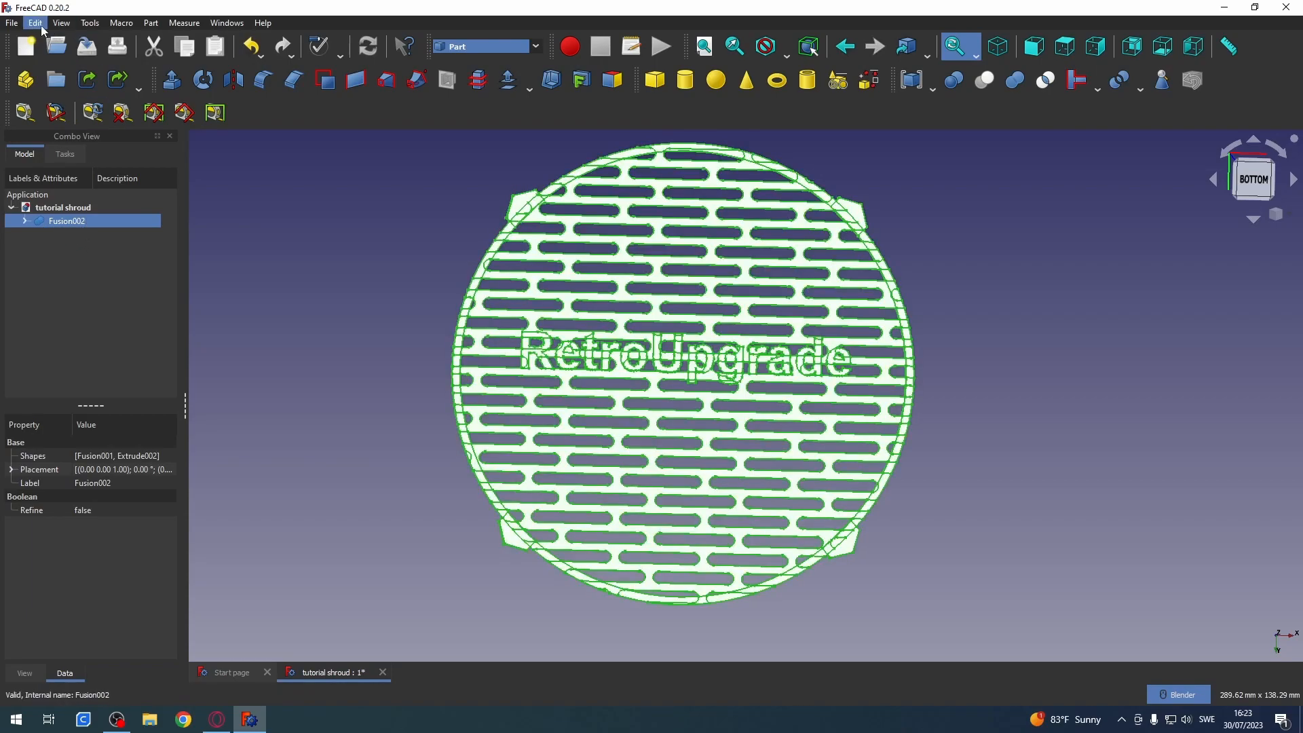
{"action": "left_click", "coordinate": [12, 22]}
{"action": "left_click", "coordinate": [34, 213]}
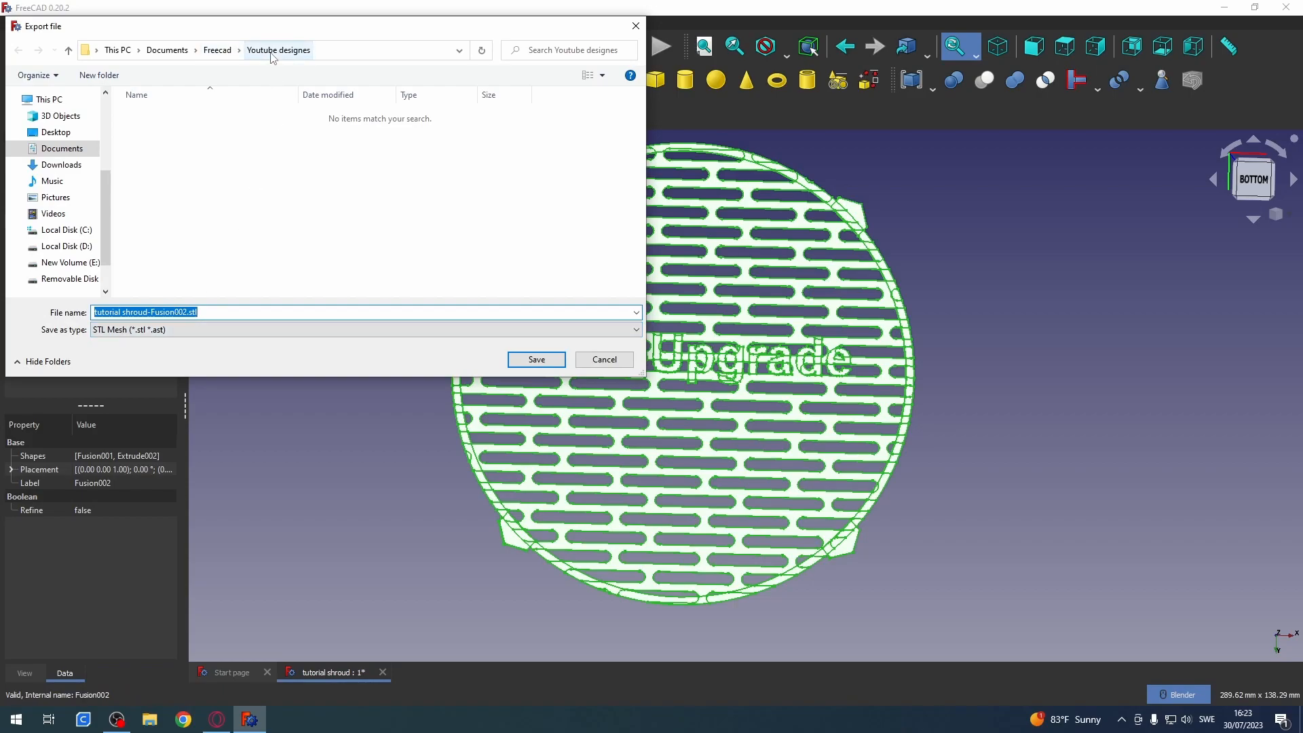
{"action": "left_click", "coordinate": [536, 360]}
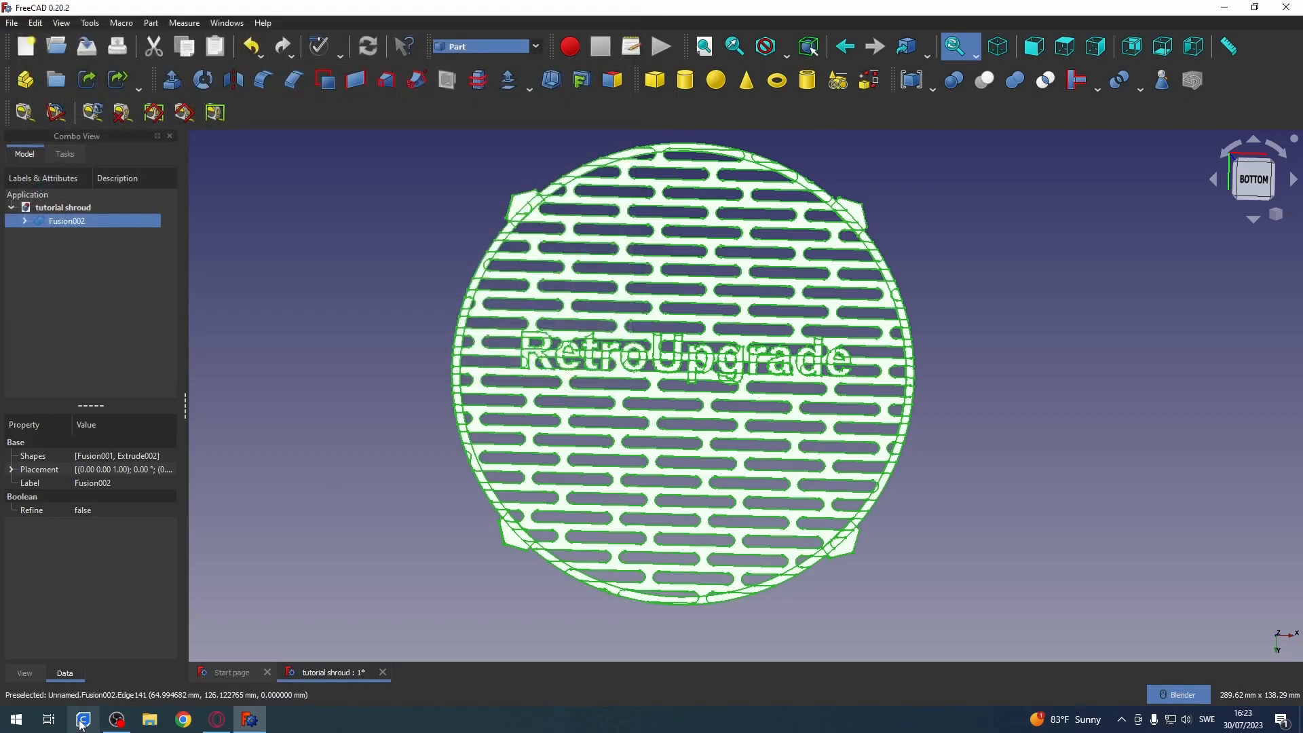
- Switch to UltiMaker Cura and open the exported tutorial shroud-Fusion002 mesh from Documents\Freecad\Youtube designes
{"action": "left_click", "coordinate": [80, 724]}
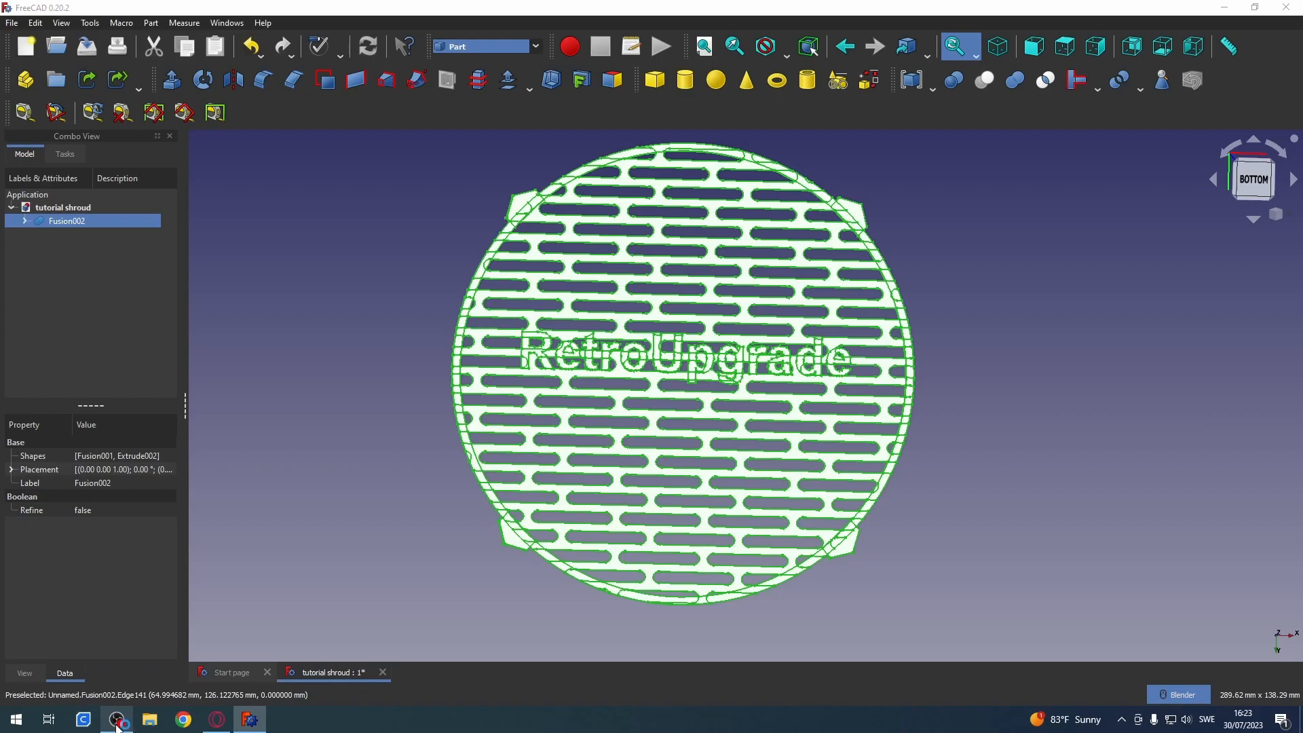
{"action": "mouse_move", "coordinate": [125, 720]}
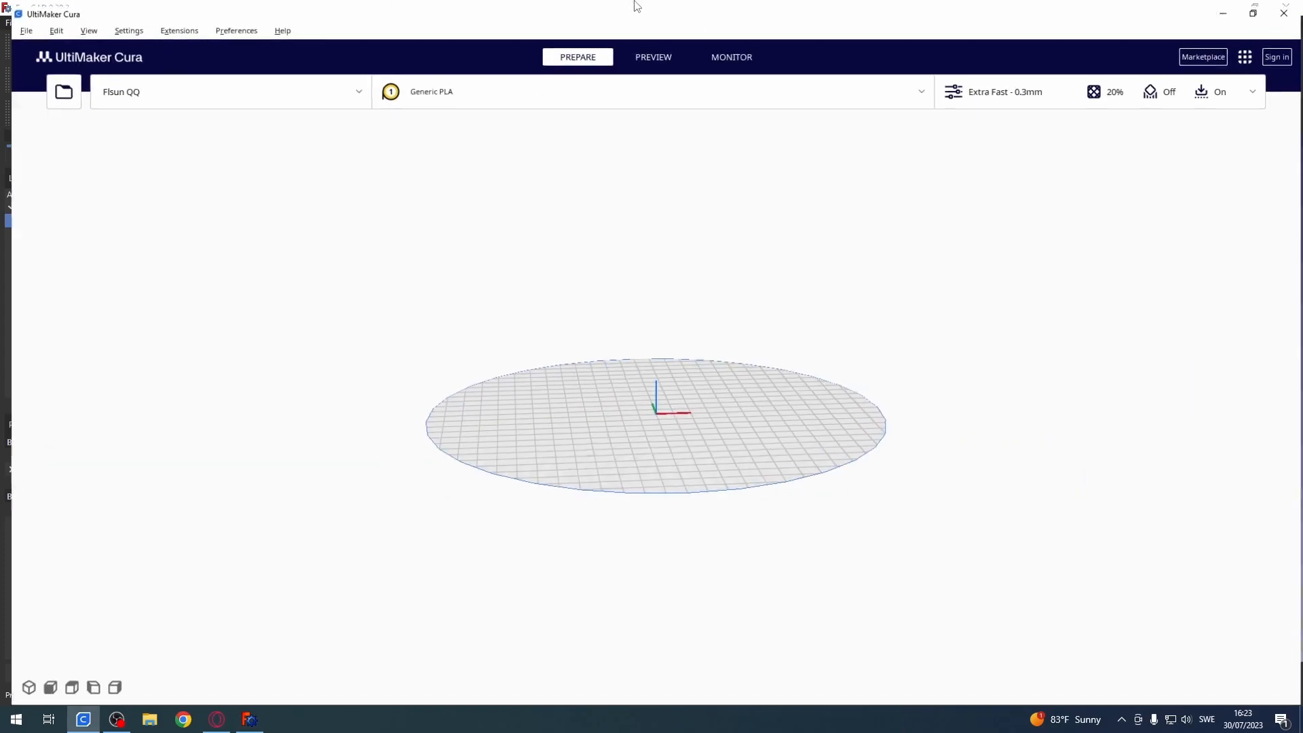
{"action": "left_click", "coordinate": [50, 87]}
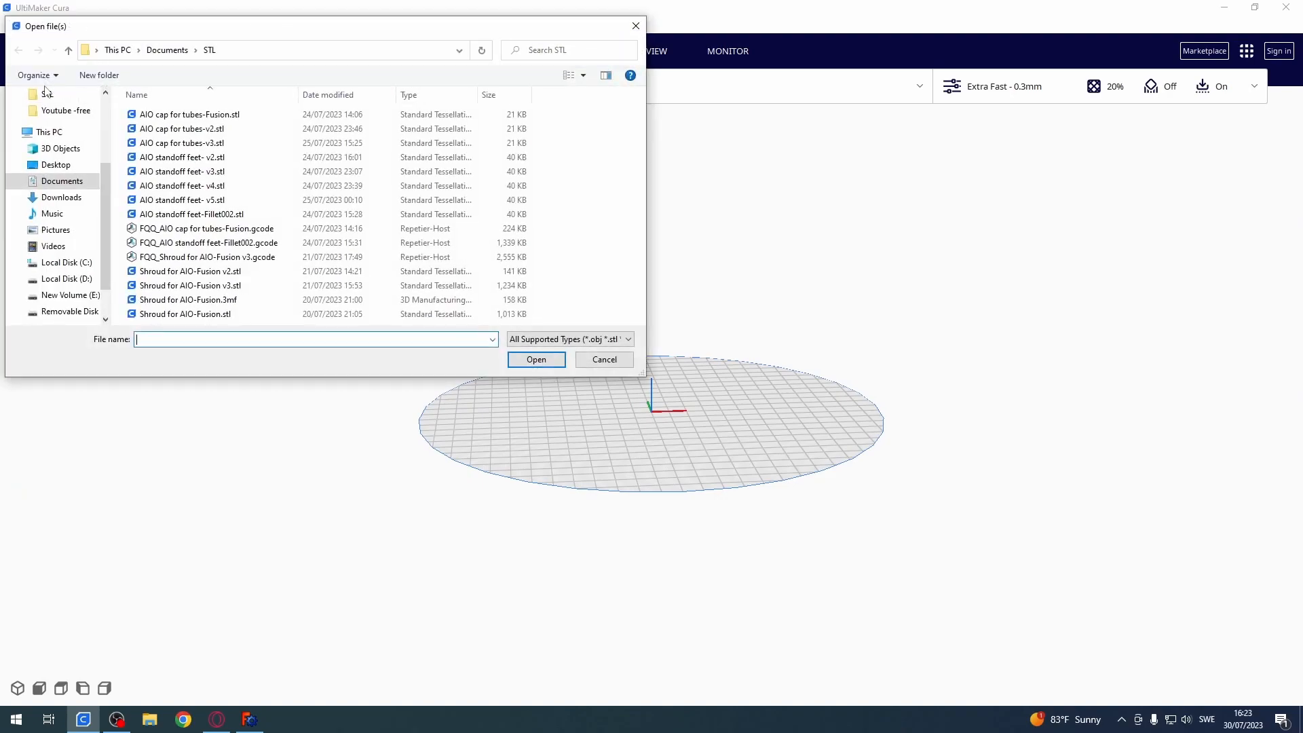
{"action": "left_click", "coordinate": [167, 50]}
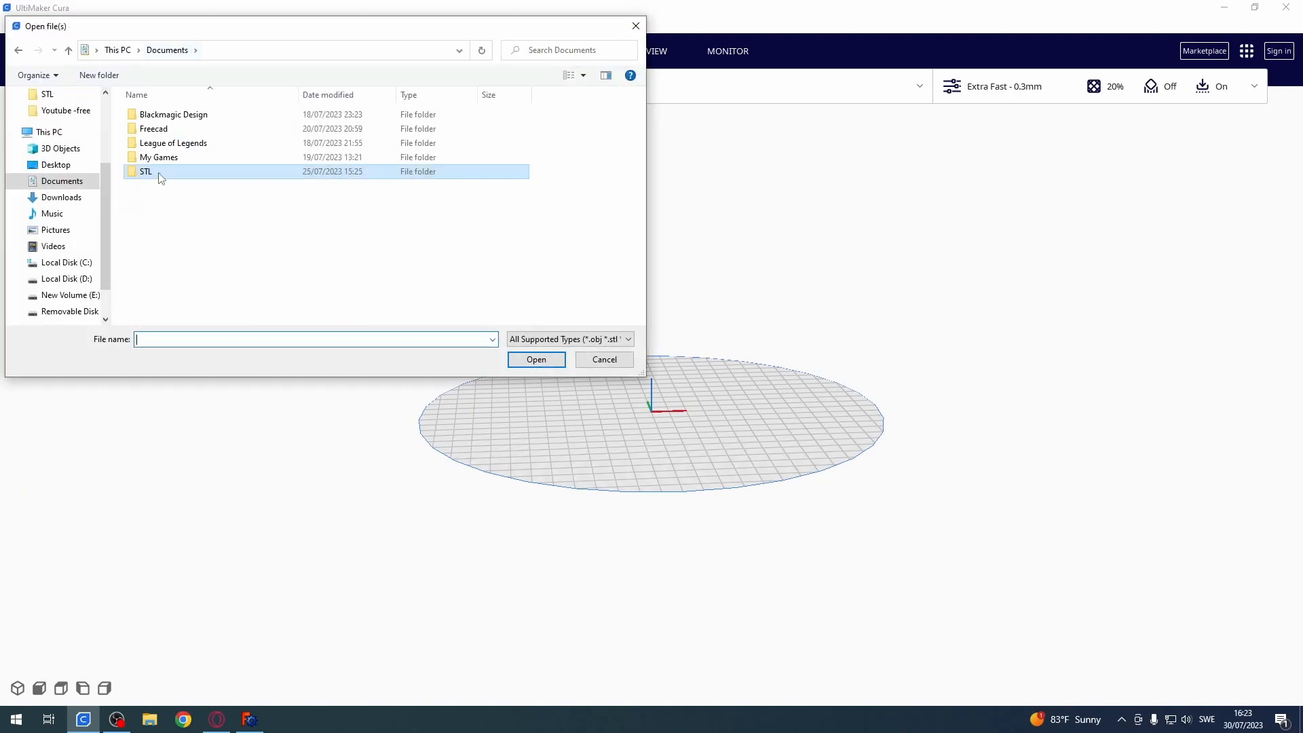
{"action": "double_click", "coordinate": [175, 130]}
{"action": "double_click", "coordinate": [174, 115]}
{"action": "double_click", "coordinate": [173, 115]}
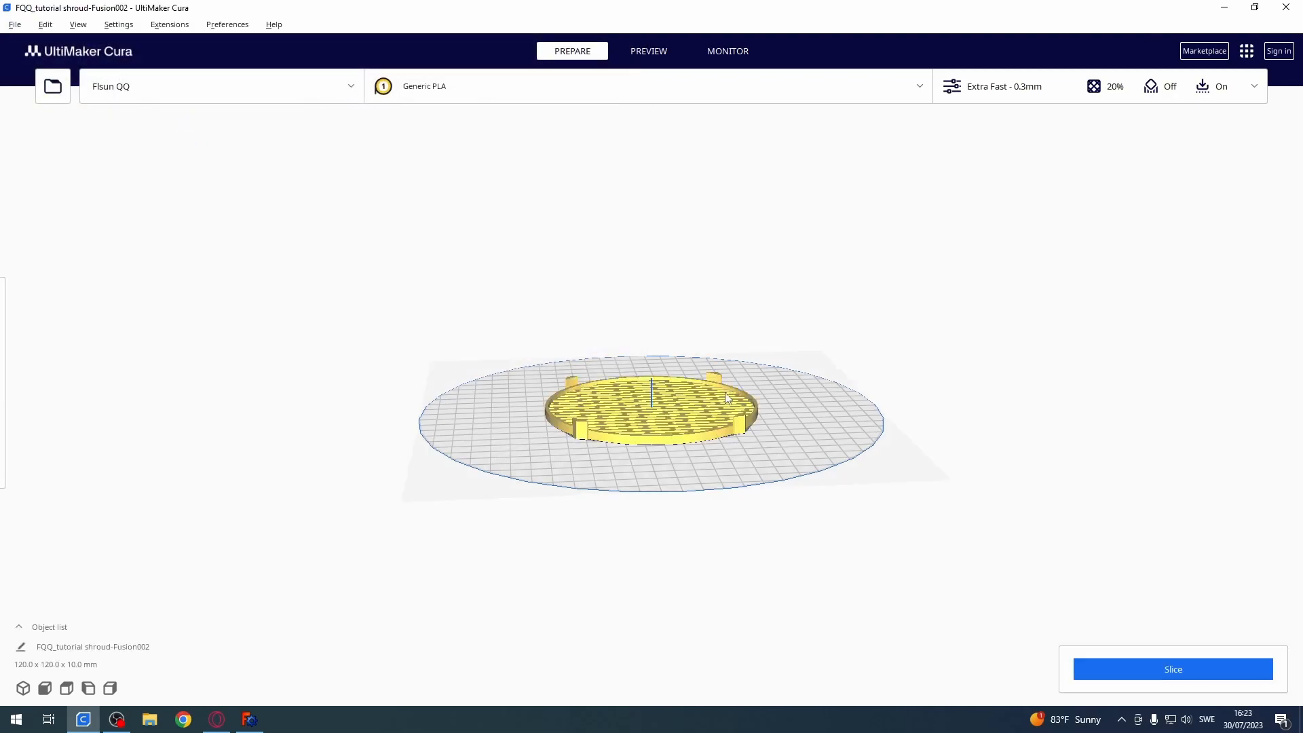
- Slice the shroud grille with the Extra Fast 0.3 mm profile and preview its layers
{"action": "scroll", "coordinate": [661, 412], "scroll_direction": "up", "scroll_amount": 3}
{"action": "right_click_drag", "start_coordinate": [805, 361], "coordinate": [772, 468]}
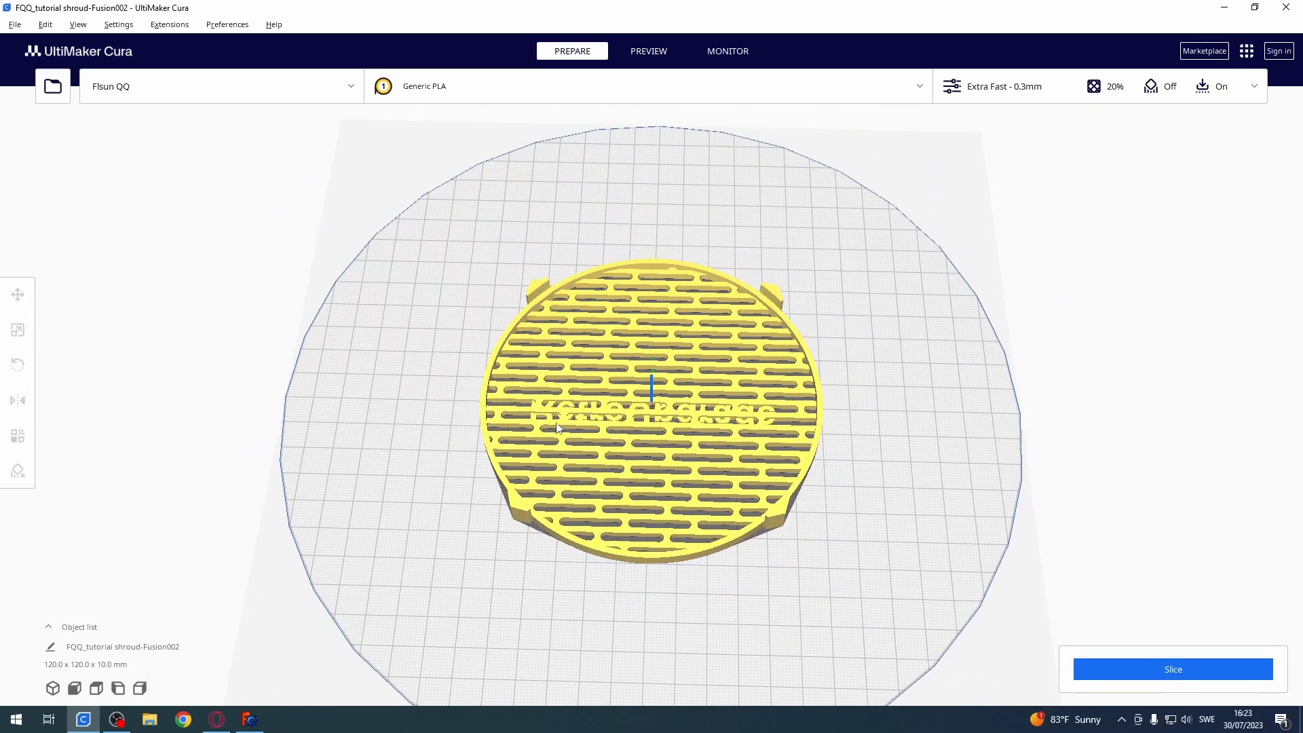
{"action": "left_click", "coordinate": [1177, 677]}
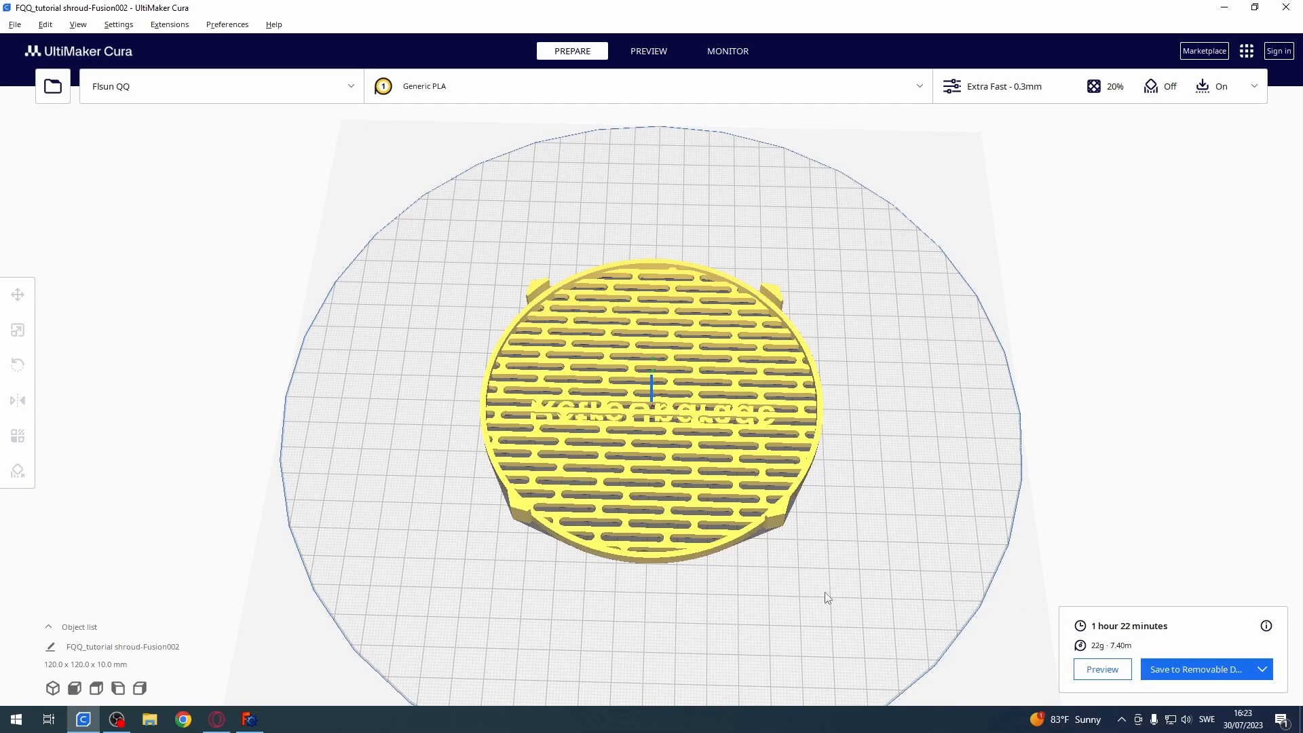
{"action": "left_click", "coordinate": [1101, 669]}
{"action": "mouse_move", "coordinate": [758, 614]}
{"action": "right_mouse_down"}
{"action": "mouse_move", "coordinate": [739, 563]}
{"action": "mouse_move", "coordinate": [738, 615]}
{"action": "right_mouse_up"}
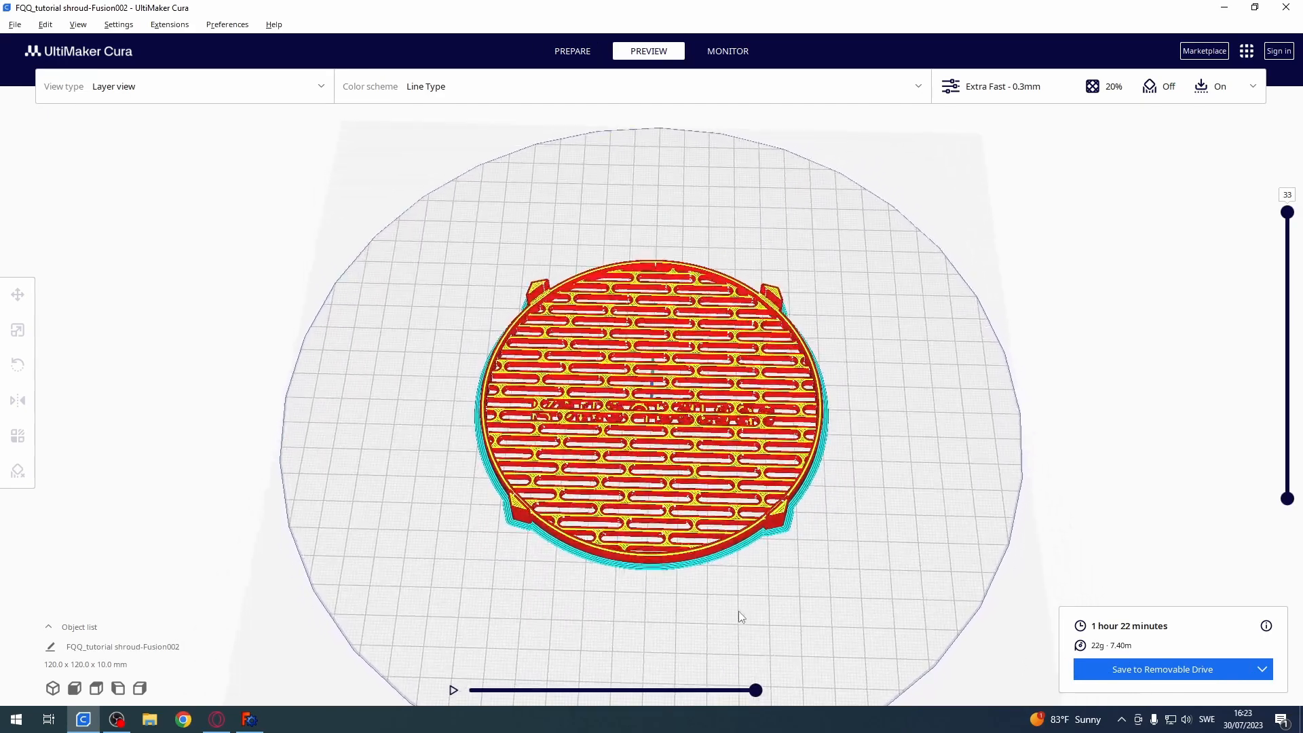
- Isolate layer 1 of the grille preview, scrub back and forth through its print path, and restore the view of all layers
{"action": "left_click_drag", "start_coordinate": [1291, 219], "coordinate": [1273, 514]}
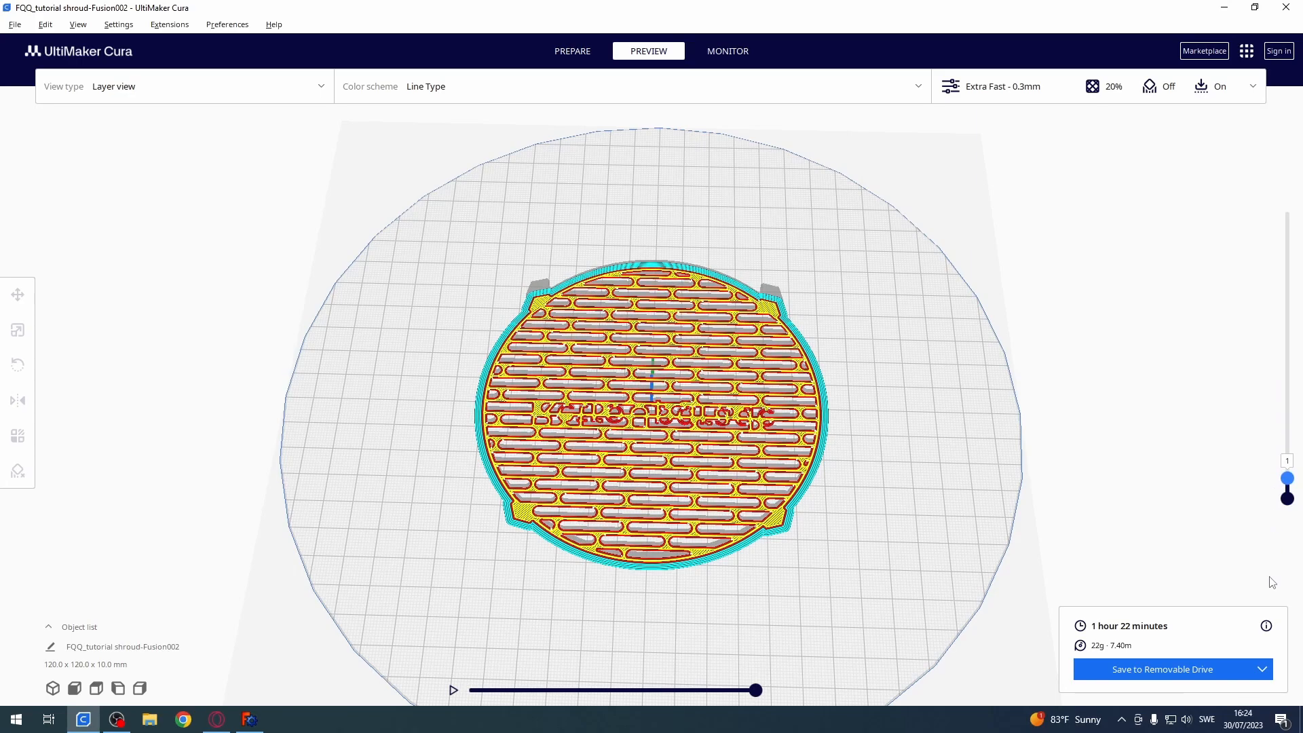
{"action": "left_click_drag", "start_coordinate": [755, 690], "coordinate": [597, 731]}
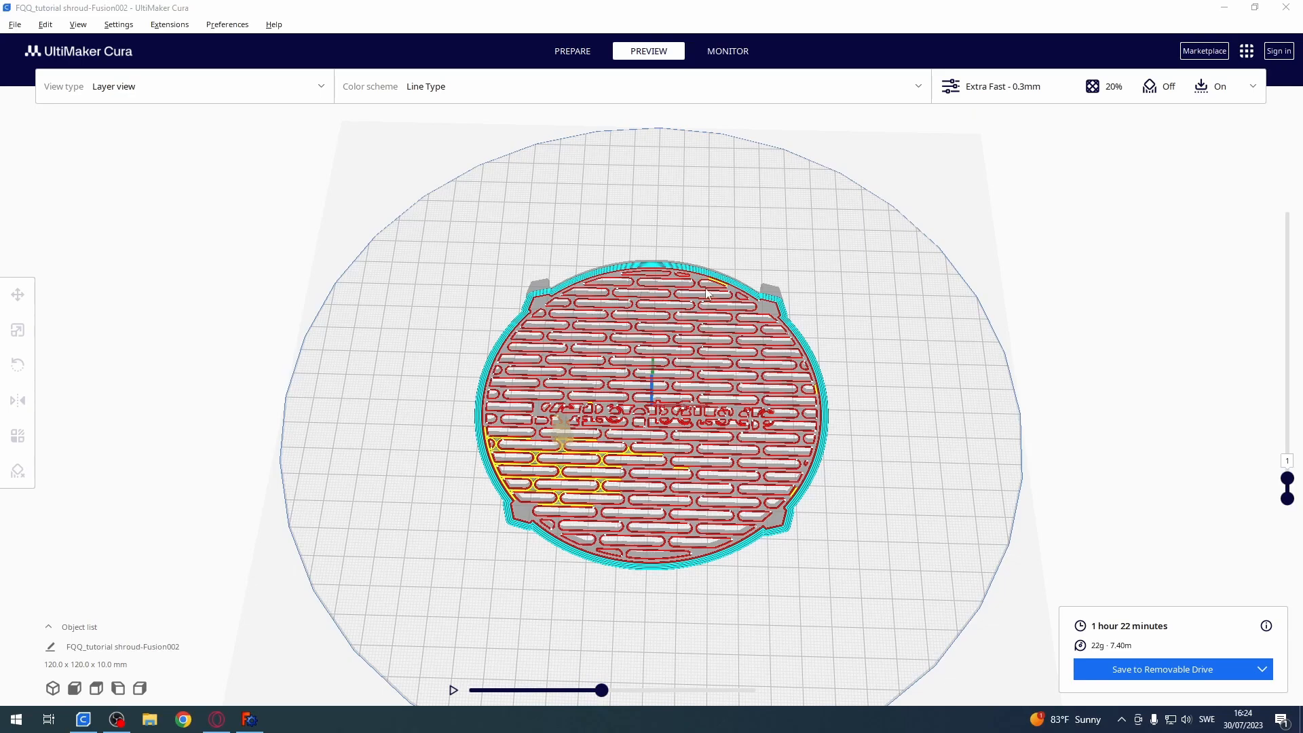
{"action": "left_click_drag", "start_coordinate": [618, 691], "coordinate": [774, 712]}
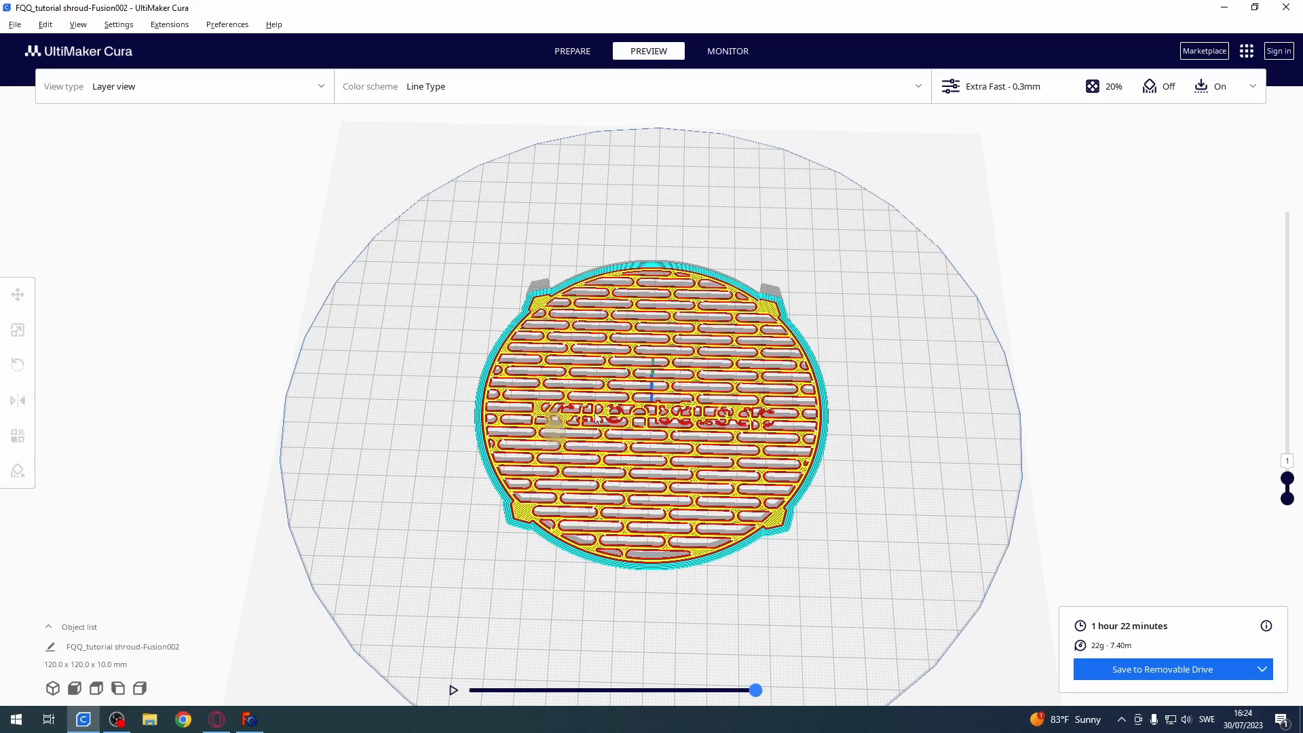
{"action": "left_click_drag", "start_coordinate": [1290, 480], "coordinate": [1271, 203]}
- Review the Extra Fast profile's print settings, covering infill, material temperatures and speed
{"action": "left_click", "coordinate": [1018, 88]}
{"action": "scroll", "coordinate": [1106, 323], "scroll_direction": "down", "scroll_amount": 1}
{"action": "scroll", "coordinate": [1086, 317], "scroll_direction": "up", "scroll_amount": 1}
{"action": "scroll", "coordinate": [1061, 298], "scroll_direction": "down", "scroll_amount": 5}
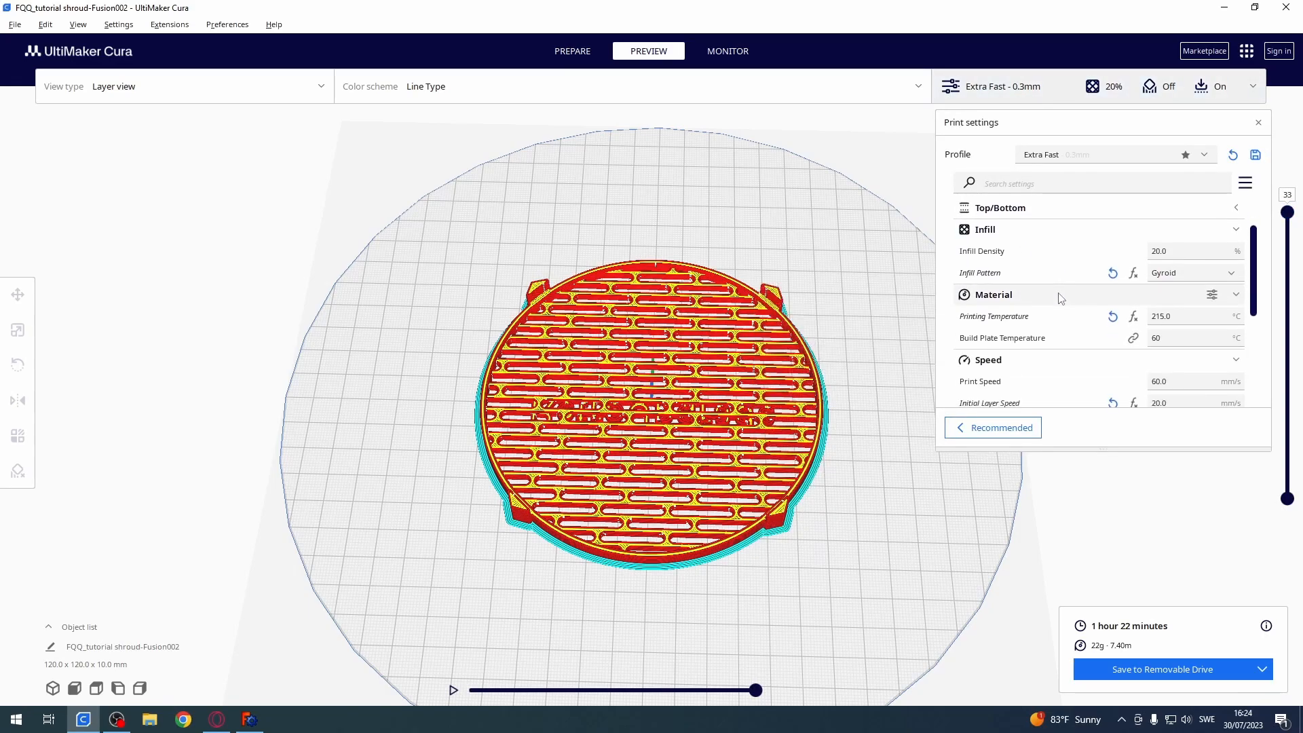
{"action": "mouse_move", "coordinate": [1022, 277]}
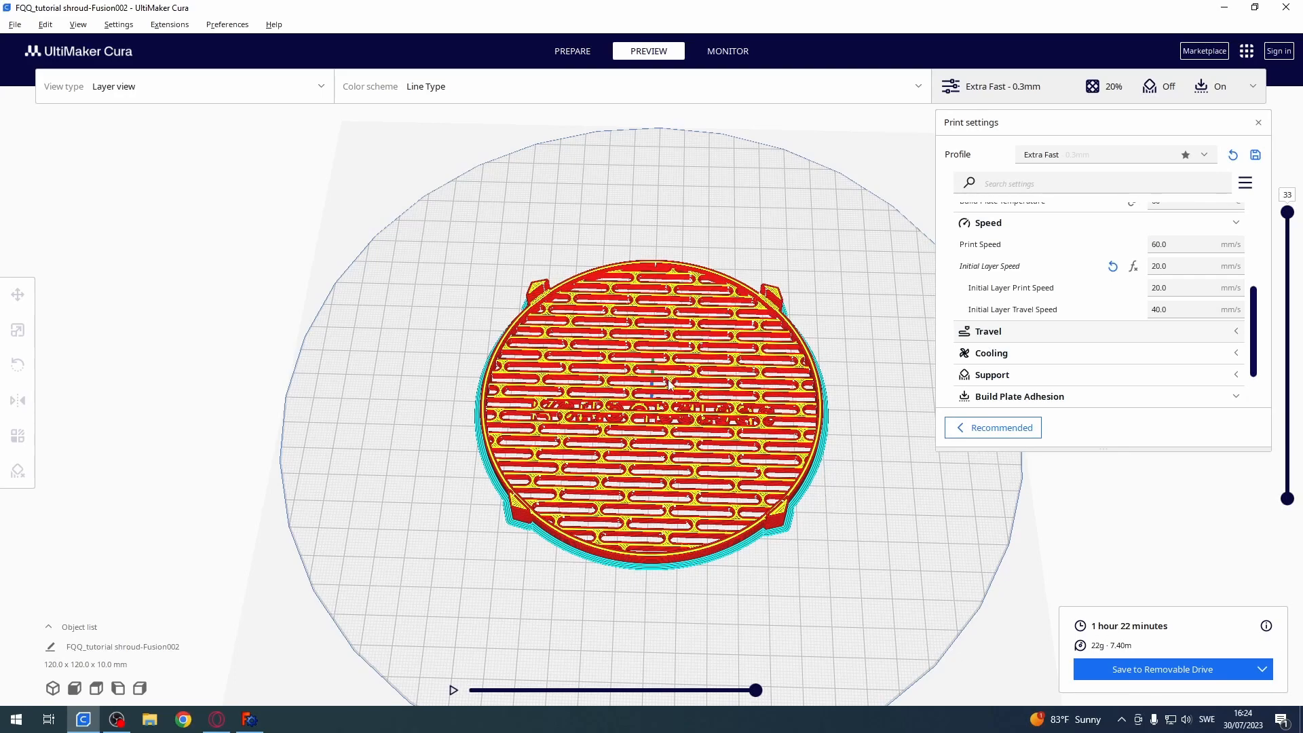
{"action": "middle_click_drag", "start_coordinate": [856, 471], "coordinate": [872, 539]}
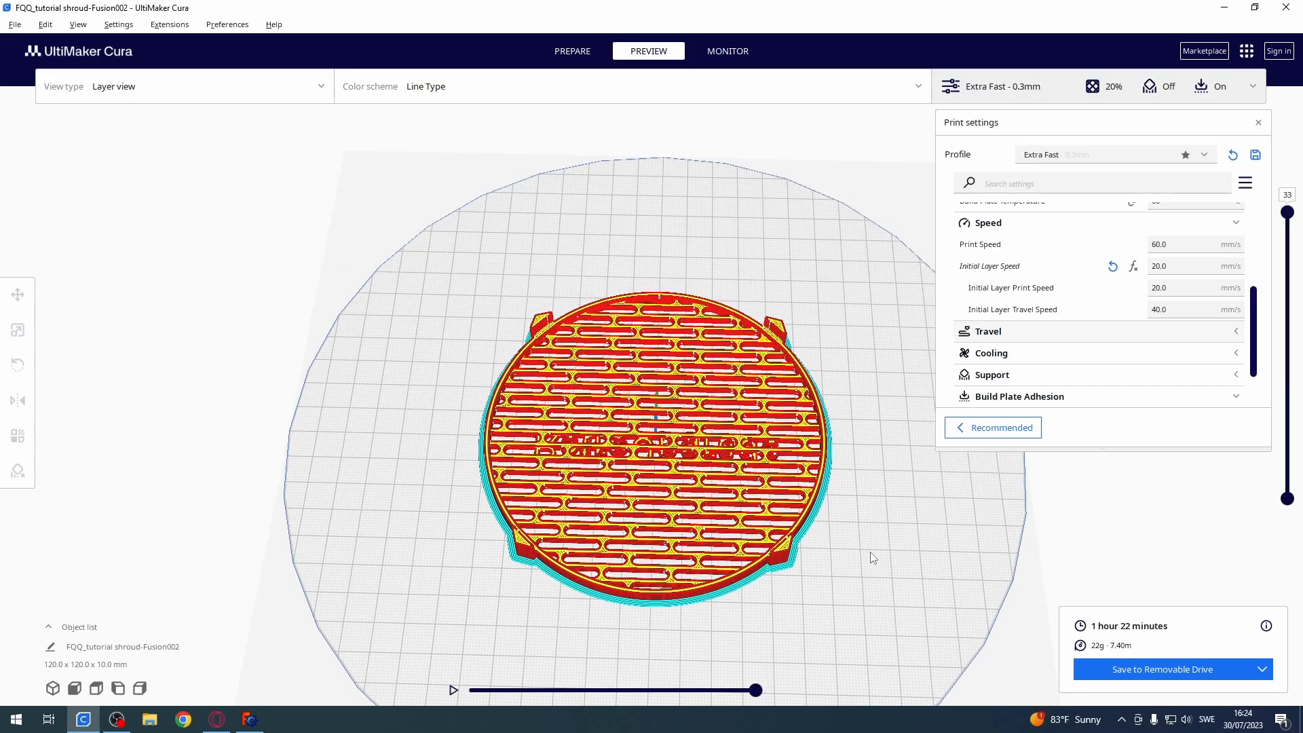